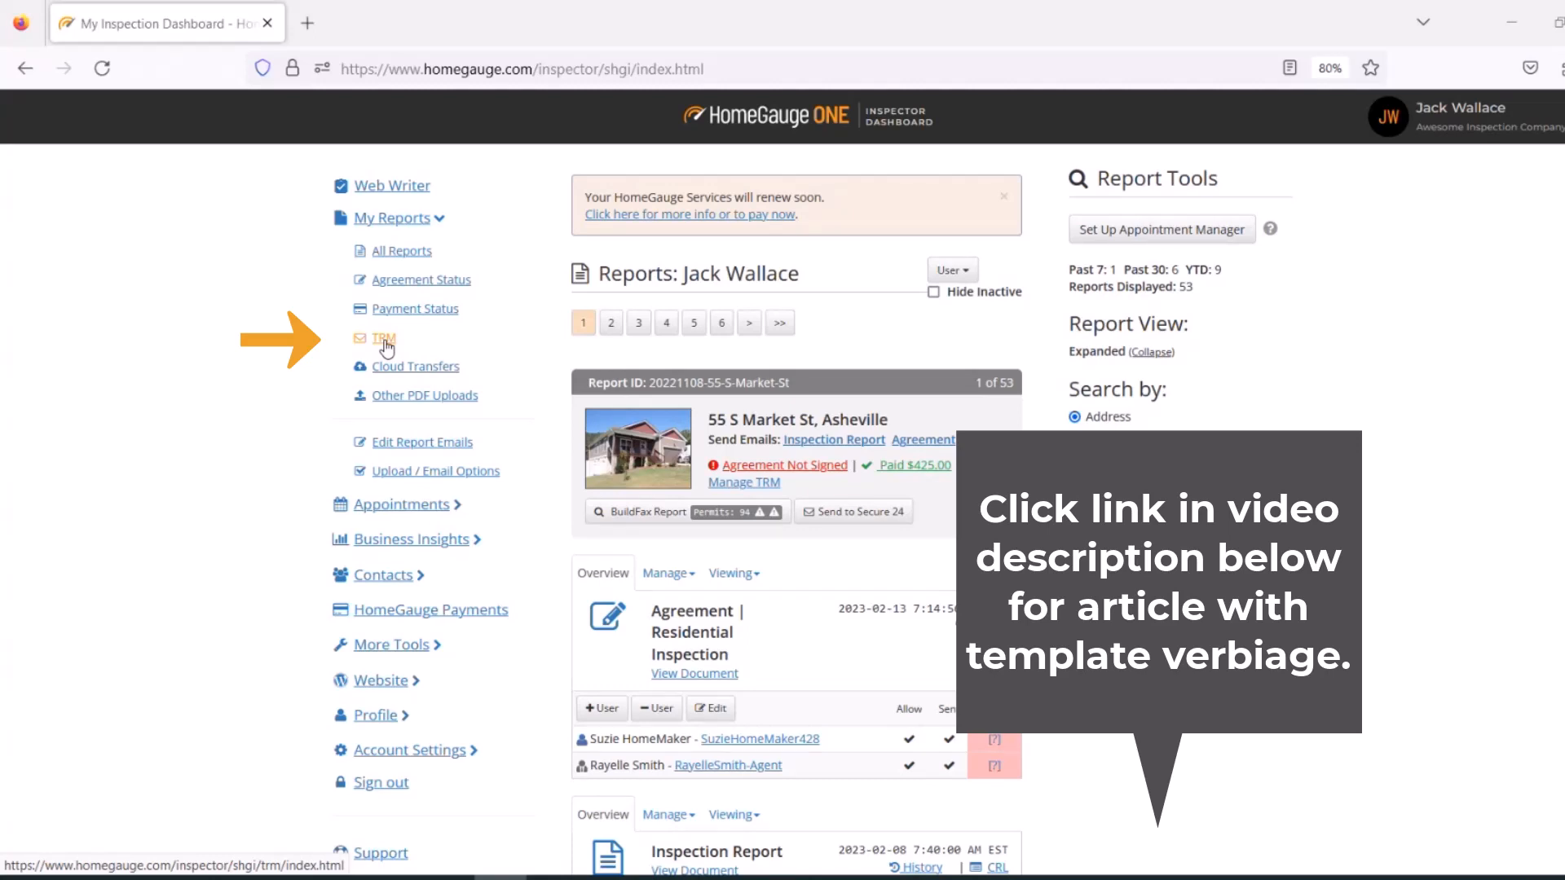
Open the Time Release Messaging section and point out the Add New Email Message Templates heading.
{"action": "left_click", "coordinate": [384, 339]}
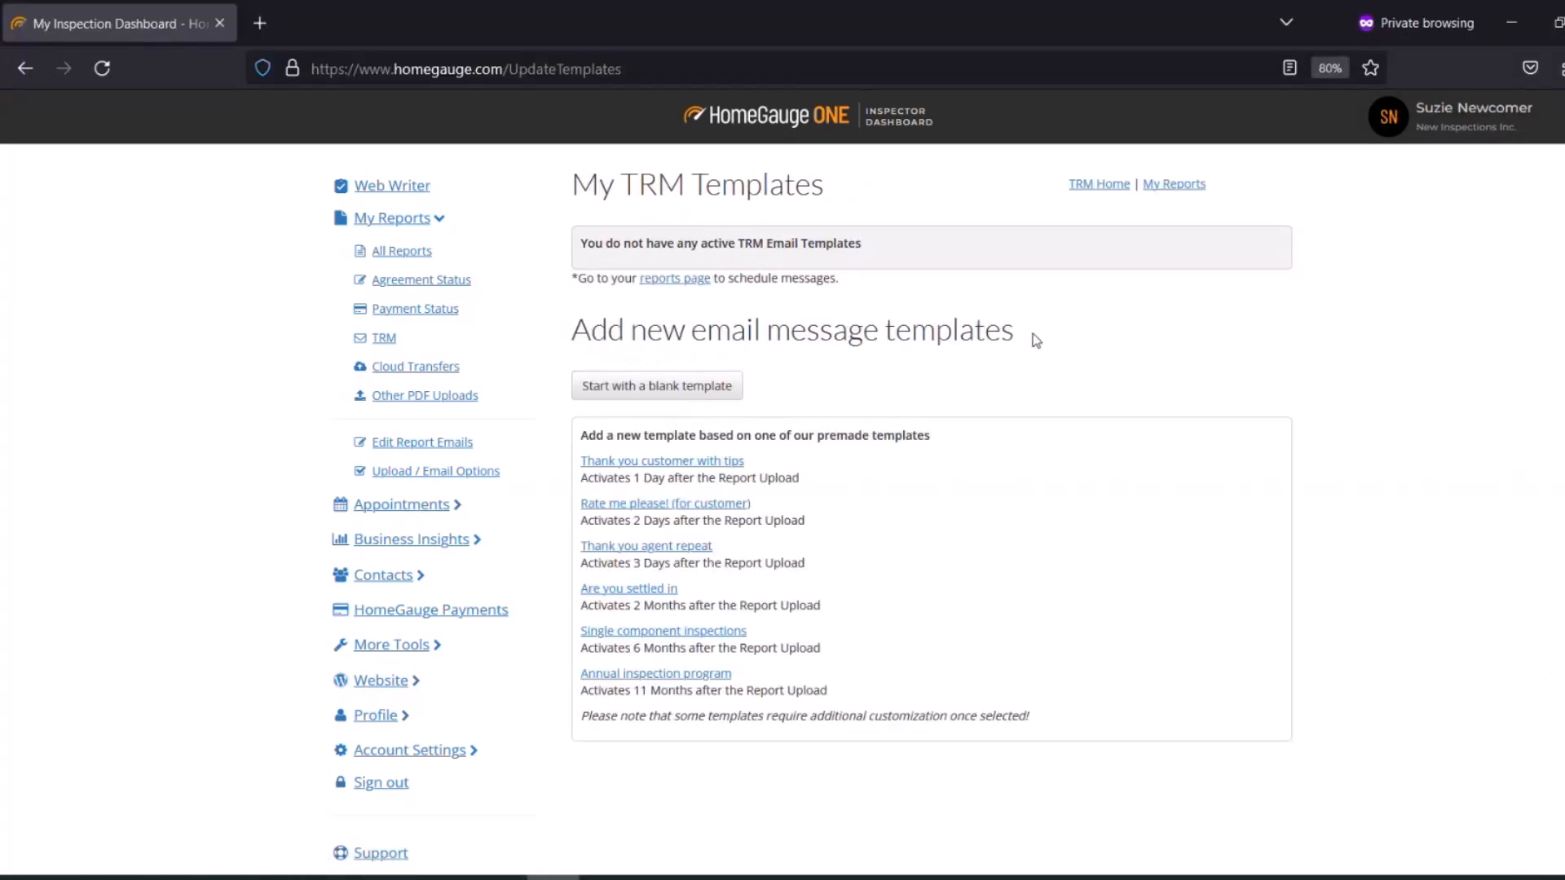
{"action": "left_click_drag", "start_coordinate": [612, 345], "coordinate": [1031, 331]}
{"action": "left_click", "coordinate": [648, 359]}
{"action": "left_click", "coordinate": [1510, 30]}
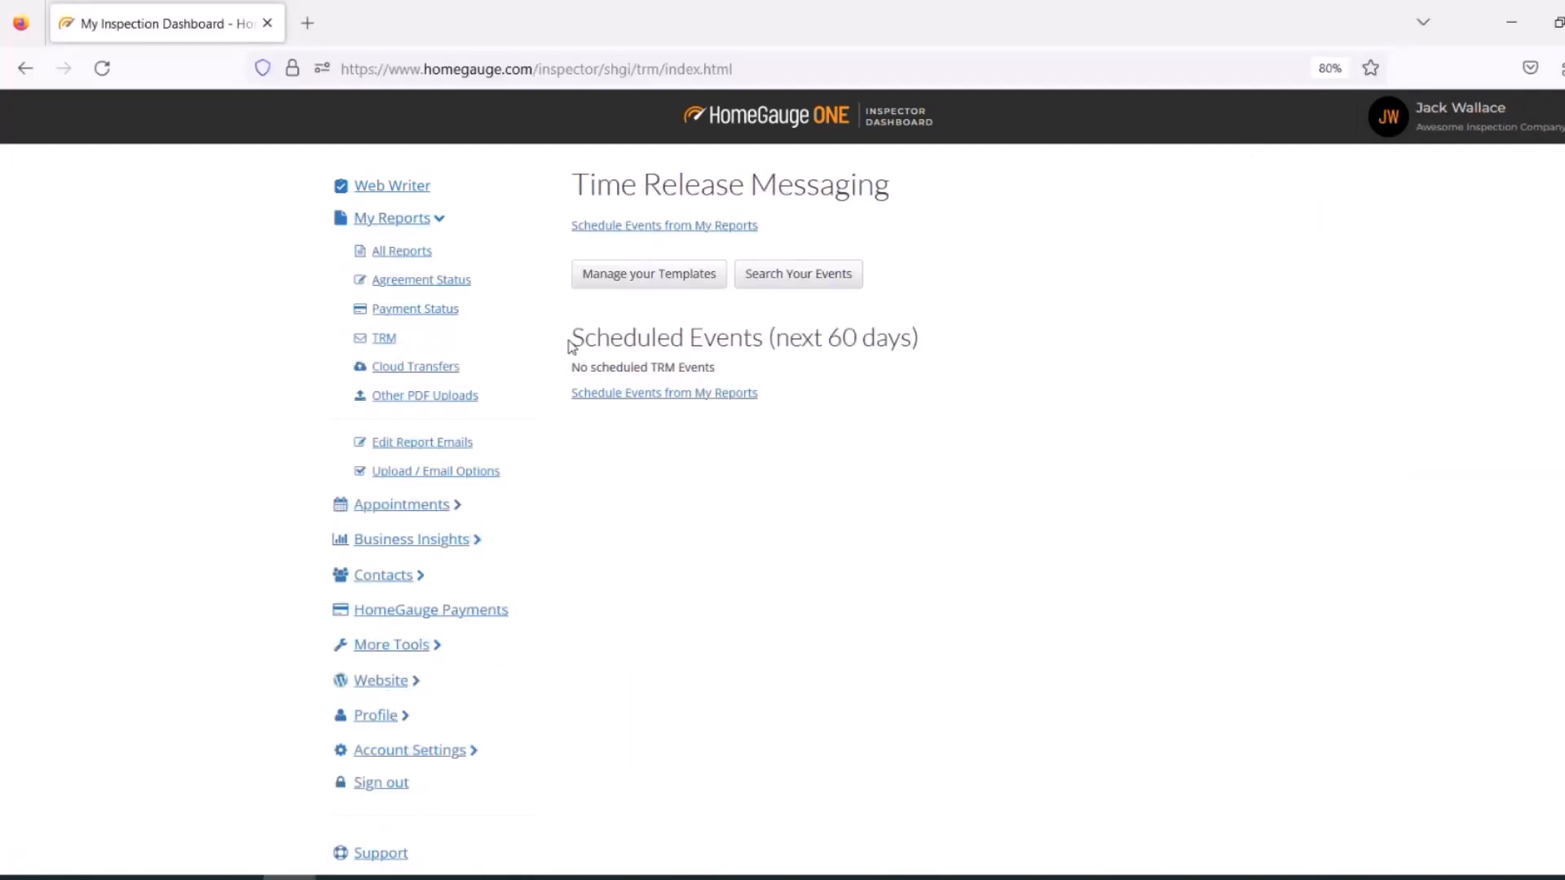
Point out the Scheduled Events (next 60 days) heading, then go to the TRM template management page.
{"action": "left_click_drag", "start_coordinate": [570, 337], "coordinate": [979, 332]}
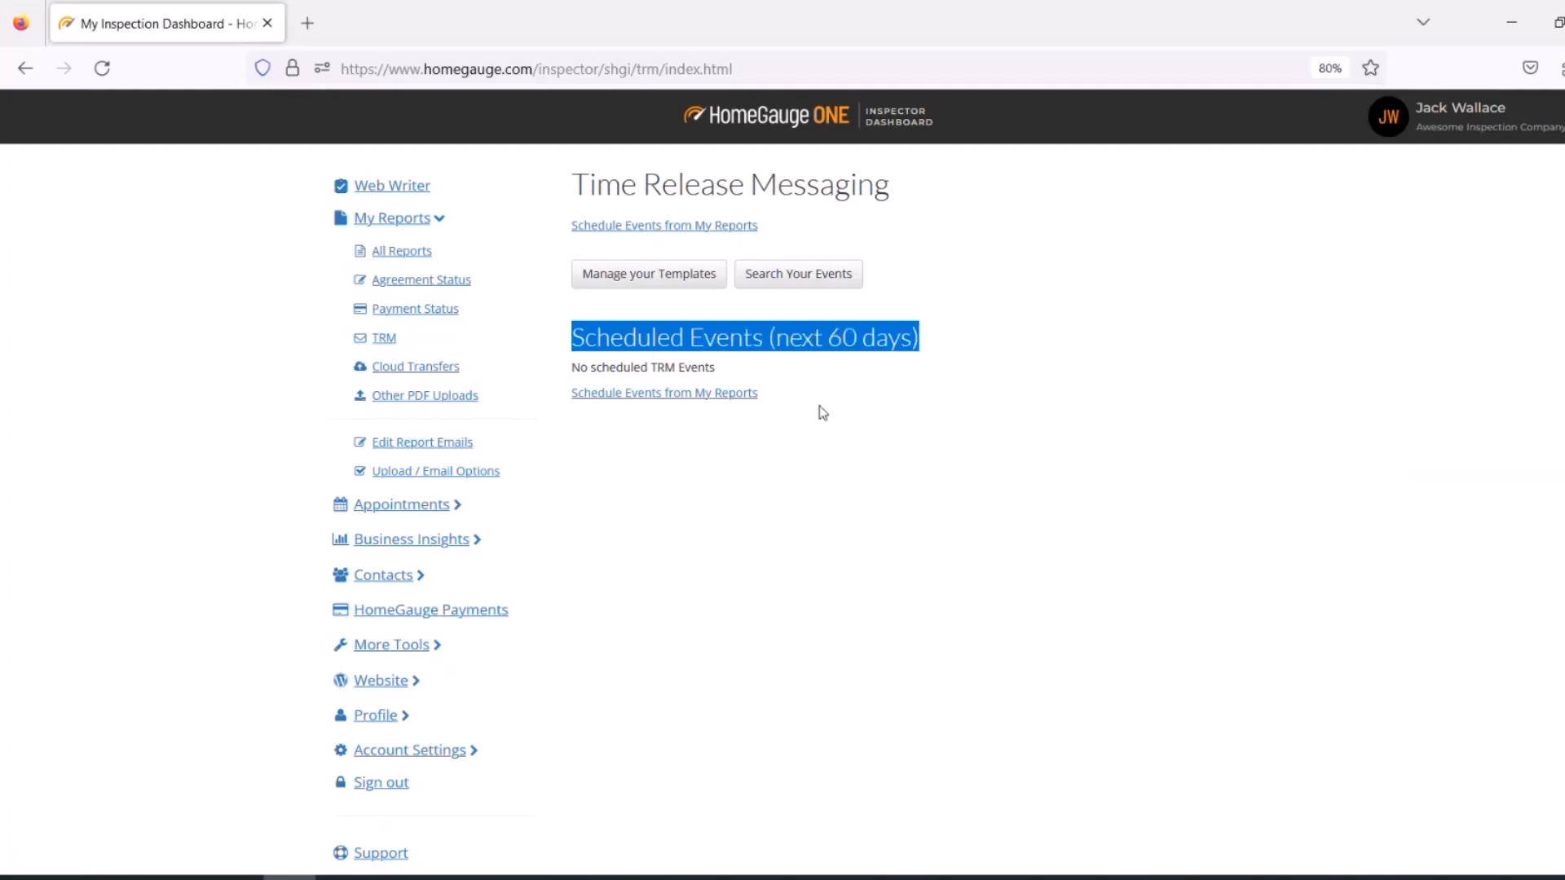
{"action": "left_click", "coordinate": [1279, 392]}
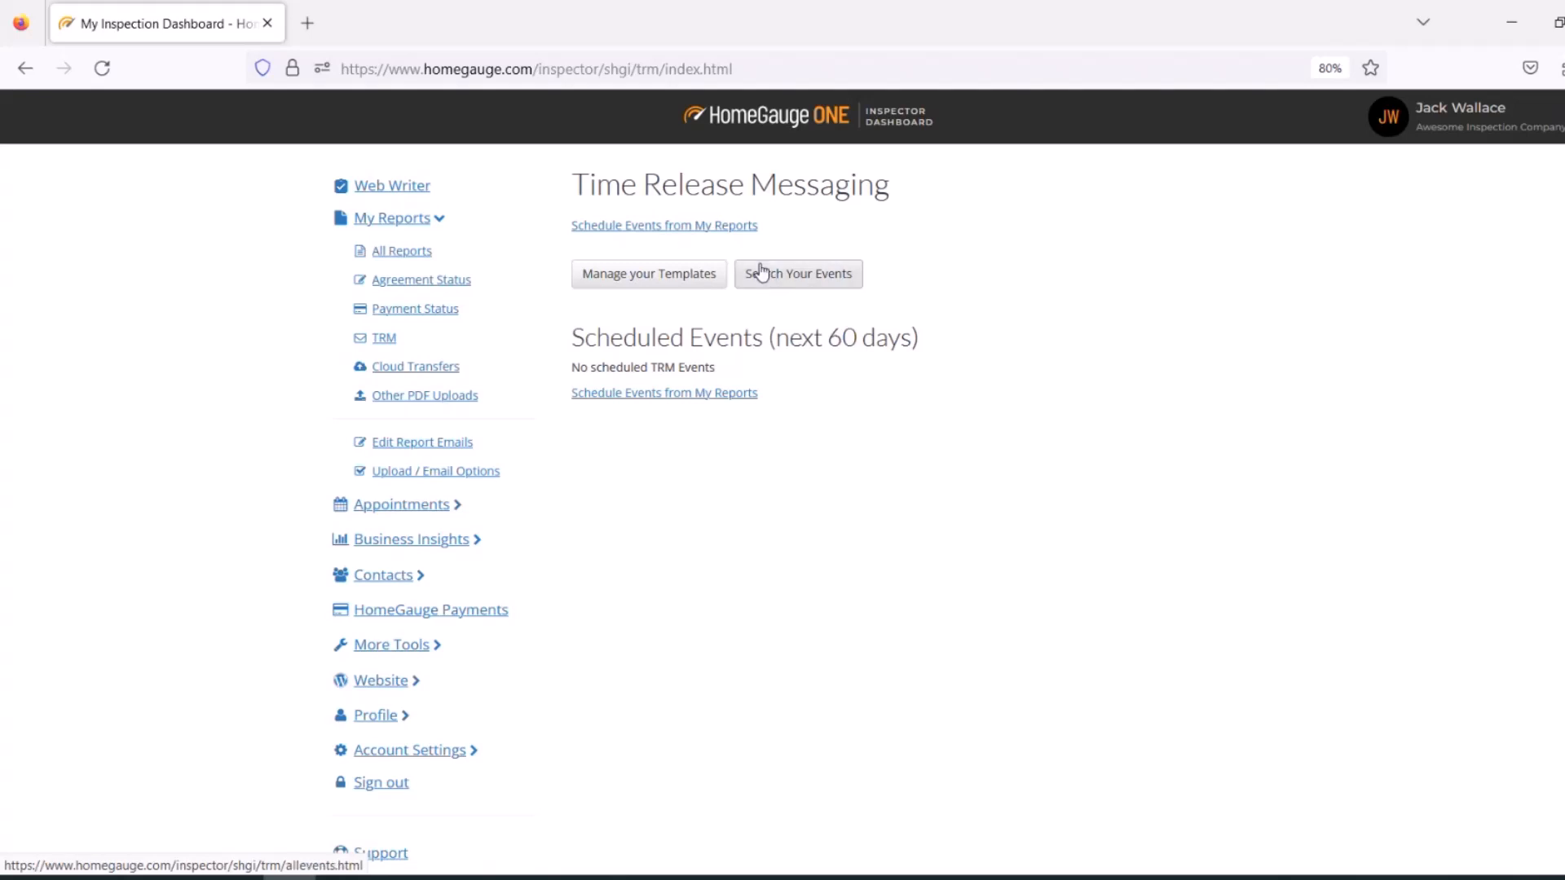
{"action": "left_click", "coordinate": [633, 291]}
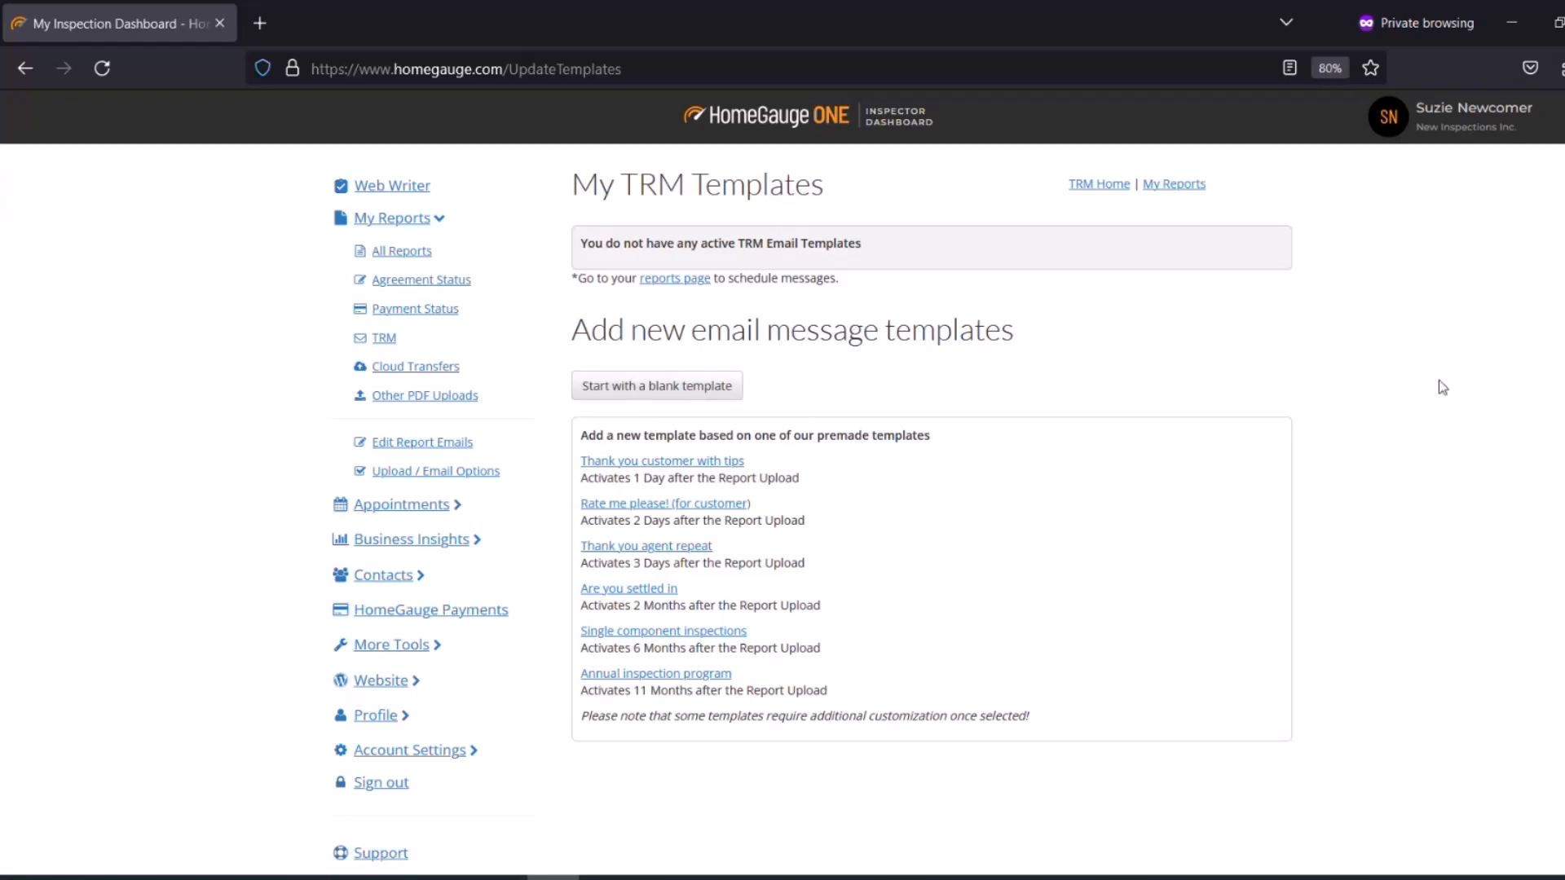
Highlight the premade templates list and the no-active-templates notice, then set the private window aside.
{"action": "left_click_drag", "start_coordinate": [588, 436], "coordinate": [1094, 721]}
{"action": "left_click", "coordinate": [1094, 721]}
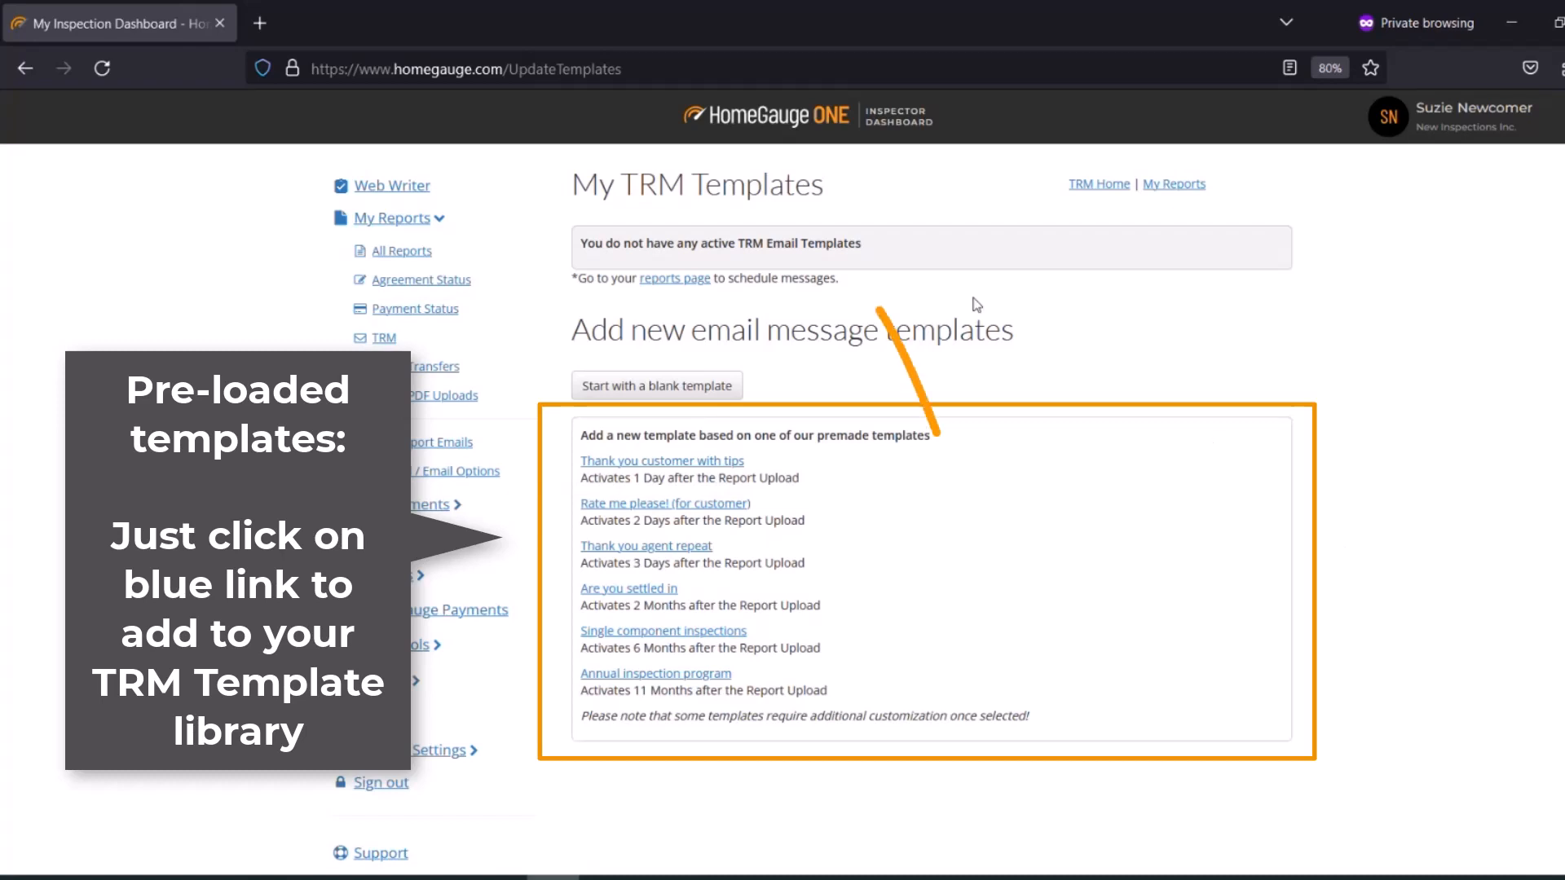
{"action": "left_click_drag", "start_coordinate": [870, 244], "coordinate": [613, 268]}
{"action": "left_click", "coordinate": [613, 267]}
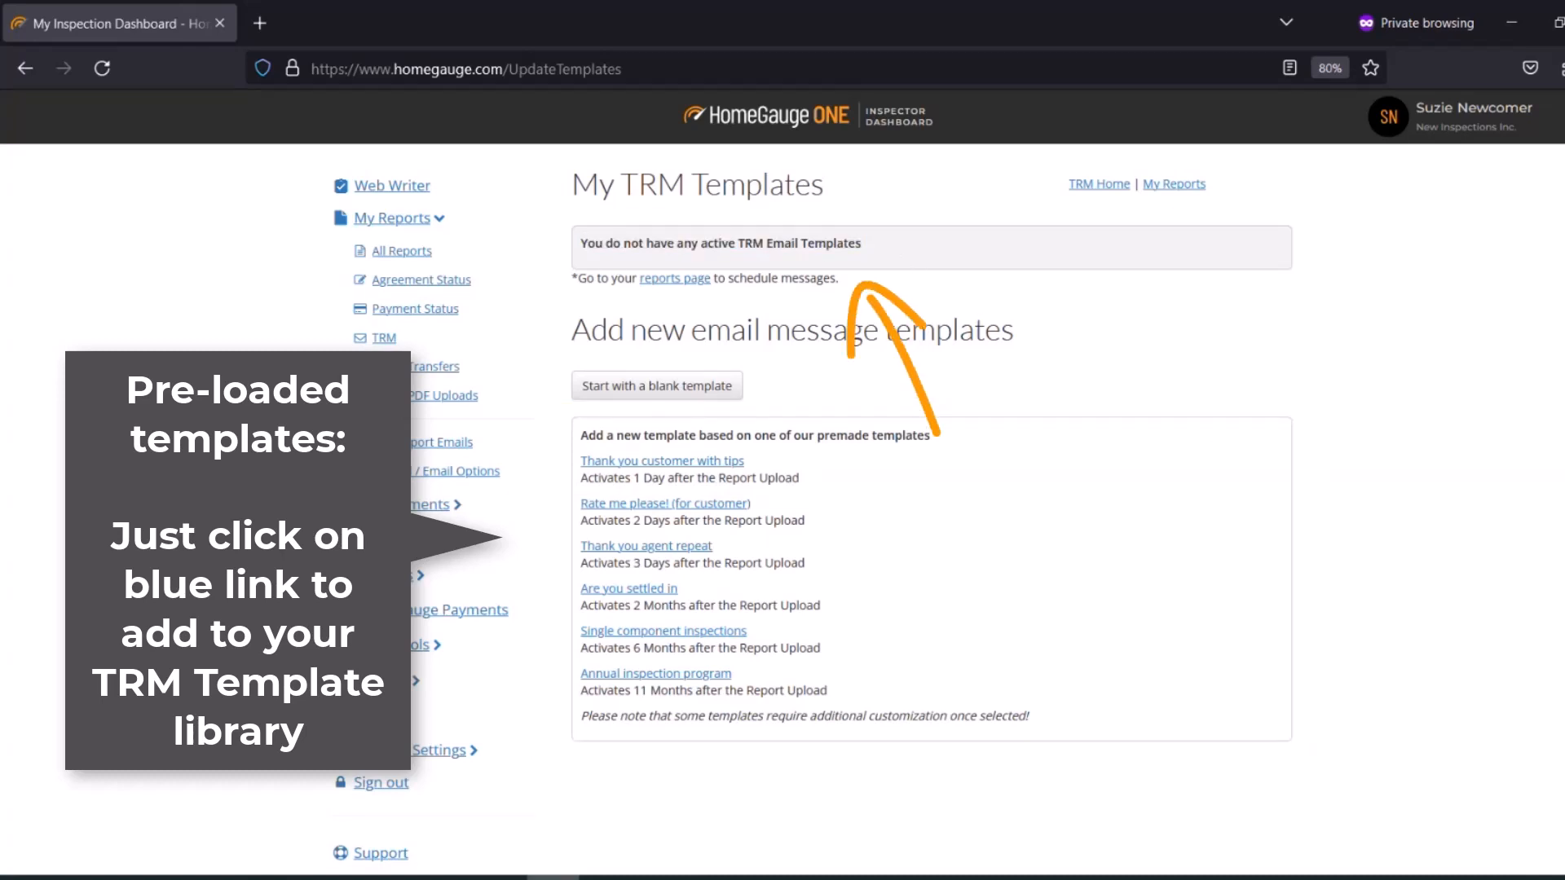
{"action": "left_click", "coordinate": [1511, 23]}
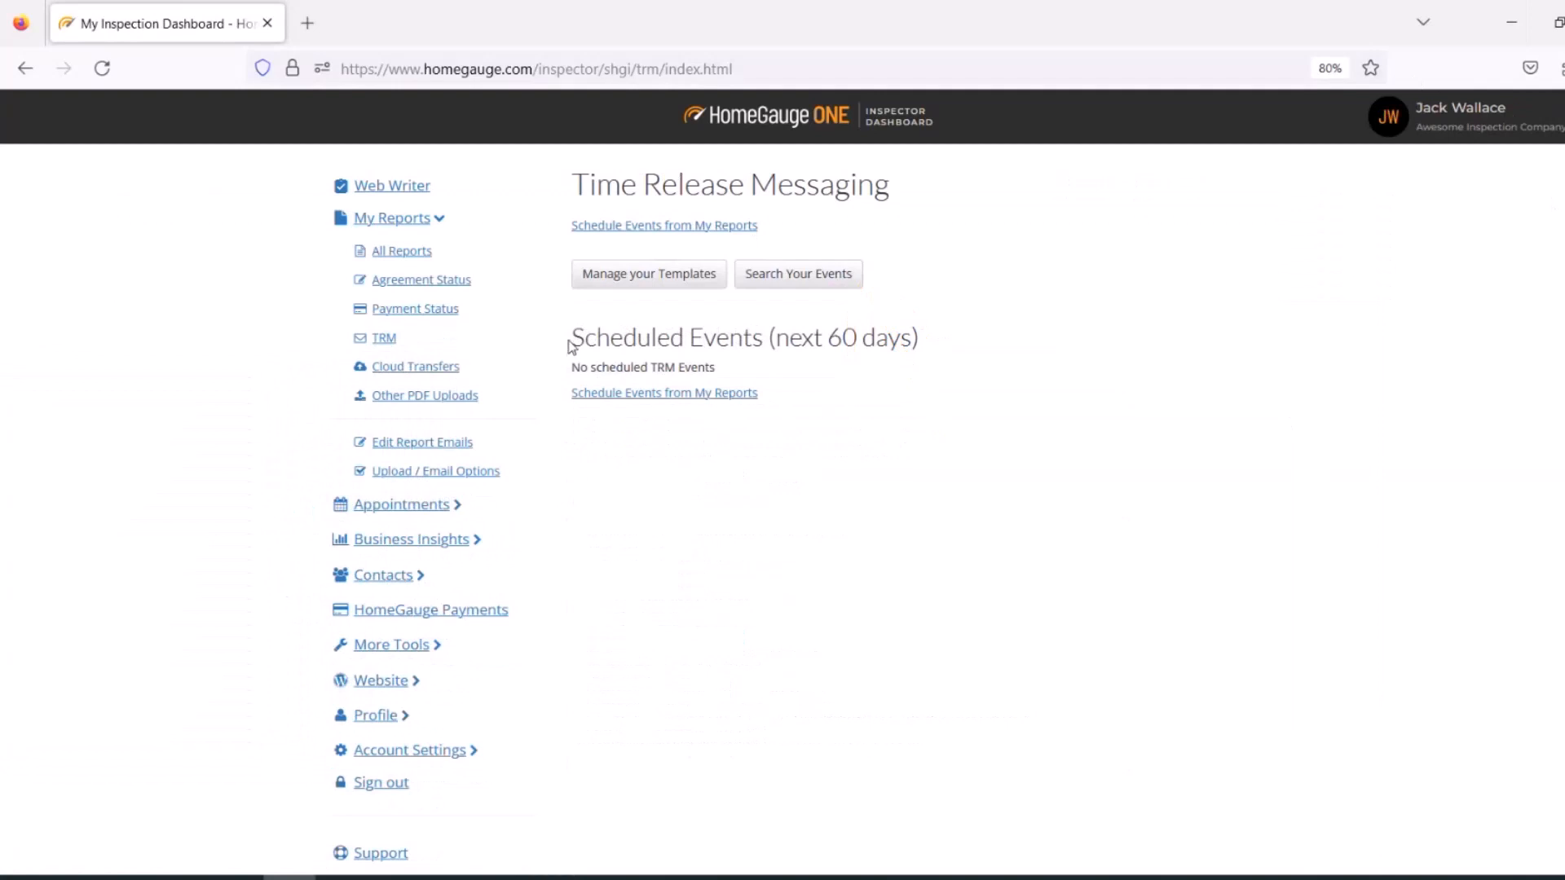
Point out the Scheduled Events heading, view My TRM Templates, then minimize the browser.
{"action": "left_click_drag", "start_coordinate": [571, 339], "coordinate": [972, 339]}
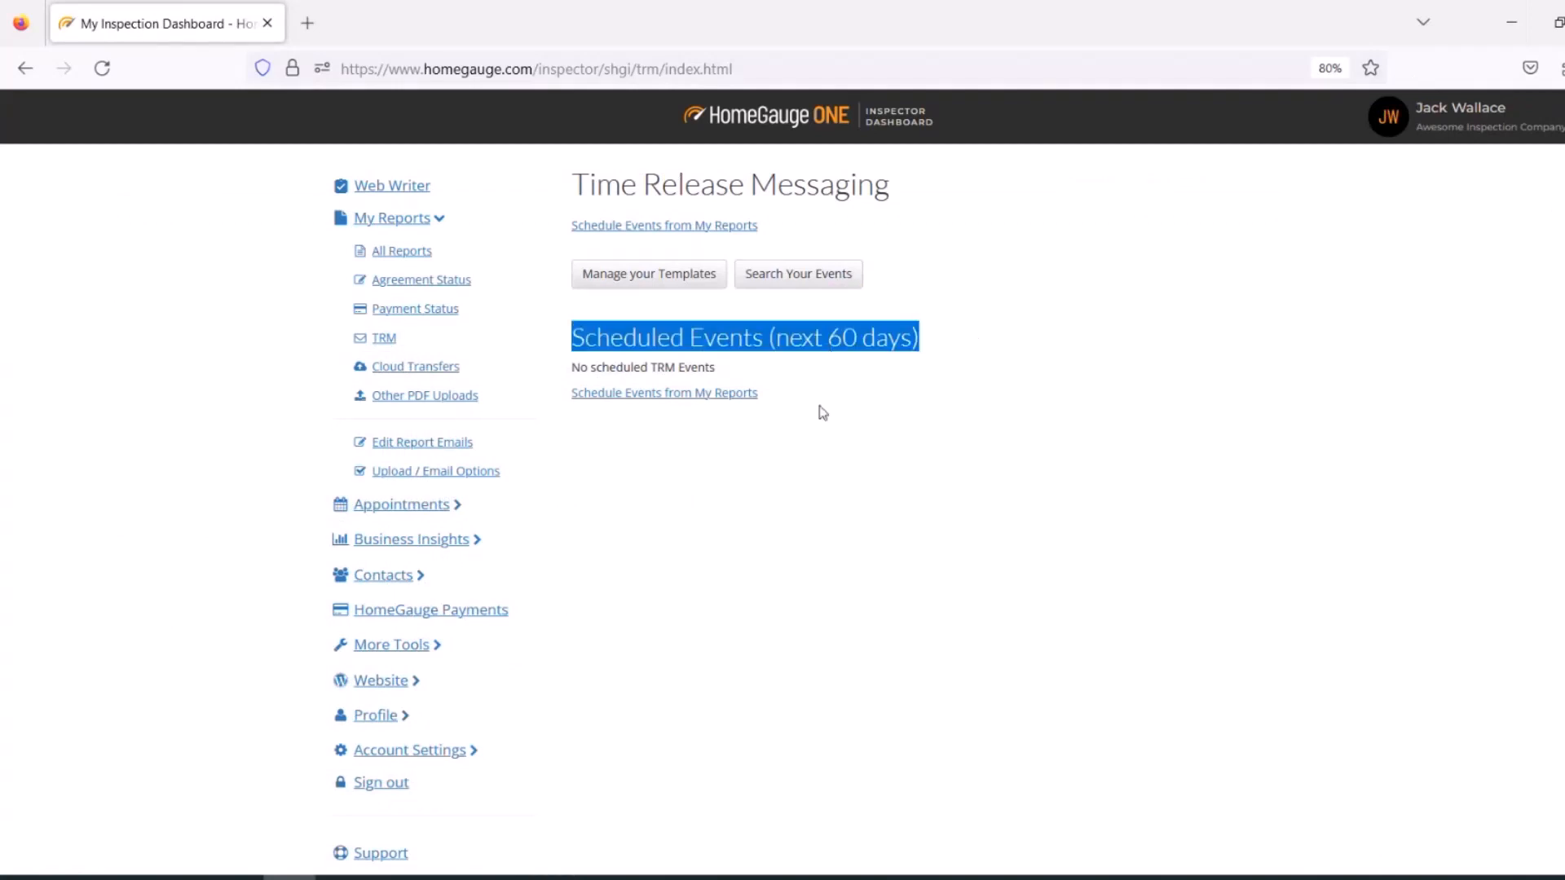
{"action": "left_click", "coordinate": [1283, 395]}
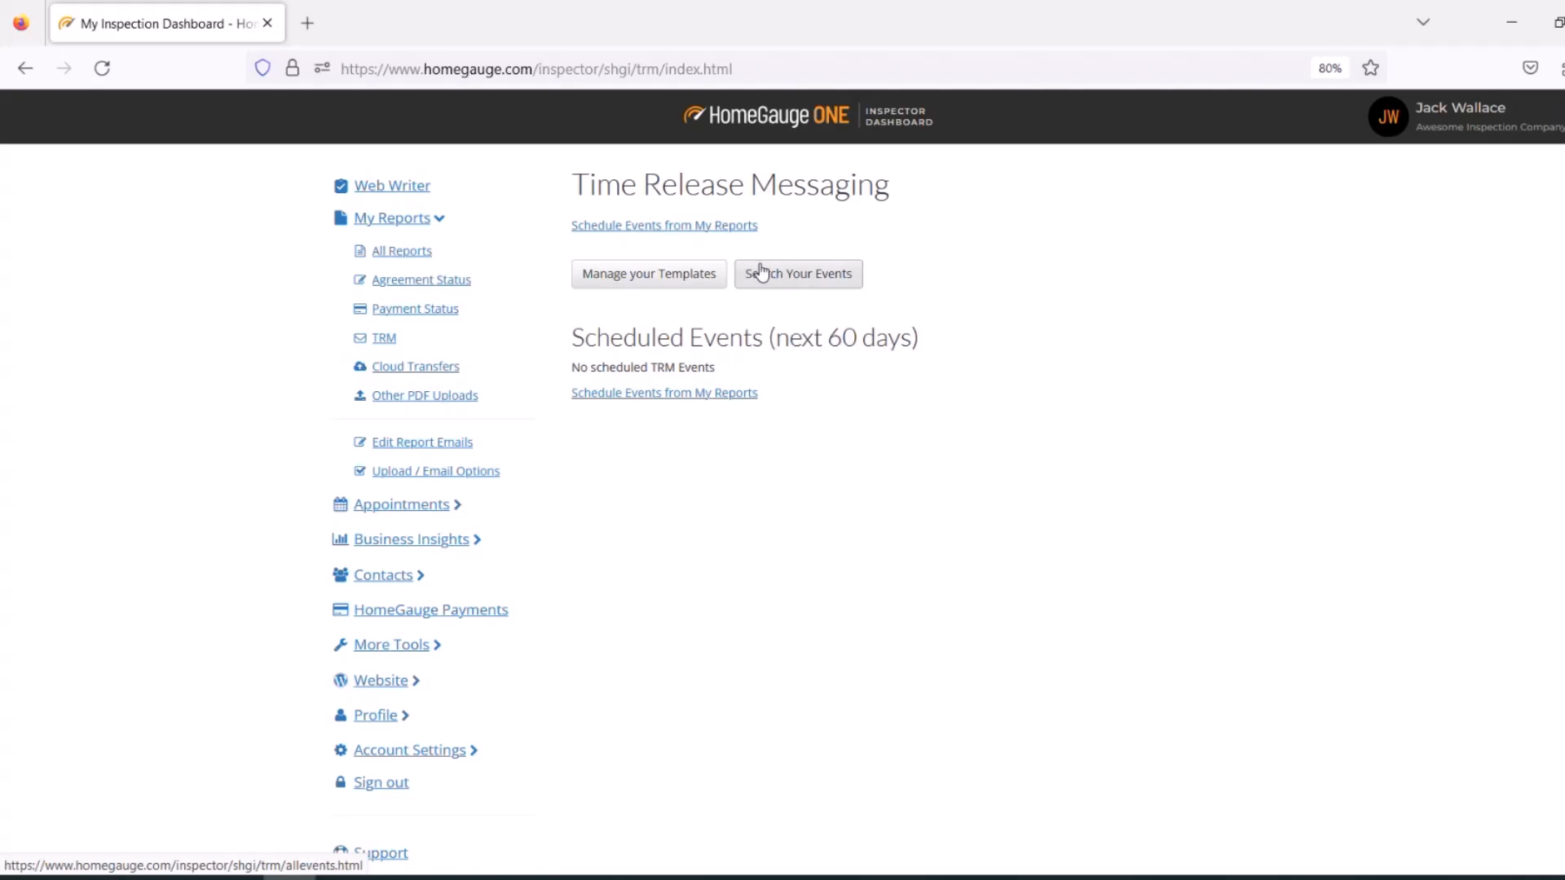
{"action": "left_click", "coordinate": [633, 294]}
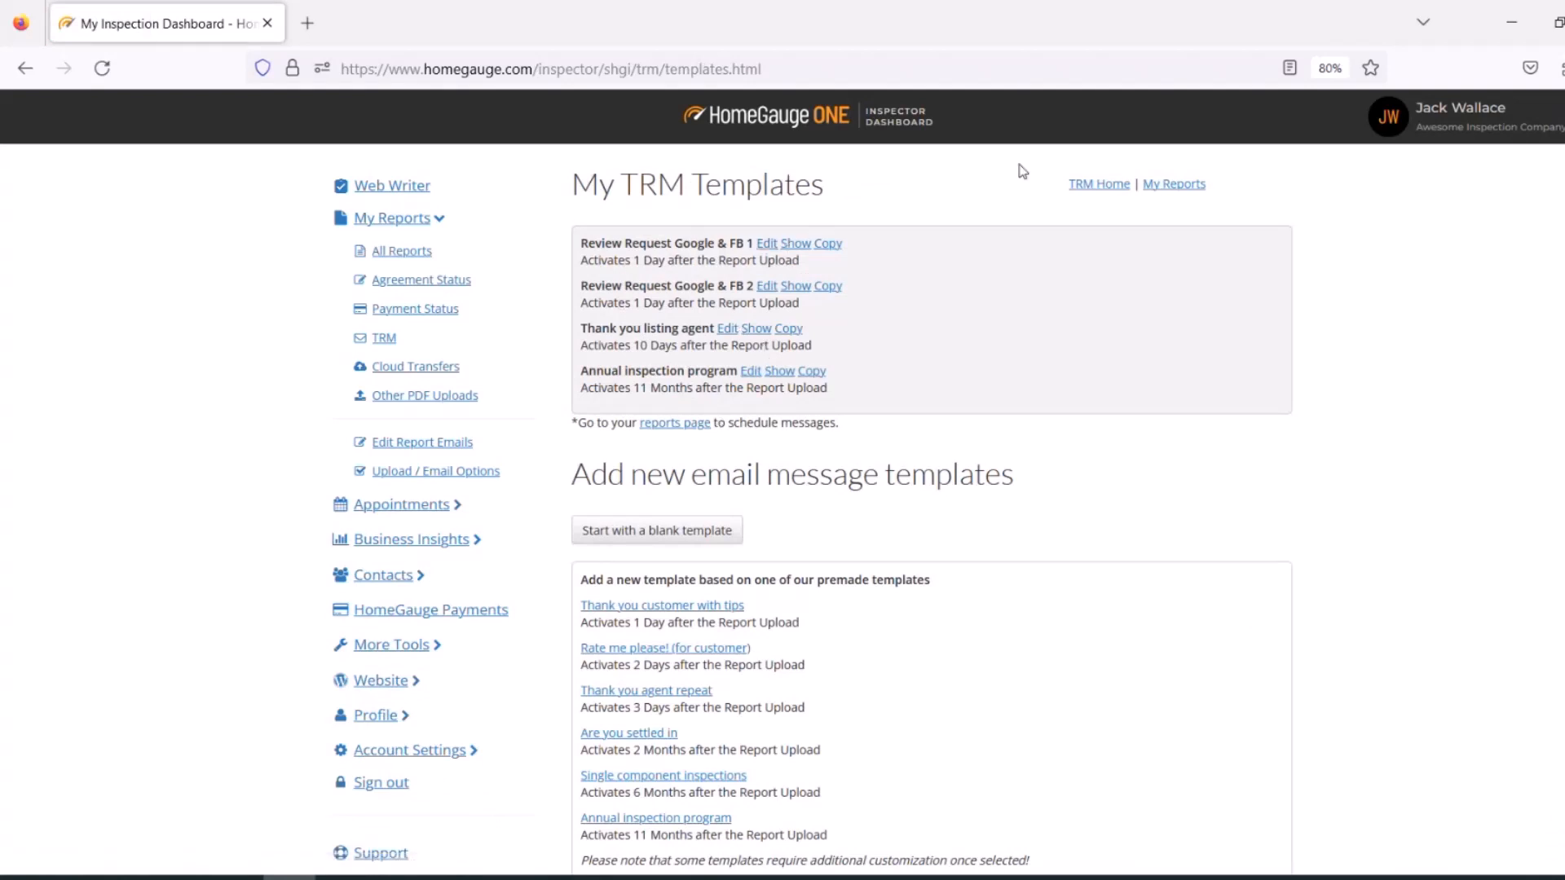
{"action": "left_click", "coordinate": [1515, 21]}
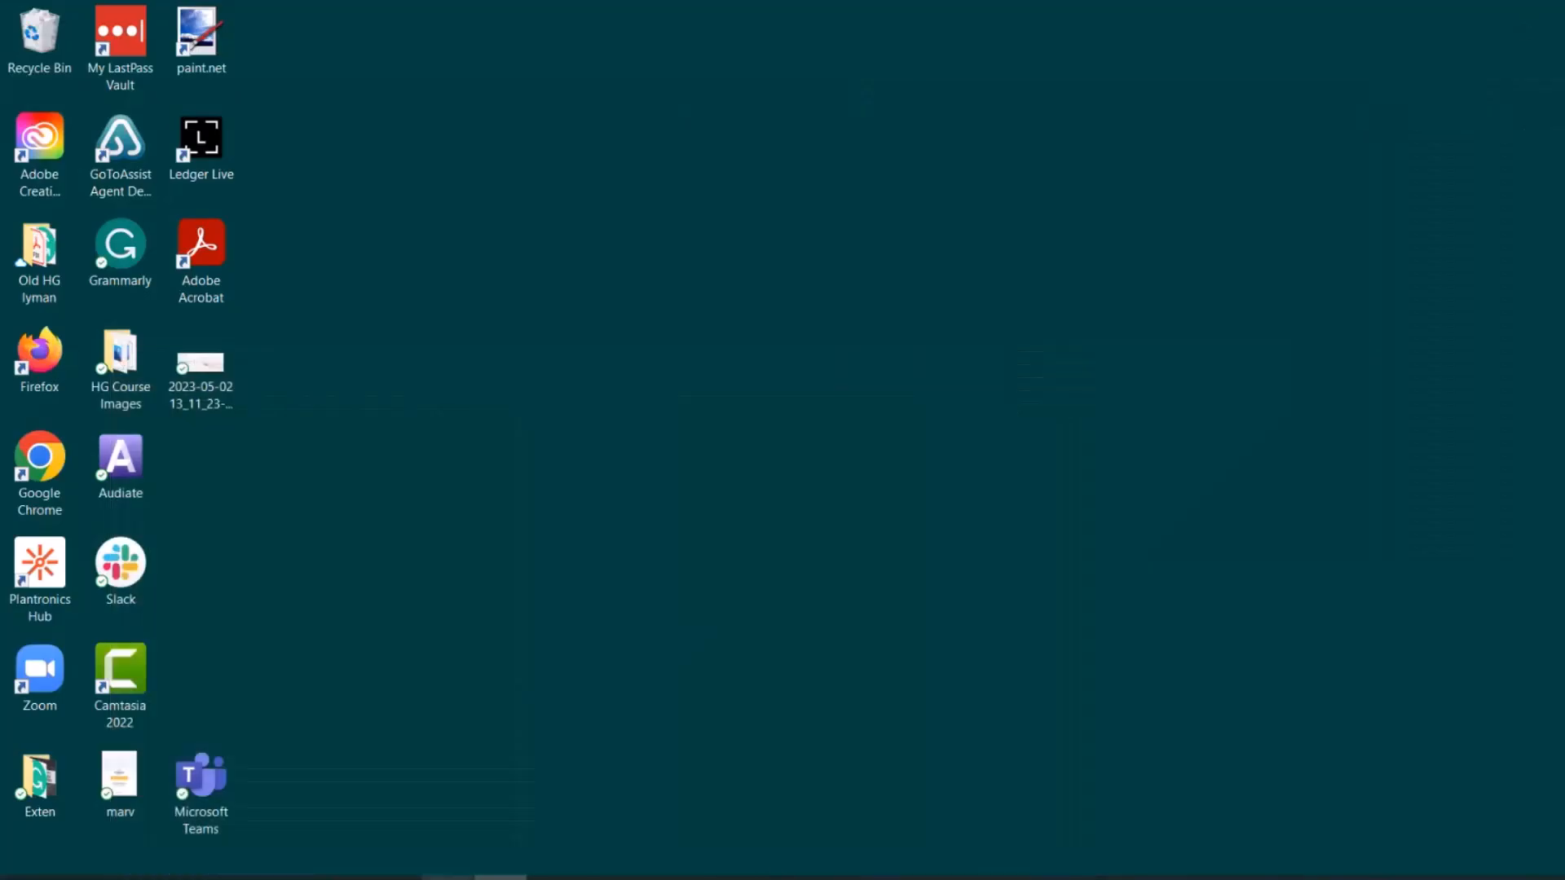
Review the premade templates and empty notice, start a blank TRM template, and bring up the wording document.
{"action": "left_click", "coordinate": [554, 878]}
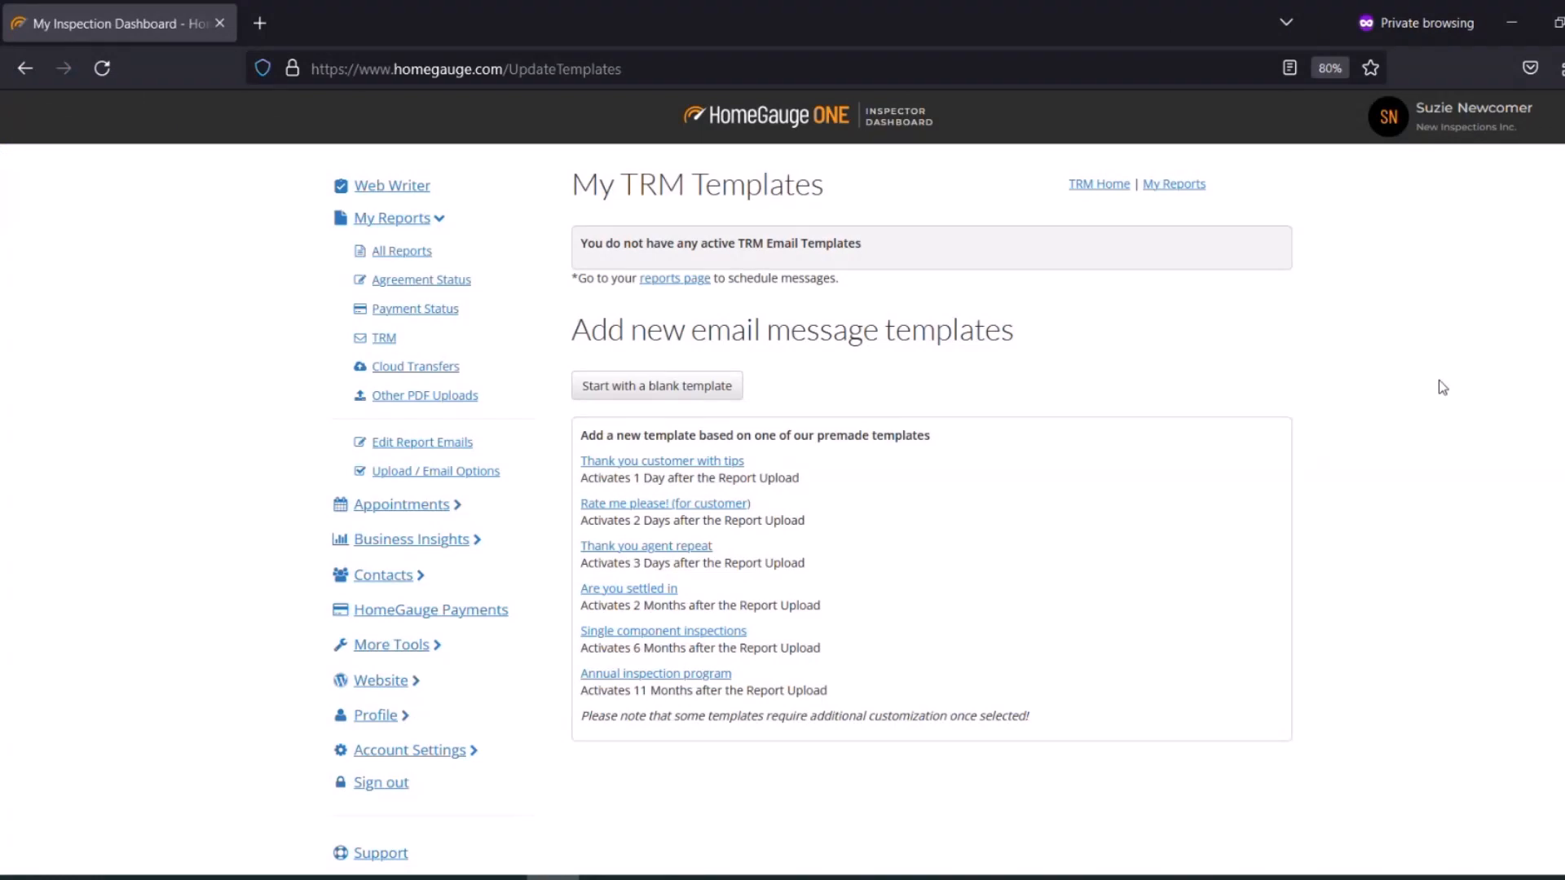
{"action": "left_click_drag", "start_coordinate": [587, 435], "coordinate": [1093, 723]}
{"action": "left_click", "coordinate": [1093, 724]}
{"action": "left_click_drag", "start_coordinate": [862, 243], "coordinate": [586, 249]}
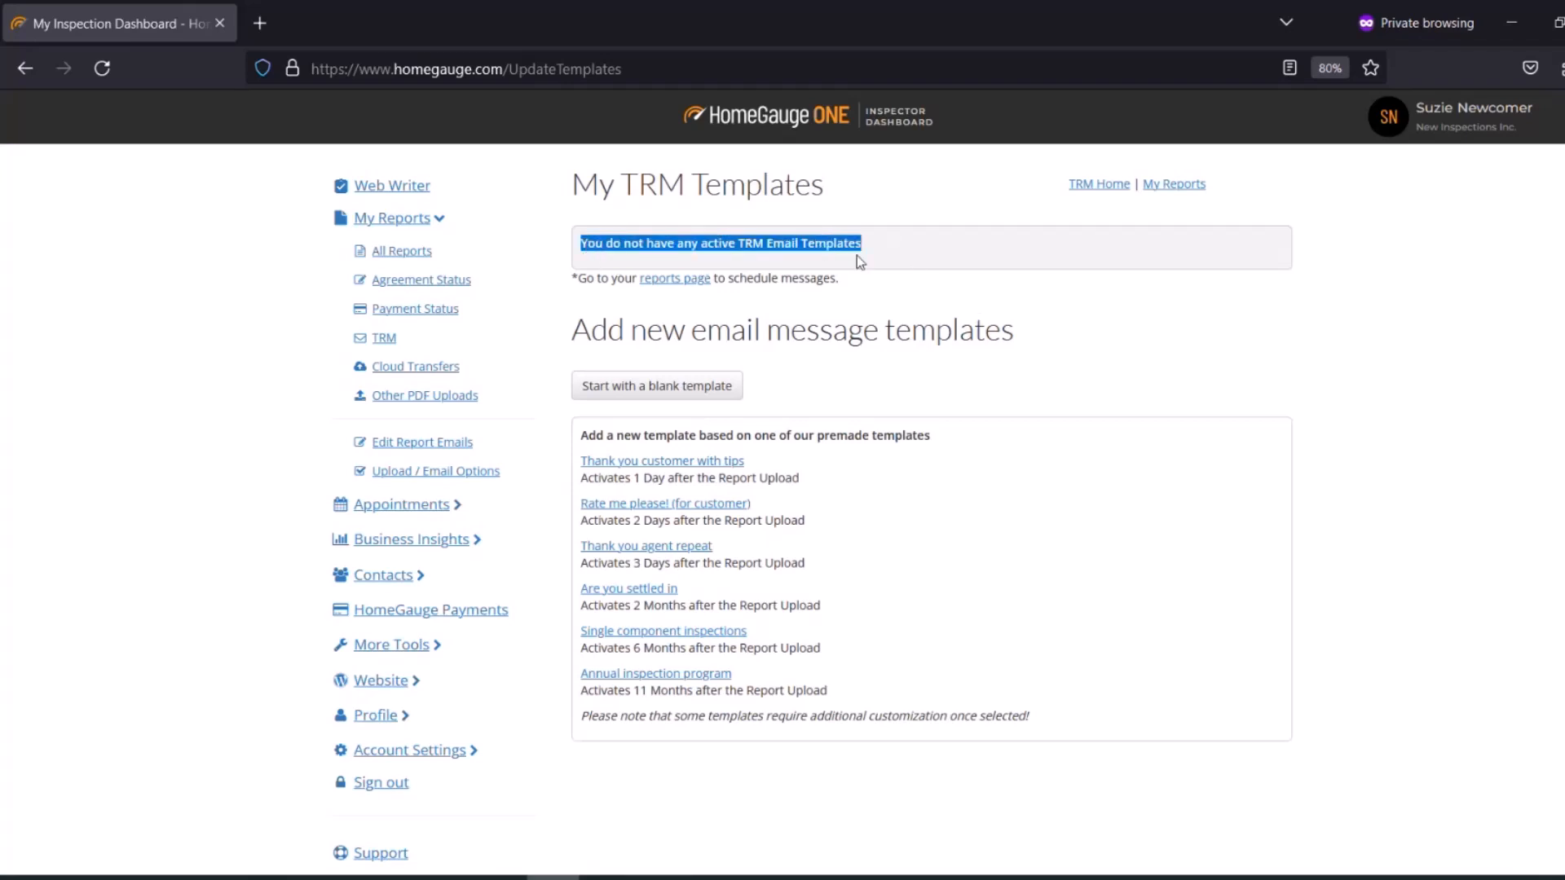
{"action": "left_click", "coordinate": [1353, 402]}
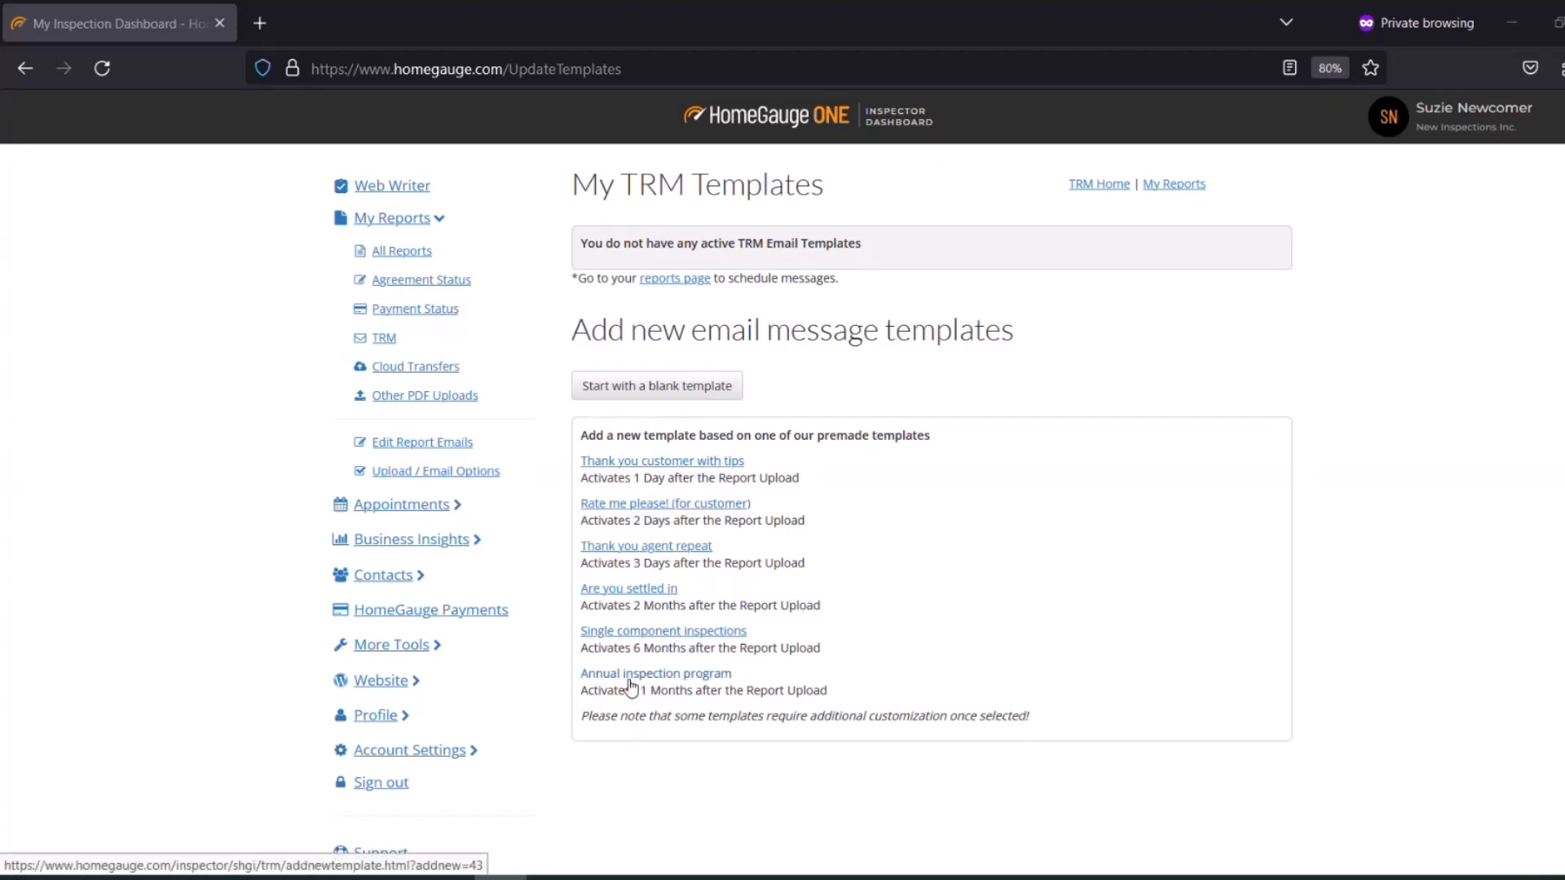
{"action": "left_click", "coordinate": [604, 391]}
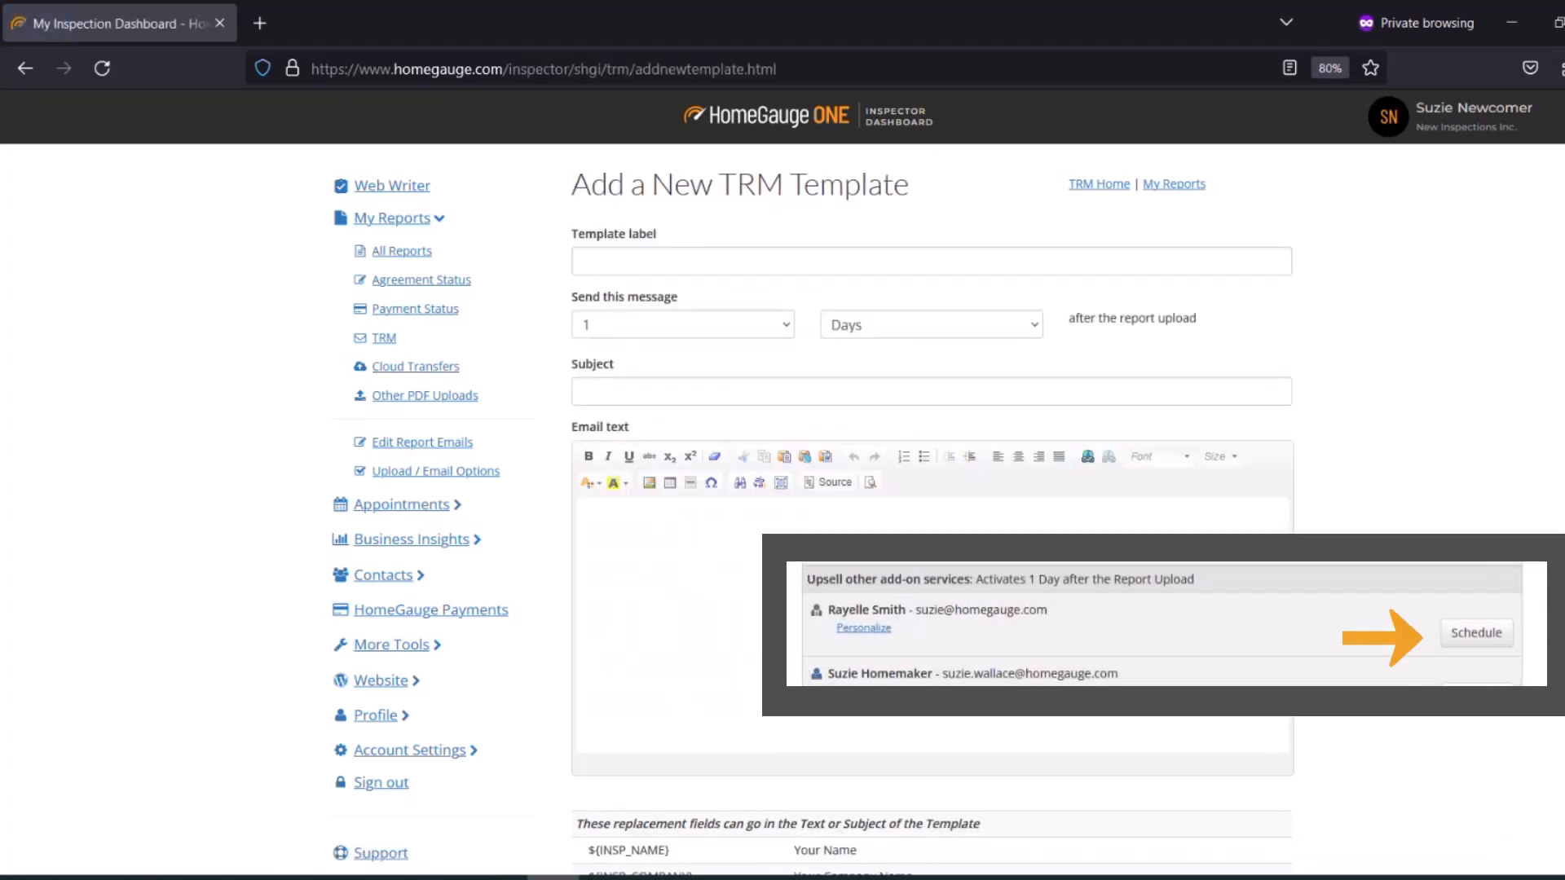
{"action": "key", "text": "alt+Tab"}
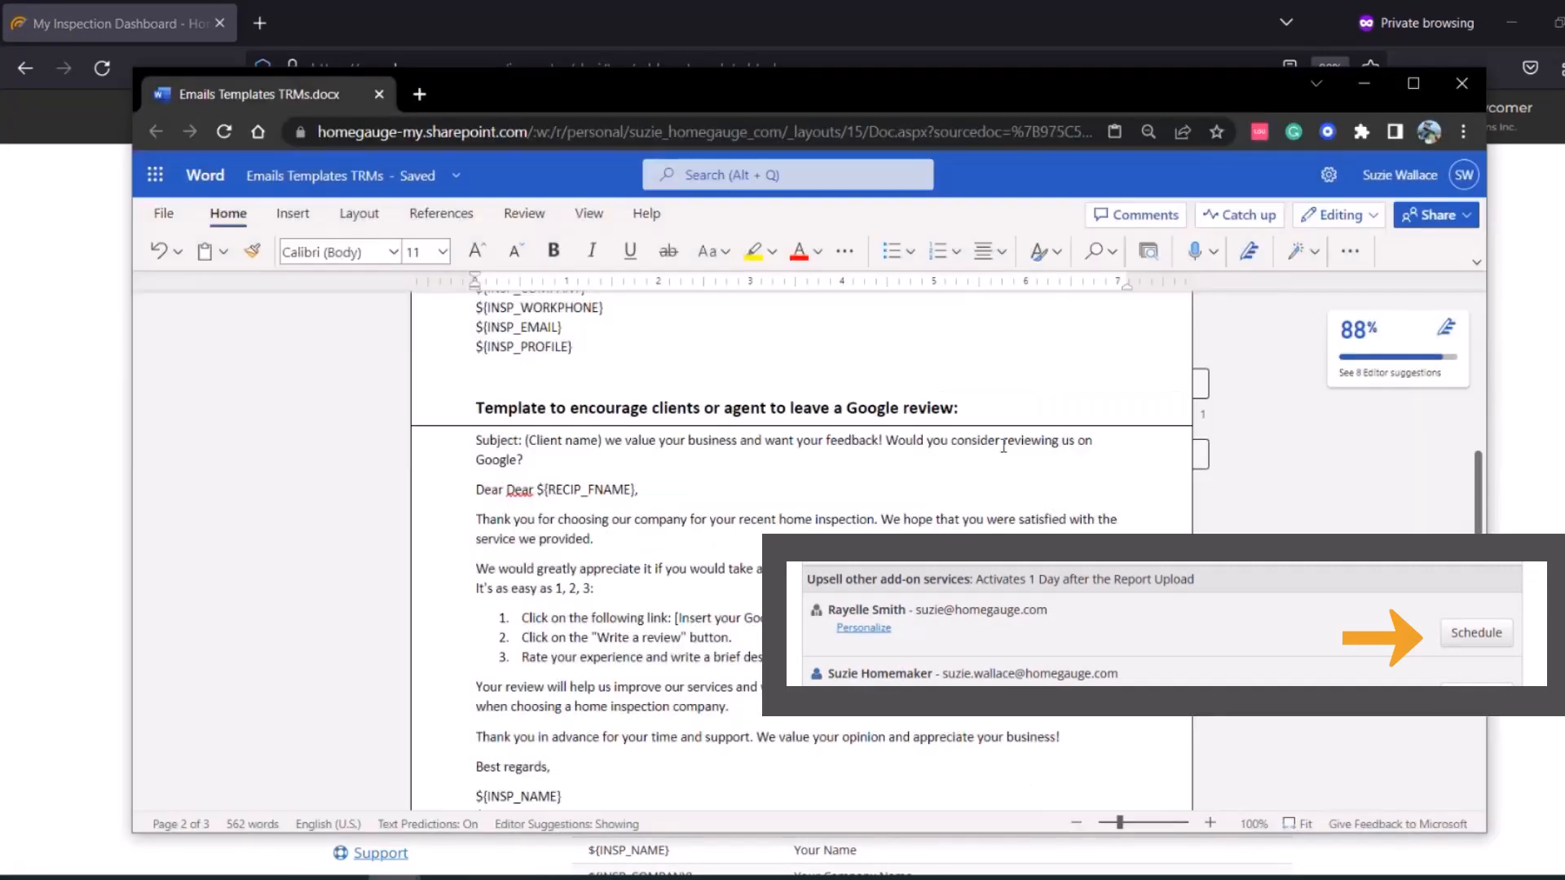
Copy the upsell add-on services template's subject line from the Word document.
{"action": "scroll", "coordinate": [923, 547], "scroll_direction": "up", "scroll_amount": 4}
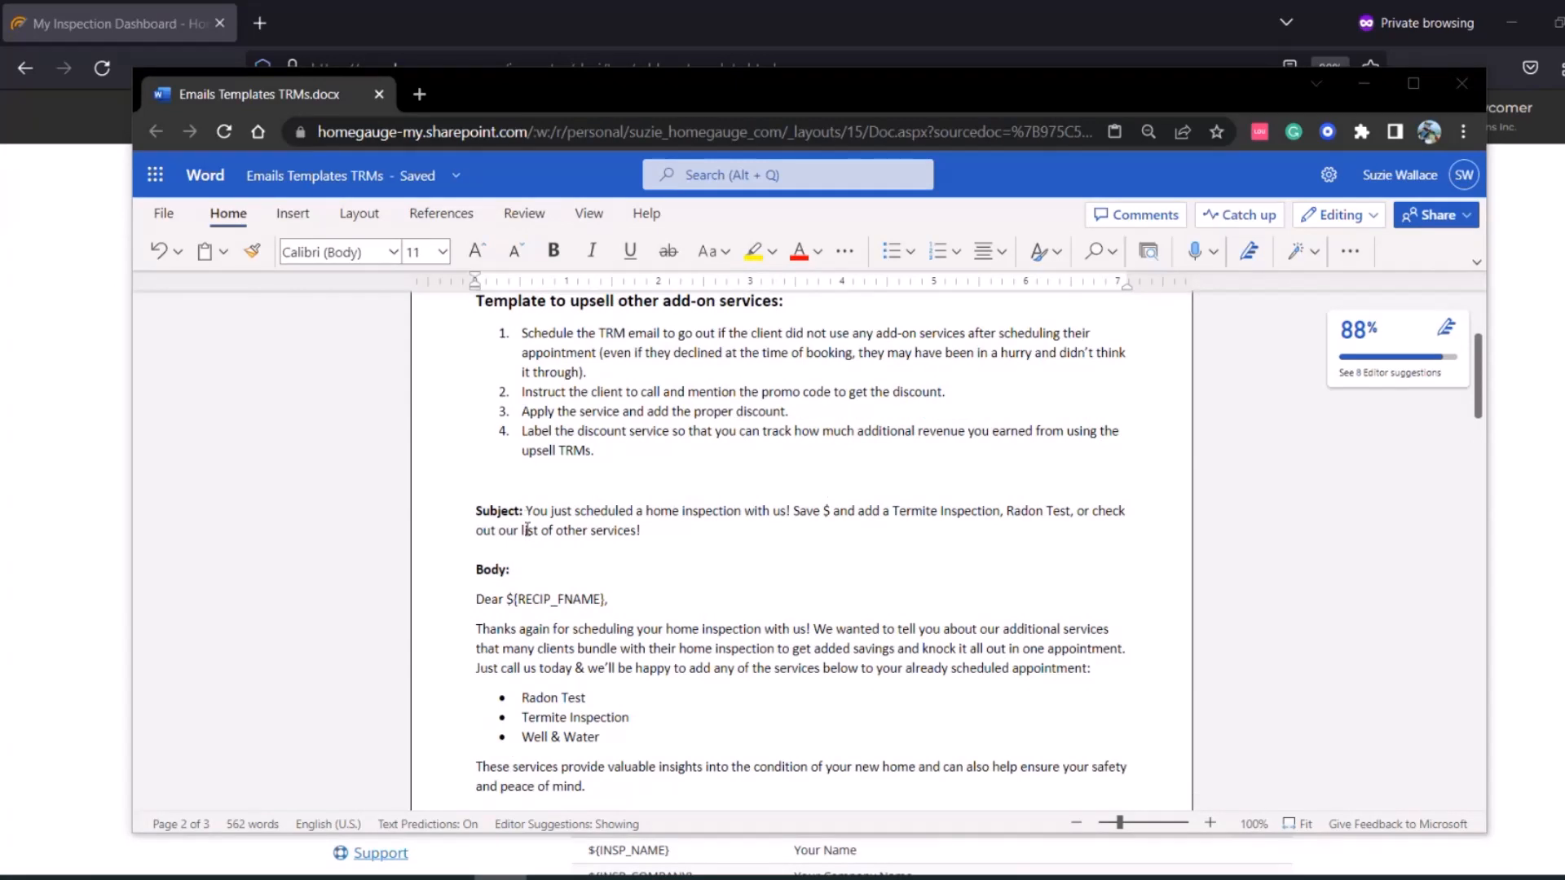
{"action": "scroll", "coordinate": [642, 603], "scroll_direction": "down", "scroll_amount": 1}
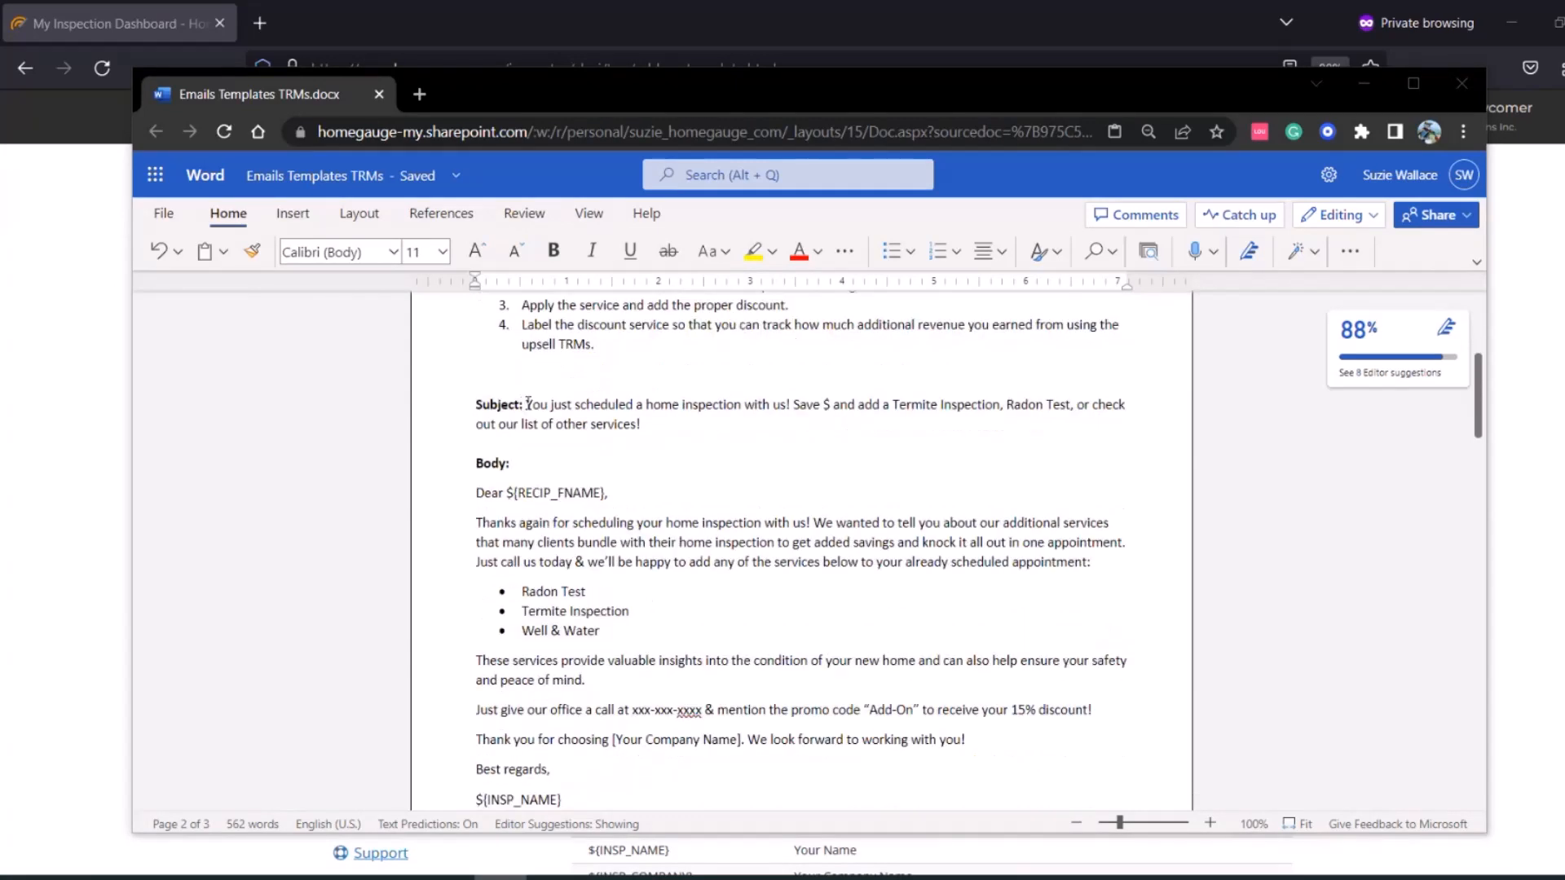
{"action": "left_click_drag", "start_coordinate": [526, 404], "coordinate": [1128, 420]}
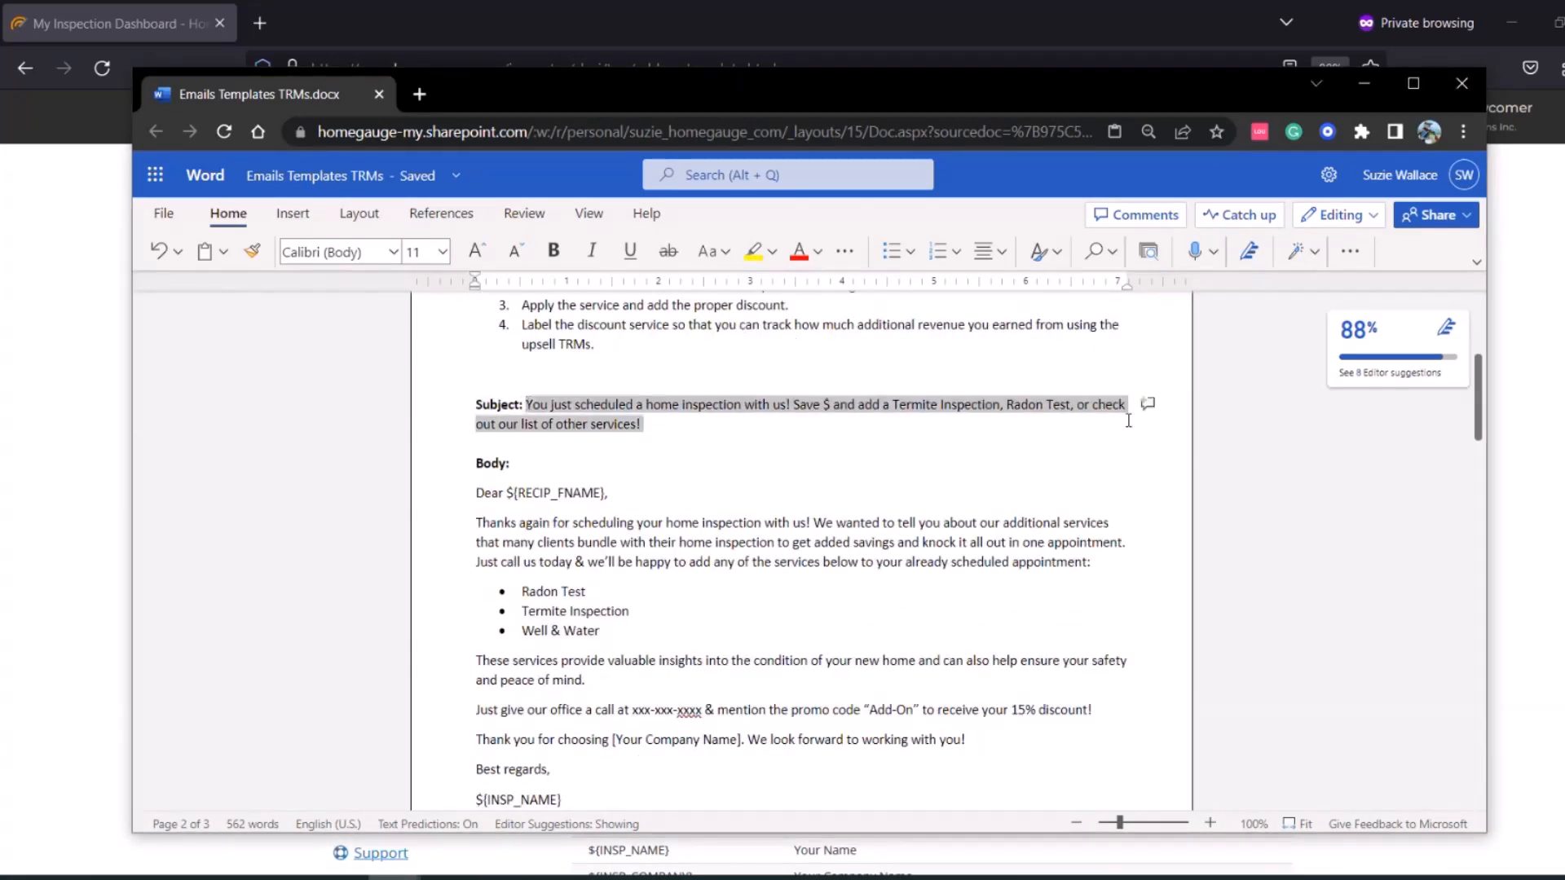
{"action": "scroll", "coordinate": [628, 407], "scroll_direction": "up", "scroll_amount": 1}
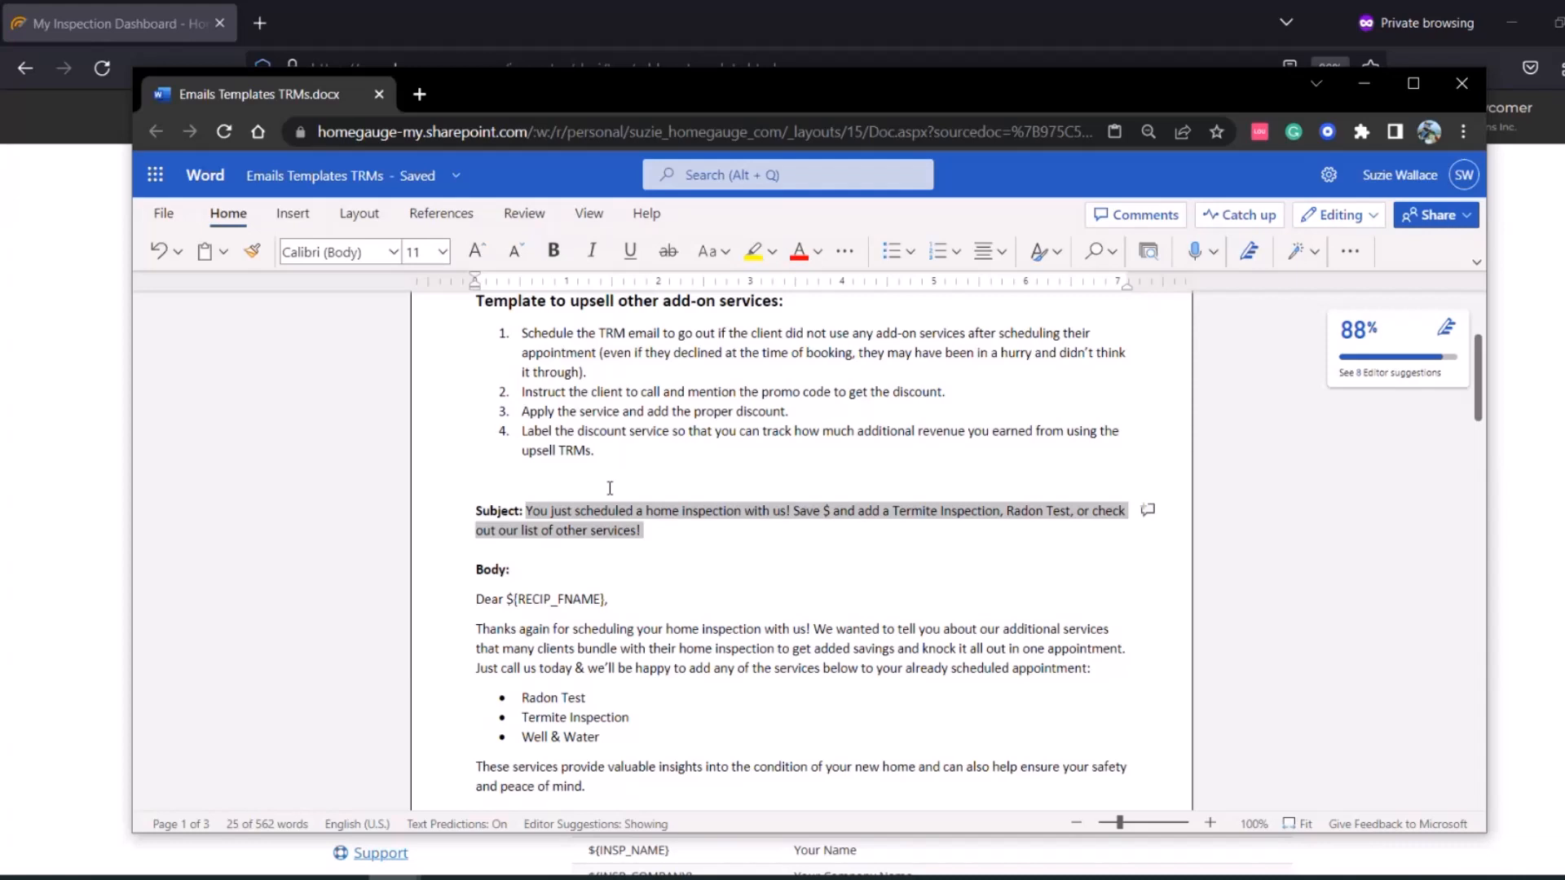
{"action": "scroll", "coordinate": [640, 510], "scroll_direction": "down", "scroll_amount": 1}
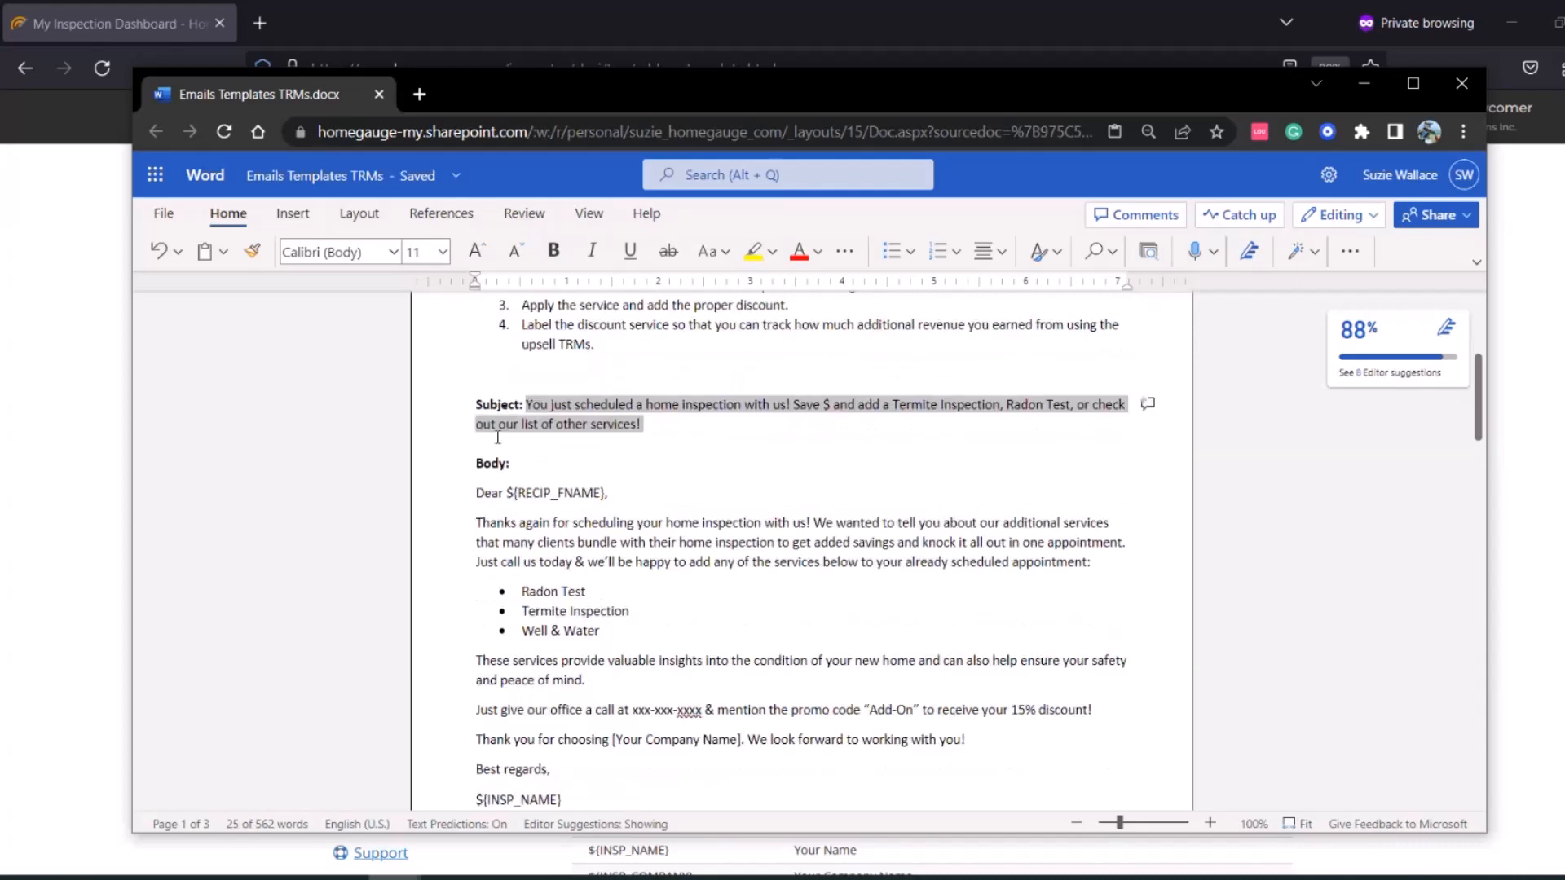
{"action": "right_click", "coordinate": [560, 418]}
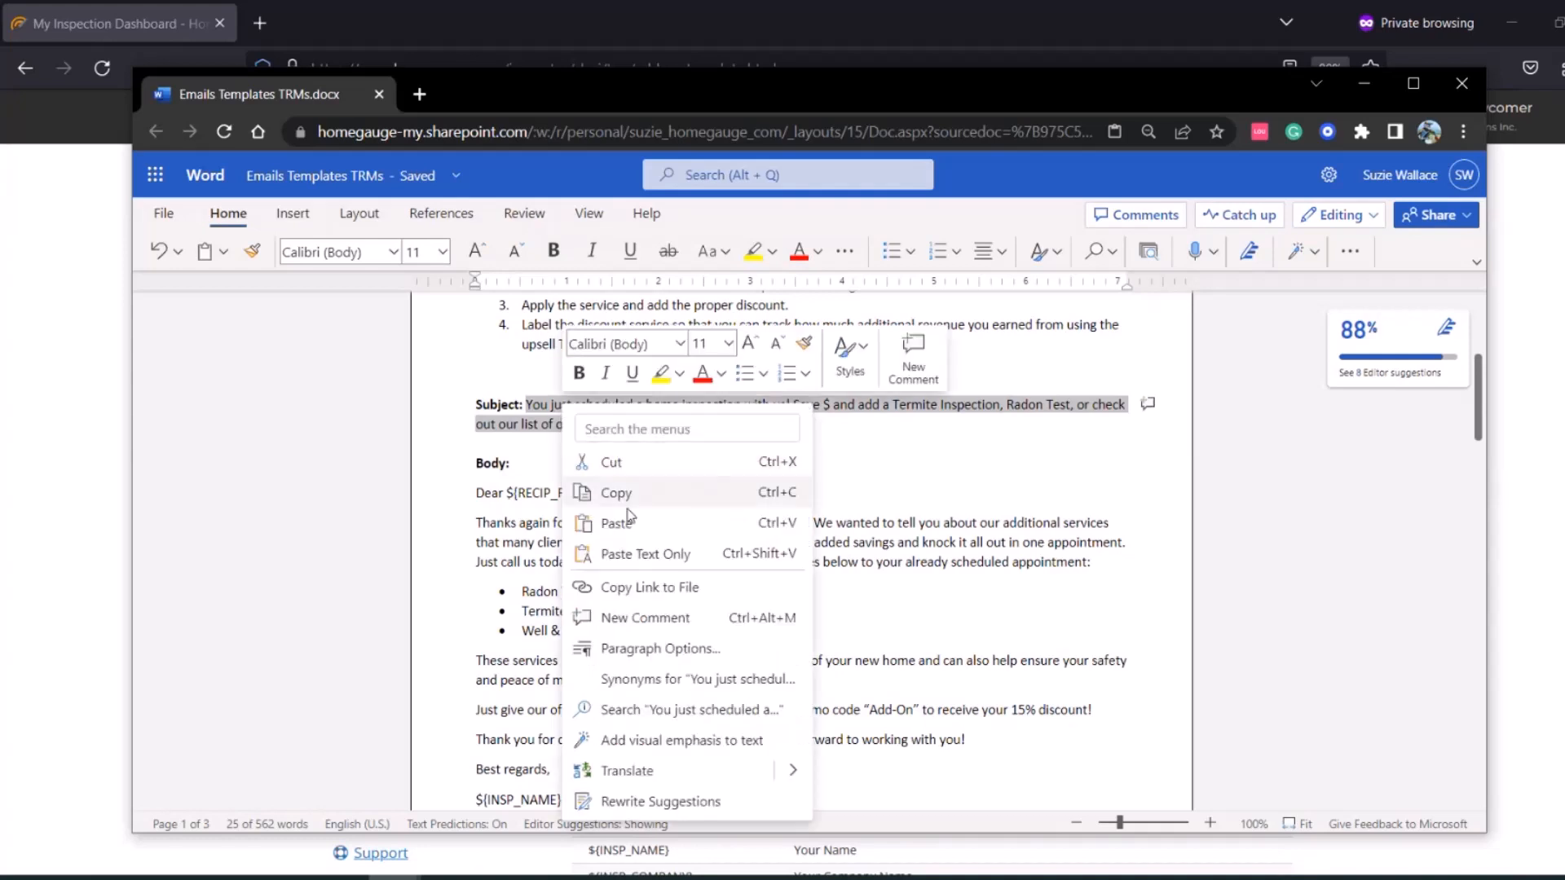
{"action": "left_click", "coordinate": [530, 496]}
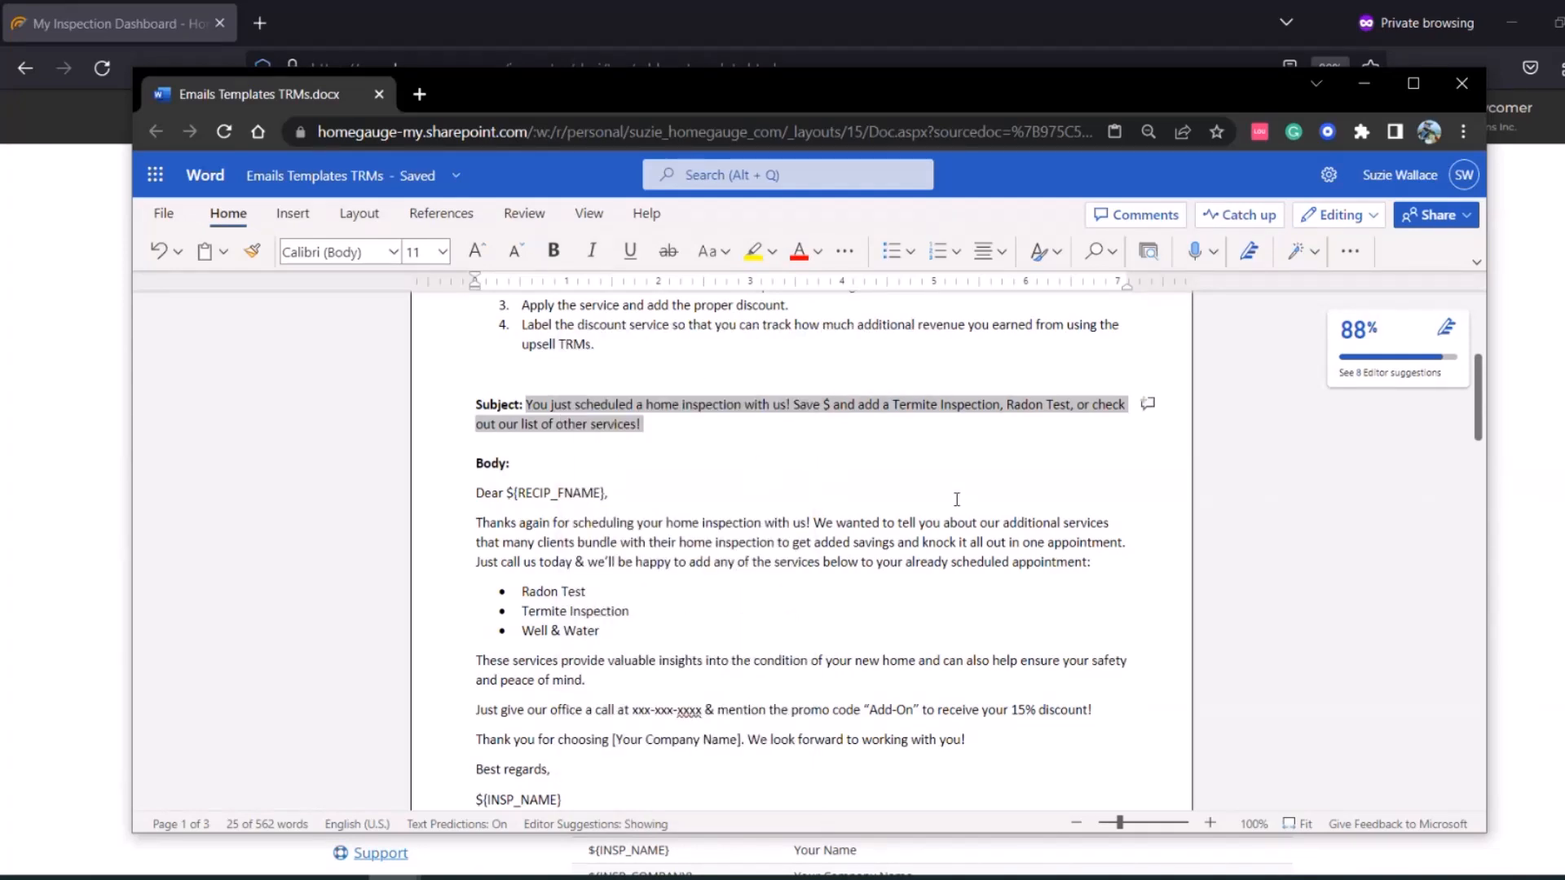
{"action": "left_click", "coordinate": [529, 35]}
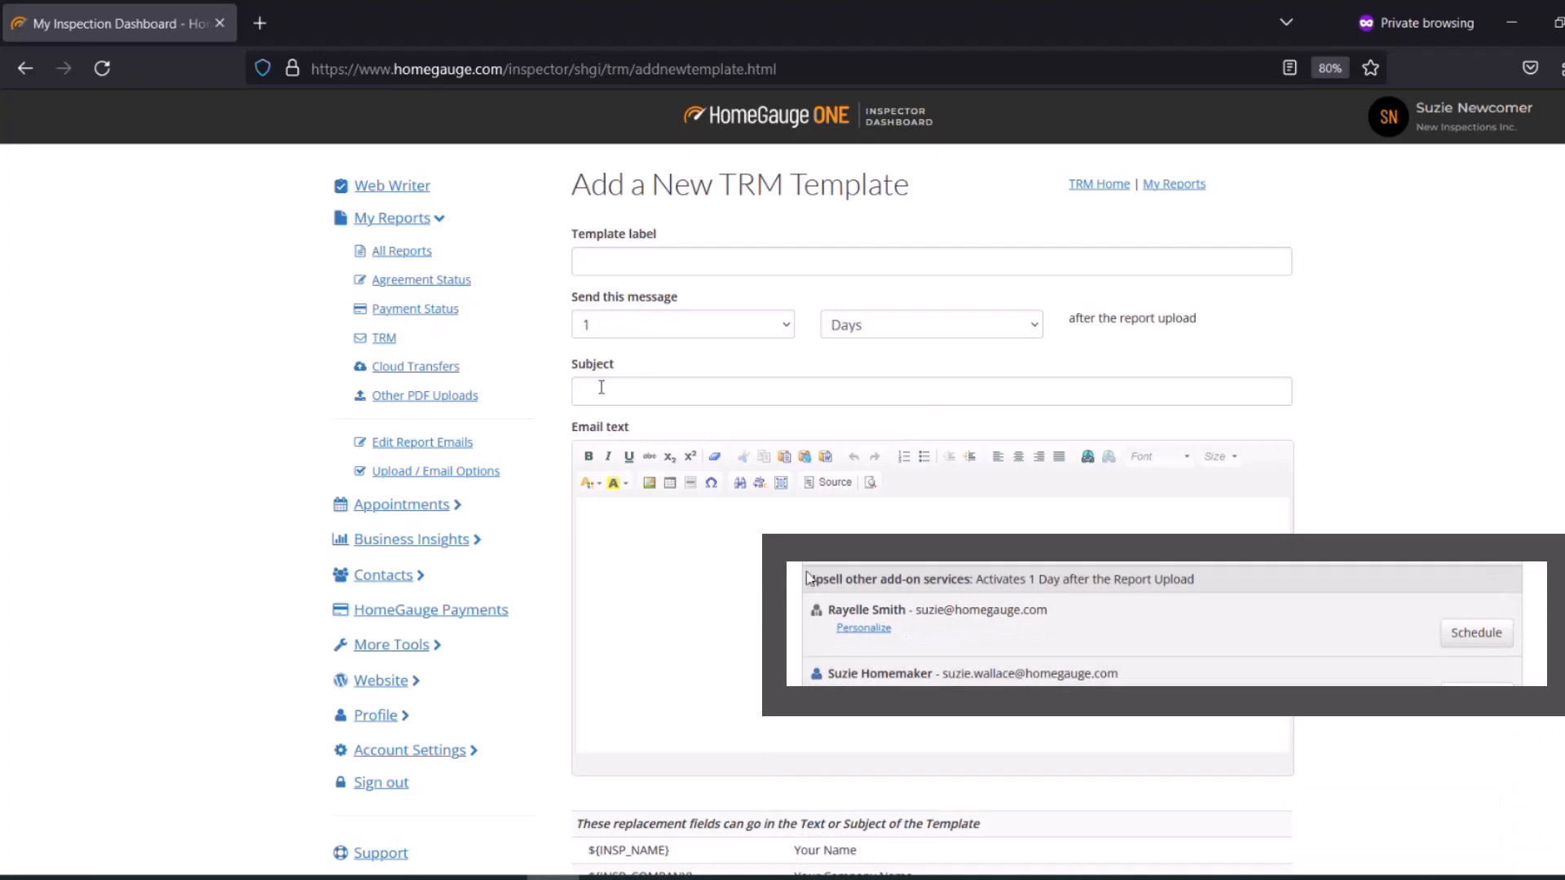
Paste the copied subject line into the new template's Subject field.
{"action": "left_click", "coordinate": [602, 389]}
{"action": "key", "text": "ctrl+v"}
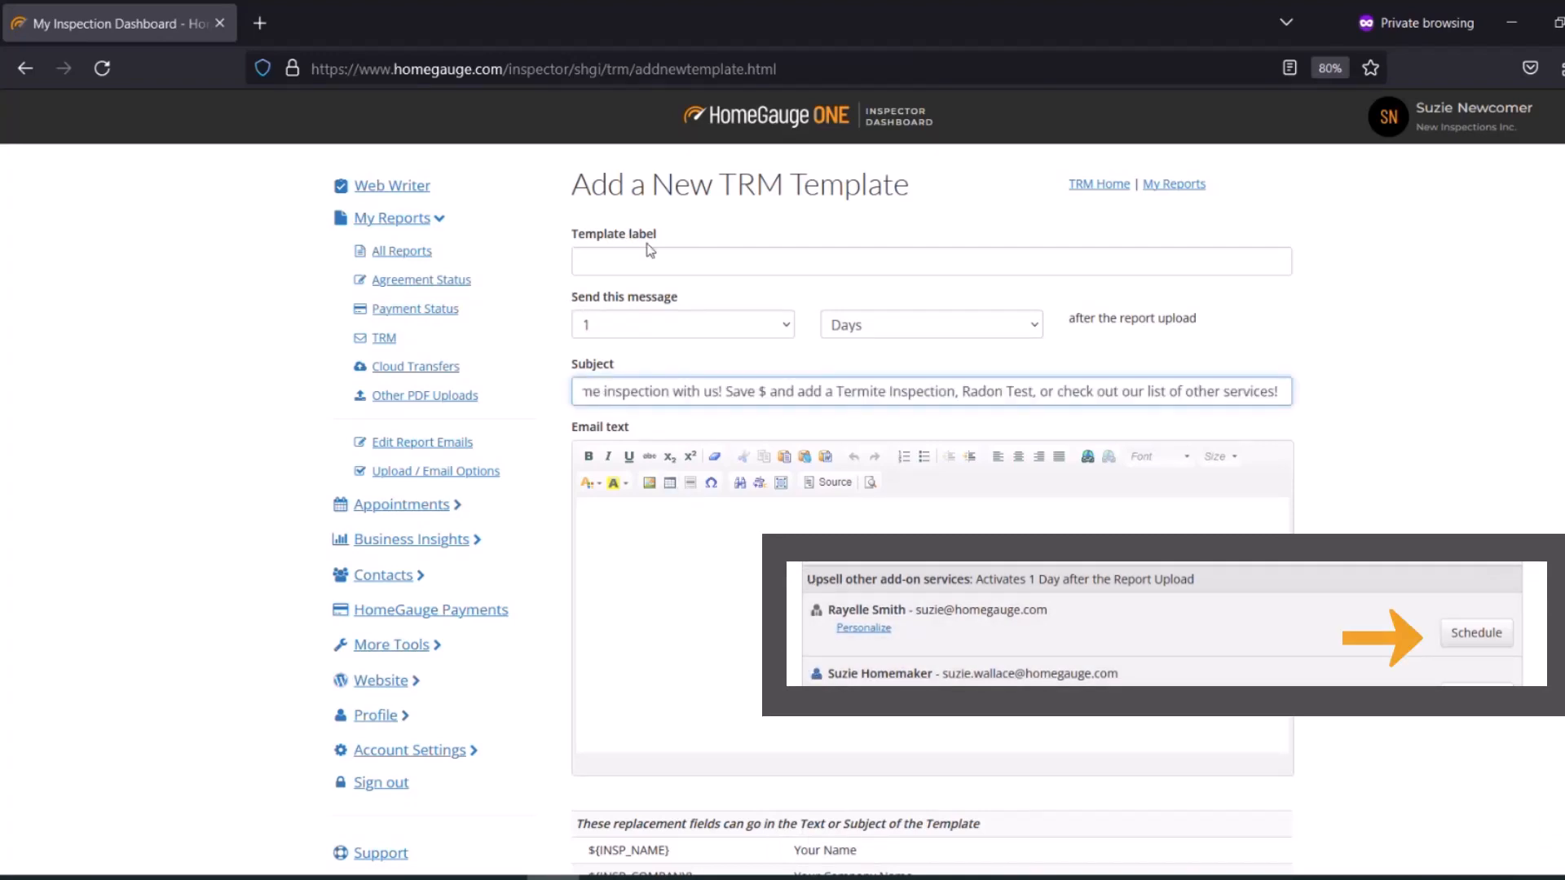
{"action": "left_click", "coordinate": [597, 262]}
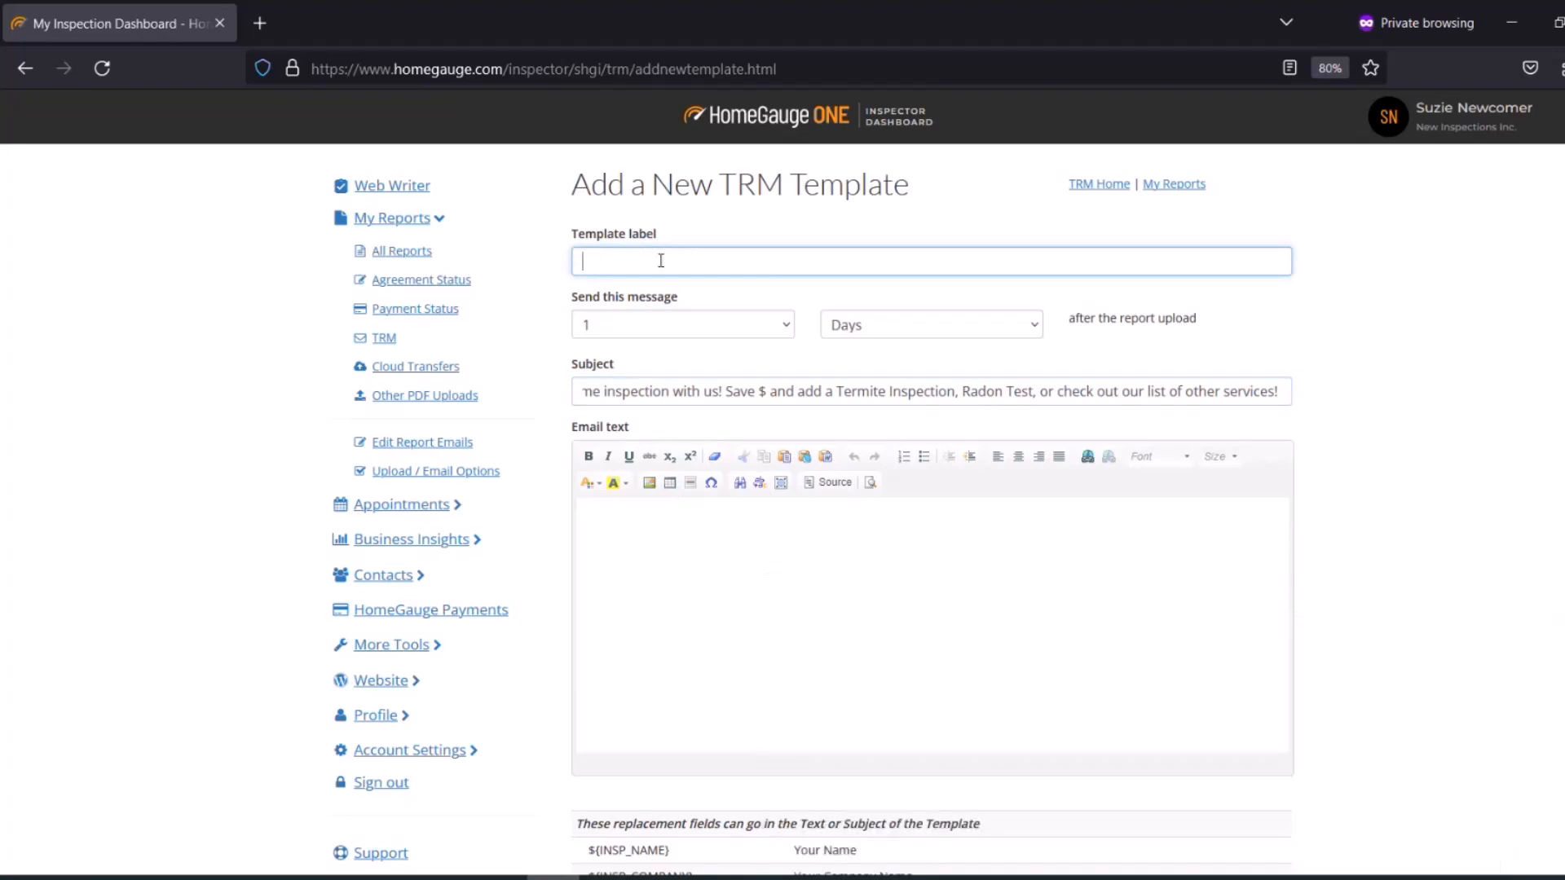
{"action": "left_click", "coordinate": [393, 877]}
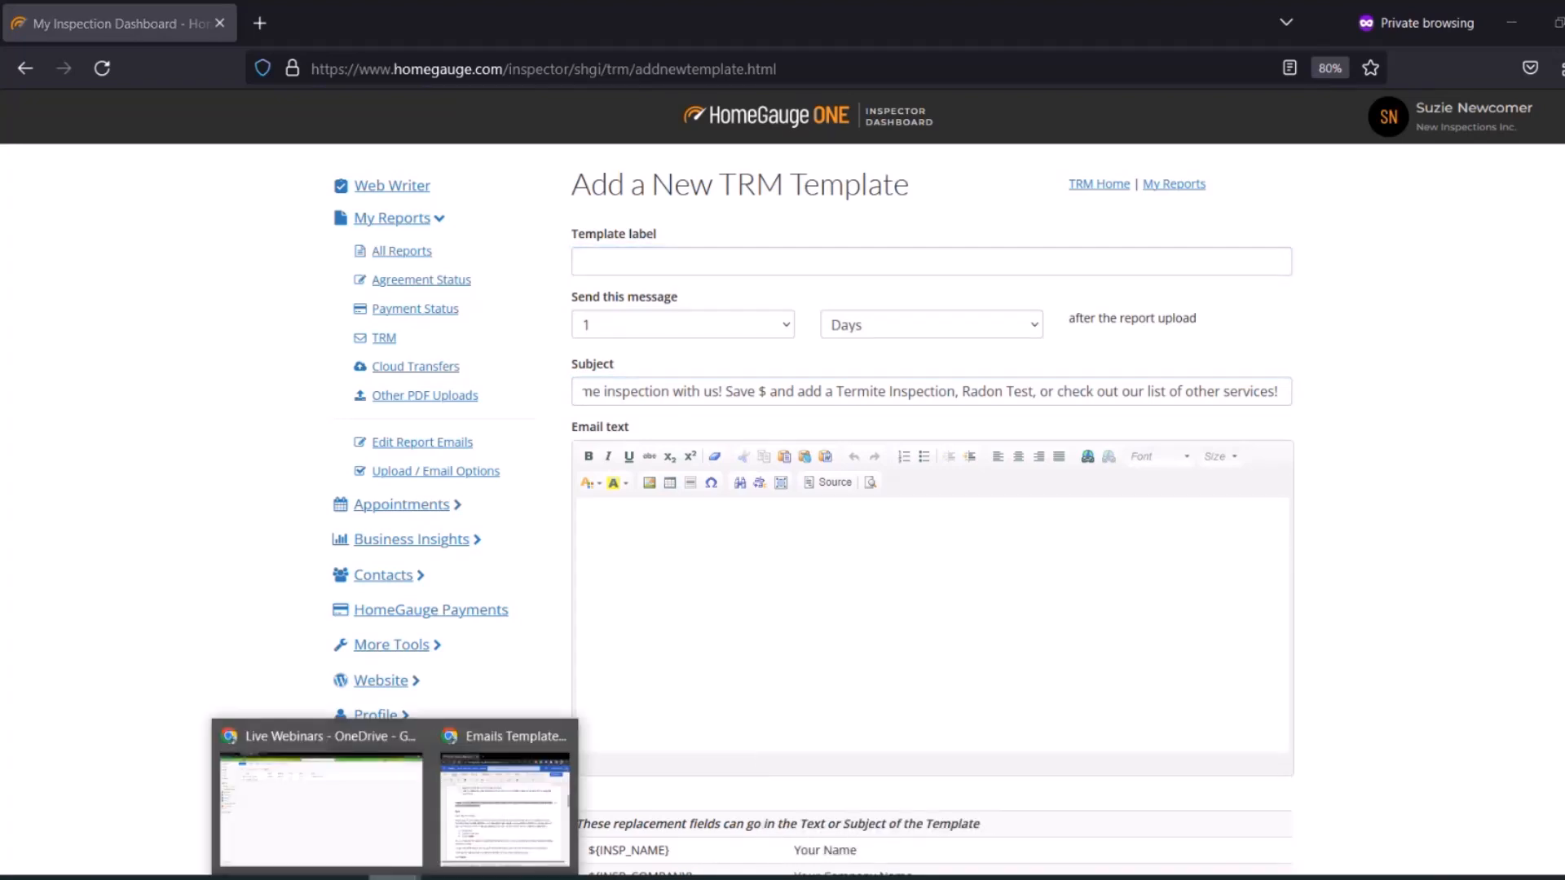
{"action": "left_click", "coordinate": [510, 837]}
{"action": "left_click", "coordinate": [339, 408]}
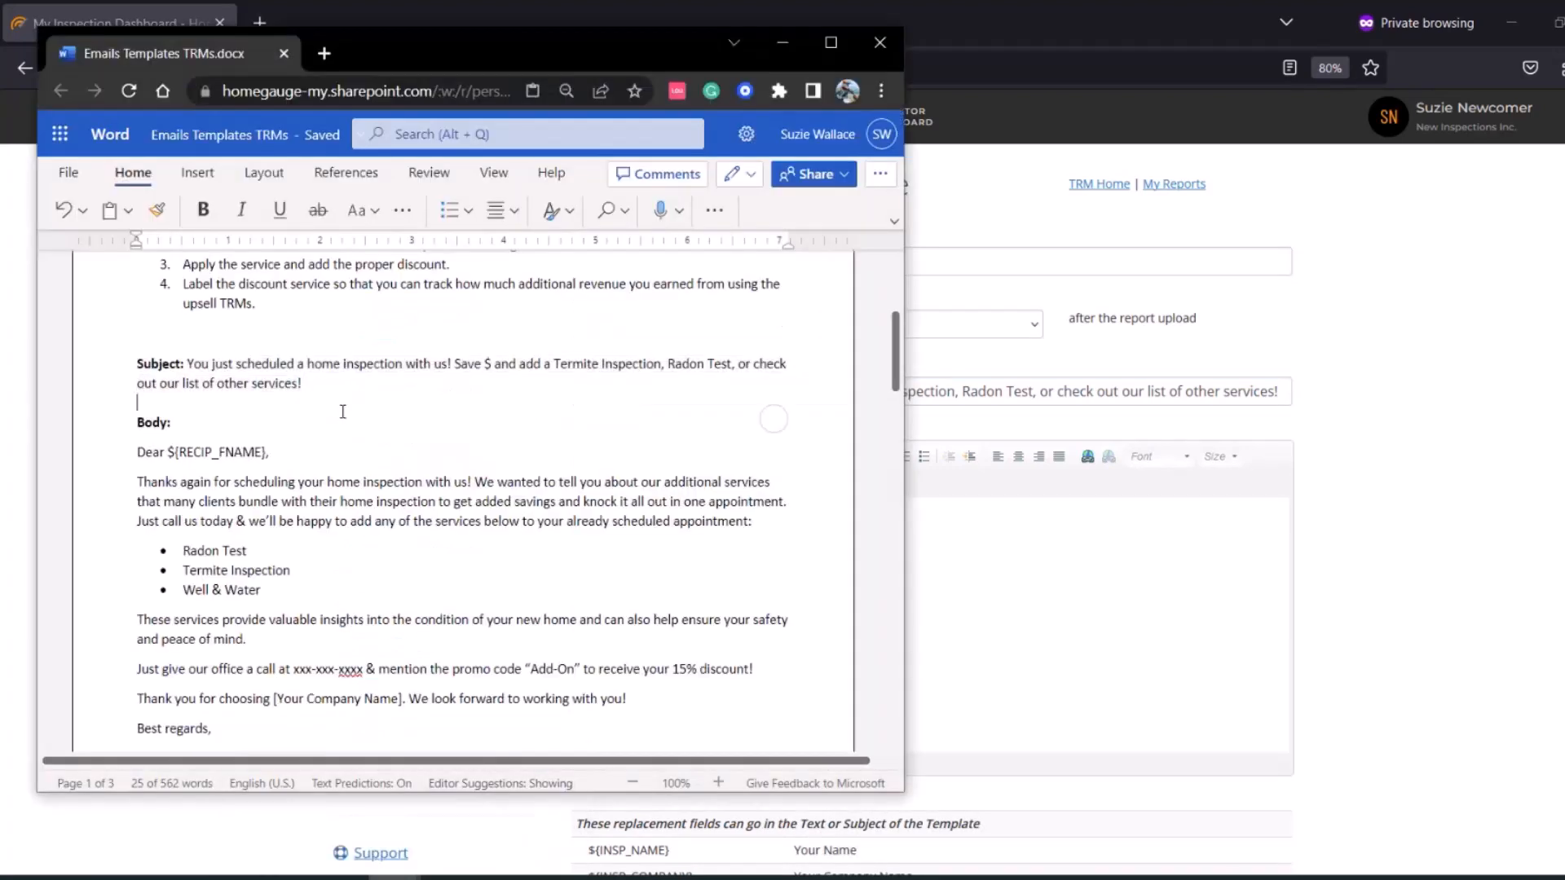
{"action": "scroll", "coordinate": [342, 411], "scroll_direction": "up", "scroll_amount": 3}
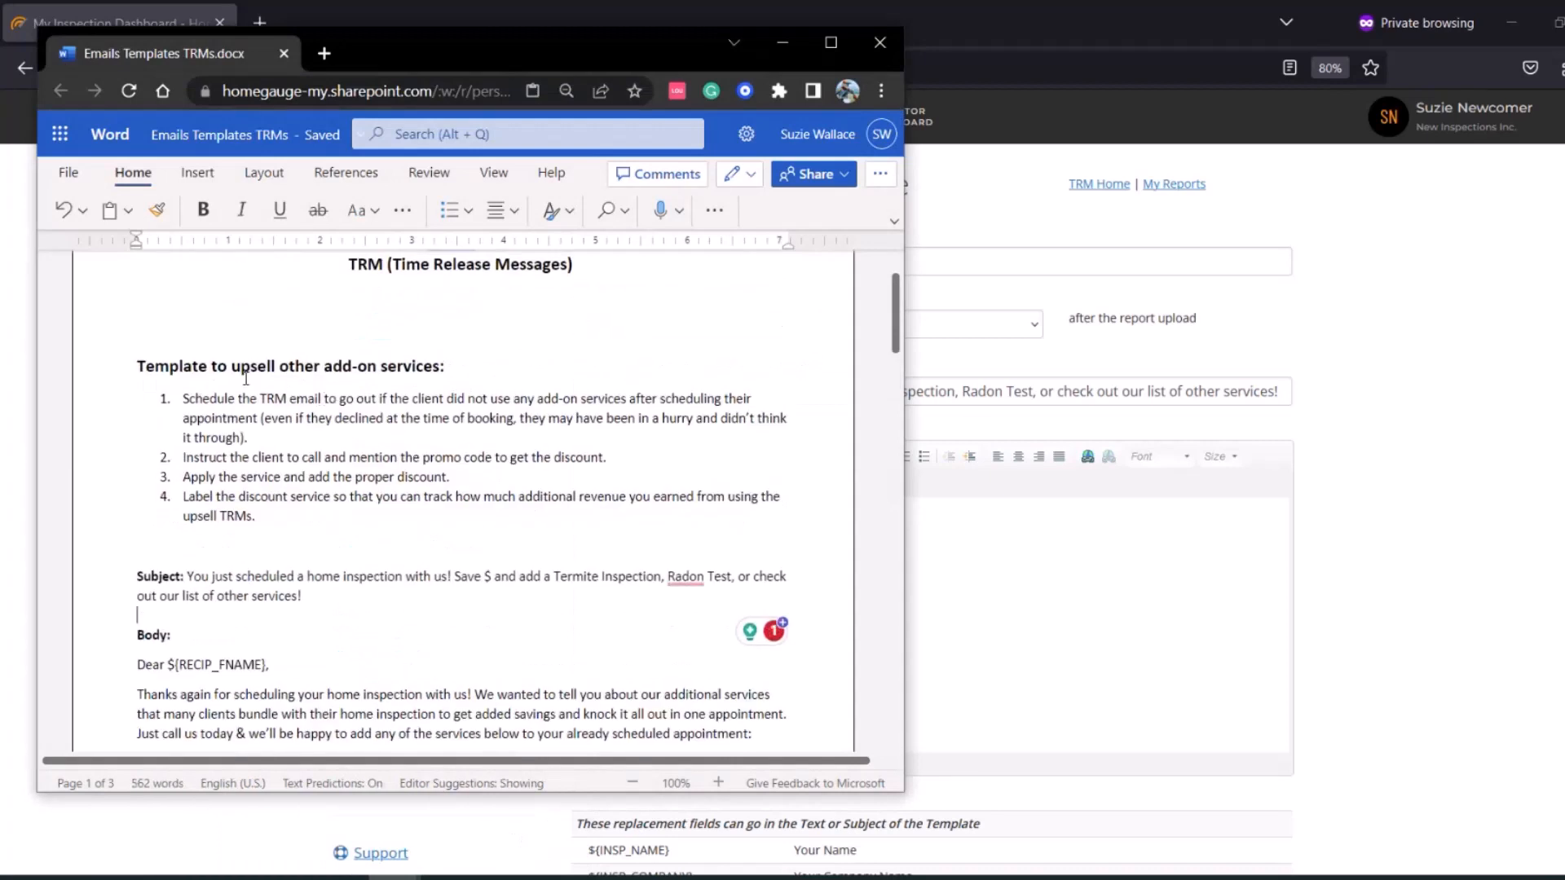
Paste the document's heading as the template label, capitalized to 'Upsell other add-on services'.
{"action": "left_click_drag", "start_coordinate": [232, 366], "coordinate": [441, 366]}
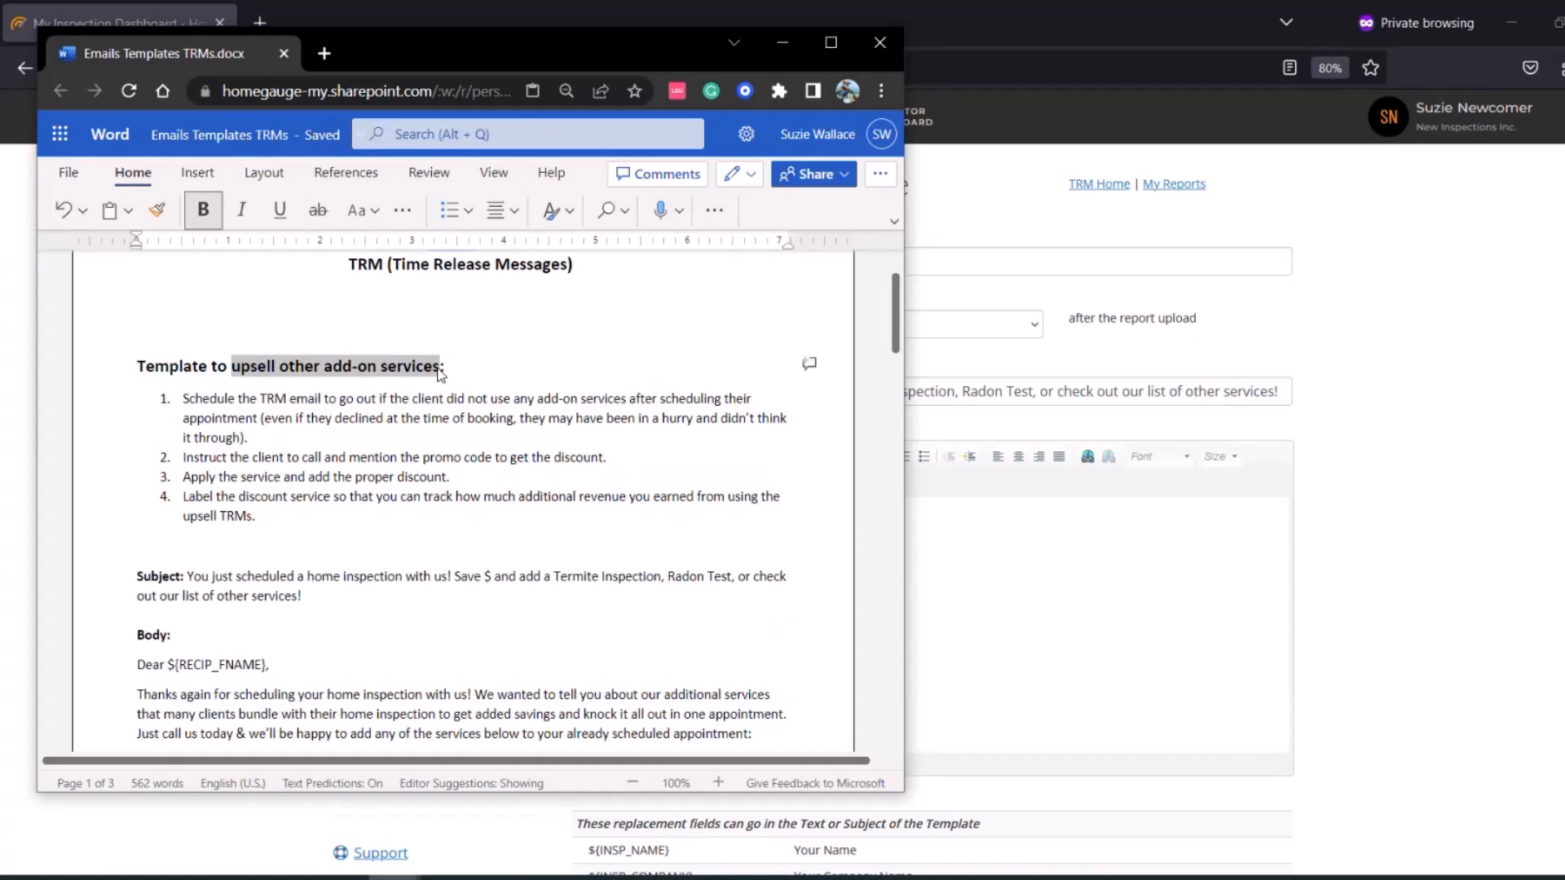
{"action": "left_click", "coordinate": [988, 262]}
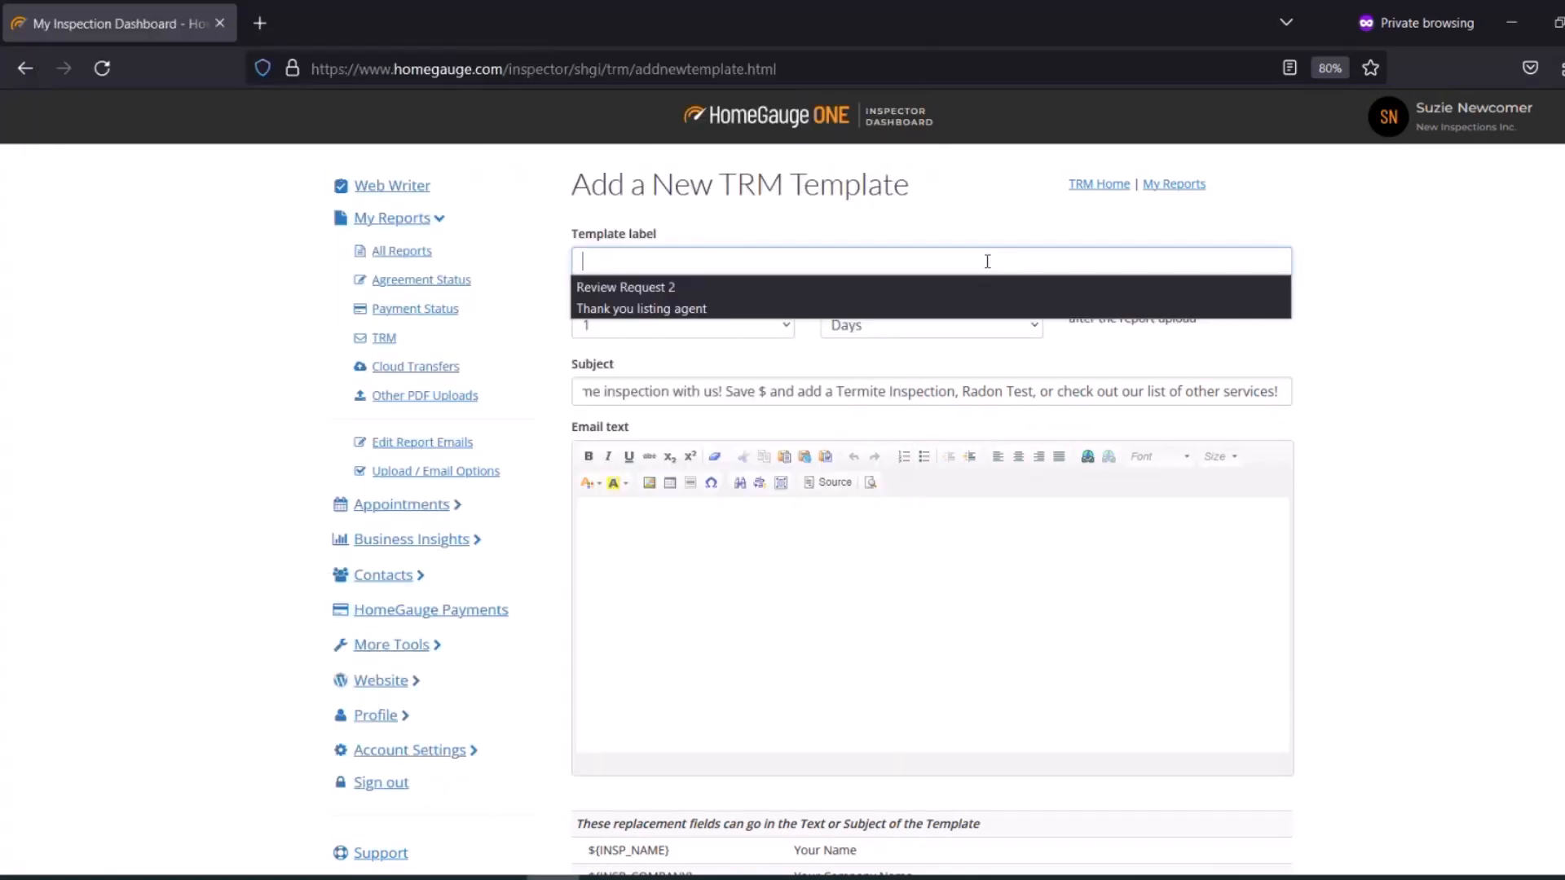
{"action": "key", "text": "ctrl+v"}
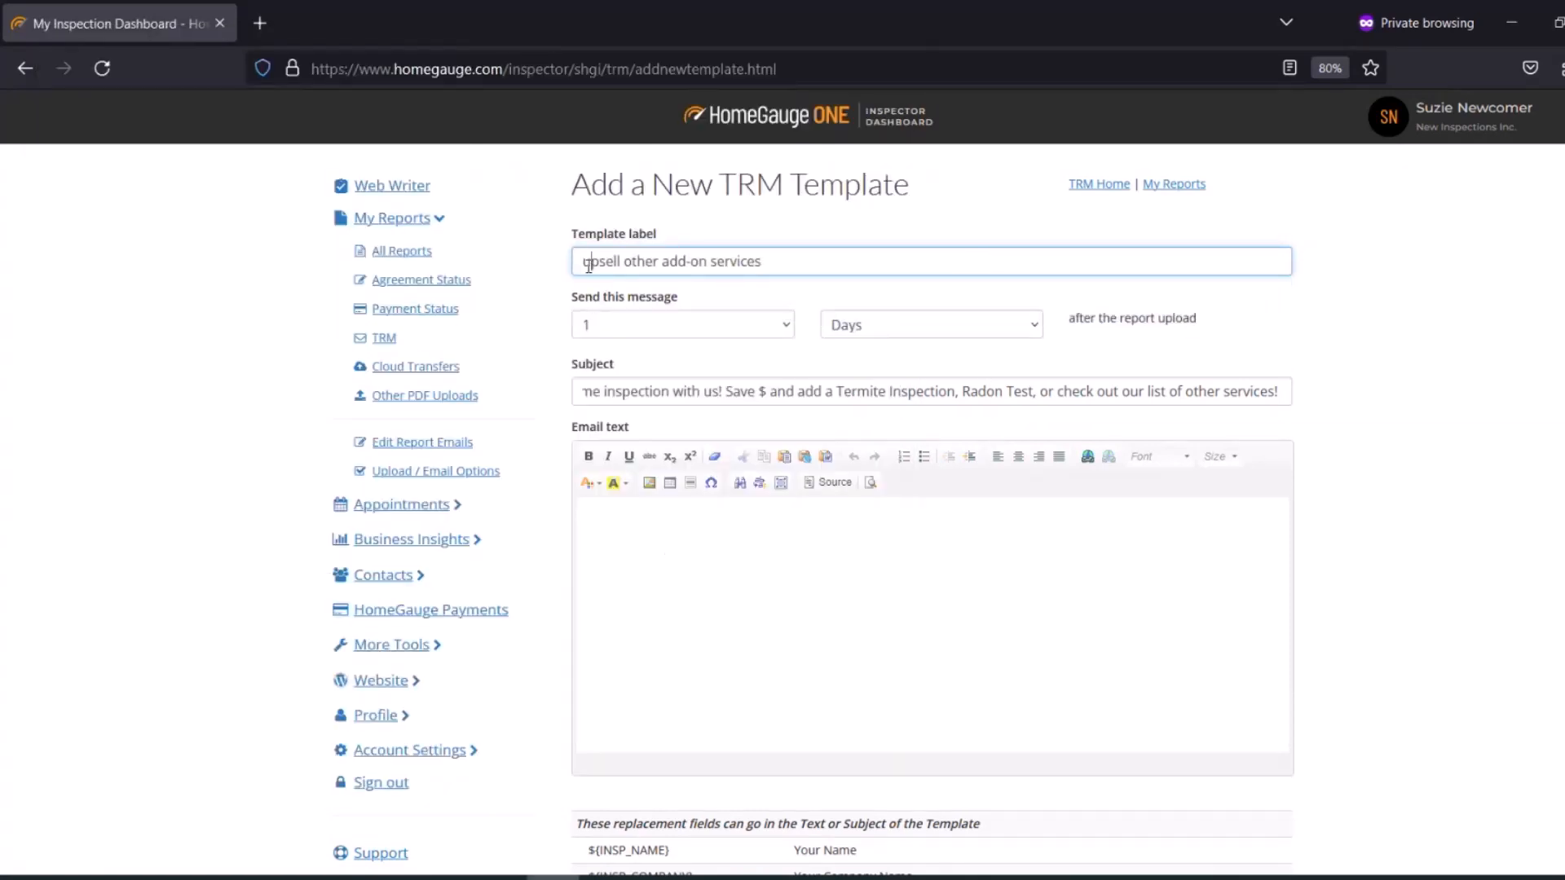
{"action": "left_click", "coordinate": [589, 269]}
{"action": "key", "text": "BackSpace"}
{"action": "type", "text": "U"}
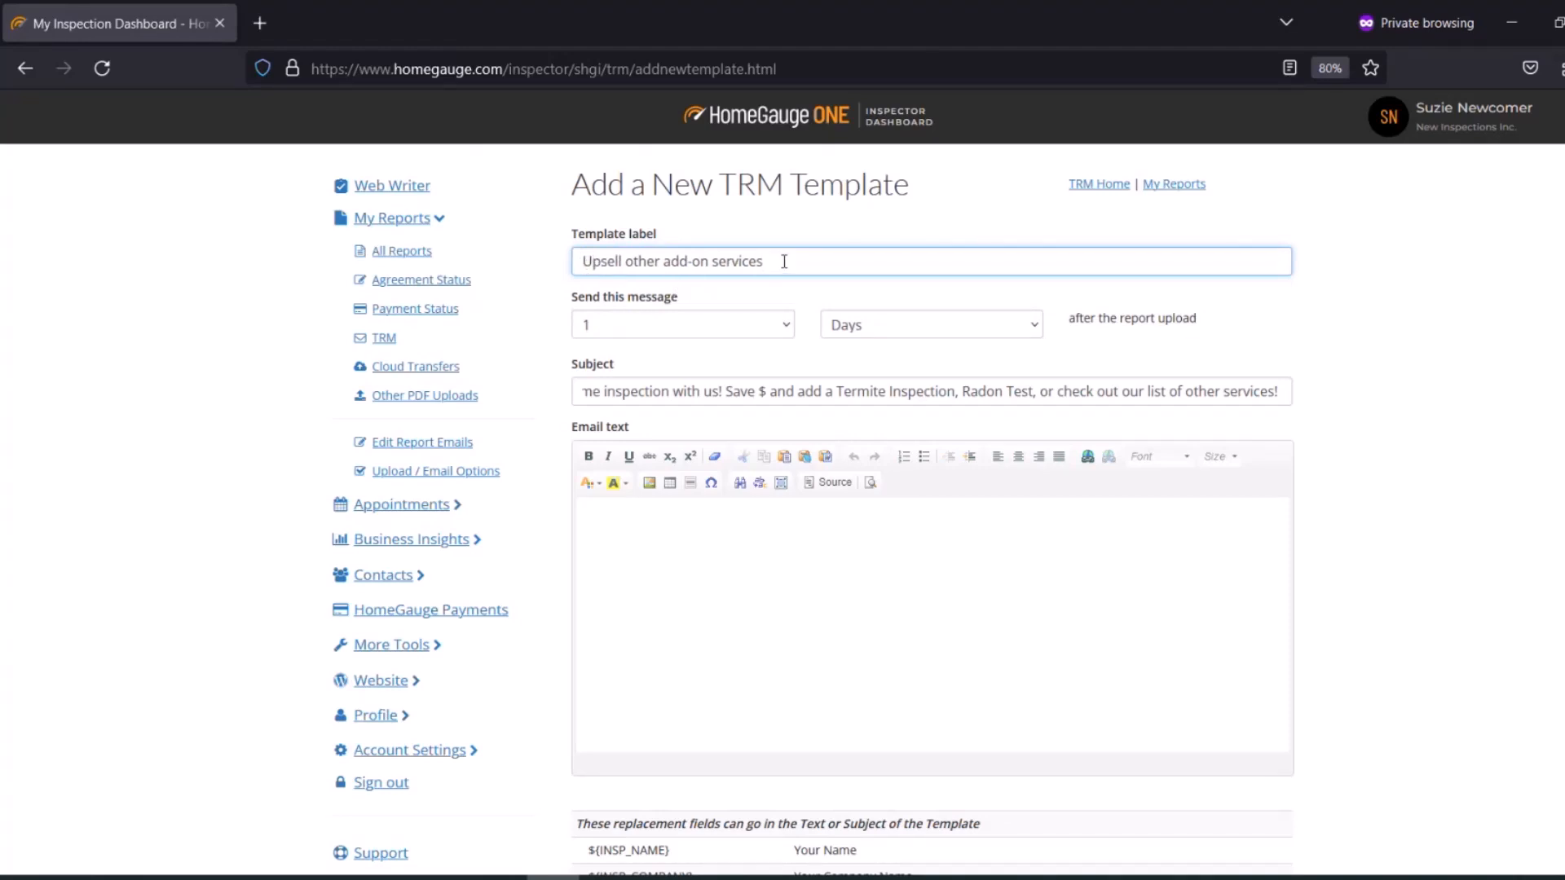
{"action": "triple_click", "coordinate": [589, 295]}
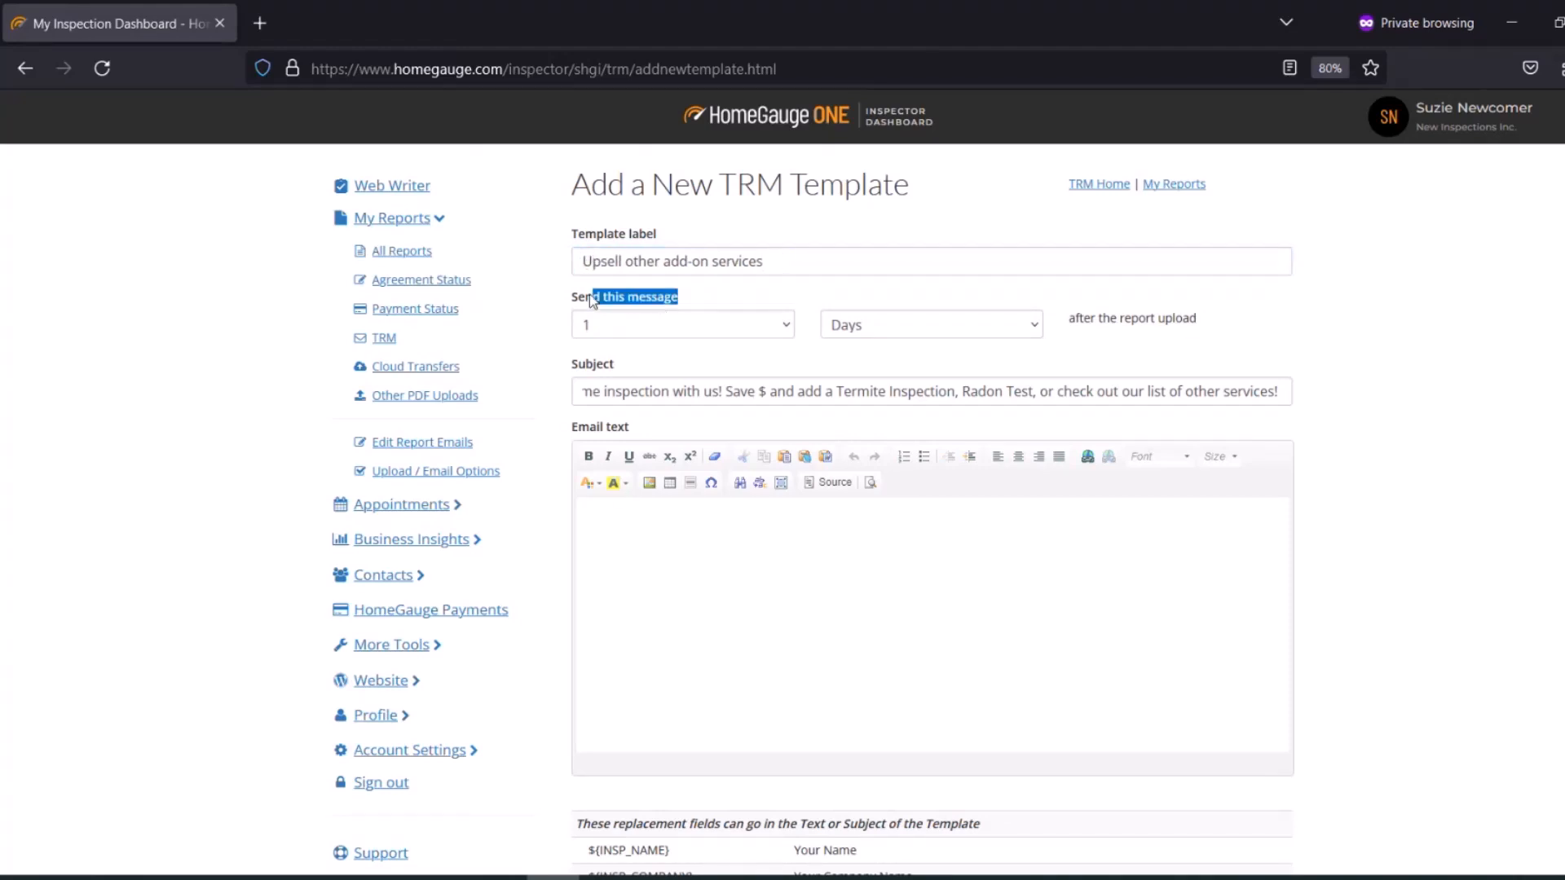
{"action": "left_click", "coordinate": [576, 306]}
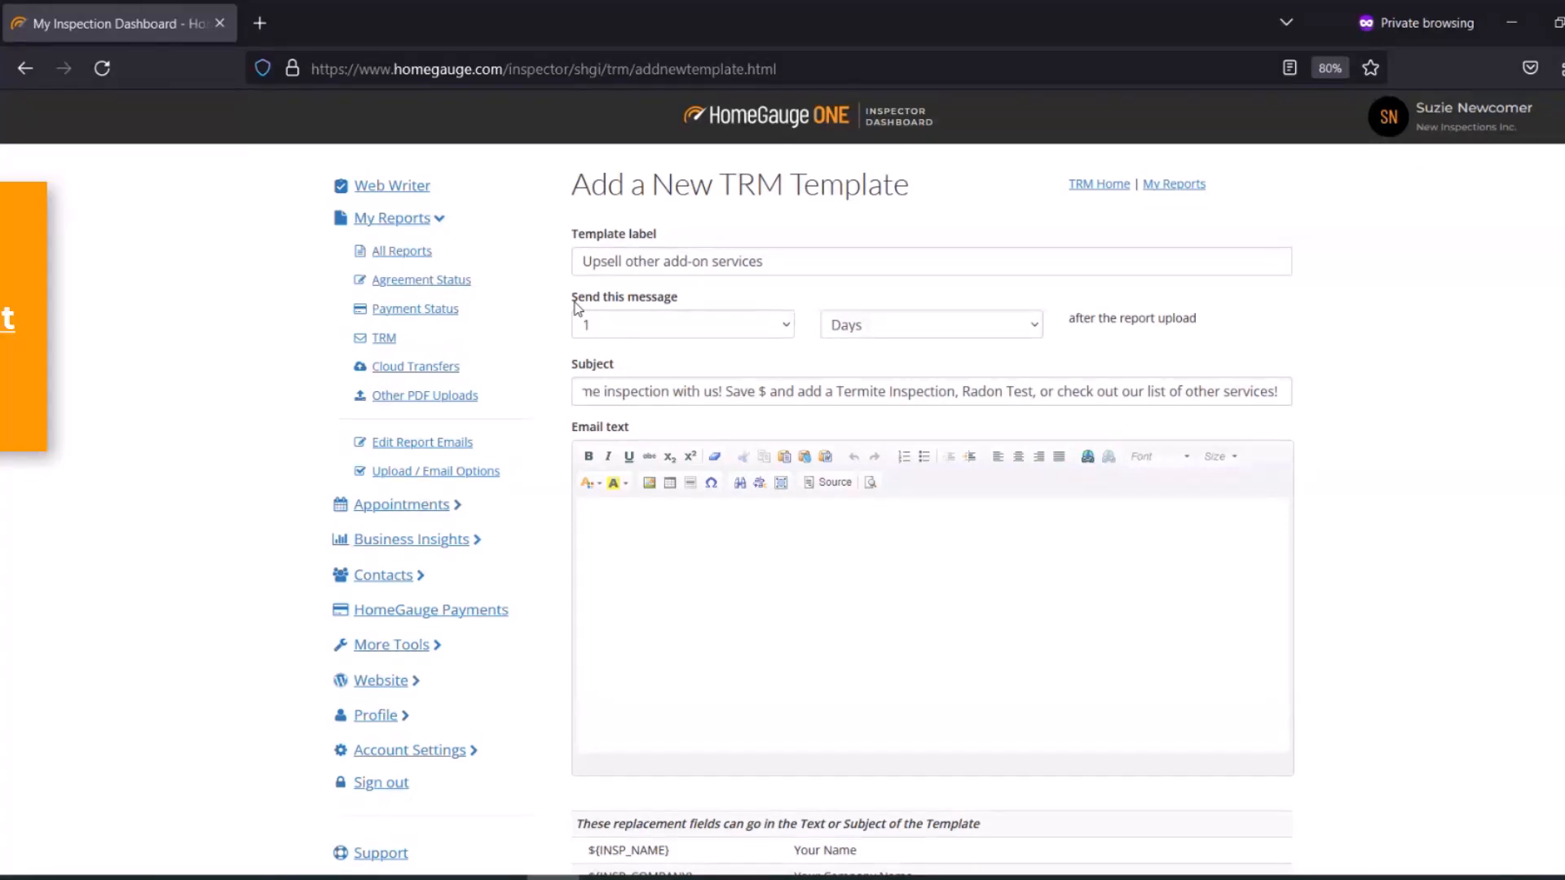
{"action": "left_click", "coordinate": [585, 326]}
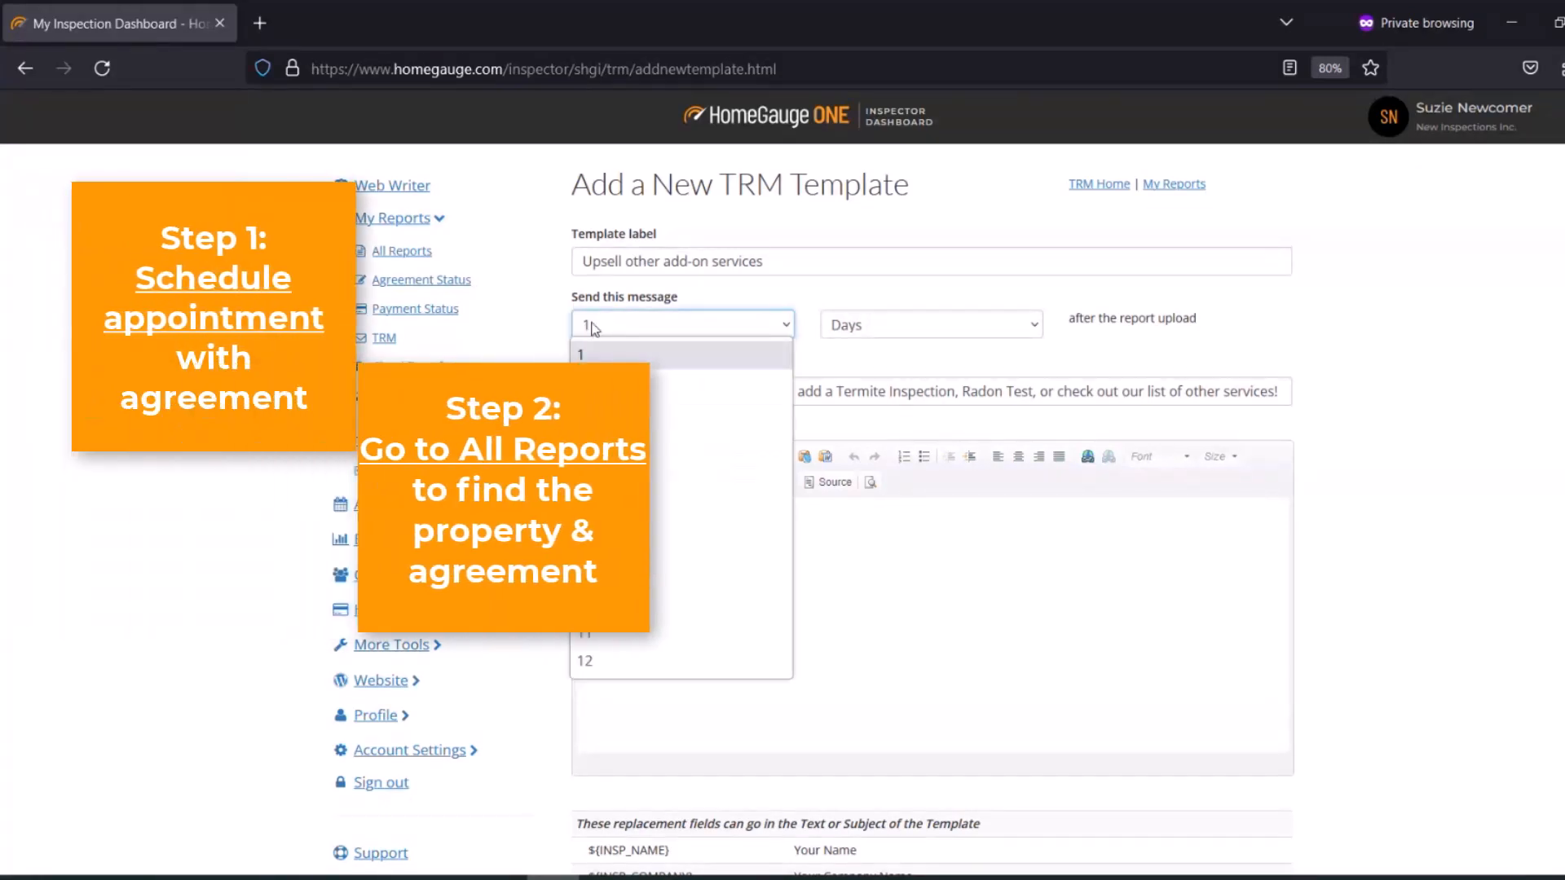
{"action": "left_click", "coordinate": [603, 326]}
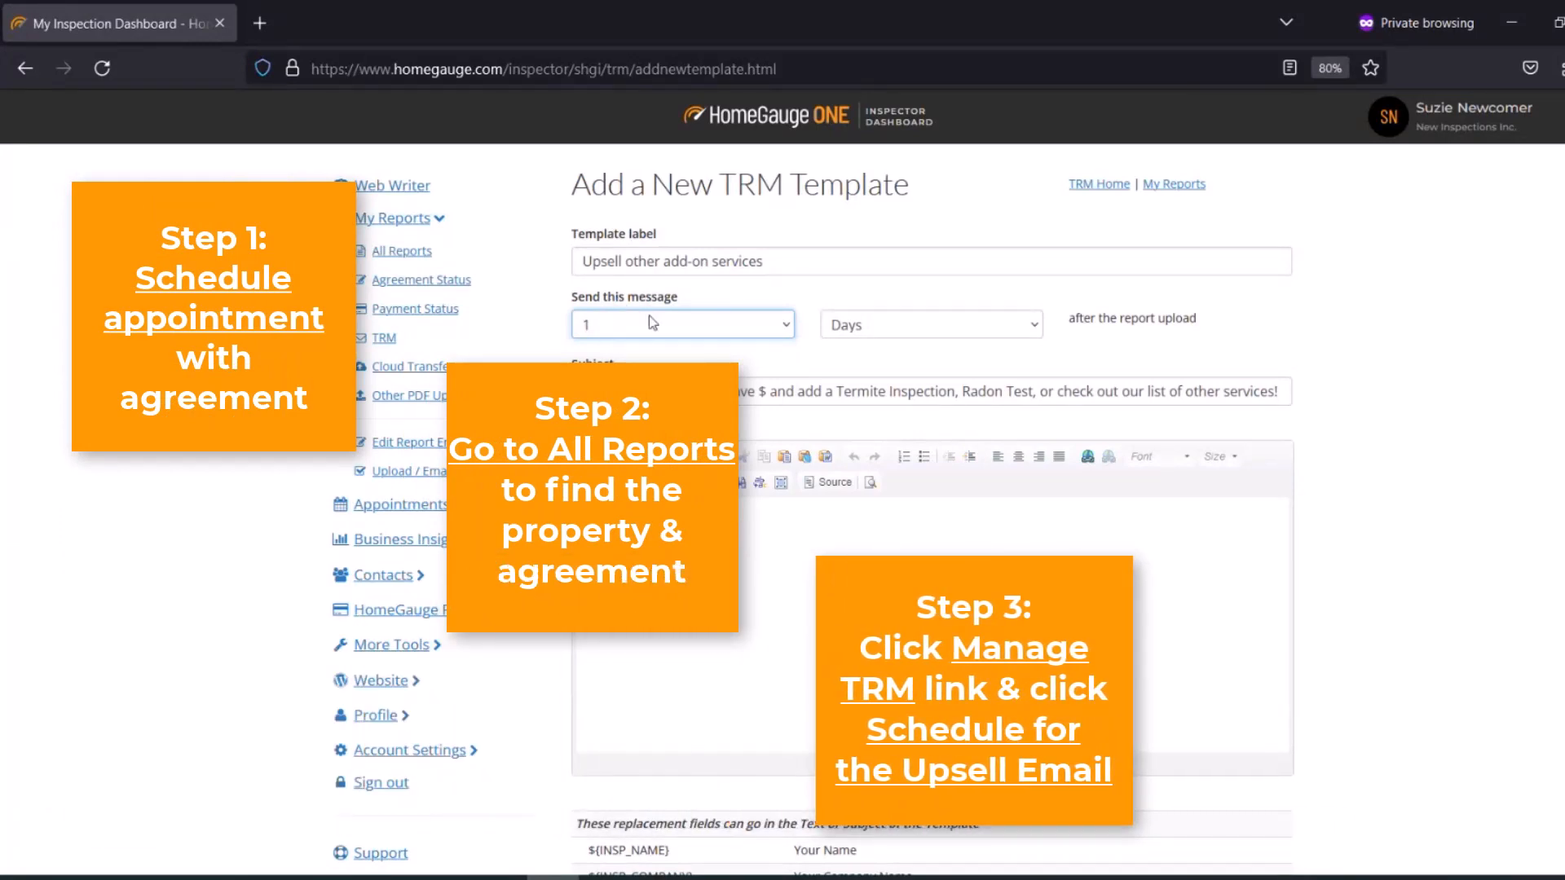
{"action": "left_click", "coordinate": [638, 330]}
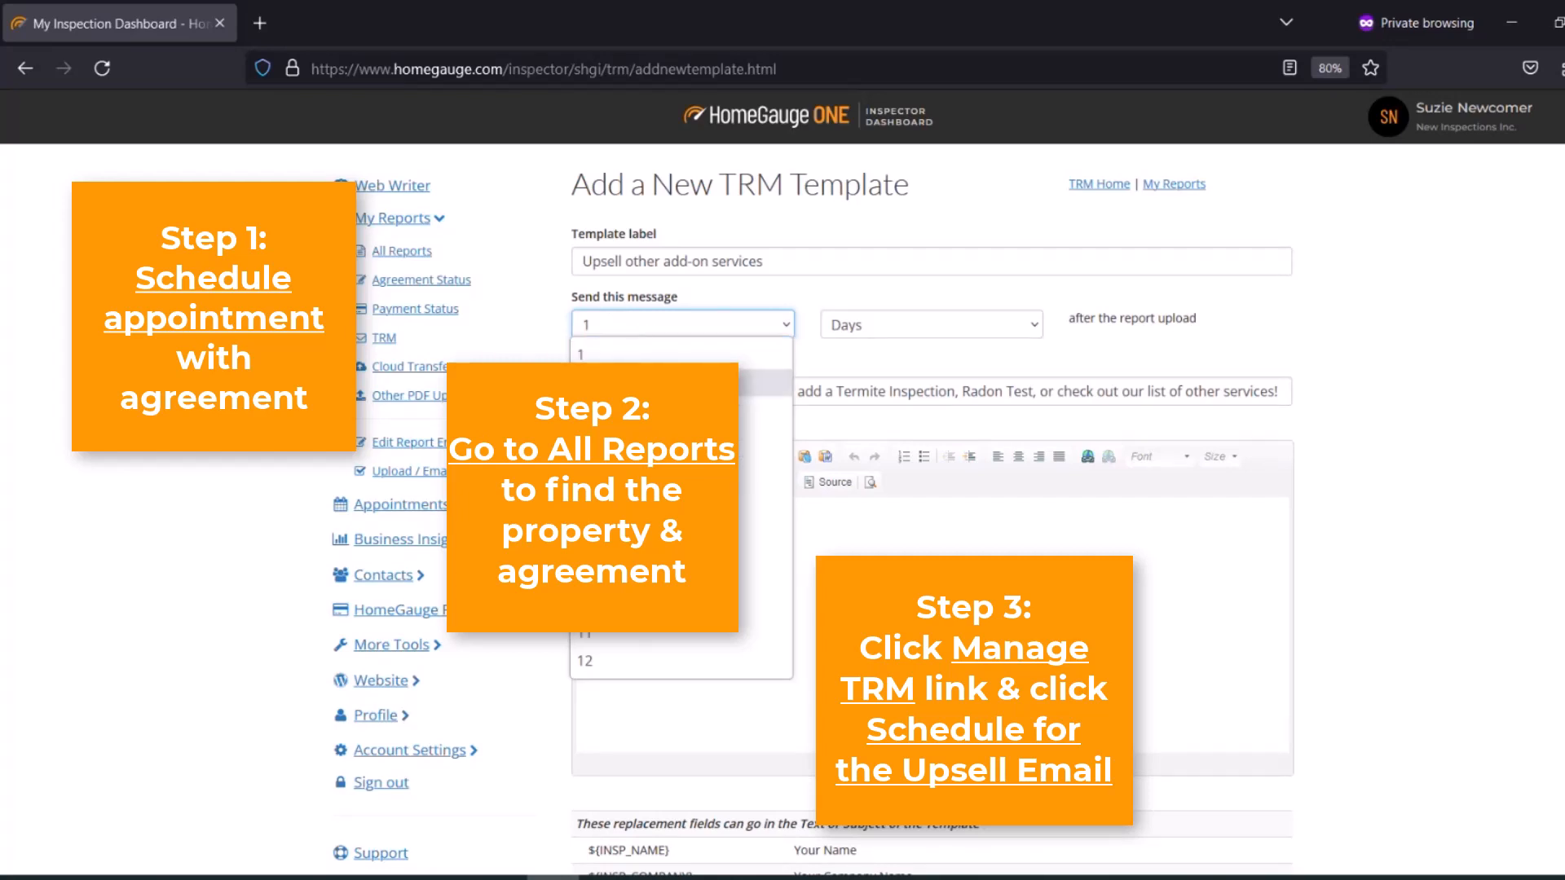
{"action": "left_click", "coordinate": [843, 325]}
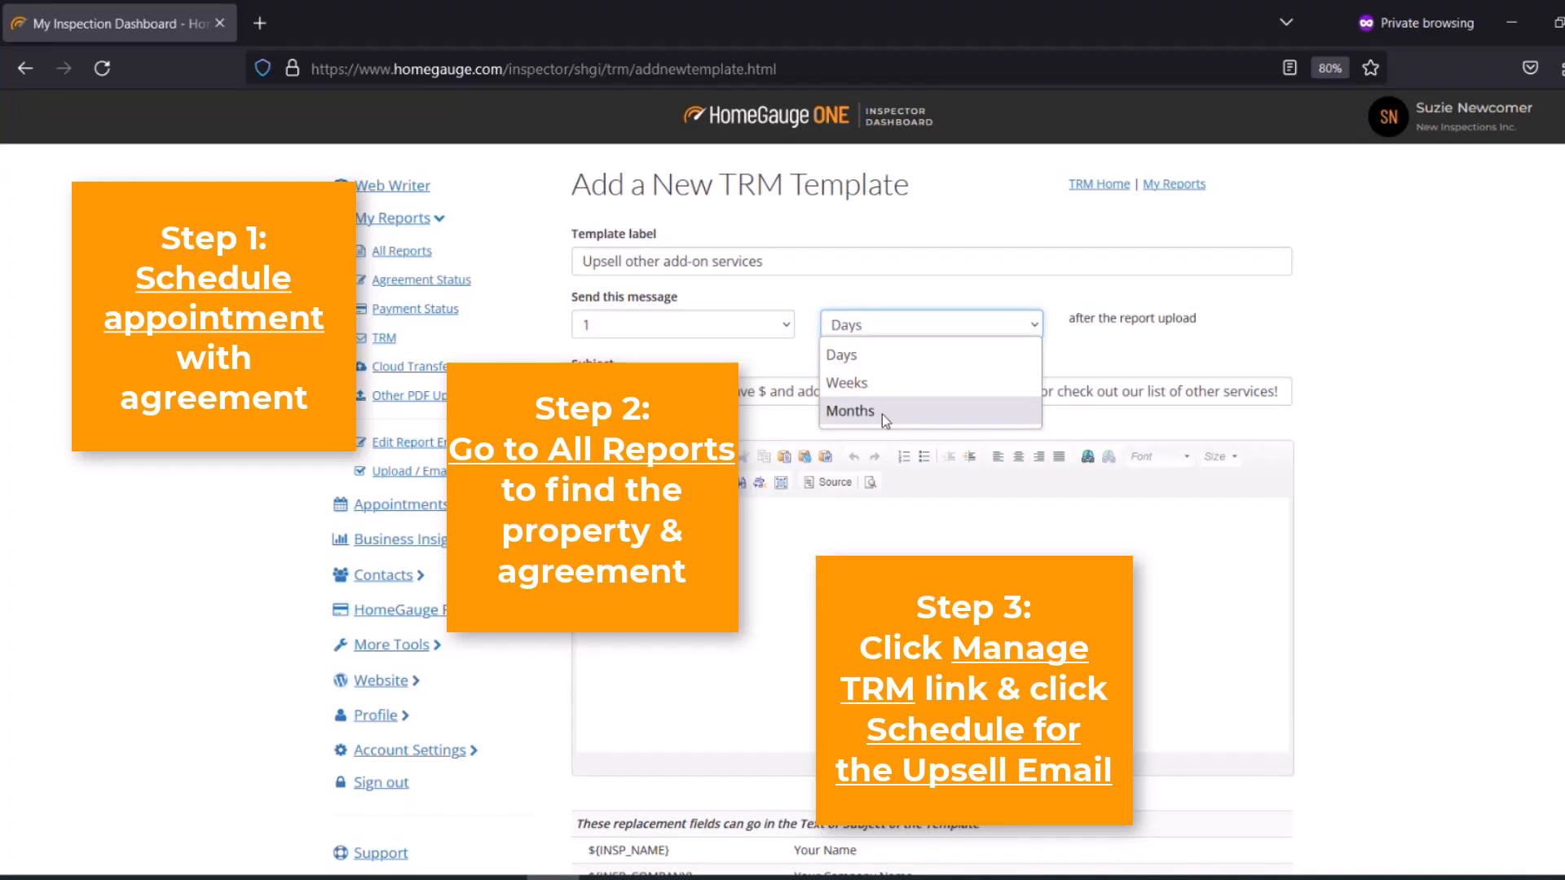
{"action": "left_click", "coordinate": [753, 291]}
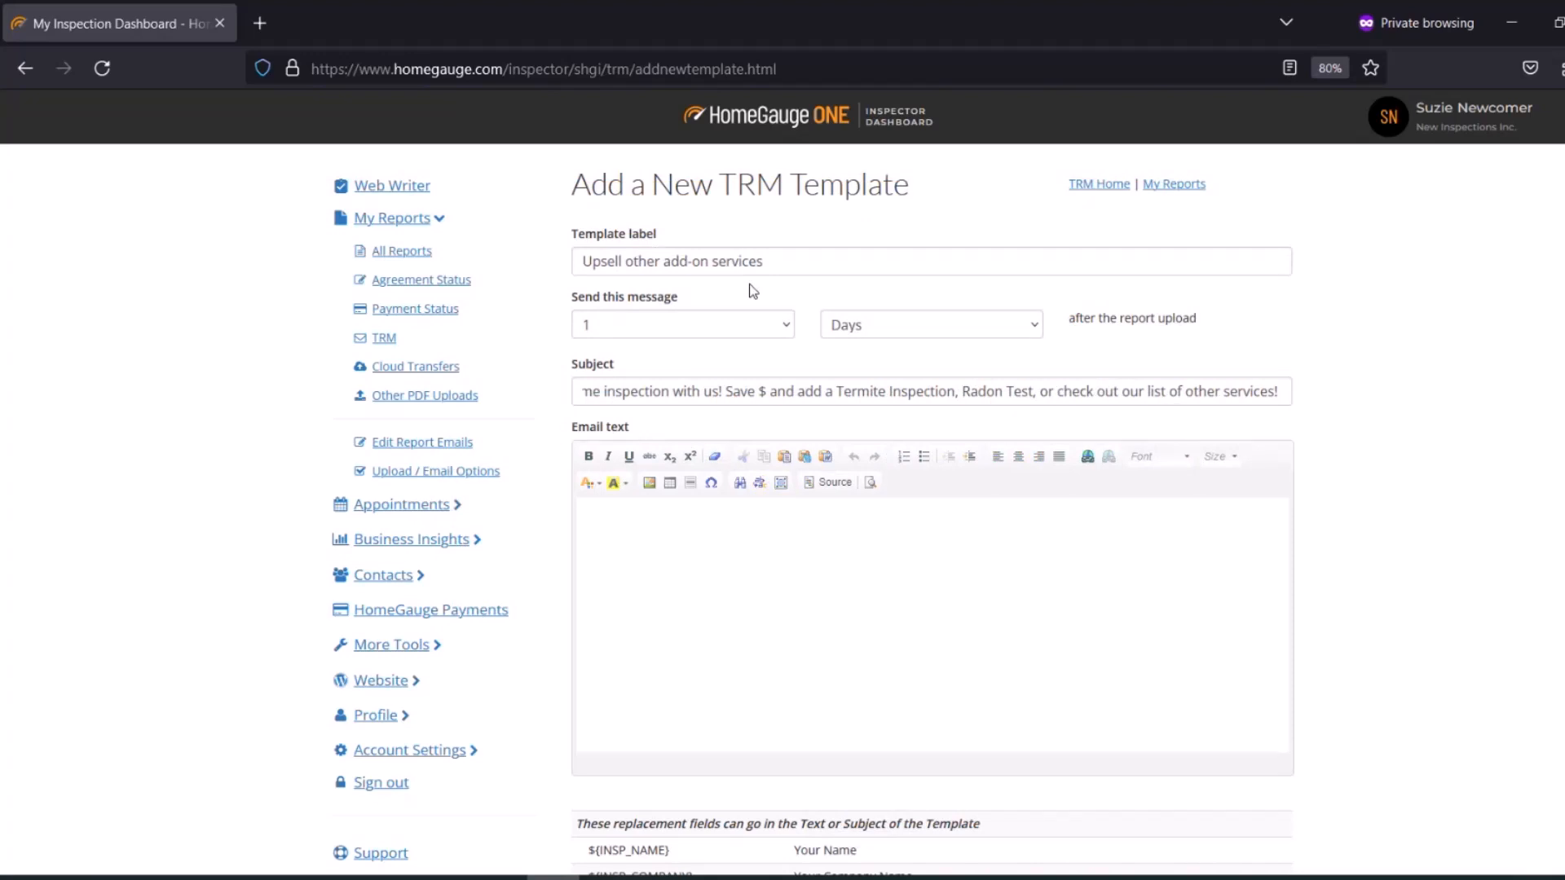
{"action": "left_click", "coordinate": [739, 338]}
{"action": "left_click", "coordinate": [594, 364]}
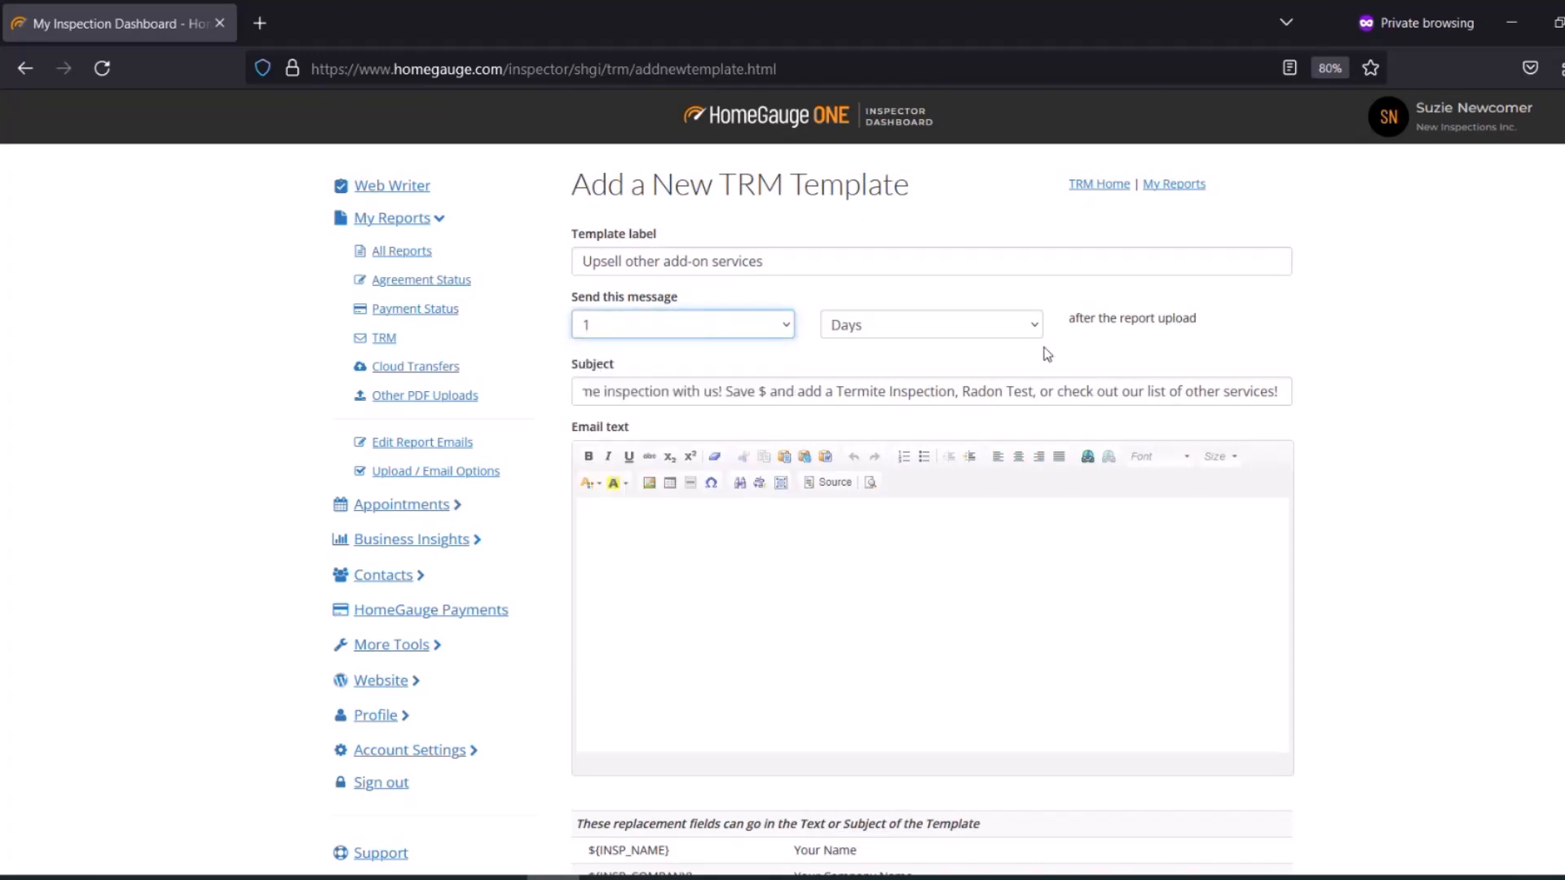
{"action": "left_click_drag", "start_coordinate": [1207, 326], "coordinate": [1069, 330]}
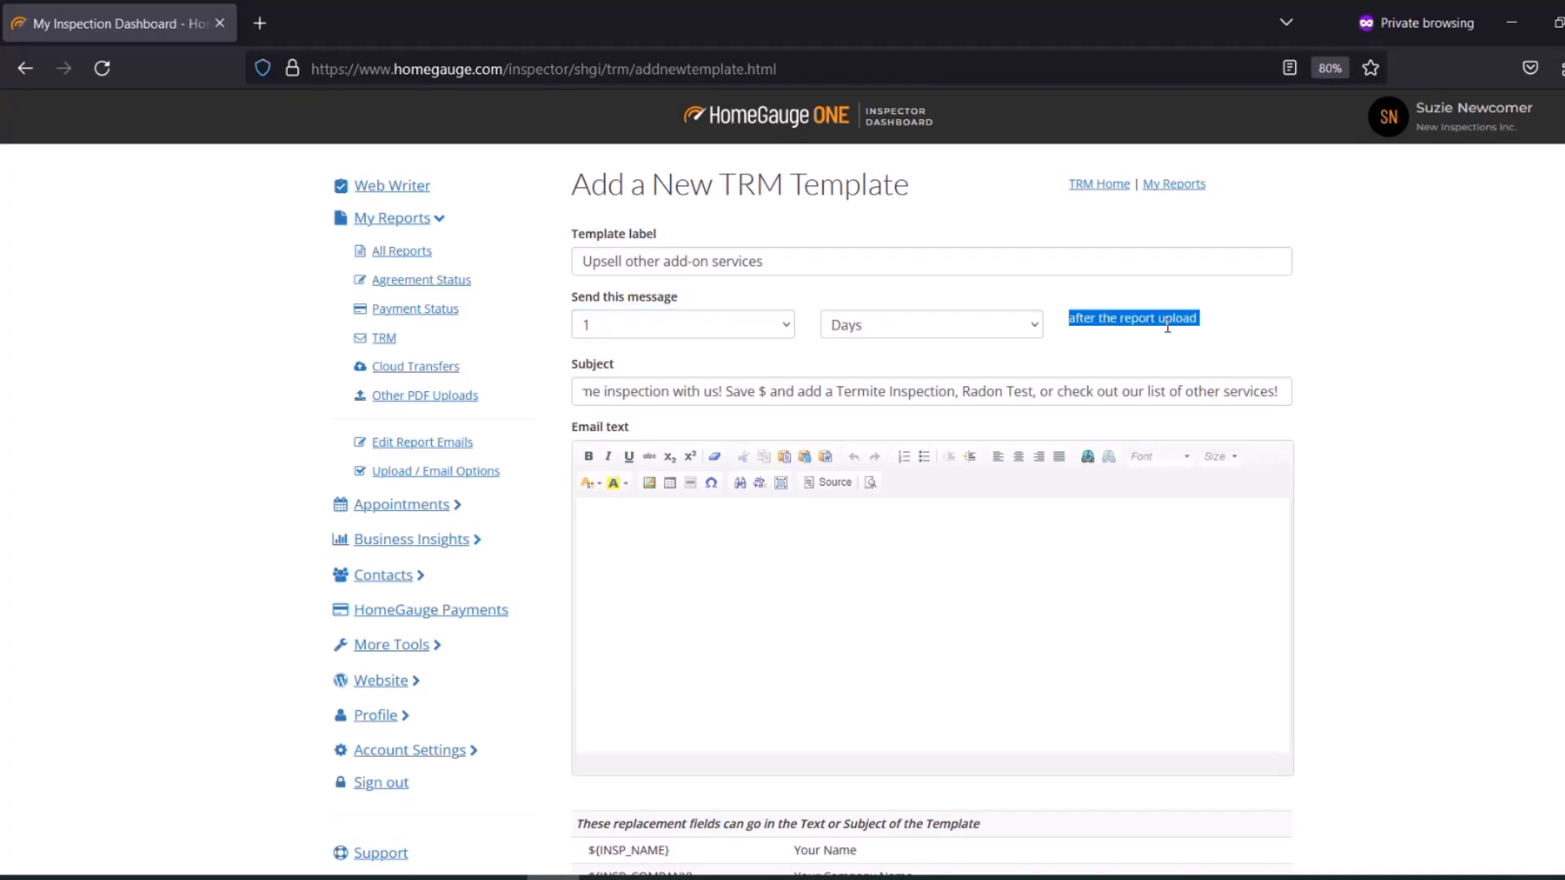
{"action": "left_click_drag", "start_coordinate": [1069, 319], "coordinate": [1193, 321]}
{"action": "left_click", "coordinate": [1162, 386]}
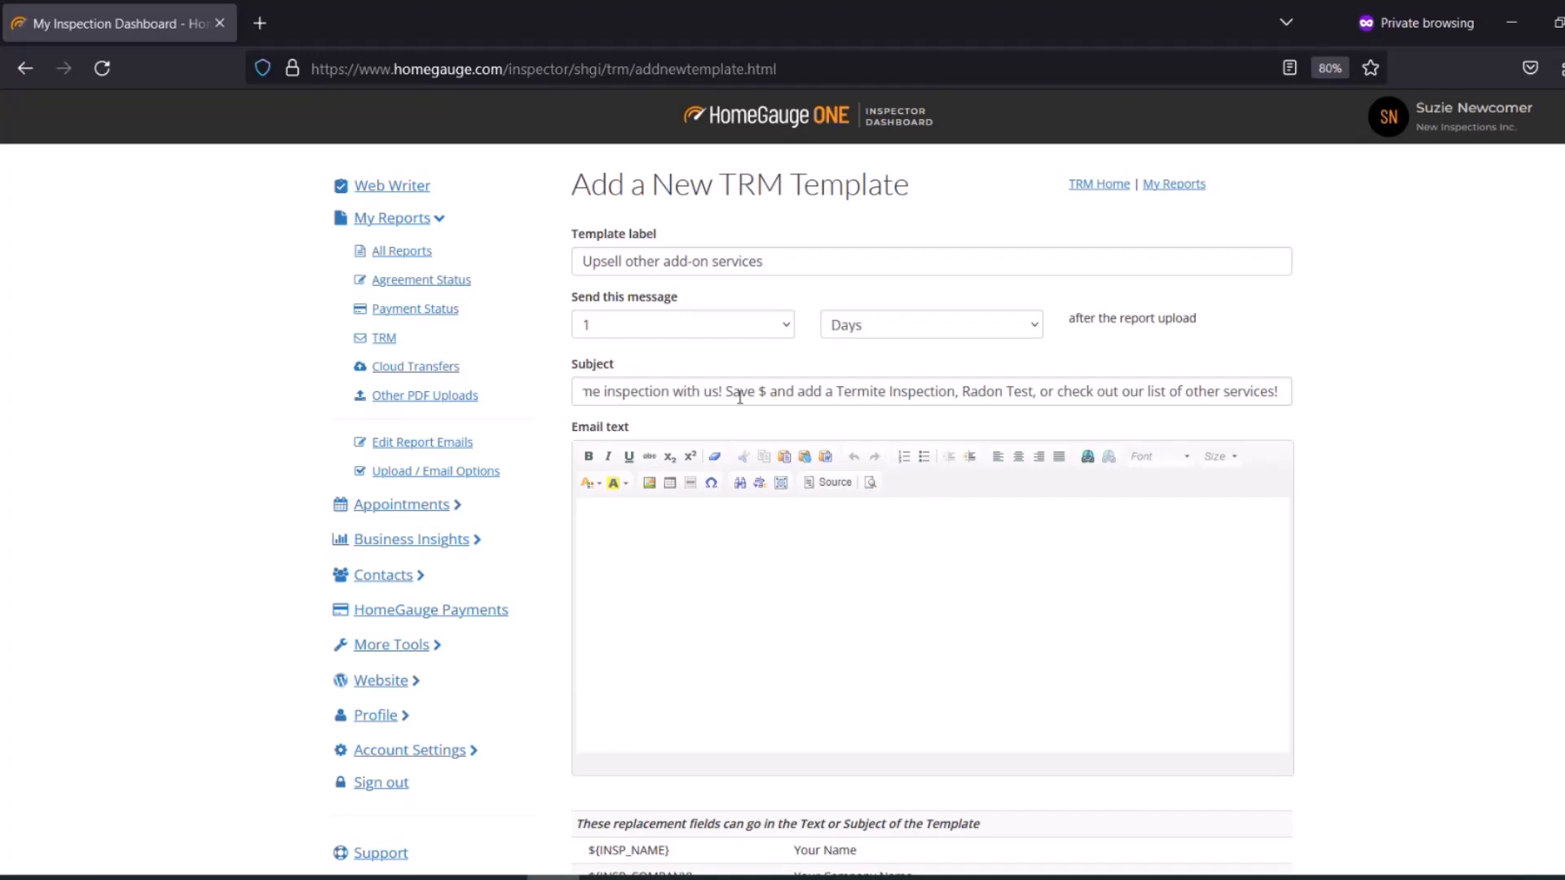
{"action": "left_click", "coordinate": [624, 328]}
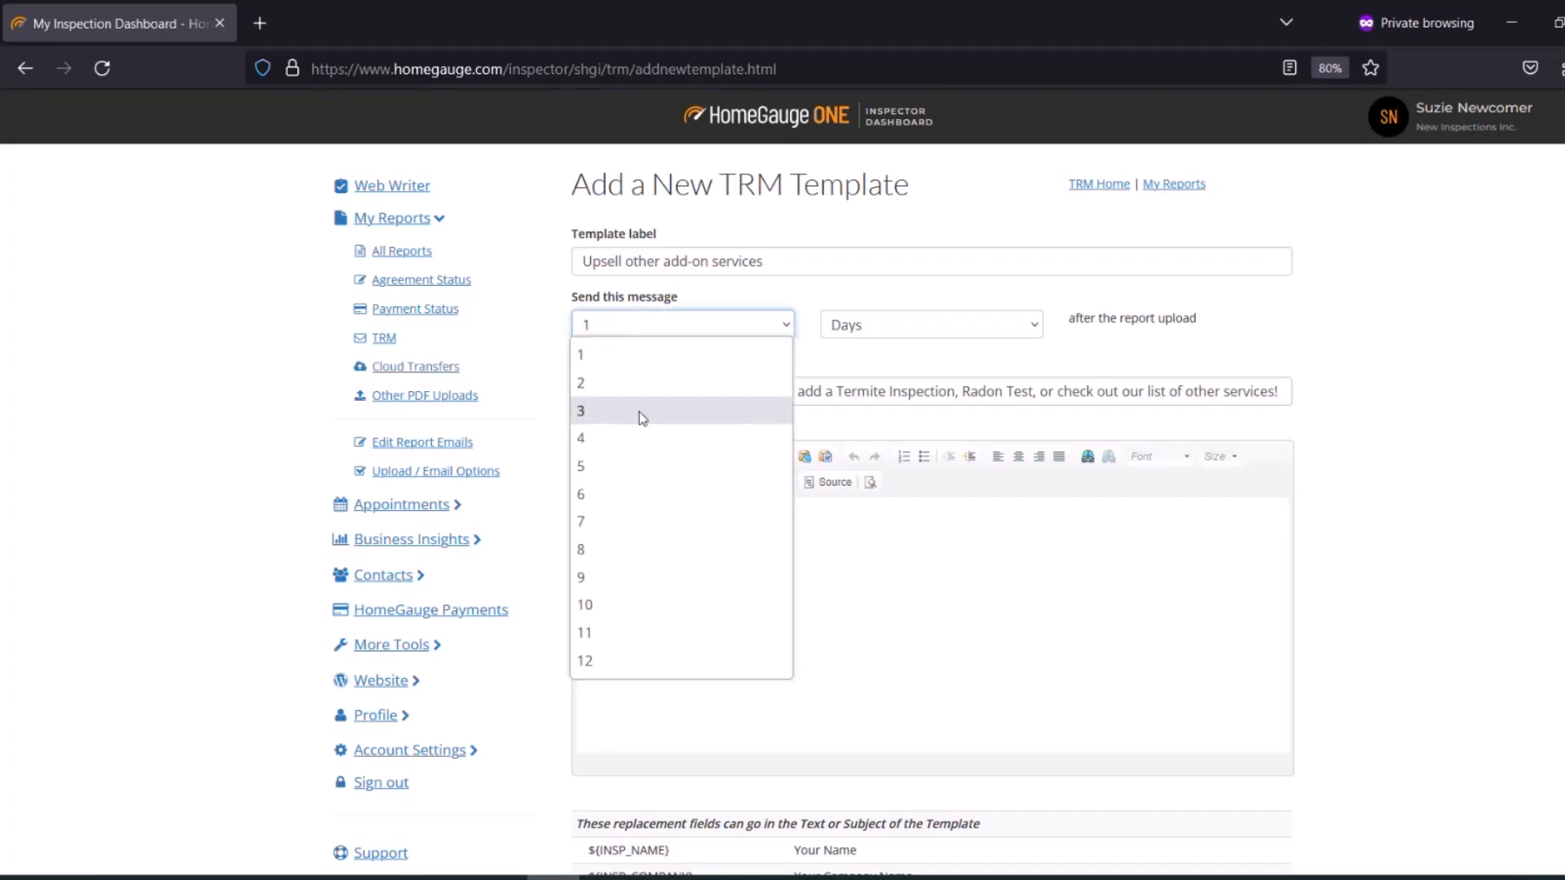
{"action": "left_click", "coordinate": [623, 333]}
{"action": "left_click", "coordinate": [619, 326]}
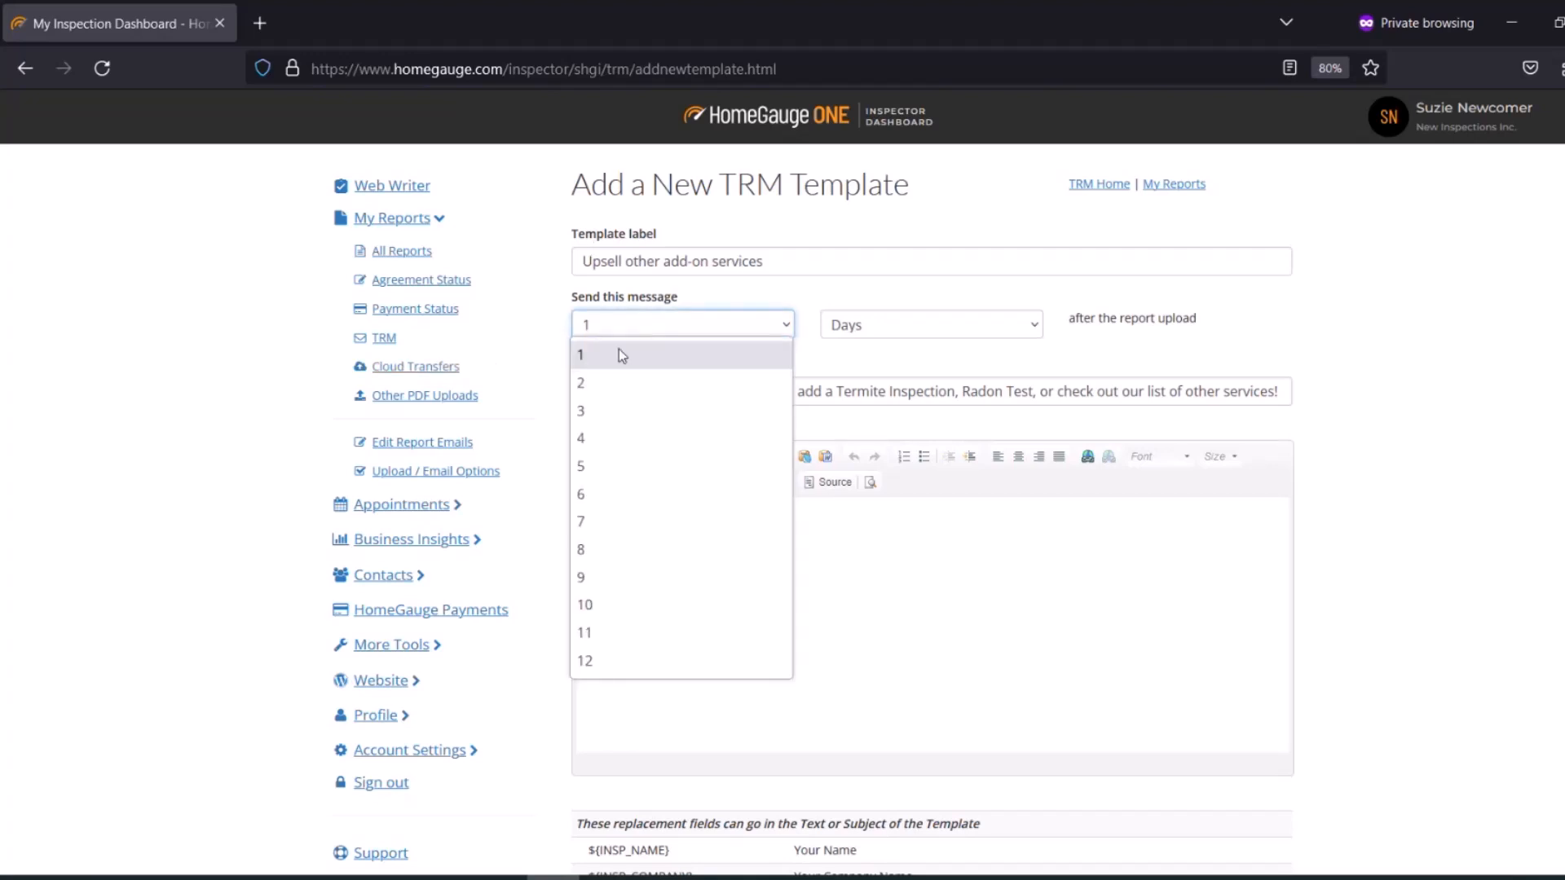
{"action": "left_click", "coordinate": [615, 351]}
{"action": "left_click", "coordinate": [612, 331]}
{"action": "left_click", "coordinate": [609, 355]}
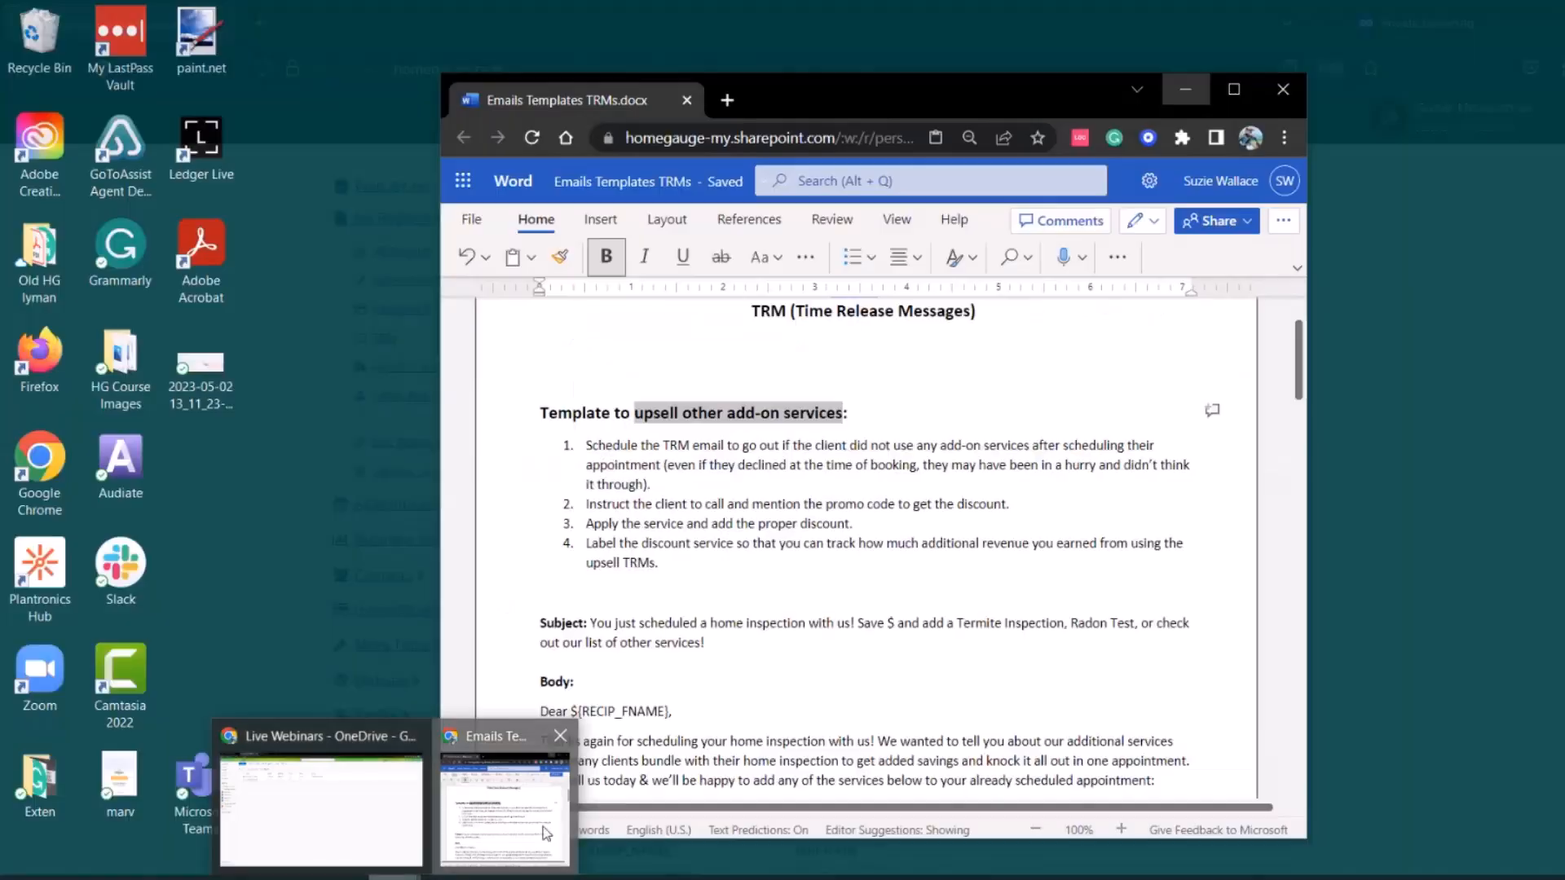
Copy the upsell email body from 'Dear ${RECIP_FNAME}' through ${INSP_PROFILE} in the document.
{"action": "left_click", "coordinate": [493, 794]}
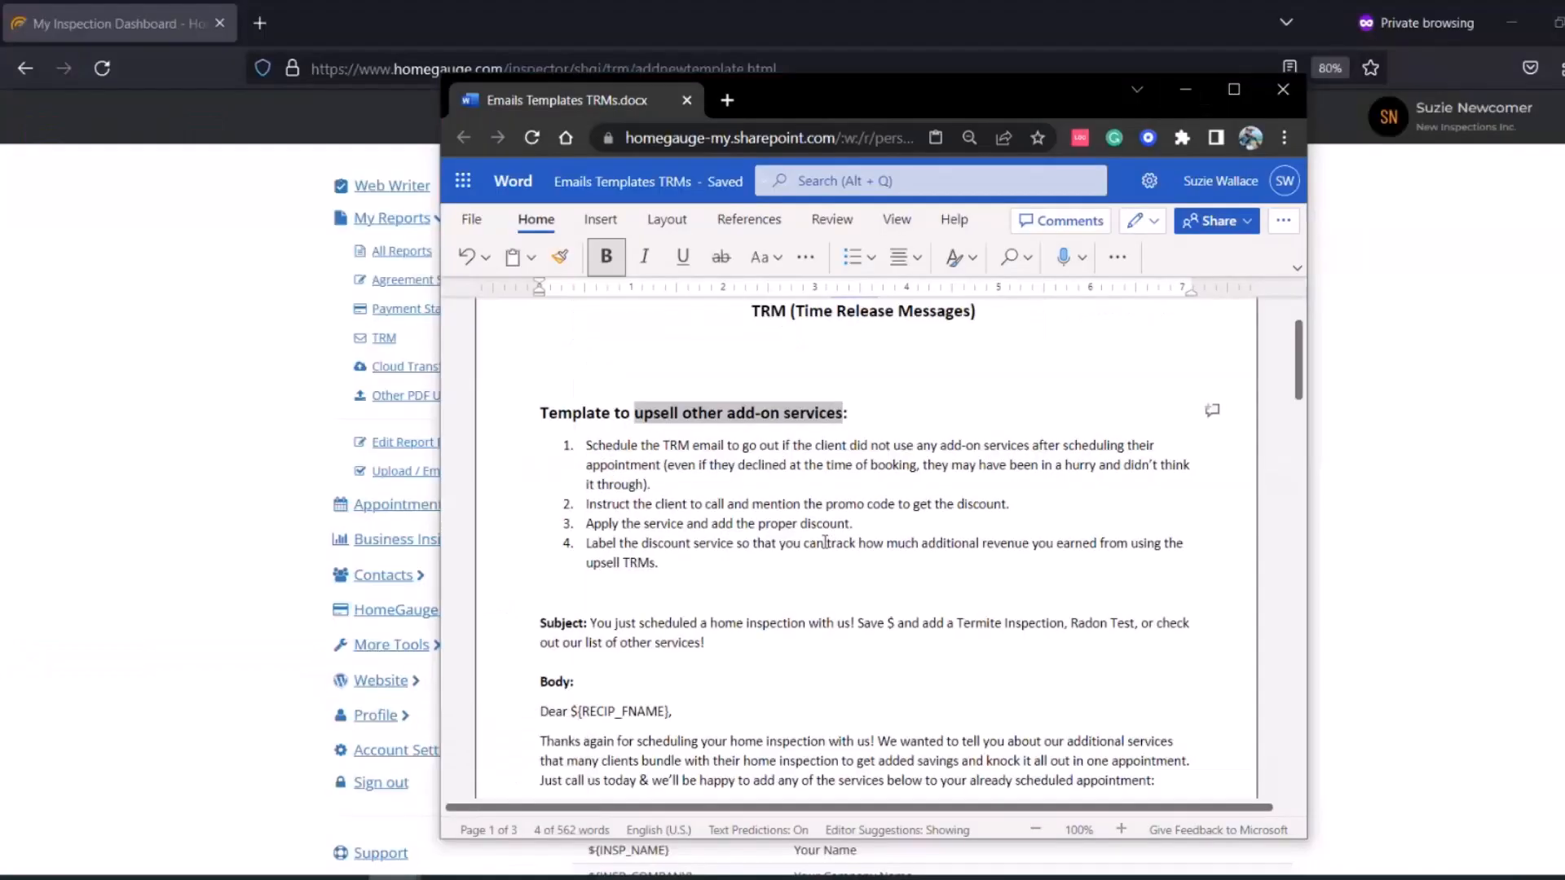
{"action": "scroll", "coordinate": [825, 542], "scroll_direction": "down", "scroll_amount": 4}
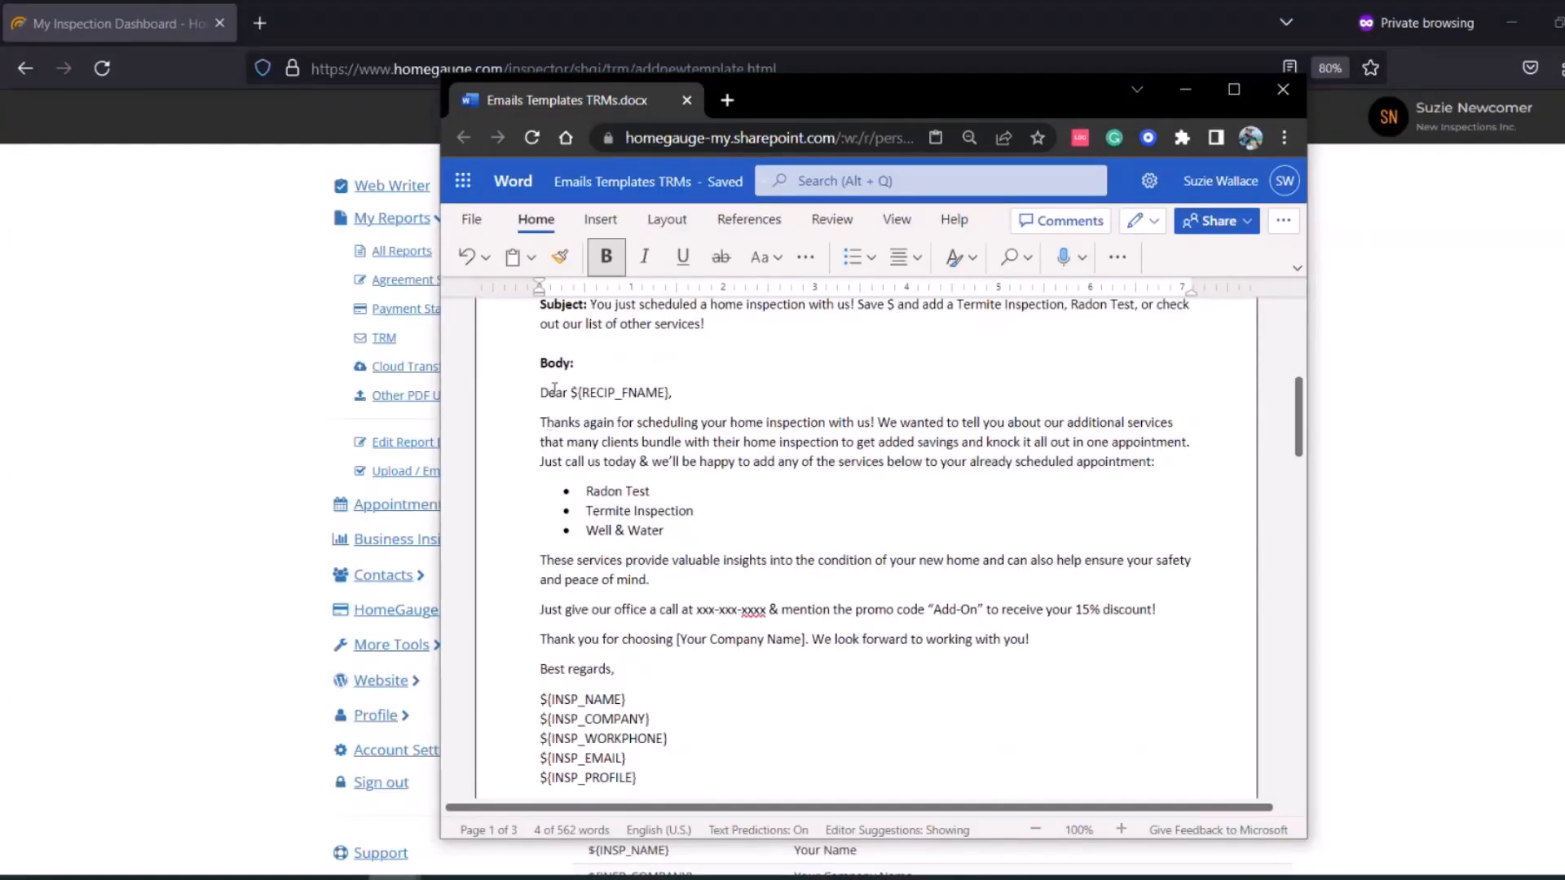
{"action": "left_click", "coordinate": [667, 392]}
{"action": "left_click_drag", "start_coordinate": [670, 393], "coordinate": [571, 393]}
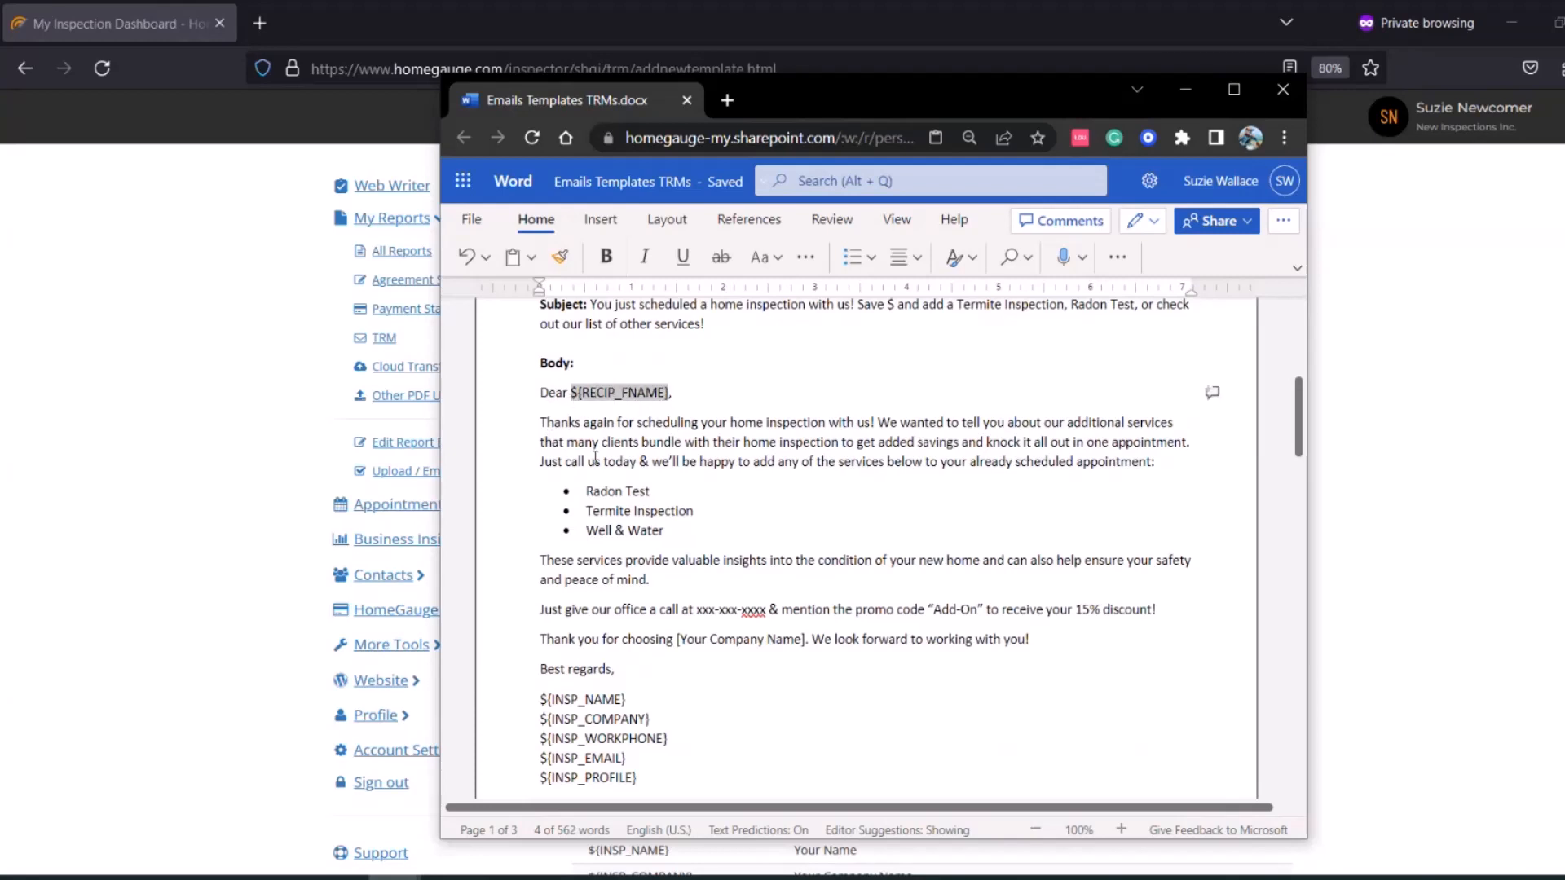
{"action": "left_click", "coordinate": [583, 393]}
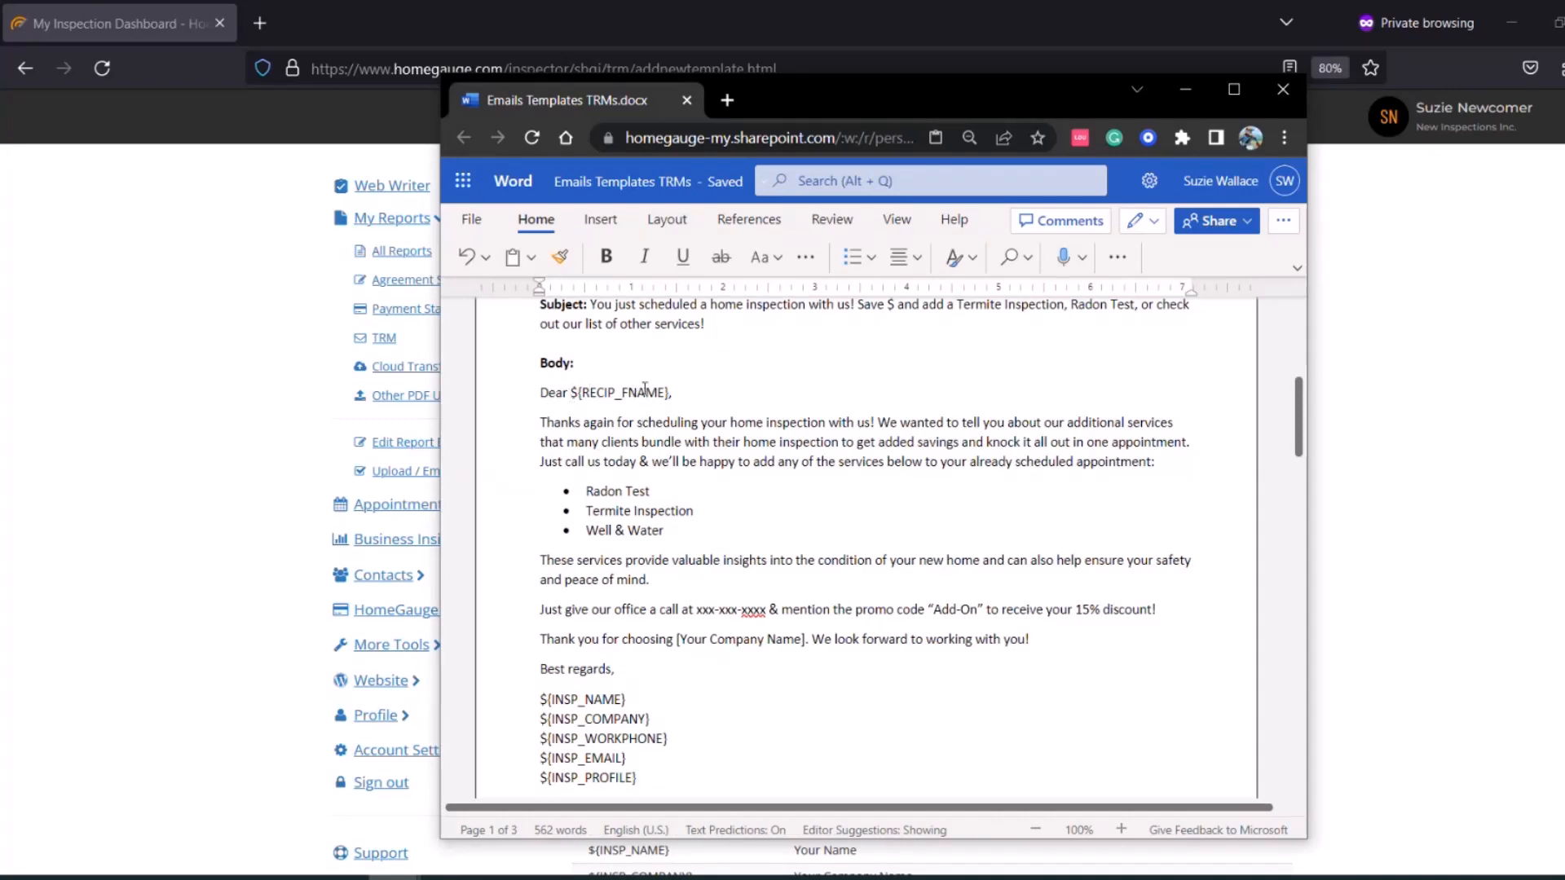
{"action": "left_click", "coordinate": [542, 393]}
{"action": "left_click", "coordinate": [608, 493]}
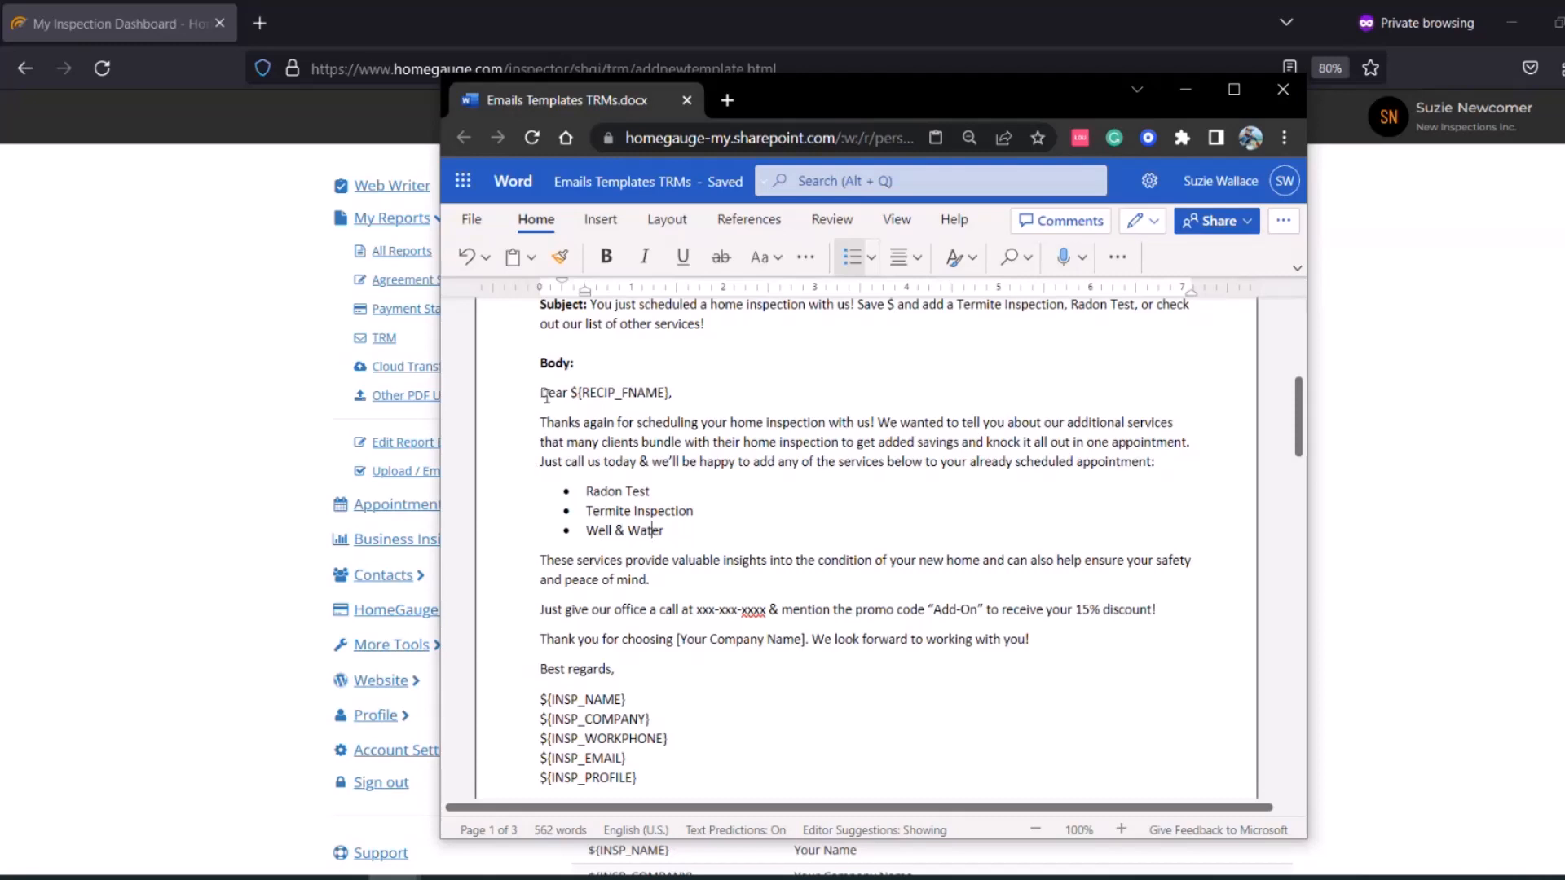
{"action": "left_click_drag", "start_coordinate": [540, 392], "coordinate": [703, 440]}
{"action": "key", "text": "ctrl+c"}
{"action": "scroll", "coordinate": [702, 558], "scroll_direction": "up", "scroll_amount": 4}
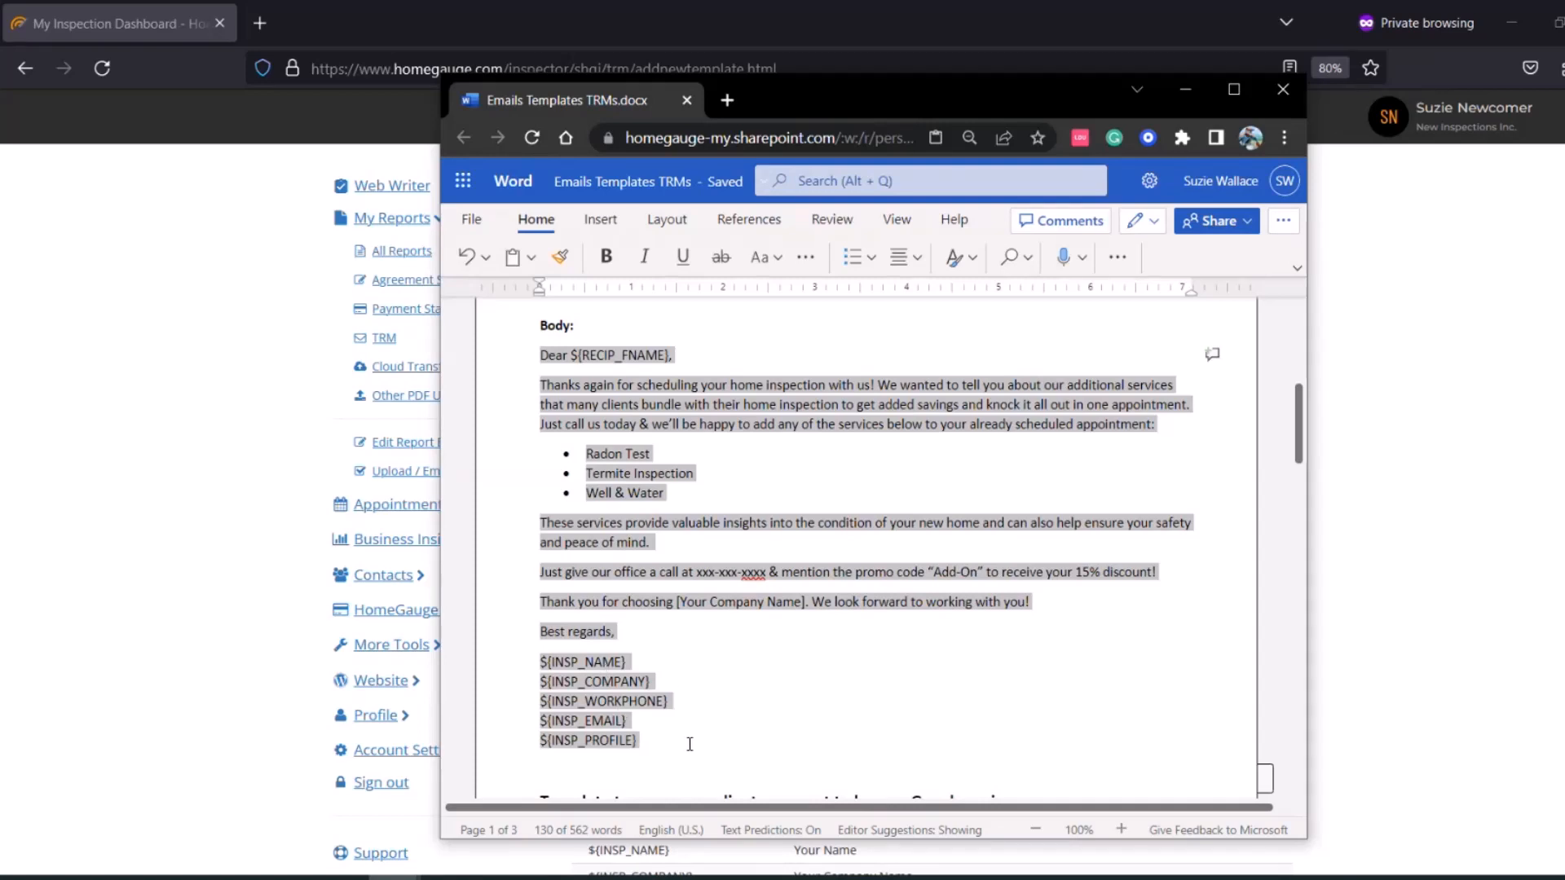
{"action": "key", "text": "alt+Tab"}
{"action": "left_click", "coordinate": [602, 524]}
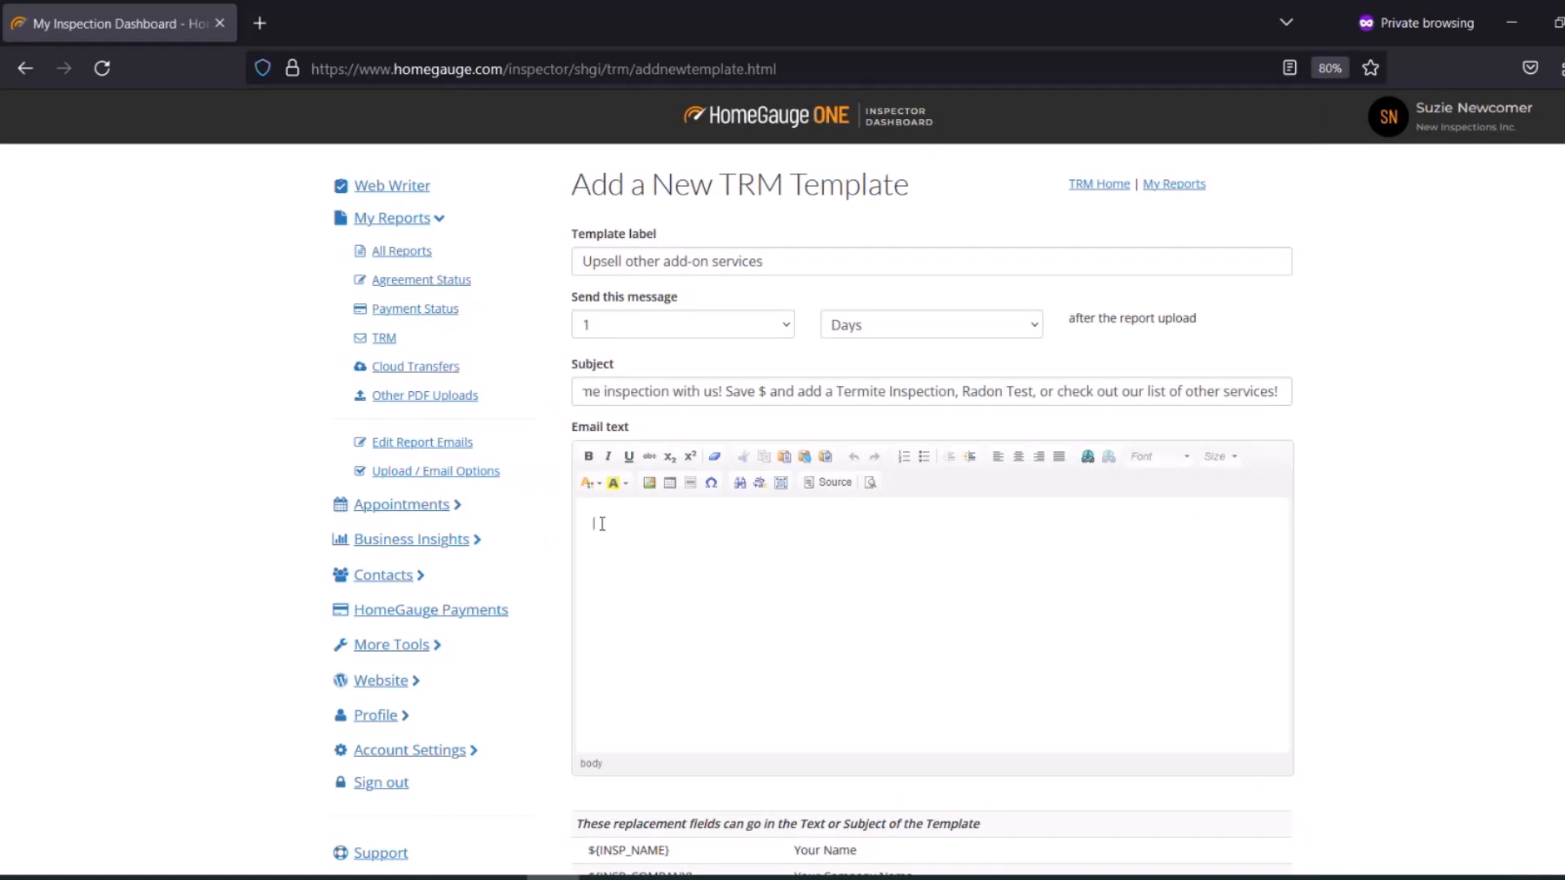
Paste the upsell email body into the template and add a blank line before Best regards.
{"action": "key", "text": "ctrl+v"}
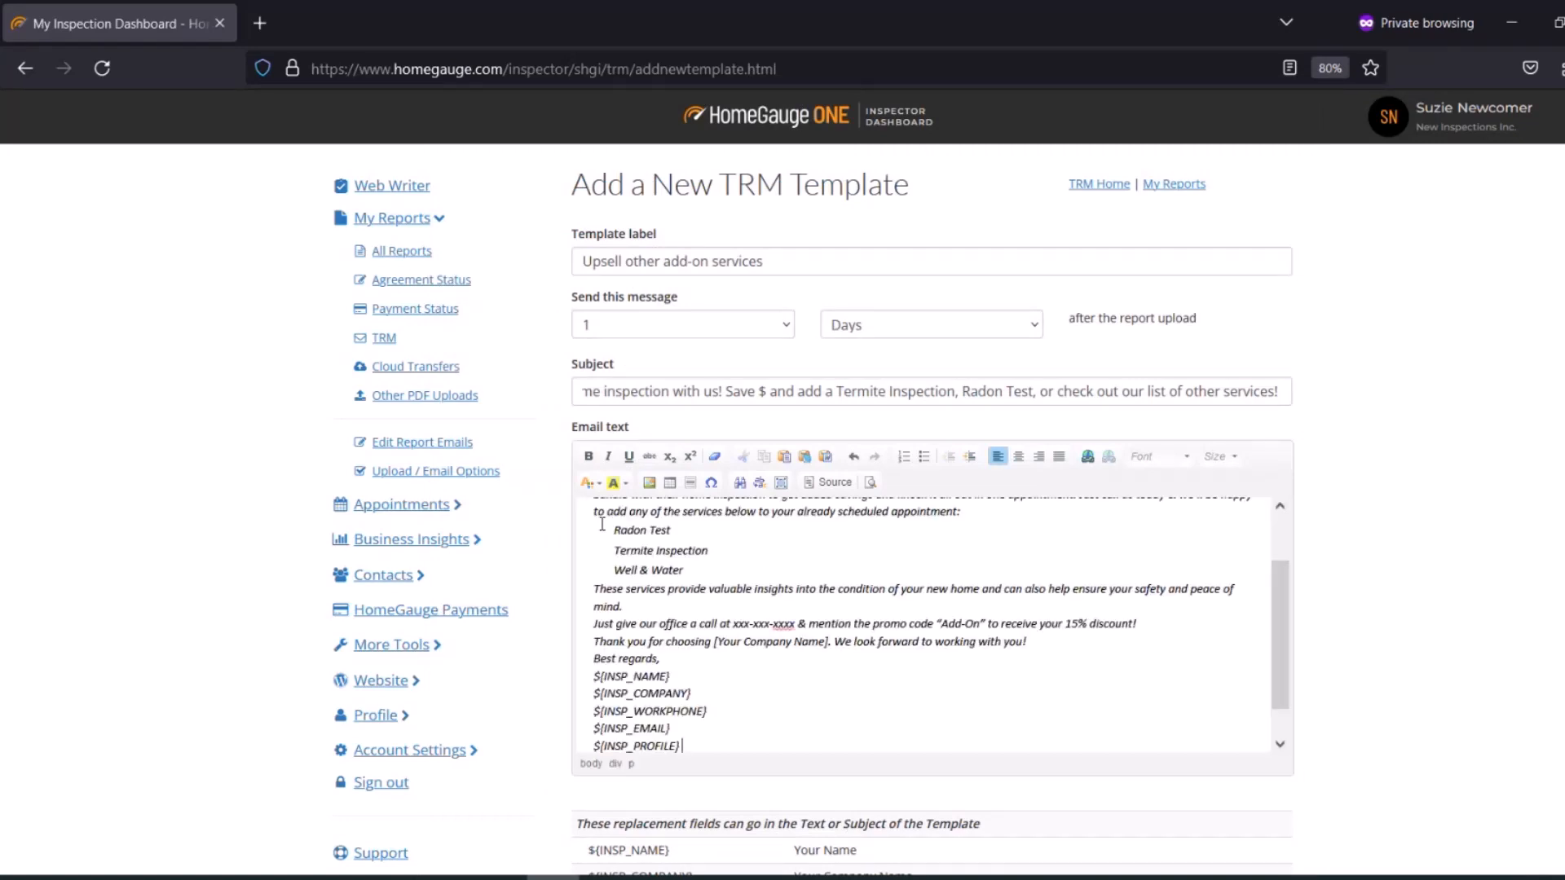
{"action": "scroll", "coordinate": [811, 691], "scroll_direction": "up", "scroll_amount": 2}
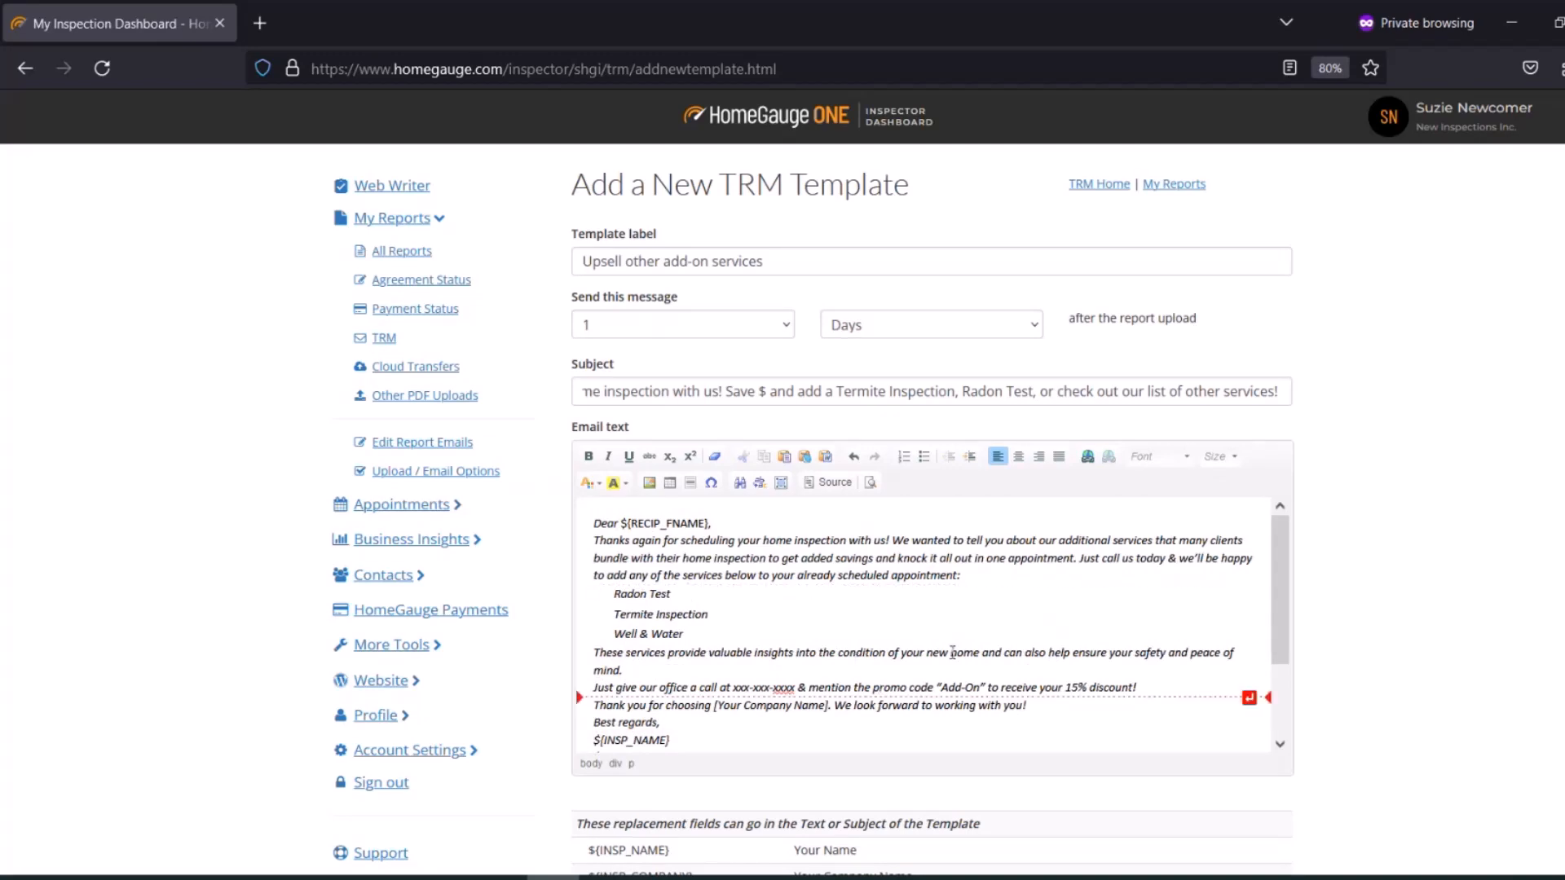
{"action": "scroll", "coordinate": [861, 664], "scroll_direction": "down", "scroll_amount": 2}
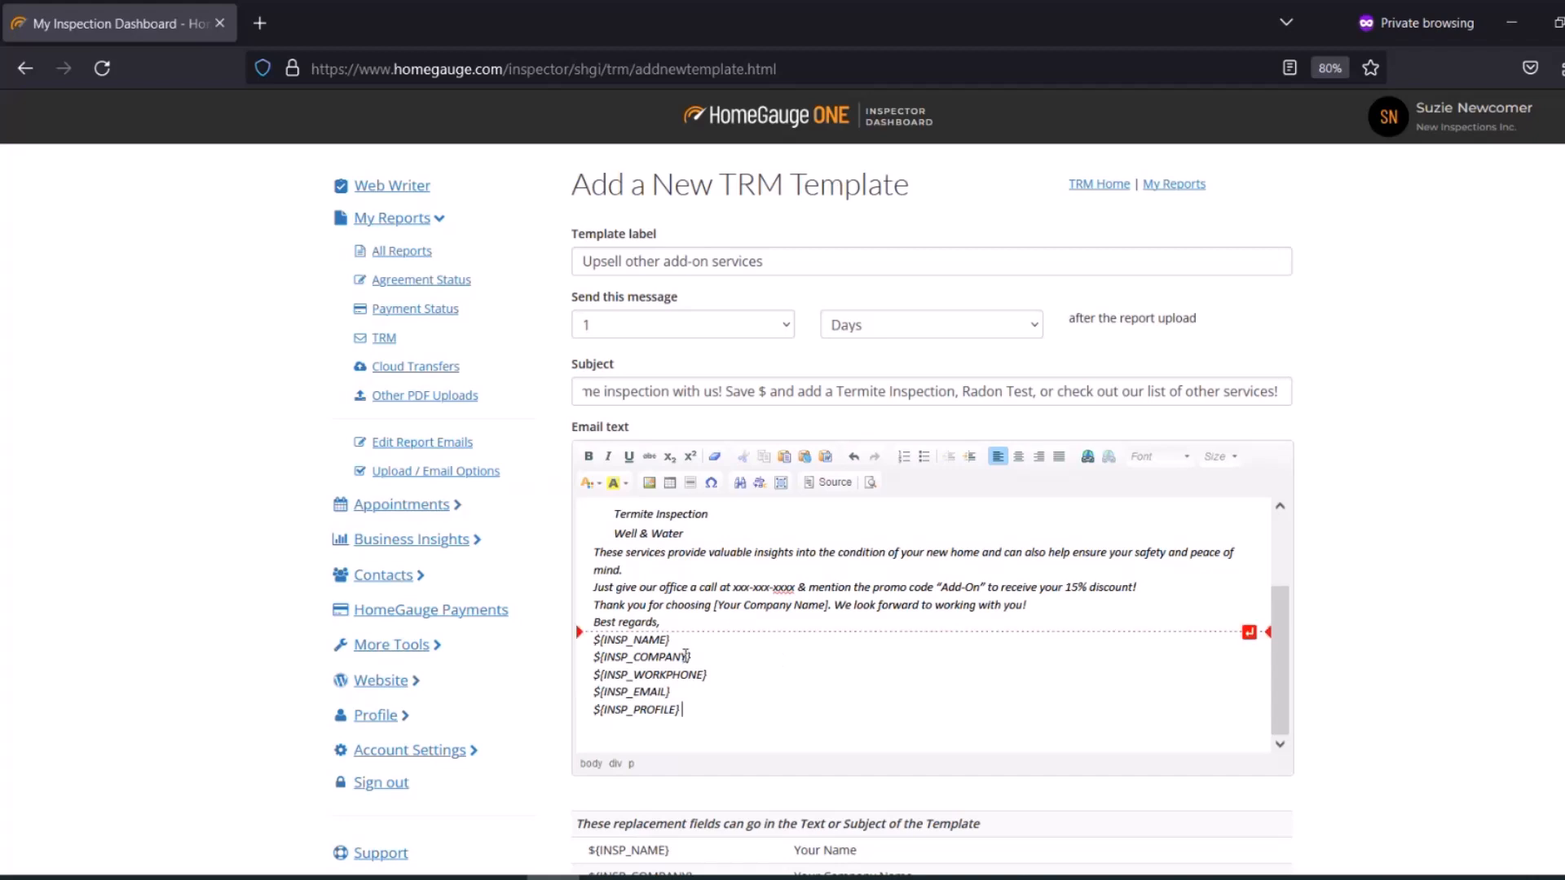
{"action": "left_click", "coordinate": [1041, 610]}
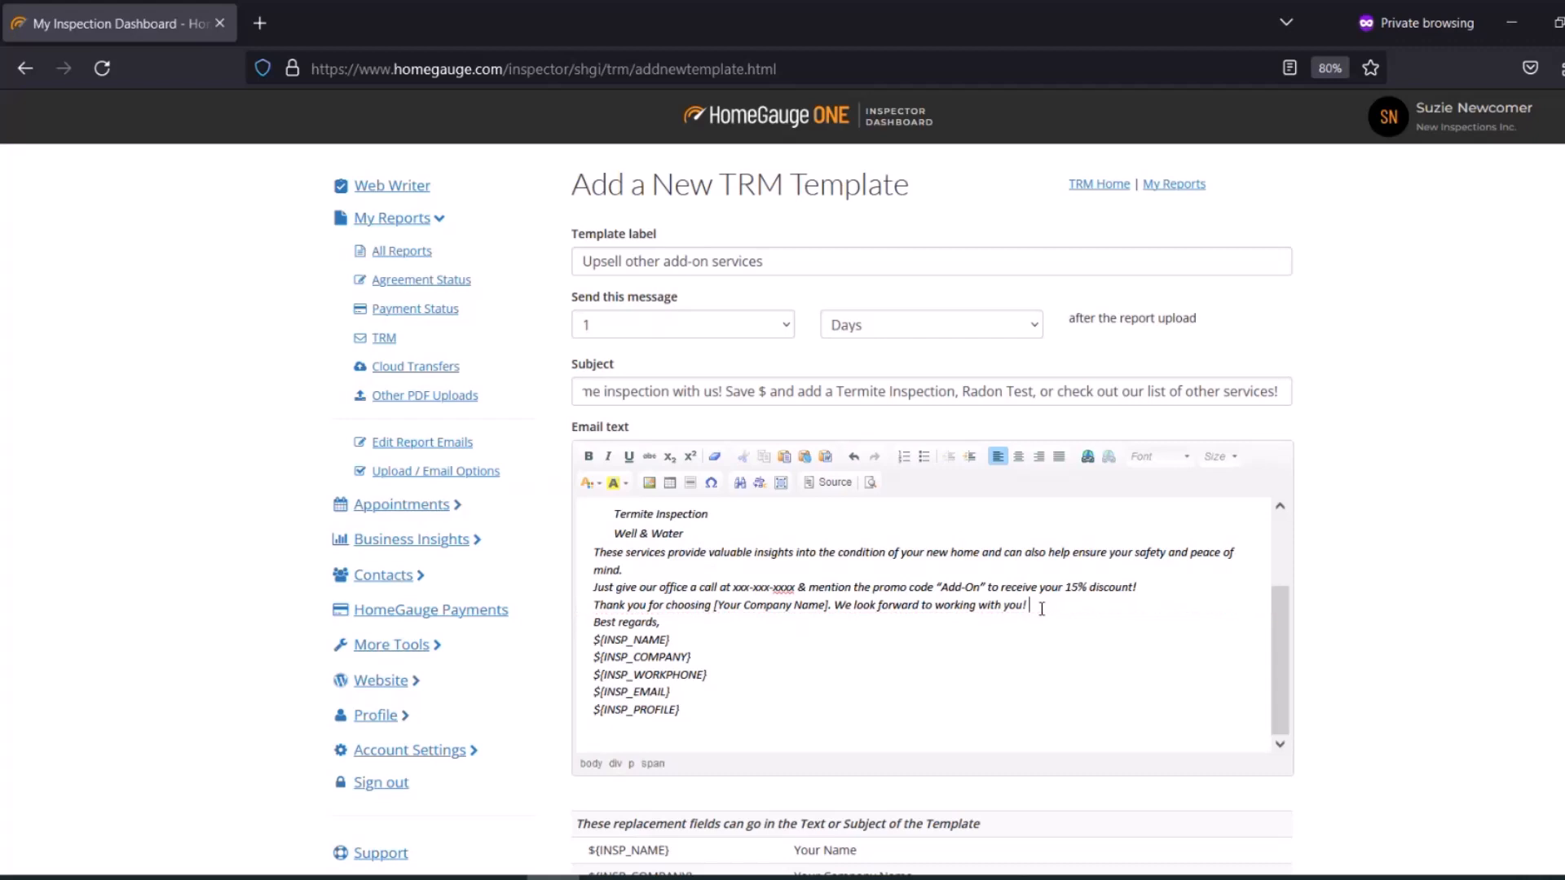
{"action": "key", "text": "Return"}
{"action": "key", "text": "Return"}
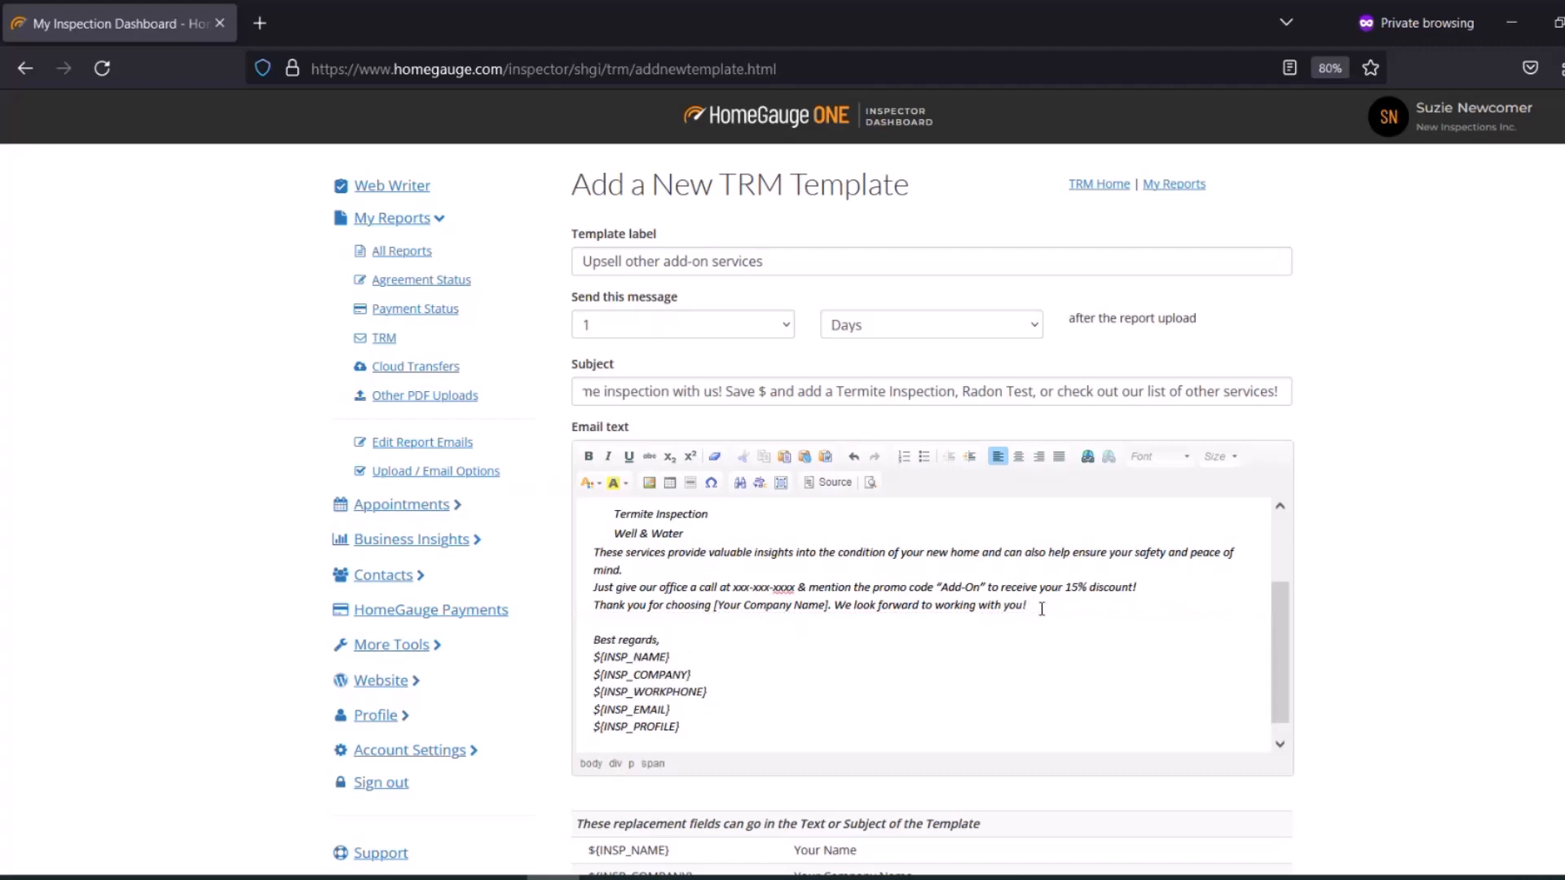
Insert blank lines after the greeting, before the services list, and after Well & Water.
{"action": "scroll", "coordinate": [853, 727], "scroll_direction": "up", "scroll_amount": 3}
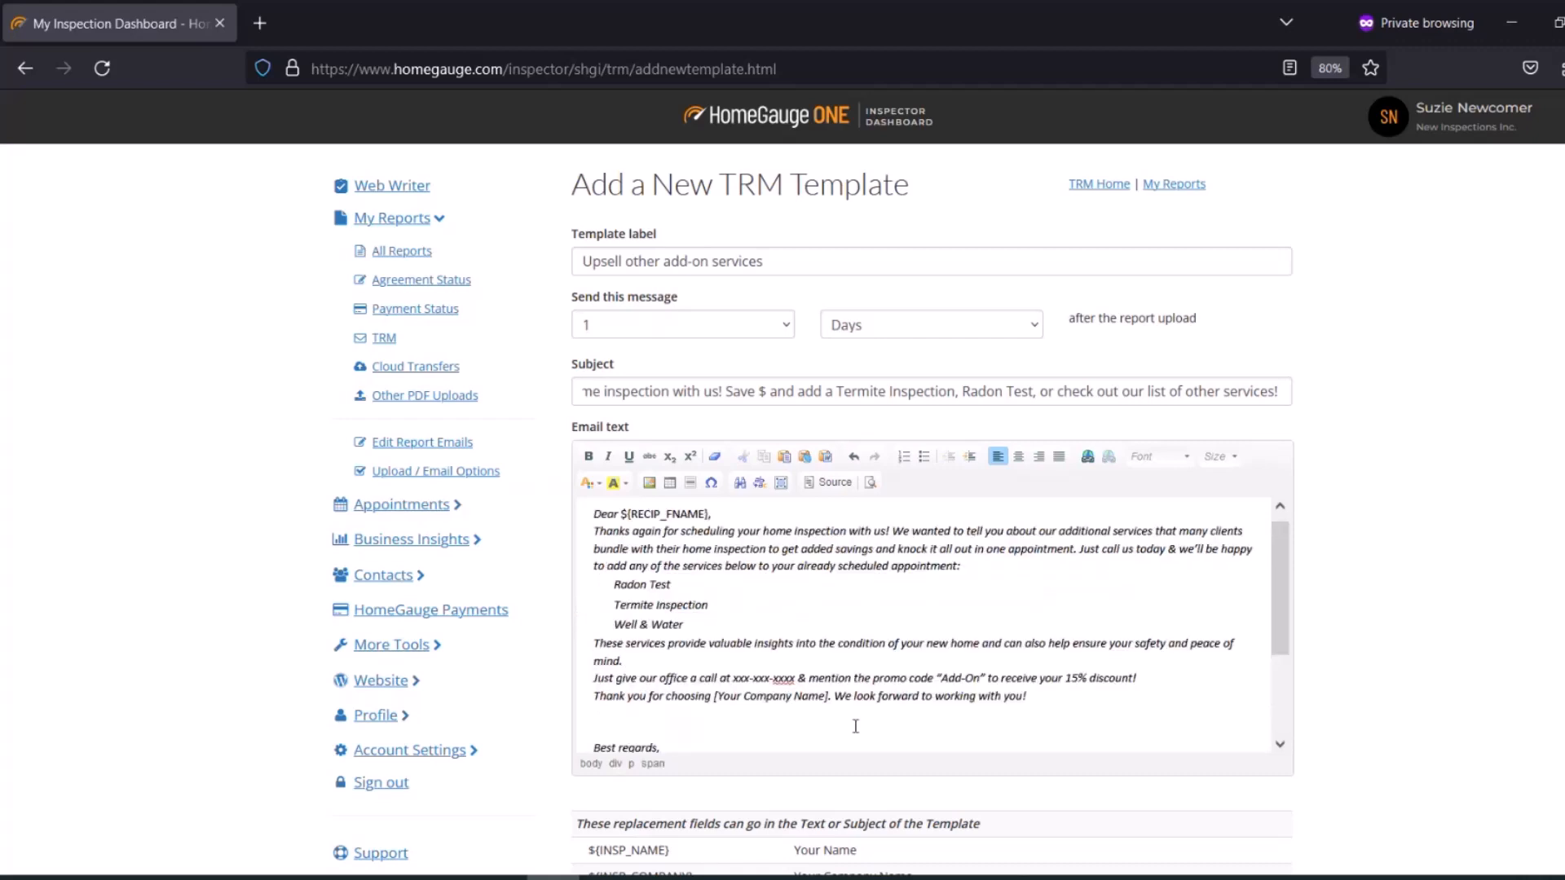
{"action": "left_click", "coordinate": [752, 522]}
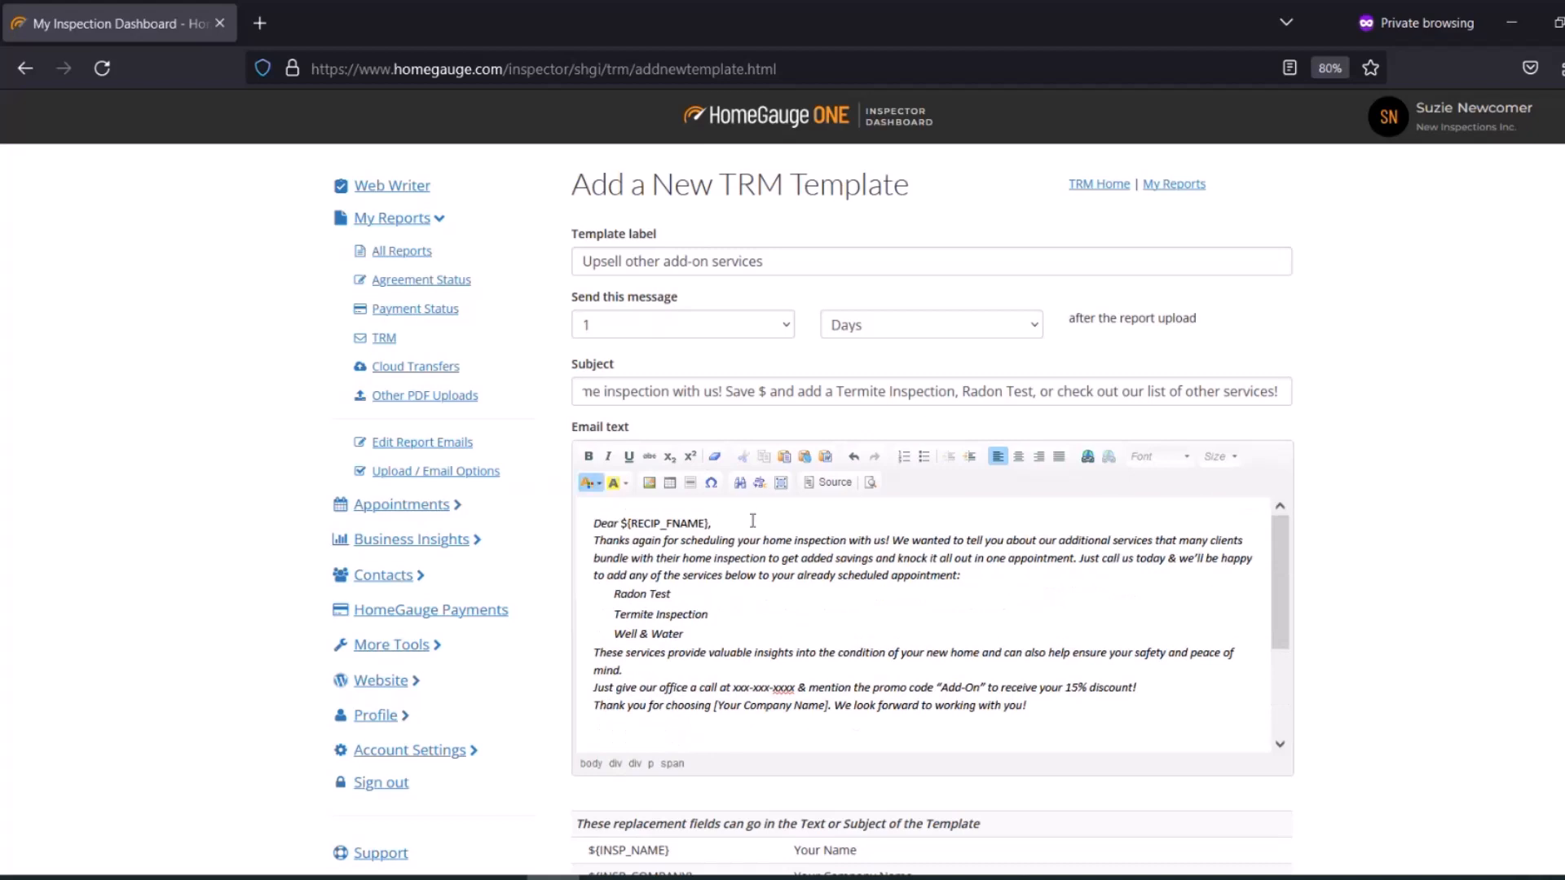
{"action": "key", "text": "Return"}
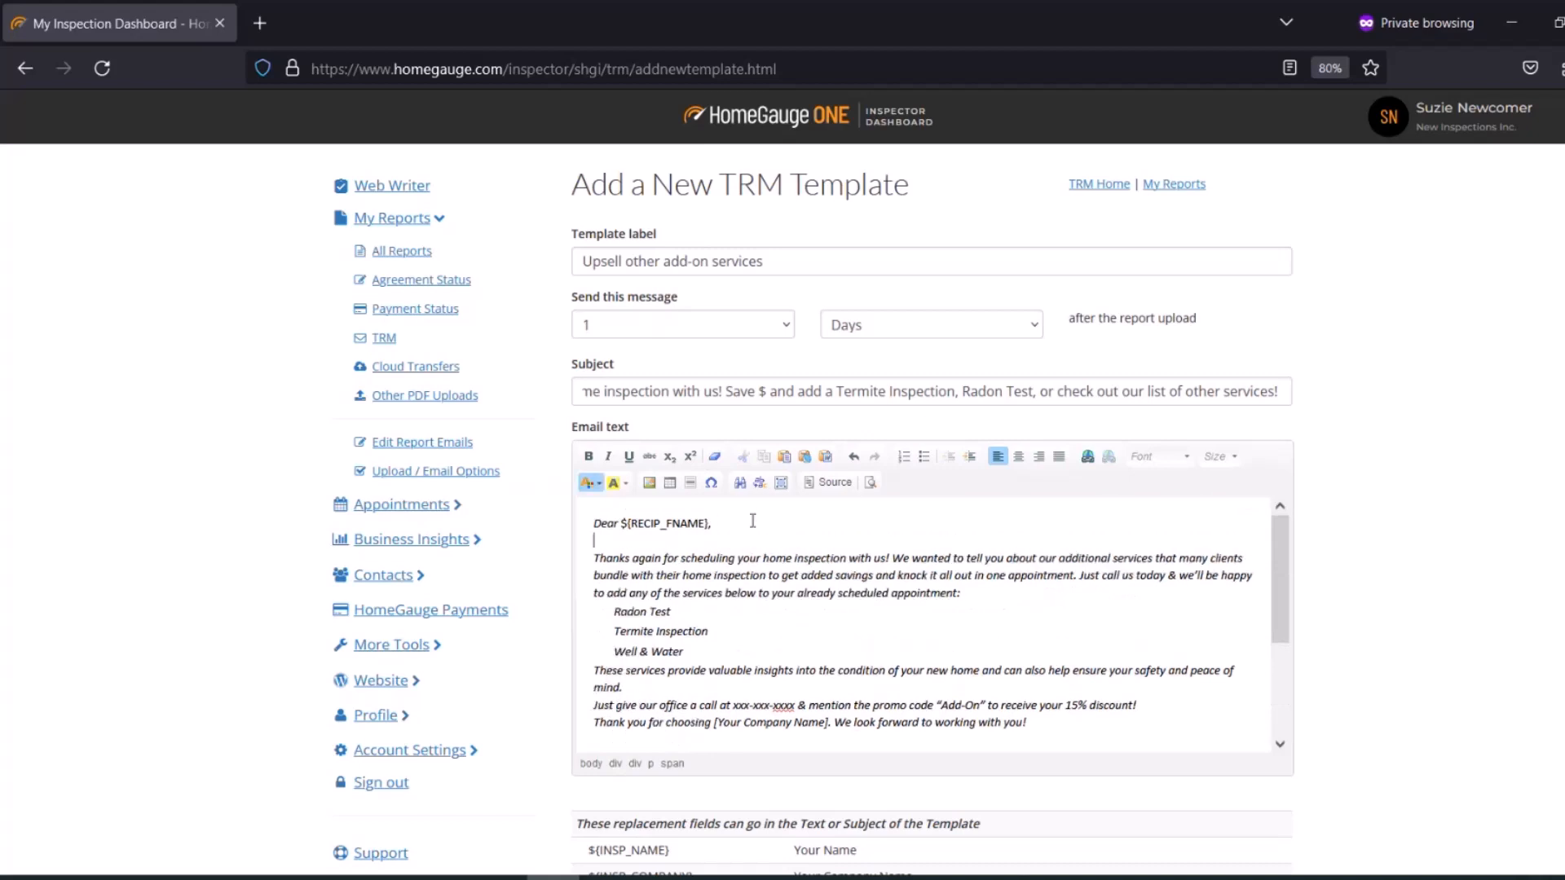
{"action": "left_click", "coordinate": [1057, 594]}
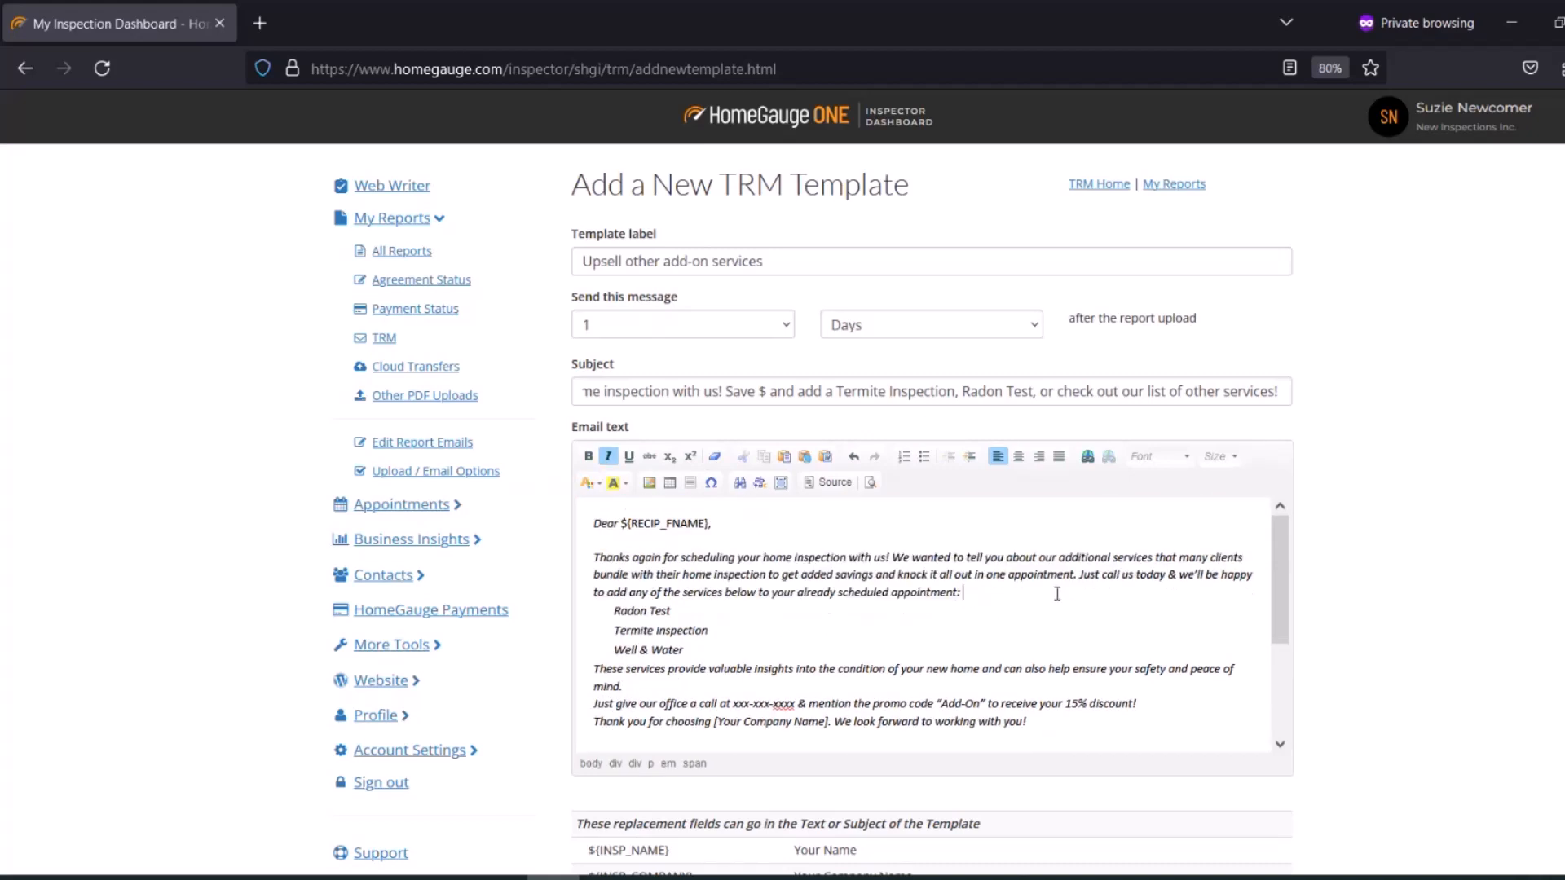
{"action": "key", "text": "Return"}
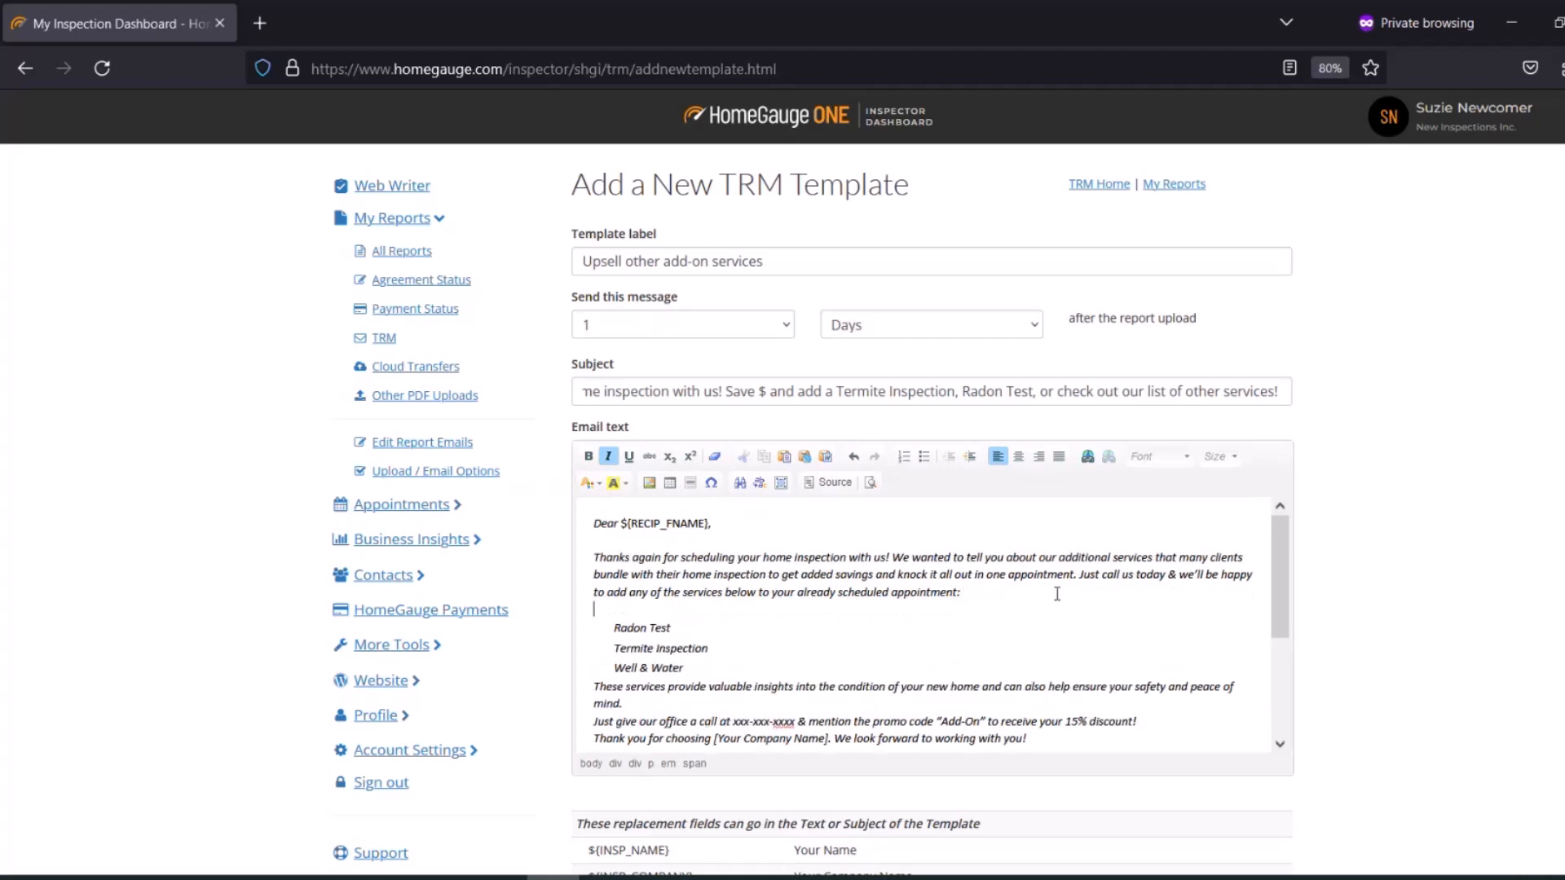
{"action": "left_click", "coordinate": [704, 666]}
{"action": "key", "text": "Return"}
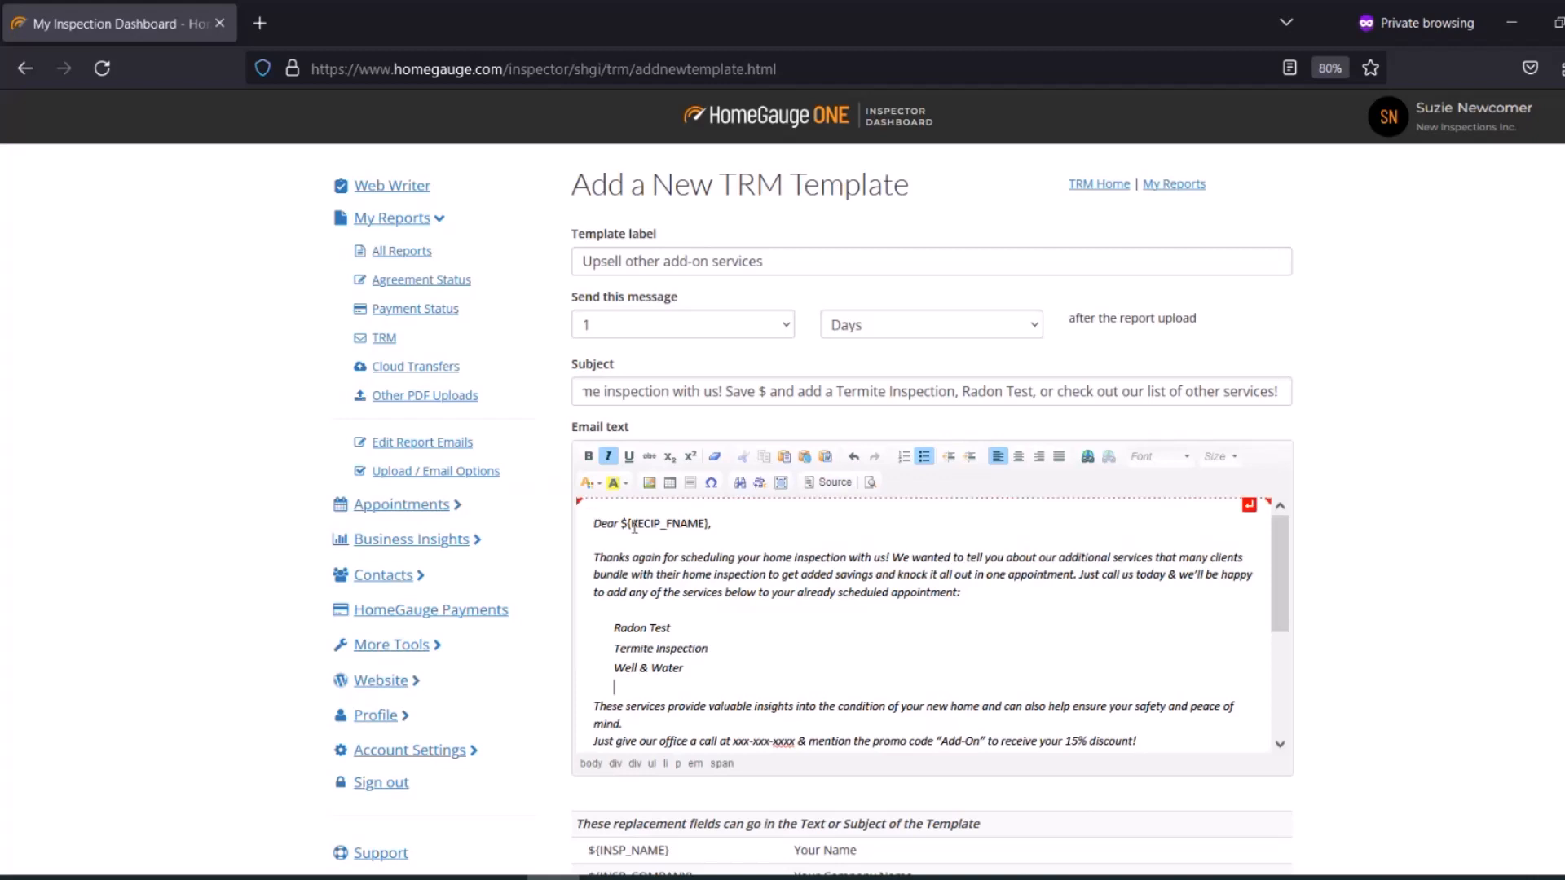
Turn Radon Test, Termite Inspection and Well & Water into a bulleted list.
{"action": "left_click", "coordinate": [672, 522]}
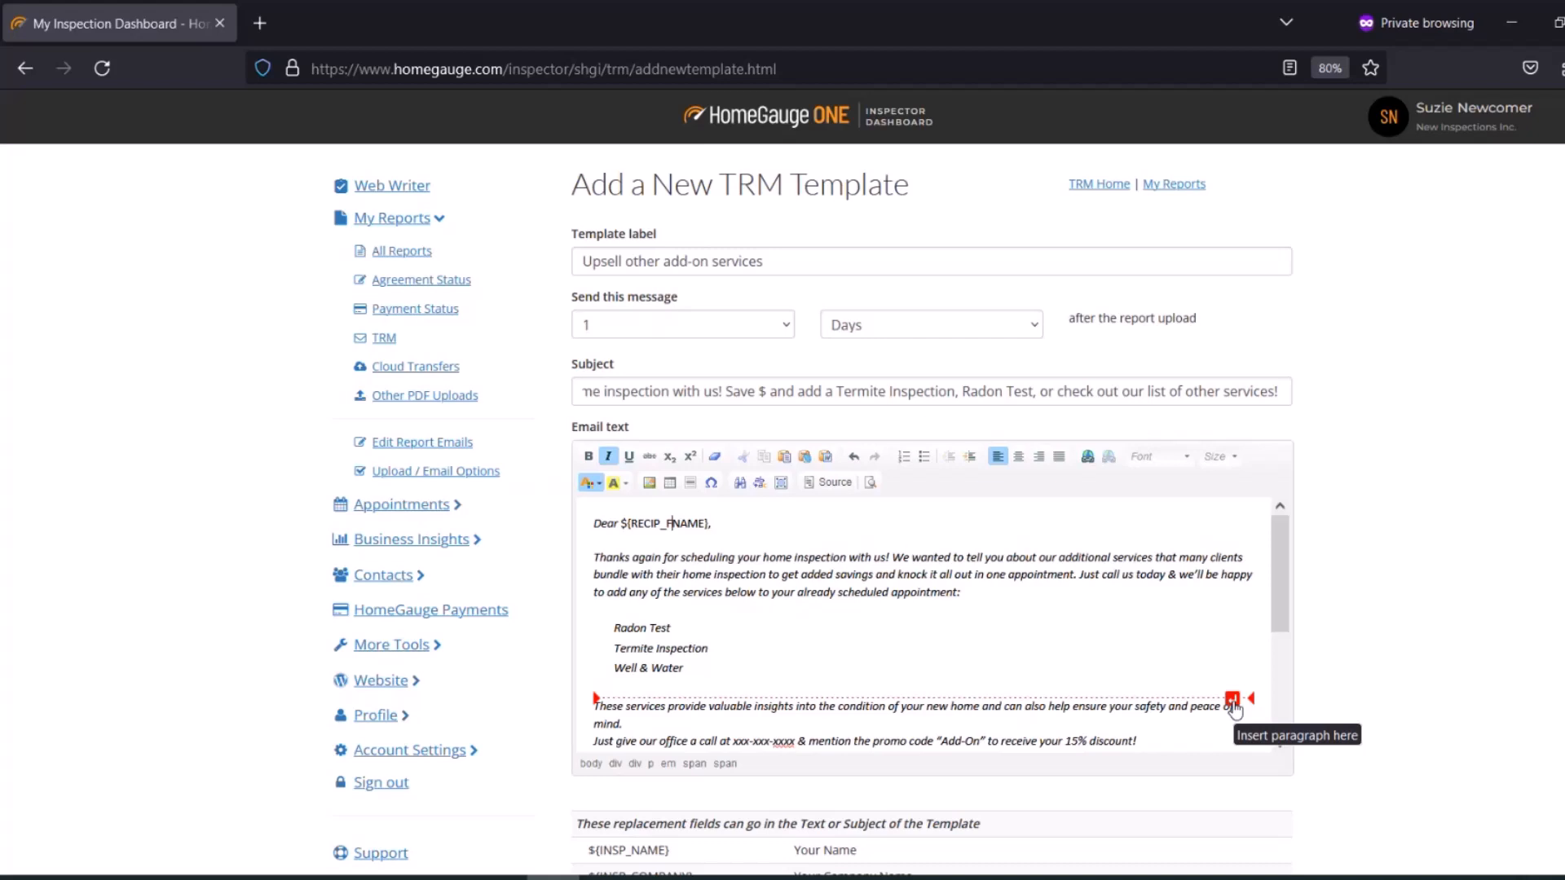
{"action": "scroll", "coordinate": [1134, 643], "scroll_direction": "down", "scroll_amount": 2}
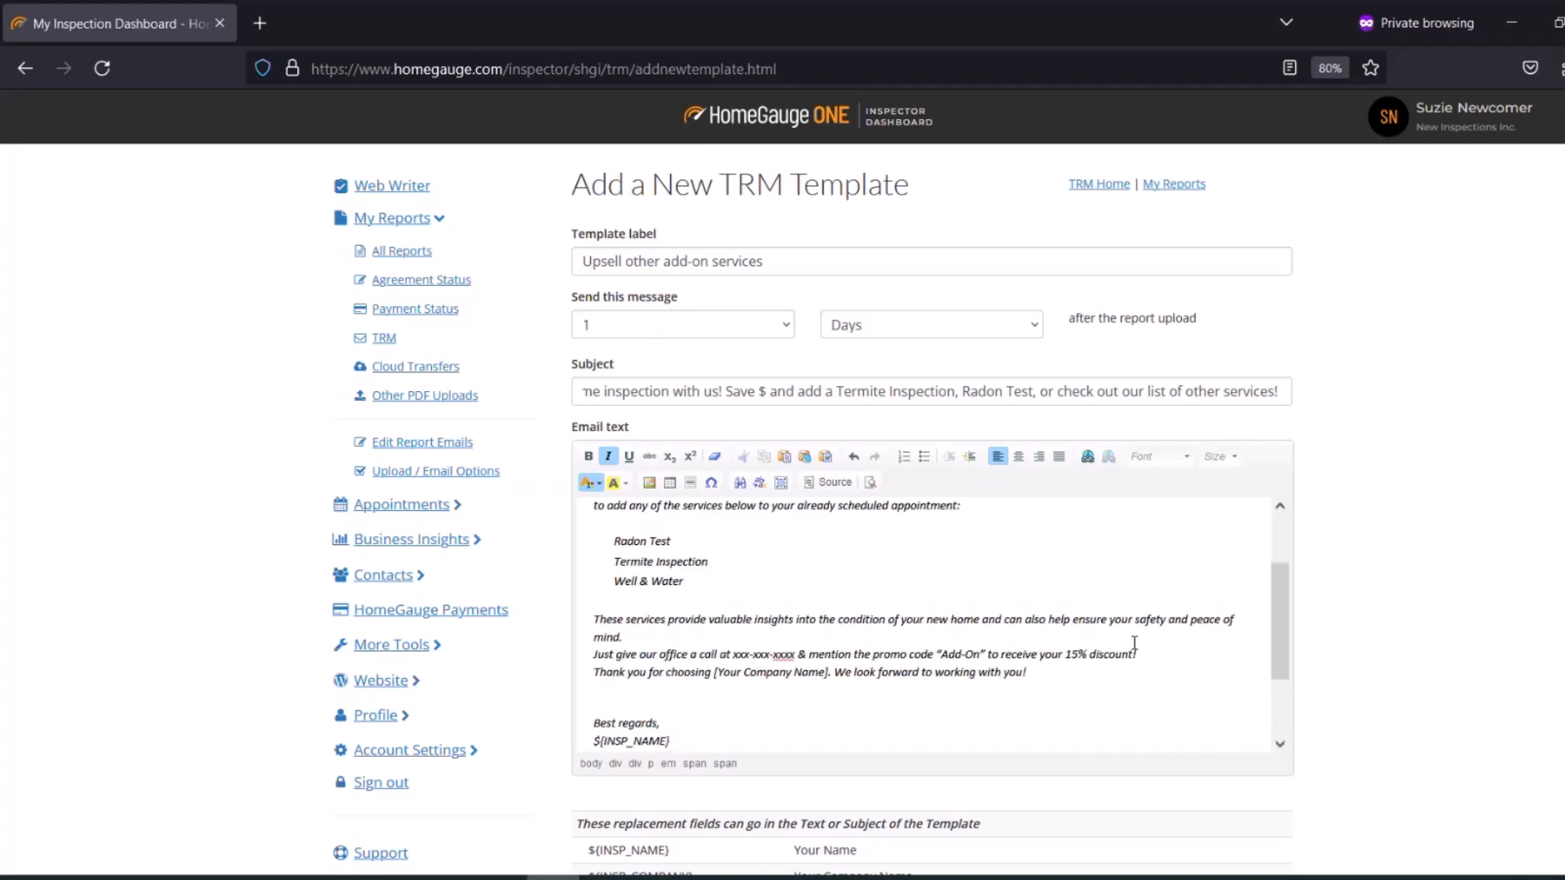
{"action": "scroll", "coordinate": [1134, 644], "scroll_direction": "up", "scroll_amount": 2}
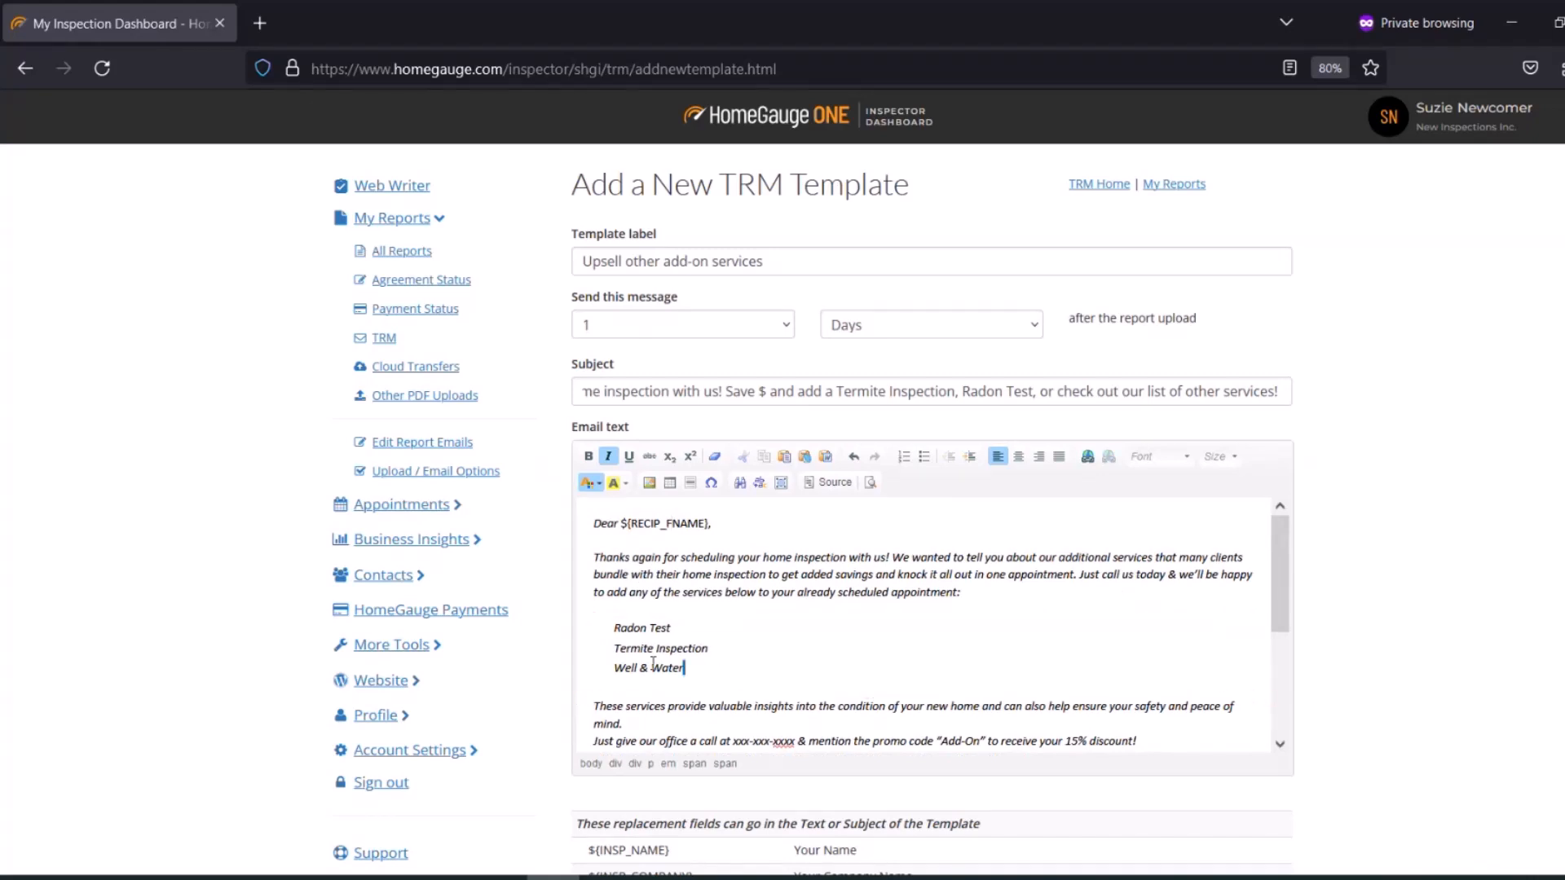
{"action": "left_click_drag", "start_coordinate": [686, 668], "coordinate": [613, 627]}
{"action": "left_click", "coordinate": [923, 456]}
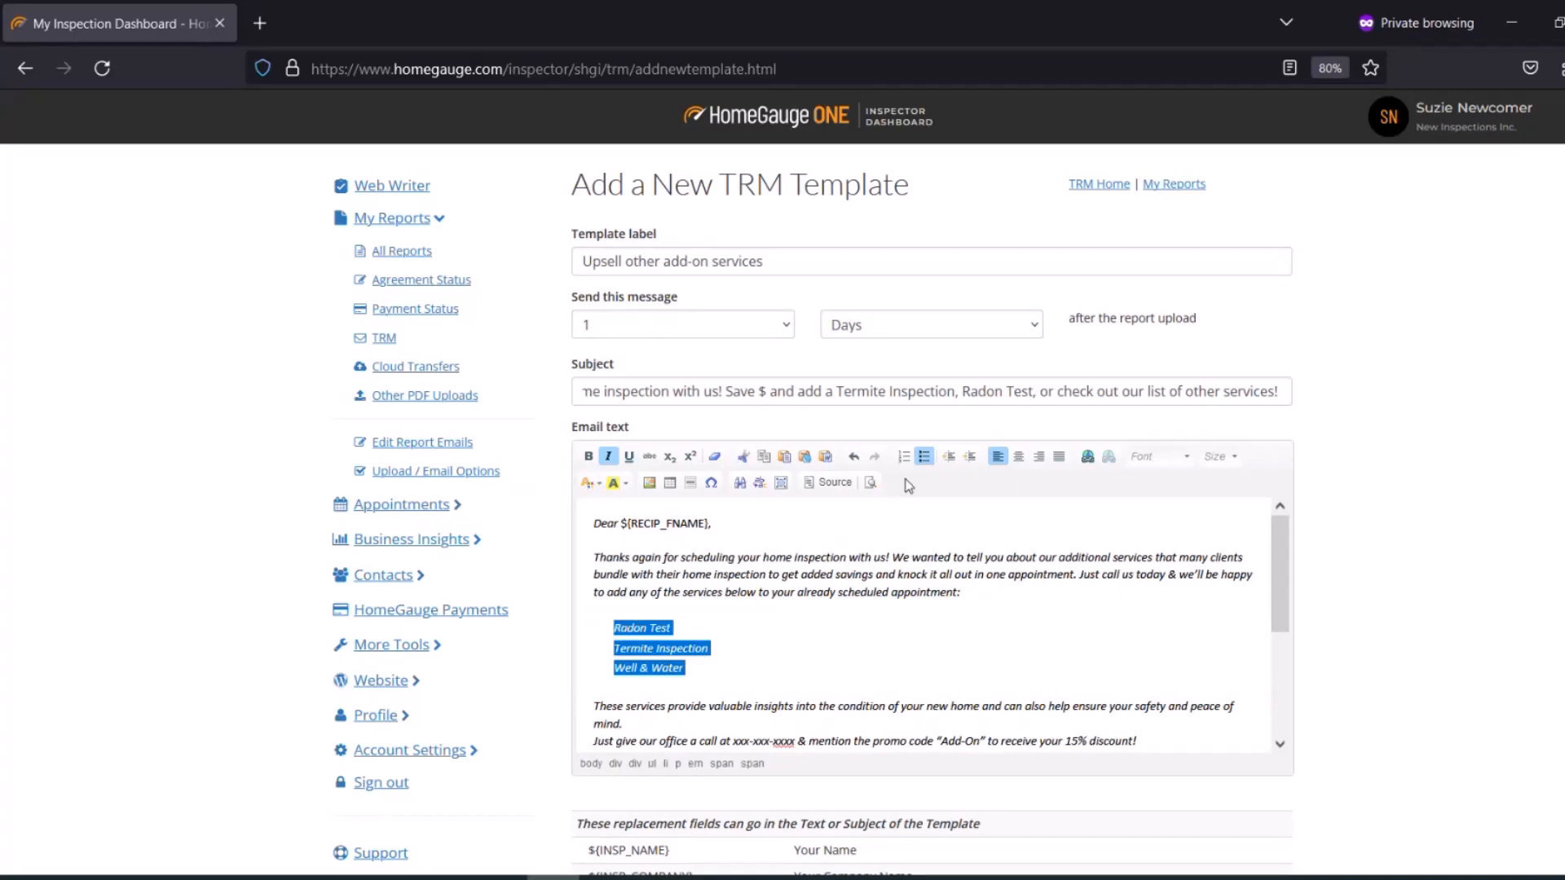
Add a blank line before the office-call sentence and point out the promo code mention.
{"action": "left_click", "coordinate": [764, 693]}
{"action": "scroll", "coordinate": [818, 720], "scroll_direction": "down", "scroll_amount": 3}
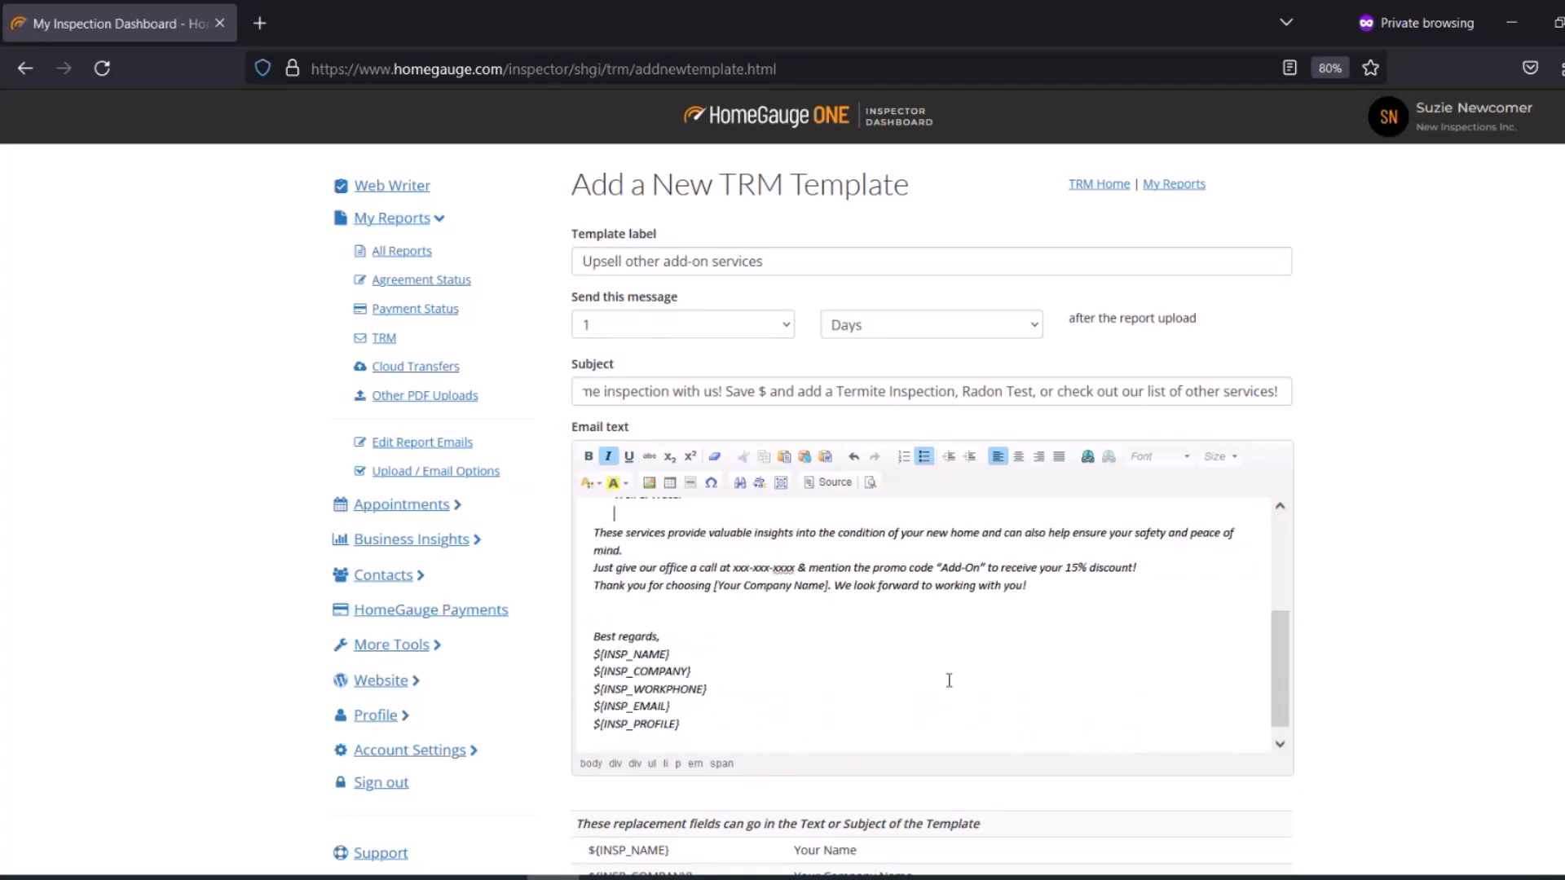
{"action": "left_click", "coordinate": [626, 553]}
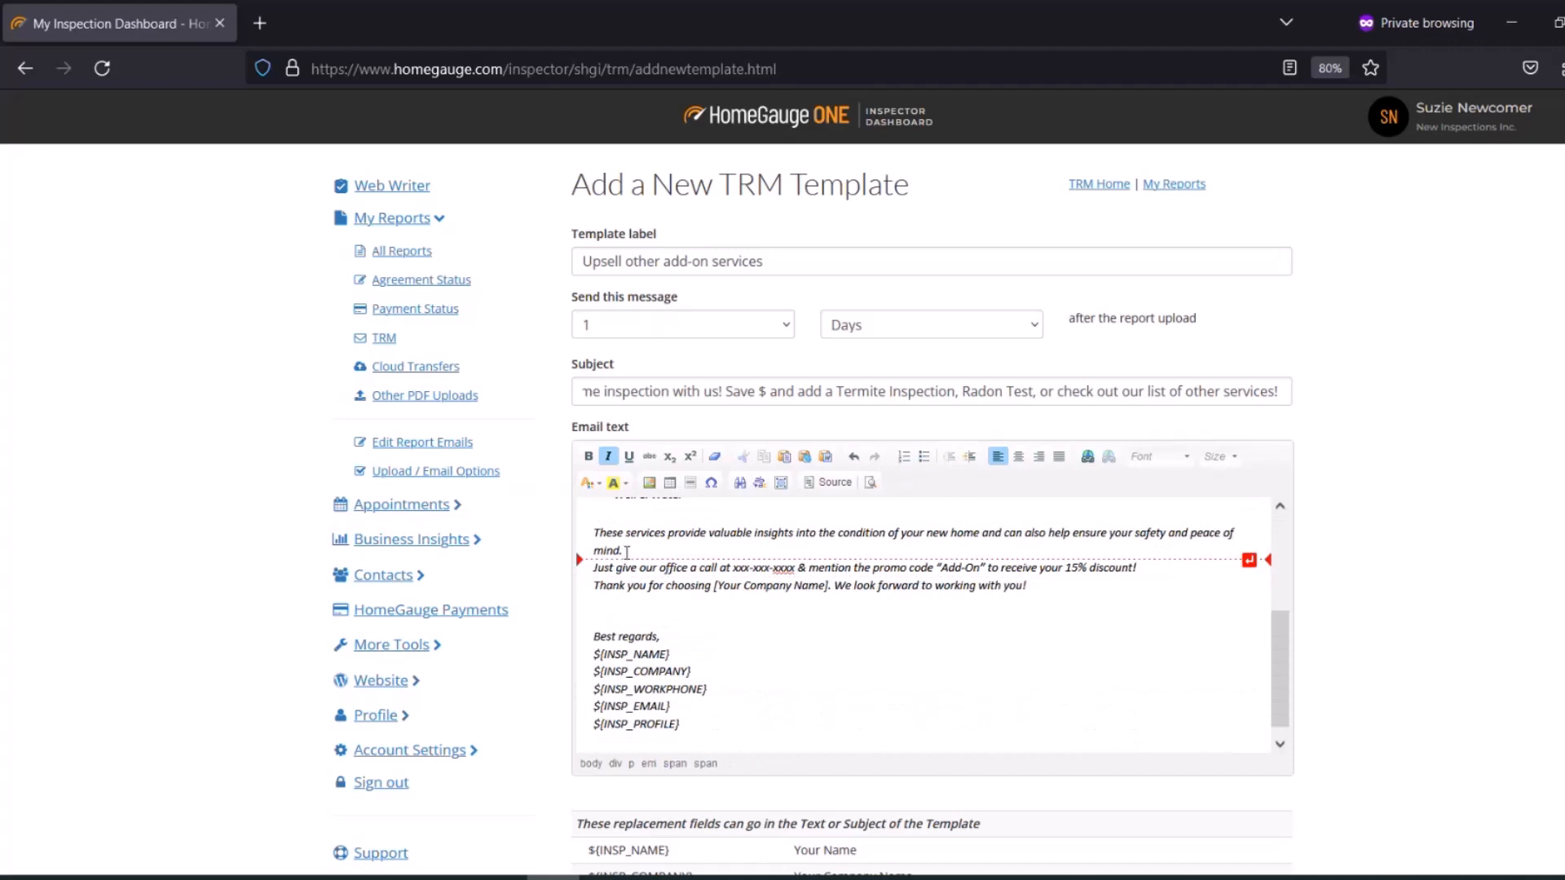
{"action": "key", "text": "Return"}
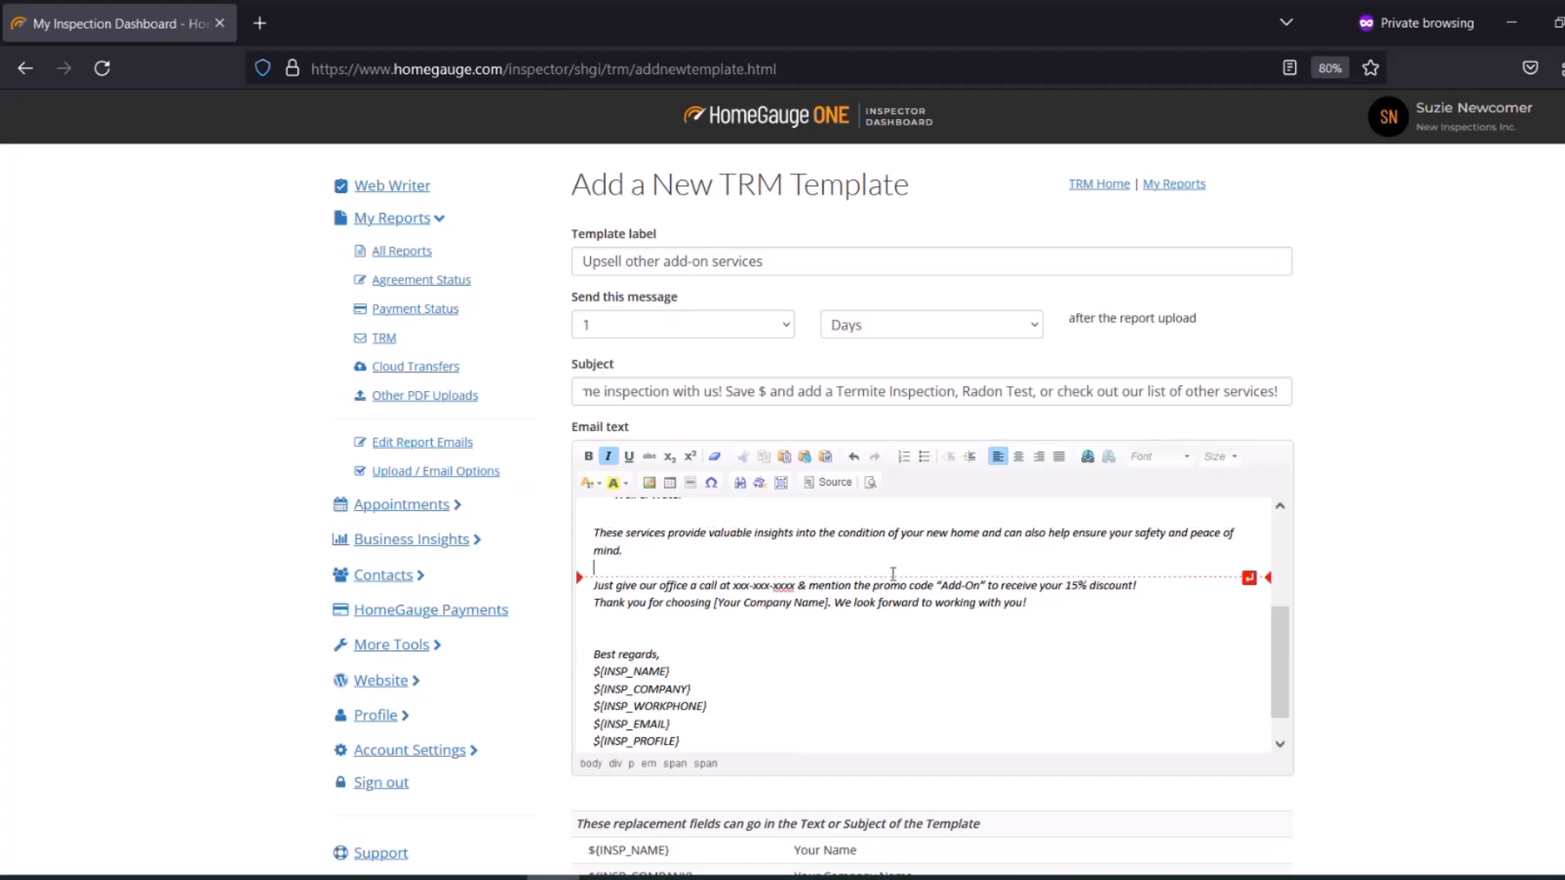
{"action": "left_click_drag", "start_coordinate": [868, 589], "coordinate": [985, 587]}
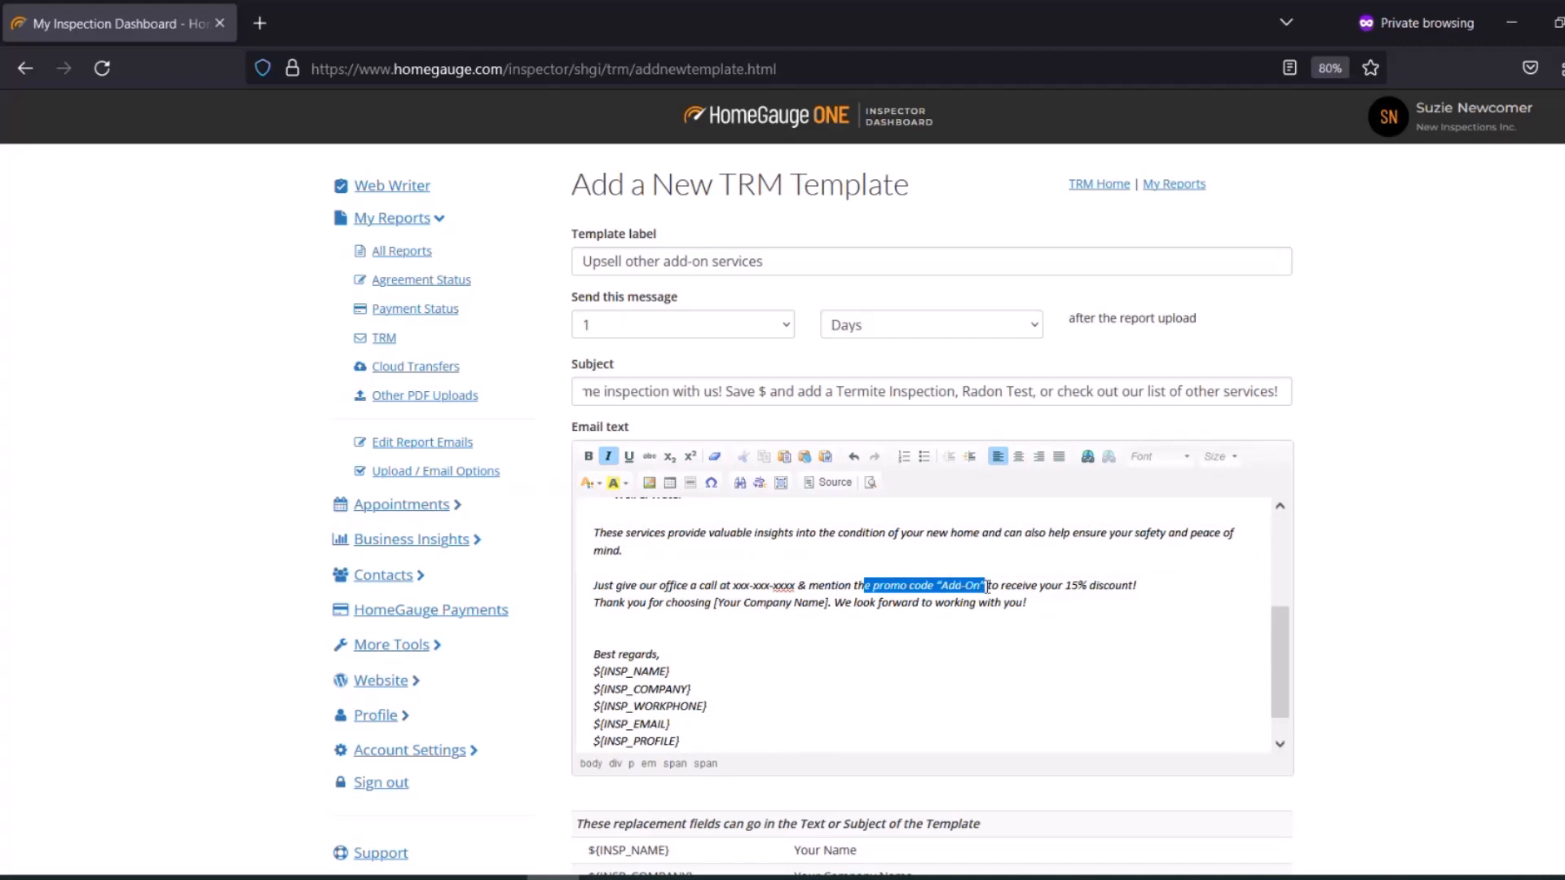
{"action": "left_click", "coordinate": [1080, 620]}
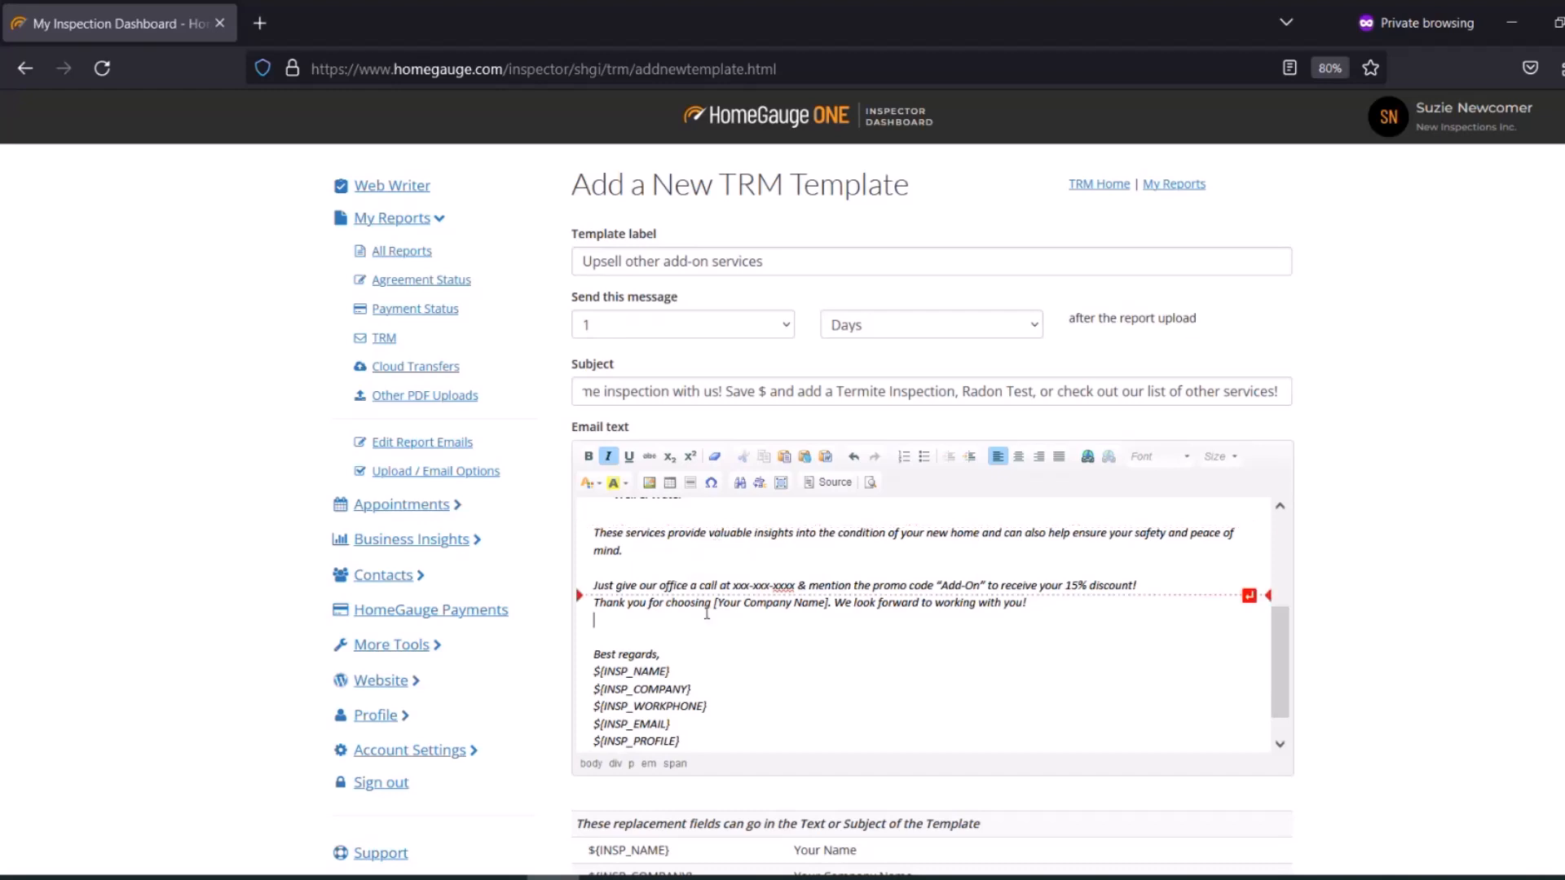
Delete the xxx-xxx-xxxx placeholder phone number from the office-call sentence, then scroll to the replacement fields table.
{"action": "left_click", "coordinate": [604, 586]}
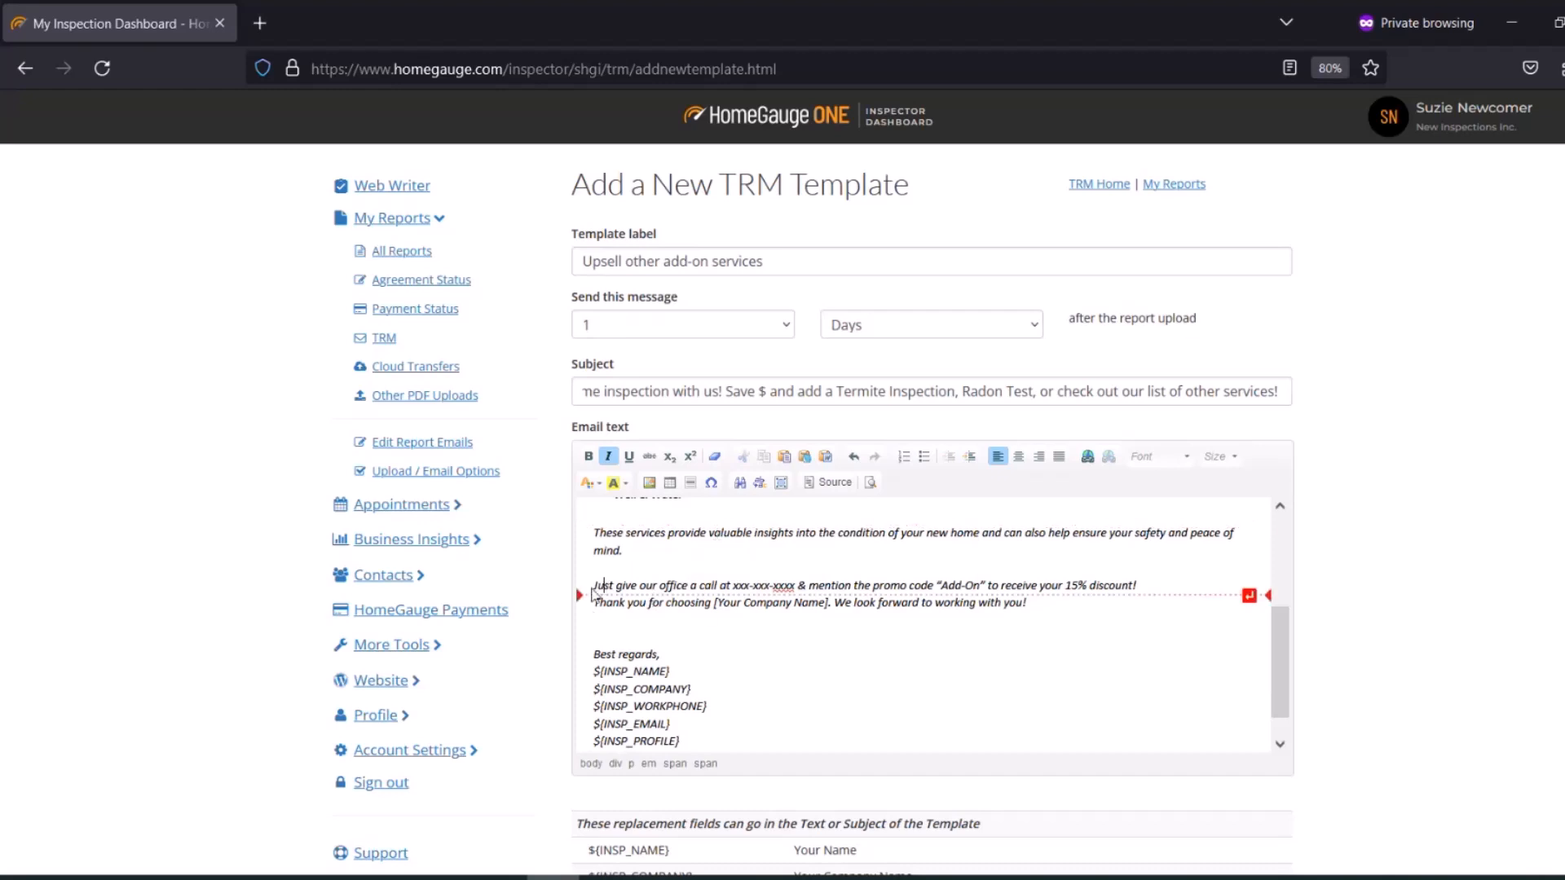
{"action": "double_click", "coordinate": [776, 586]}
{"action": "left_click_drag", "start_coordinate": [777, 589], "coordinate": [731, 589]}
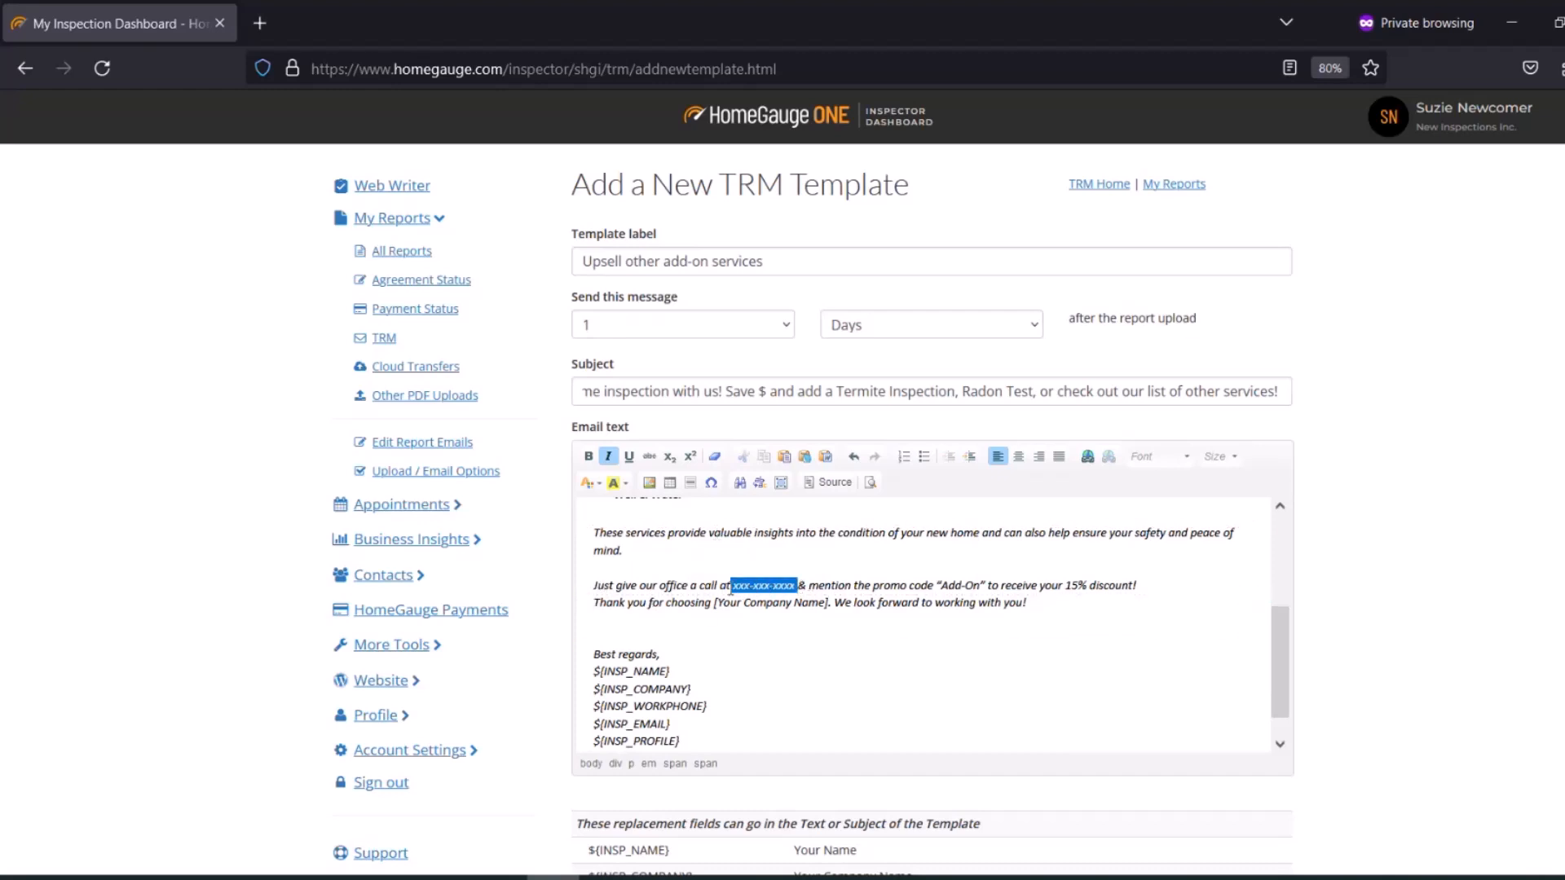
{"action": "key", "text": "BackSpace"}
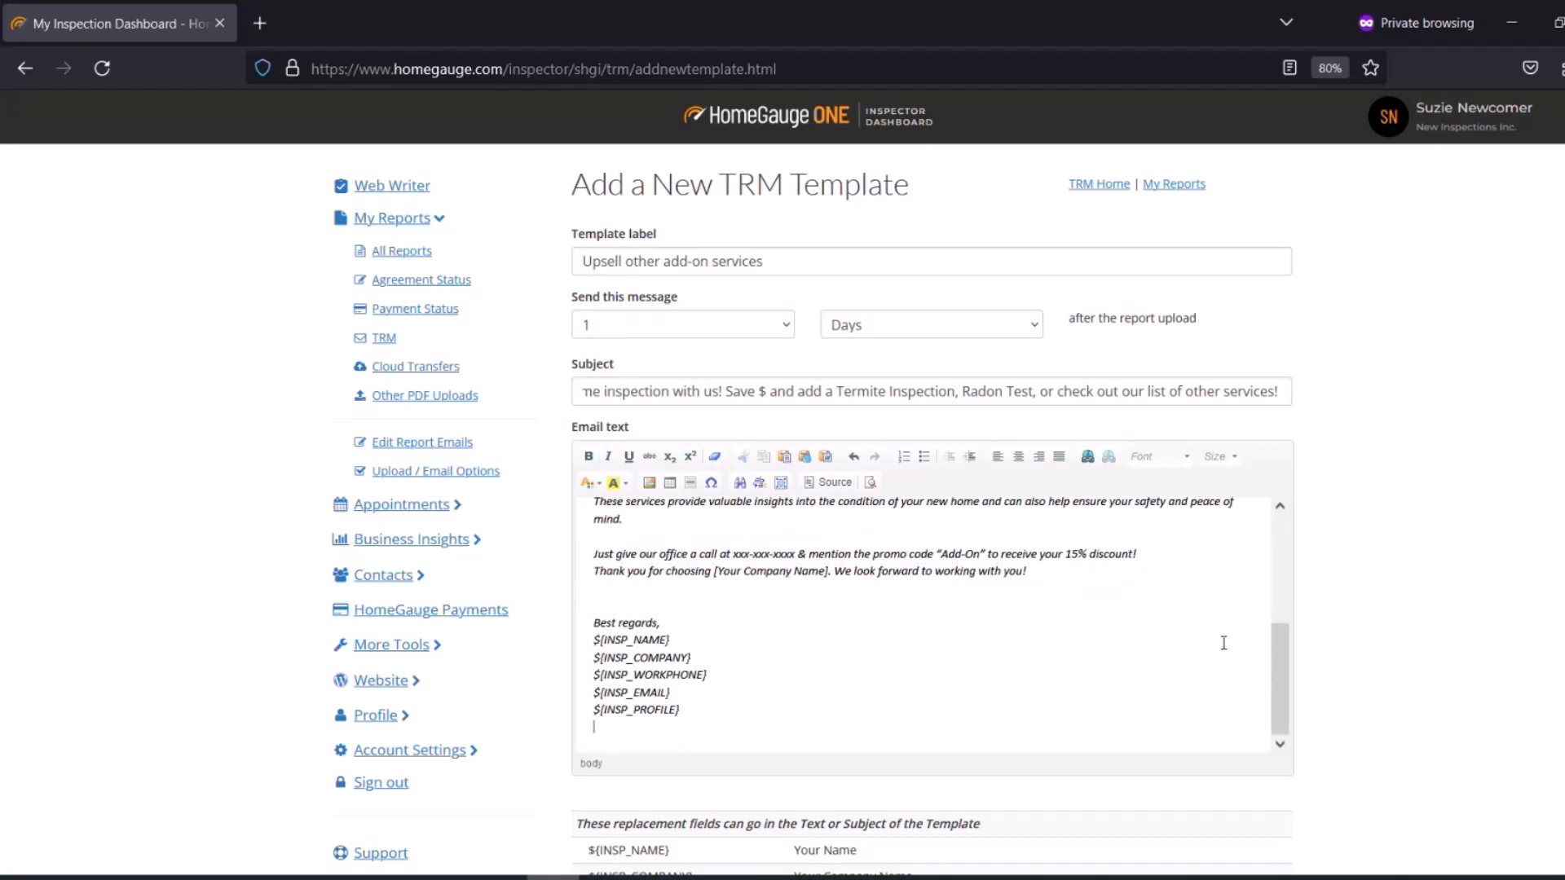
{"action": "scroll", "coordinate": [1435, 626], "scroll_direction": "down", "scroll_amount": 4}
{"action": "scroll", "coordinate": [1433, 624], "scroll_direction": "down", "scroll_amount": 8}
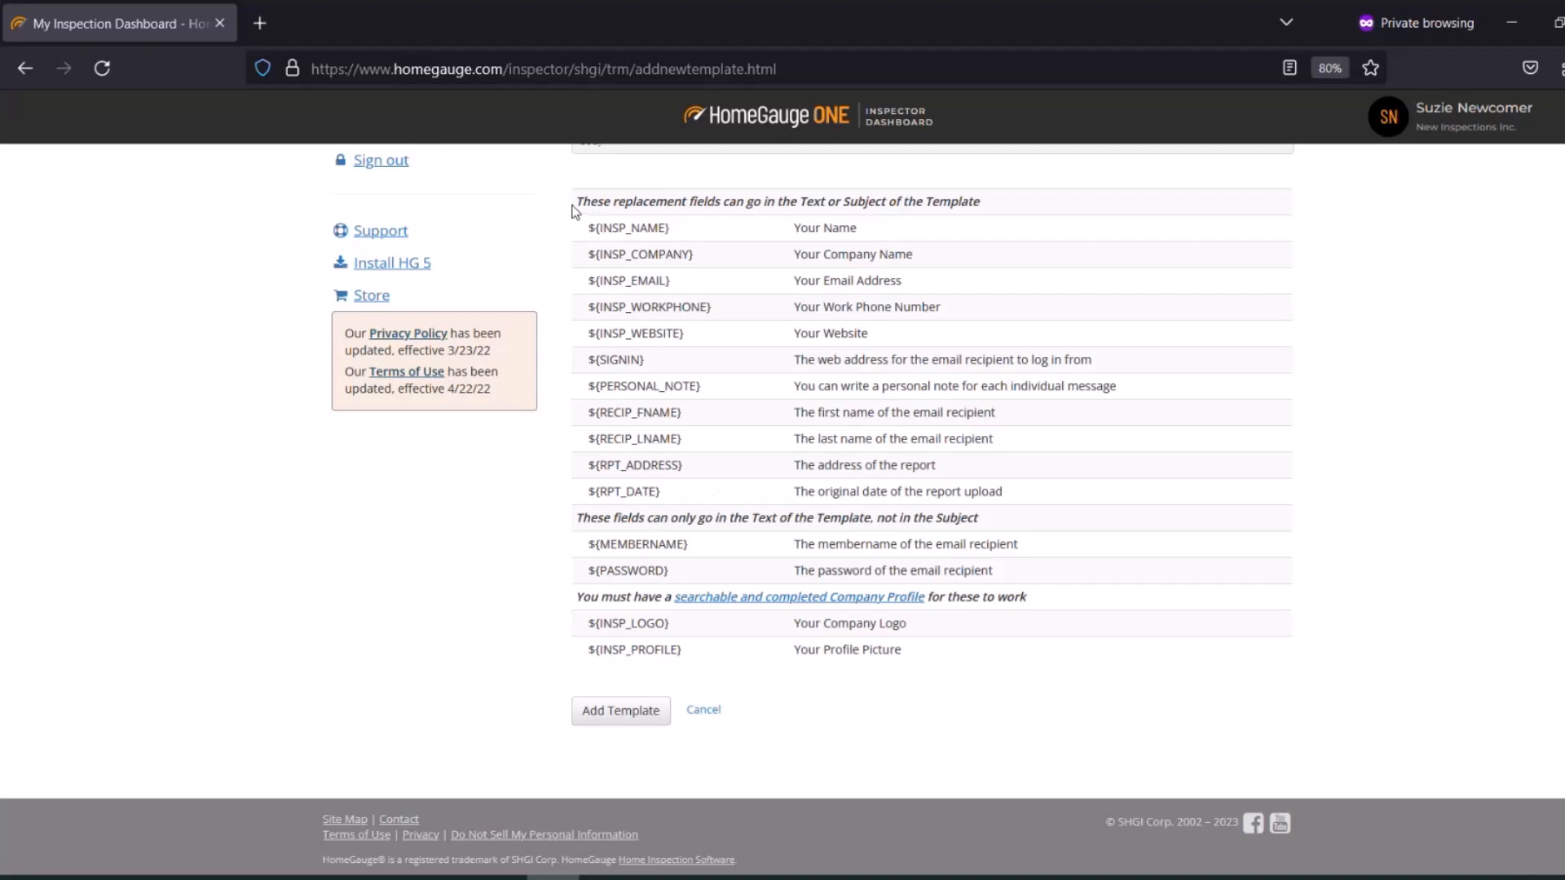
Point out the ${INSP_NAME}, ${RPT_DATE} and ${RPT_ADDRESS} replacement fields, then add the Upsell template.
{"action": "left_click_drag", "start_coordinate": [574, 203], "coordinate": [1073, 657]}
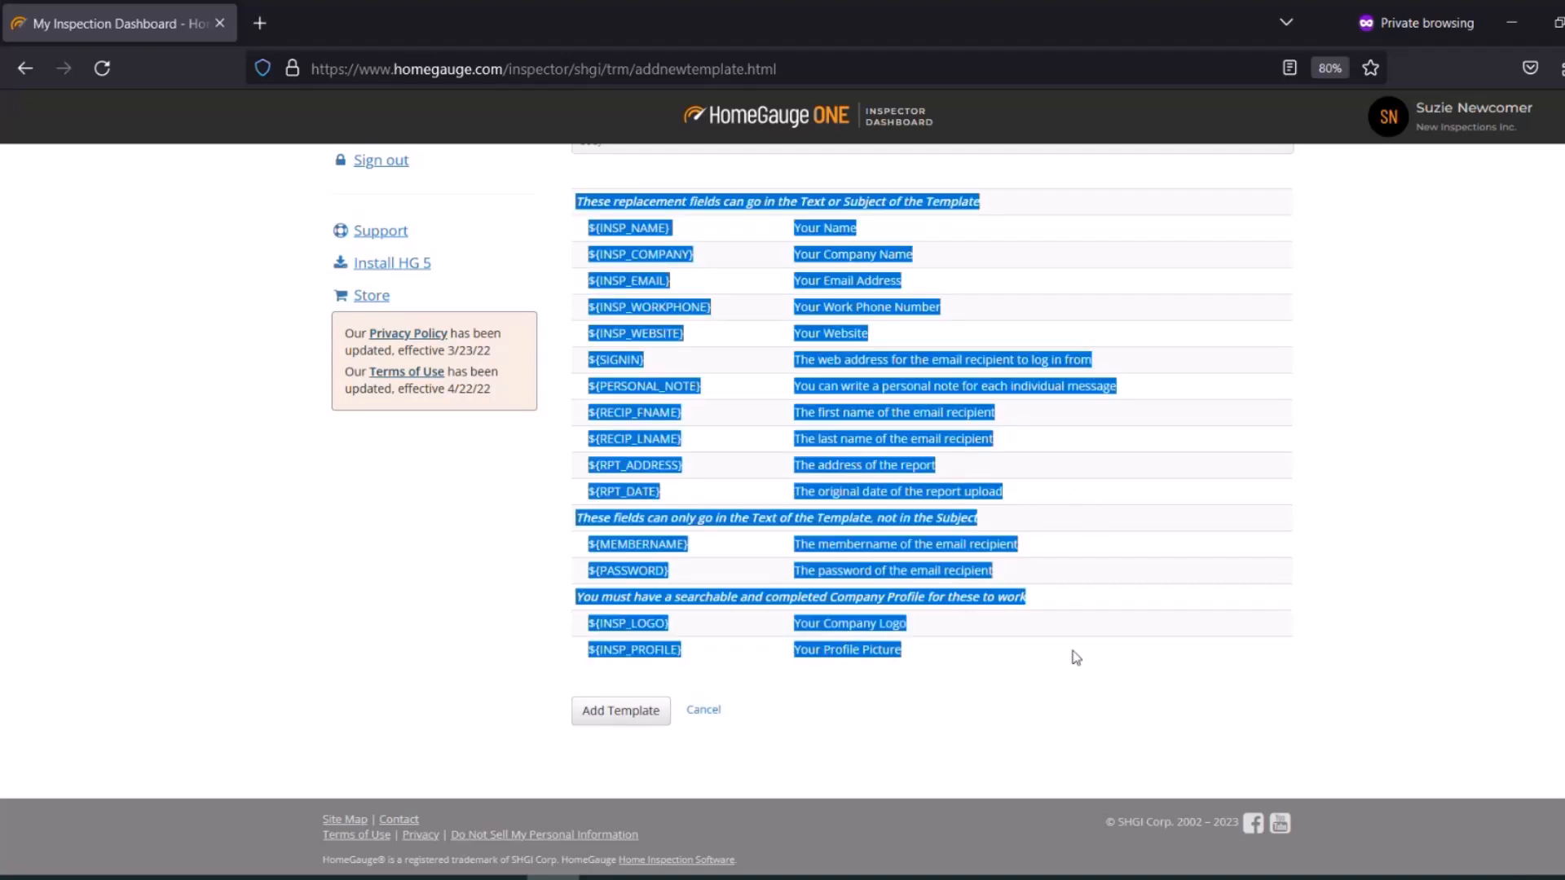
{"action": "left_click", "coordinate": [1126, 512]}
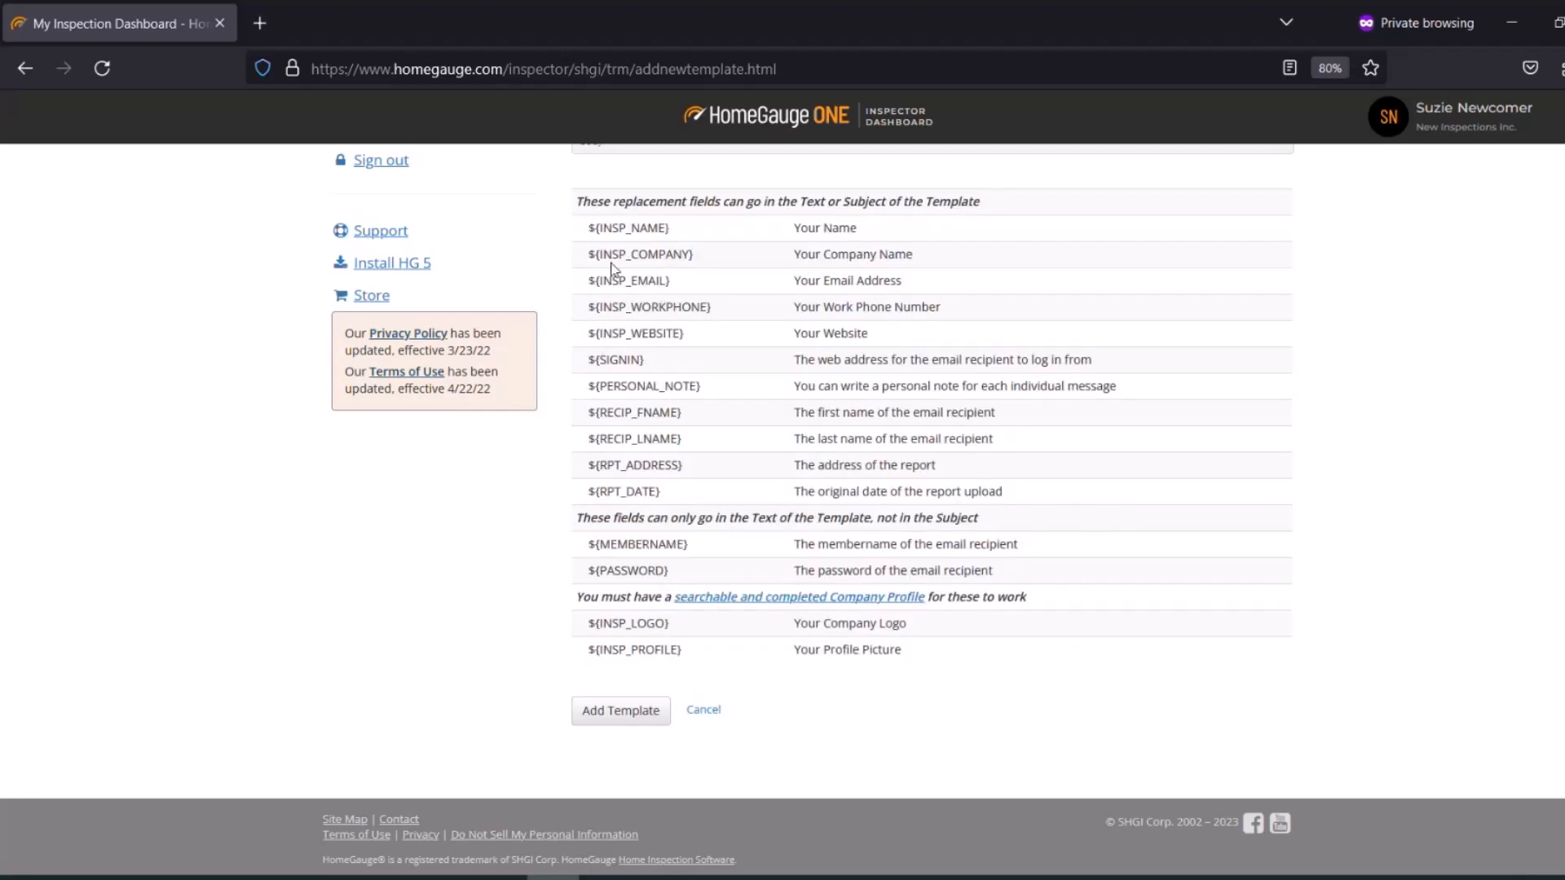
{"action": "left_click_drag", "start_coordinate": [677, 230], "coordinate": [585, 235]}
{"action": "left_click", "coordinate": [655, 260]}
{"action": "left_click_drag", "start_coordinate": [670, 494], "coordinate": [576, 499]}
{"action": "left_click_drag", "start_coordinate": [703, 465], "coordinate": [575, 467]}
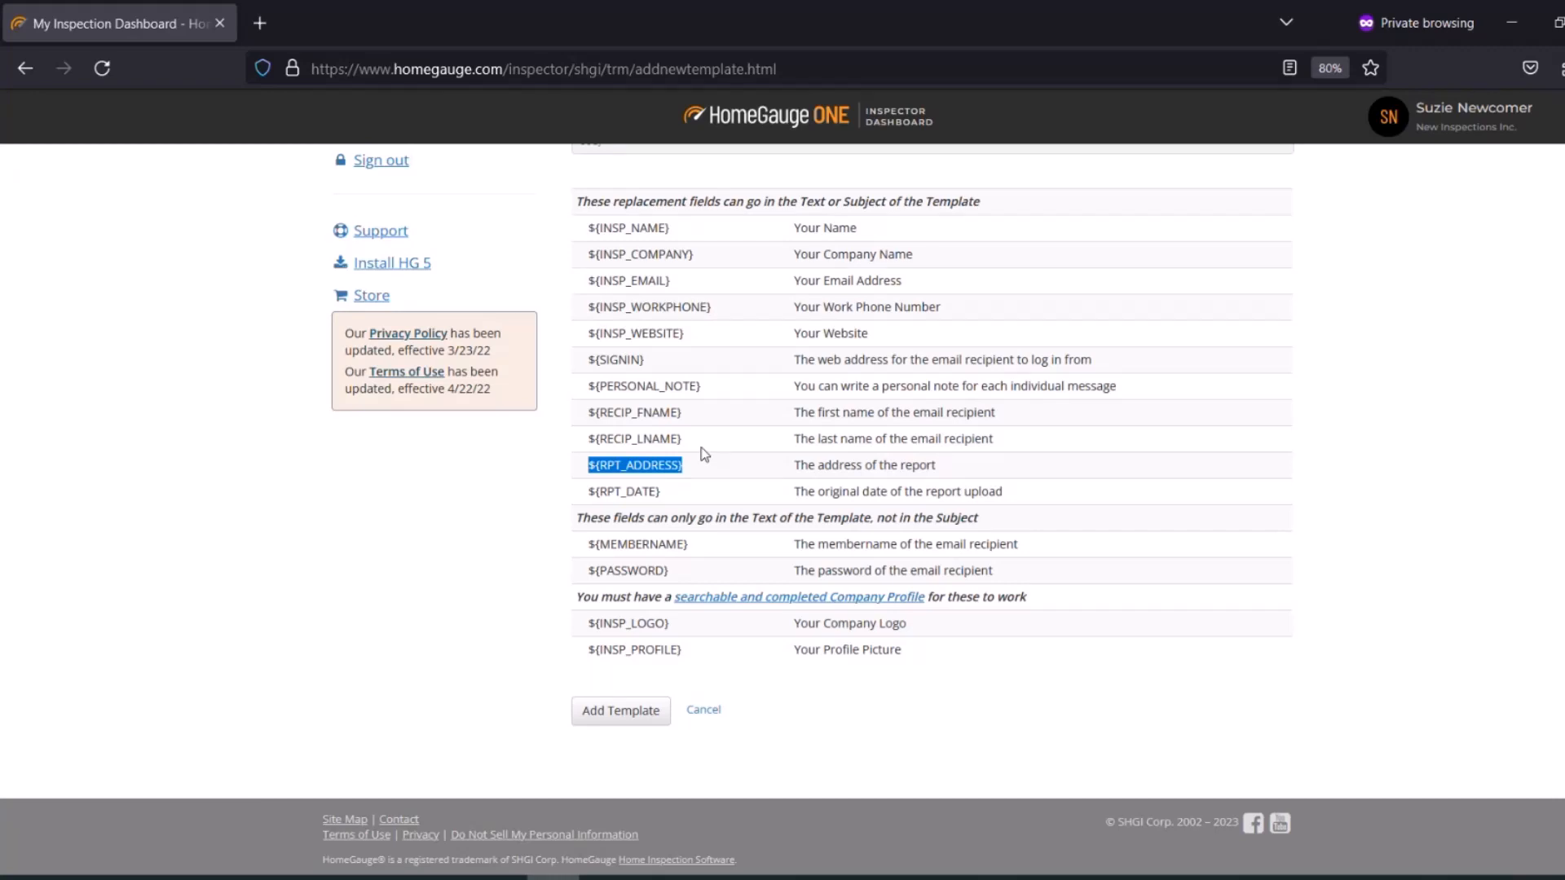
{"action": "left_click", "coordinate": [615, 724]}
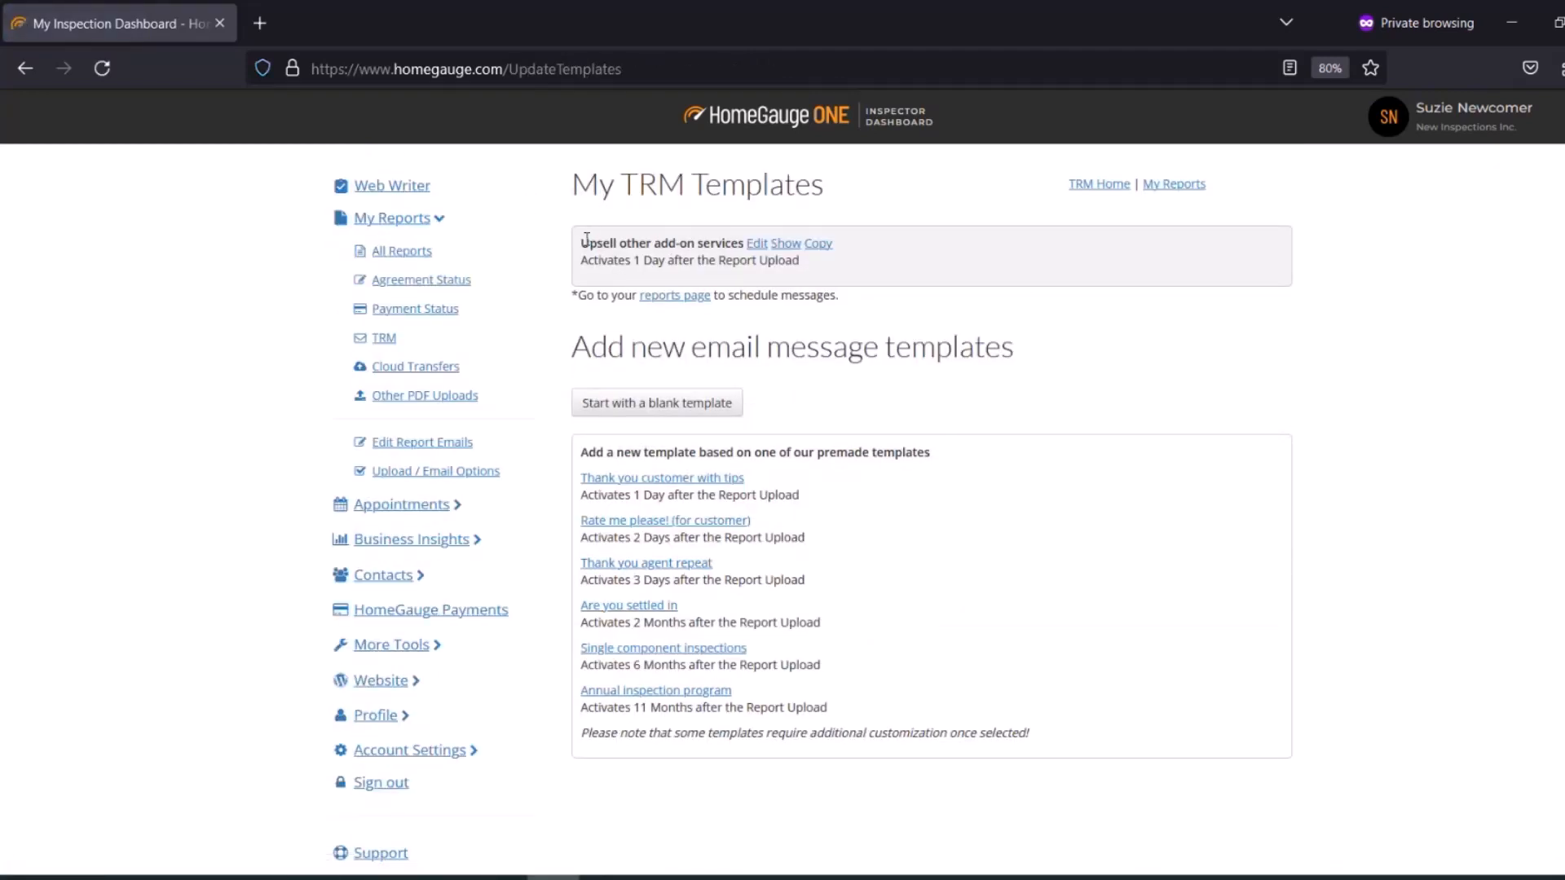
{"action": "left_click_drag", "start_coordinate": [586, 239], "coordinate": [739, 243]}
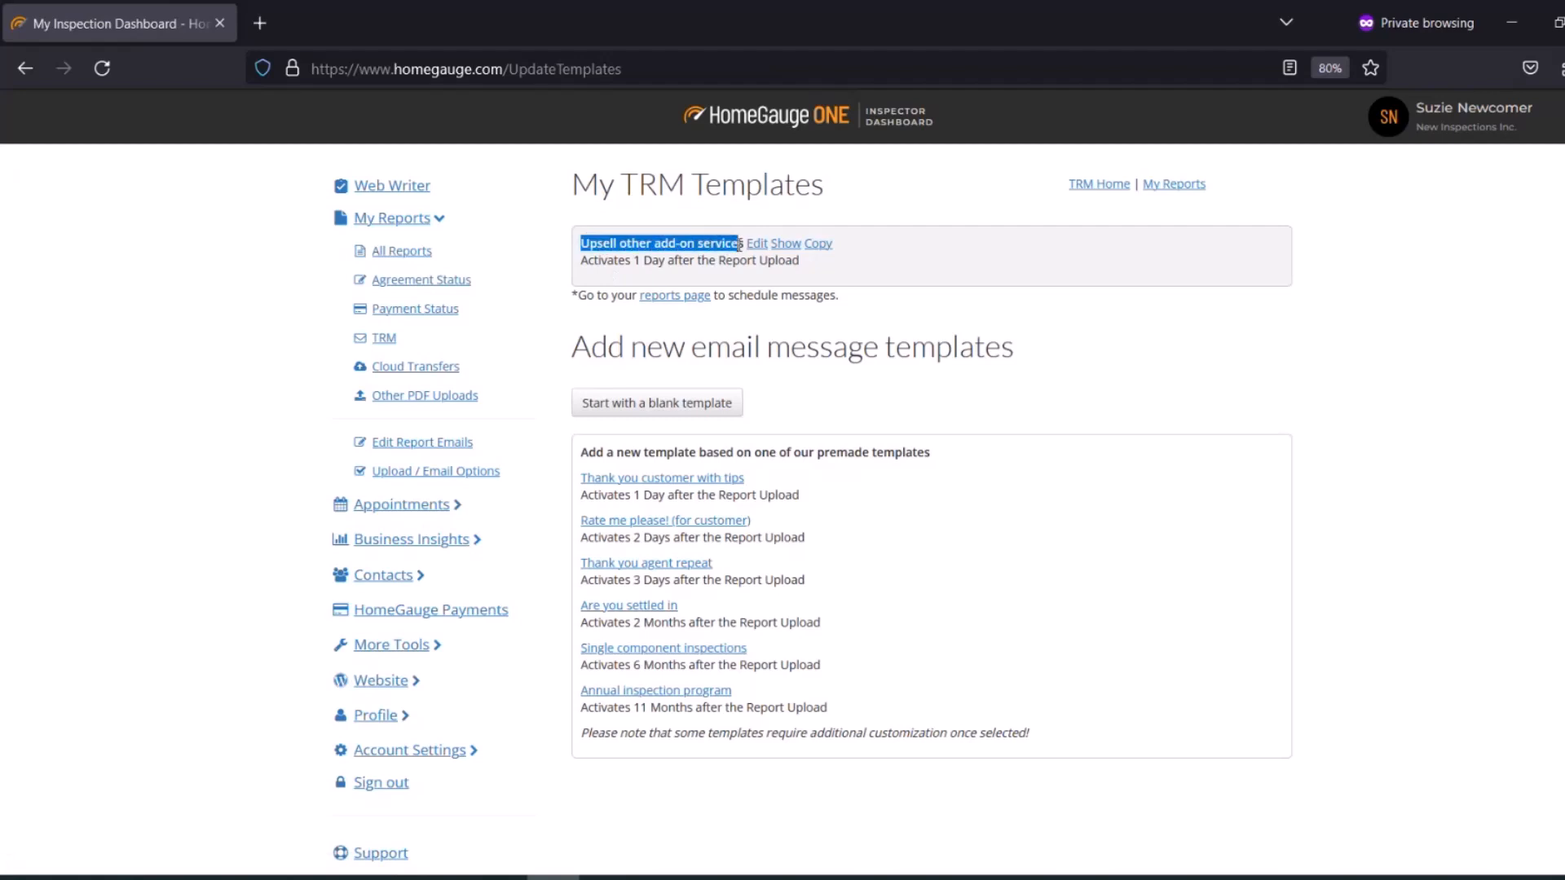
{"action": "left_click", "coordinate": [865, 274]}
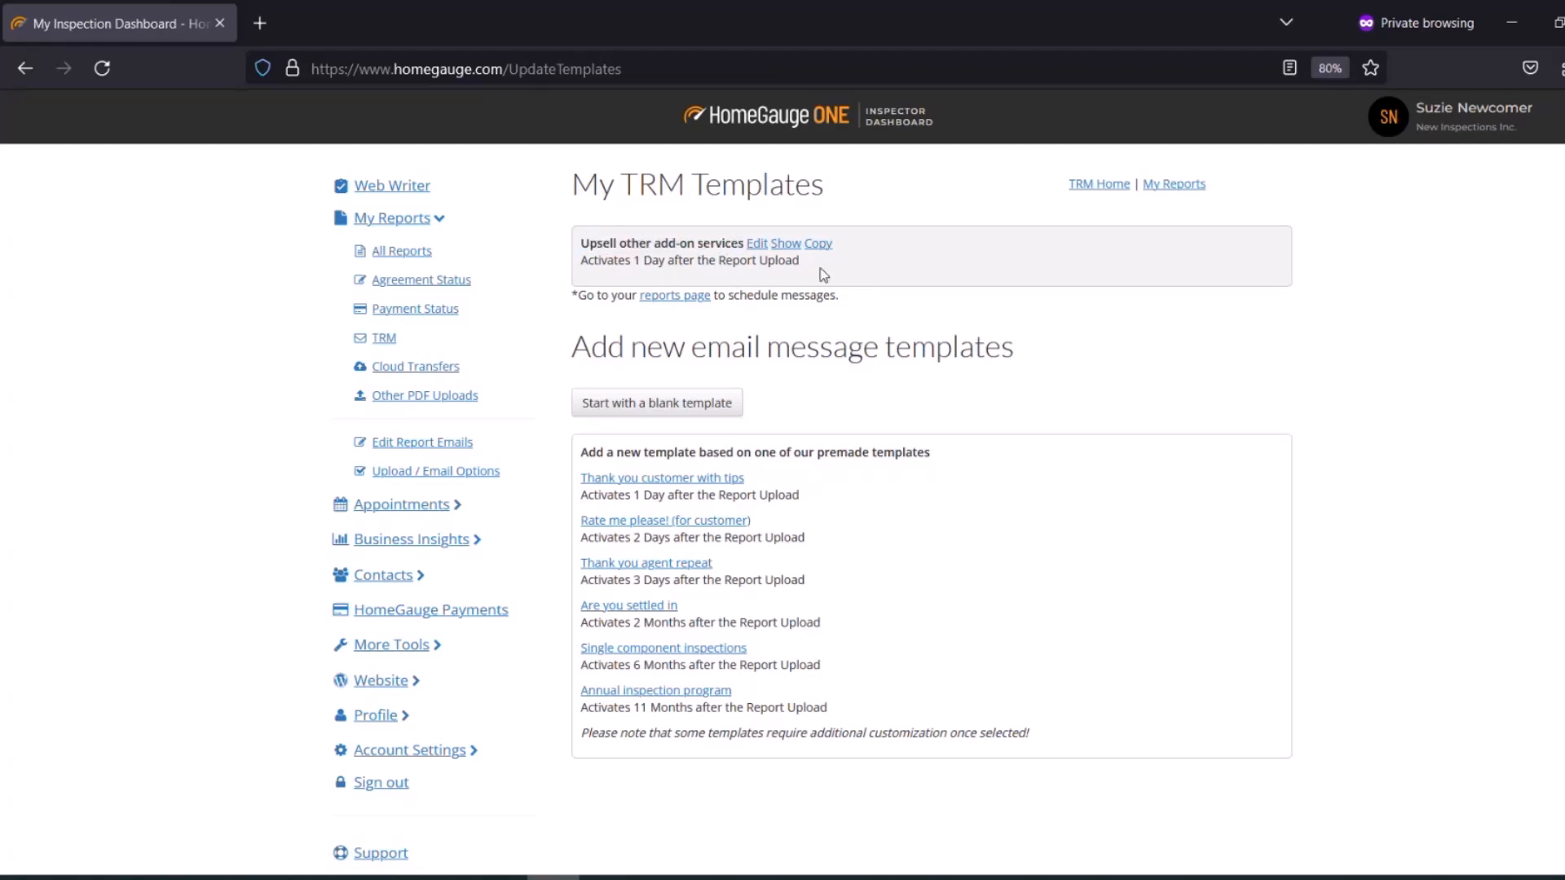
{"action": "left_click", "coordinate": [786, 245]}
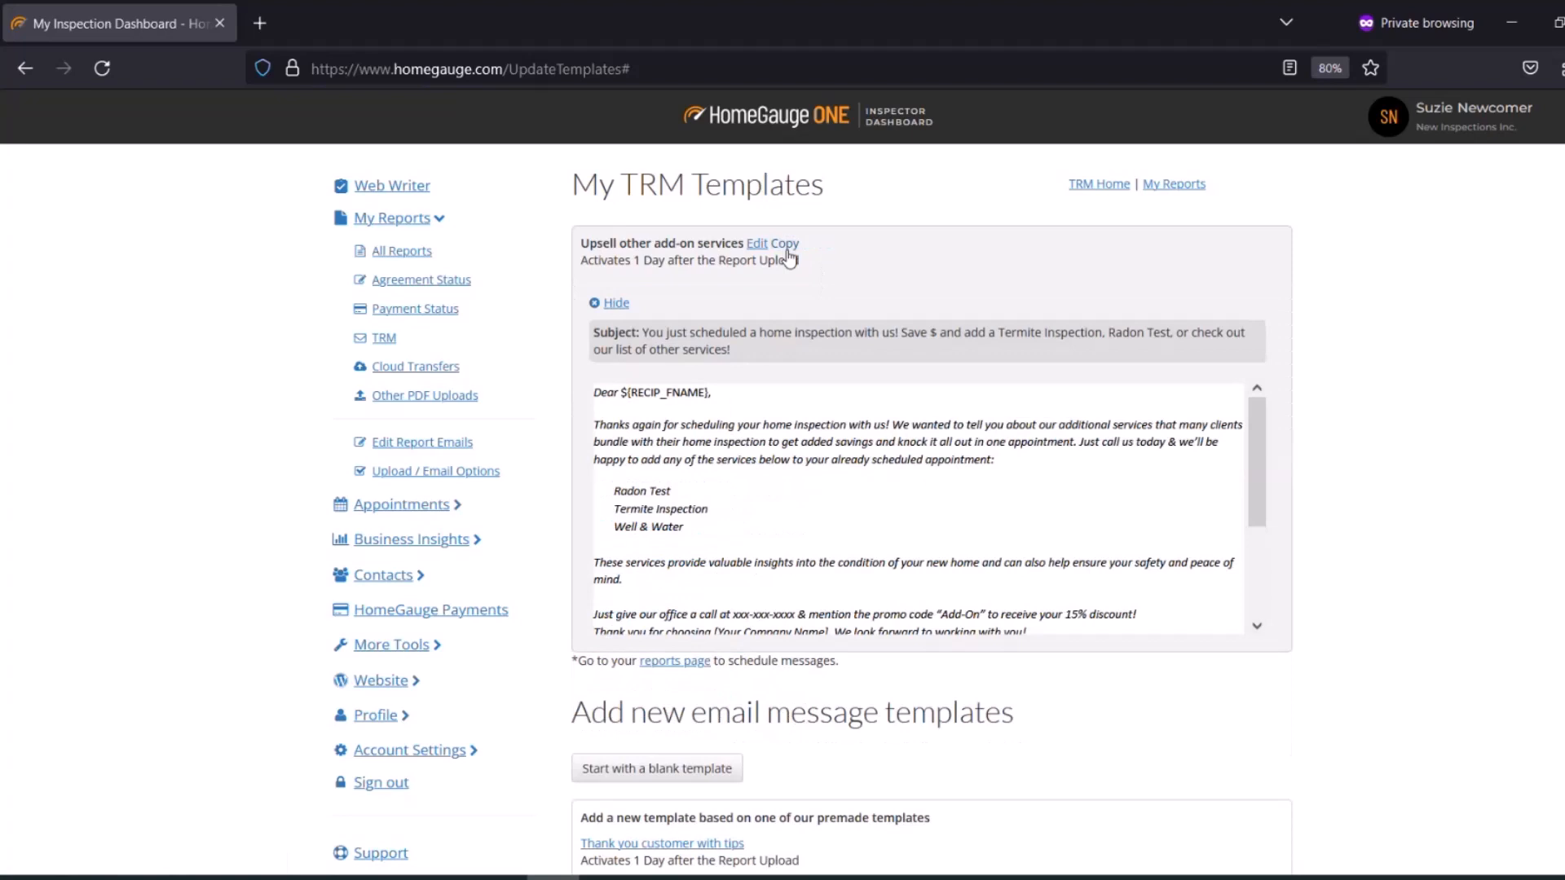
{"action": "scroll", "coordinate": [828, 497], "scroll_direction": "down", "scroll_amount": 3}
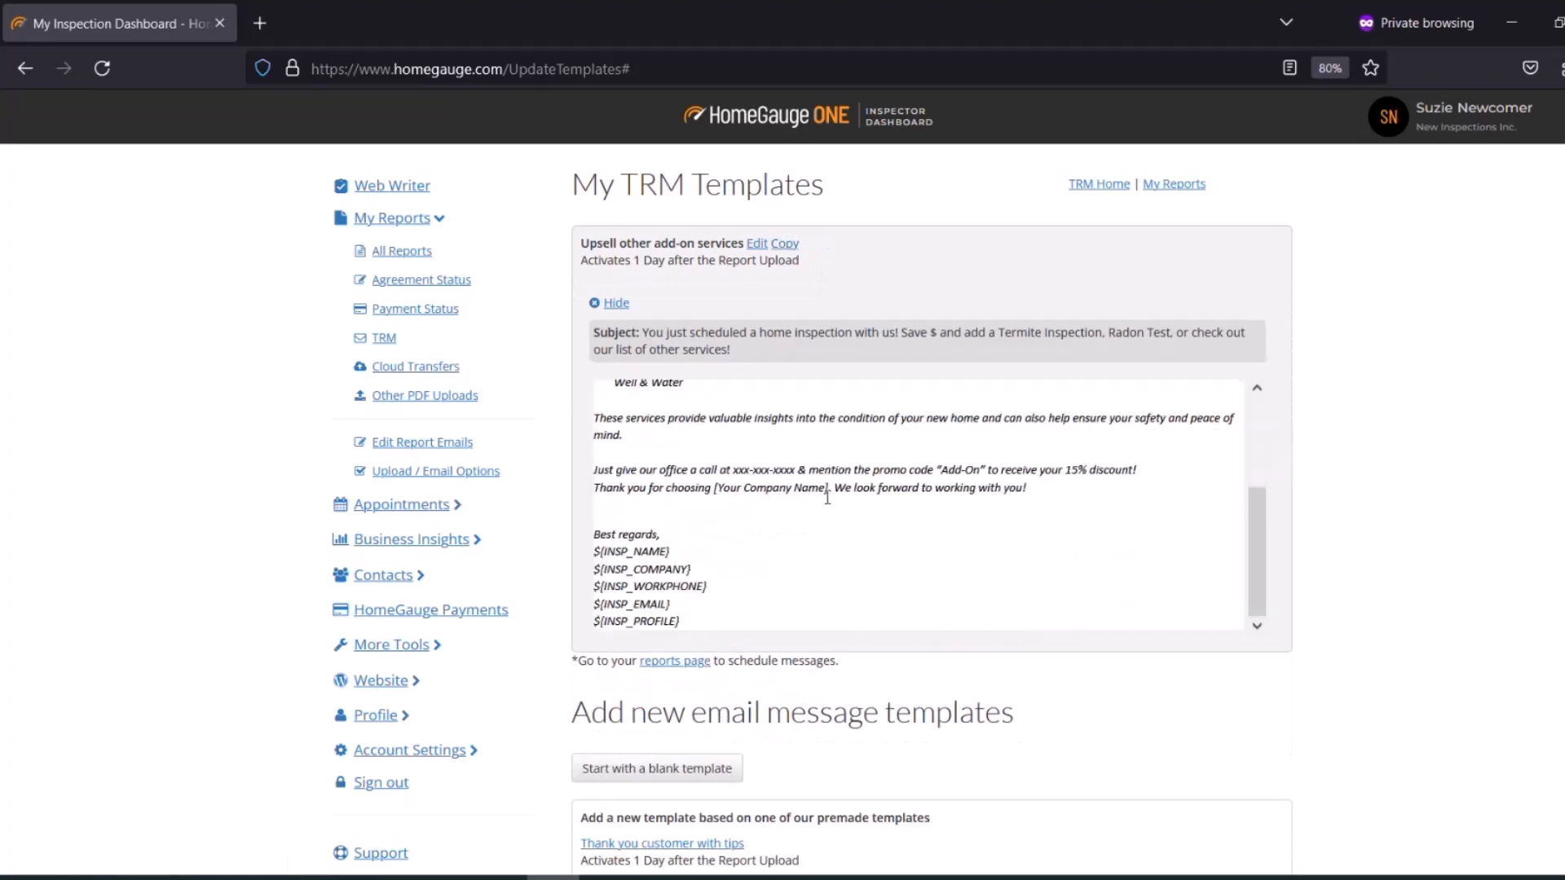
{"action": "scroll", "coordinate": [827, 498], "scroll_direction": "up", "scroll_amount": 5}
{"action": "scroll", "coordinate": [660, 520], "scroll_direction": "down", "scroll_amount": 5}
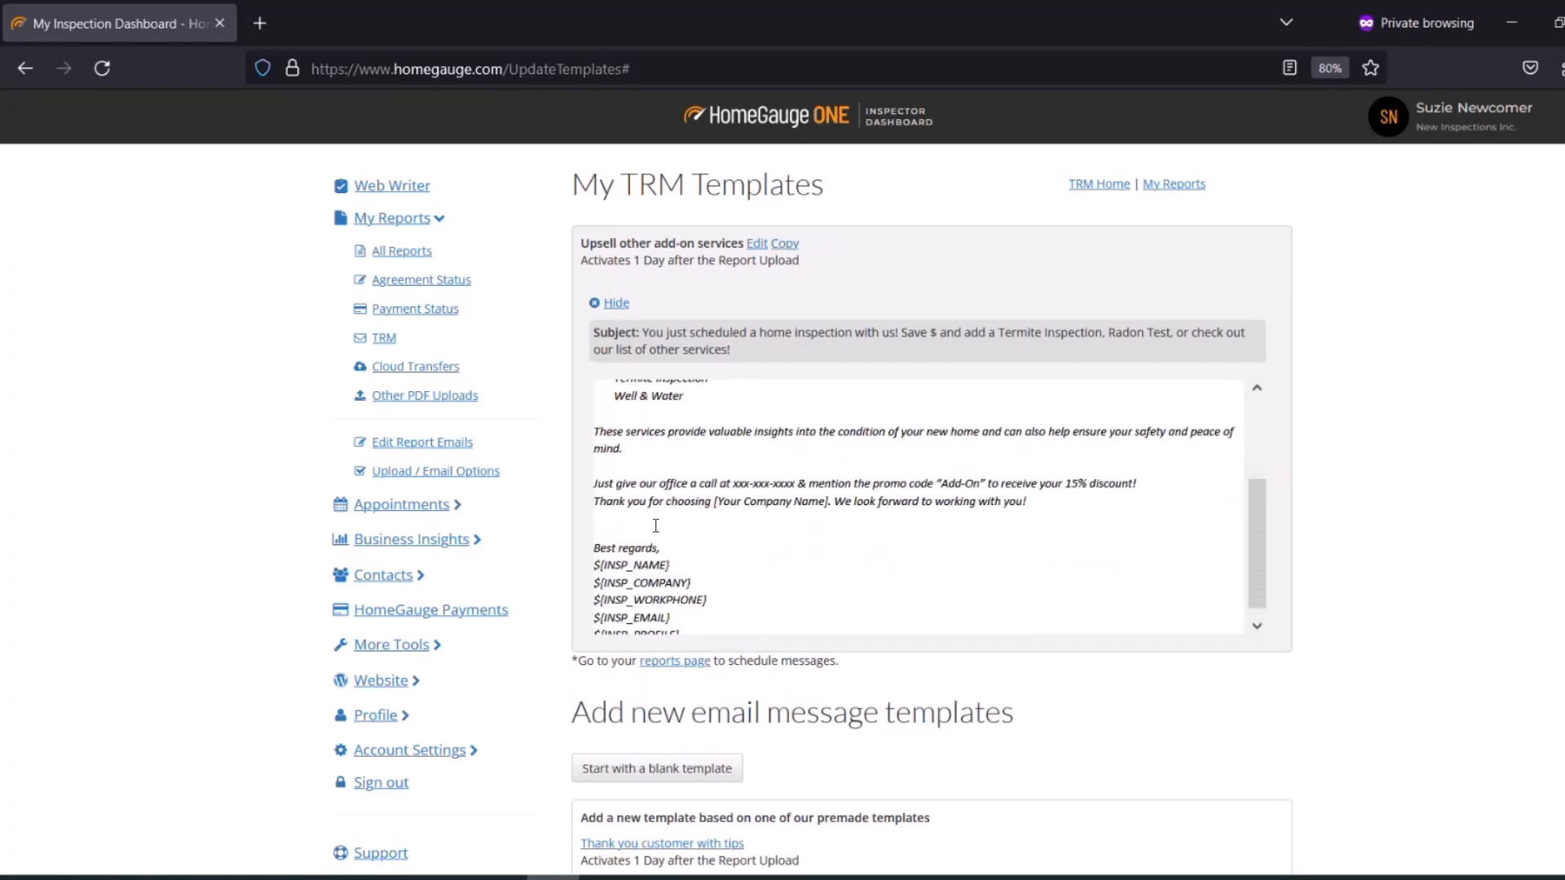
{"action": "mouse_move", "coordinate": [682, 623]}
{"action": "left_mouse_down"}
{"action": "mouse_move", "coordinate": [593, 534]}
{"action": "mouse_move", "coordinate": [593, 552]}
{"action": "left_mouse_up"}
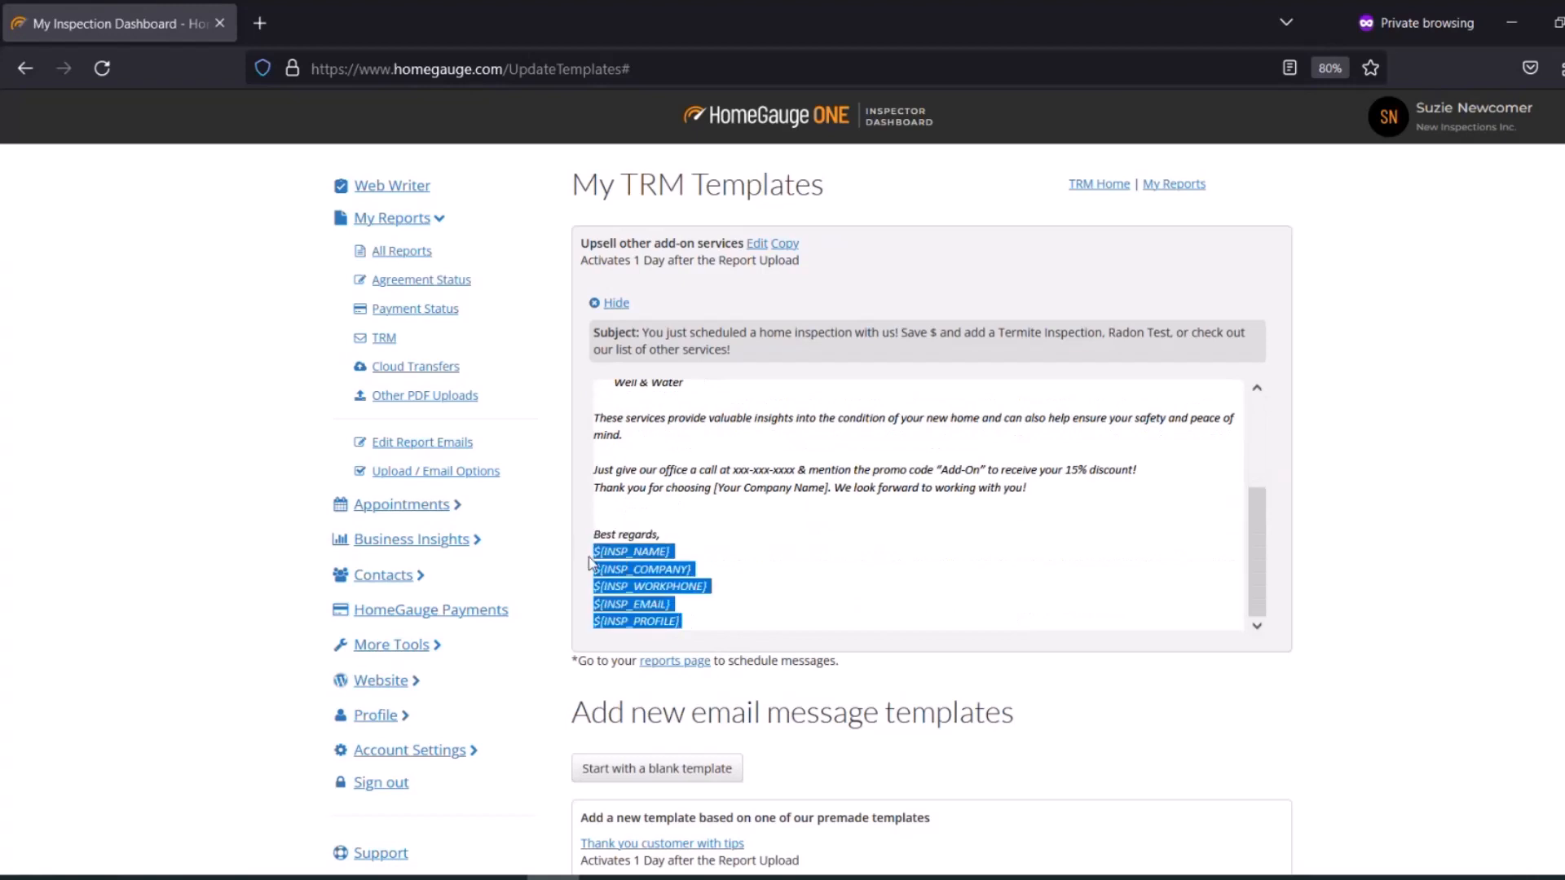
{"action": "left_click", "coordinate": [779, 566]}
{"action": "scroll", "coordinate": [694, 591], "scroll_direction": "up", "scroll_amount": 3}
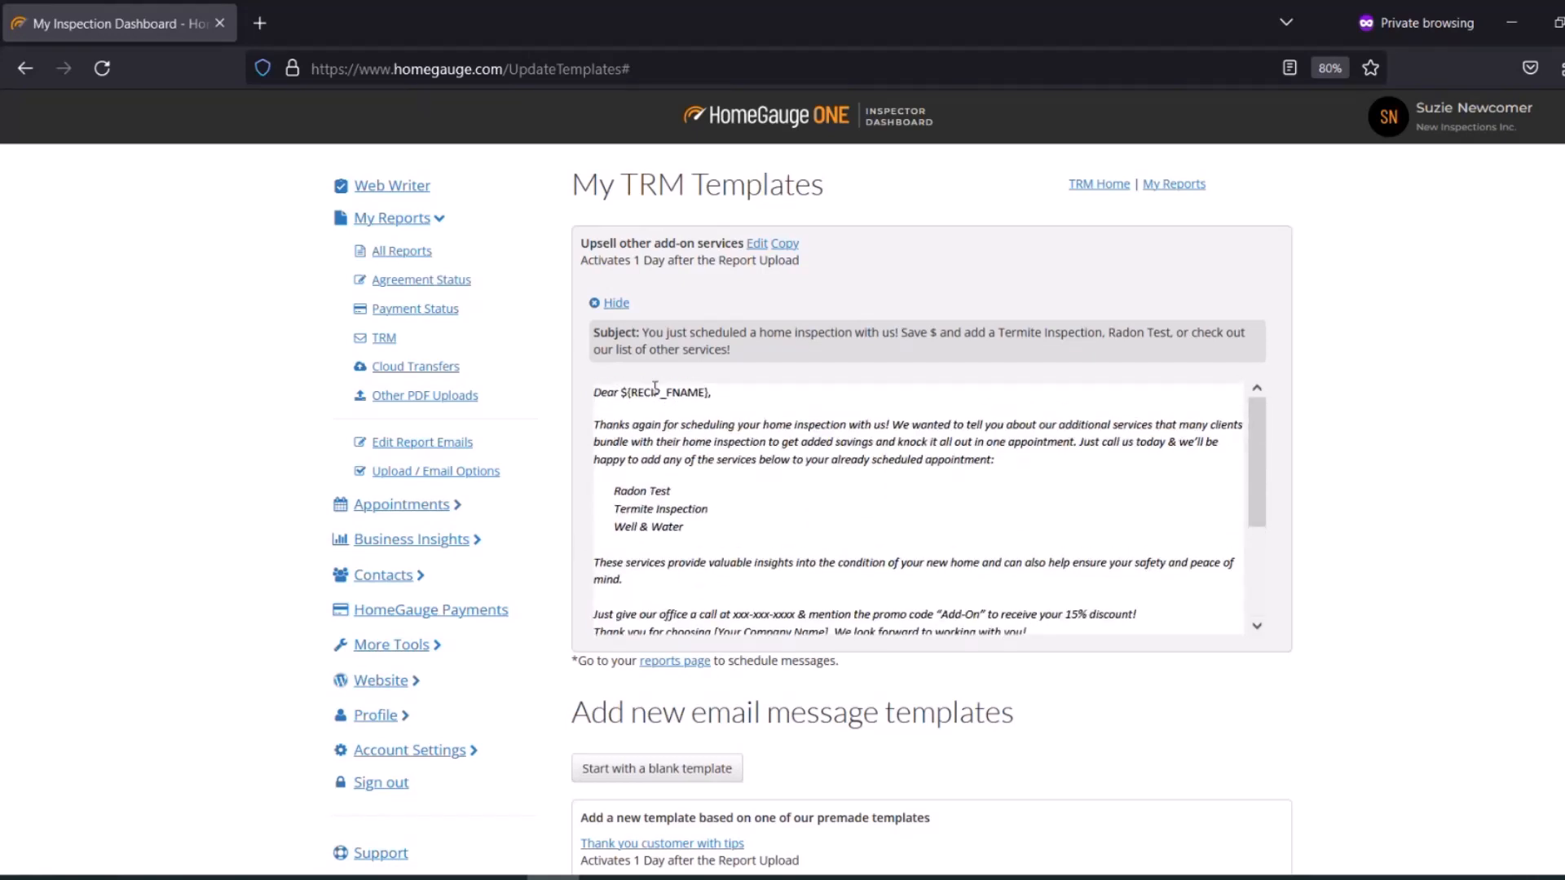
{"action": "scroll", "coordinate": [745, 596], "scroll_direction": "down", "scroll_amount": 4}
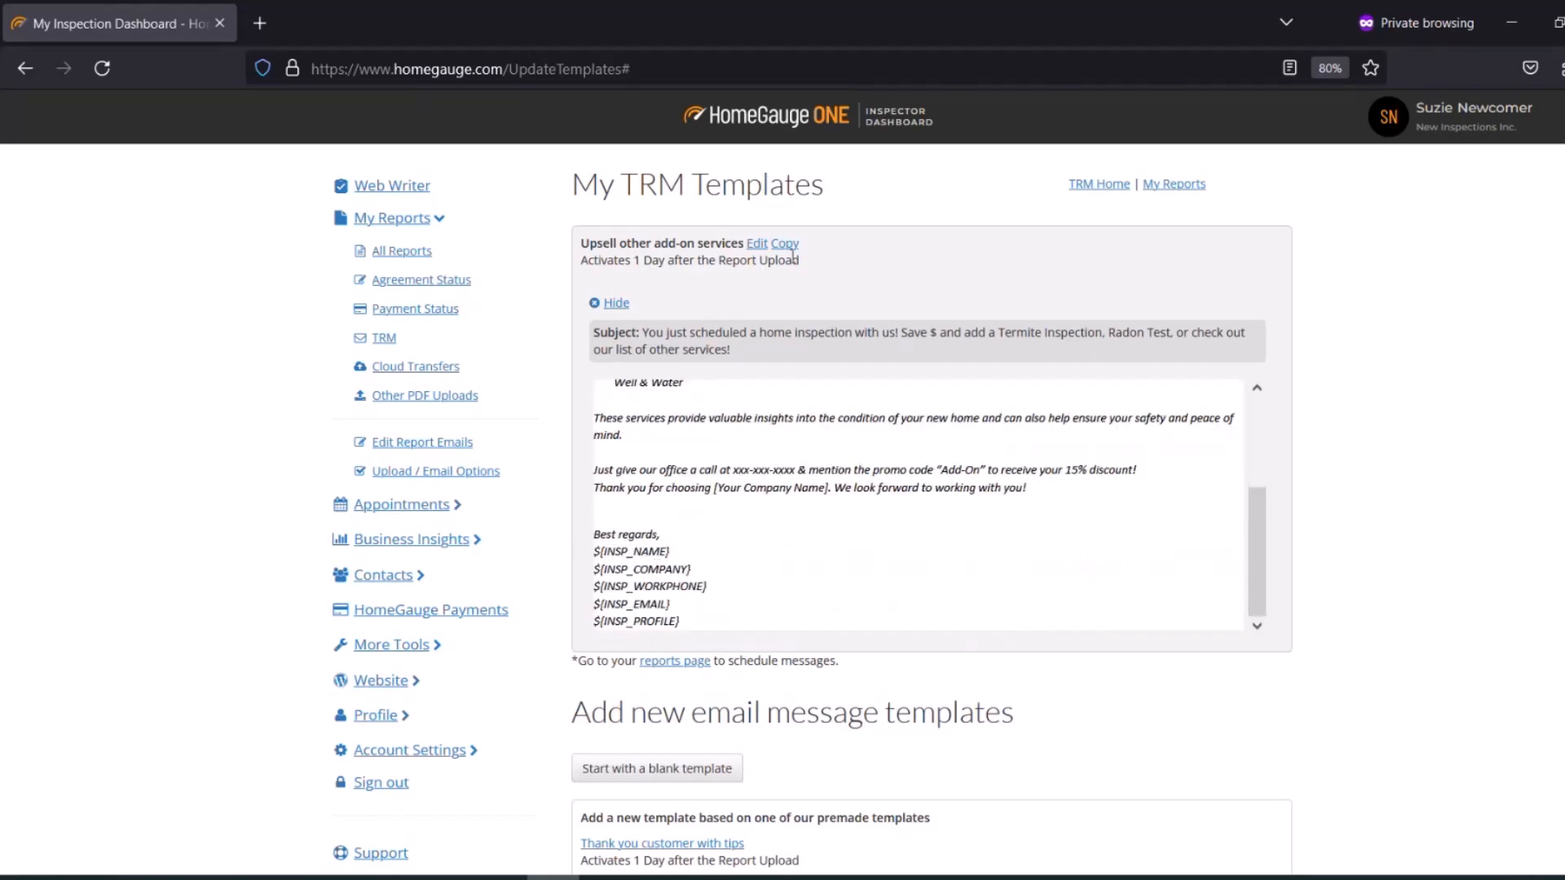
{"action": "left_click", "coordinate": [616, 302]}
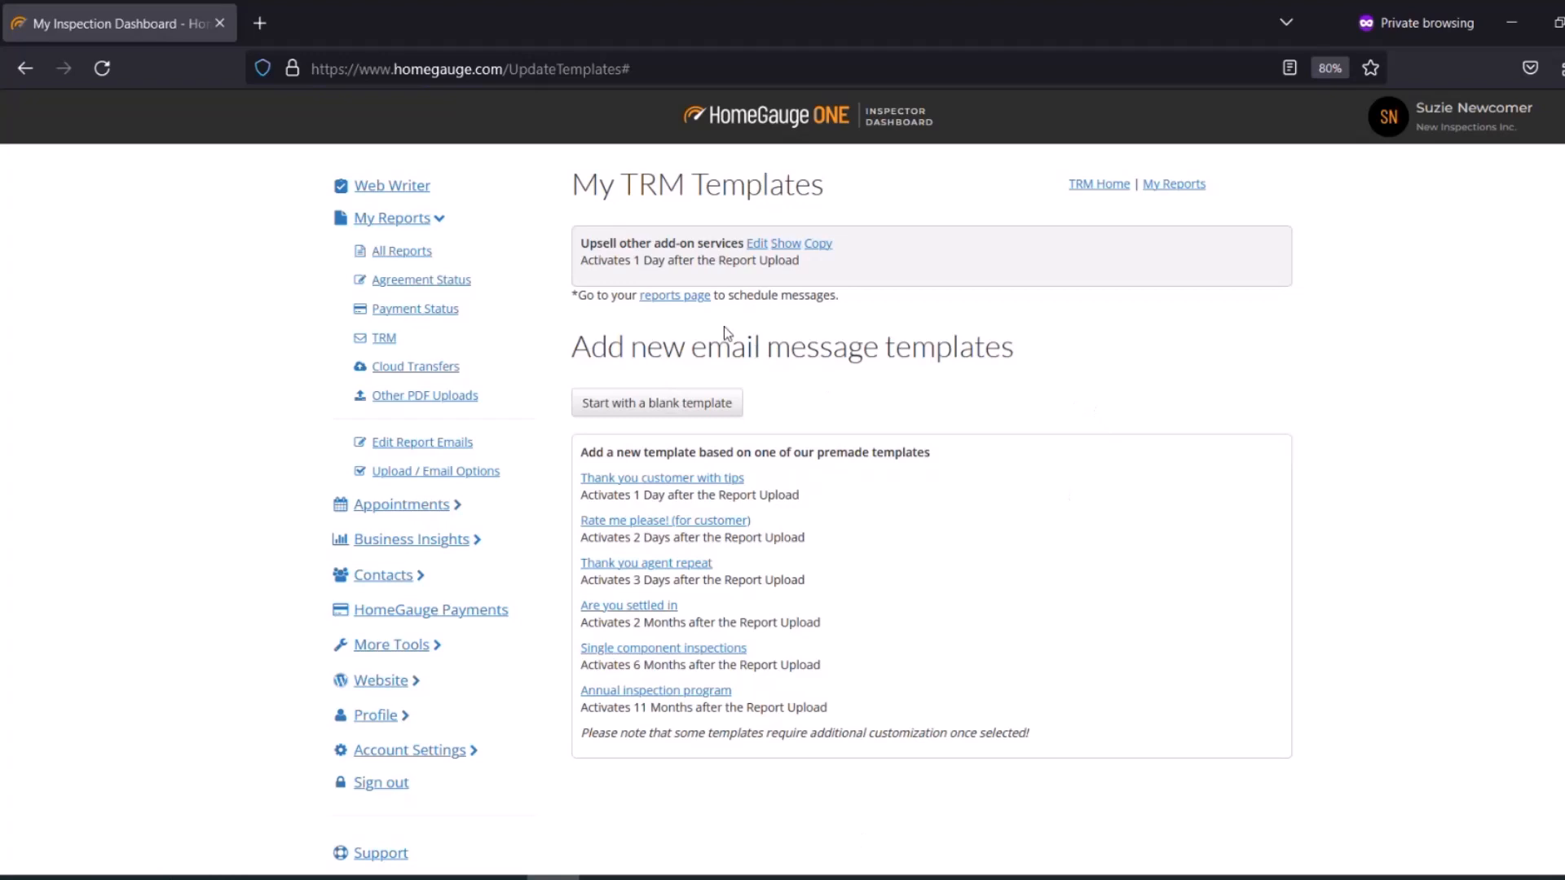
Open the Upsell other add-on services template for editing and scroll to its replacement fields.
{"action": "left_click", "coordinate": [755, 249]}
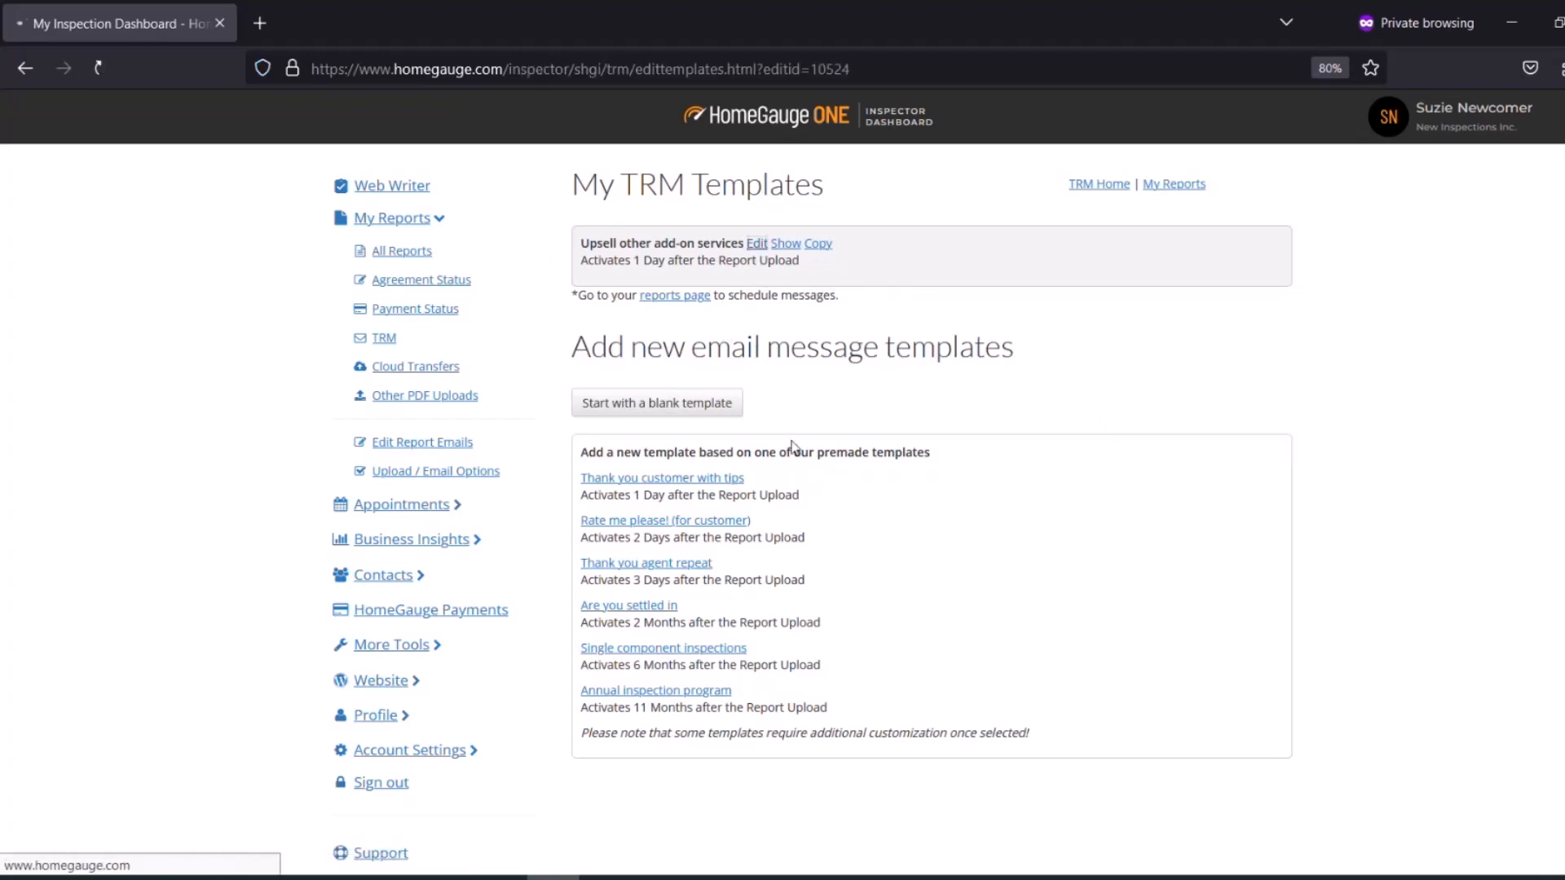
{"action": "scroll", "coordinate": [1409, 461], "scroll_direction": "down", "scroll_amount": 5}
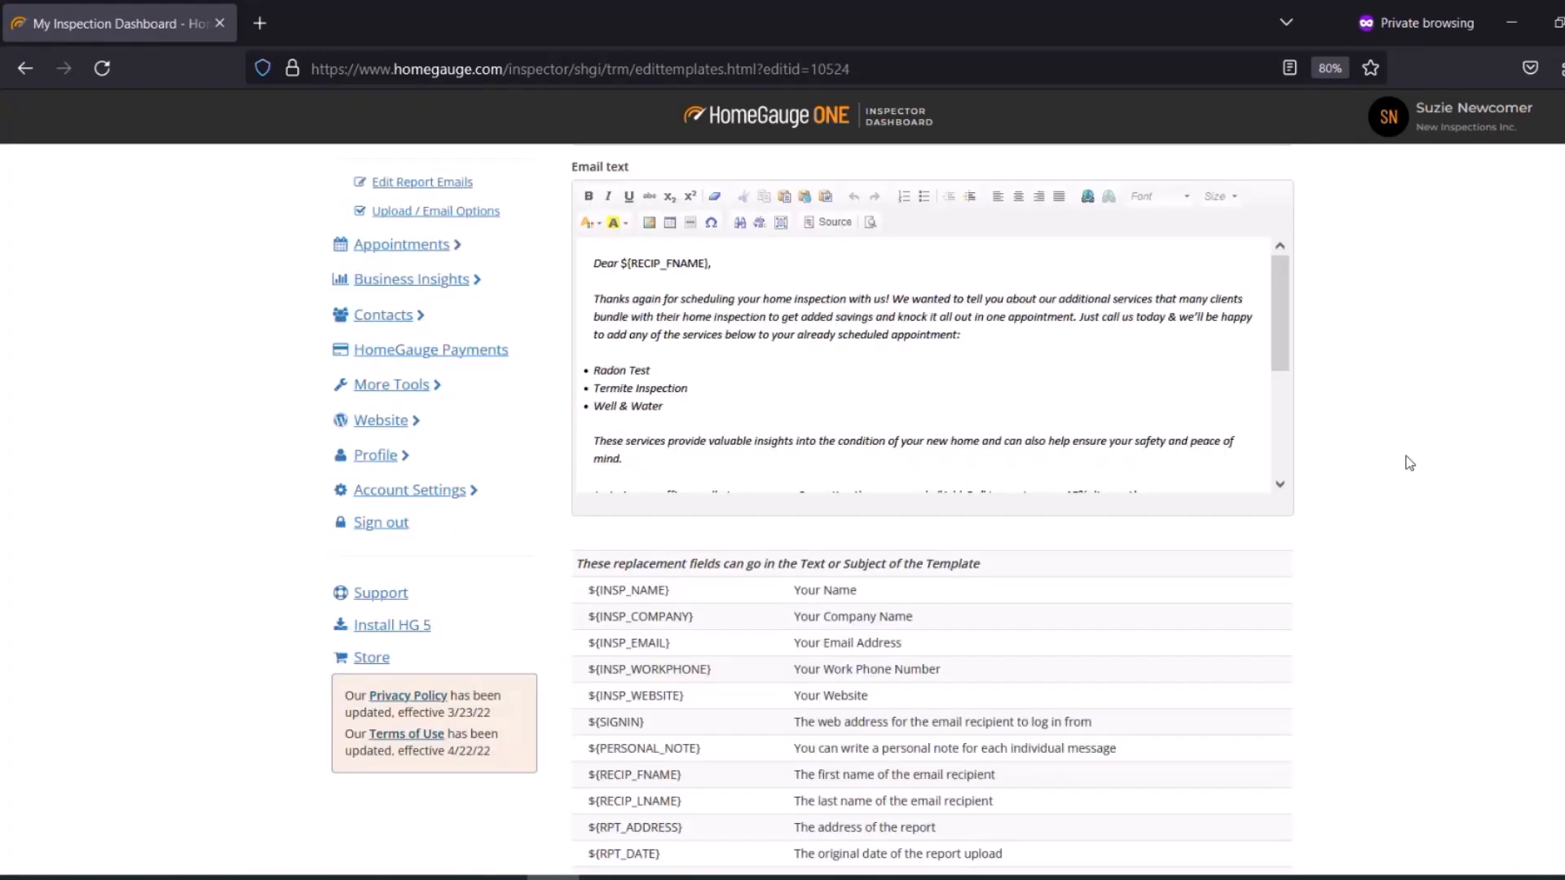
{"action": "scroll", "coordinate": [1059, 447], "scroll_direction": "down", "scroll_amount": 2}
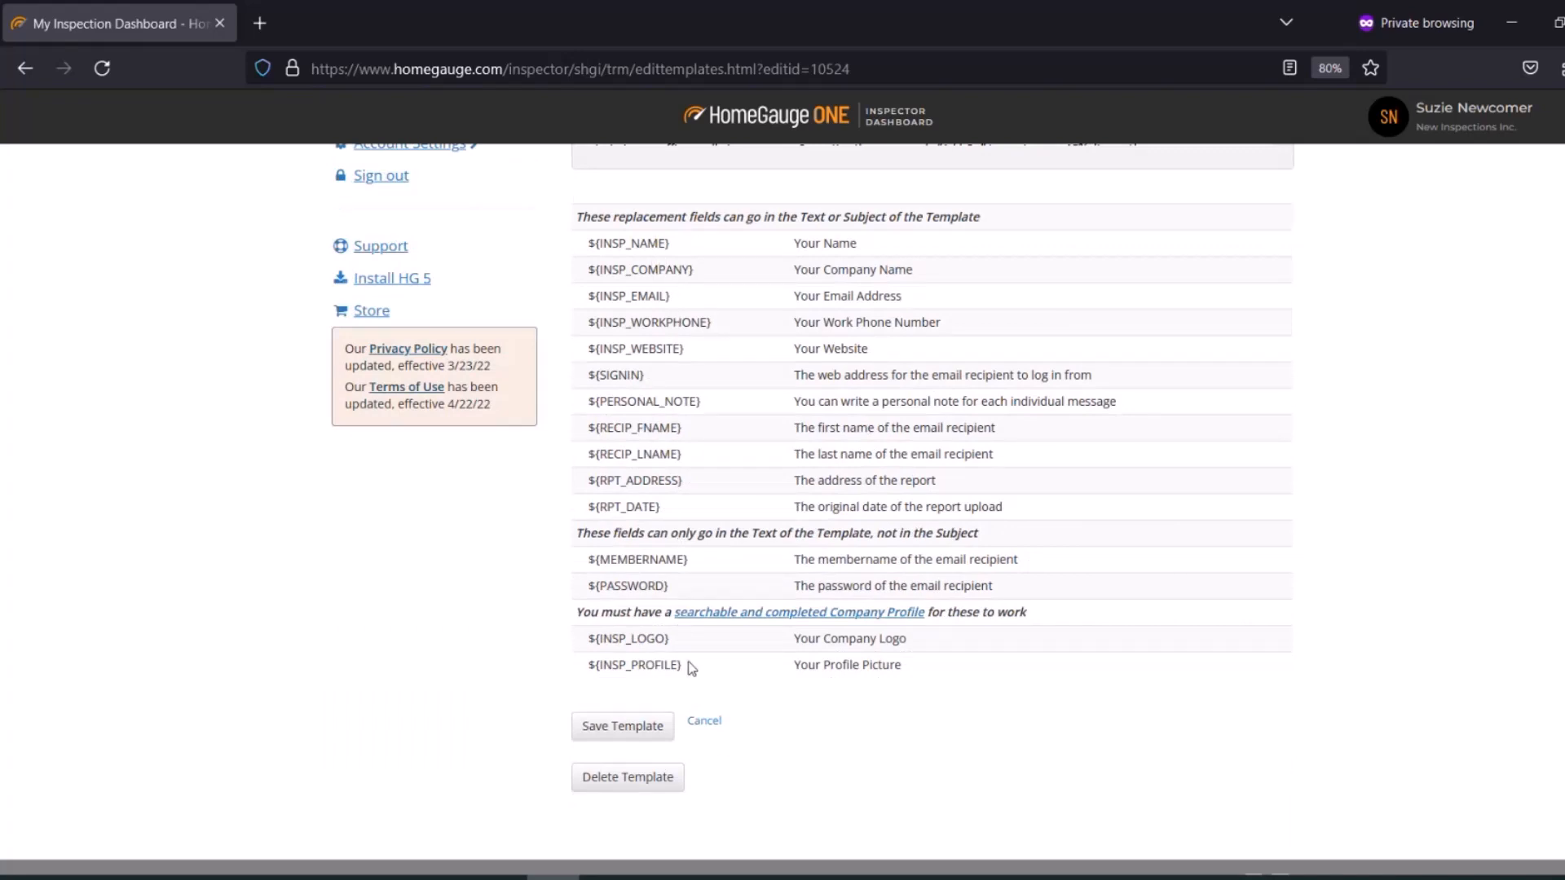
Copy the ${INSP_LOGO} replacement field from the table.
{"action": "triple_click", "coordinate": [619, 645]}
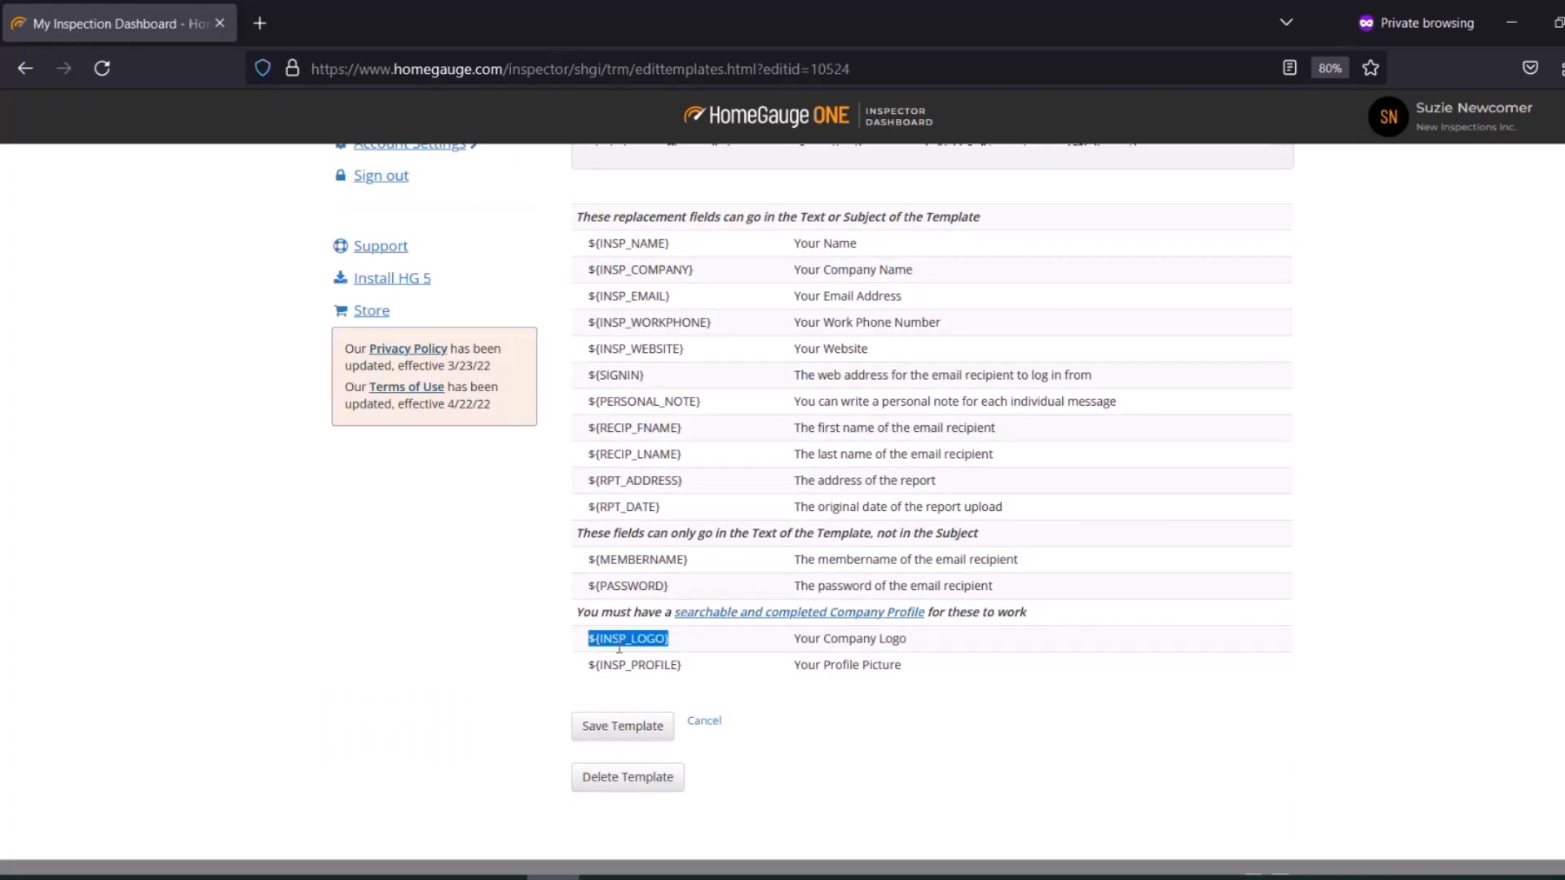
{"action": "left_click", "coordinate": [670, 648]}
{"action": "left_click_drag", "start_coordinate": [672, 643], "coordinate": [589, 644]}
{"action": "right_click", "coordinate": [589, 644]}
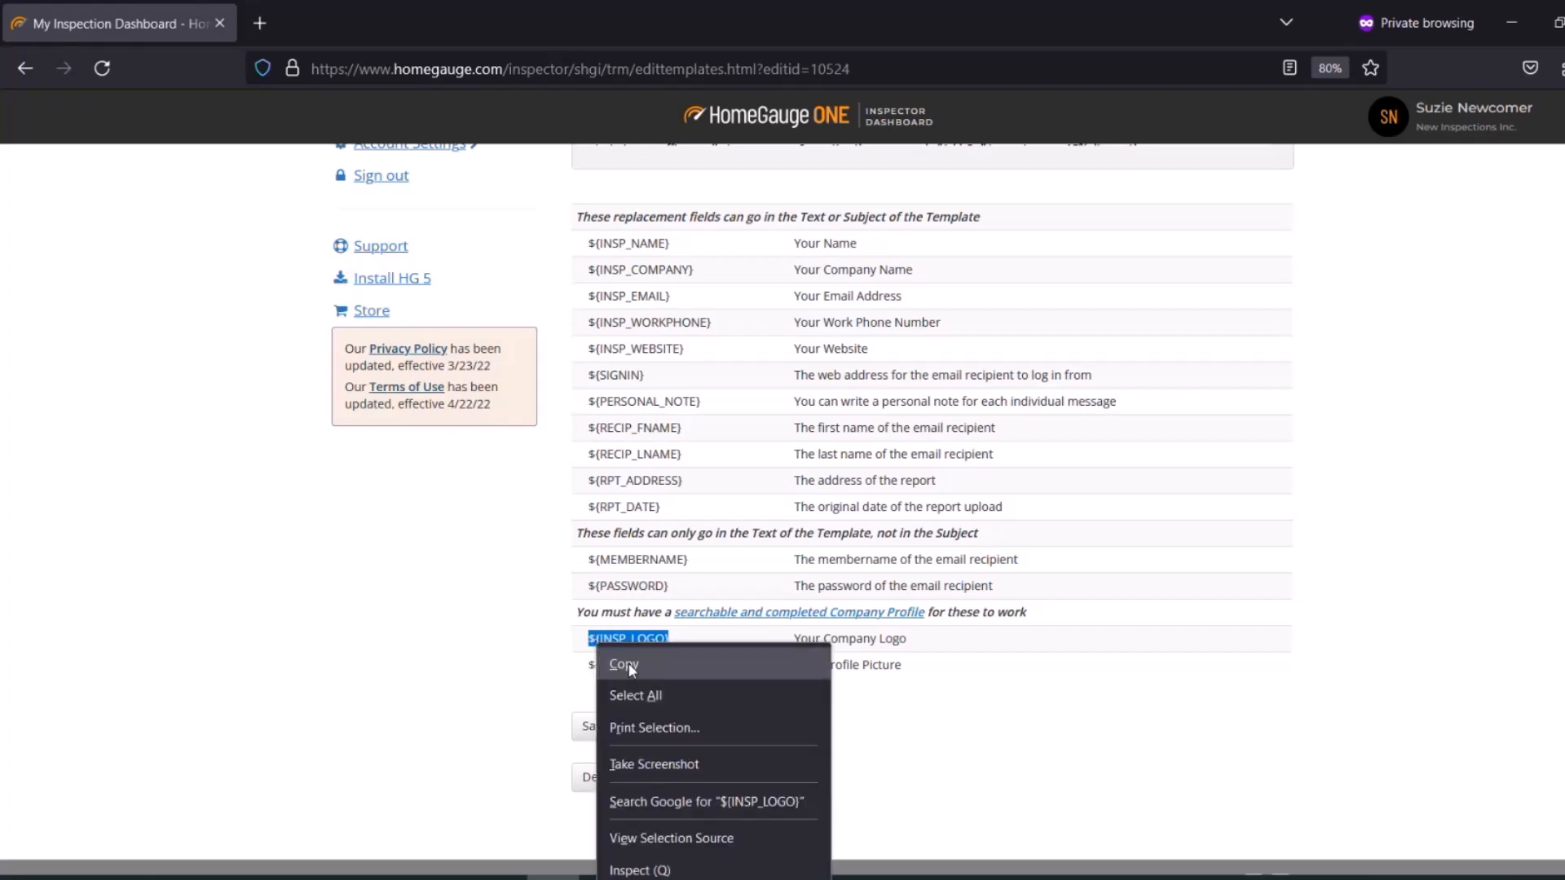
{"action": "left_click", "coordinate": [633, 670]}
{"action": "scroll", "coordinate": [1062, 685], "scroll_direction": "up", "scroll_amount": 8}
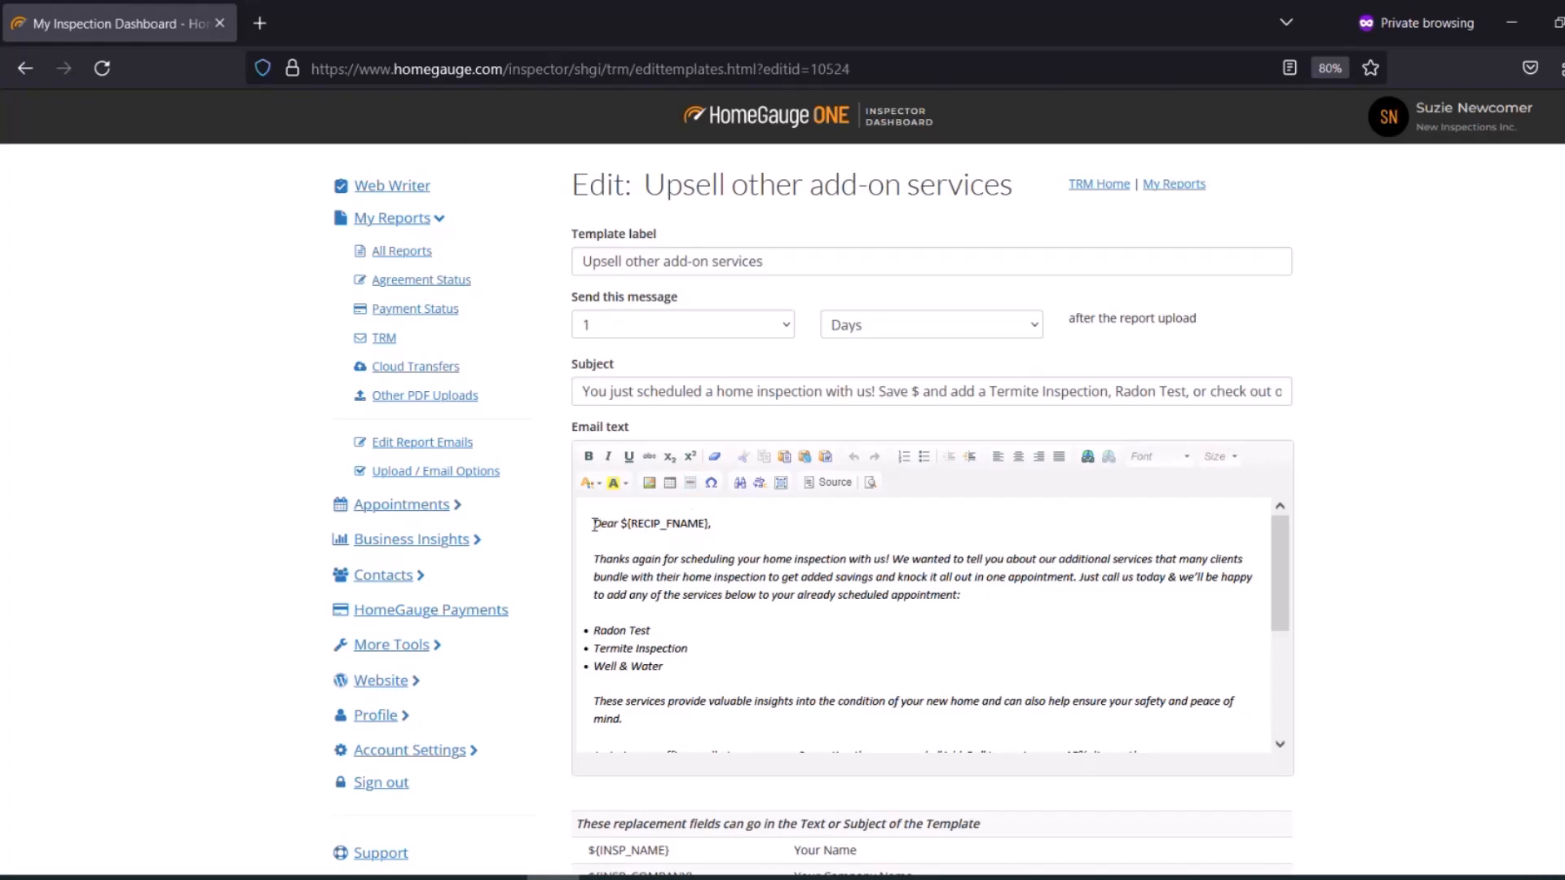
Paste ${INSP_LOGO} on a new top line above 'Dear' and save the Upsell template.
{"action": "left_click", "coordinate": [593, 525]}
{"action": "key", "text": "Return"}
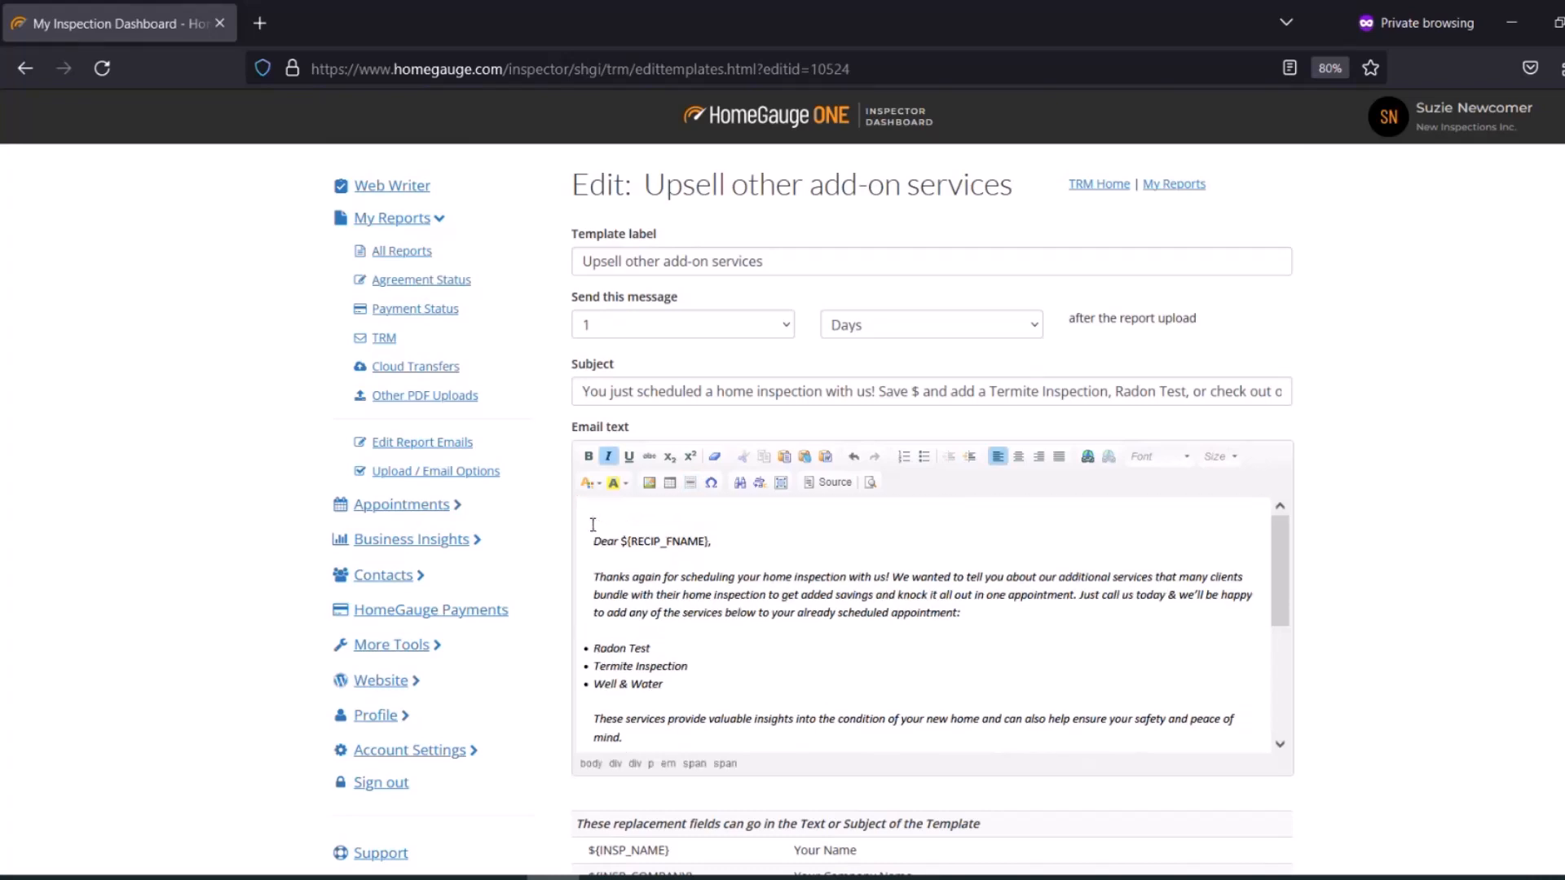
{"action": "left_click", "coordinate": [598, 519]}
{"action": "key", "text": "ctrl+v"}
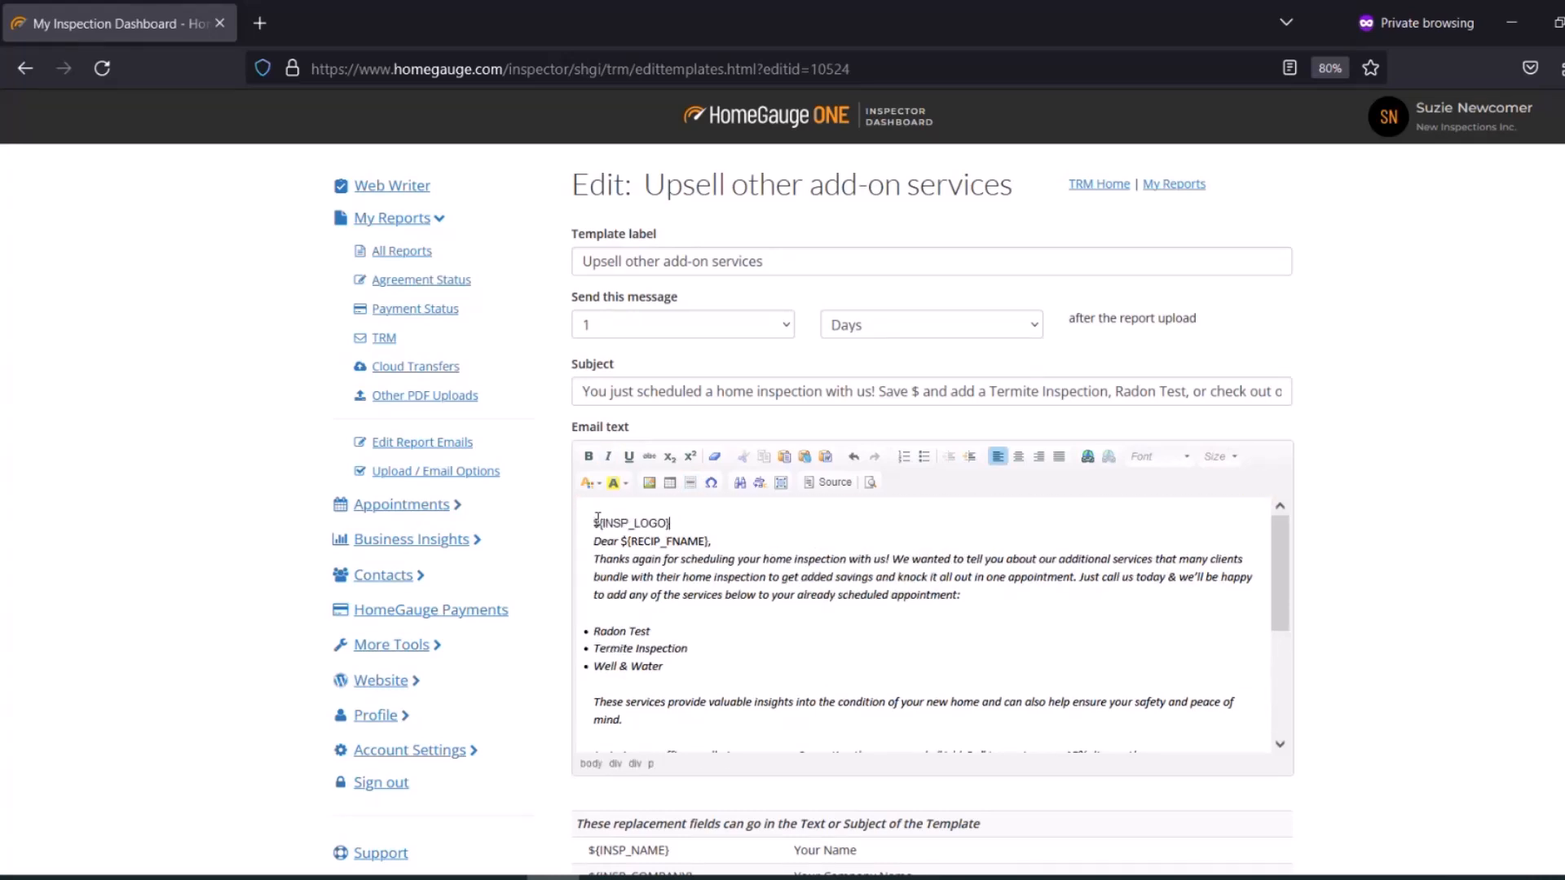
{"action": "key", "text": "Return"}
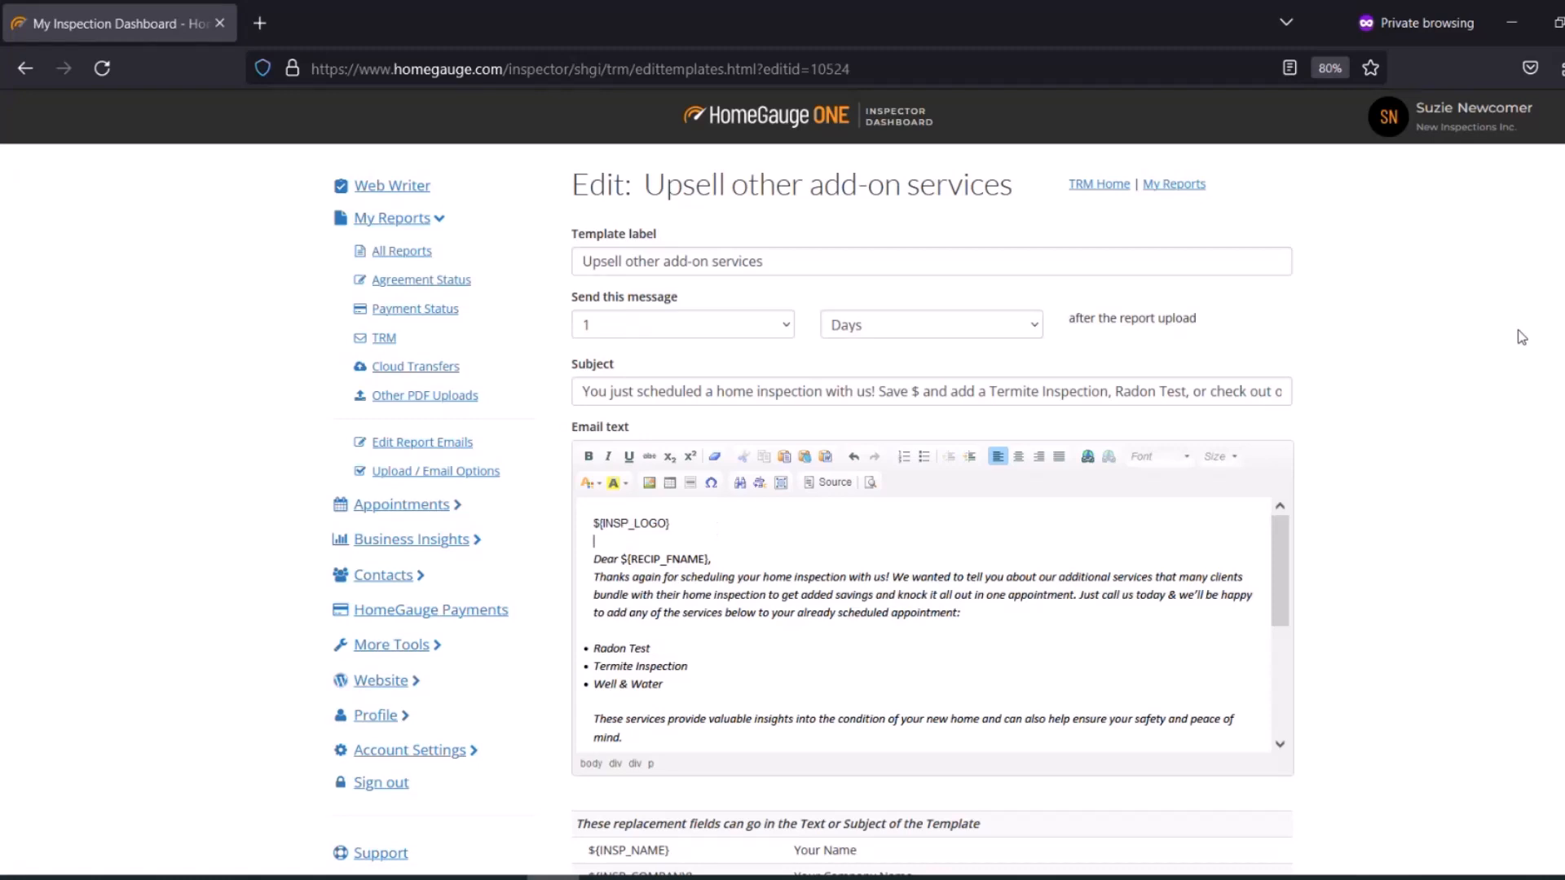
{"action": "scroll", "coordinate": [1515, 359], "scroll_direction": "down", "scroll_amount": 5}
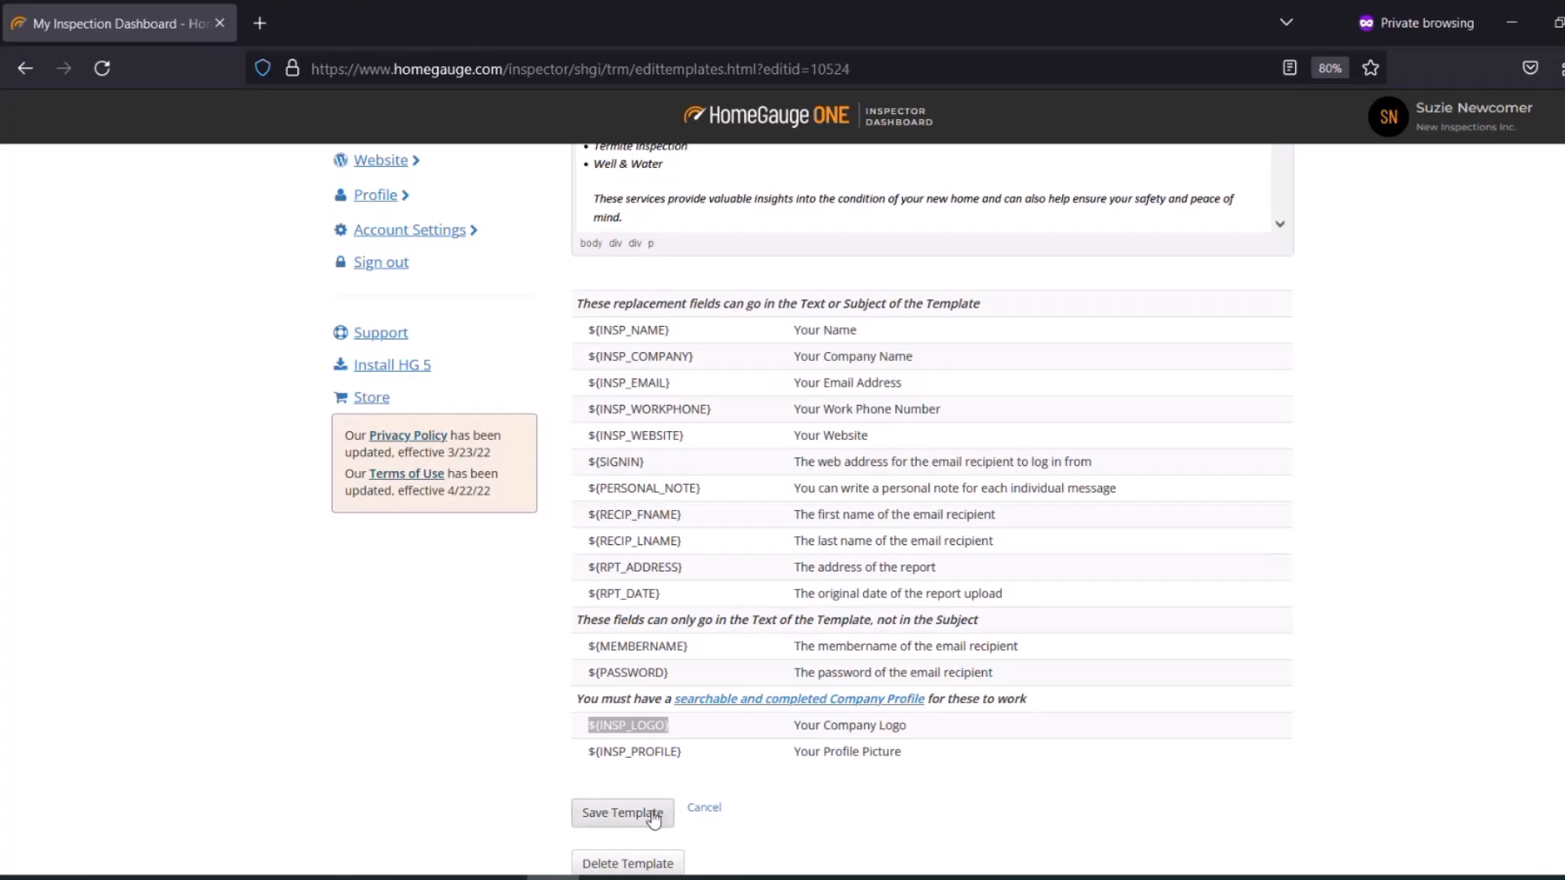
{"action": "left_click", "coordinate": [609, 815]}
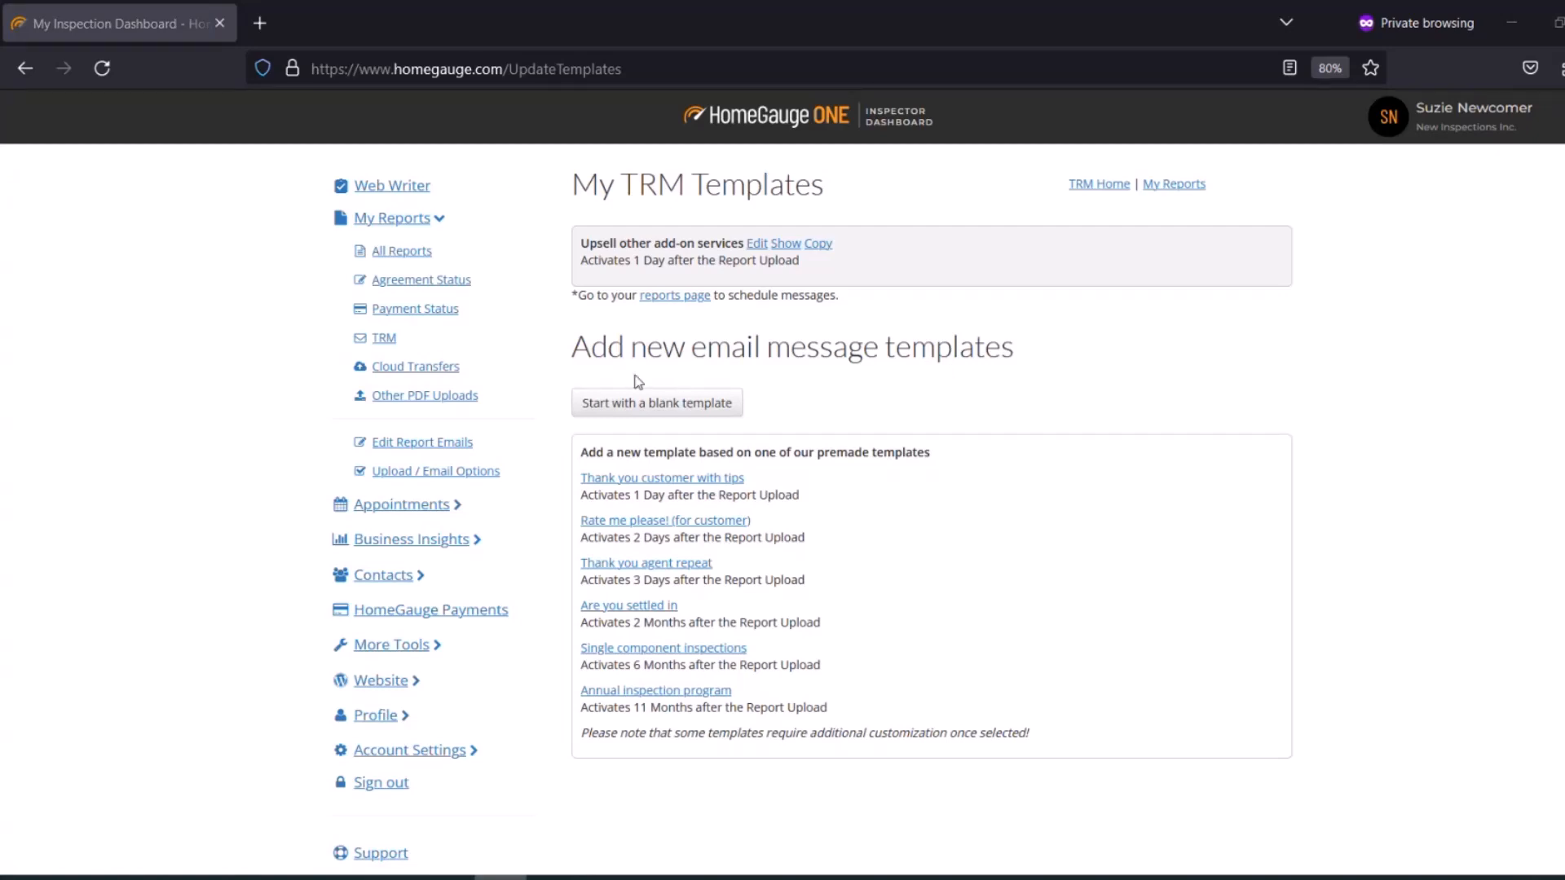
Open Appointments > Inspection Services and start a New Service.
{"action": "left_click", "coordinate": [401, 504]}
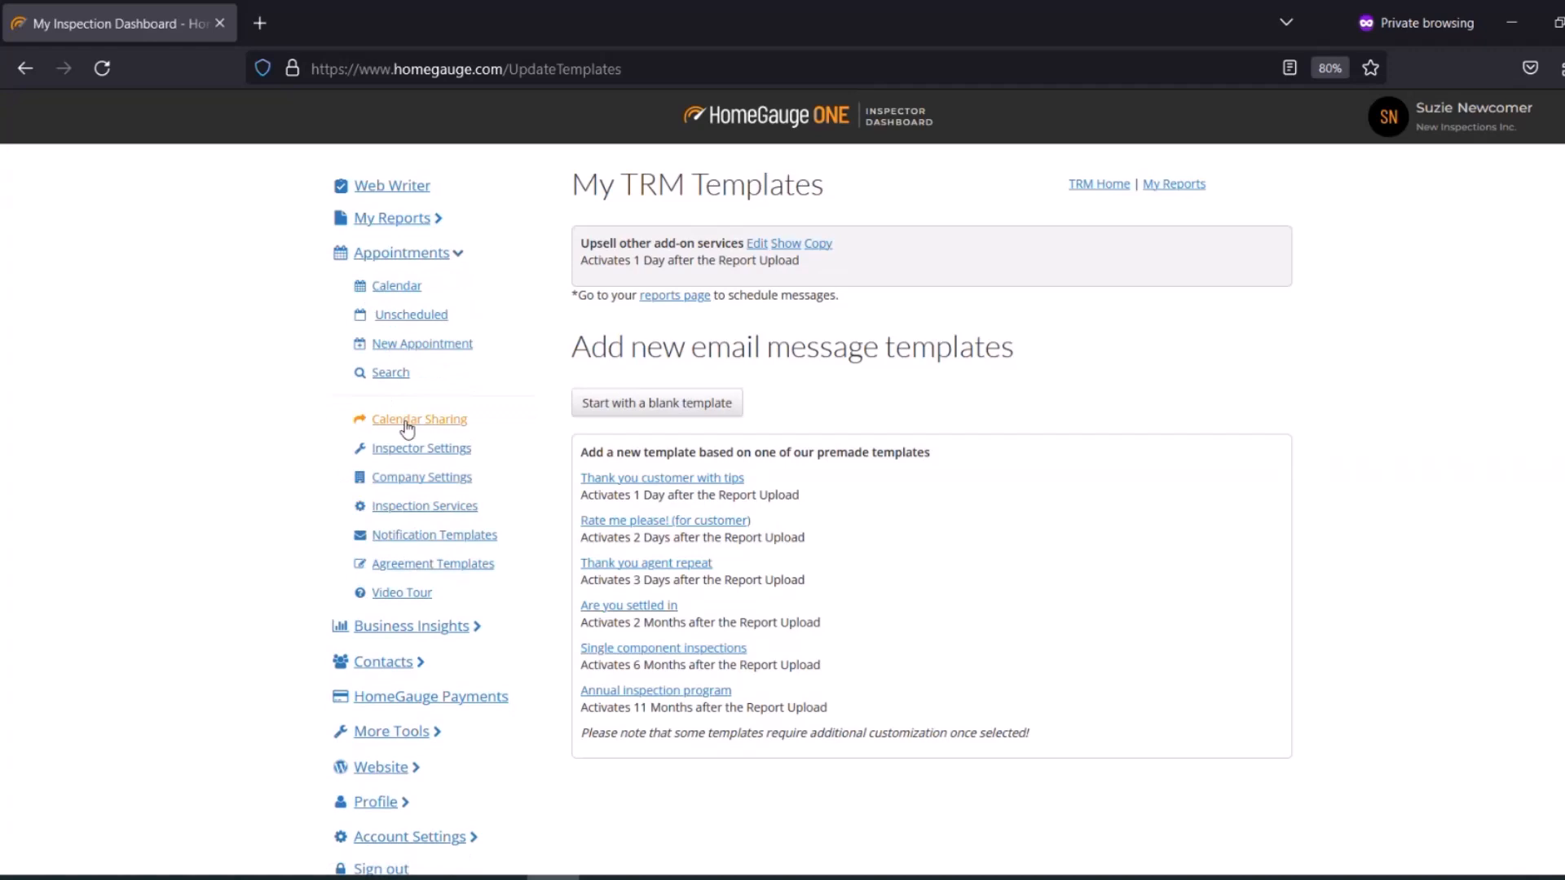
{"action": "left_click", "coordinate": [424, 507]}
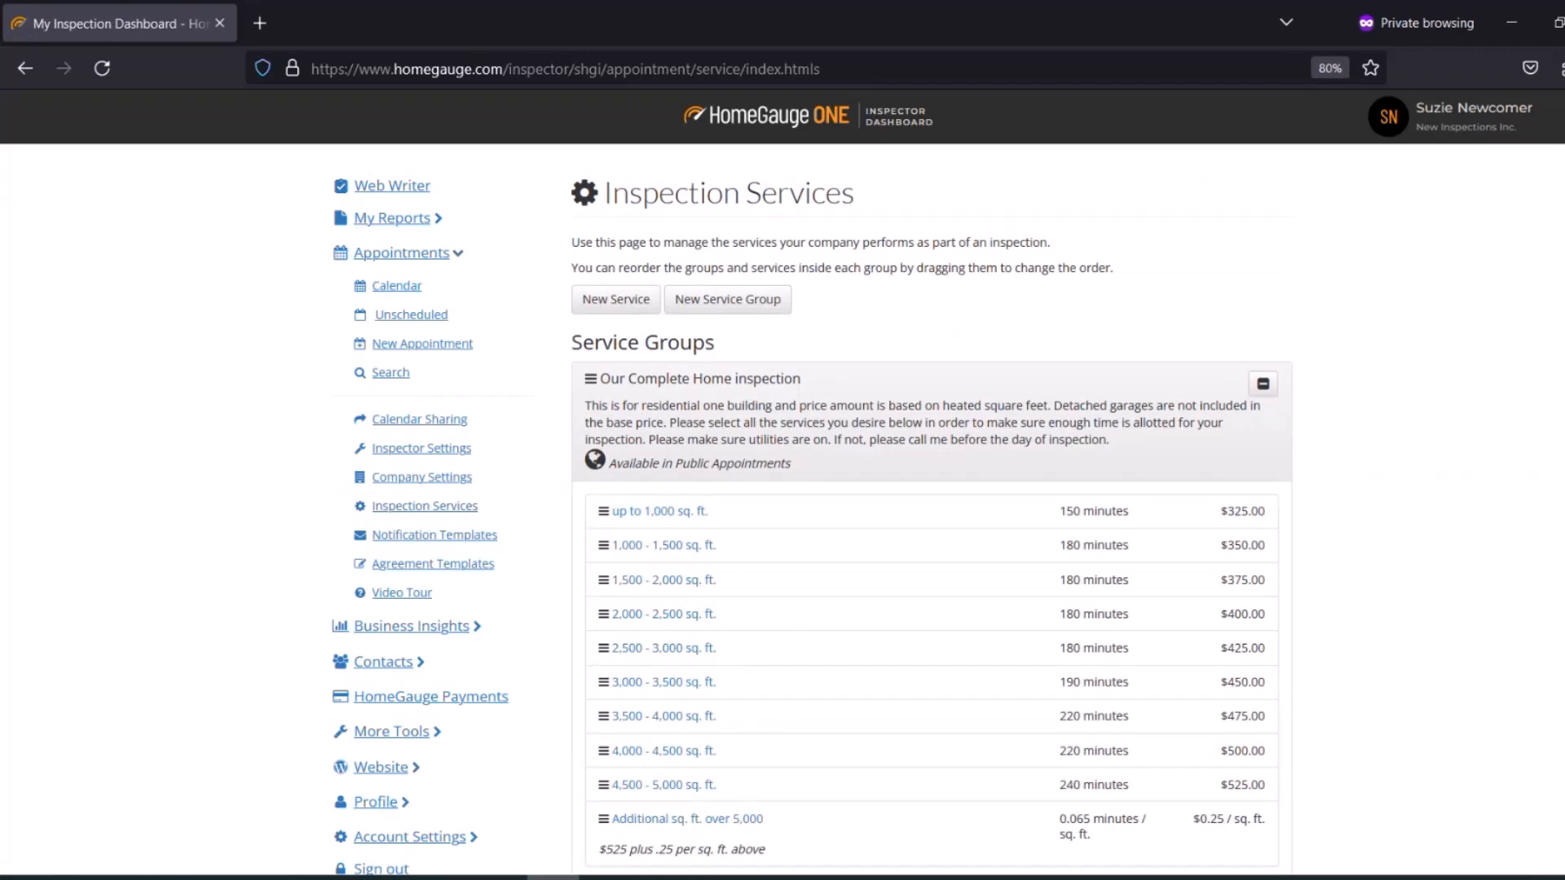
{"action": "left_click", "coordinate": [596, 313]}
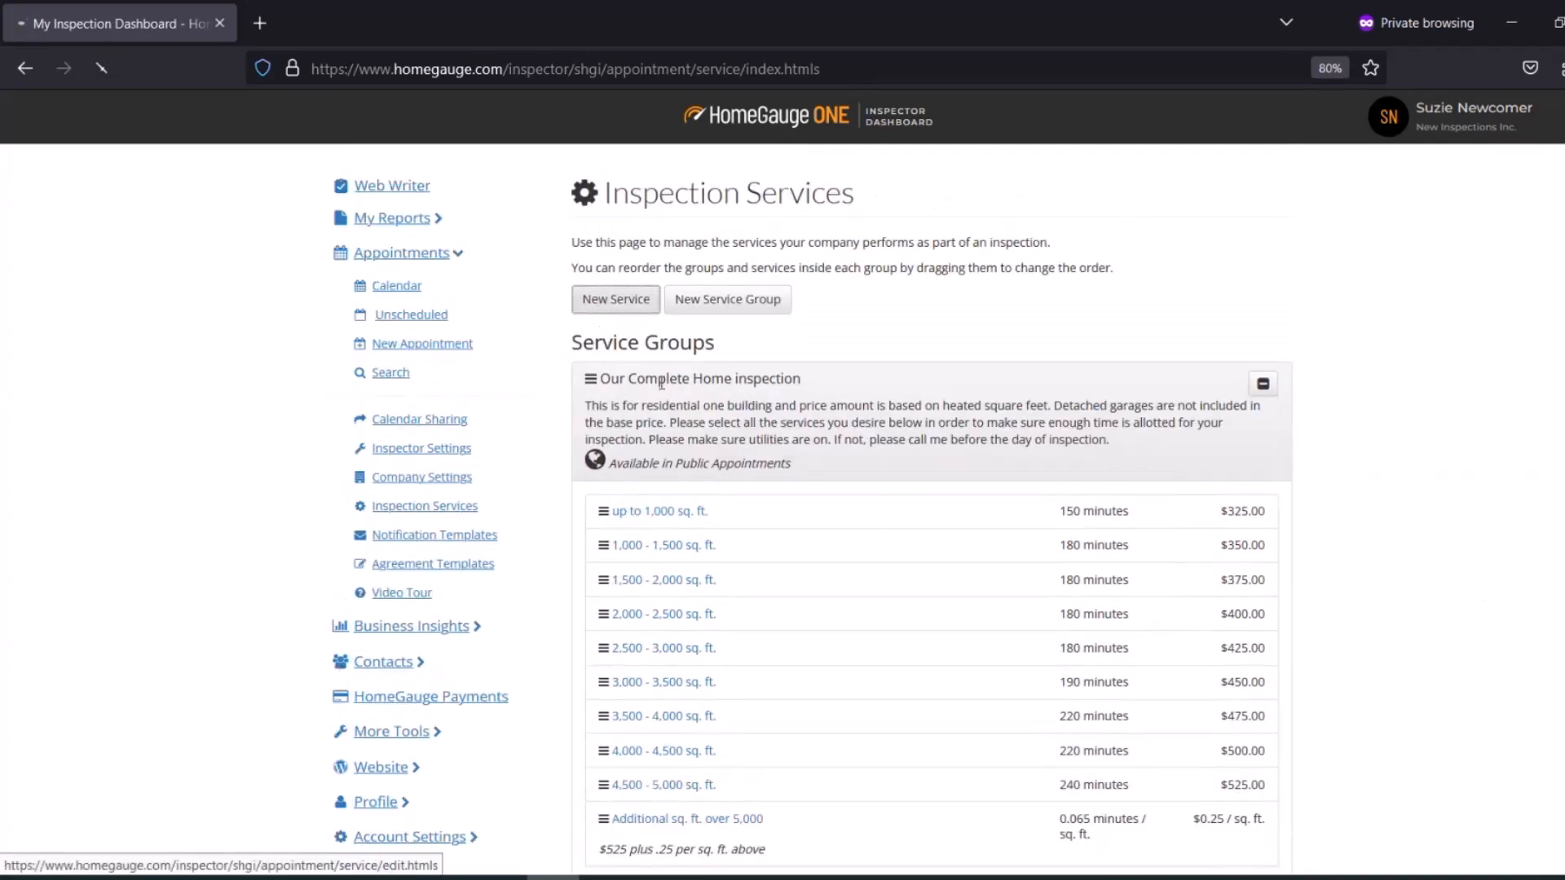
Enter 'Add On Promo' as the Service Name and select the 0 Fee value.
{"action": "left_click", "coordinate": [720, 273]}
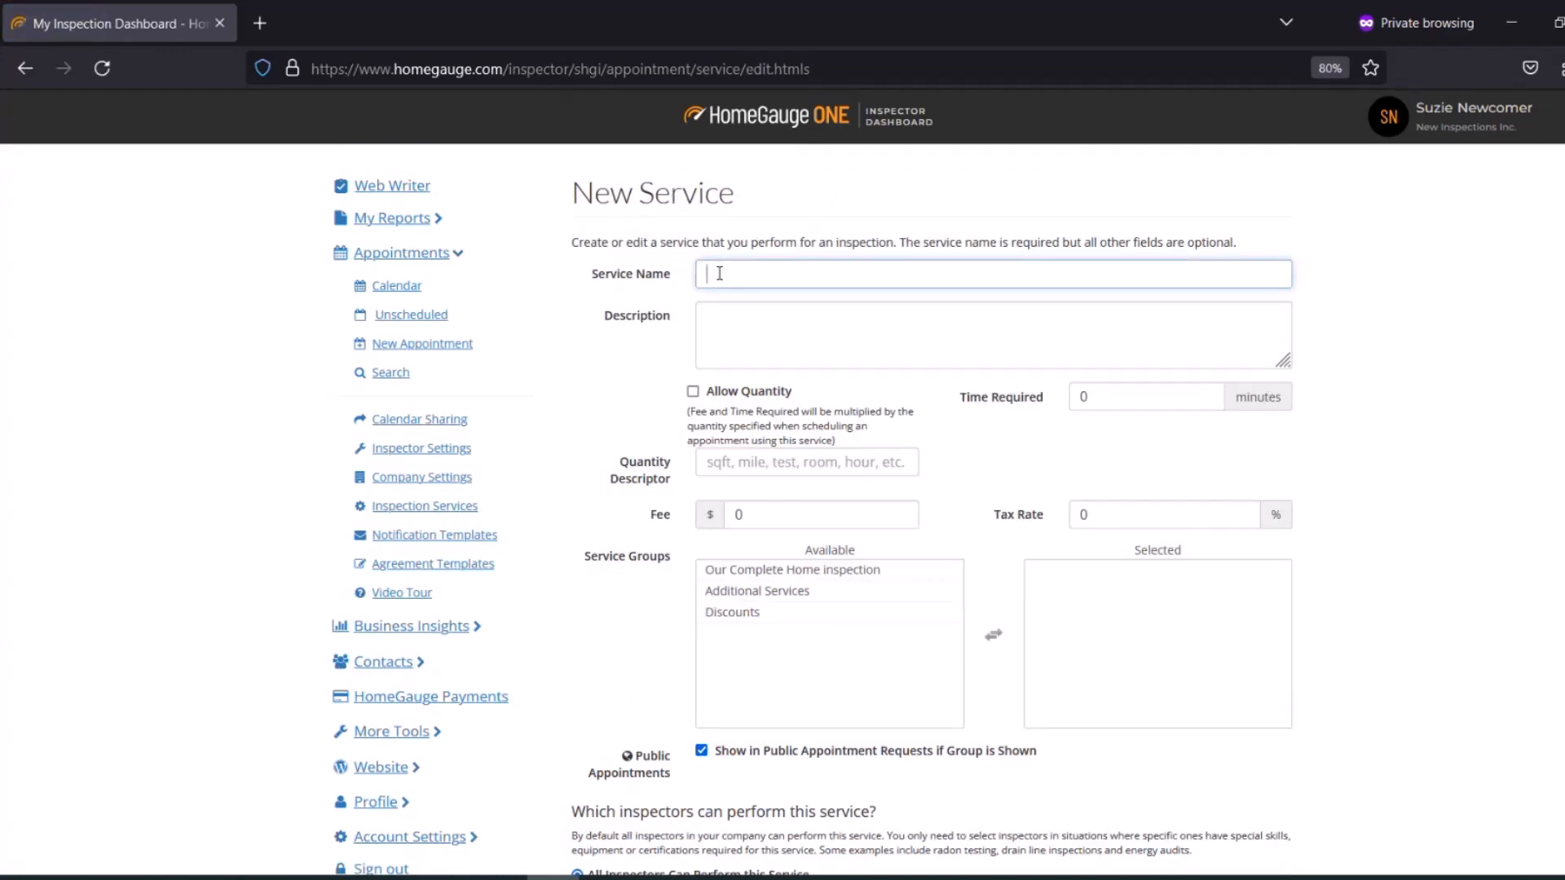
{"action": "type", "text": "Add On Promo Discount"}
{"action": "key", "text": "BackSpace"}
{"action": "key", "text": "BackSpace"}
{"action": "key", "text": "BackSpace"}
{"action": "key", "text": "BackSpace"}
{"action": "key", "text": "BackSpace"}
{"action": "key", "text": "BackSpace"}
{"action": "key", "text": "BackSpace"}
{"action": "key", "text": "BackSpace"}
{"action": "key", "text": "BackSpace"}
{"action": "left_click", "coordinate": [1089, 397]}
{"action": "left_click", "coordinate": [1062, 449]}
{"action": "scroll", "coordinate": [787, 580], "scroll_direction": "down", "scroll_amount": 2}
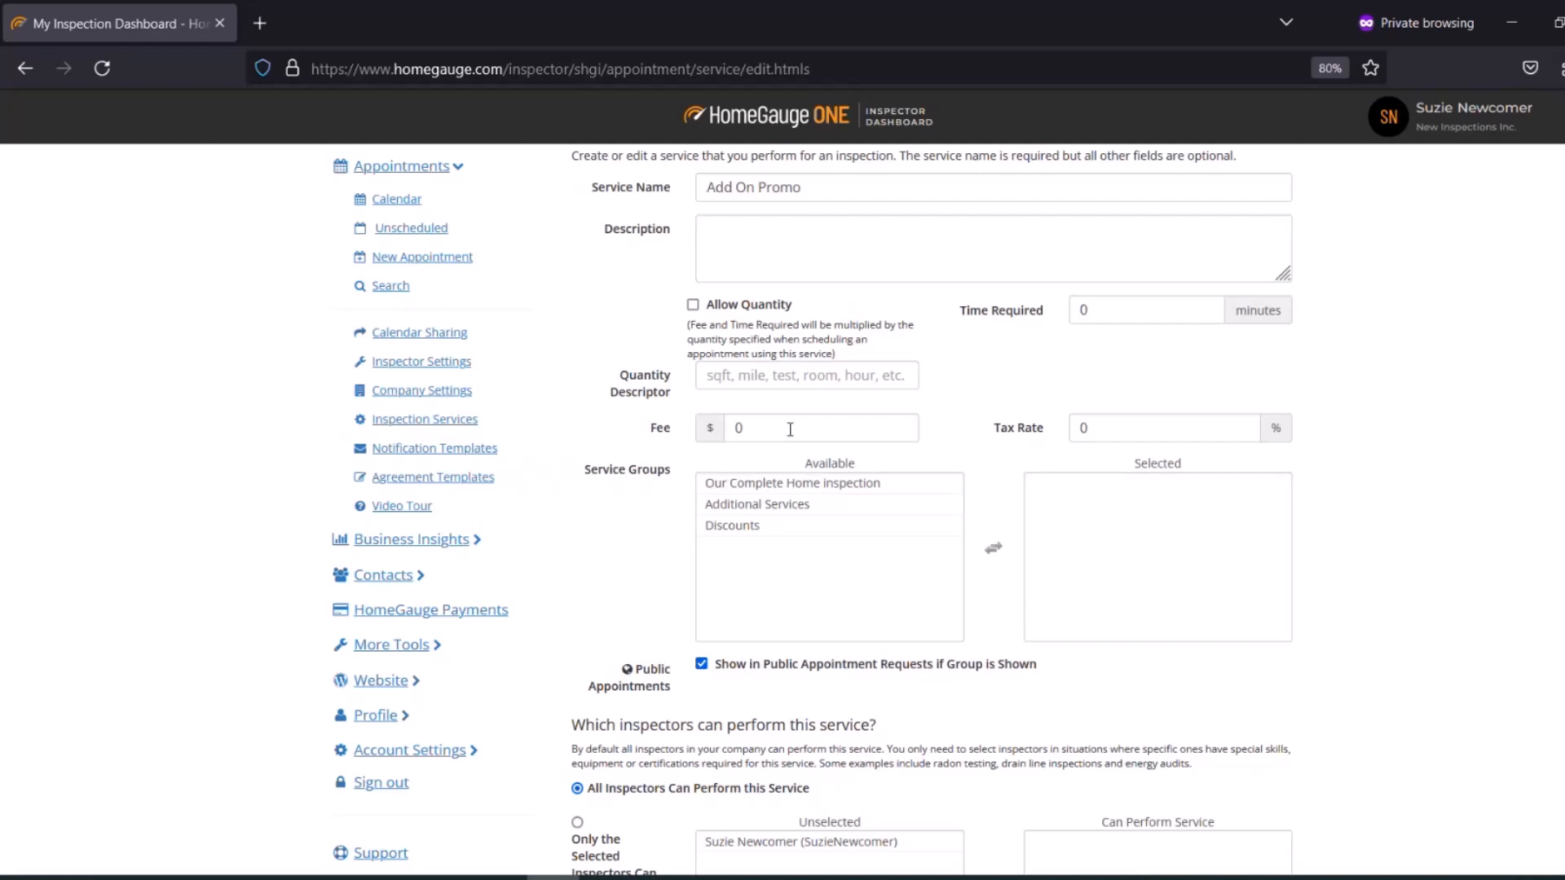
{"action": "double_click", "coordinate": [790, 430]}
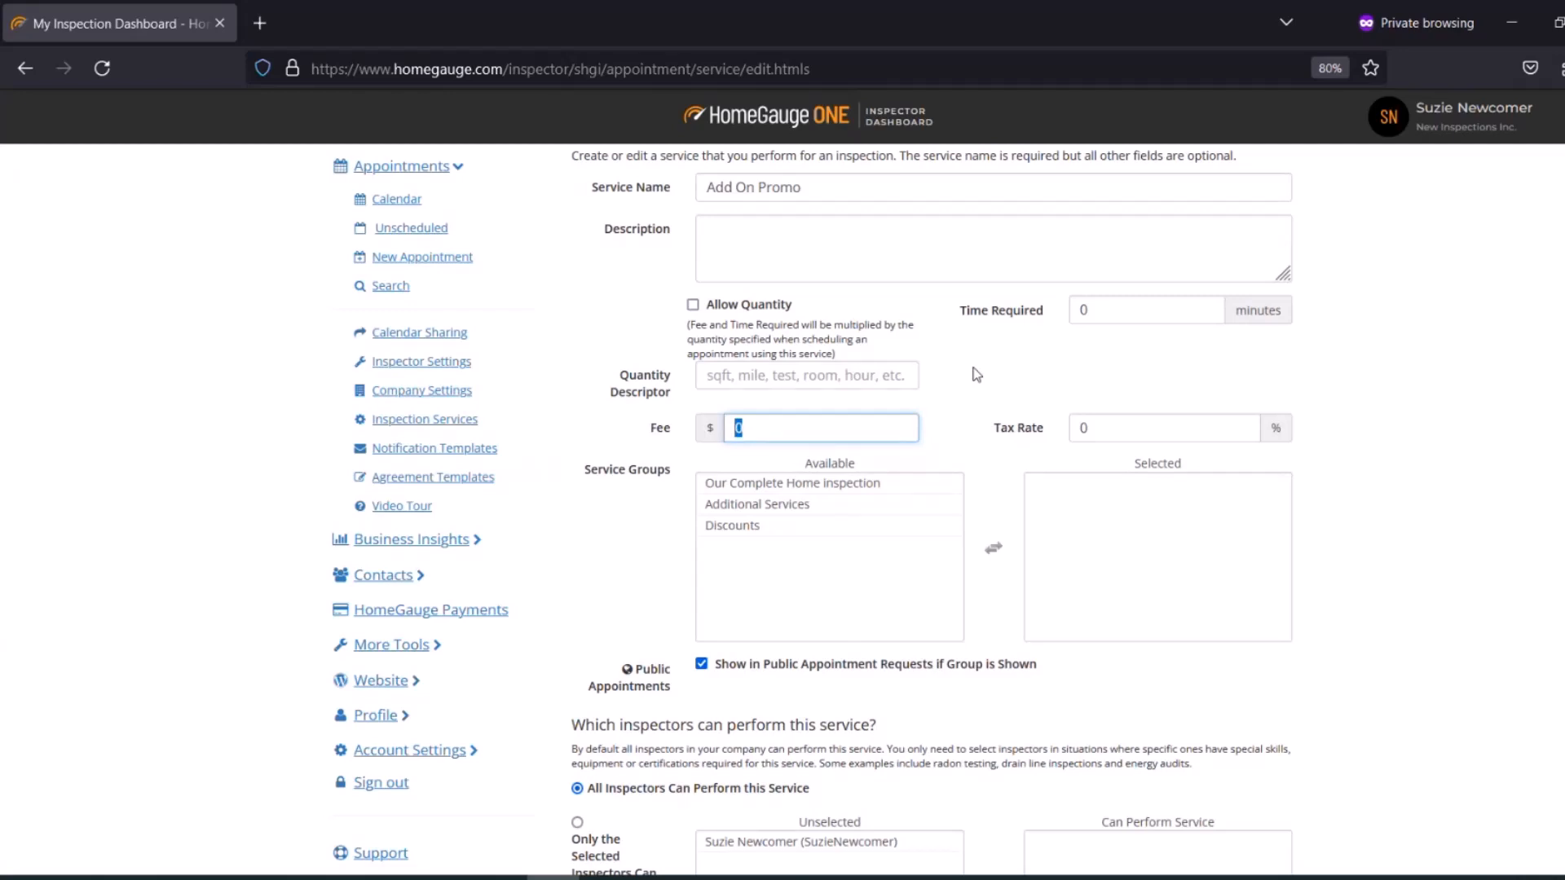
Give Add On Promo a -1 fee in the Discounts group, hide it from Public Appointment Requests, and save.
{"action": "type", "text": "-"}
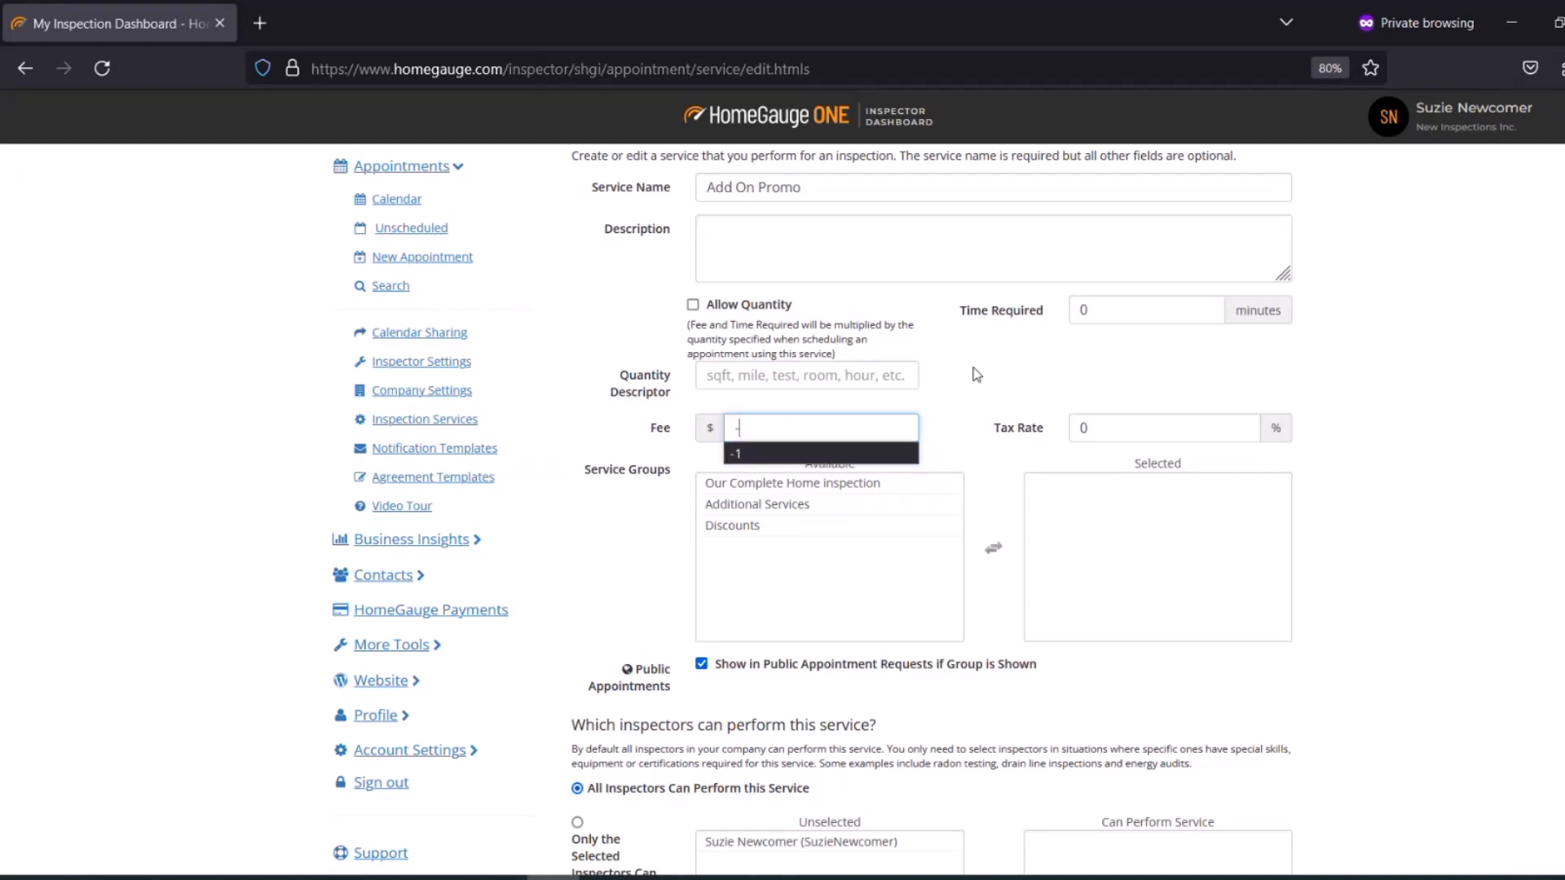
{"action": "type", "text": "1"}
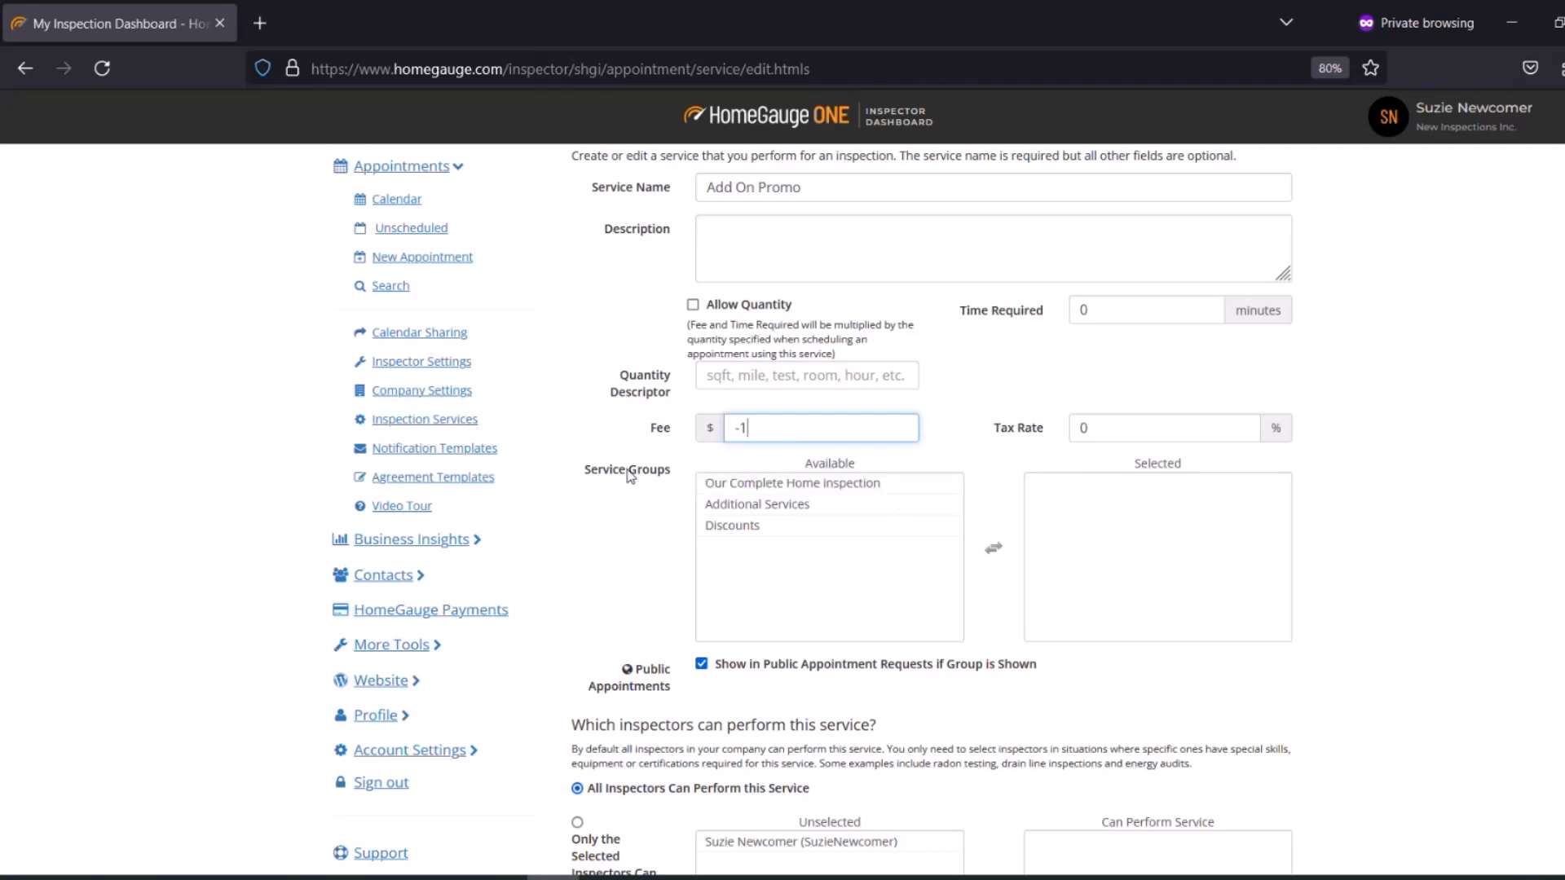
{"action": "double_click", "coordinate": [744, 528]}
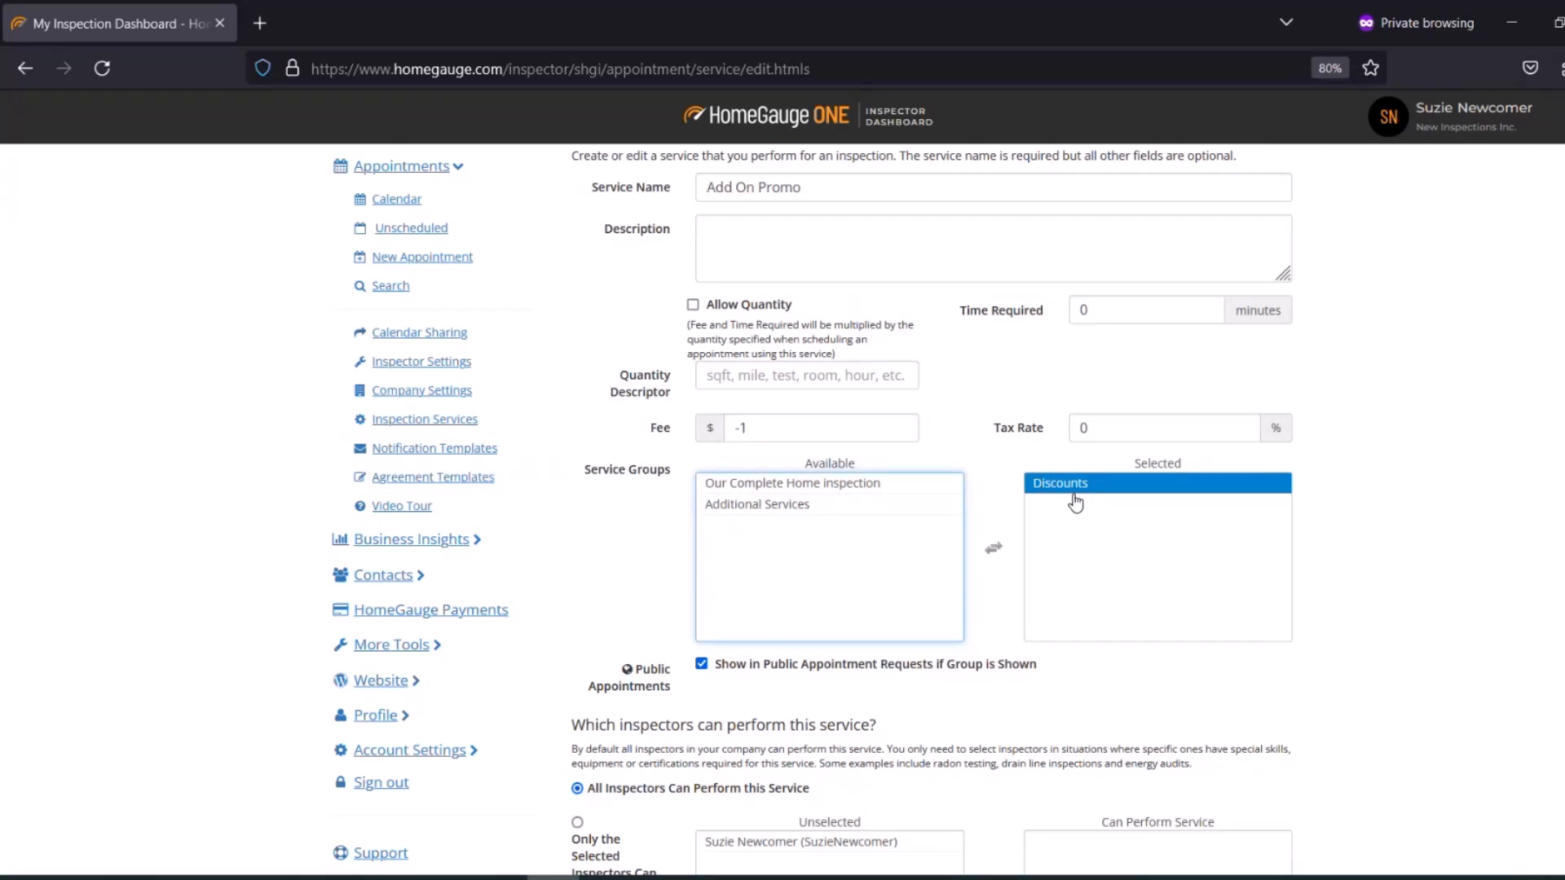
{"action": "left_click", "coordinate": [1404, 538]}
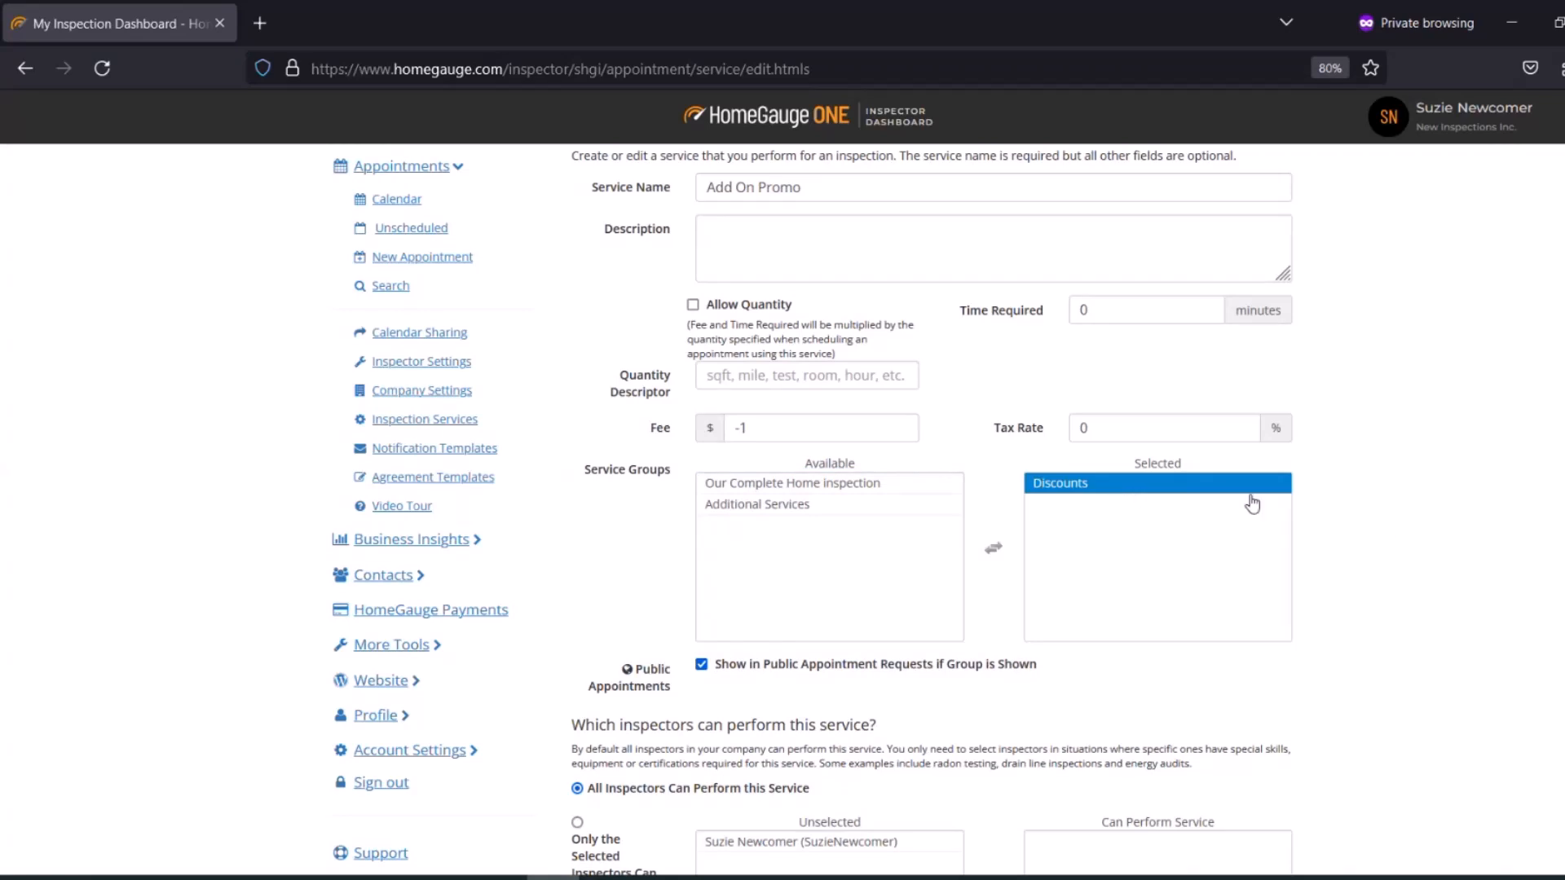
{"action": "scroll", "coordinate": [1472, 525], "scroll_direction": "down", "scroll_amount": 3}
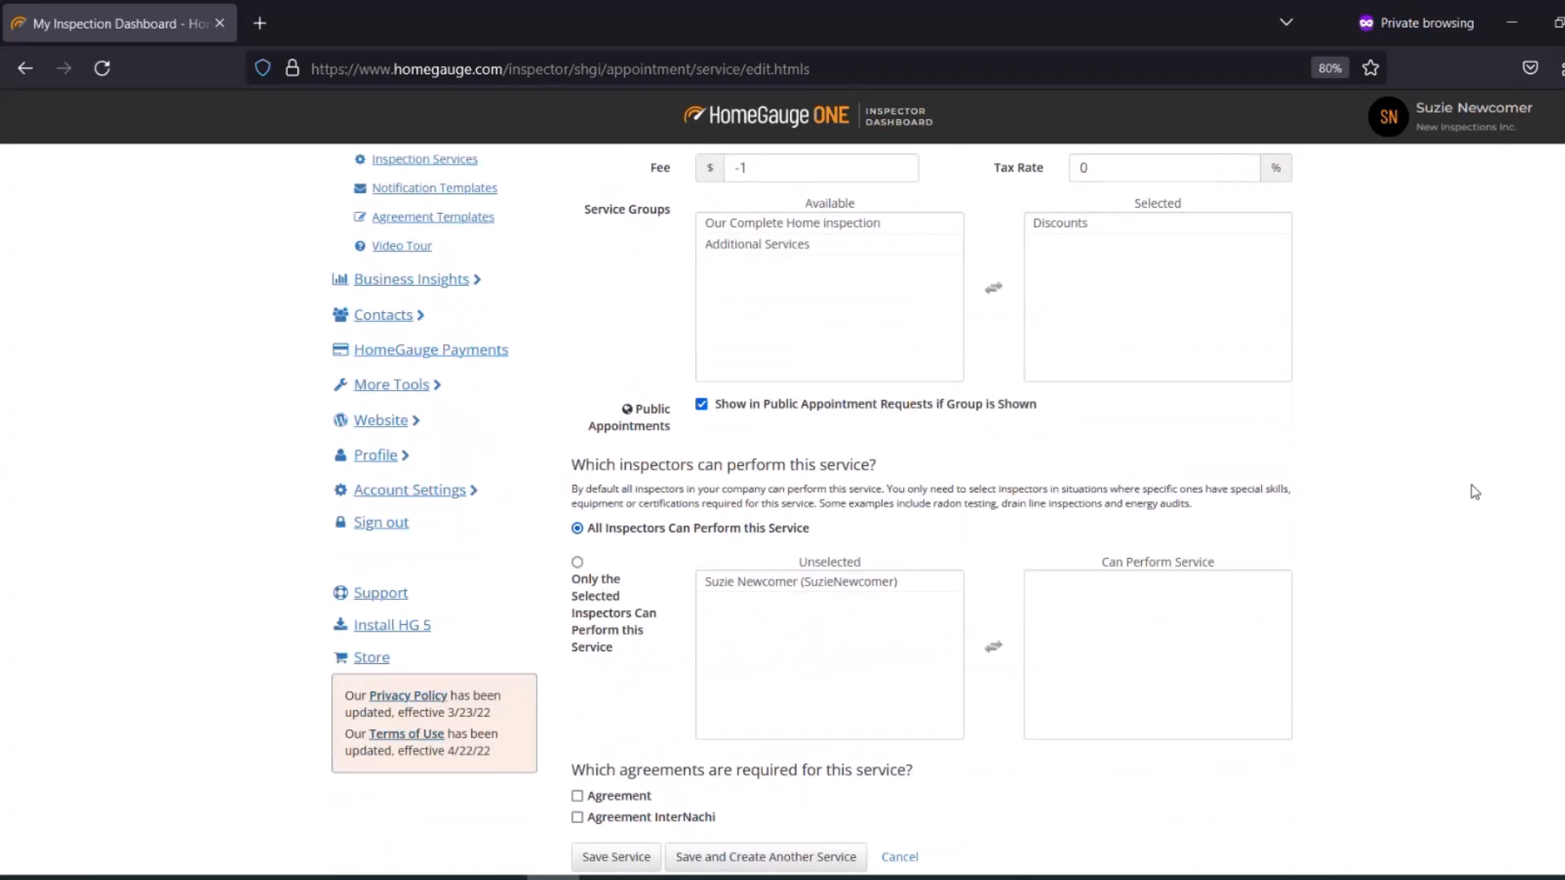
{"action": "left_click", "coordinate": [701, 406]}
{"action": "scroll", "coordinate": [1409, 363], "scroll_direction": "down", "scroll_amount": 2}
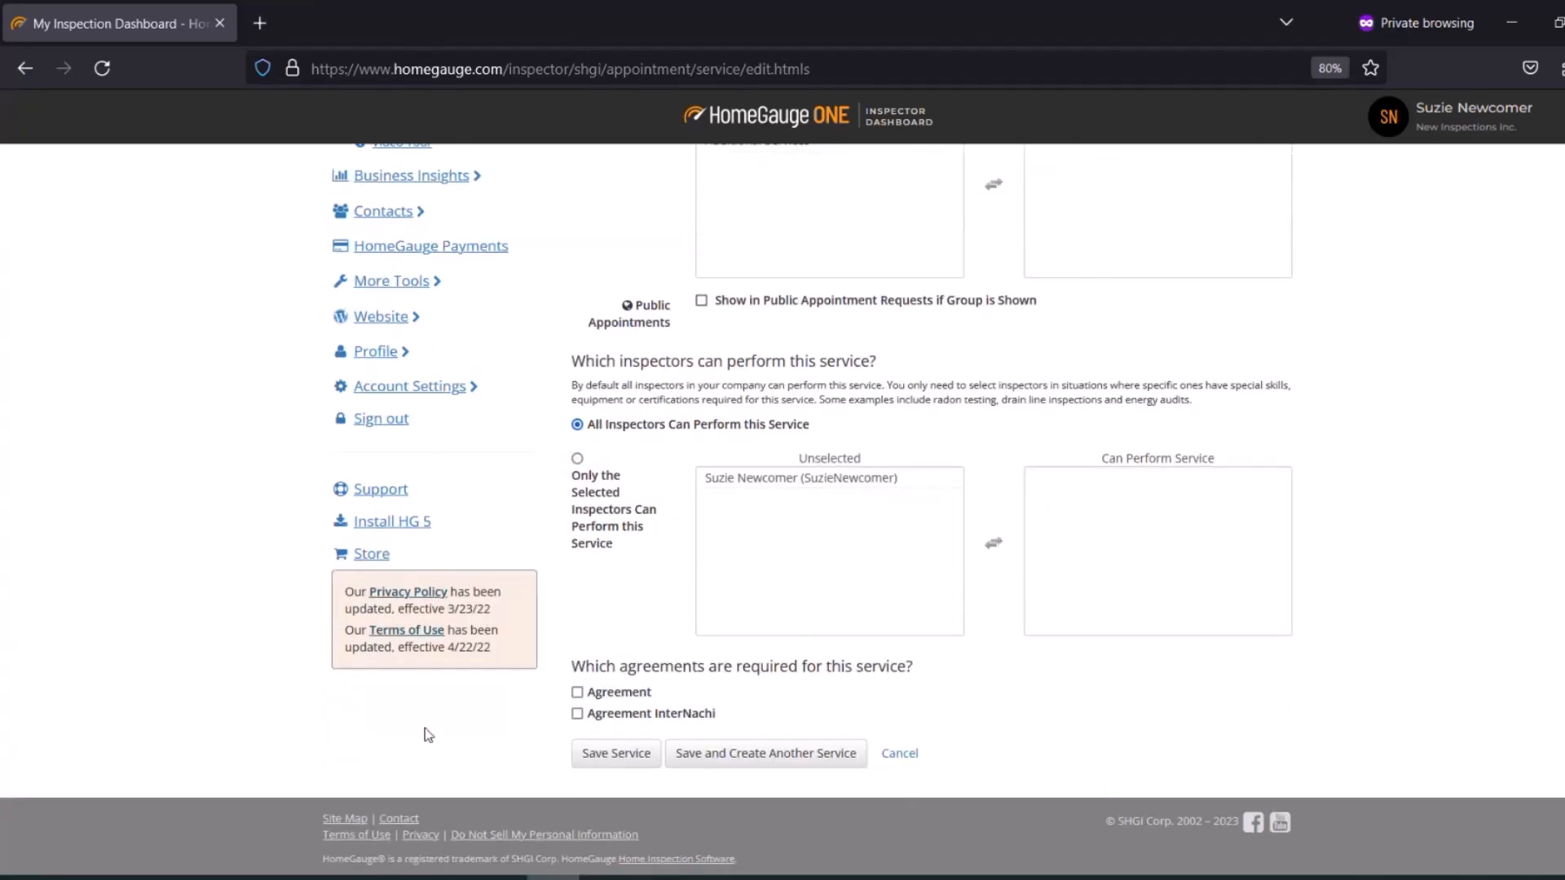
{"action": "left_click", "coordinate": [604, 766]}
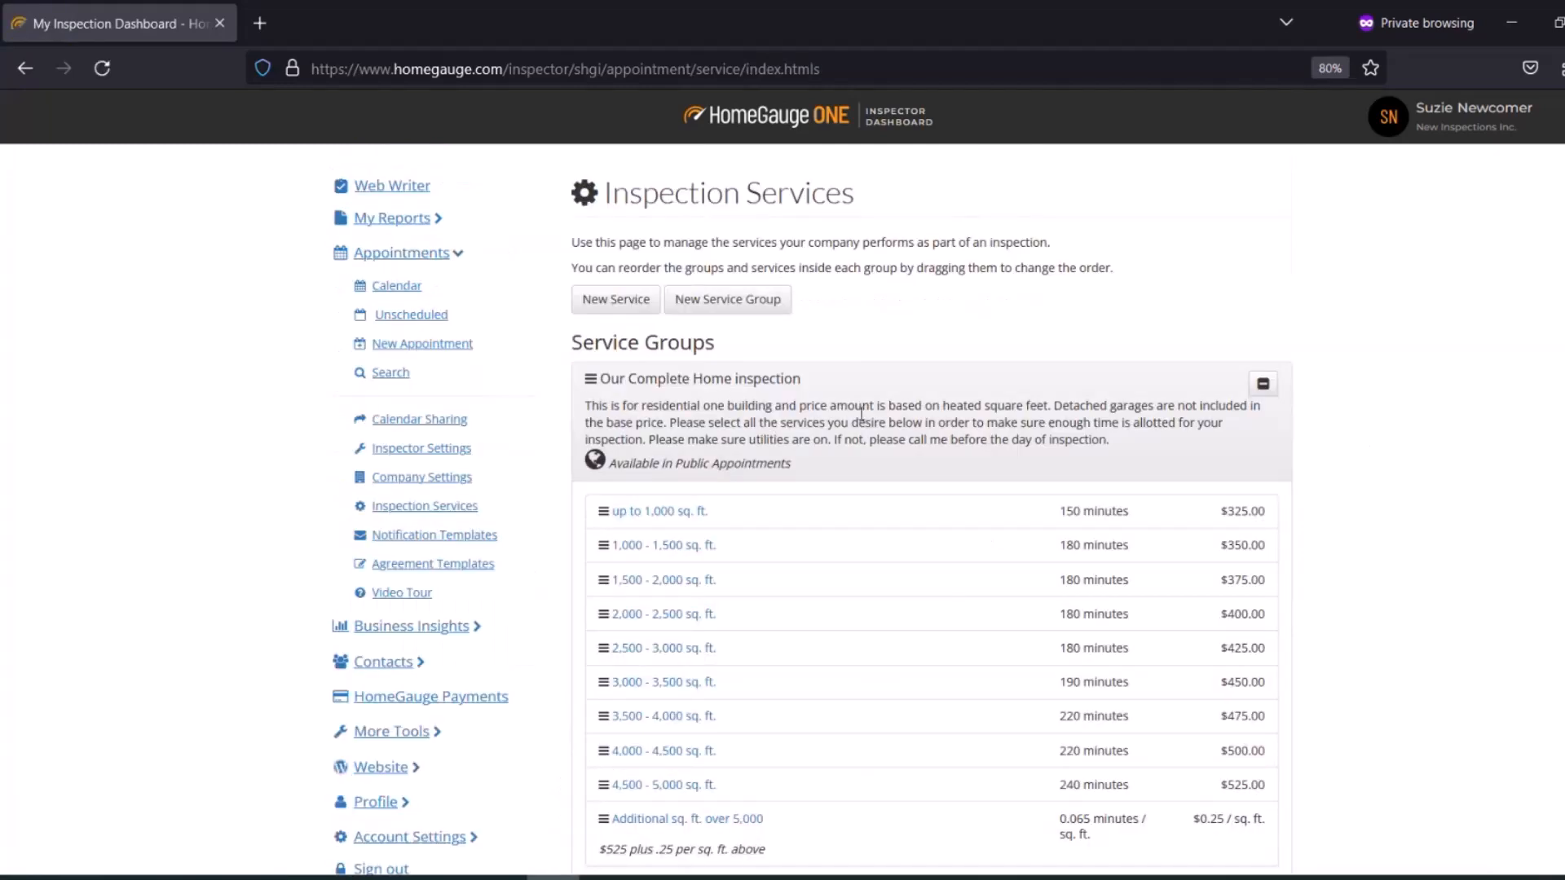
Reopen Add On Promo under Discounts, tick Allow Quantity, and save the service.
{"action": "scroll", "coordinate": [1117, 512], "scroll_direction": "down", "scroll_amount": 12}
{"action": "scroll", "coordinate": [1106, 599], "scroll_direction": "down", "scroll_amount": 5}
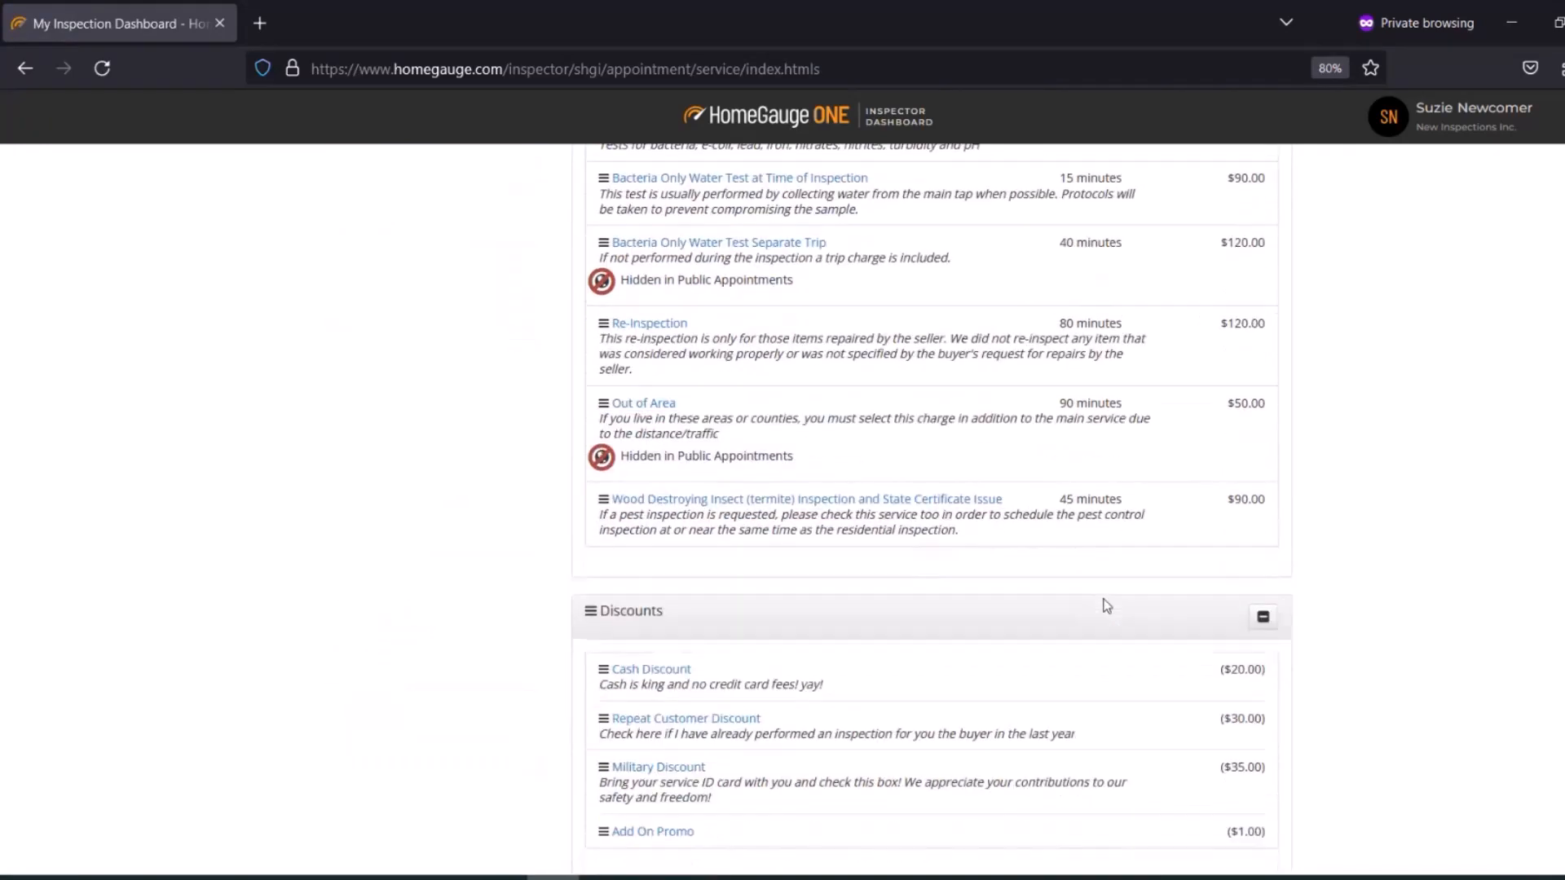
{"action": "left_click", "coordinate": [648, 737]}
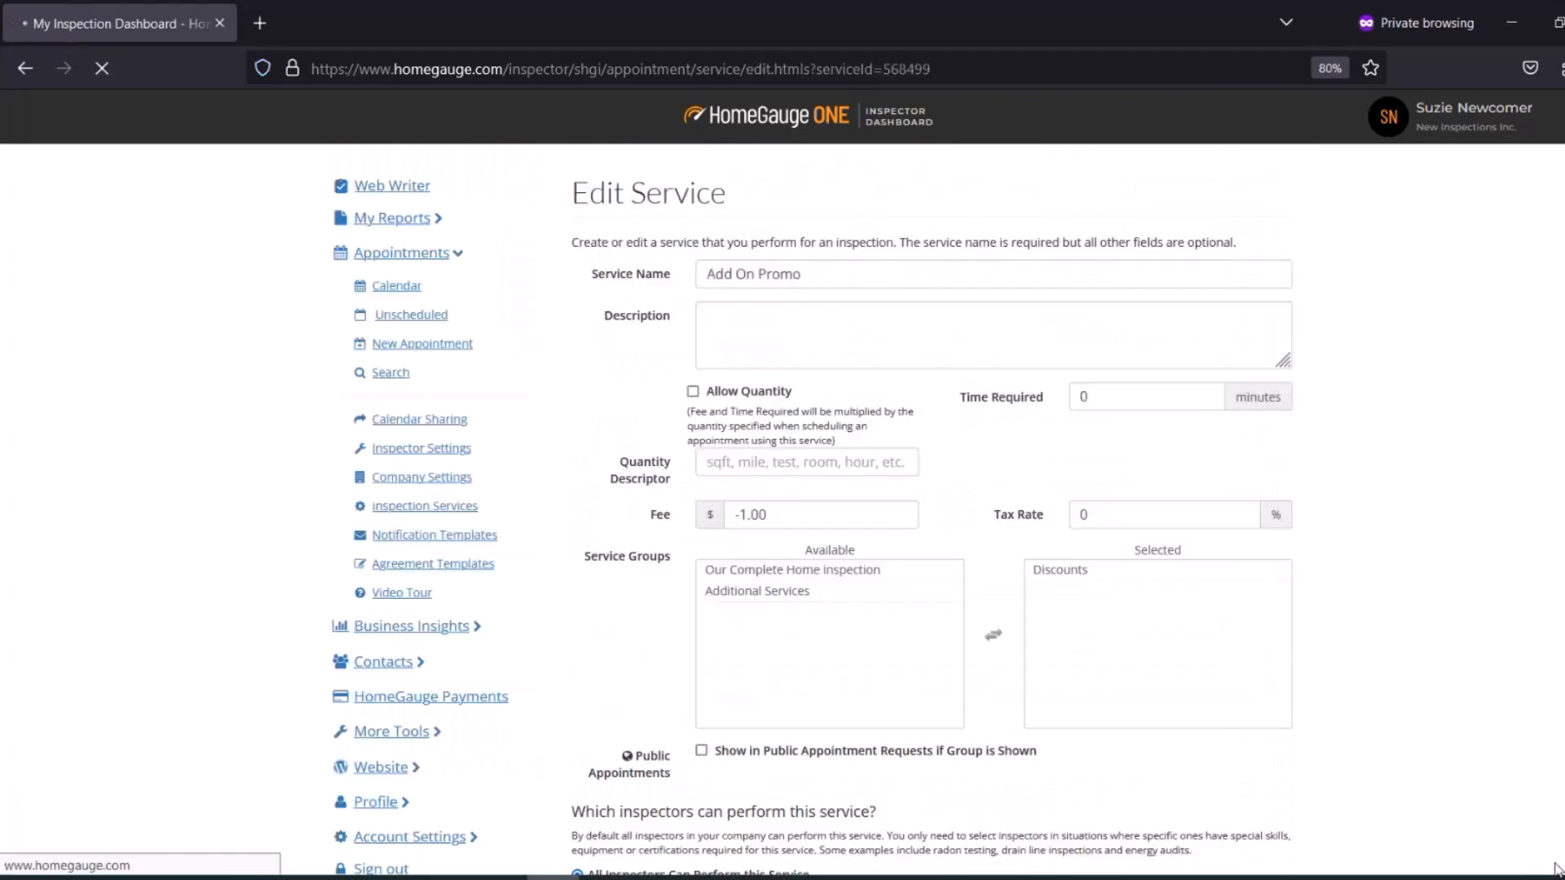
{"action": "left_click", "coordinate": [694, 392]}
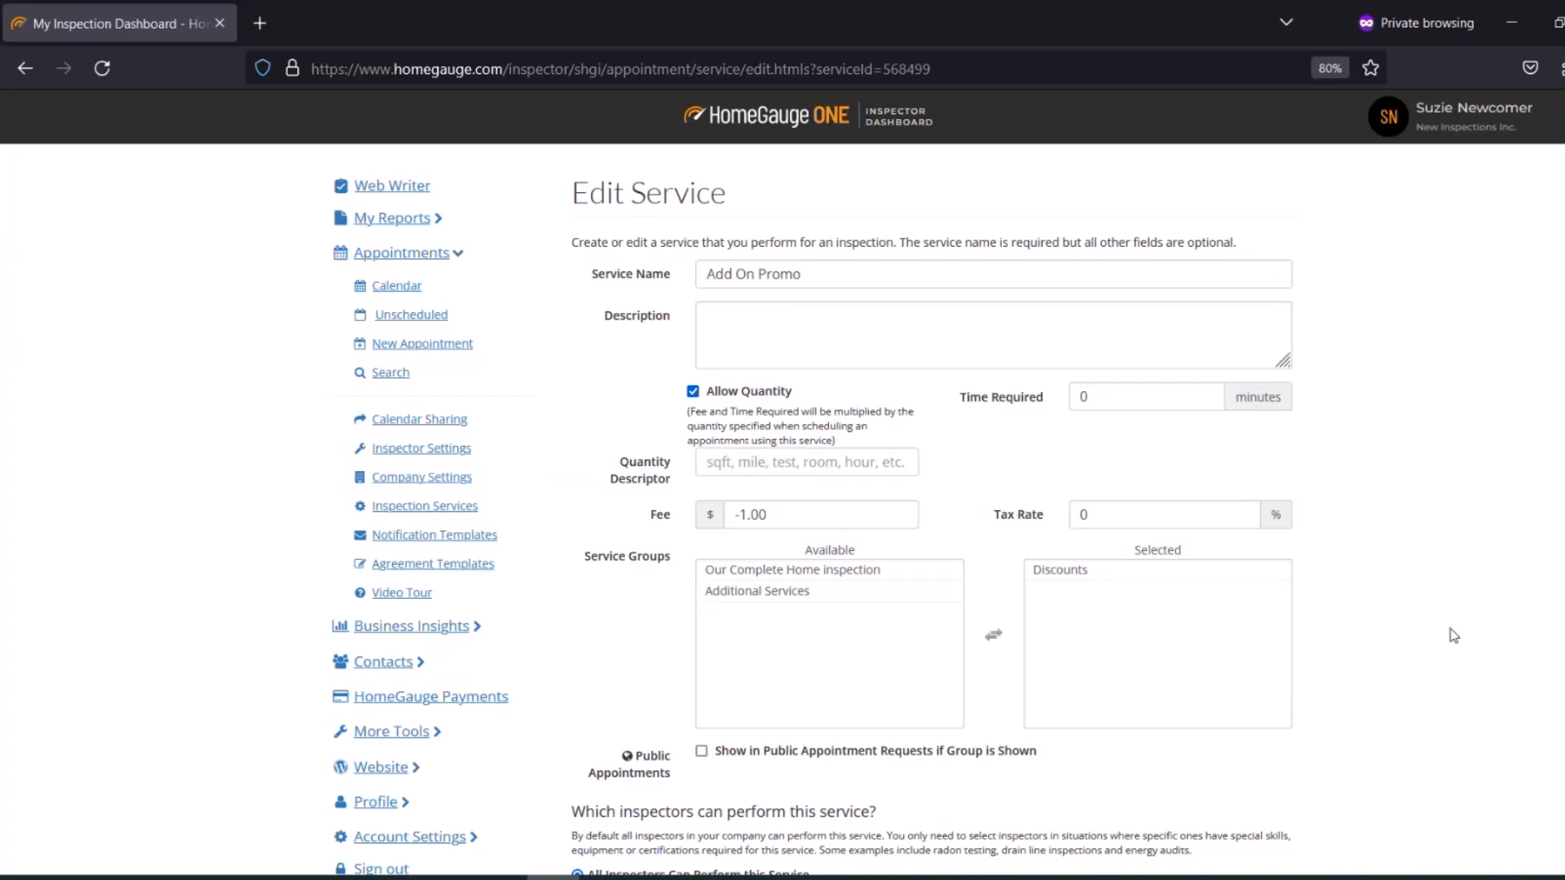
{"action": "scroll", "coordinate": [1450, 628], "scroll_direction": "down", "scroll_amount": 5}
{"action": "left_click", "coordinate": [616, 757]}
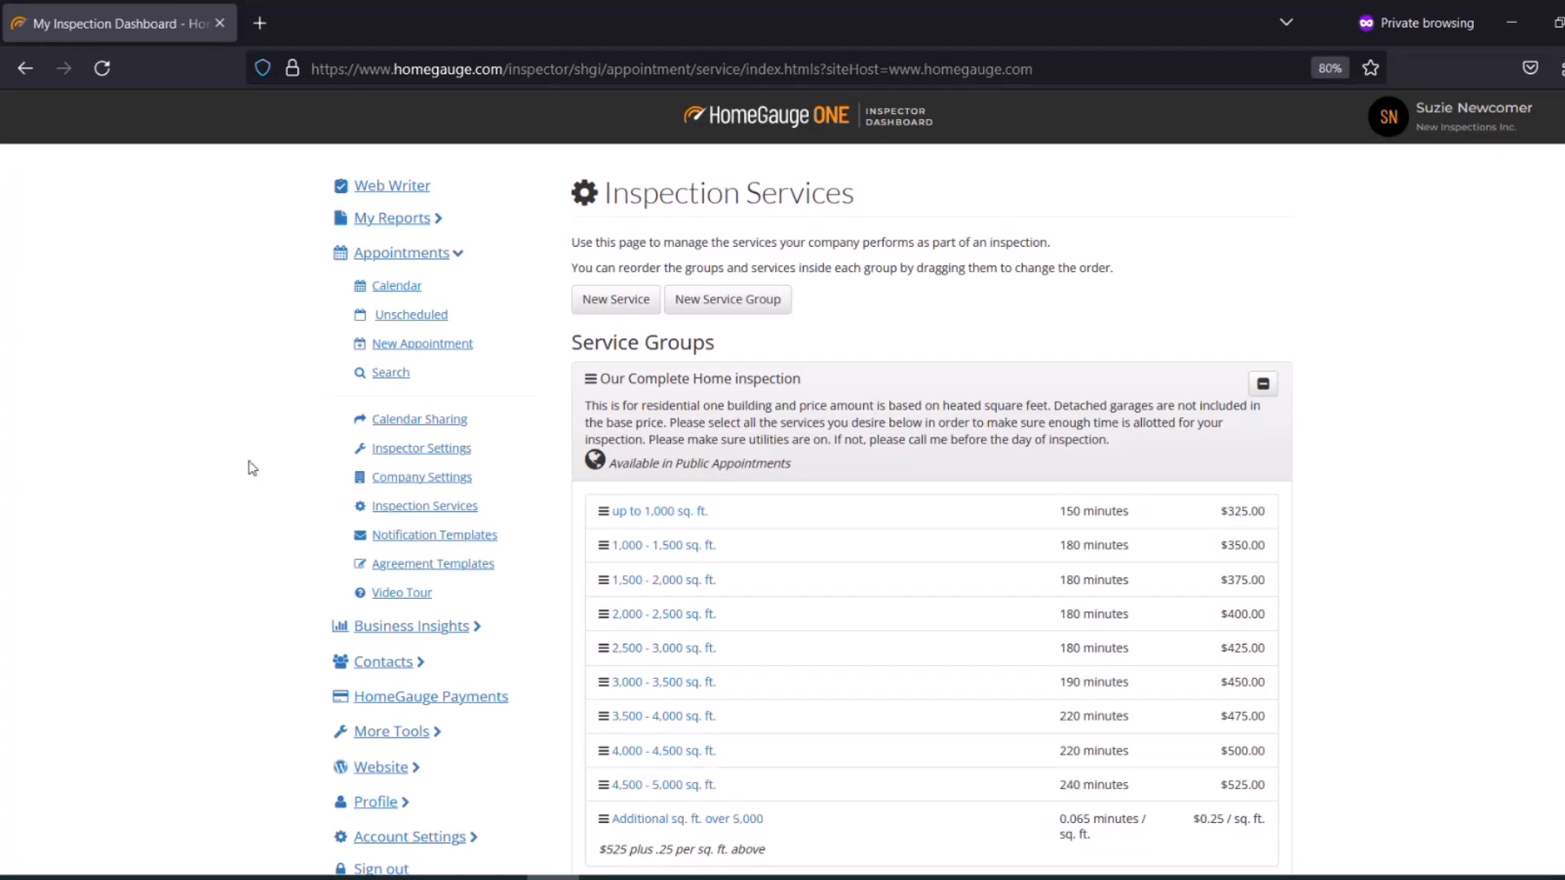
Start a new appointment and bring up its Select Services list.
{"action": "left_click", "coordinate": [430, 347]}
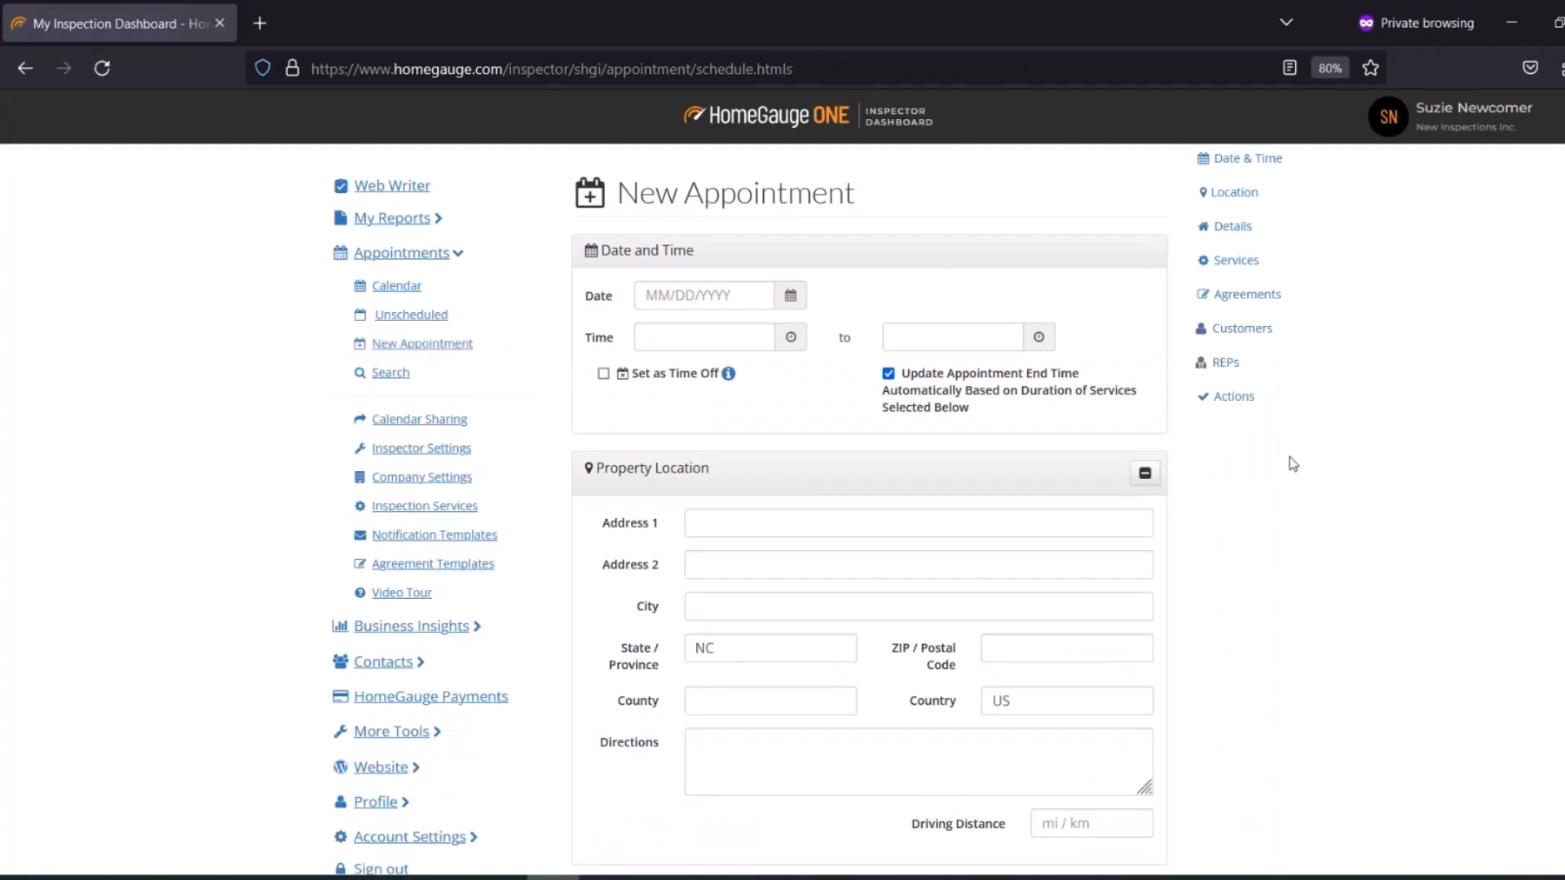
{"action": "scroll", "coordinate": [1316, 469], "scroll_direction": "down", "scroll_amount": 10}
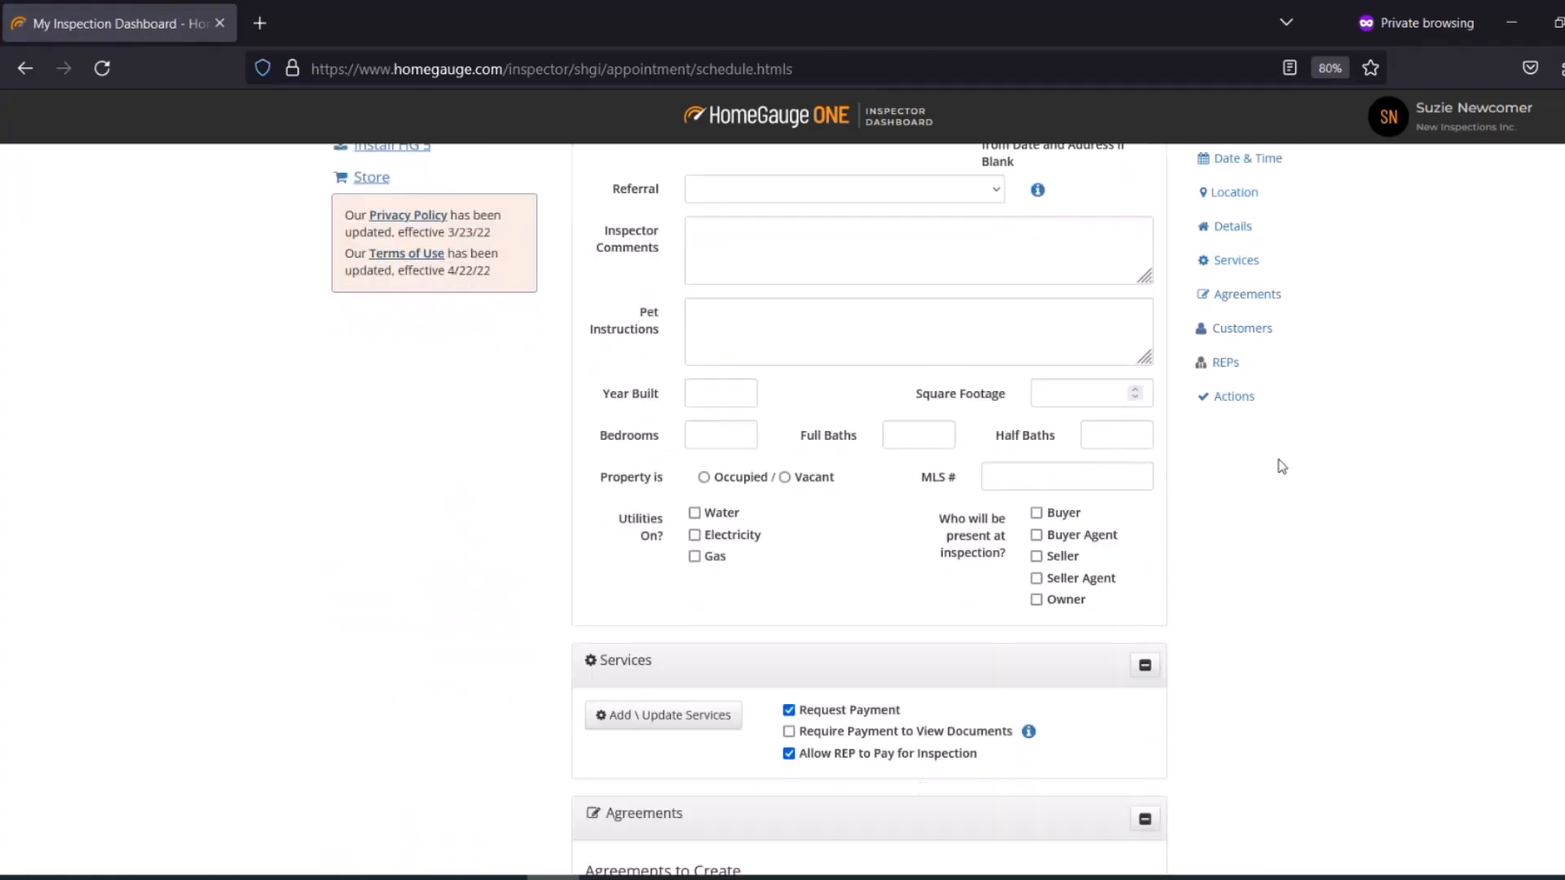
{"action": "left_click", "coordinate": [636, 507]}
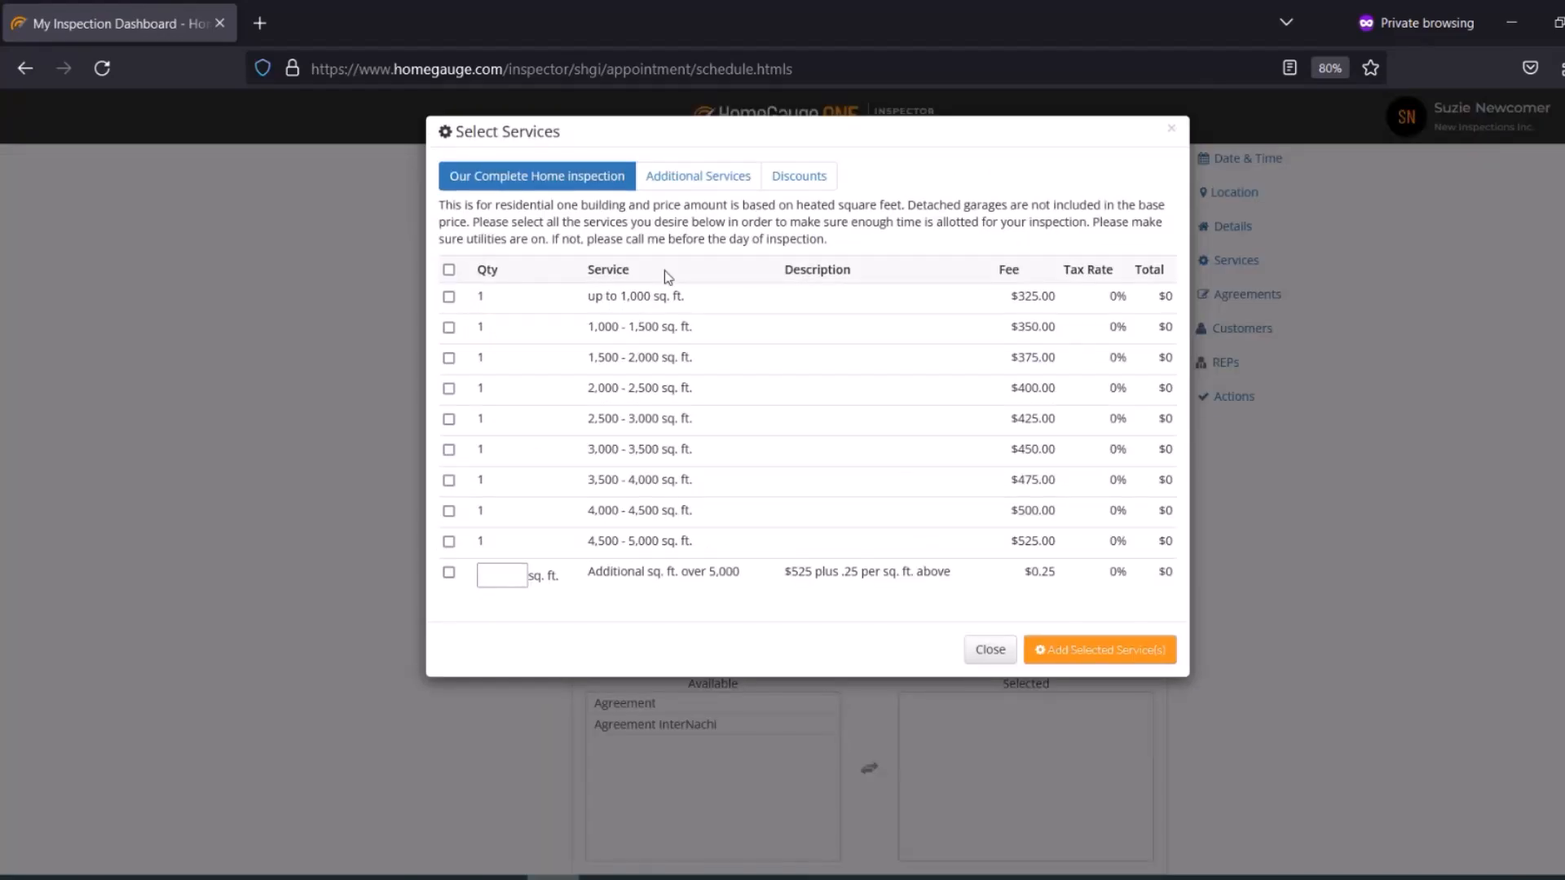
Add the Radon Test (w/ complete inspection) and Add On Promo at quantity 15 to the appointment.
{"action": "left_click", "coordinate": [681, 180]}
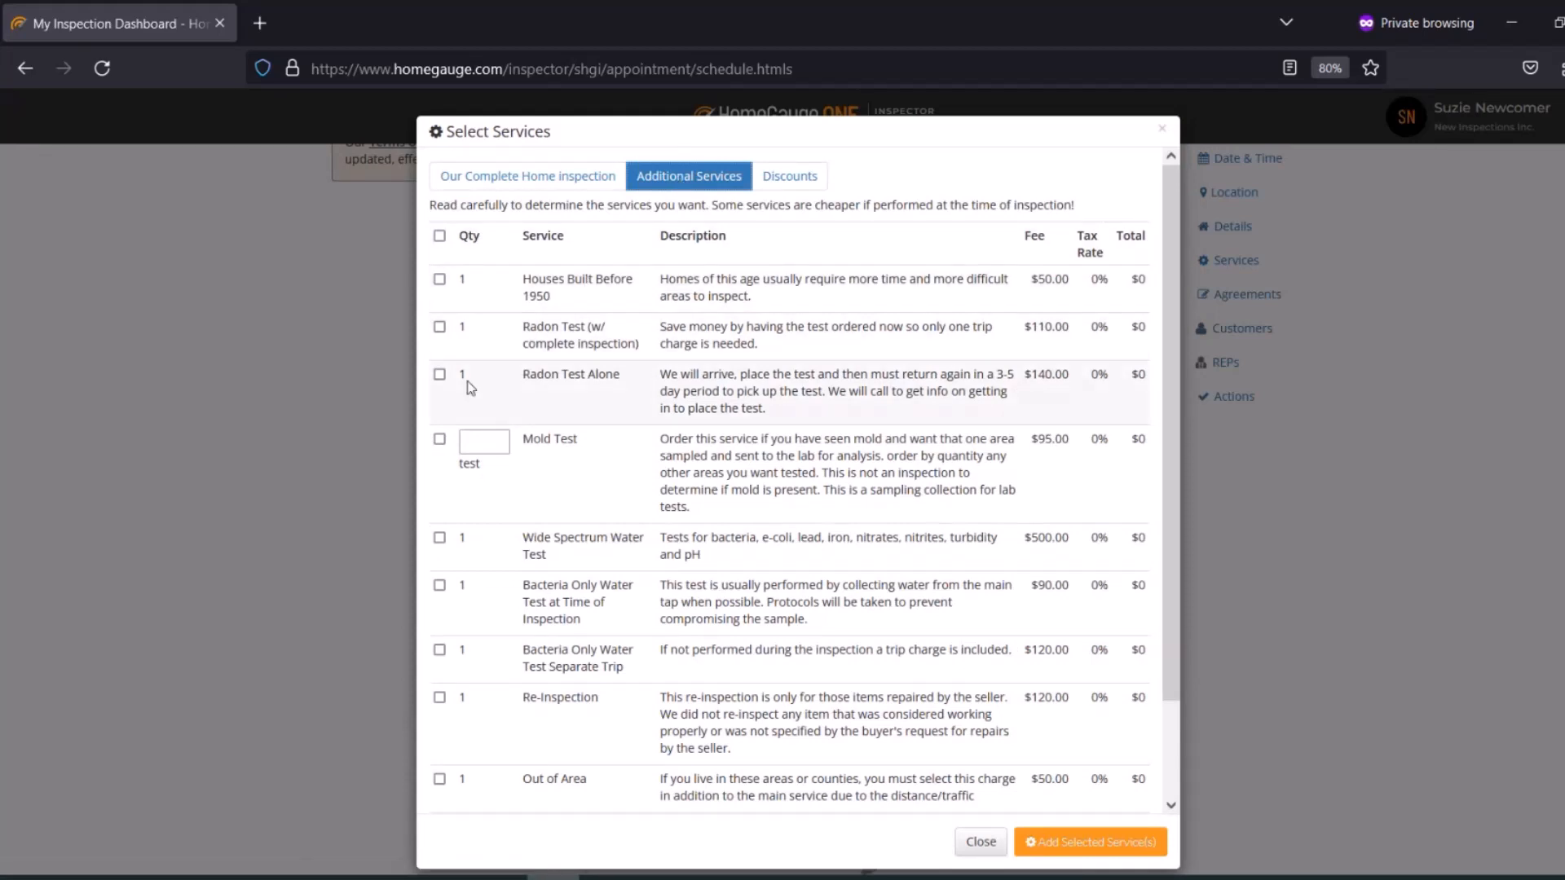
{"action": "left_click", "coordinate": [440, 326]}
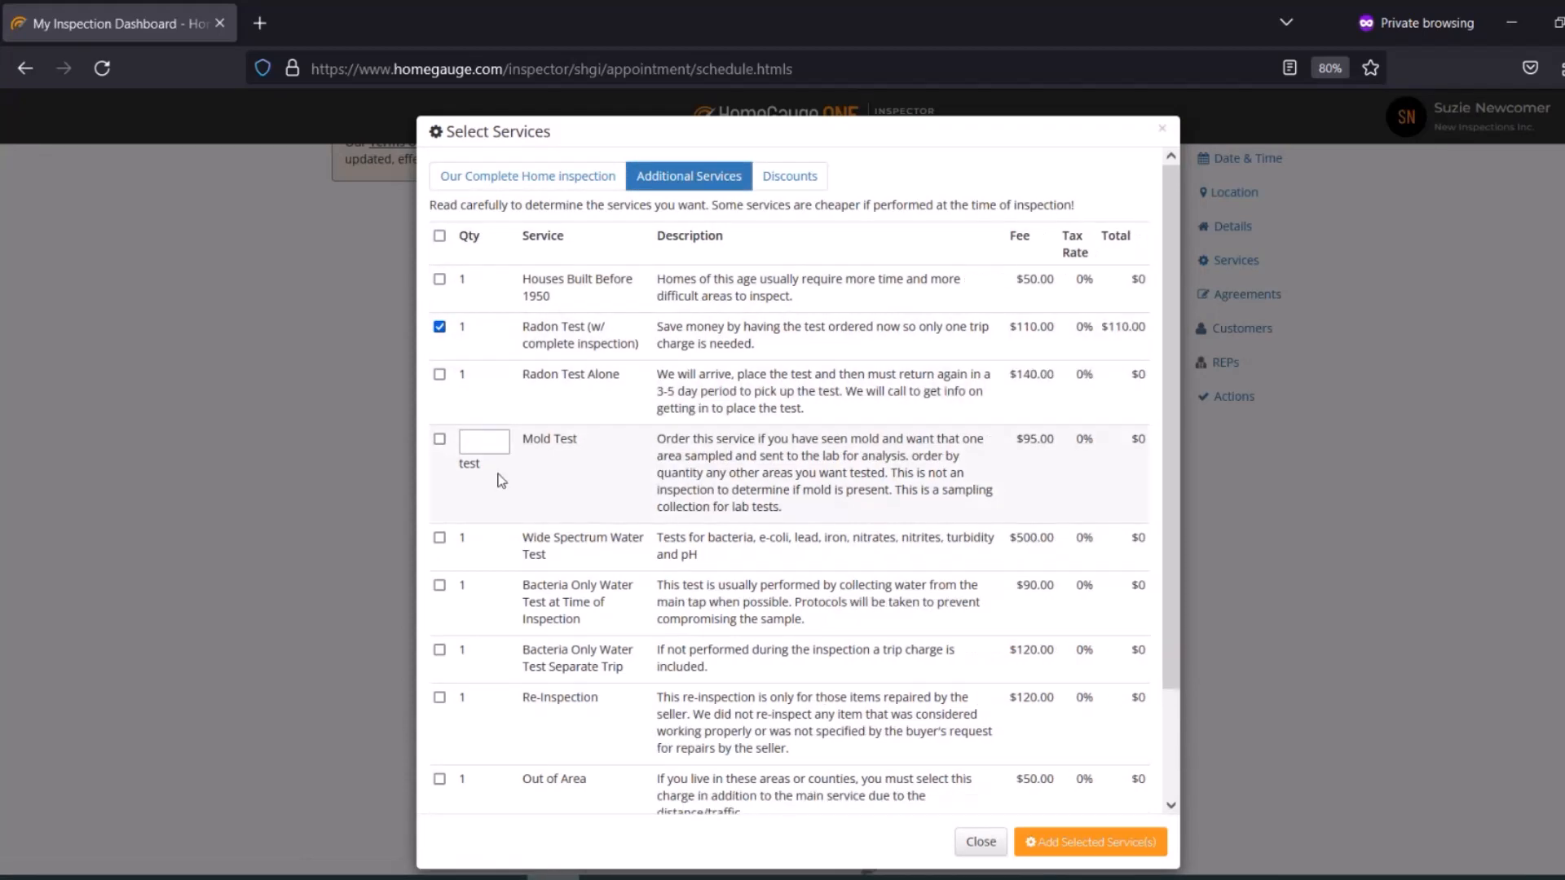
{"action": "left_click", "coordinate": [778, 174]}
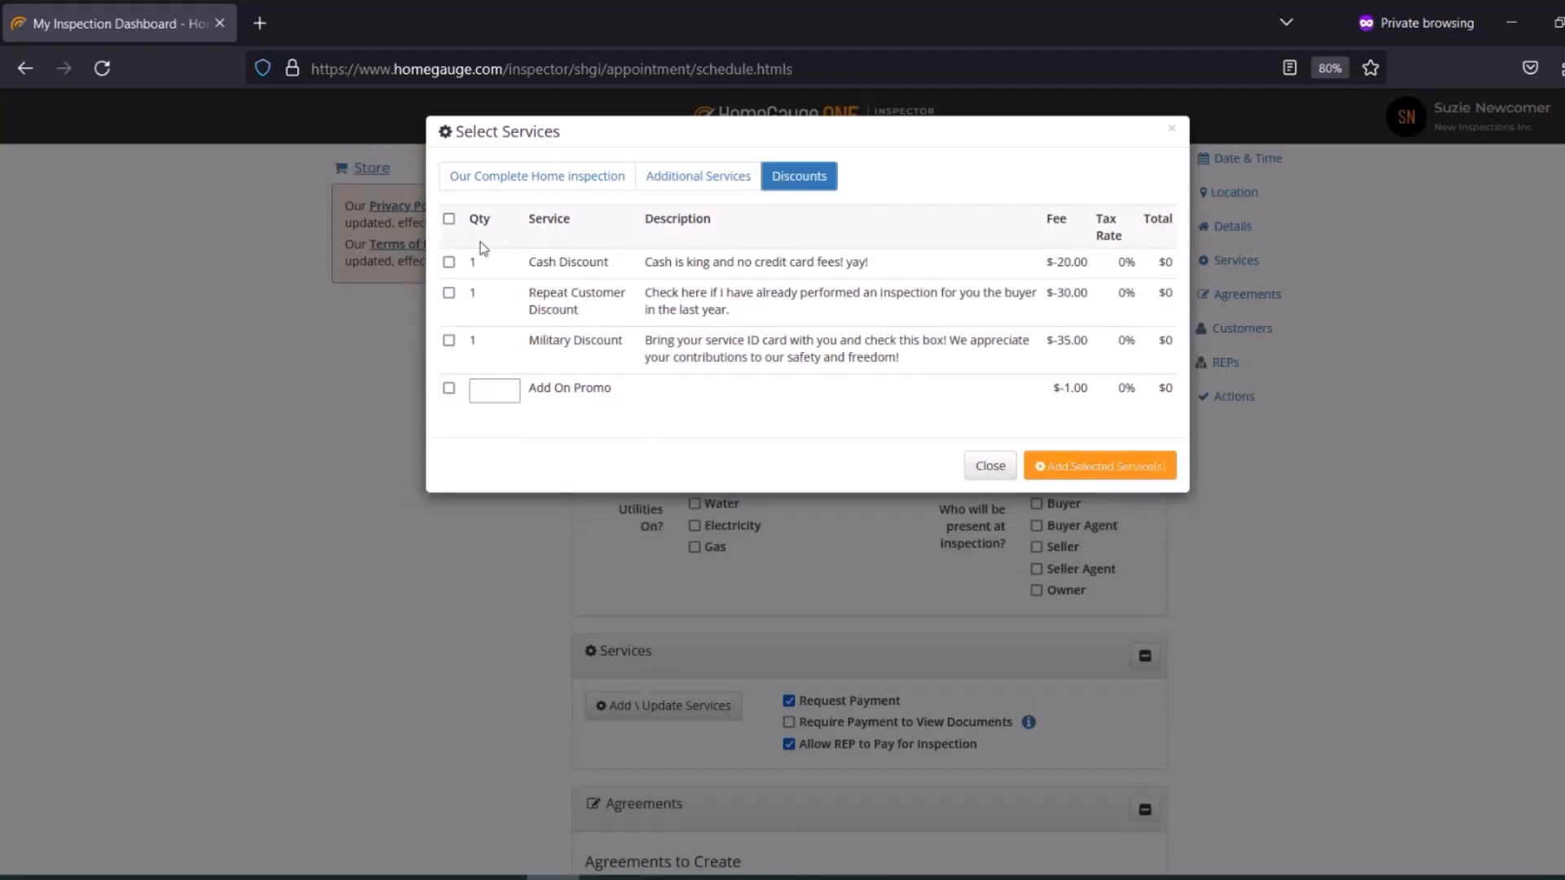
{"action": "left_click", "coordinate": [448, 389]}
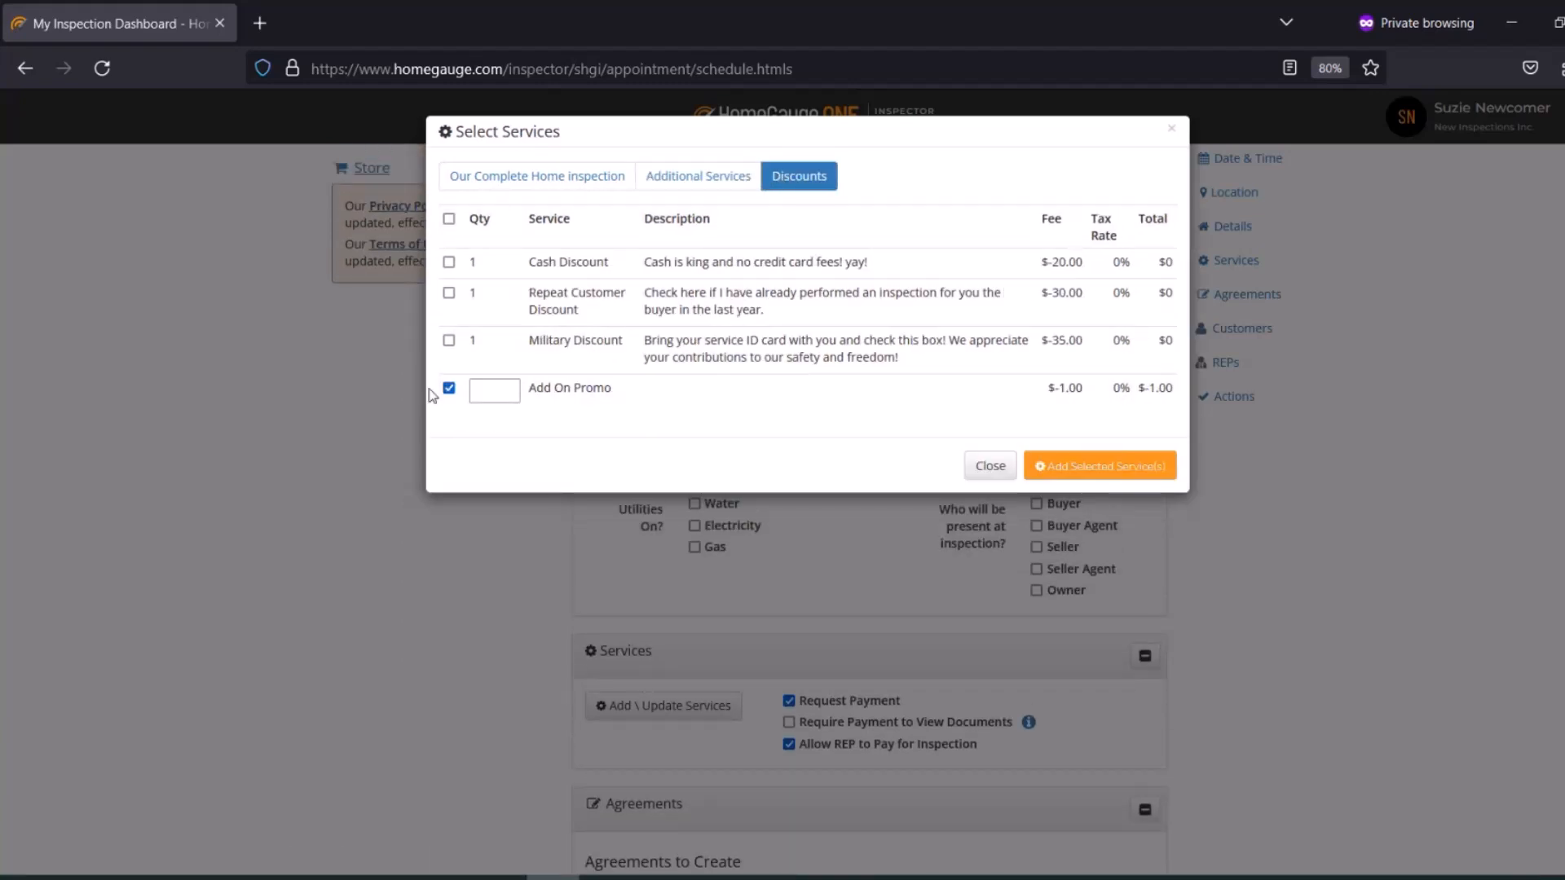
{"action": "left_click", "coordinate": [485, 389]}
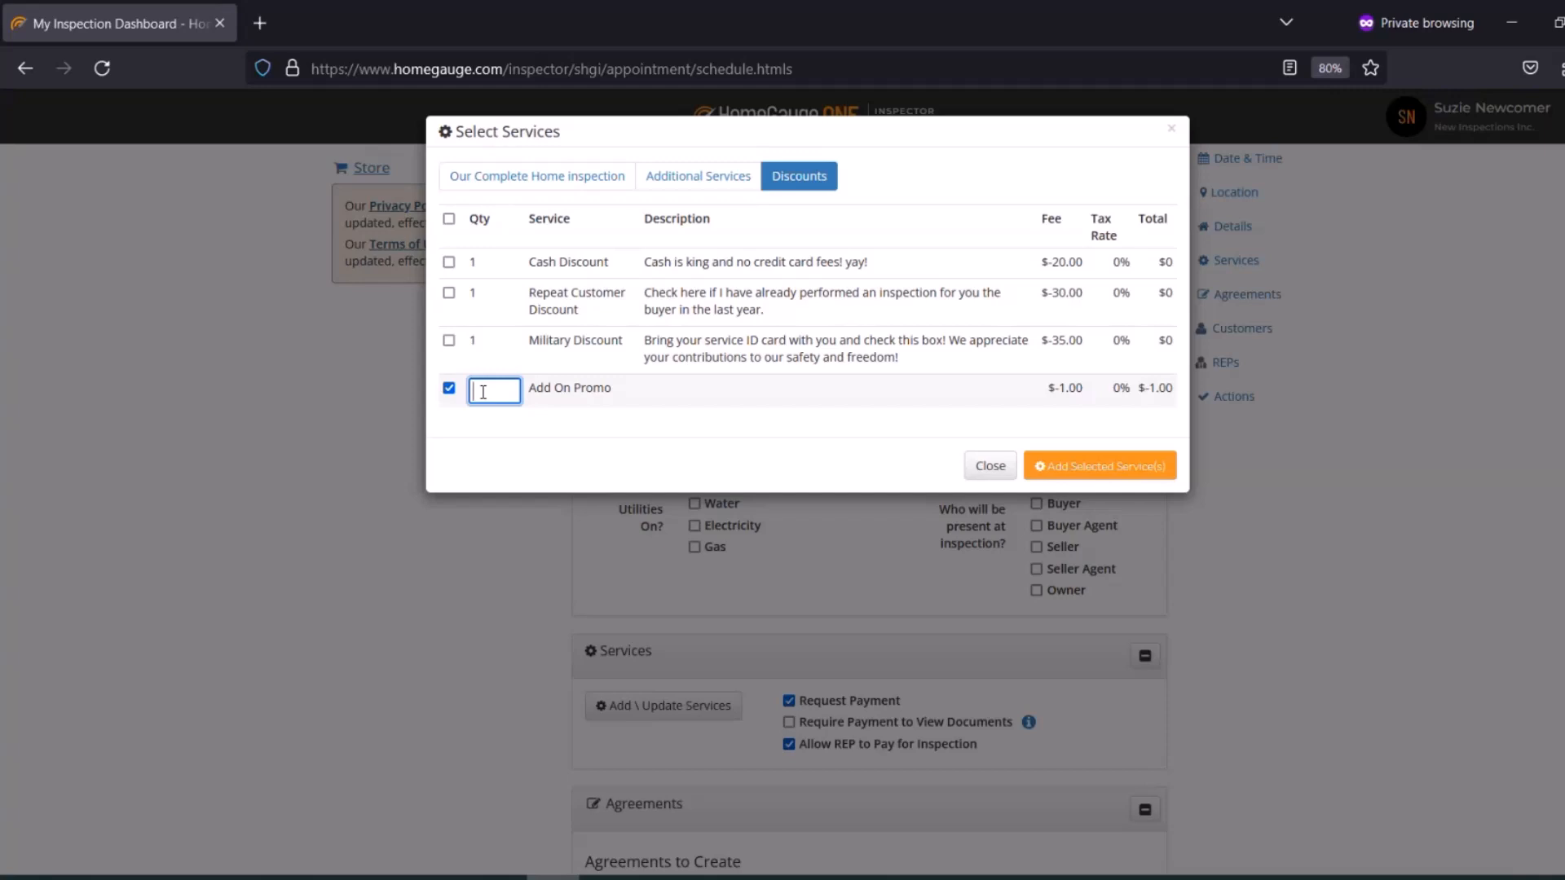
{"action": "type", "text": "15"}
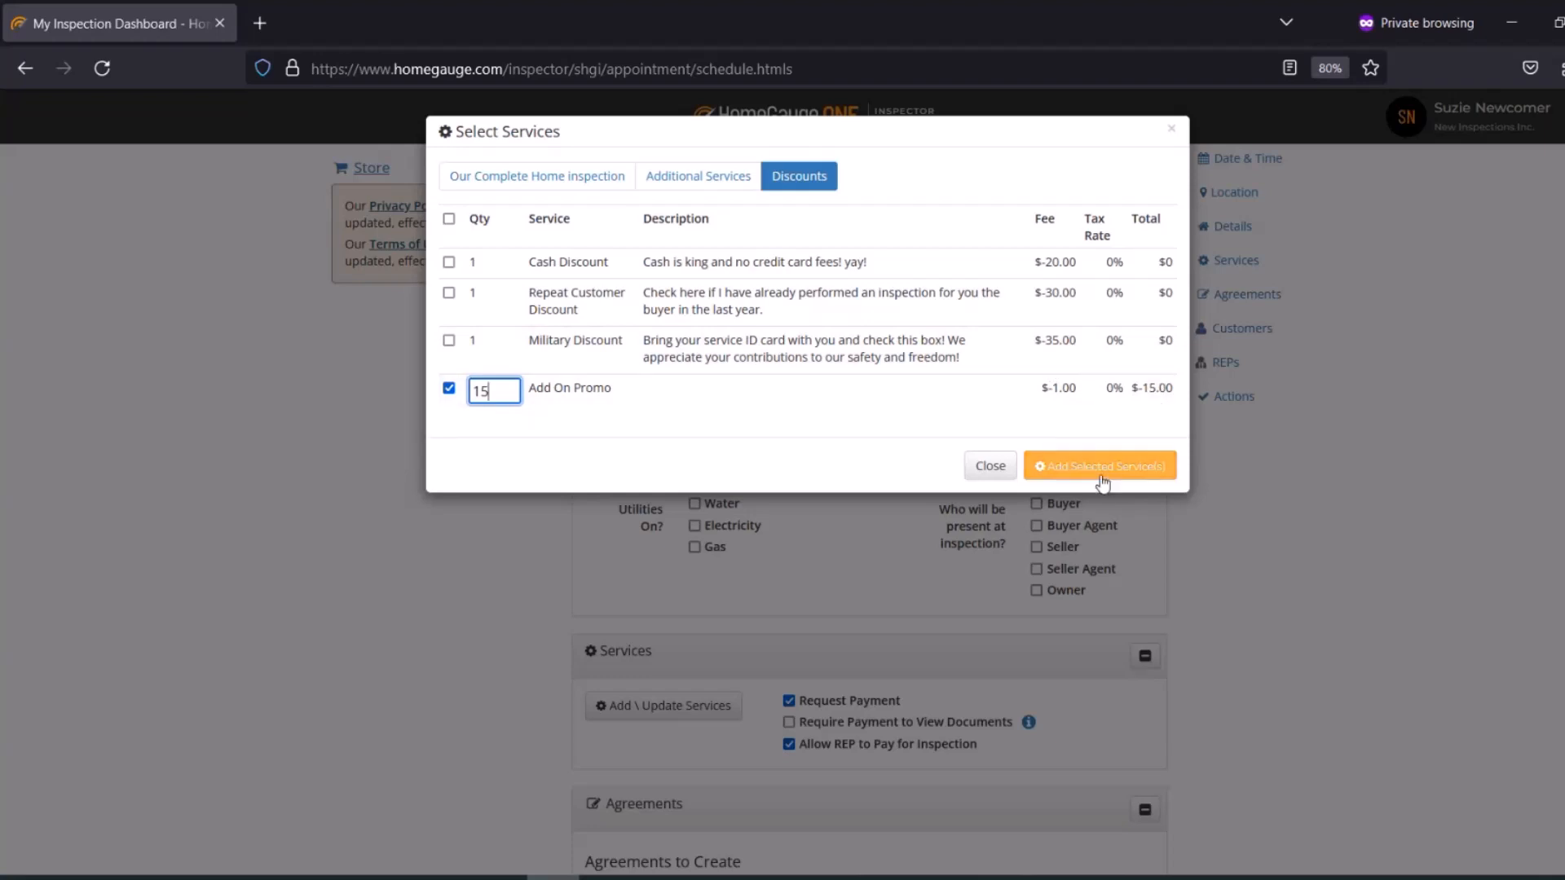
{"action": "left_click", "coordinate": [1137, 467]}
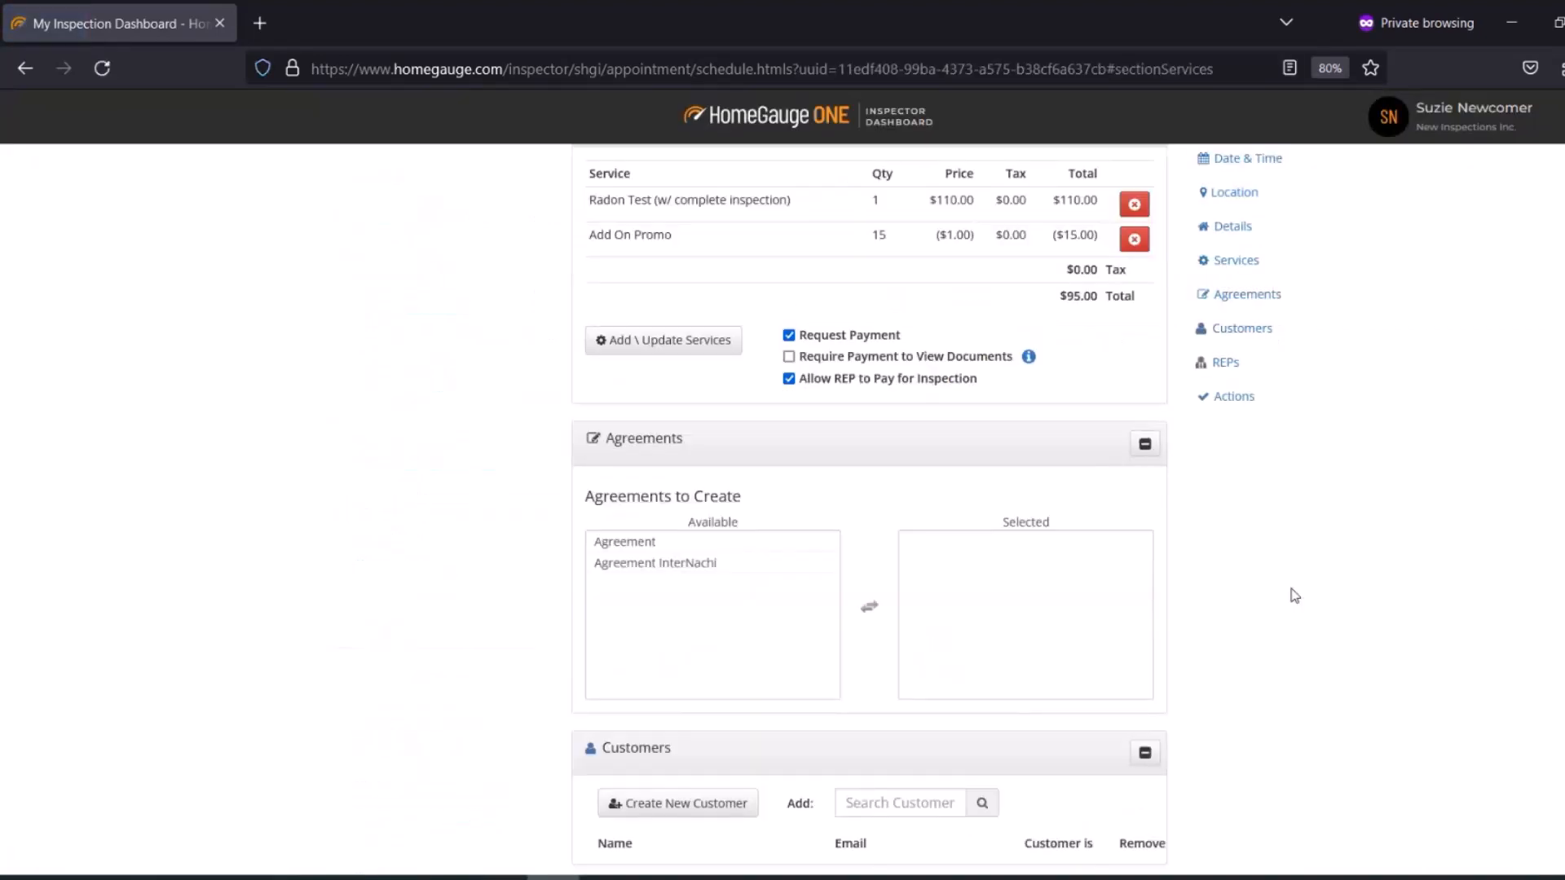
Highlight the Add On Promo row's quantity, price and tax in the appointment.
{"action": "scroll", "coordinate": [978, 522], "scroll_direction": "up", "scroll_amount": 2}
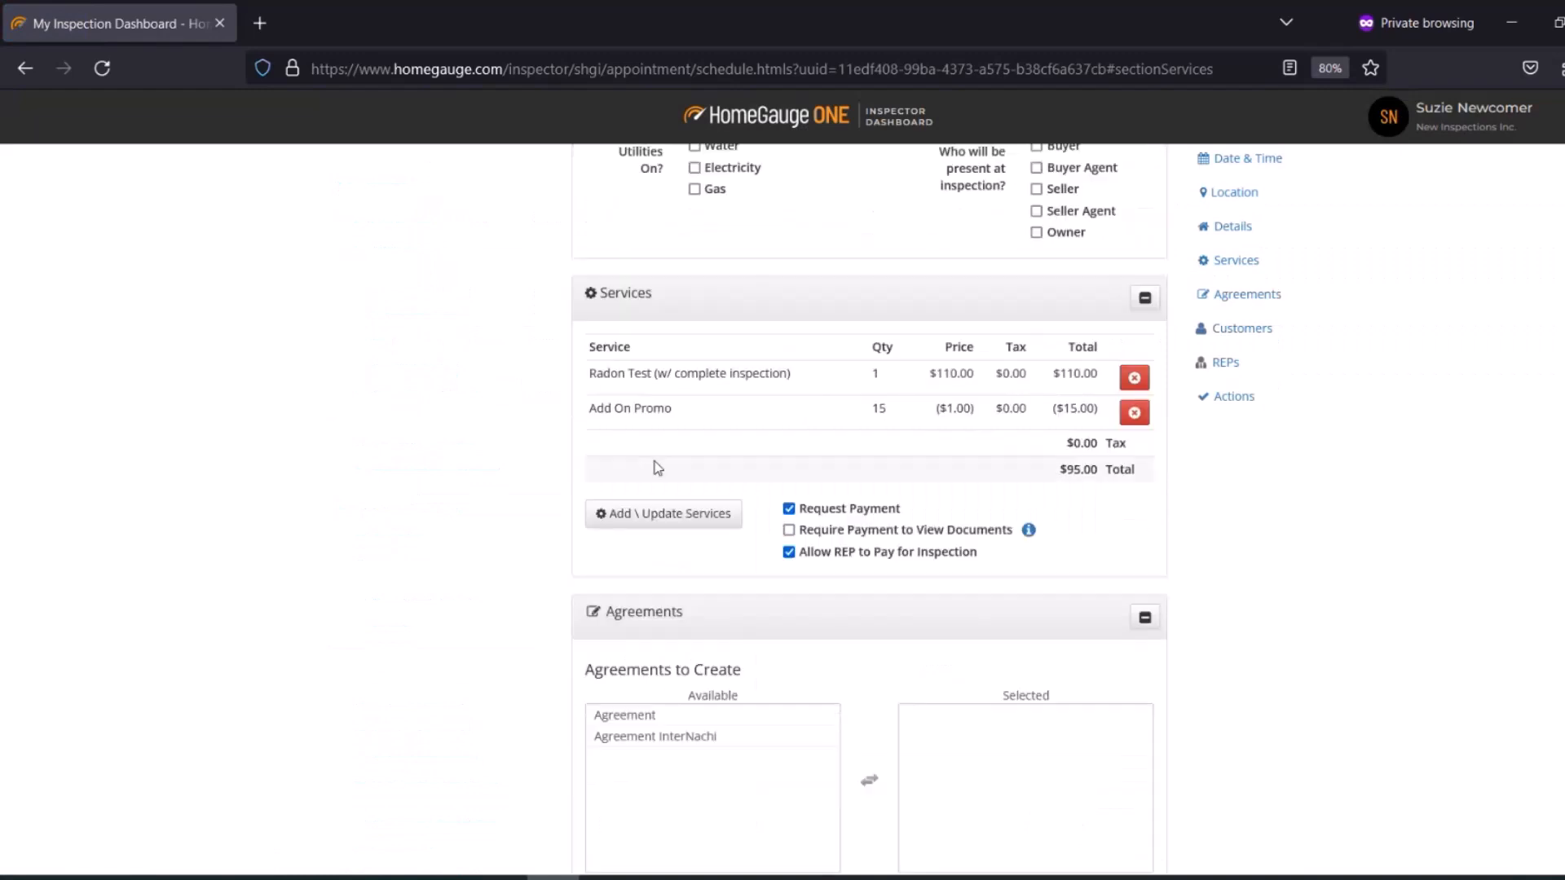
{"action": "left_click_drag", "start_coordinate": [589, 409], "coordinate": [674, 410]}
{"action": "left_click_drag", "start_coordinate": [918, 414], "coordinate": [1109, 416]}
{"action": "left_click", "coordinate": [888, 414]}
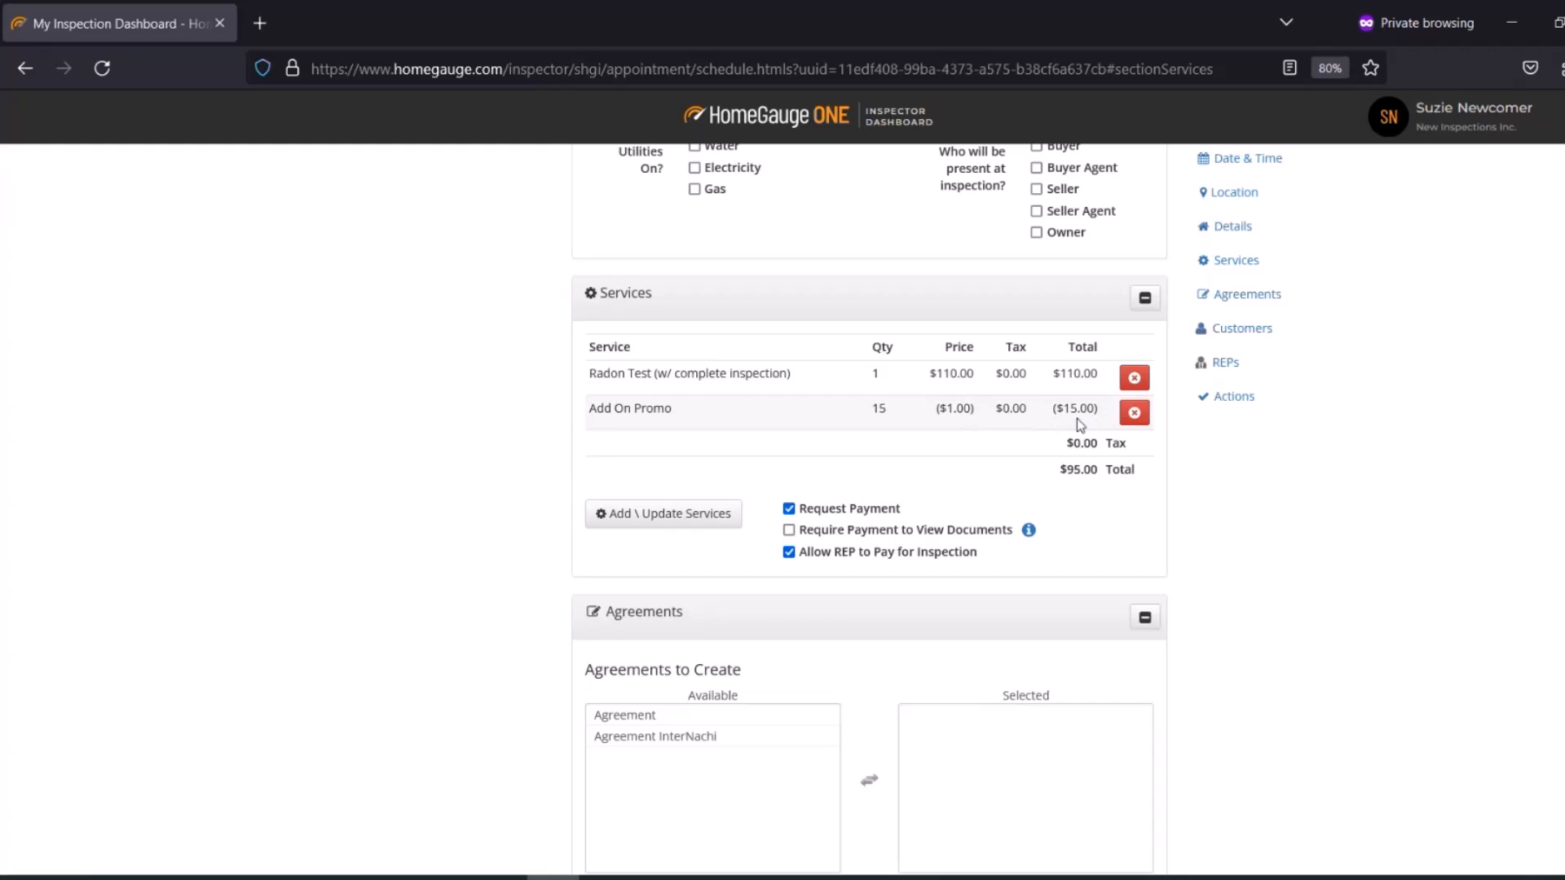
{"action": "left_click_drag", "start_coordinate": [867, 410], "coordinate": [1032, 411]}
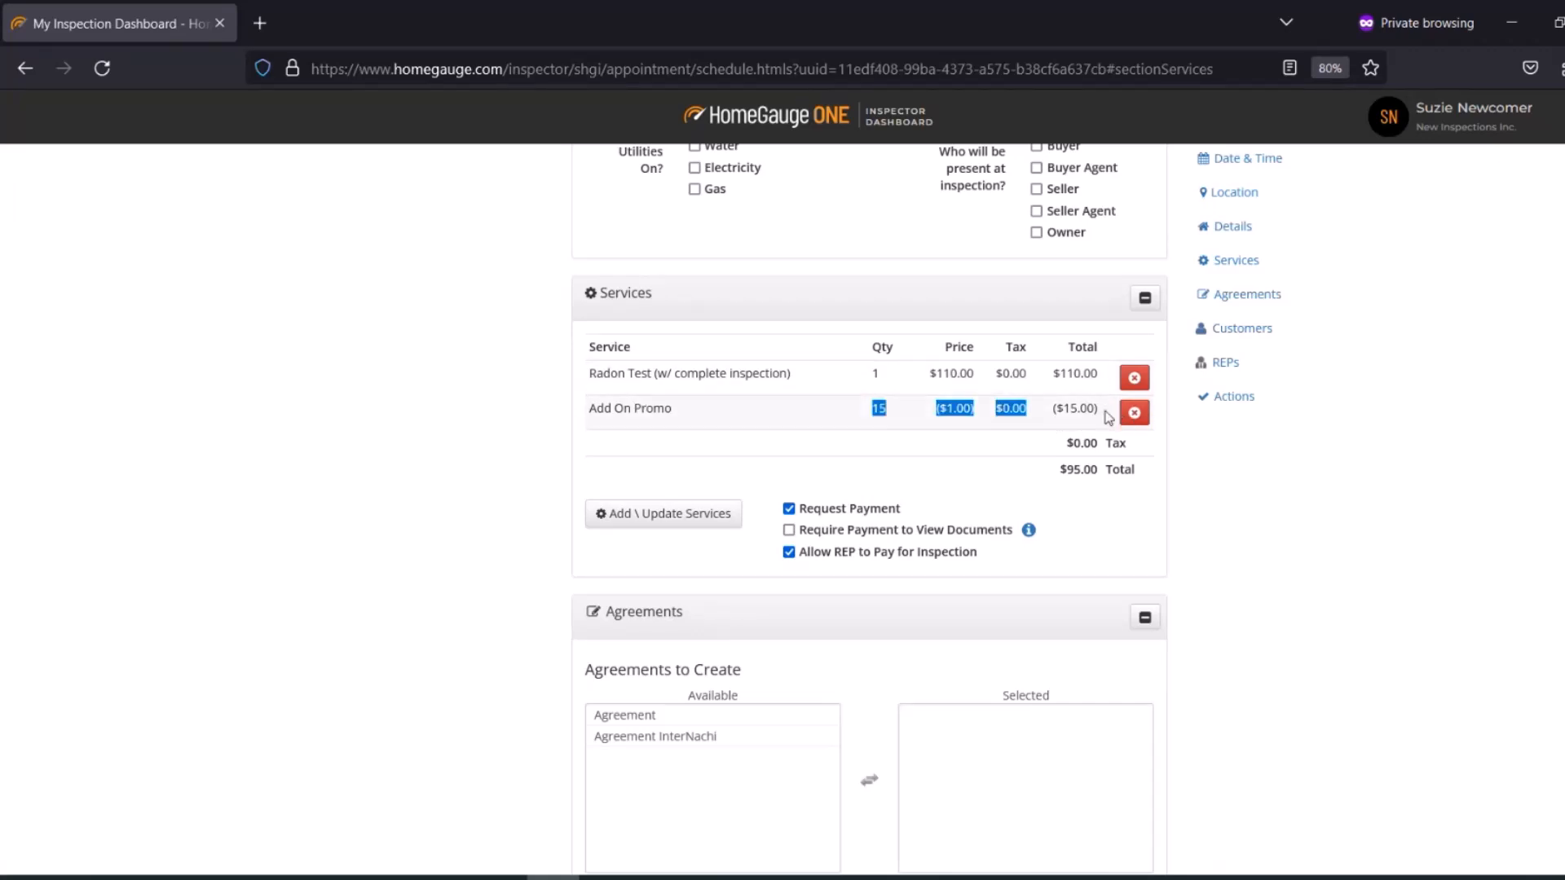
{"action": "left_click_drag", "start_coordinate": [1035, 405], "coordinate": [867, 414]}
{"action": "left_click", "coordinate": [1513, 663]}
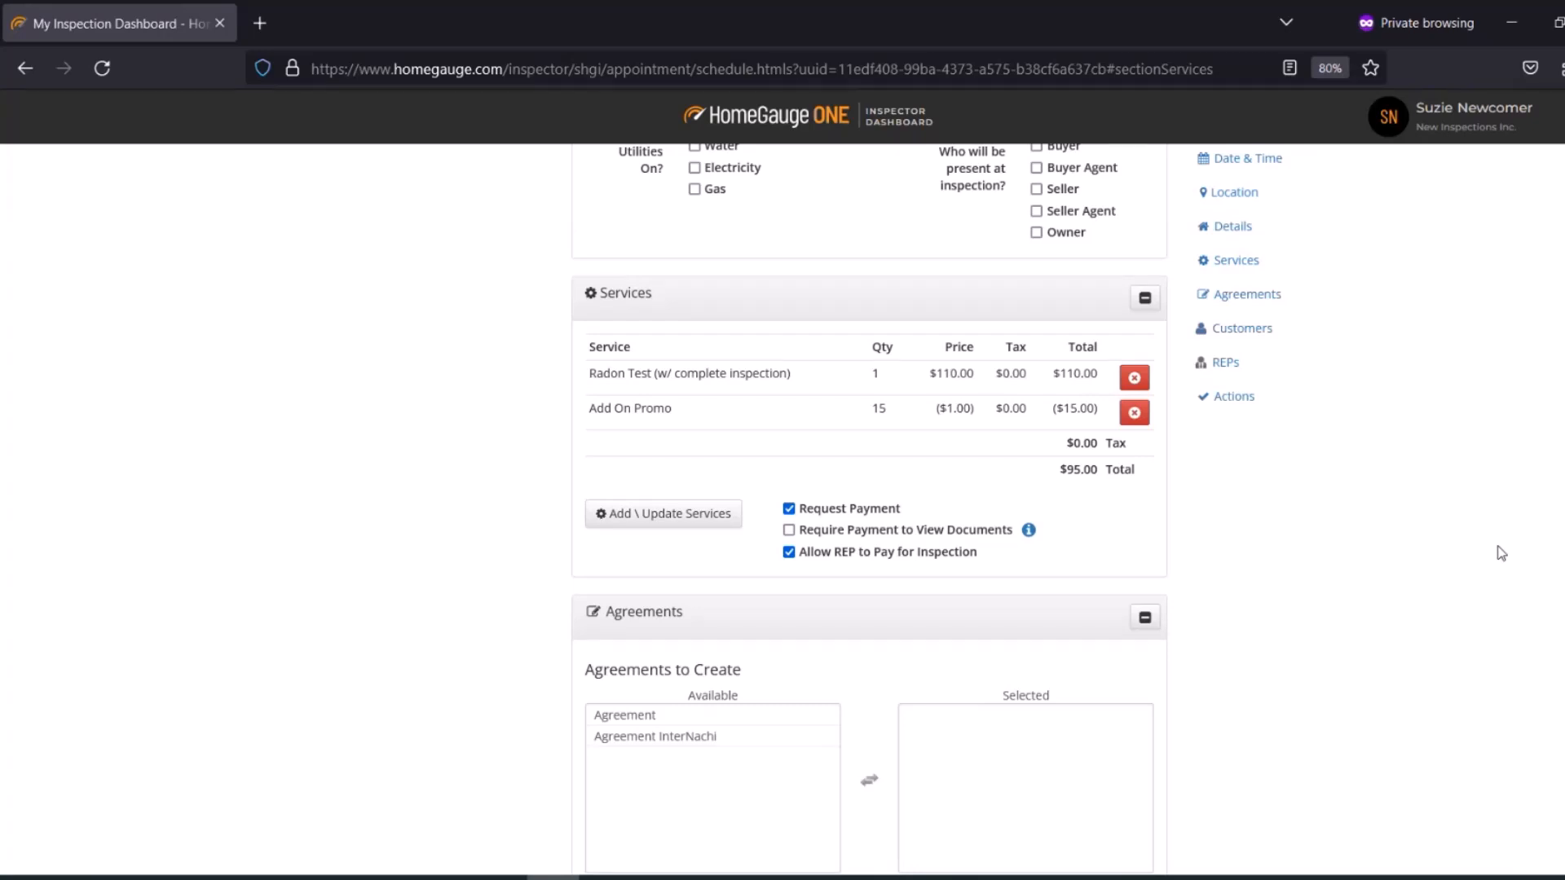
Go to My Reports > TRM in the left menu.
{"action": "scroll", "coordinate": [1412, 546], "scroll_direction": "up", "scroll_amount": 10}
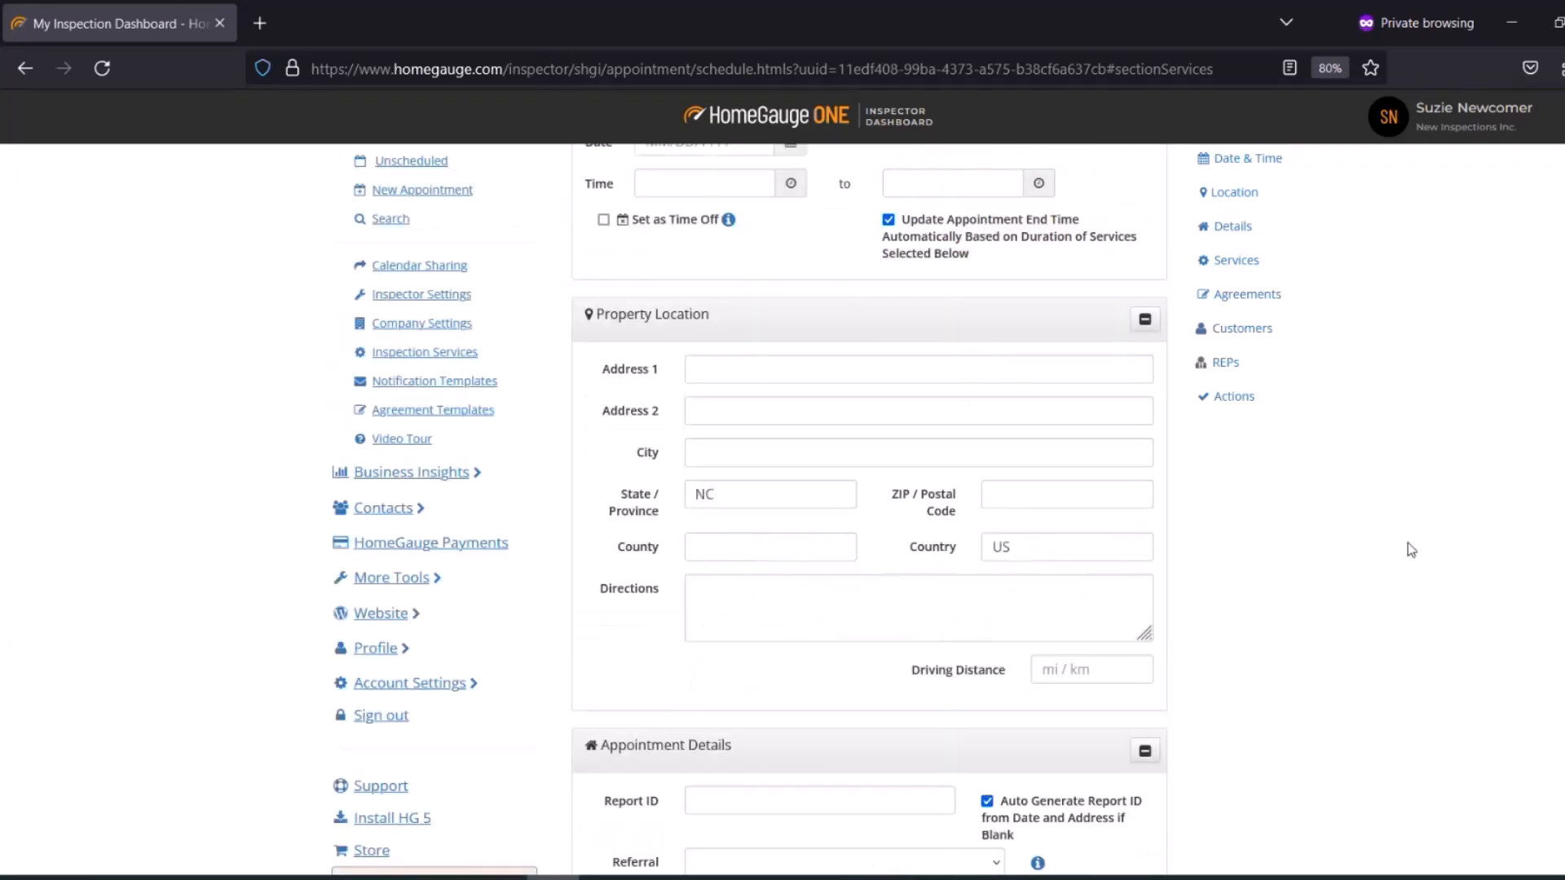
{"action": "scroll", "coordinate": [1407, 543], "scroll_direction": "up", "scroll_amount": 2}
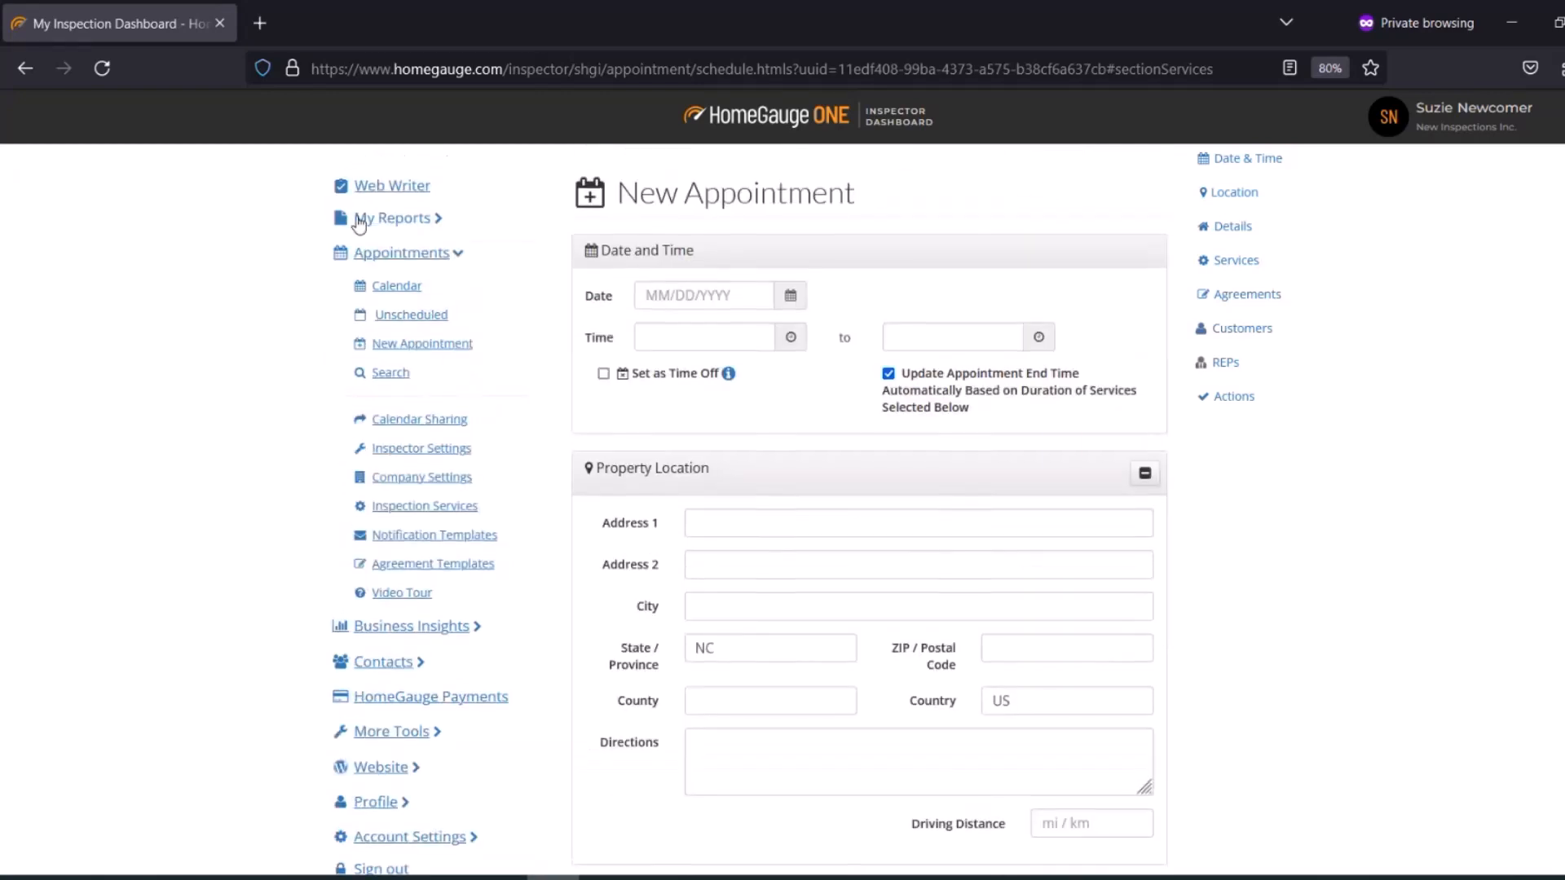
{"action": "left_click", "coordinate": [363, 222]}
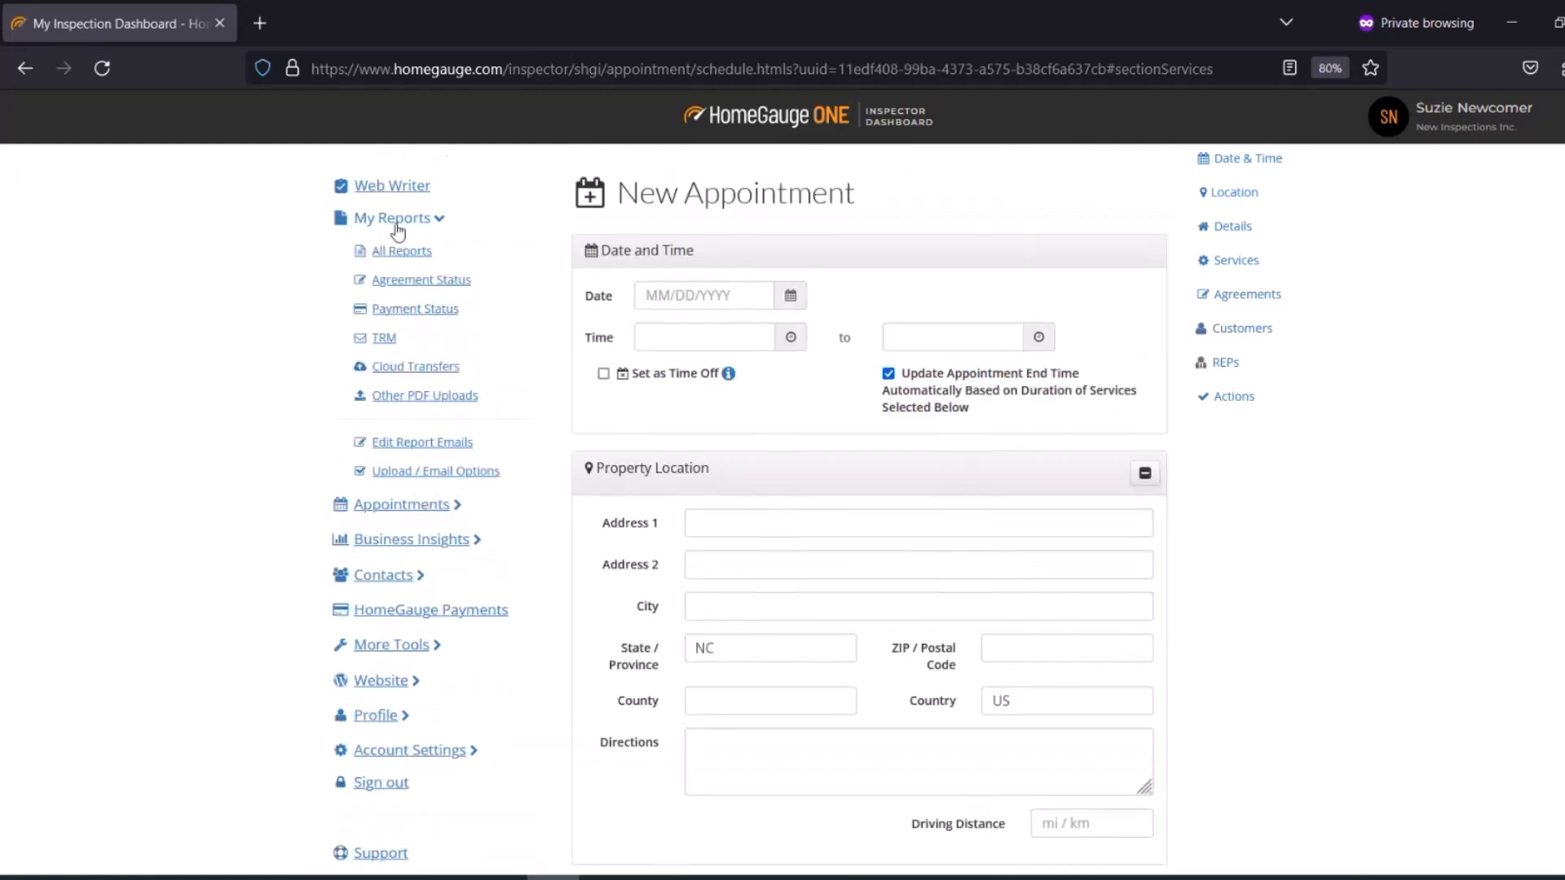
{"action": "left_click", "coordinate": [384, 337]}
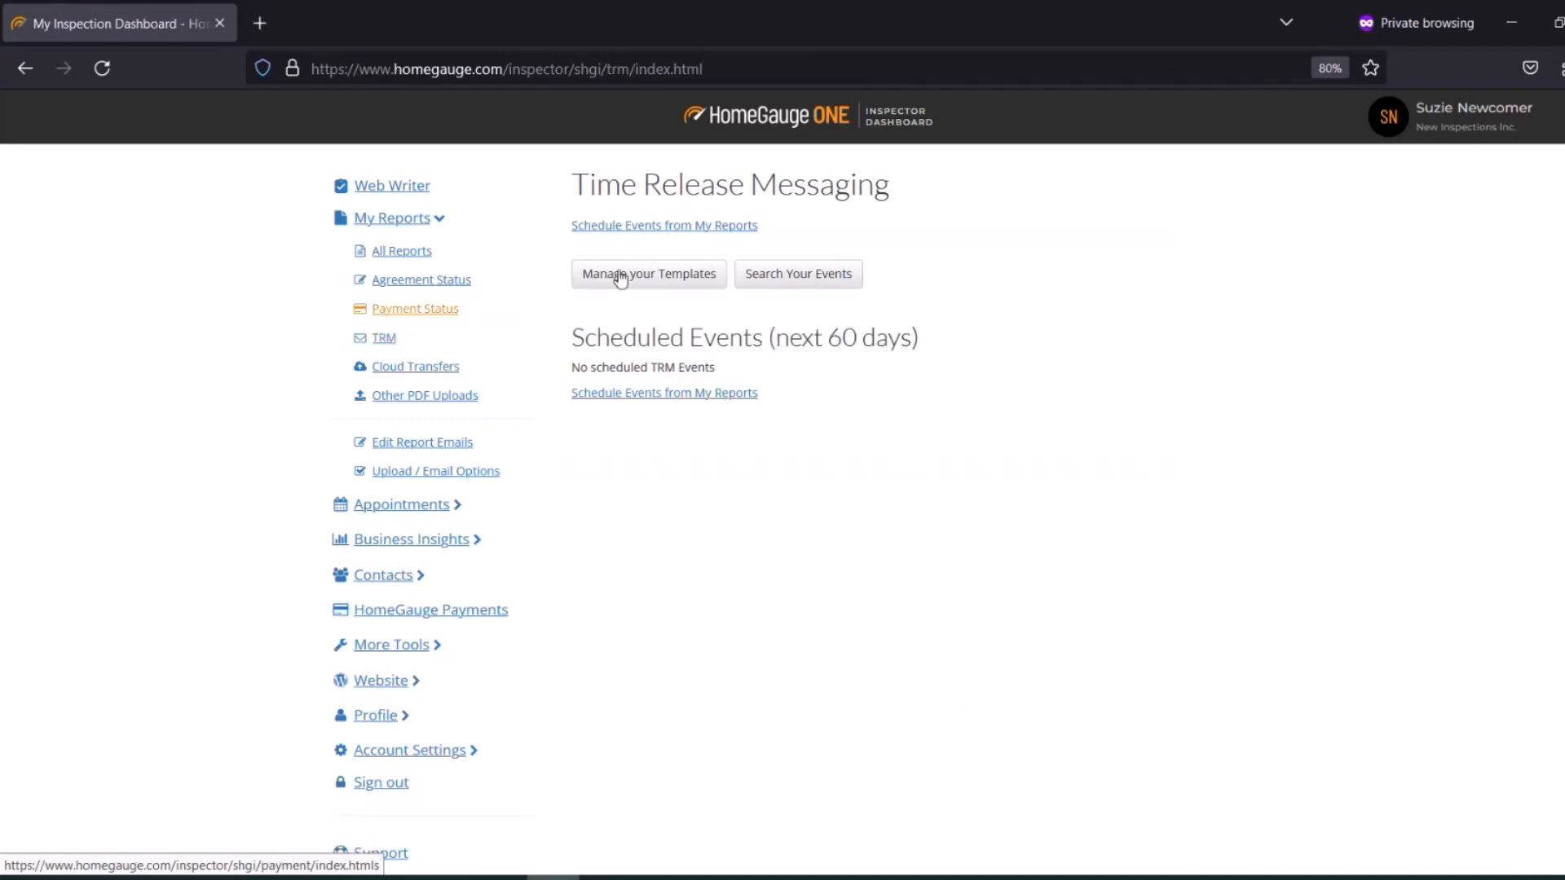
From the TRM templates list, start a new template from a blank template.
{"action": "left_click", "coordinate": [643, 281]}
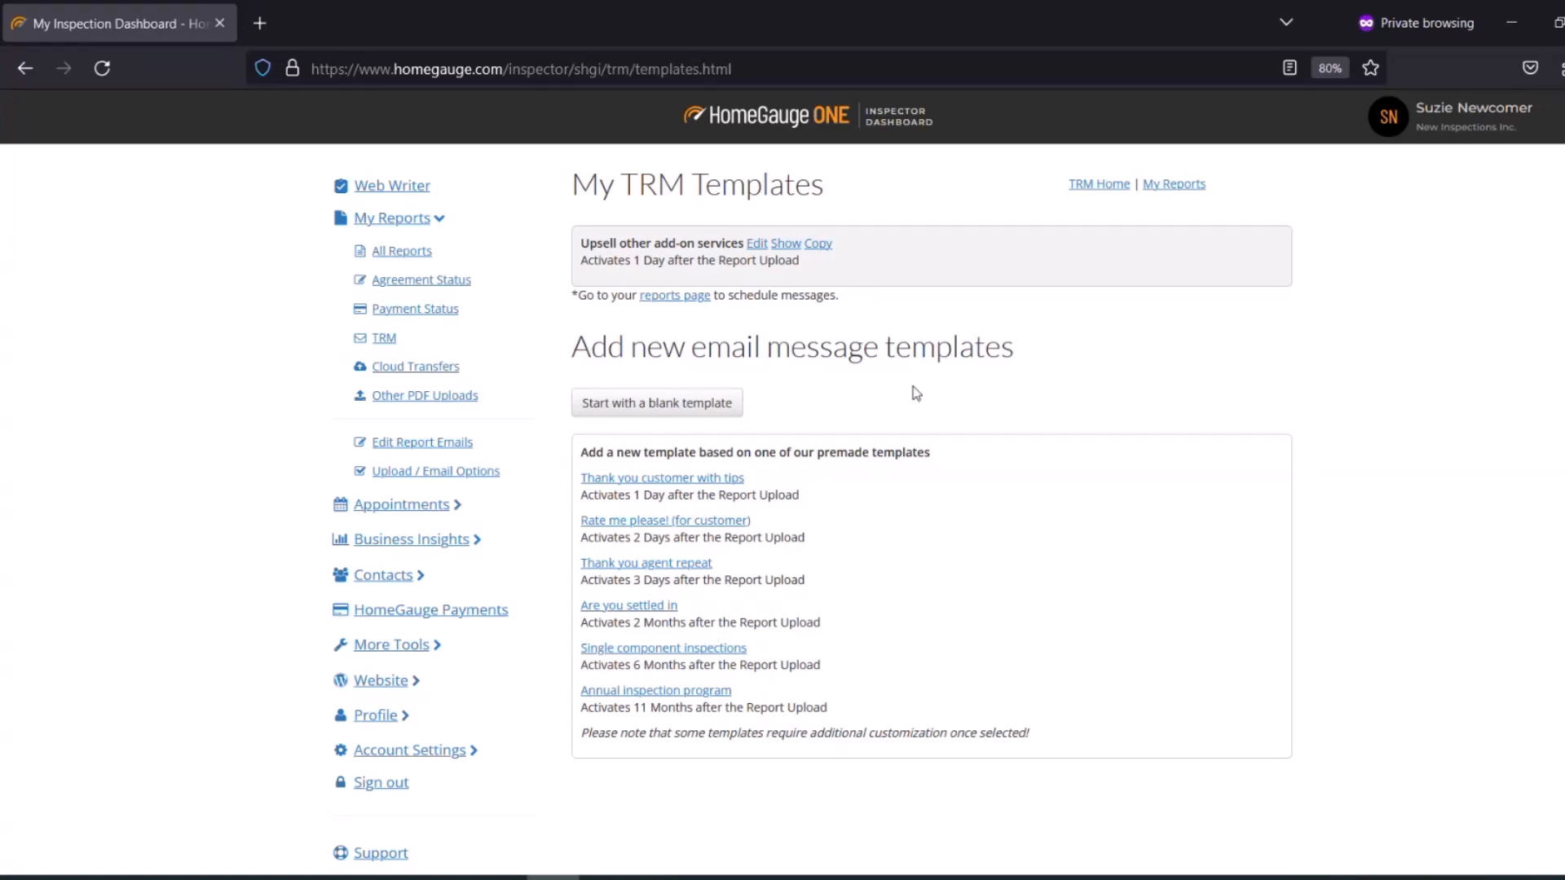
{"action": "left_click", "coordinate": [617, 414]}
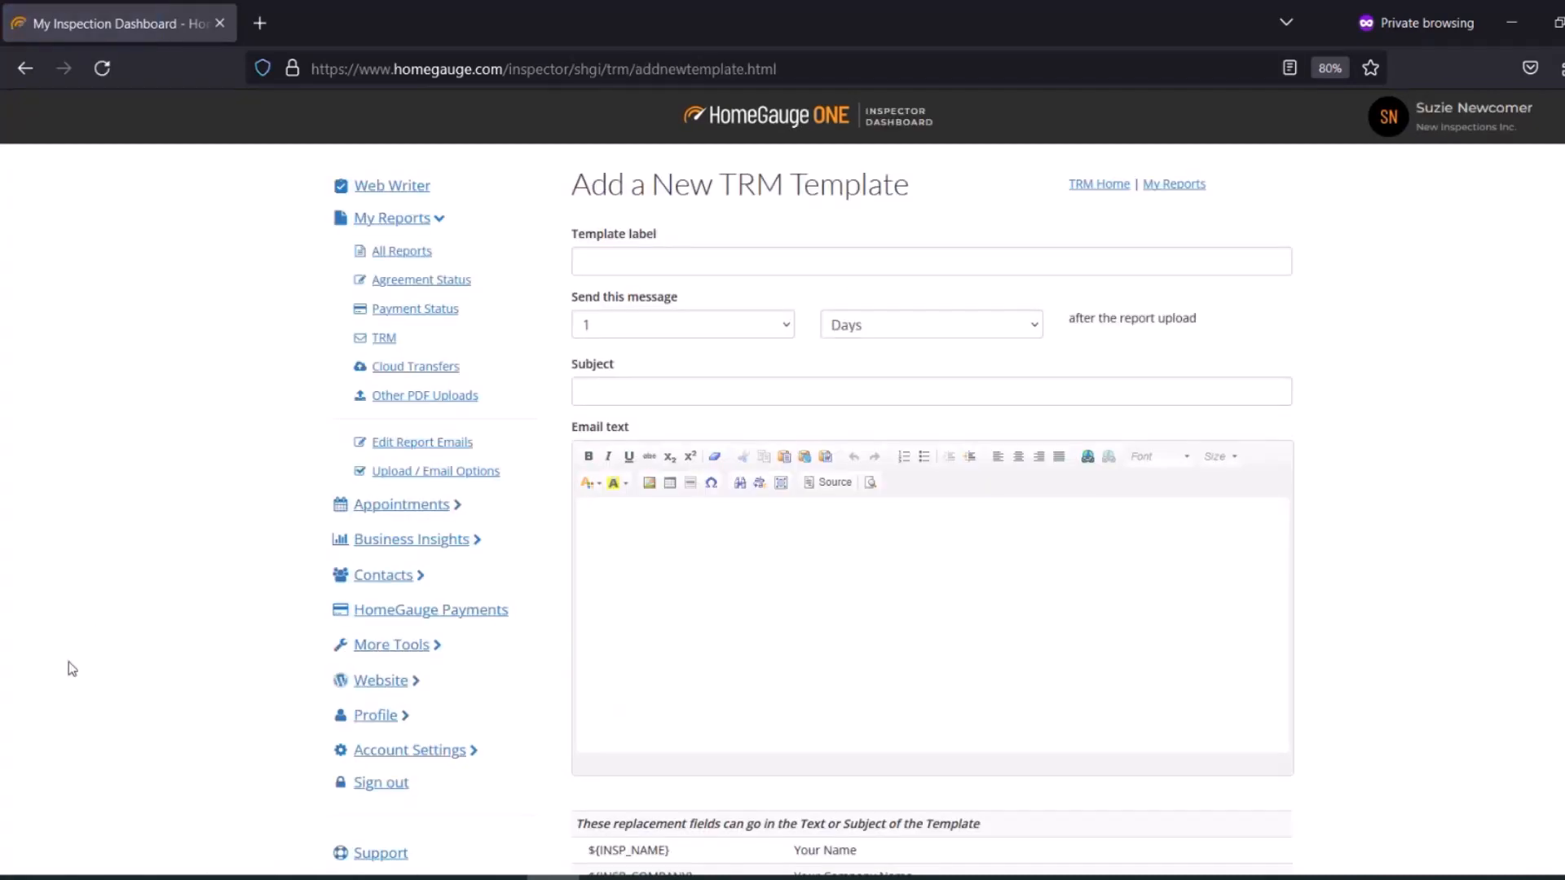
In the Word email templates document, select the Google review template's title.
{"action": "mouse_move", "coordinate": [394, 878]}
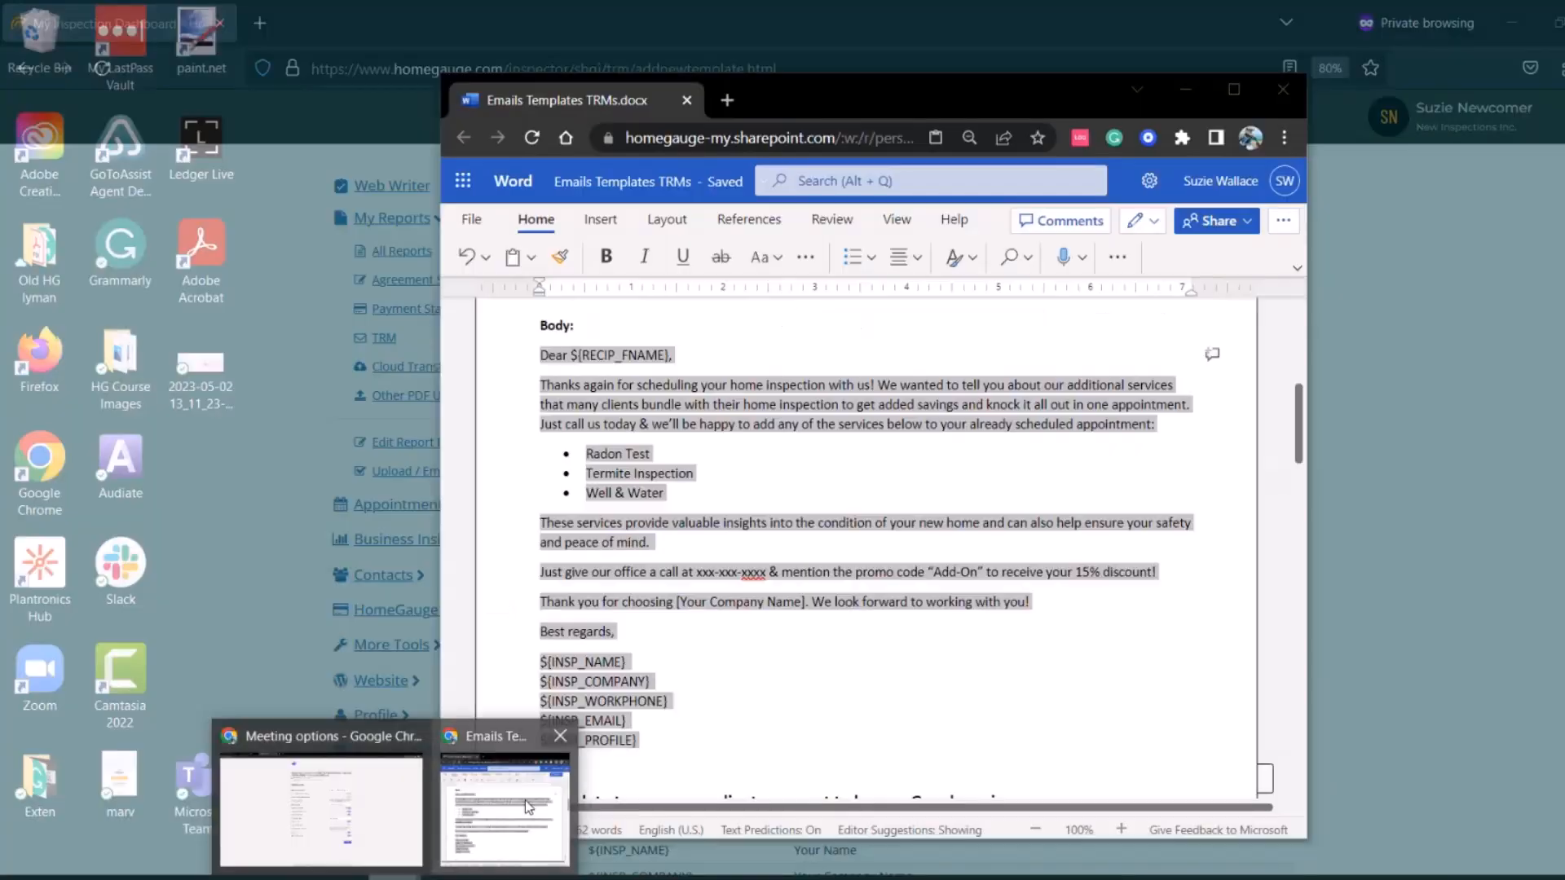
{"action": "left_click", "coordinate": [525, 800]}
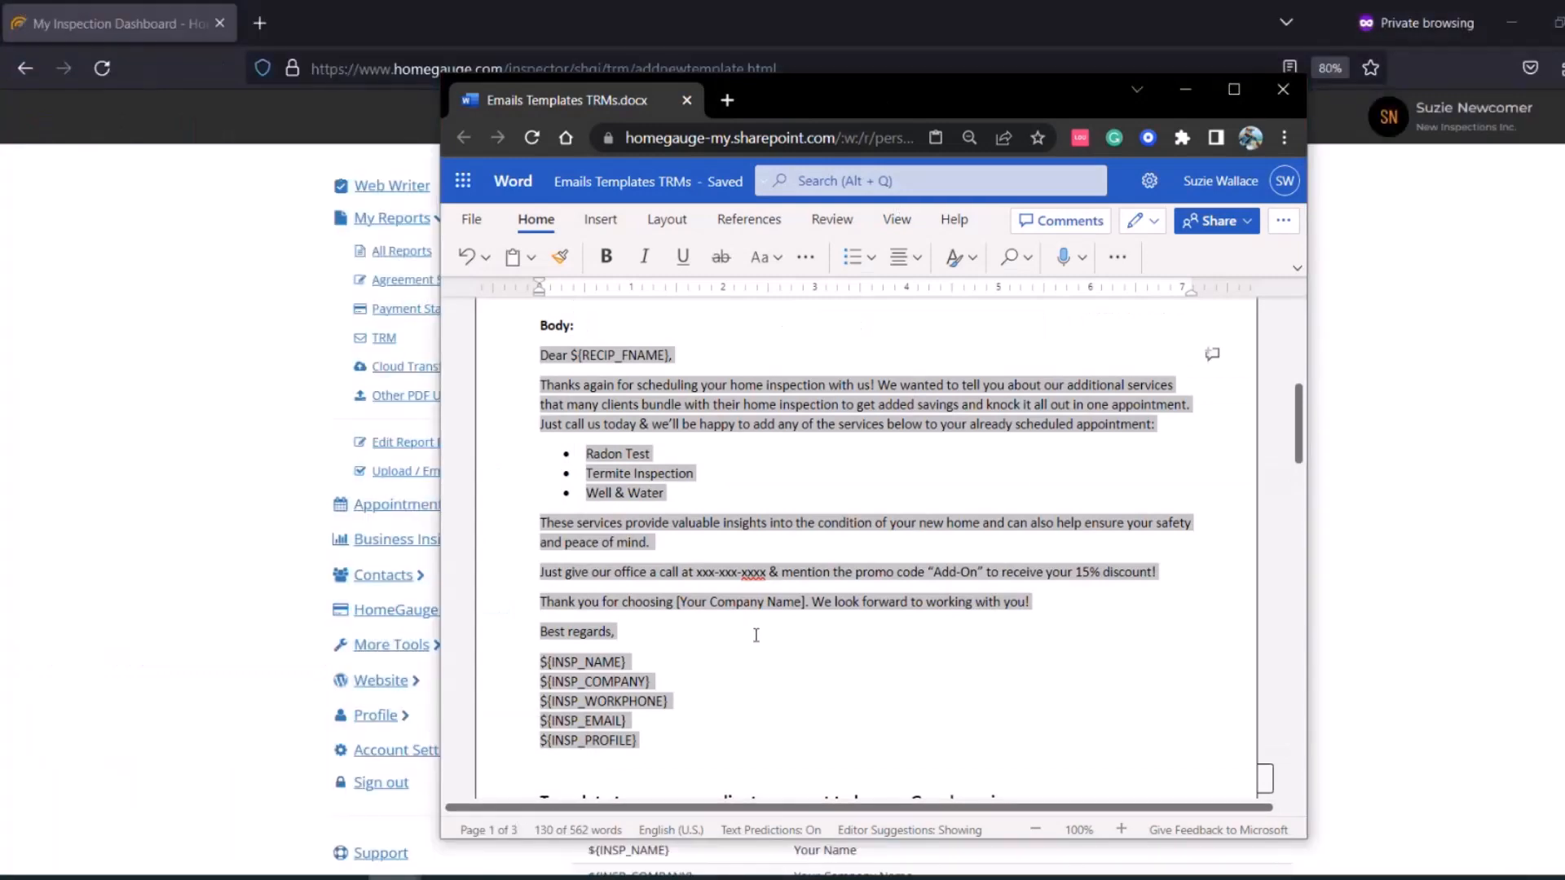
{"action": "left_click", "coordinate": [761, 673]}
{"action": "scroll", "coordinate": [765, 688], "scroll_direction": "up", "scroll_amount": 1}
{"action": "scroll", "coordinate": [782, 561], "scroll_direction": "down", "scroll_amount": 3}
{"action": "scroll", "coordinate": [782, 561], "scroll_direction": "down", "scroll_amount": 3}
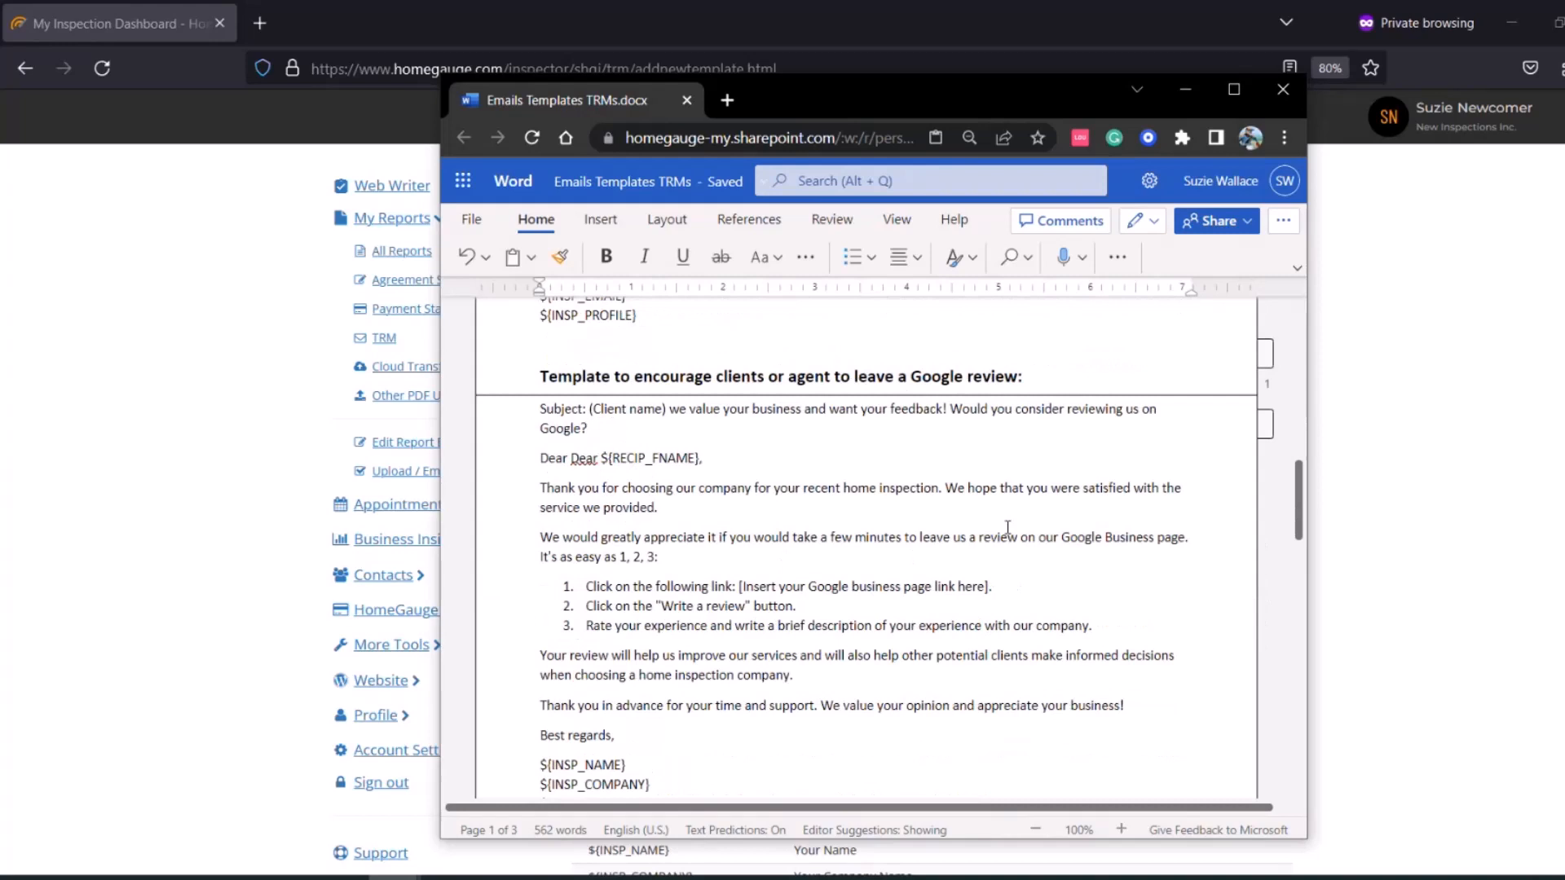
{"action": "left_click_drag", "start_coordinate": [542, 376], "coordinate": [1023, 381]}
{"action": "key", "text": "ctrl+c"}
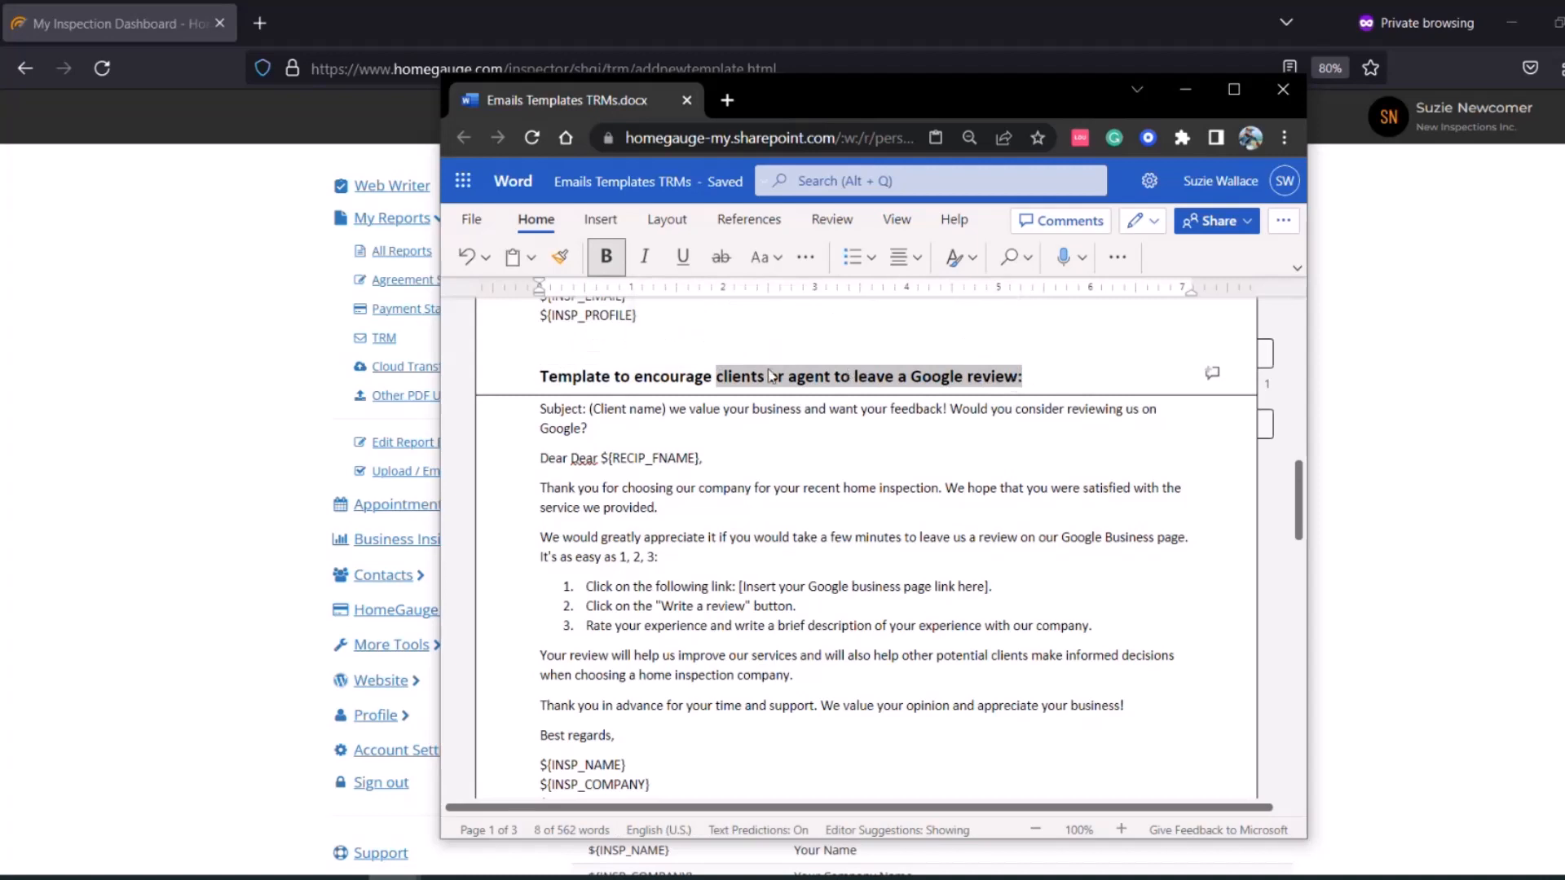
Label the template 'Clients or agent to leave a Google review' and send it after 2 days.
{"action": "left_click", "coordinate": [123, 357]}
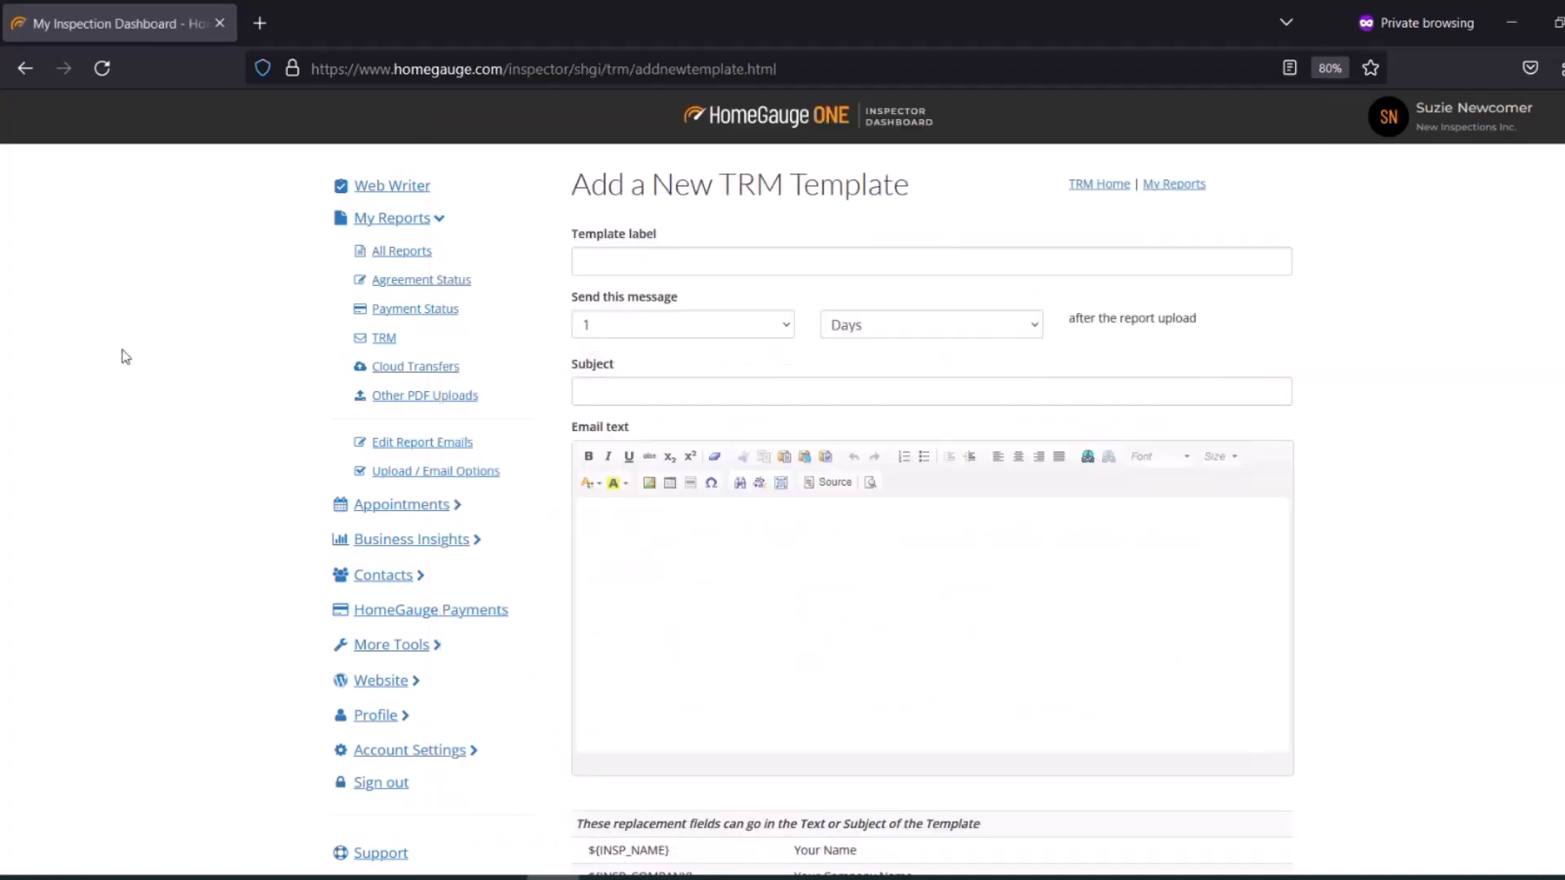
{"action": "left_click", "coordinate": [600, 268]}
{"action": "key", "text": "ctrl+v"}
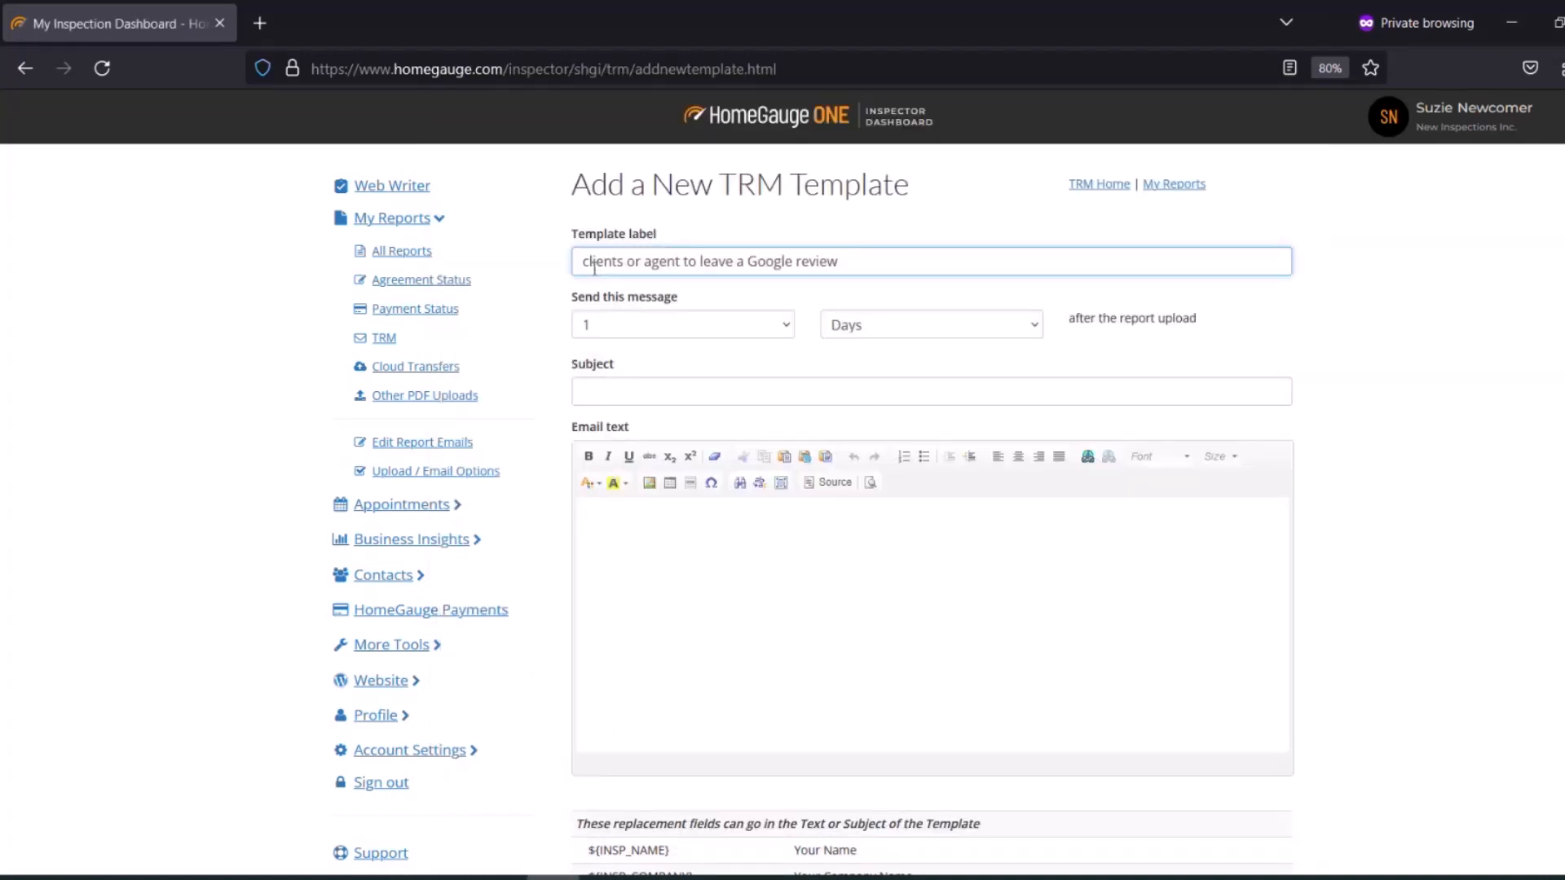
{"action": "left_click", "coordinate": [590, 262]}
{"action": "key", "text": "BackSpace"}
{"action": "key", "text": "BackSpace"}
{"action": "type", "text": "Cl"}
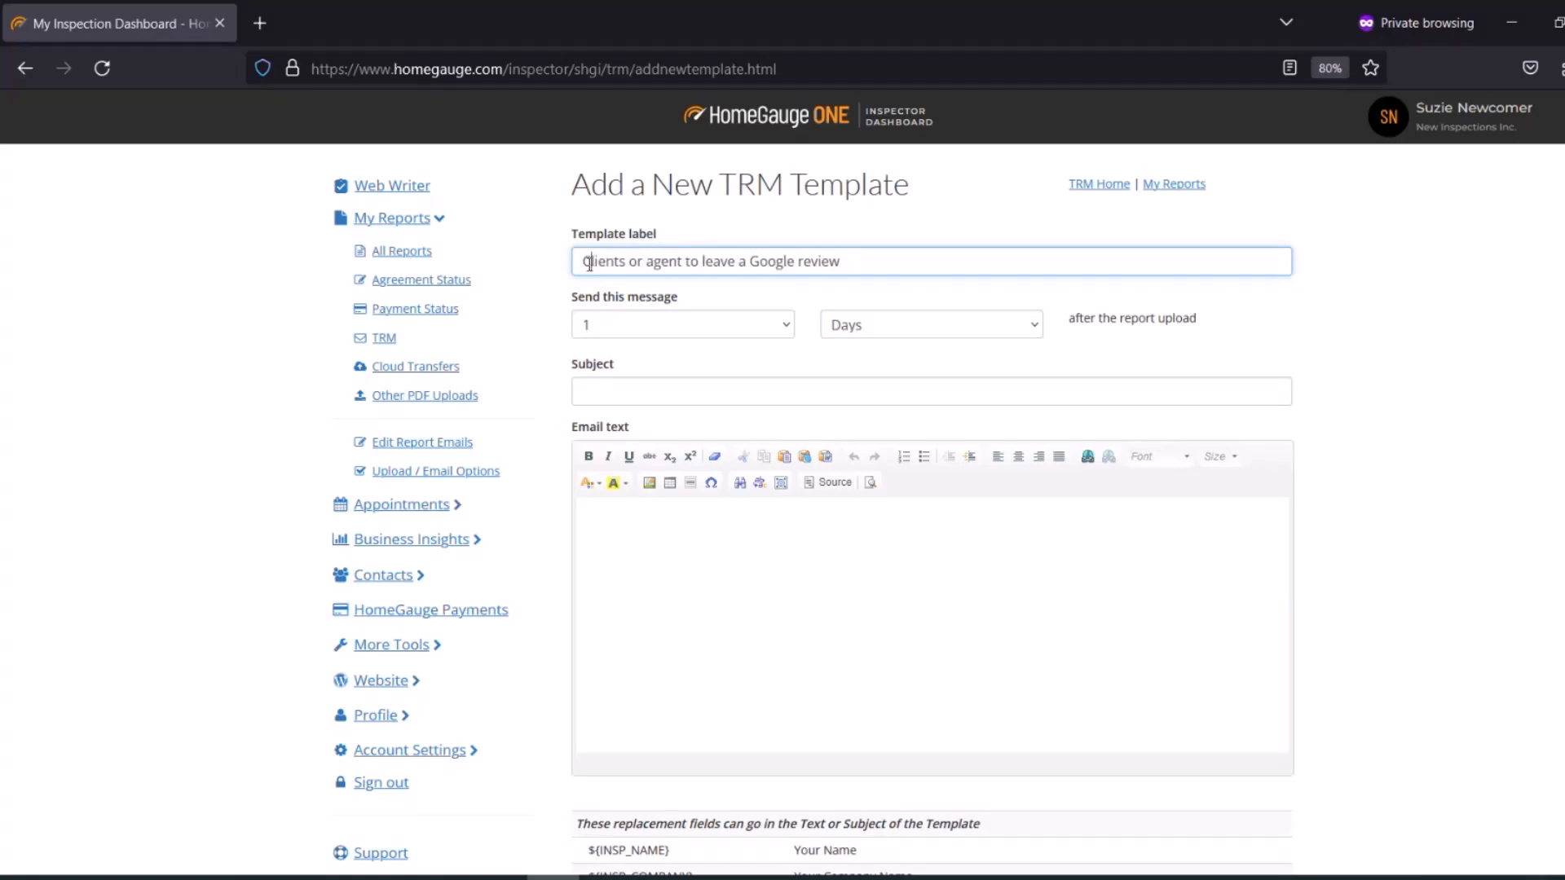
{"action": "left_click", "coordinate": [614, 330]}
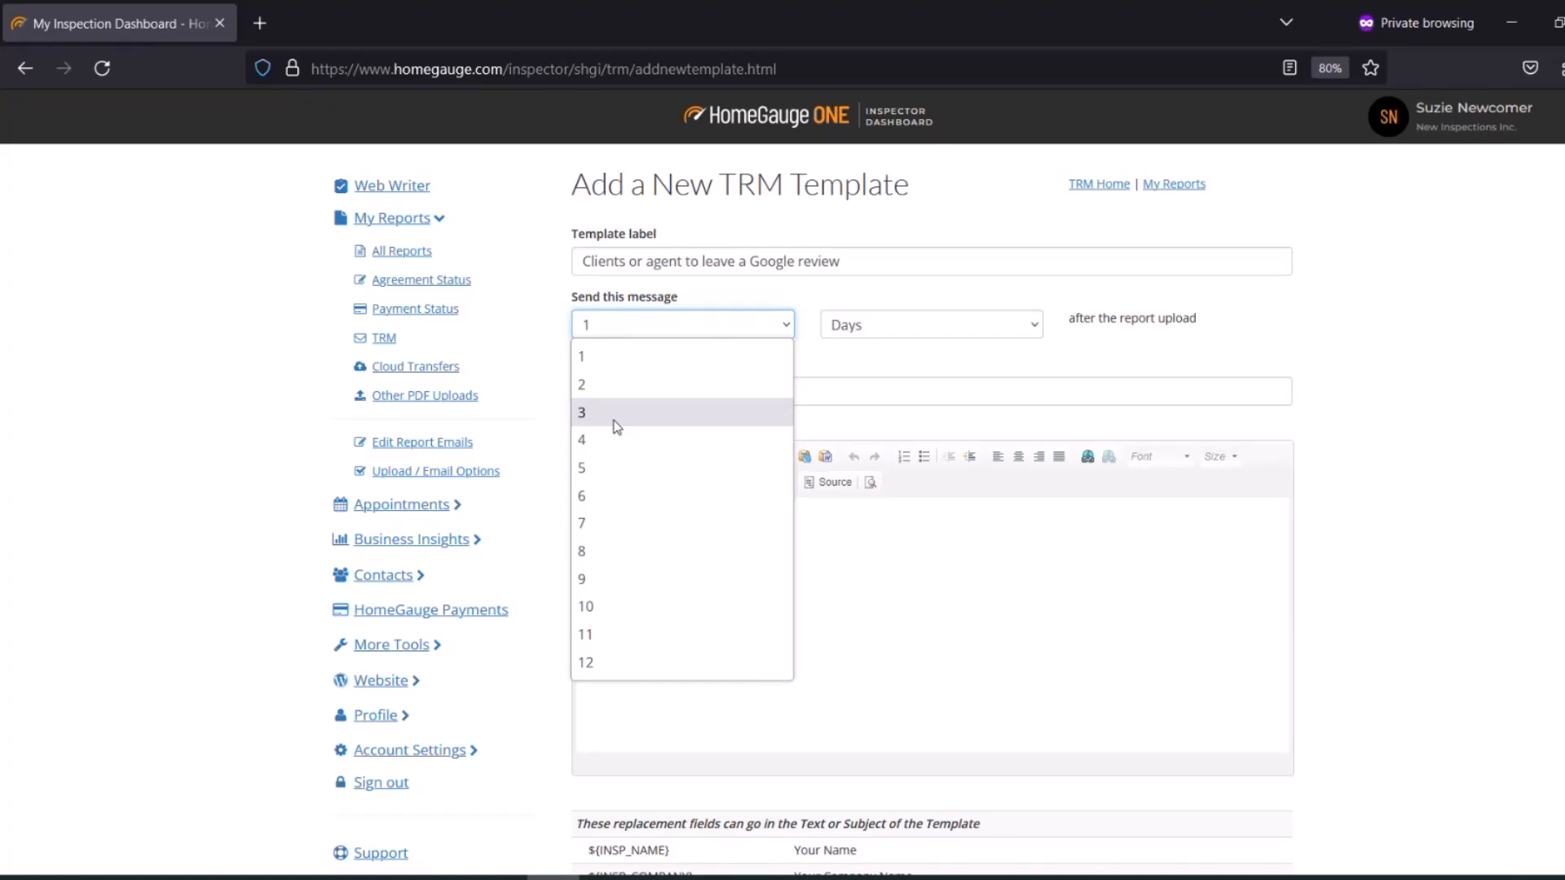
{"action": "left_click", "coordinate": [613, 385]}
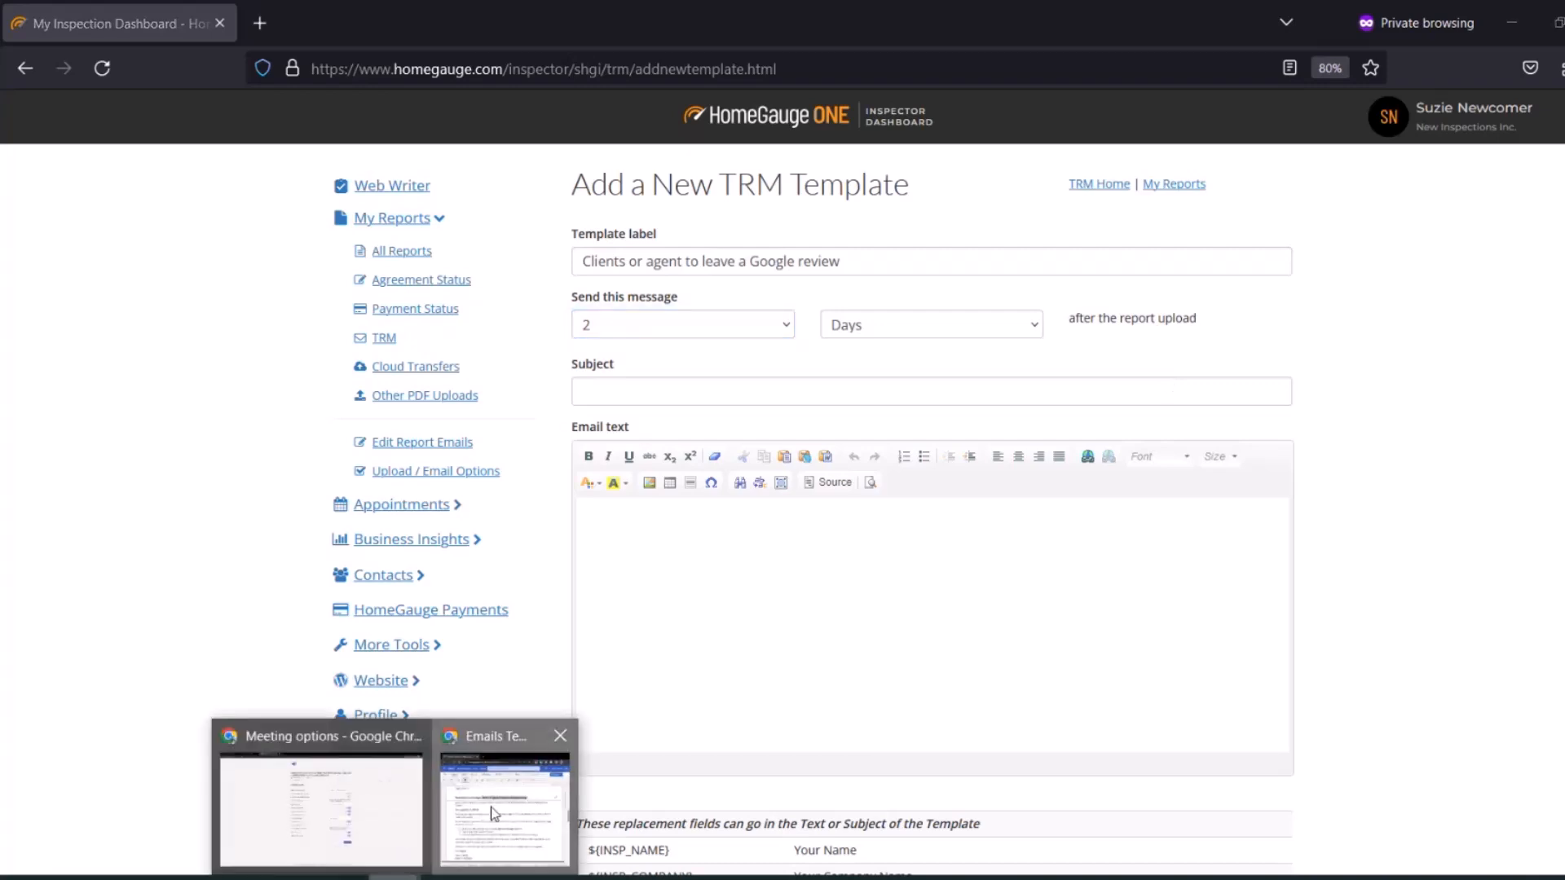
In Word, replace the review subject's Client name placeholder with the ${RECIP_FNAME} field.
{"action": "left_click", "coordinate": [490, 807]}
{"action": "left_click", "coordinate": [668, 413]}
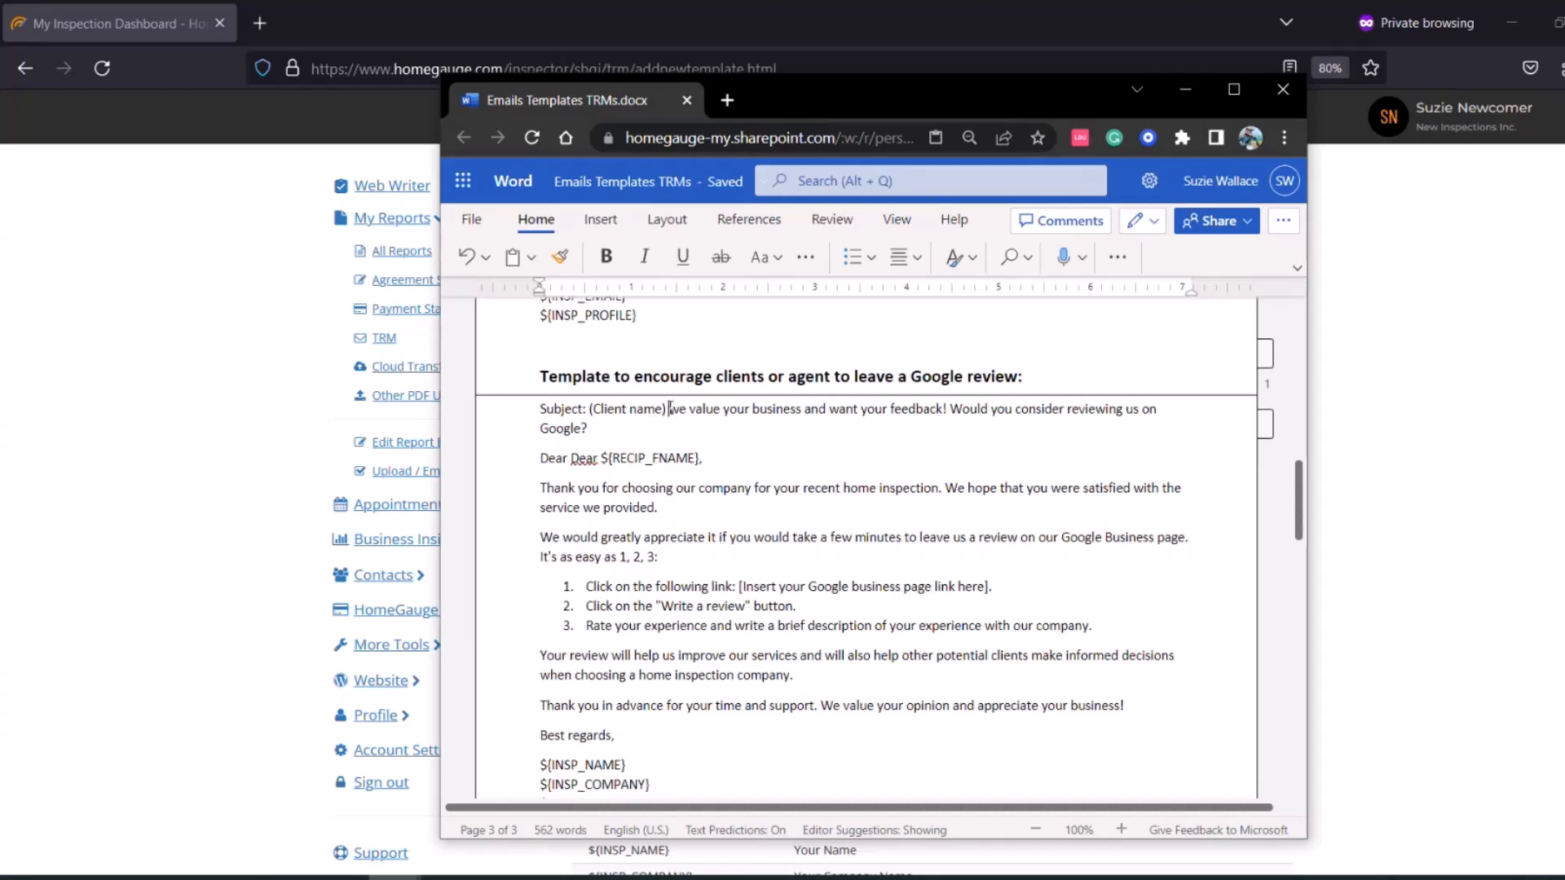
{"action": "left_click_drag", "start_coordinate": [667, 410], "coordinate": [594, 413]}
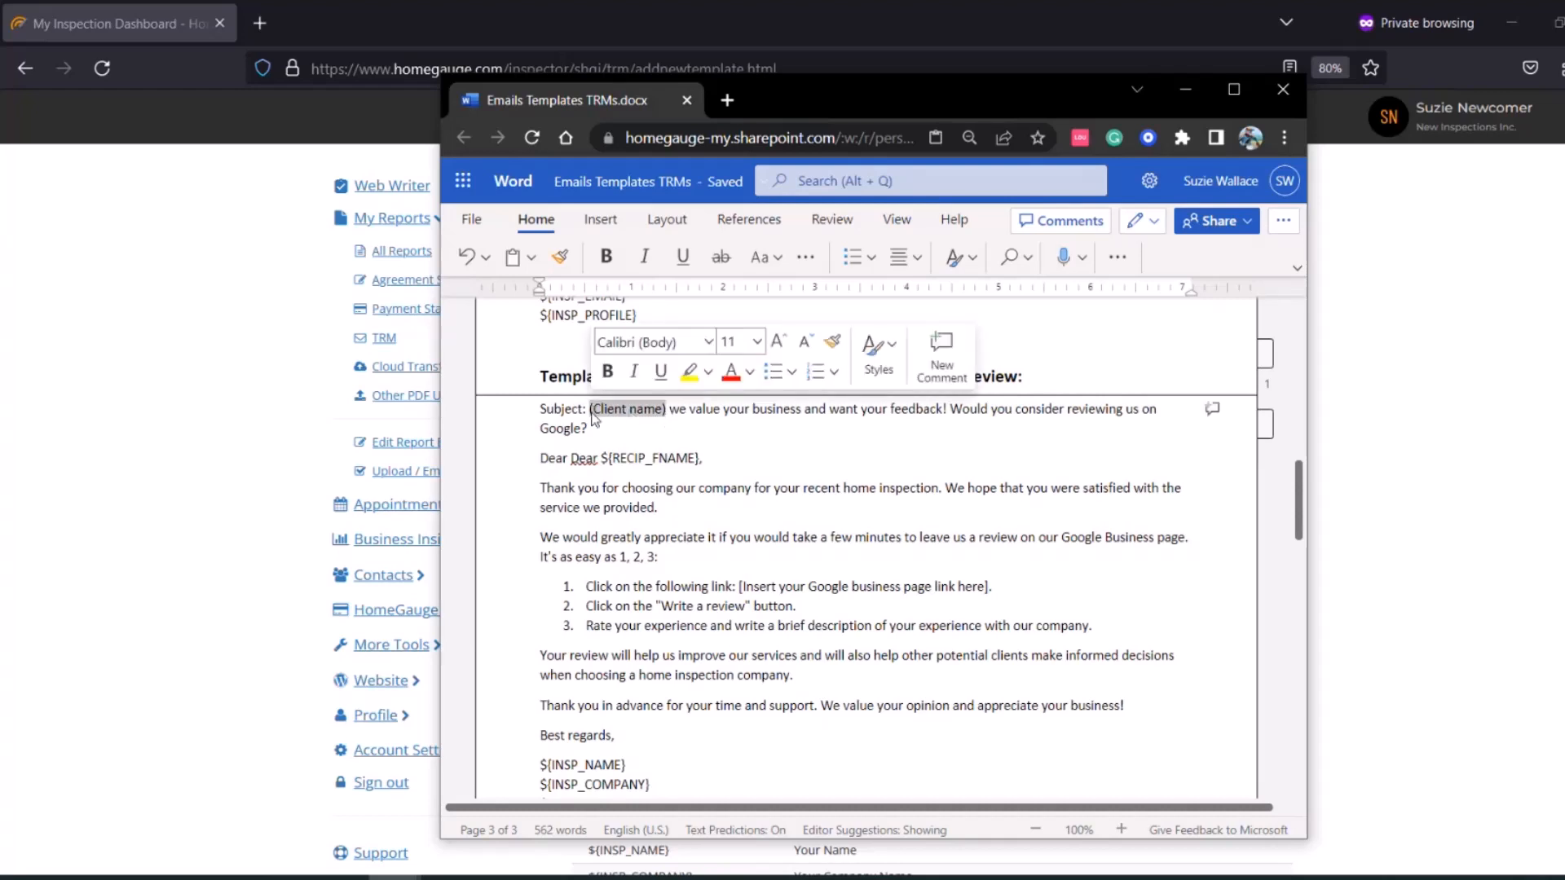
{"action": "key", "text": "BackSpace"}
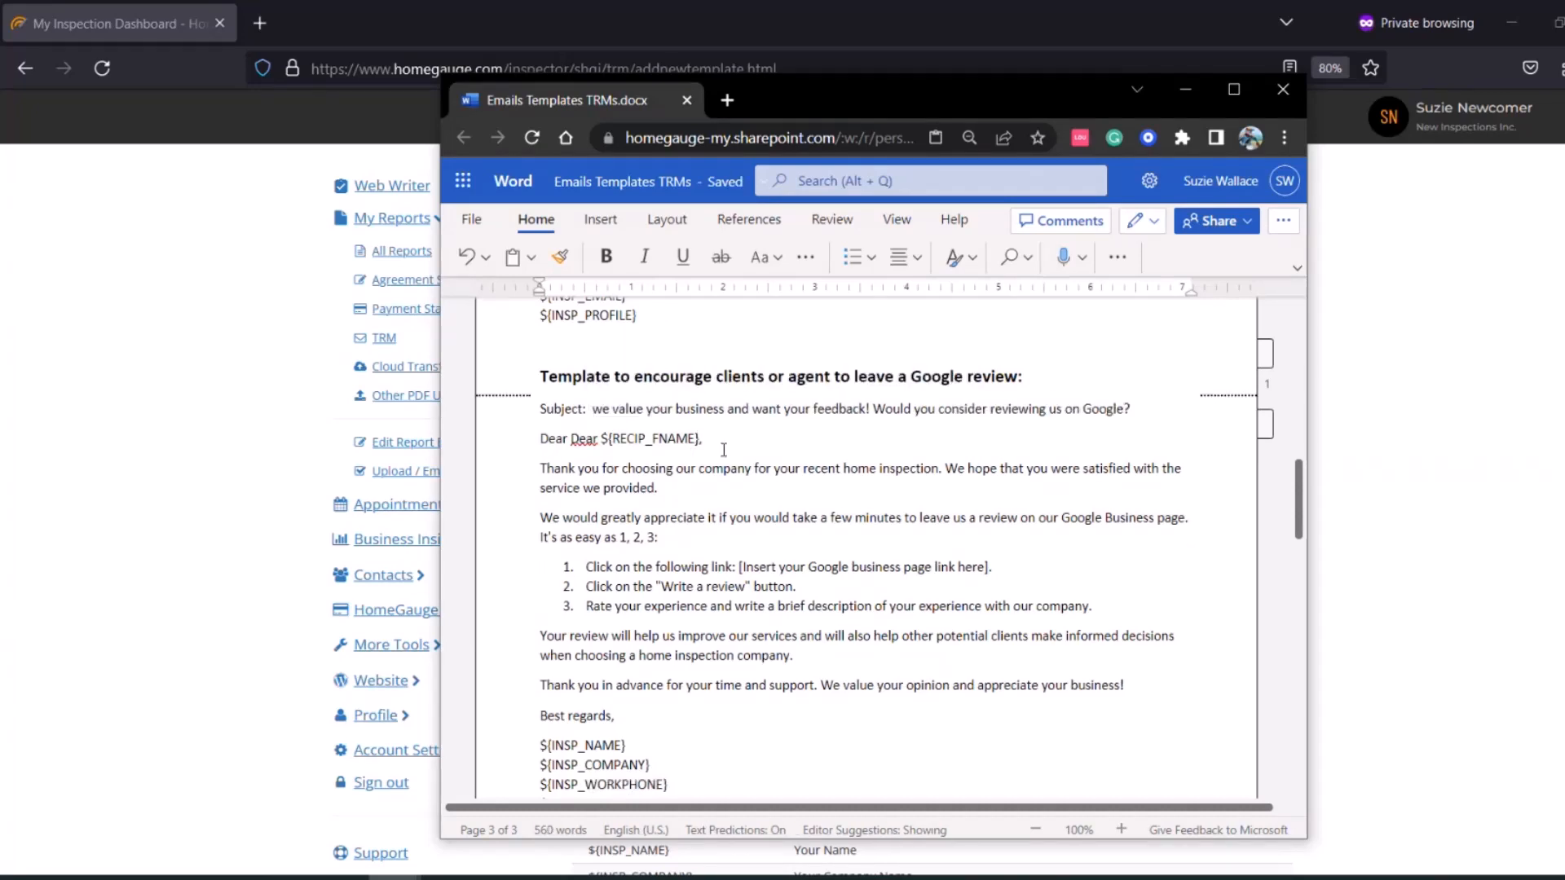
{"action": "left_click_drag", "start_coordinate": [700, 440], "coordinate": [602, 443]}
{"action": "key", "text": "ctrl+c"}
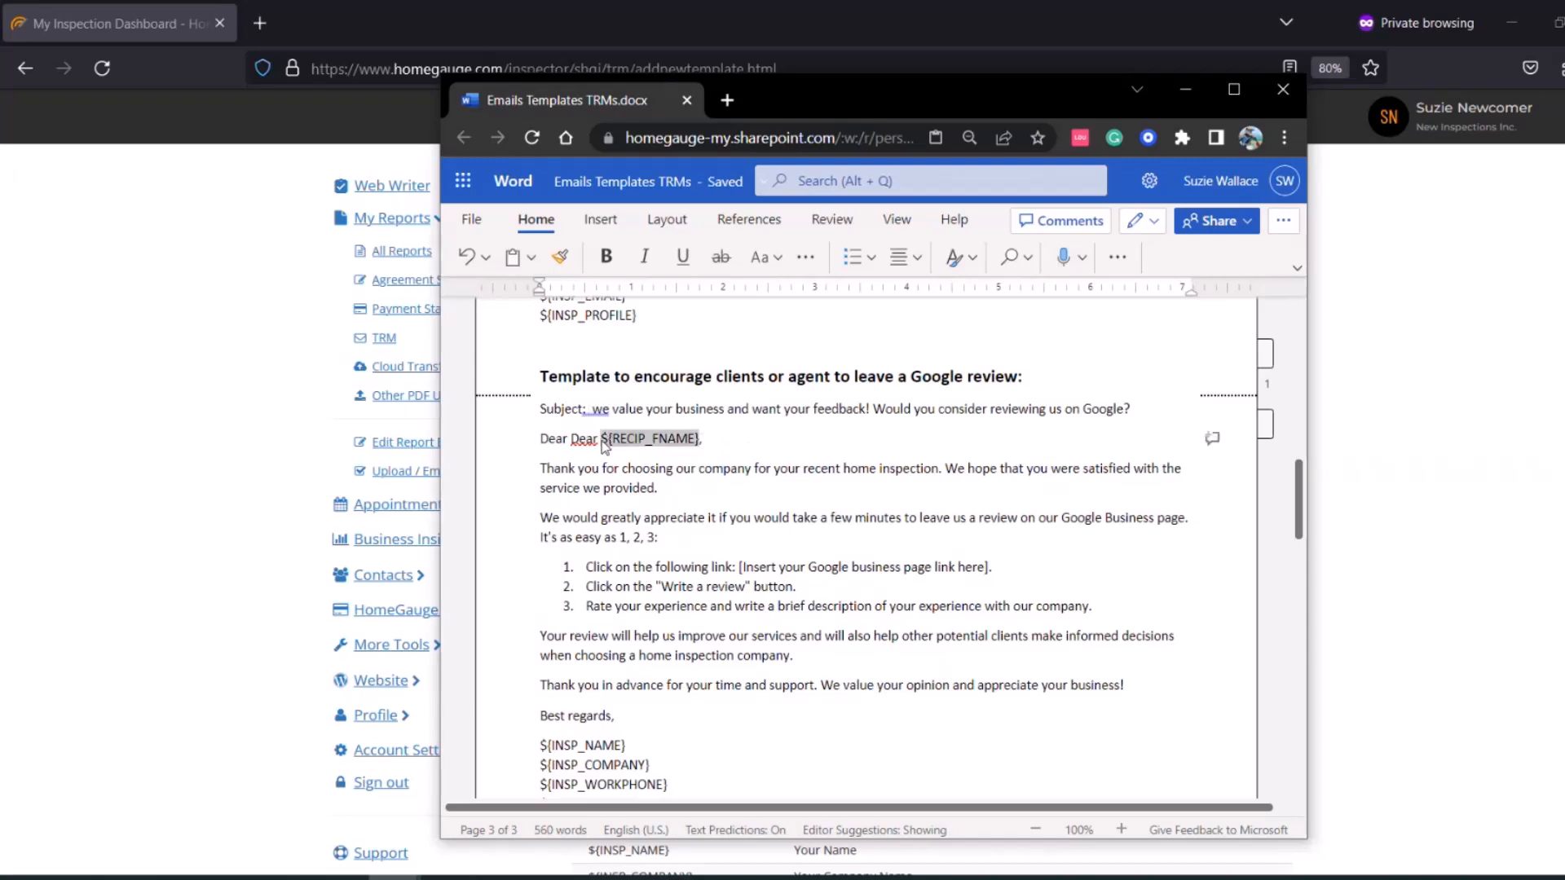
{"action": "double_click", "coordinate": [598, 411]}
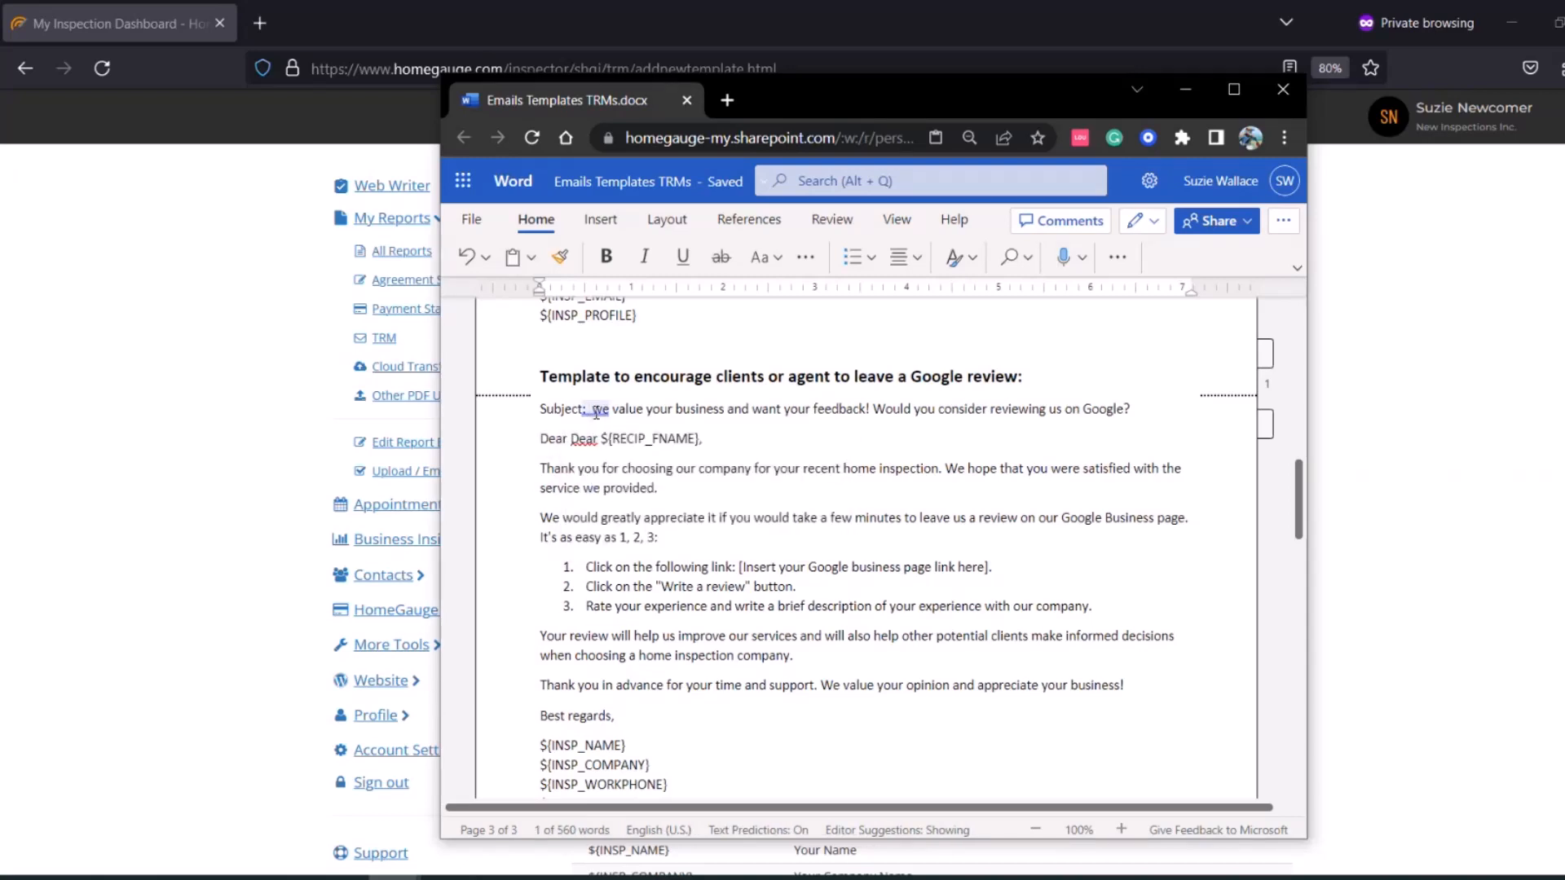
{"action": "left_click", "coordinate": [585, 408]}
{"action": "key", "text": "ctrl+v"}
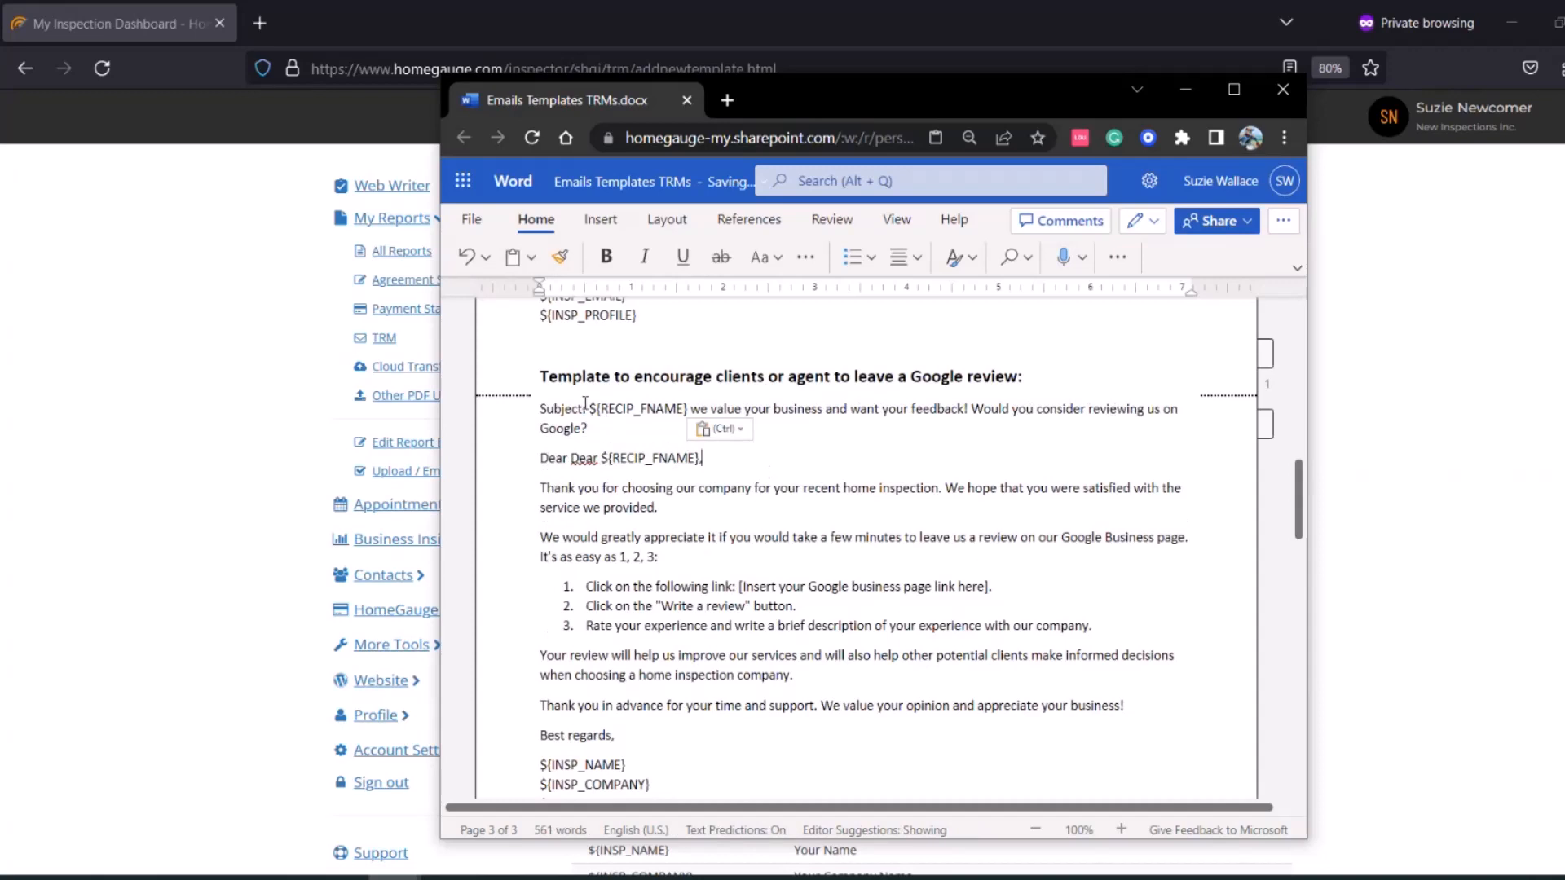
Copy the full subject line into the HomeGauge template's Subject field.
{"action": "left_click_drag", "start_coordinate": [588, 407], "coordinate": [736, 423]}
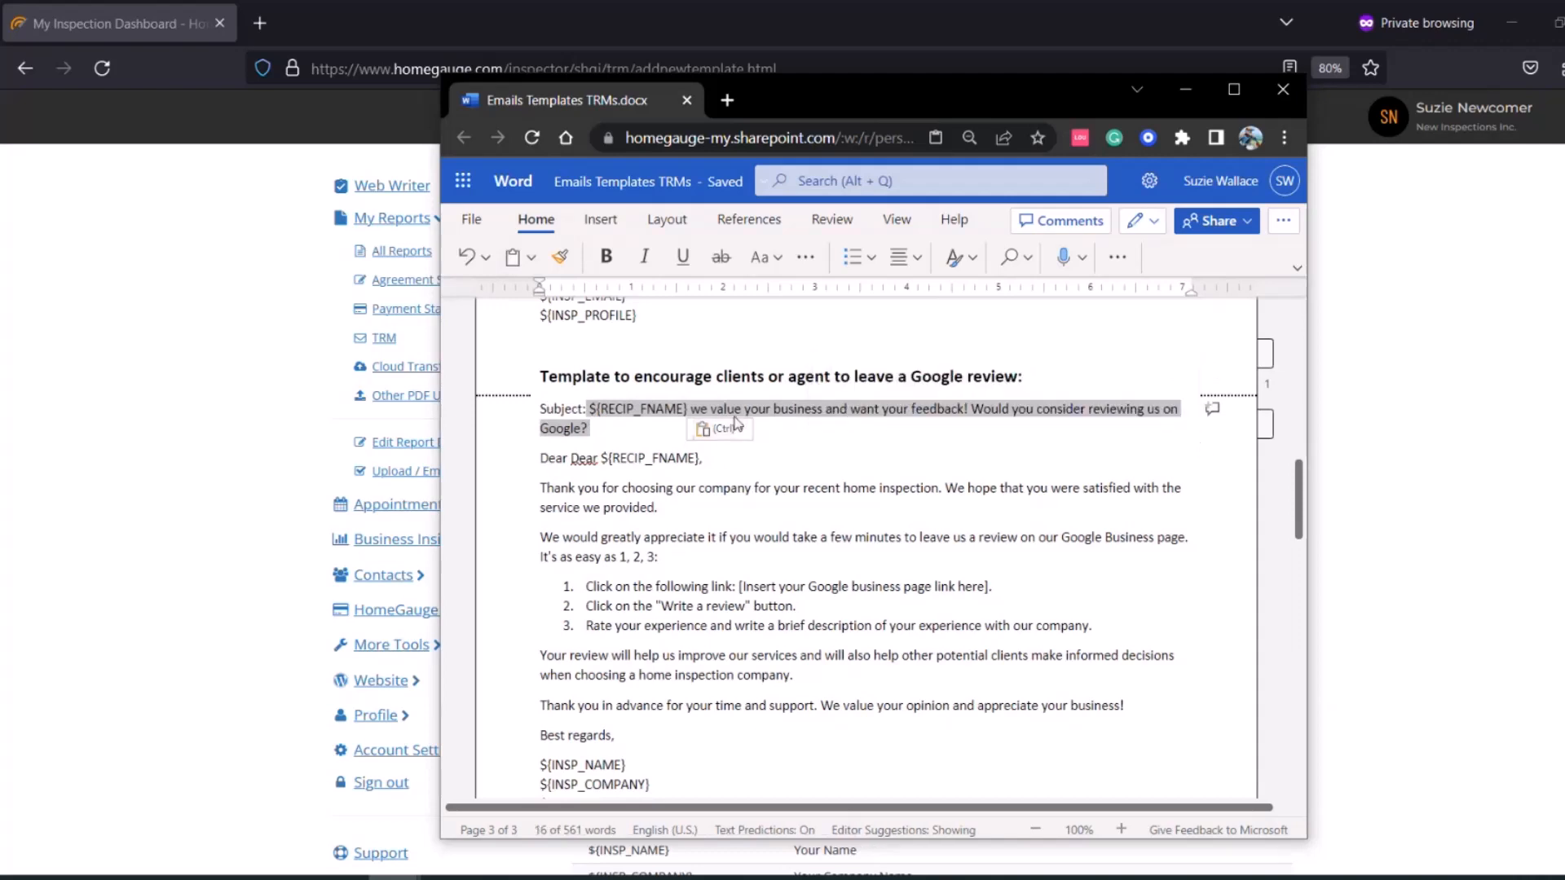
{"action": "right_click", "coordinate": [770, 416]}
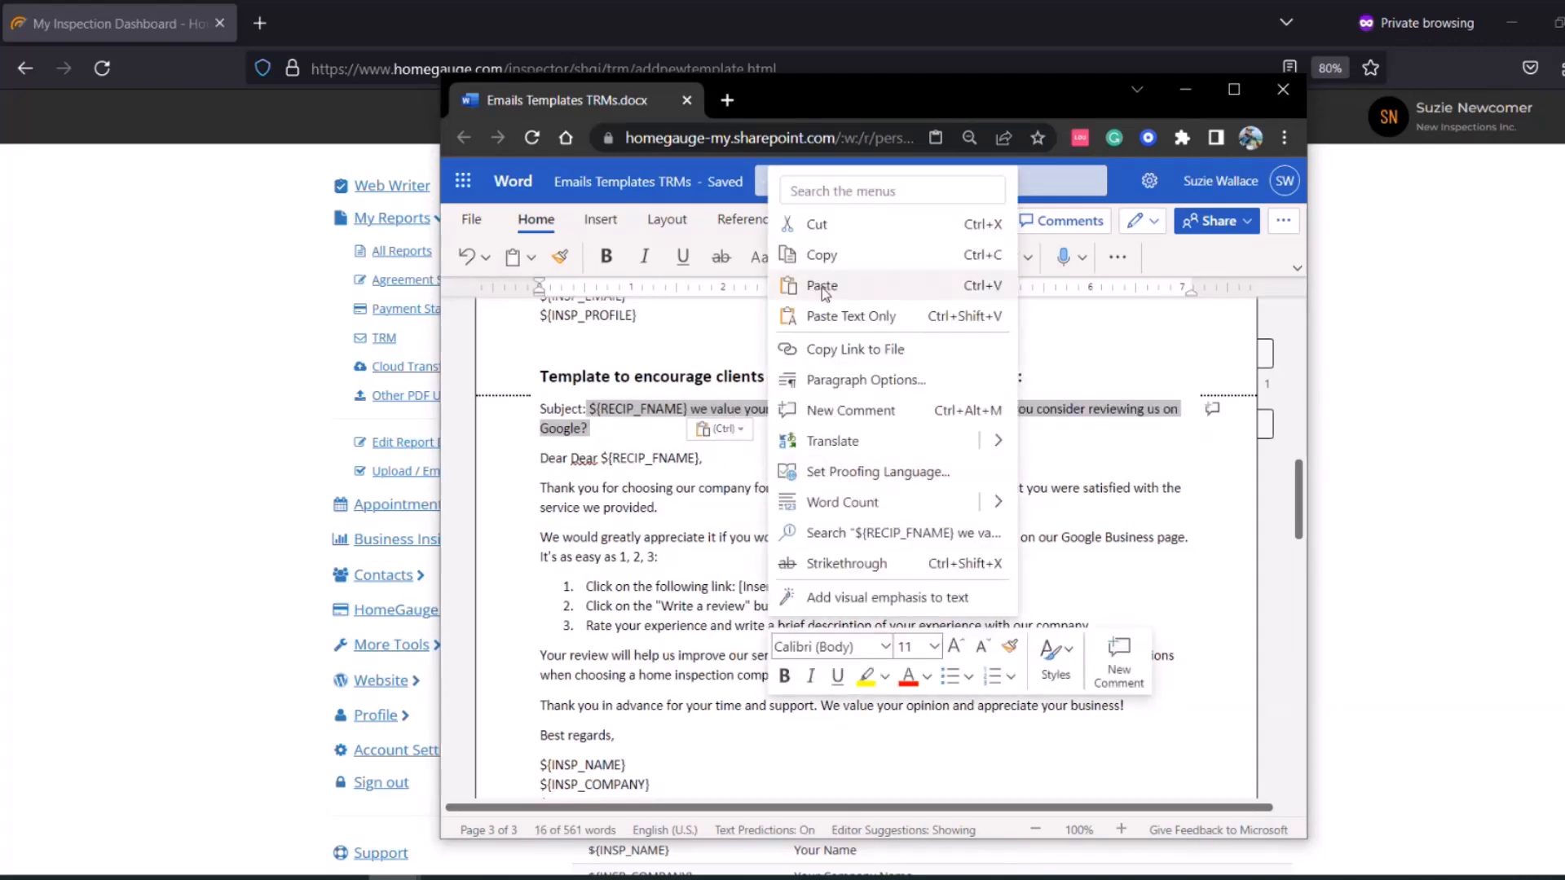
{"action": "left_click", "coordinate": [824, 259]}
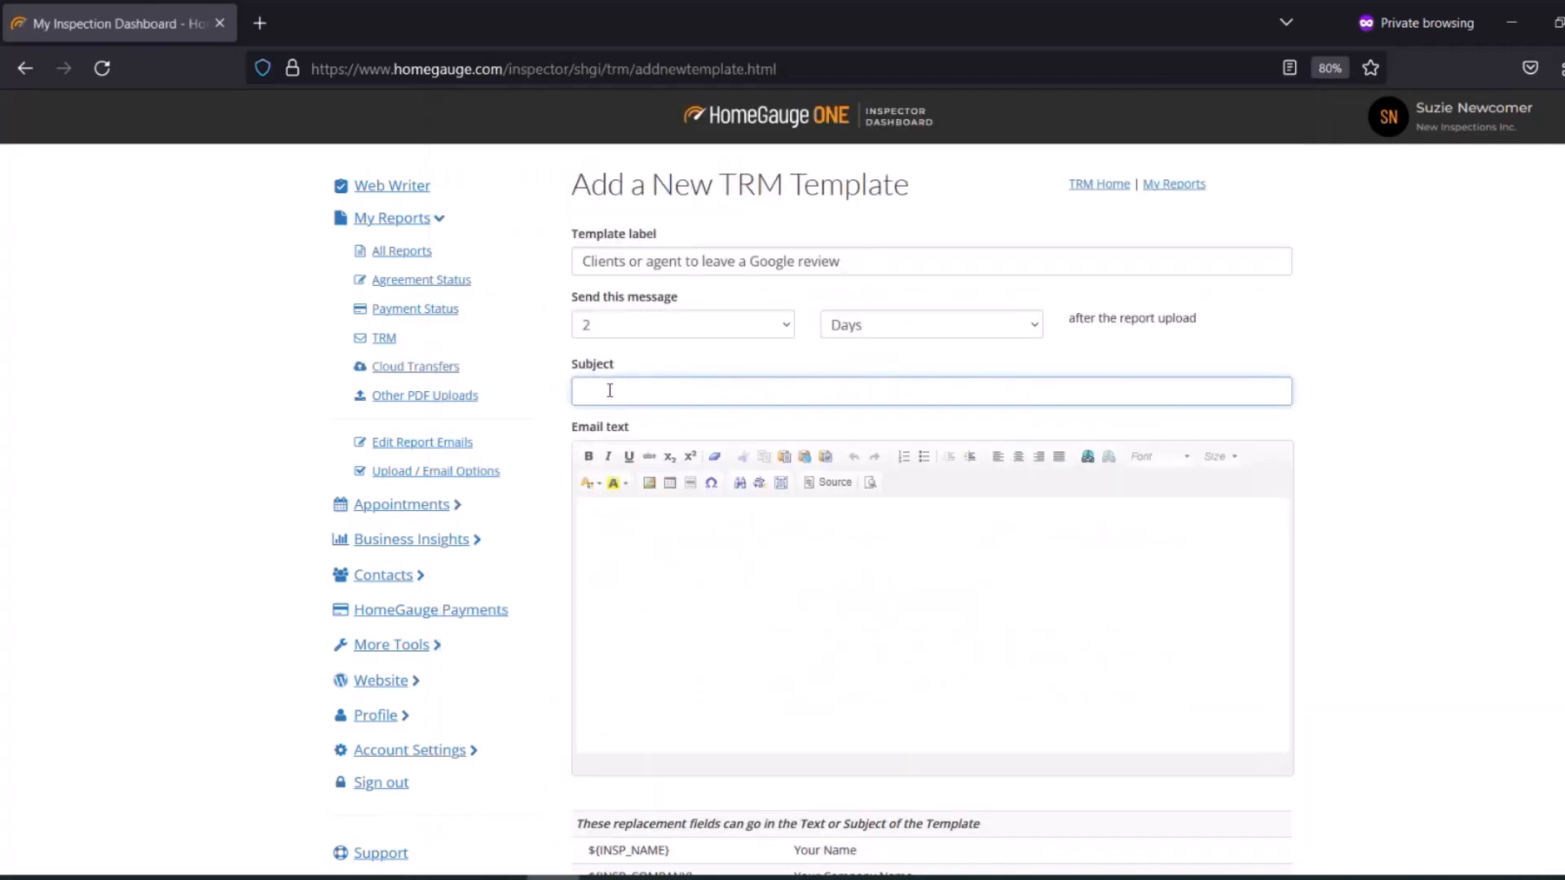
{"action": "key", "text": "ctrl+v"}
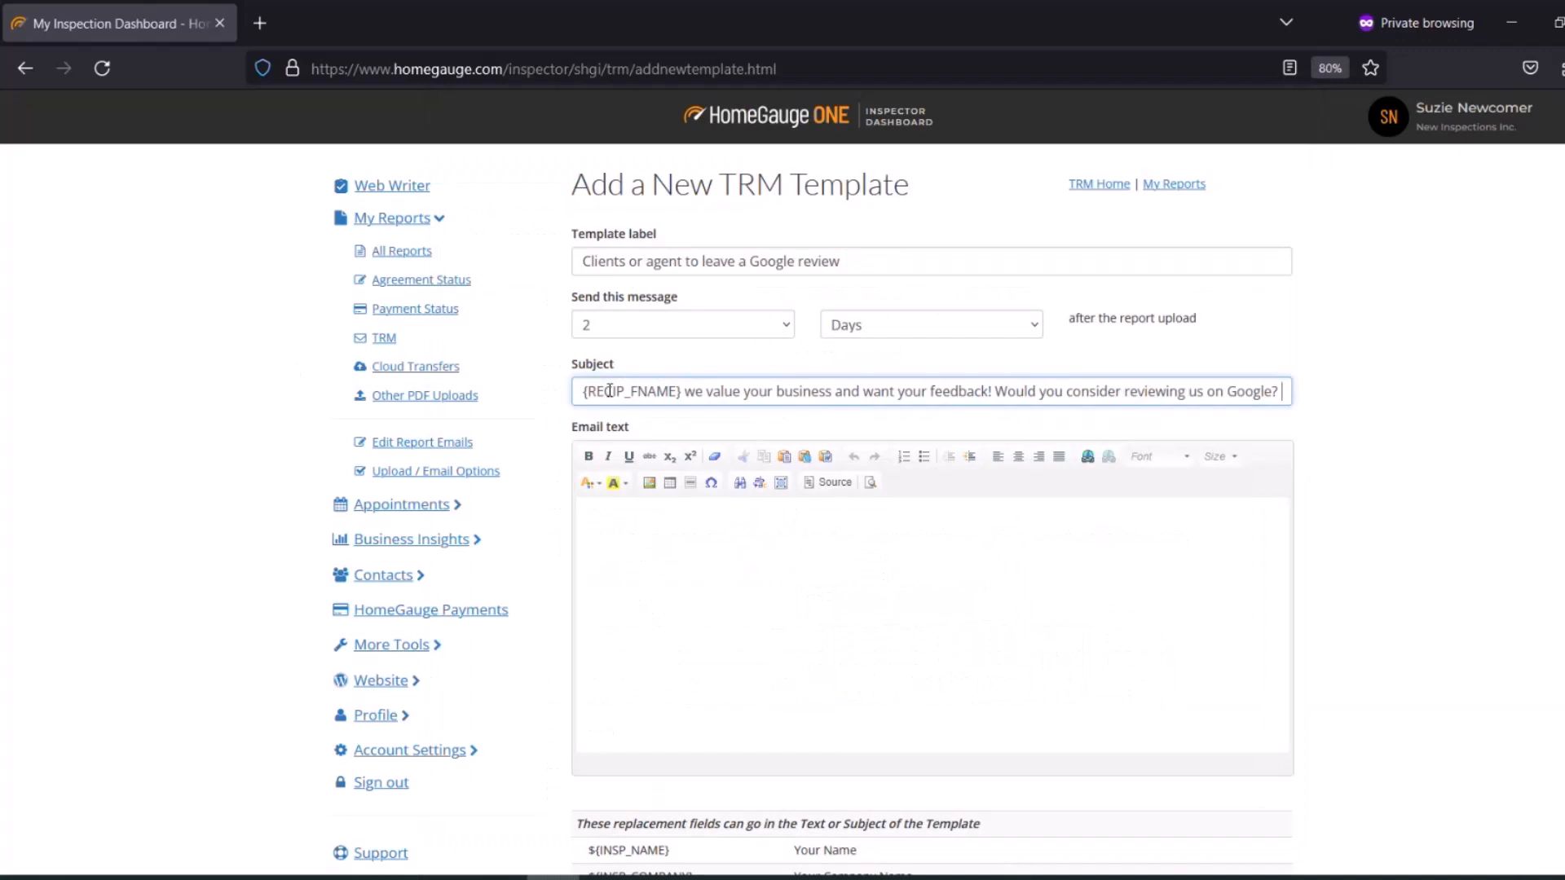
Copy the Google review email body from the Word document.
{"action": "left_click", "coordinate": [489, 840]}
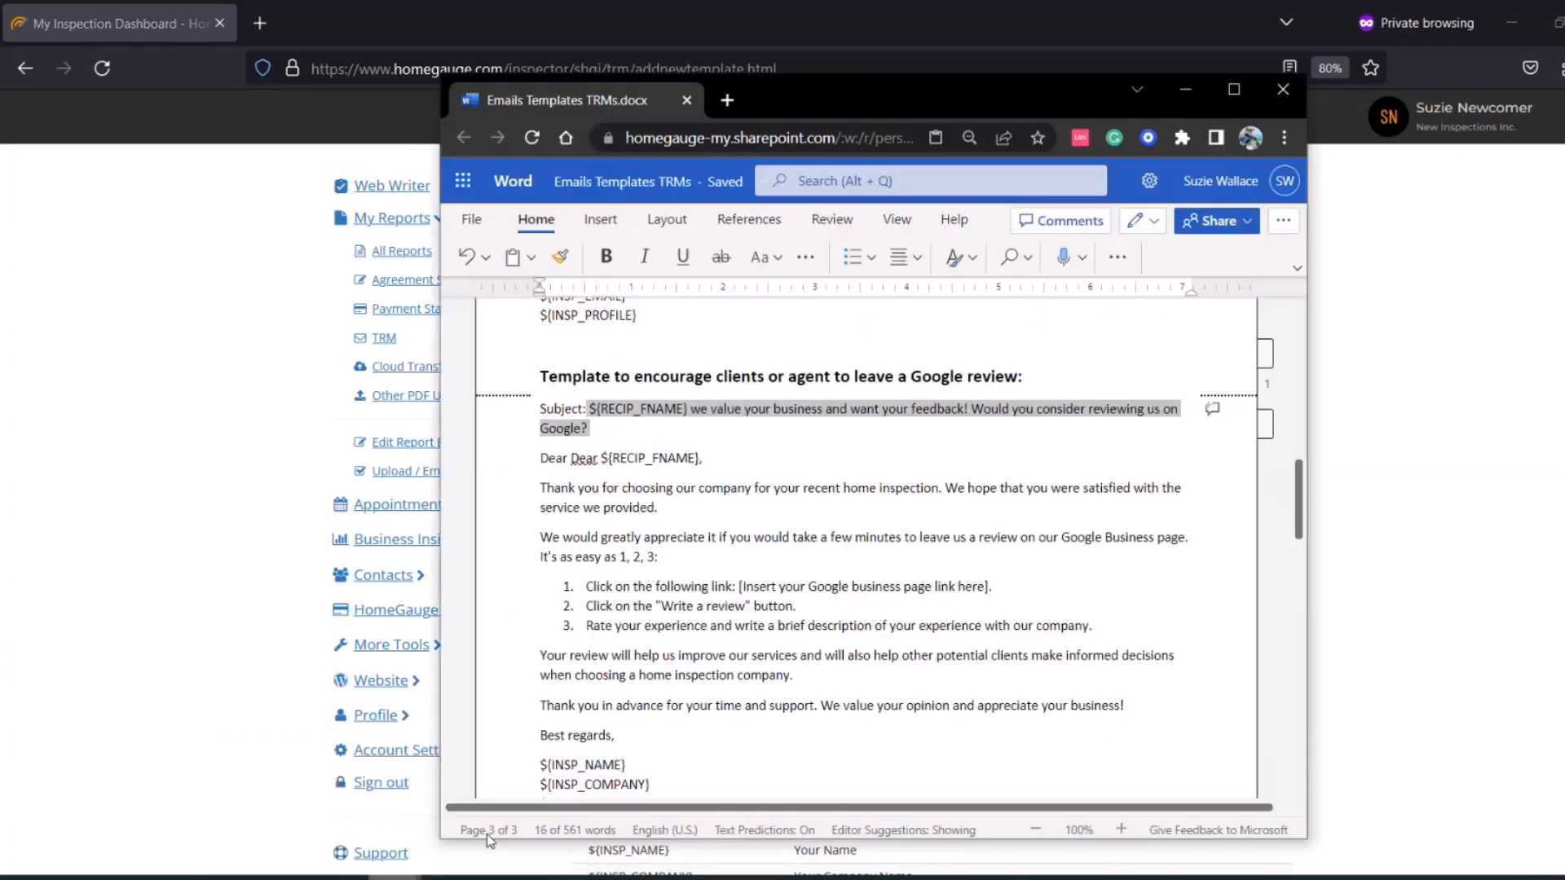
{"action": "left_click_drag", "start_coordinate": [539, 458], "coordinate": [851, 637]}
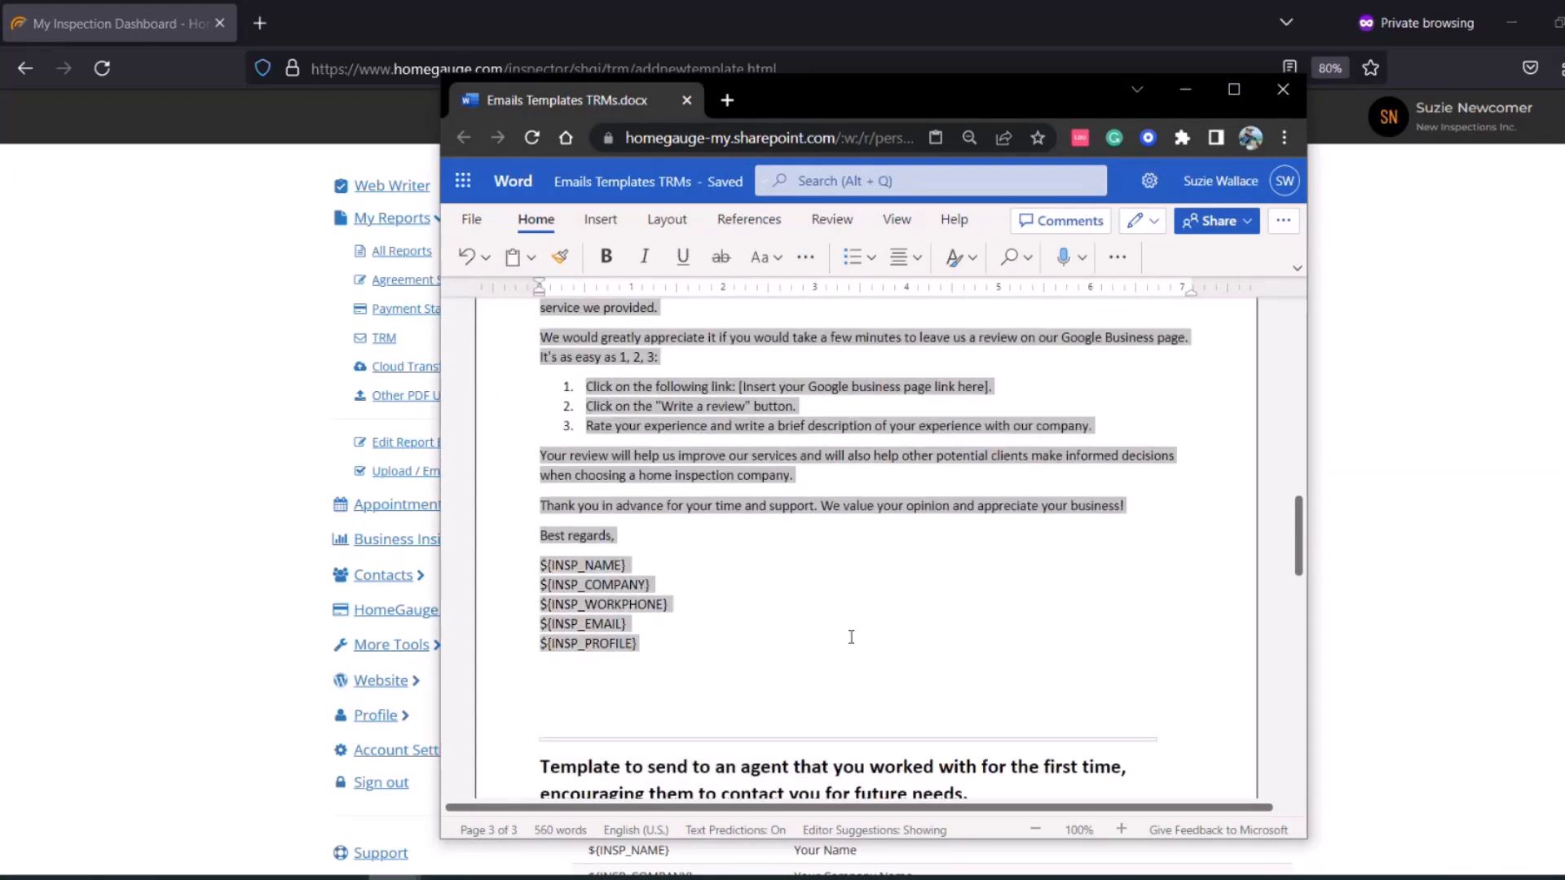
{"action": "right_click", "coordinate": [591, 344]}
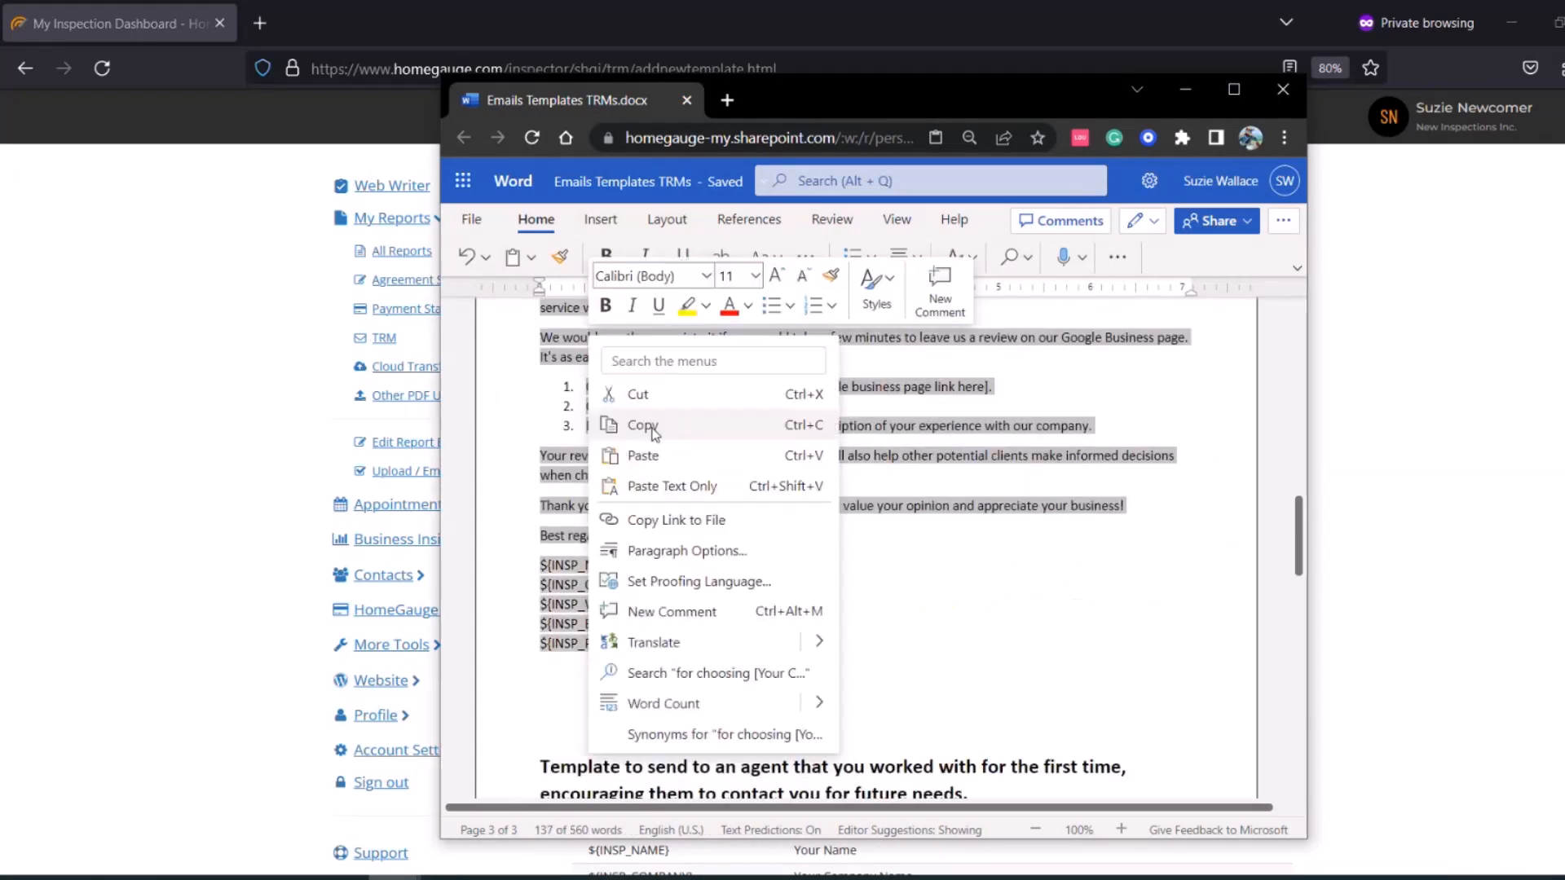
{"action": "left_click", "coordinate": [652, 432]}
{"action": "left_click", "coordinate": [251, 499]}
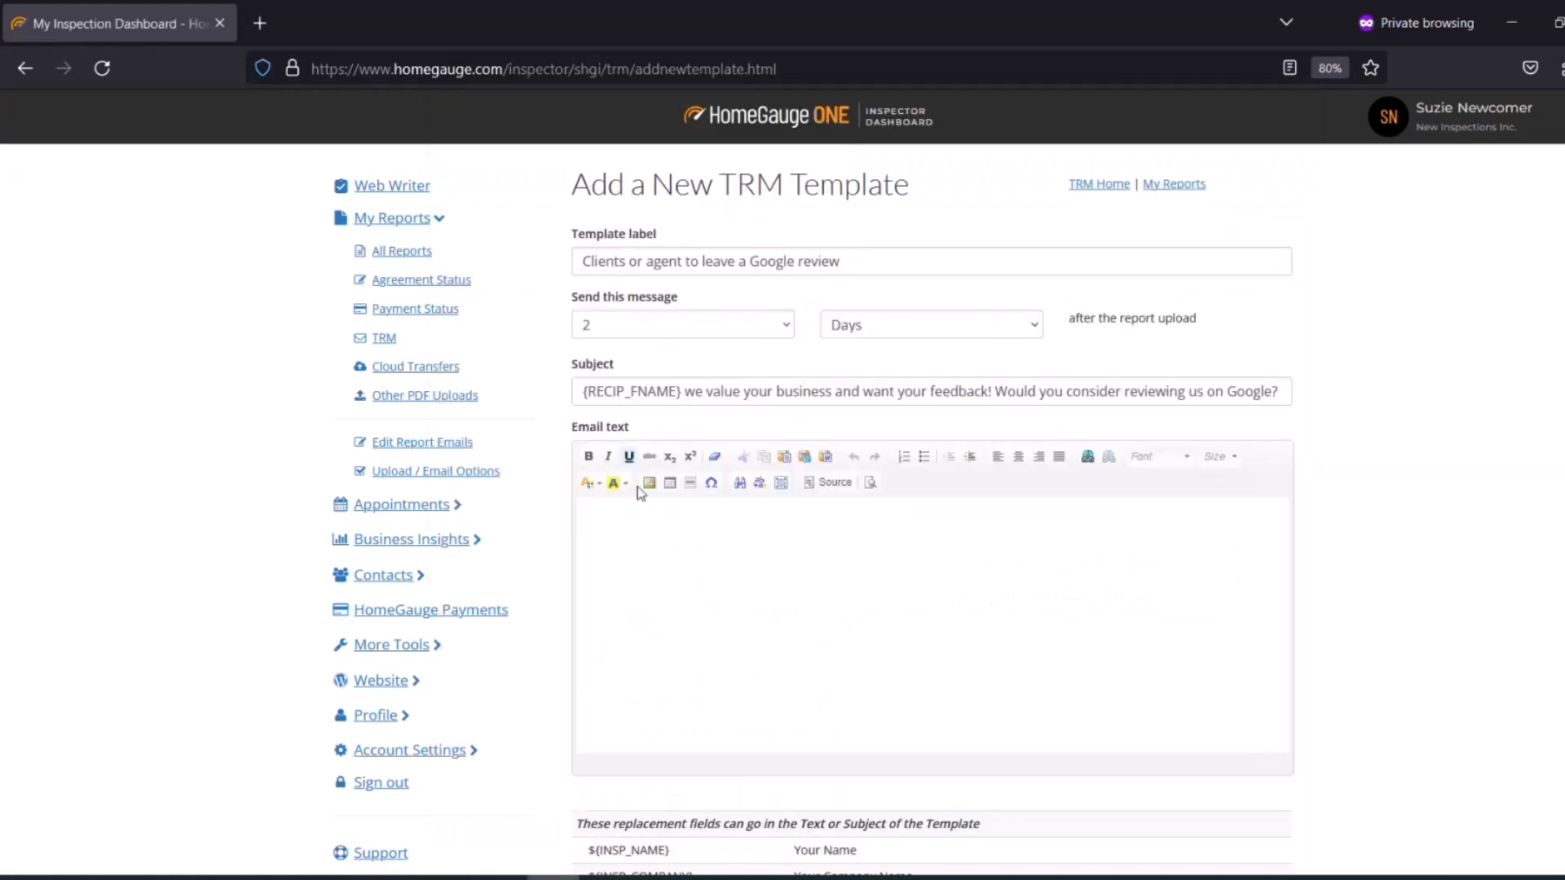
Paste the review email into Email text and add blank lines after the greeting and first paragraph.
{"action": "left_click", "coordinate": [610, 520]}
{"action": "key", "text": "ctrl+v"}
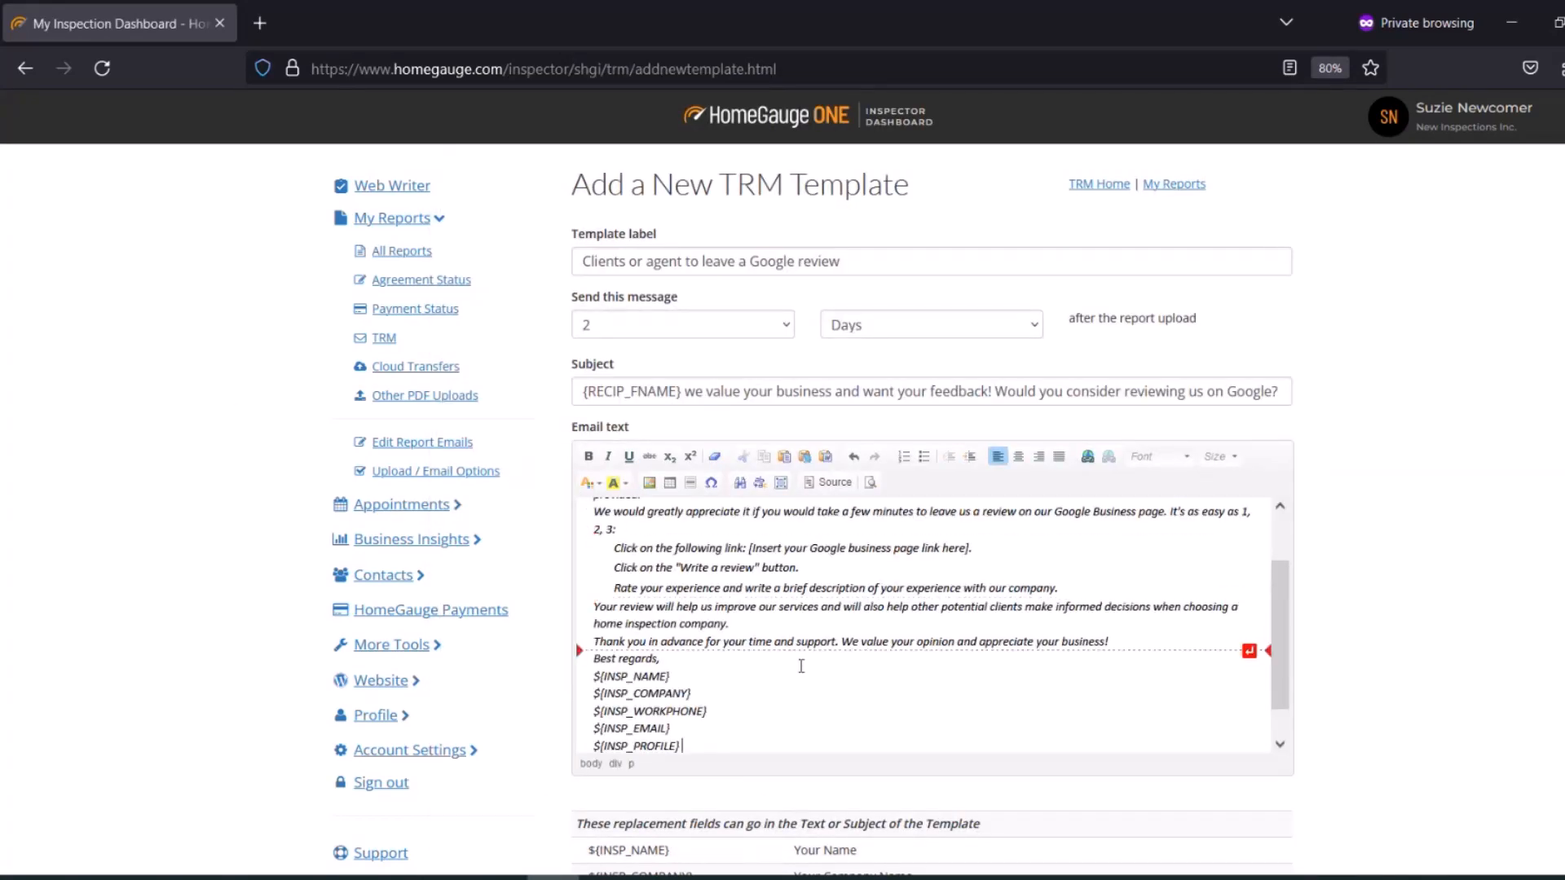
{"action": "scroll", "coordinate": [803, 662], "scroll_direction": "up", "scroll_amount": 2}
{"action": "left_click", "coordinate": [713, 523]}
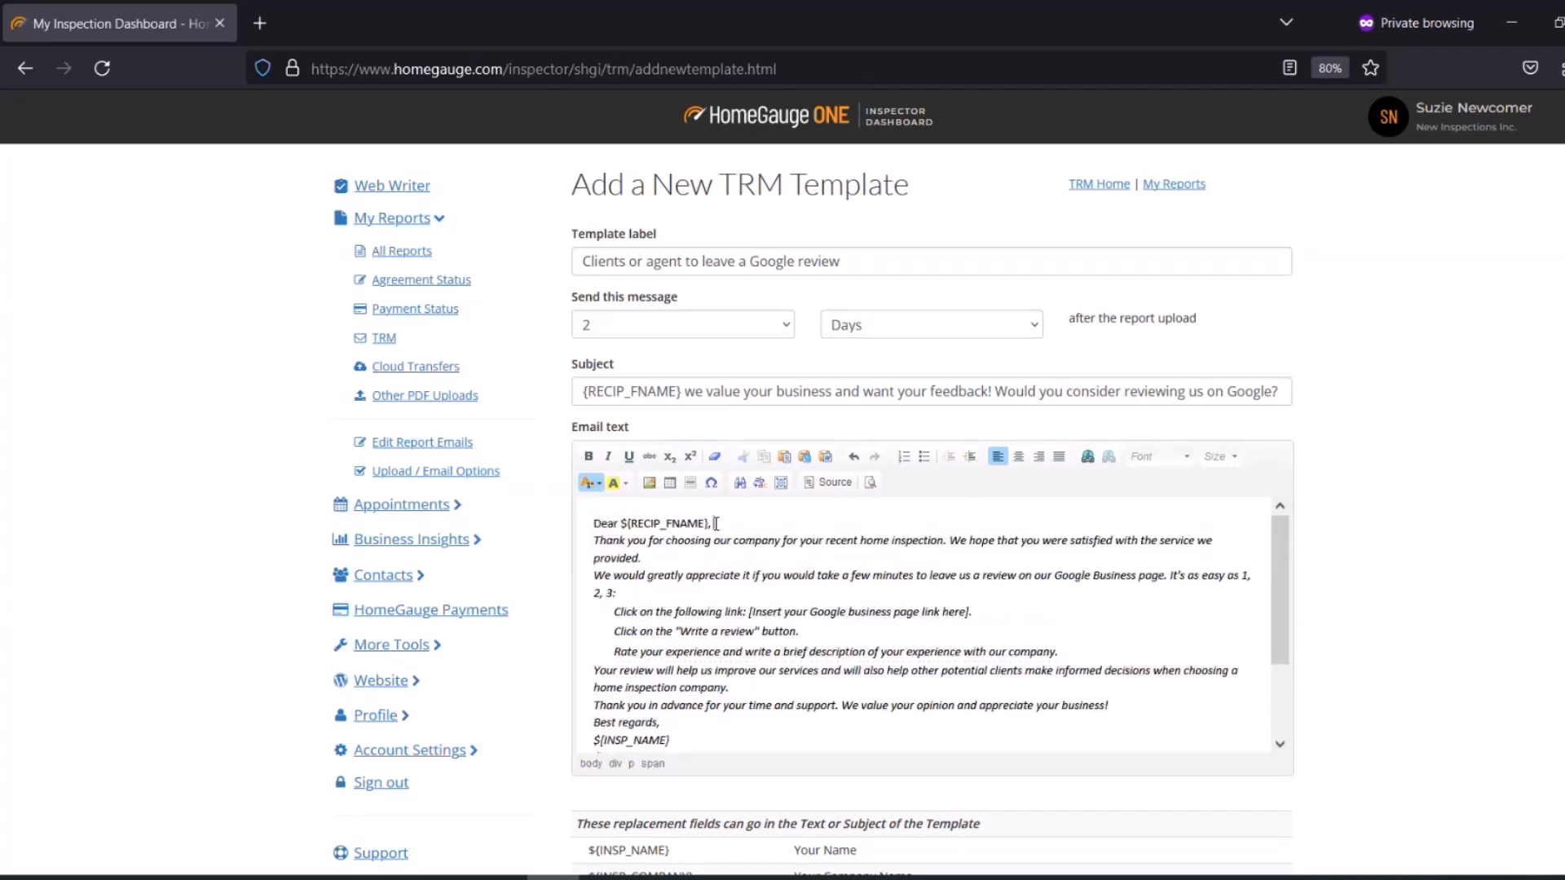
{"action": "key", "text": "Return"}
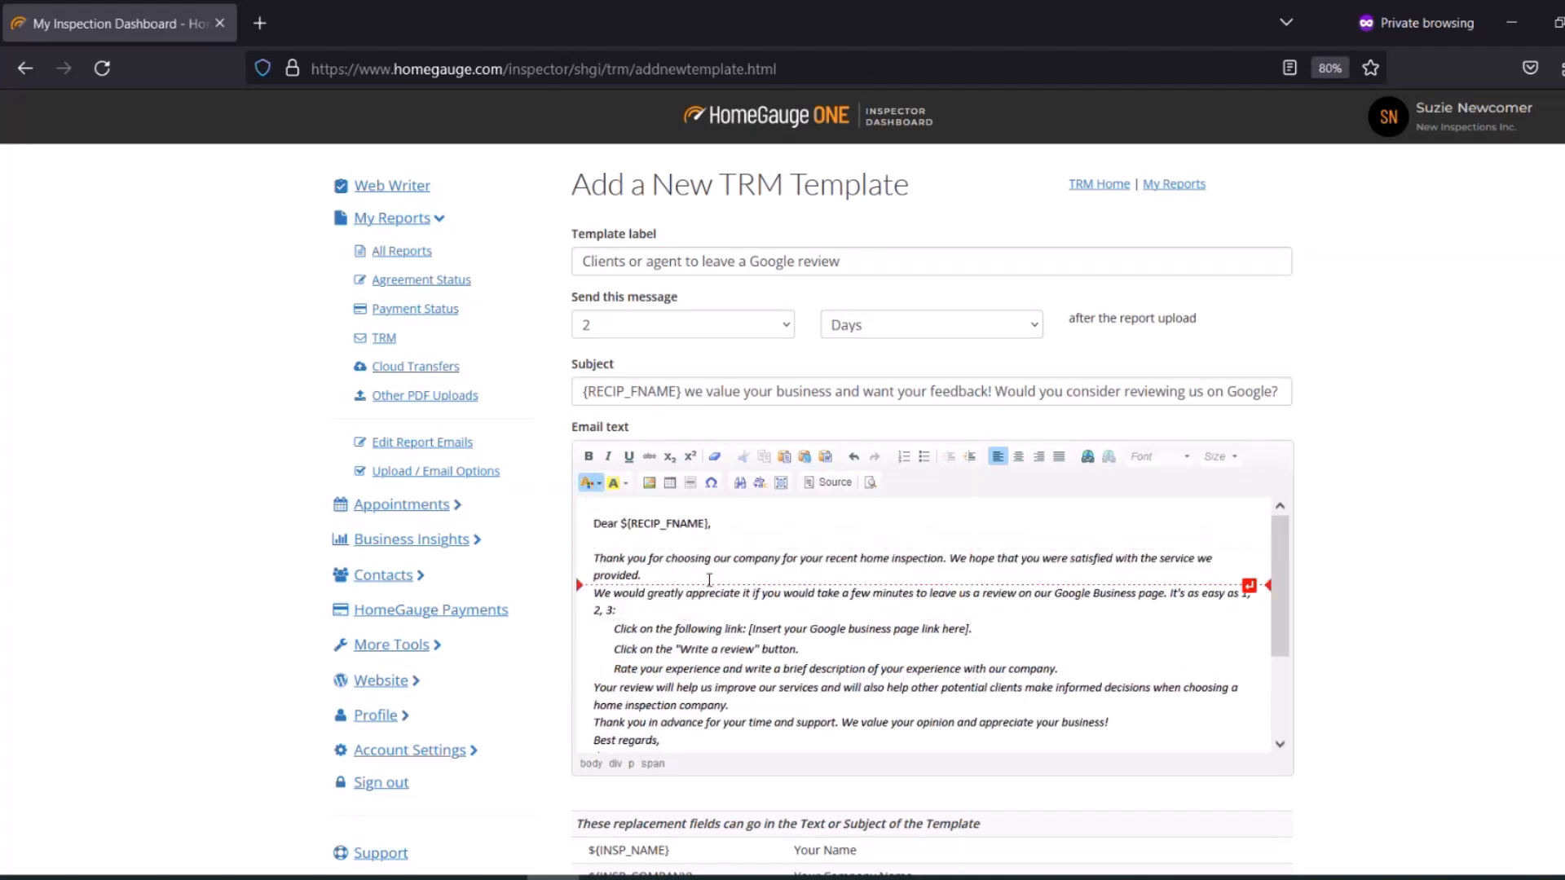
{"action": "left_click", "coordinate": [708, 577]}
{"action": "key", "text": "Return"}
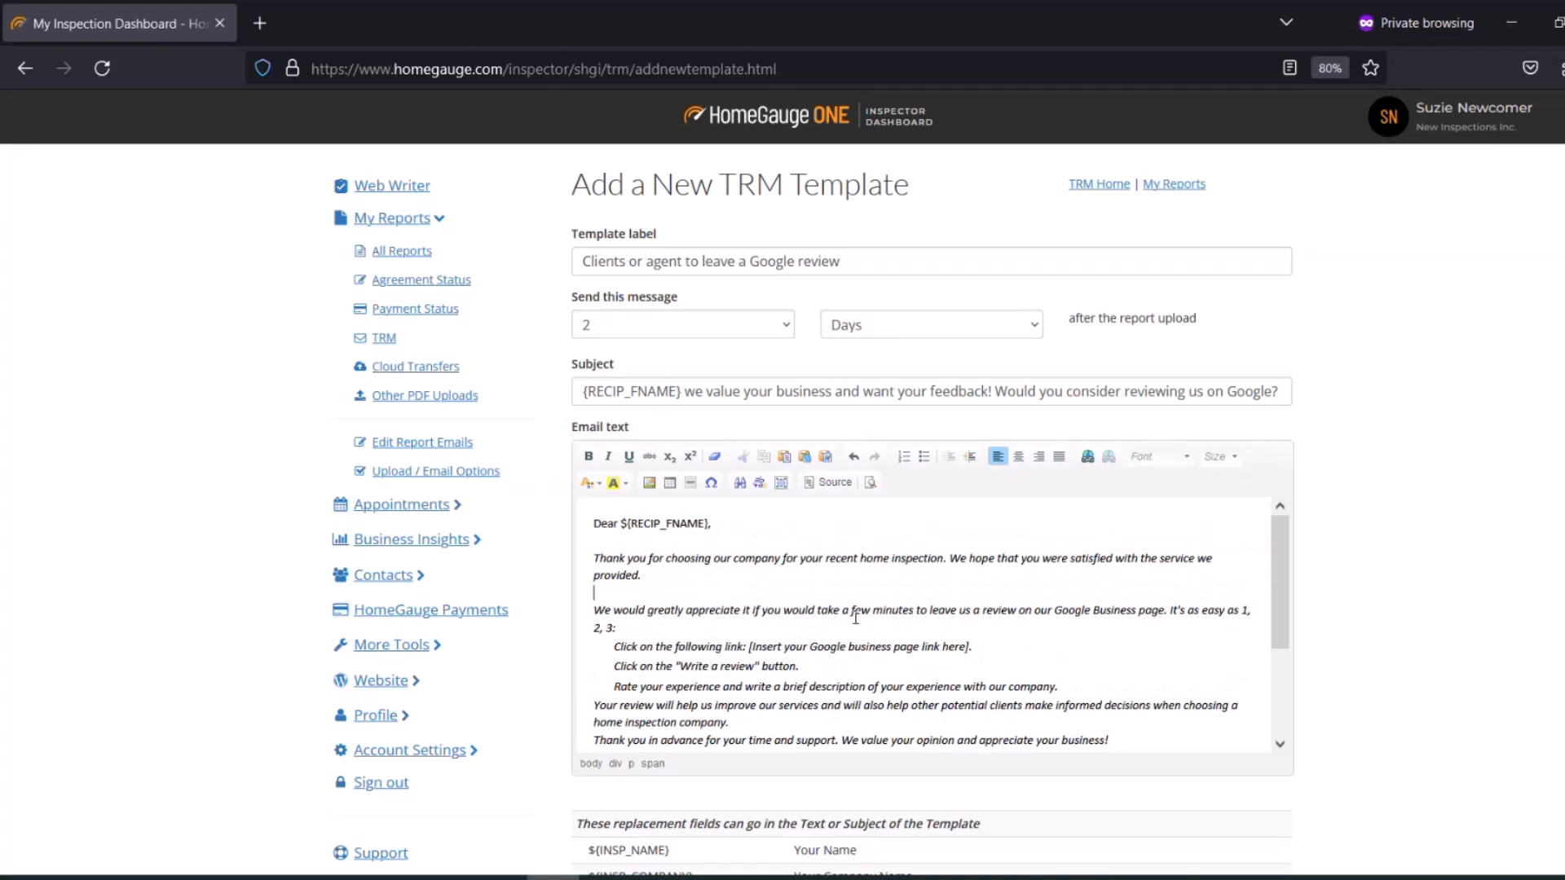
Add blank lines around the numbered steps, before and after Best regards.
{"action": "scroll", "coordinate": [537, 633], "scroll_direction": "down", "scroll_amount": 2}
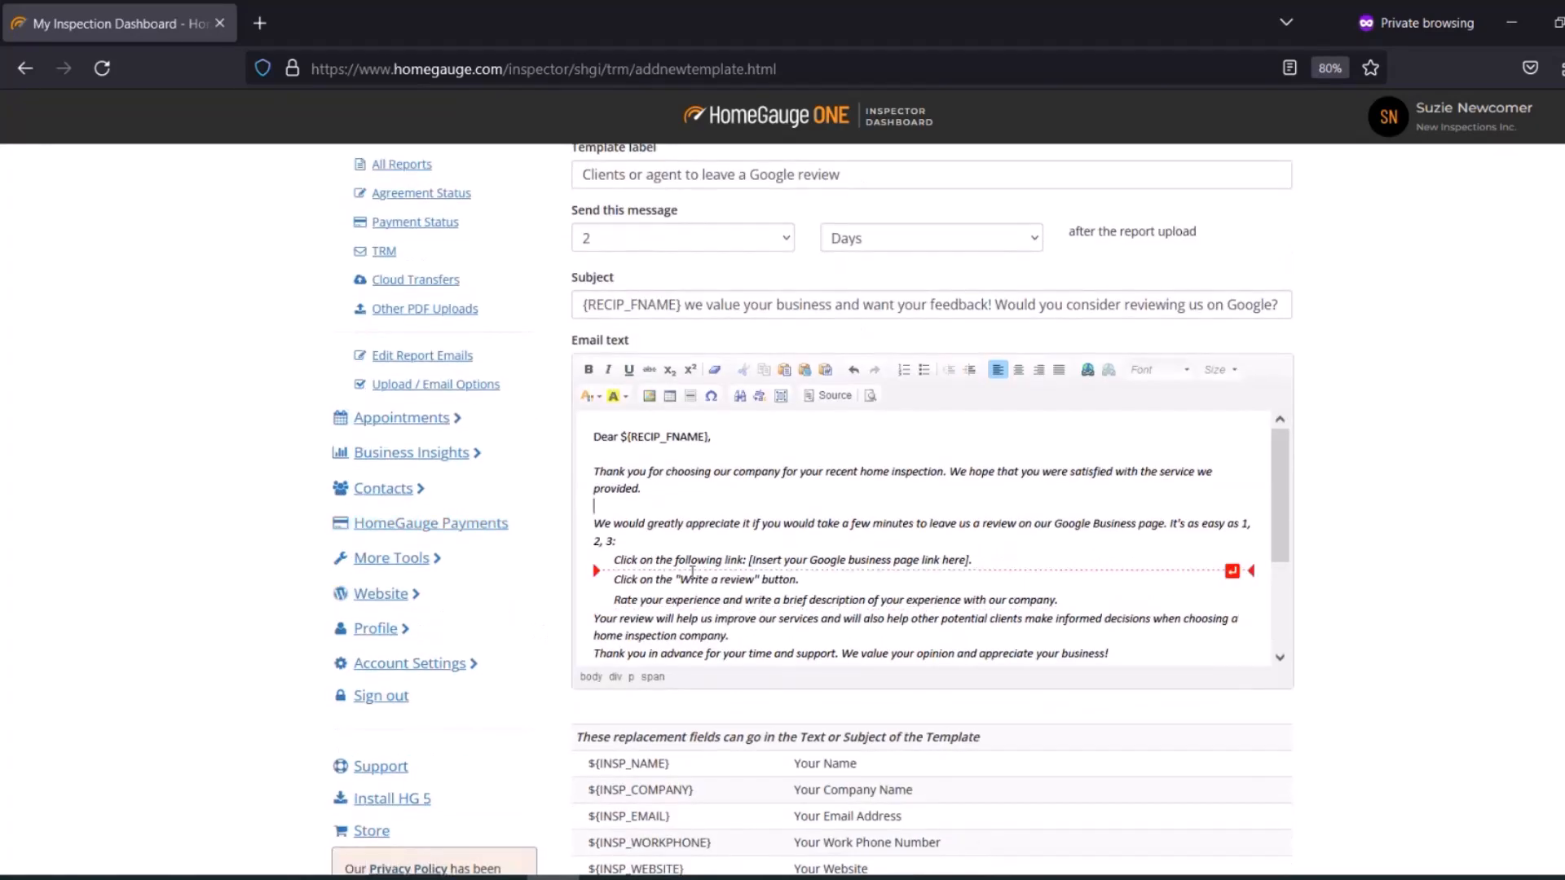
{"action": "left_click", "coordinate": [633, 544]}
{"action": "key", "text": "Return"}
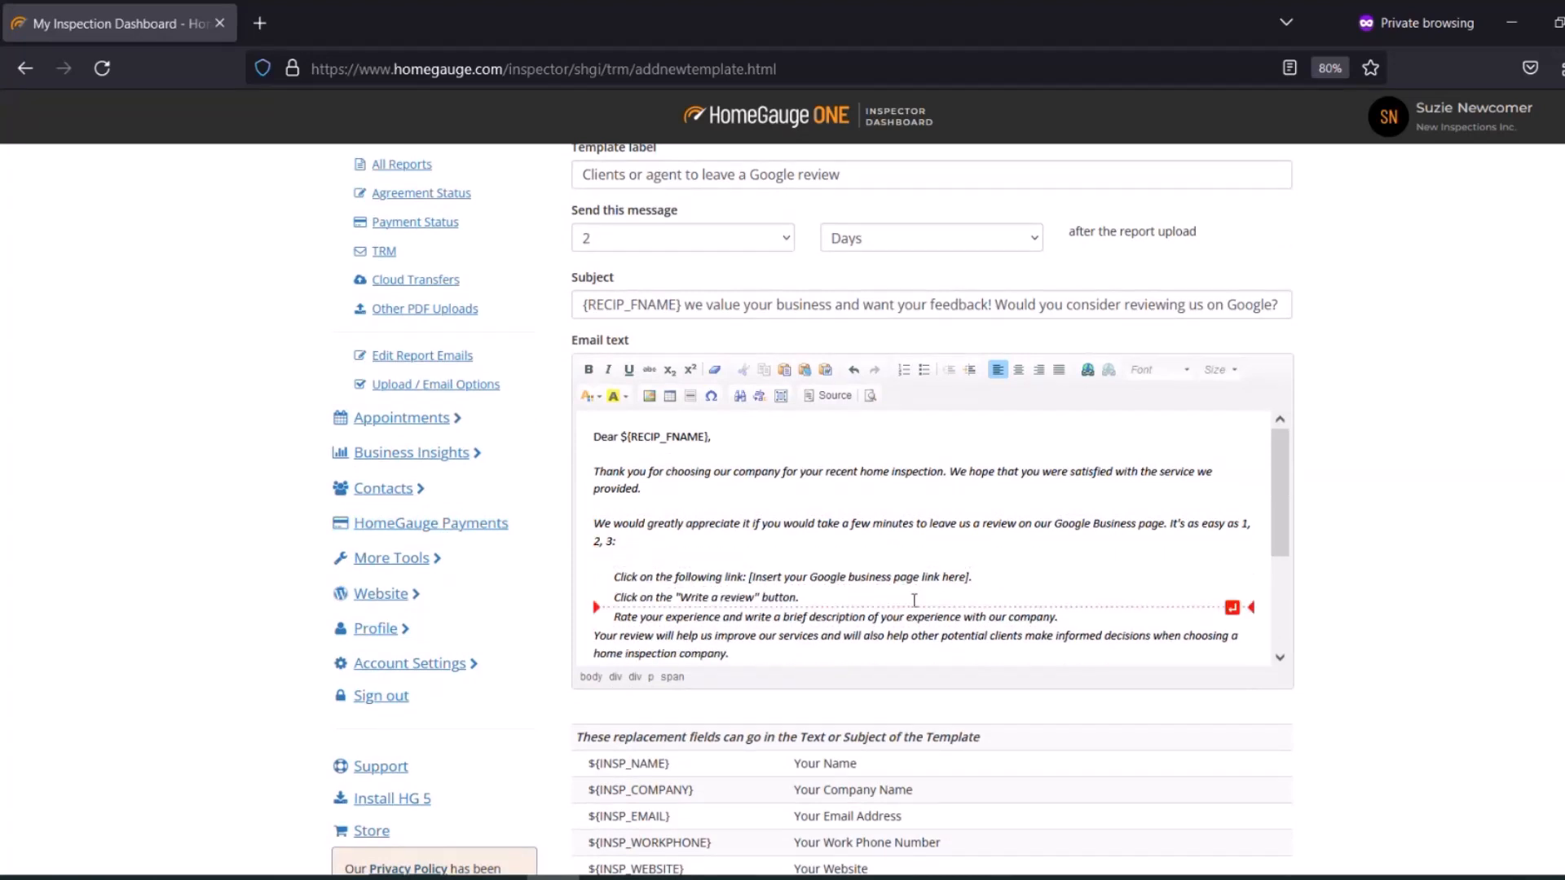
{"action": "scroll", "coordinate": [917, 594], "scroll_direction": "down", "scroll_amount": 2}
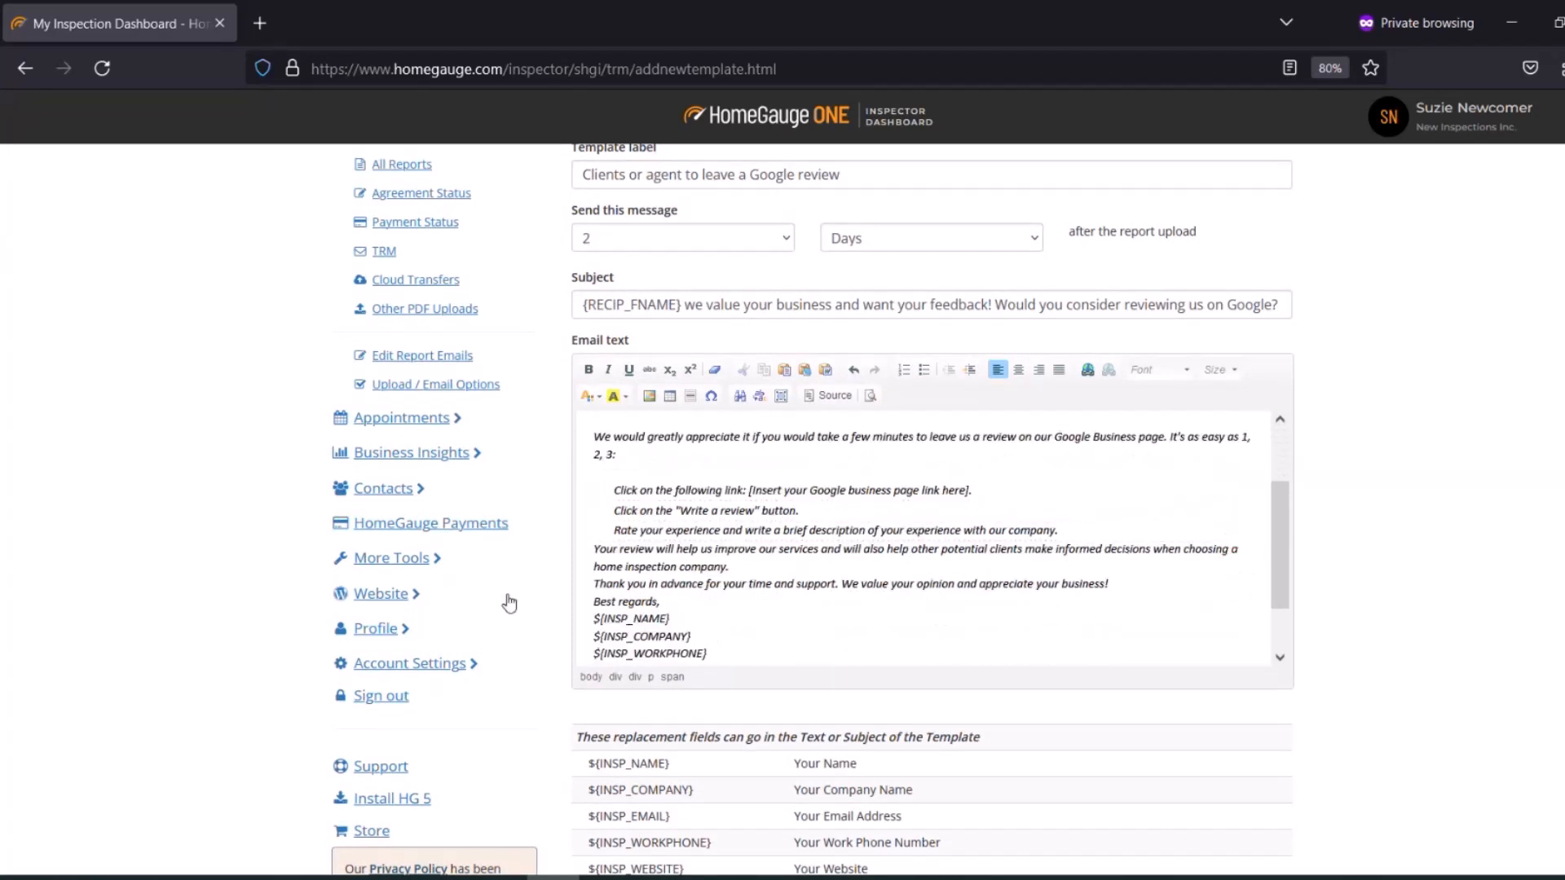
{"action": "left_click", "coordinate": [1080, 530]}
{"action": "key", "text": "Return"}
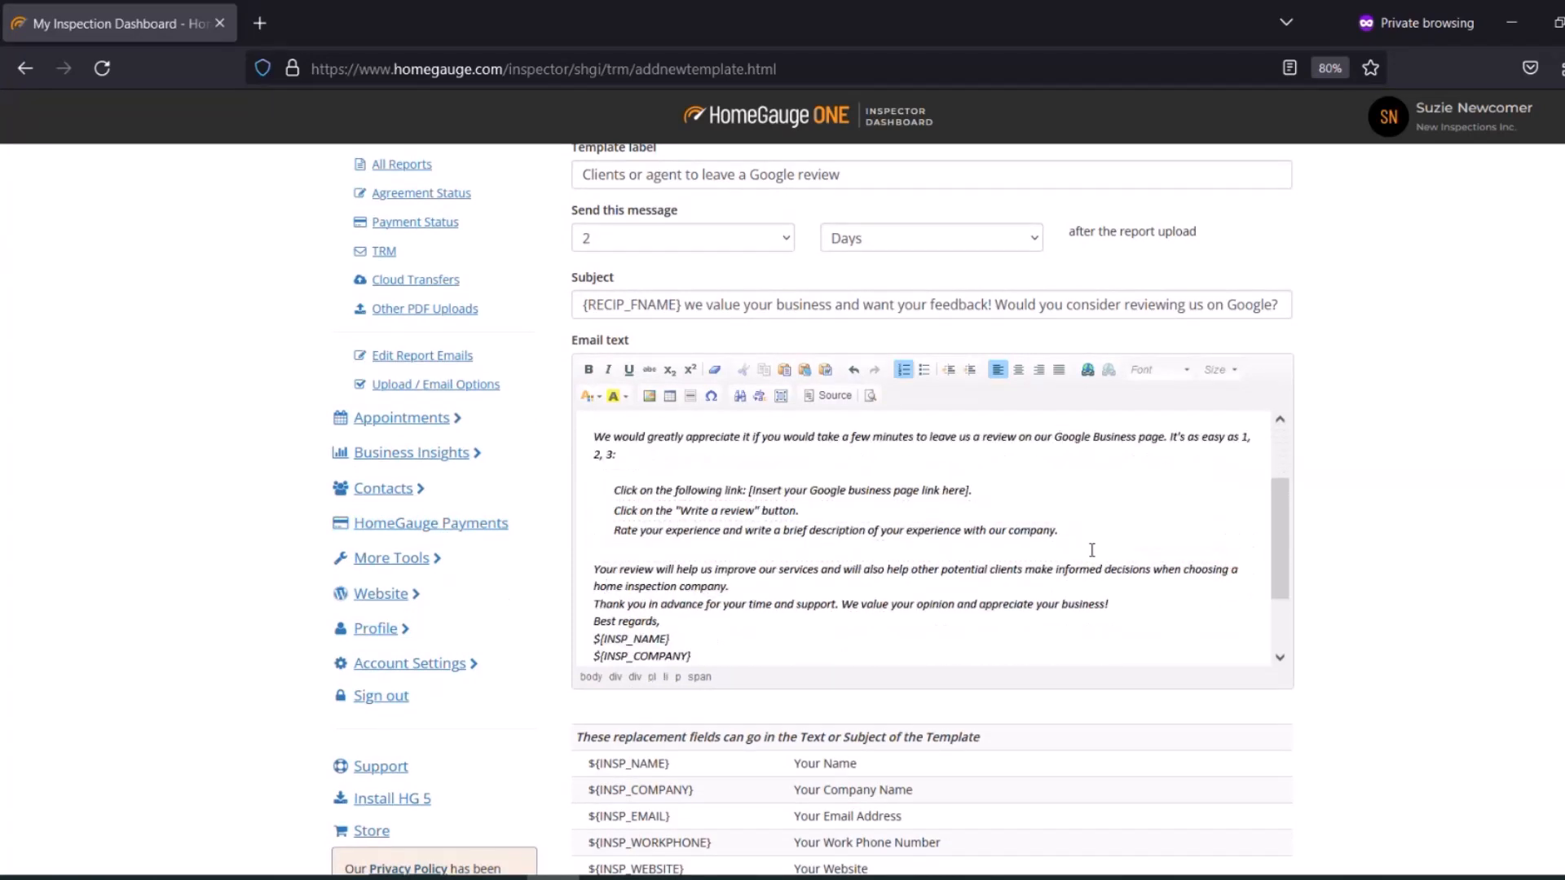
{"action": "scroll", "coordinate": [552, 477], "scroll_direction": "down", "scroll_amount": 3}
{"action": "scroll", "coordinate": [552, 477], "scroll_direction": "up", "scroll_amount": 2}
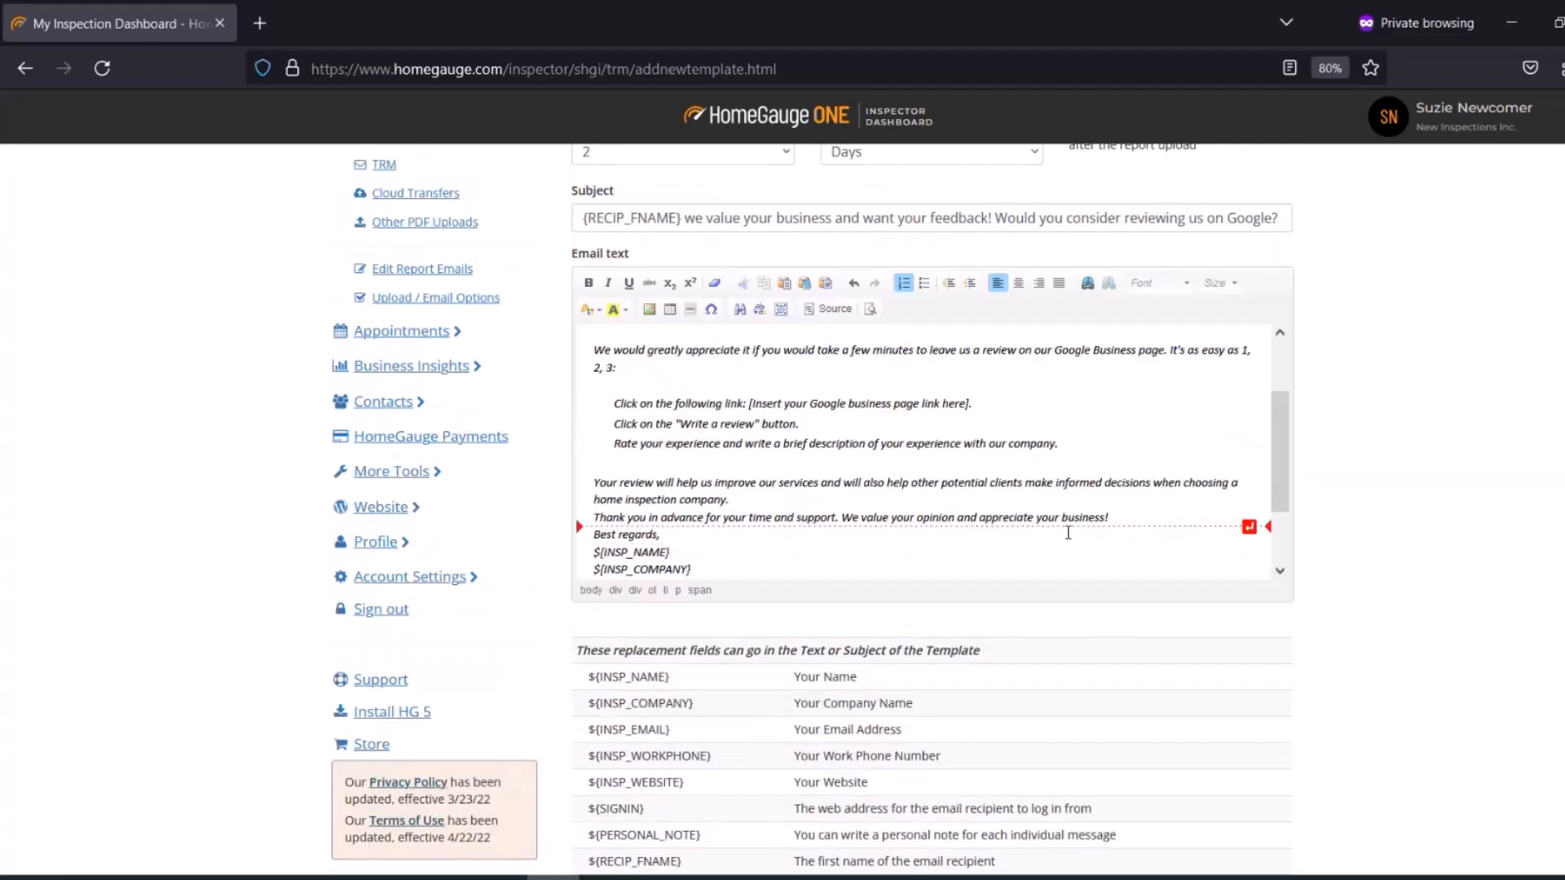
{"action": "left_click", "coordinate": [1127, 517]}
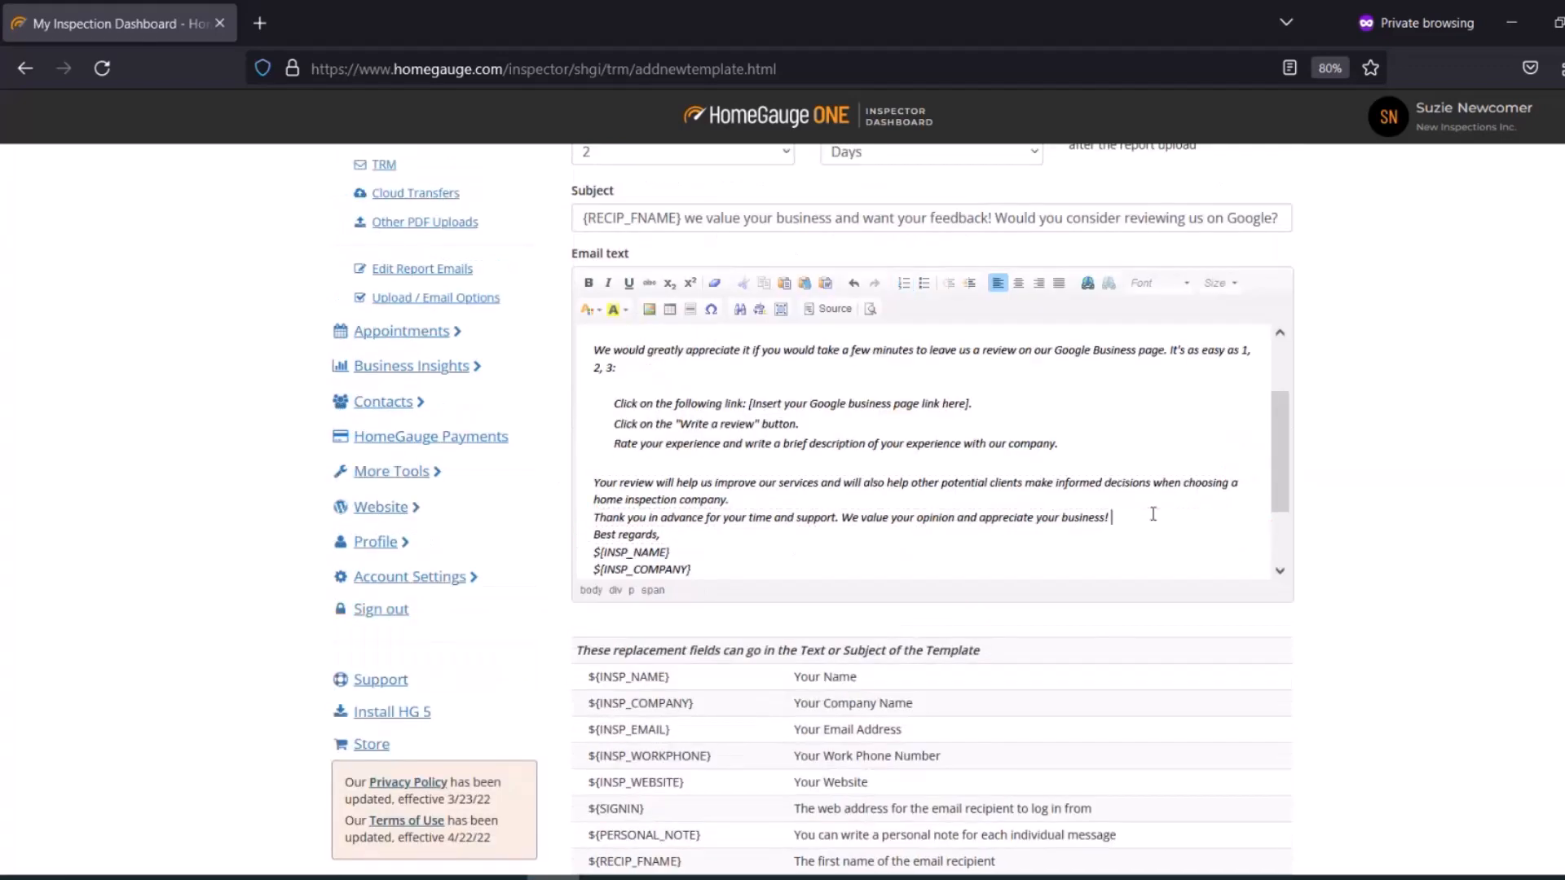
{"action": "key", "text": "Return"}
{"action": "left_click", "coordinate": [669, 556]}
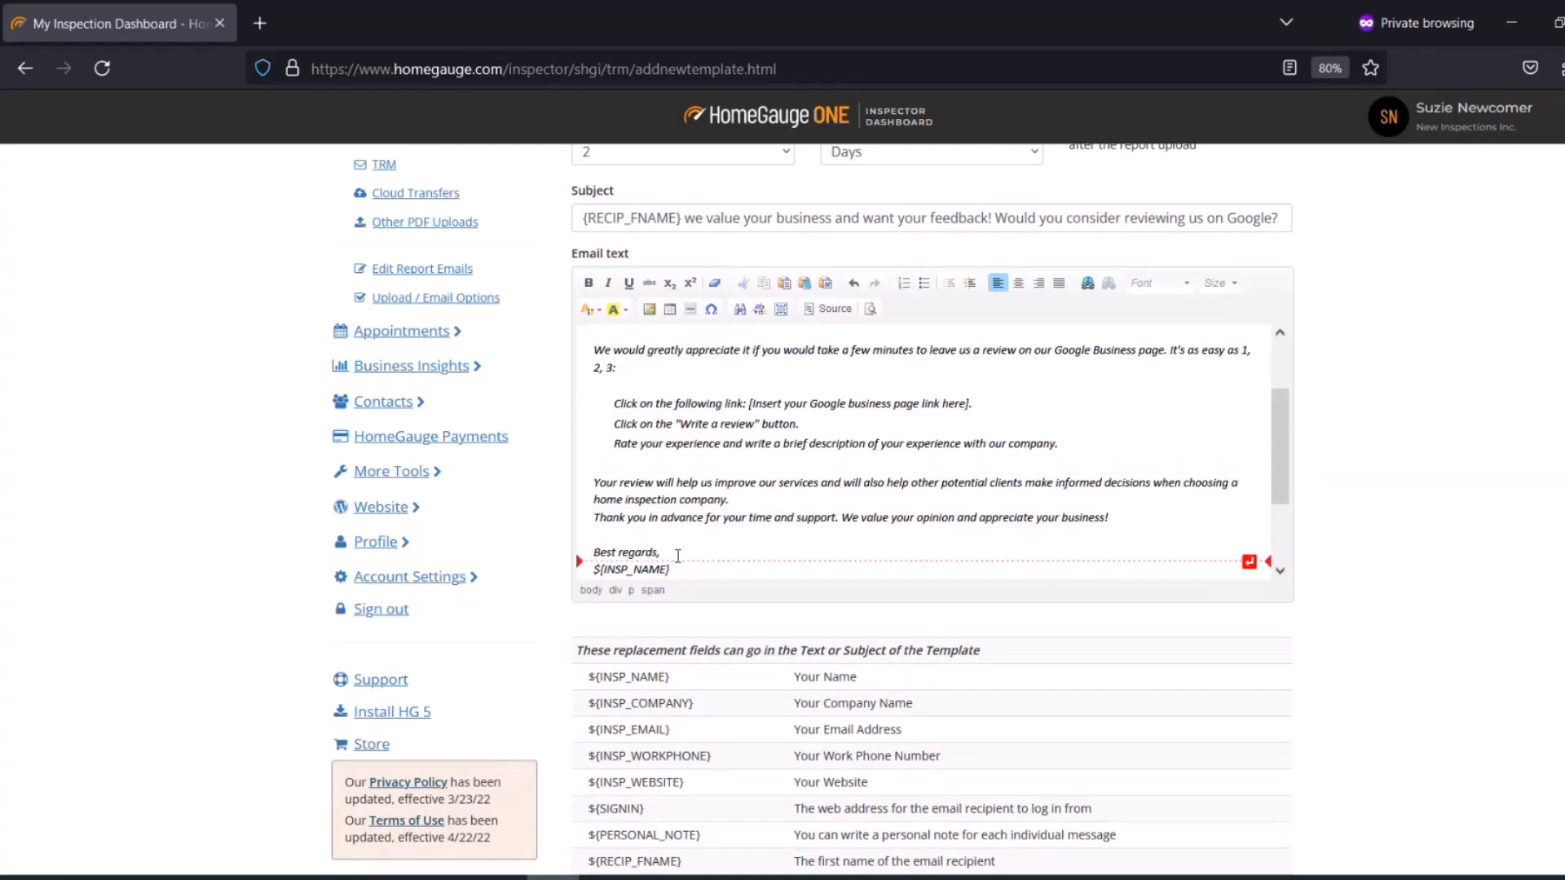
{"action": "key", "text": "Return"}
{"action": "scroll", "coordinate": [816, 521], "scroll_direction": "down", "scroll_amount": 3}
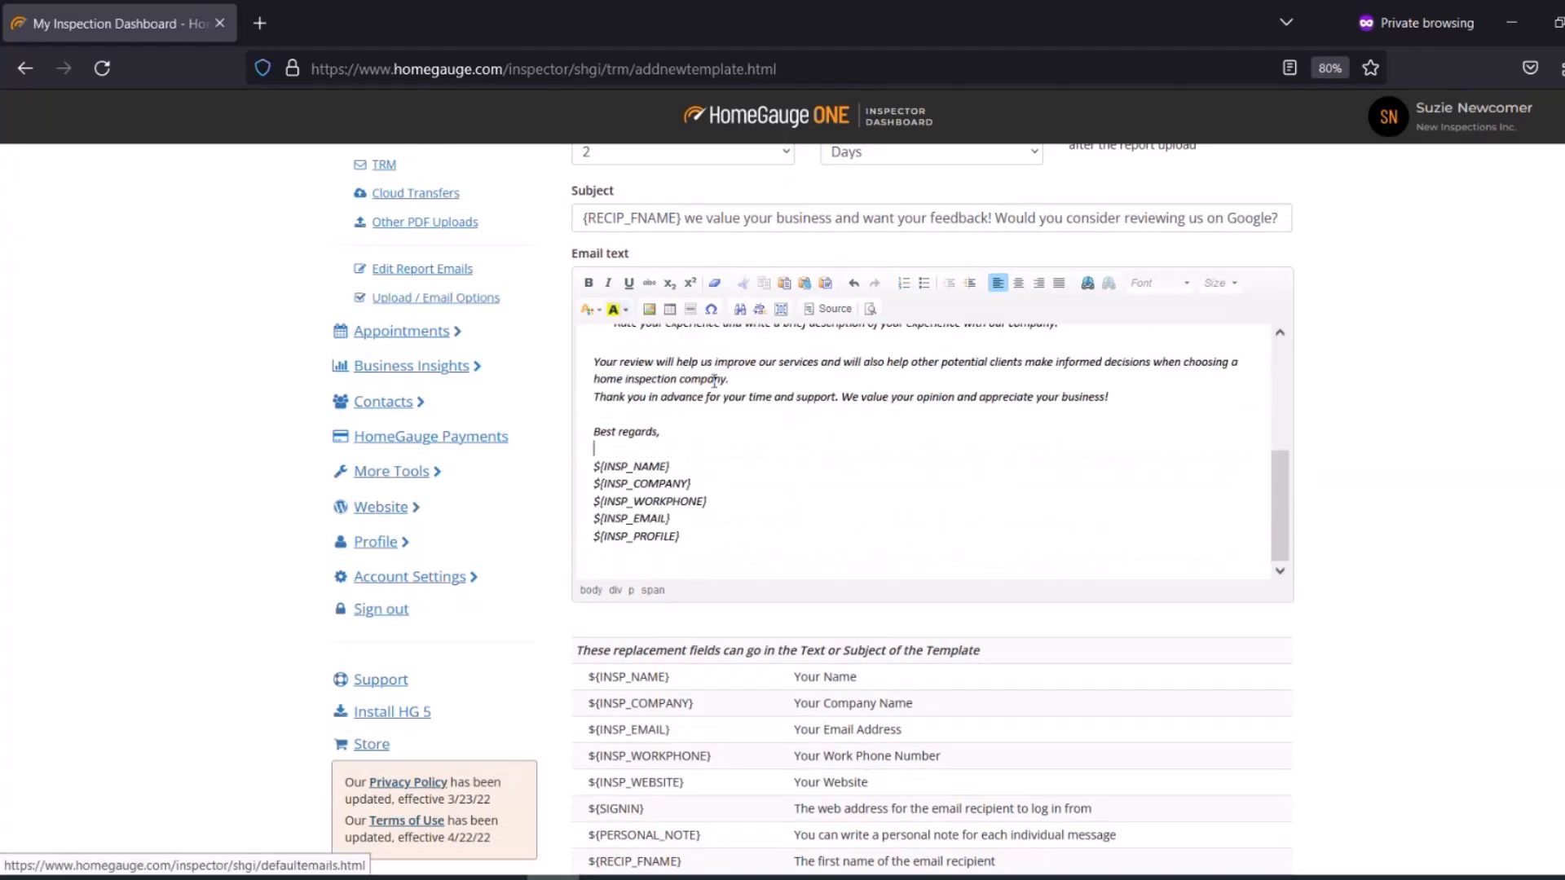
{"action": "scroll", "coordinate": [905, 473], "scroll_direction": "up", "scroll_amount": 5}
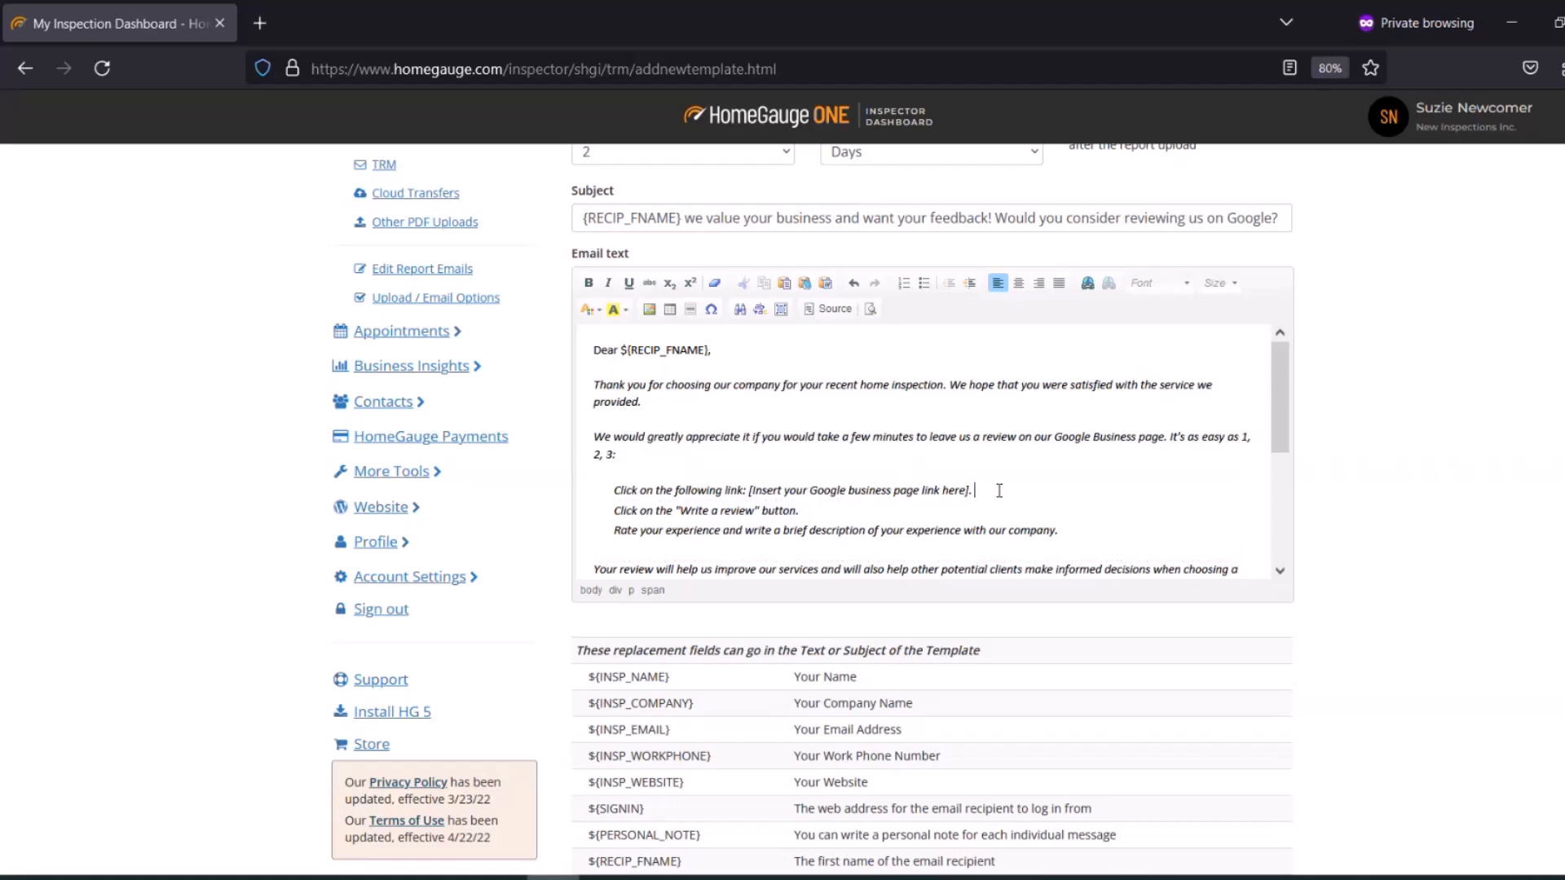
Replace '[Insert your Google business page link here].' with 'Awesome Inspections'.
{"action": "left_click_drag", "start_coordinate": [974, 490], "coordinate": [856, 503]}
{"action": "left_click_drag", "start_coordinate": [763, 504], "coordinate": [753, 495]}
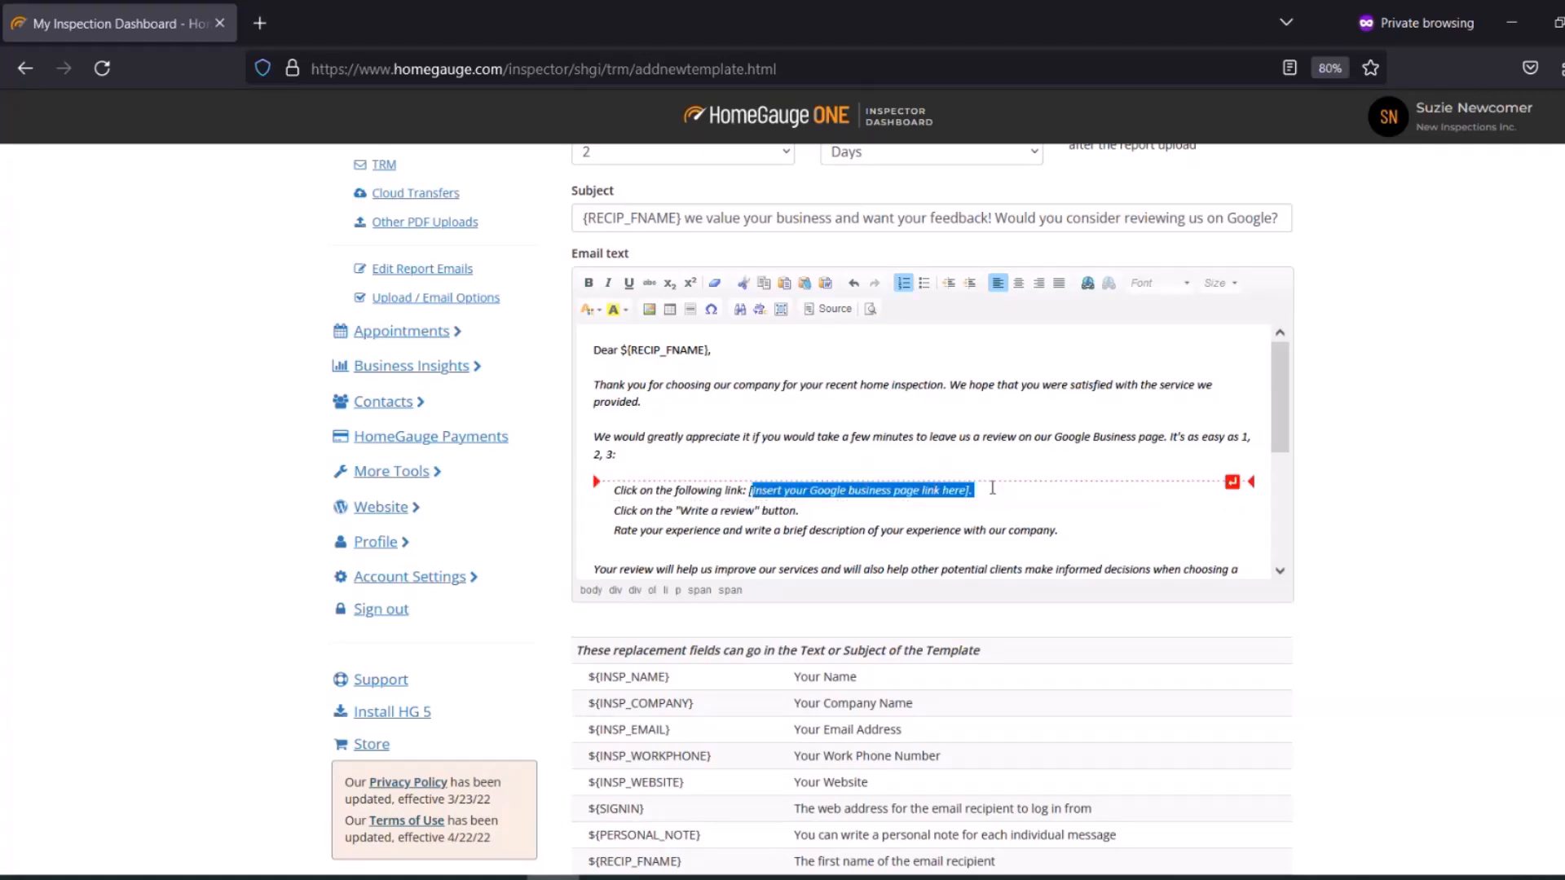
{"action": "left_click", "coordinate": [991, 488]}
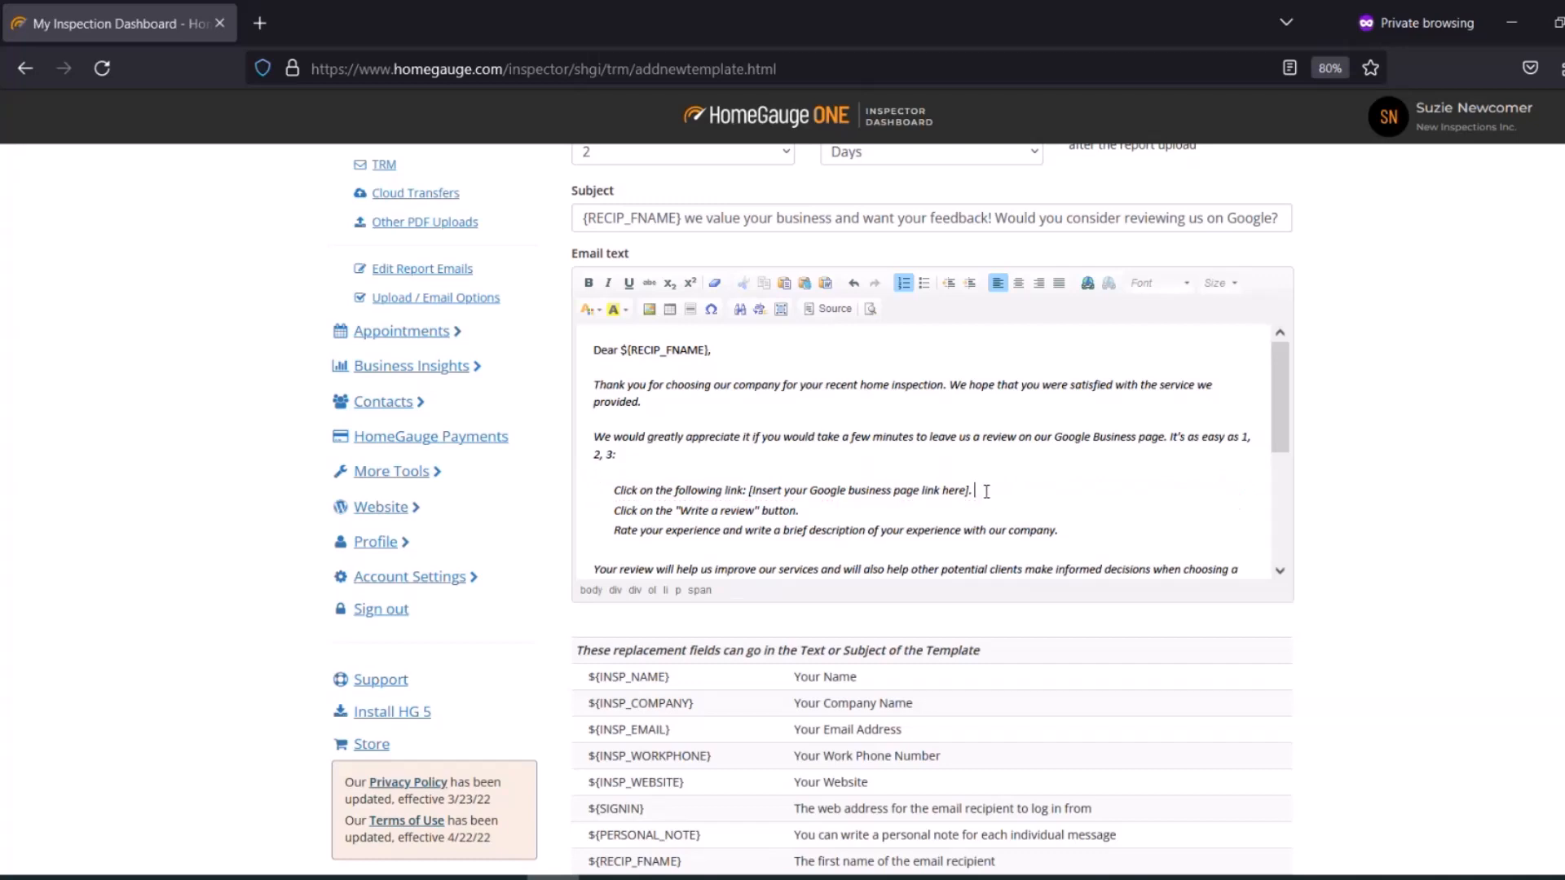
{"action": "left_click_drag", "start_coordinate": [983, 492], "coordinate": [750, 501]}
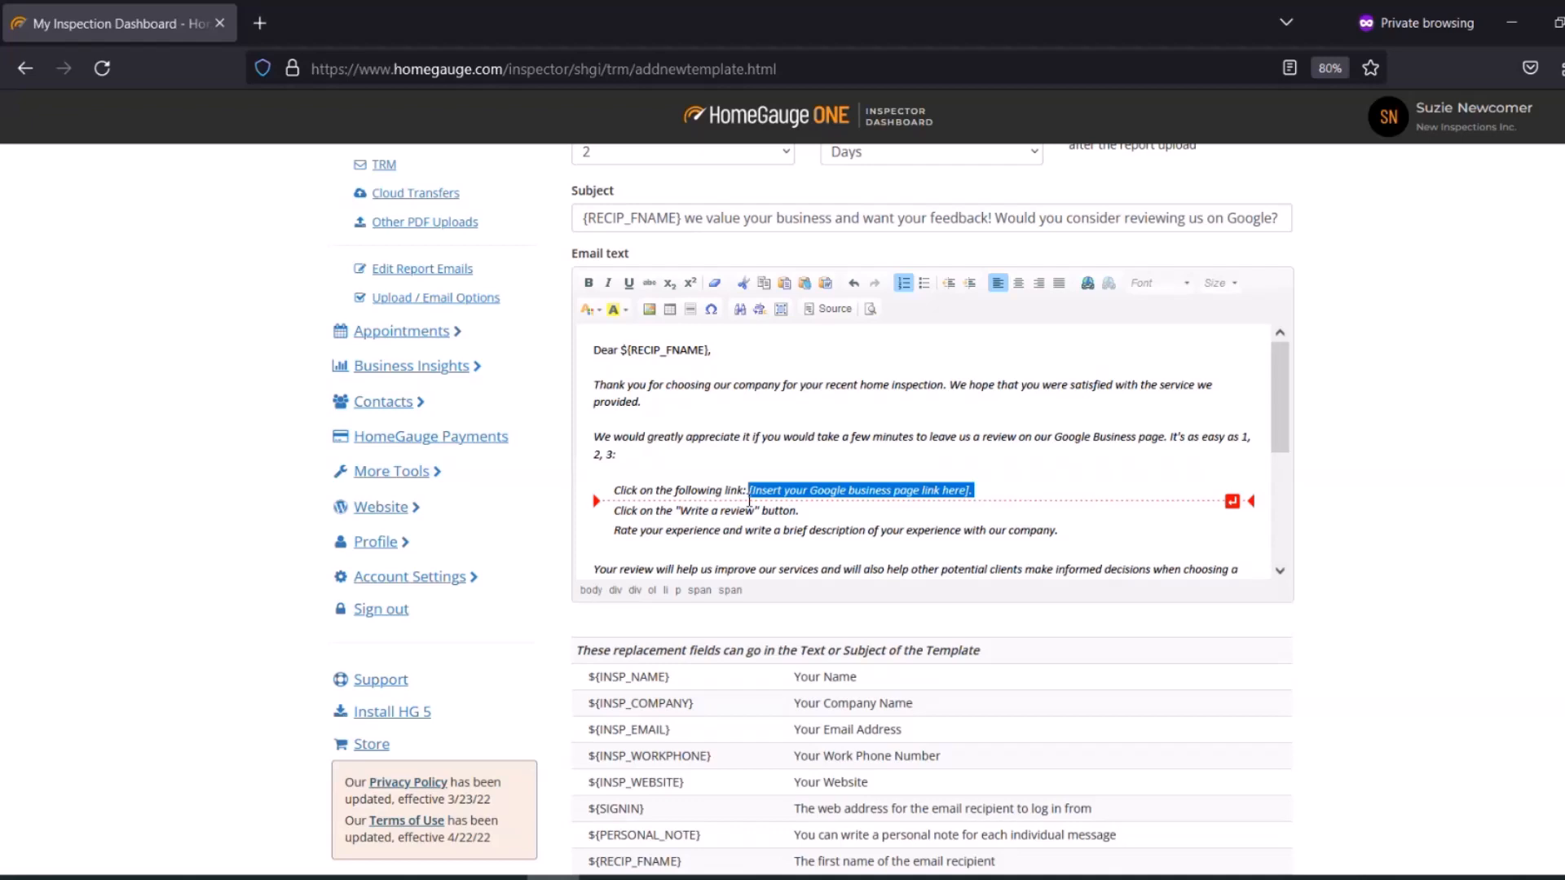
{"action": "key", "text": "Delete"}
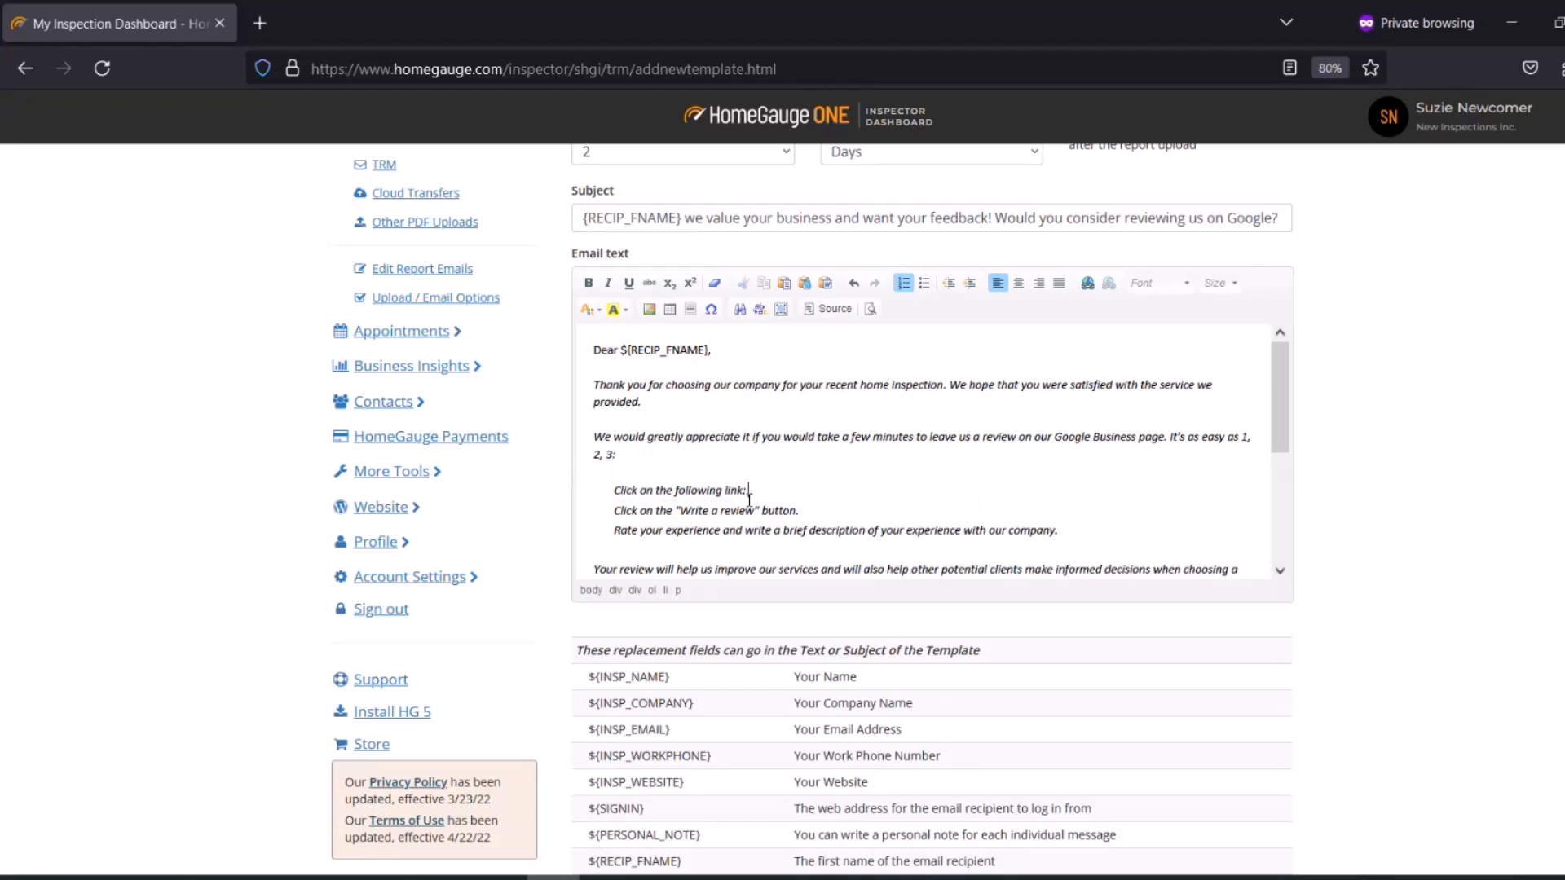
{"action": "type", "text": "Awesome Inspections"}
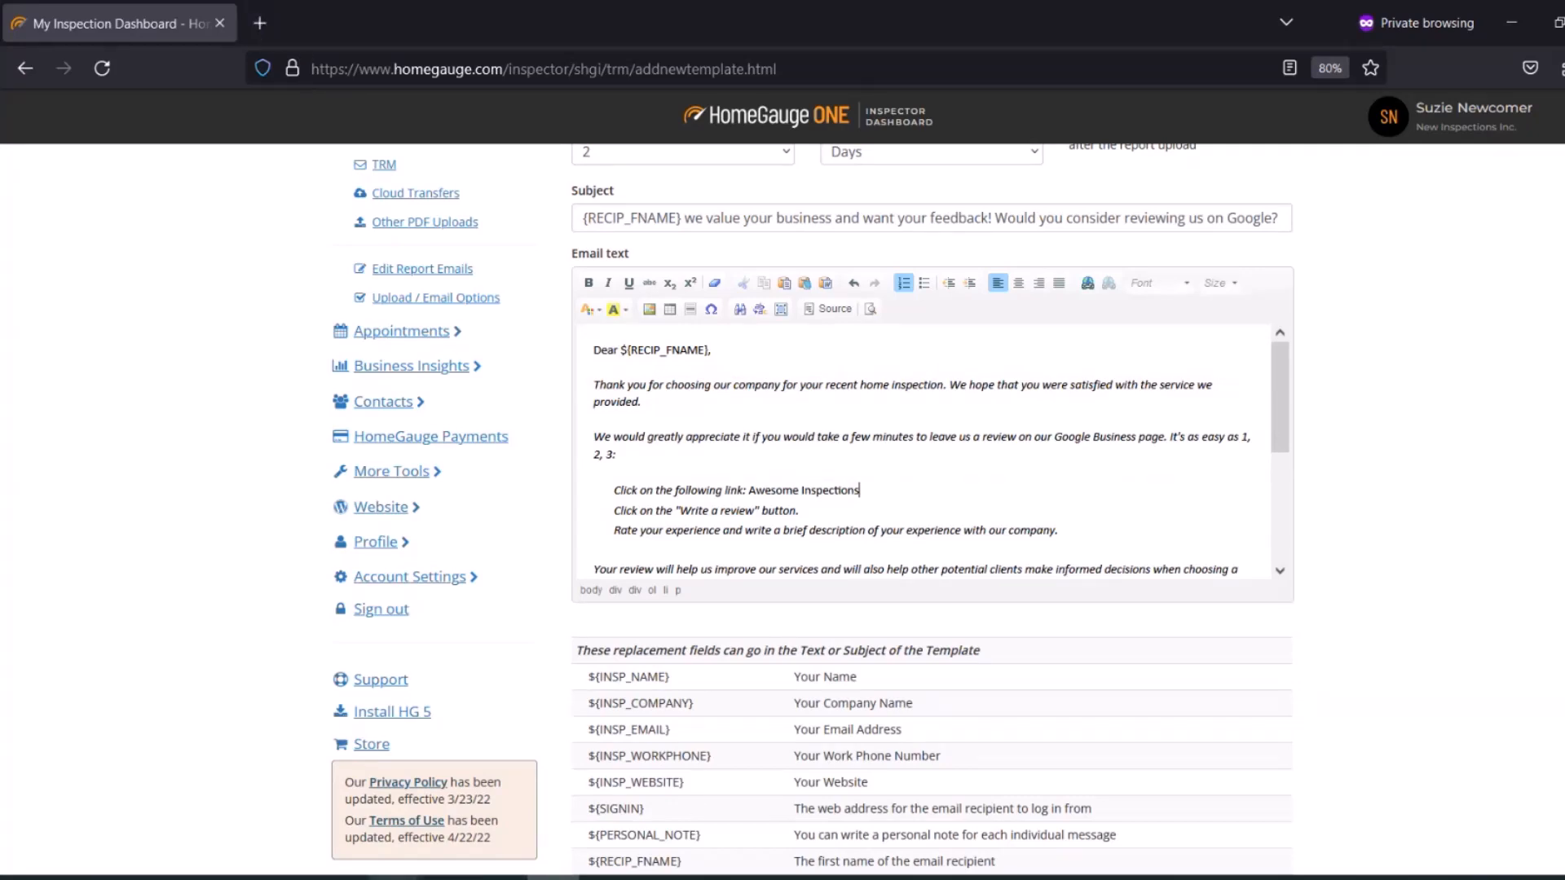
Open a maximized new Chrome window and enter 'homegauge asheville nc' in the address bar.
{"action": "mouse_move", "coordinate": [395, 878]}
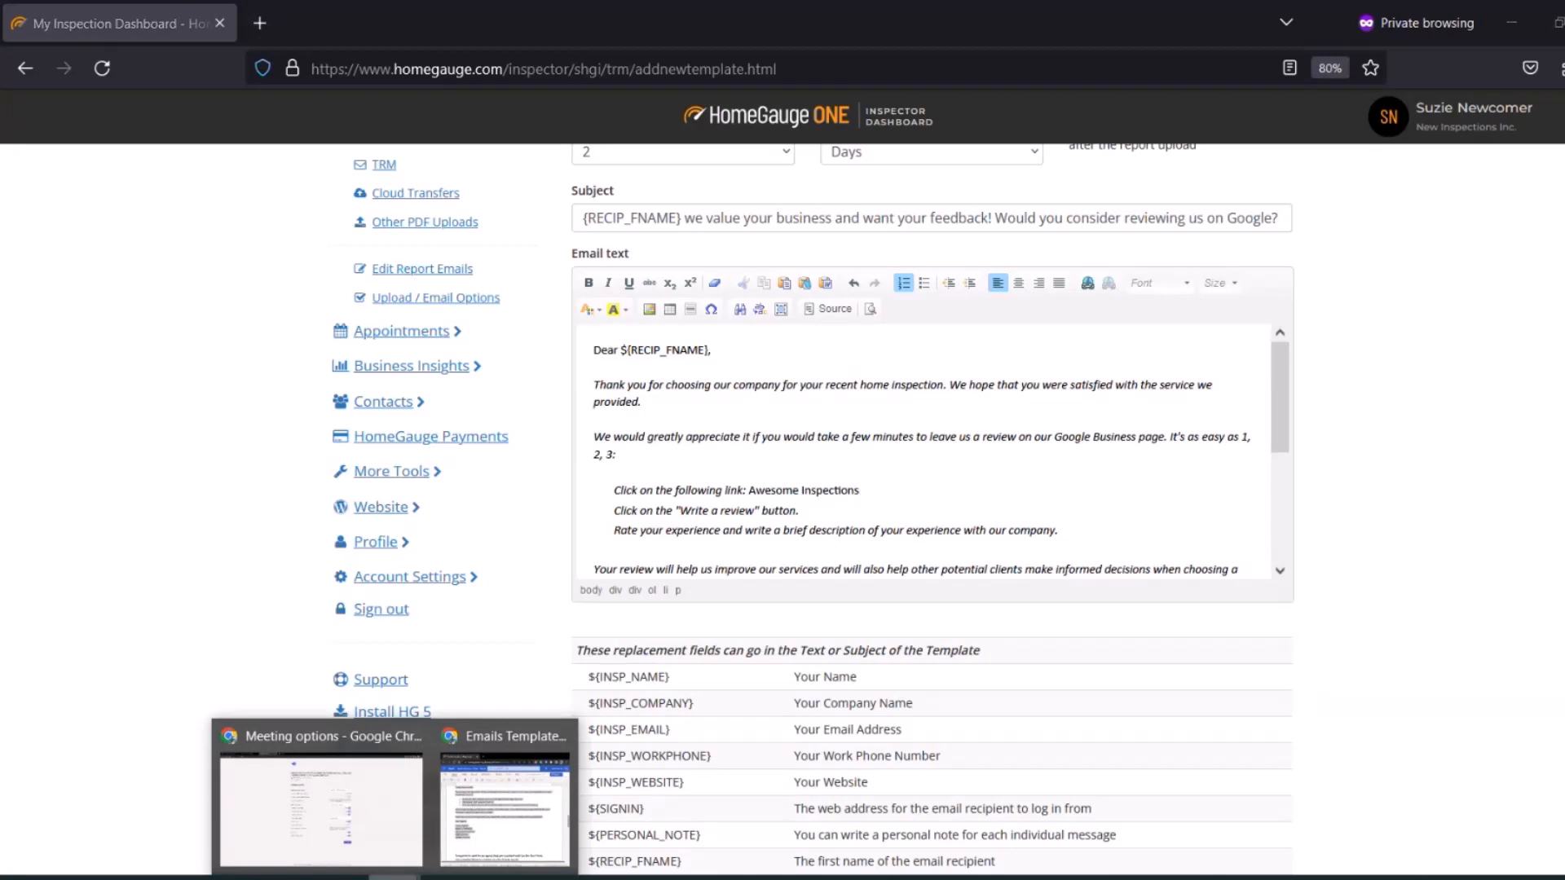
{"action": "right_click", "coordinate": [395, 878]}
{"action": "left_click", "coordinate": [326, 696]}
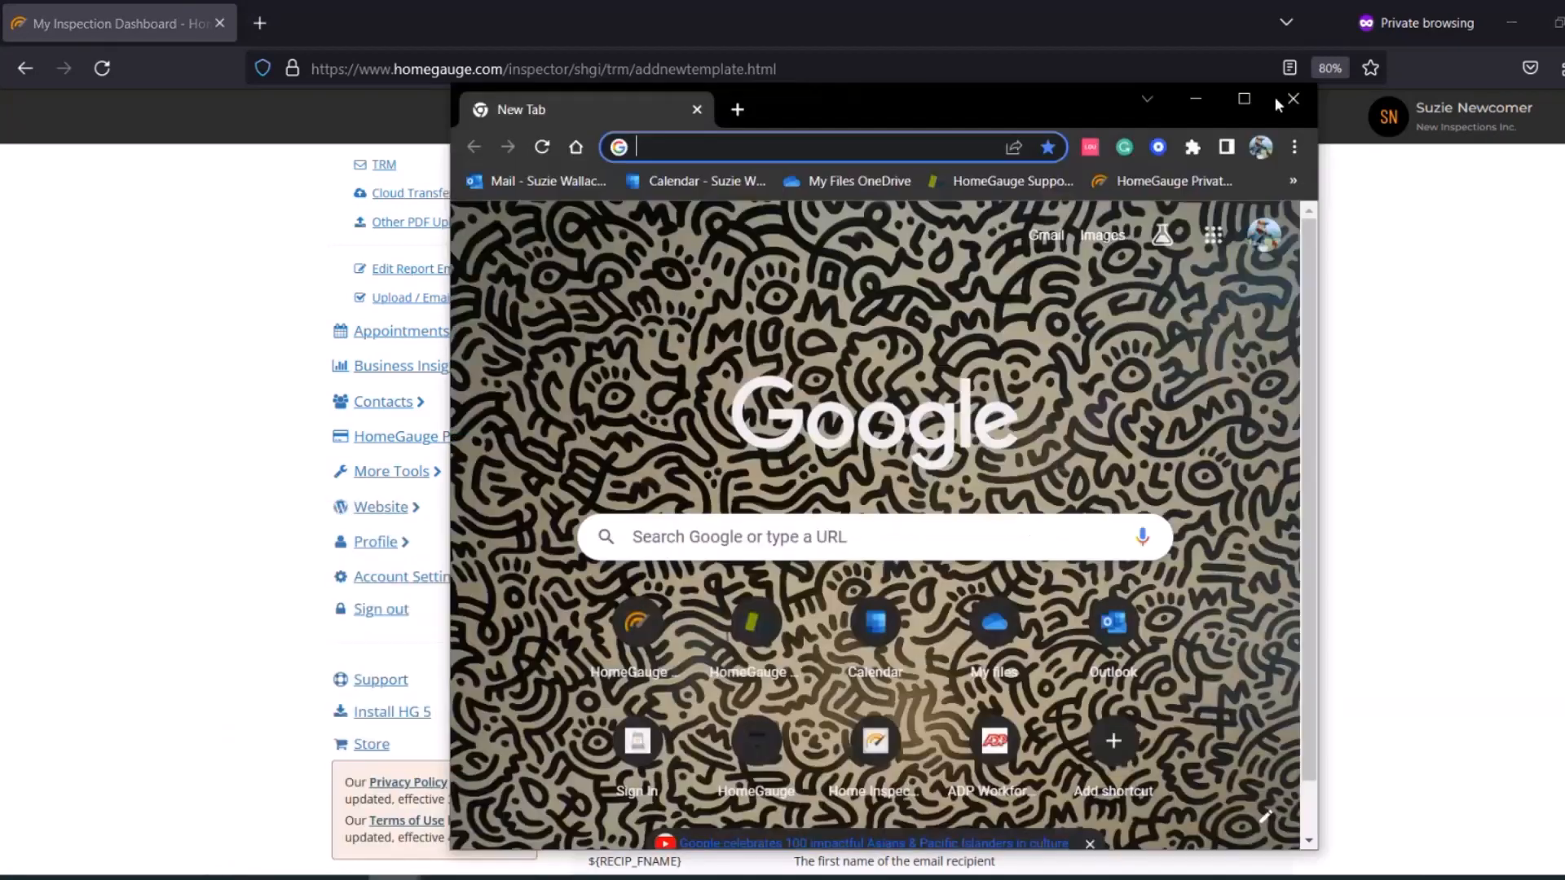
{"action": "left_click", "coordinate": [229, 57]}
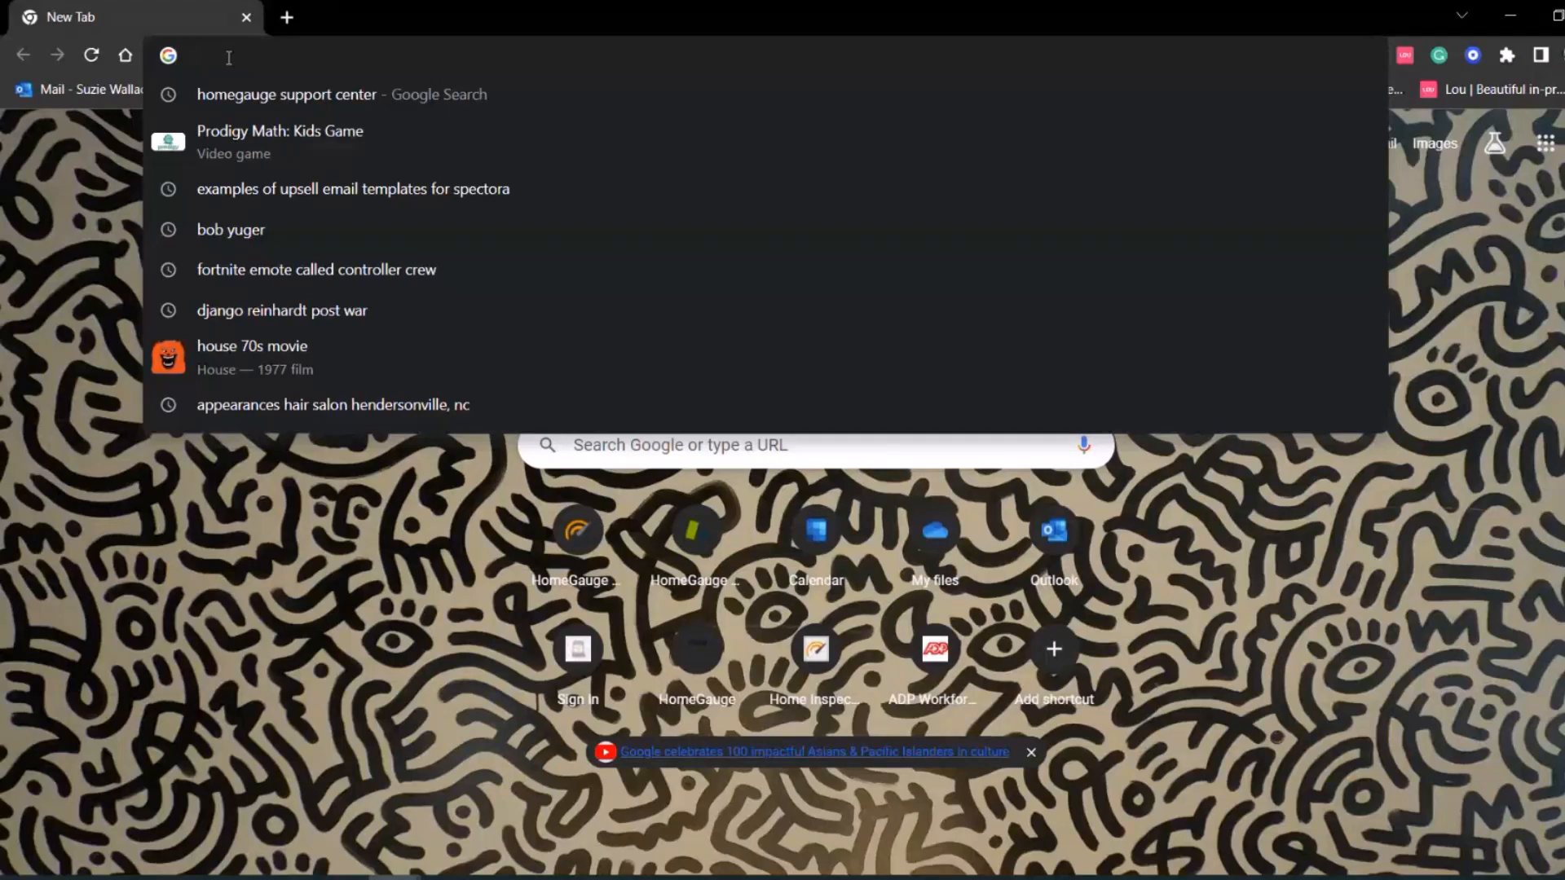
{"action": "type", "text": "homegauge "}
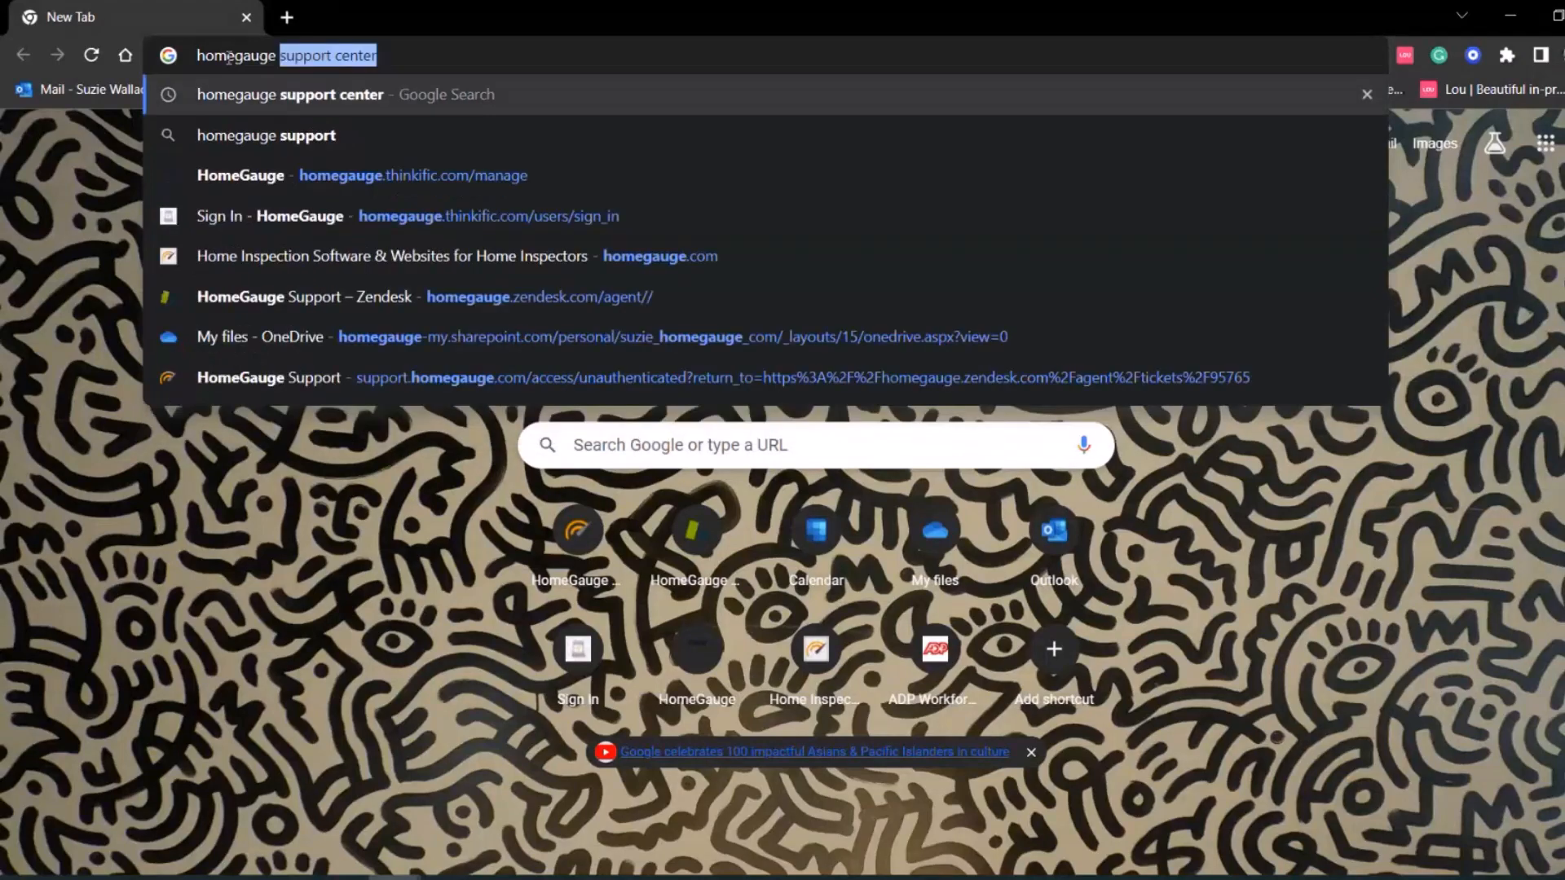
{"action": "type", "text": "asheville "}
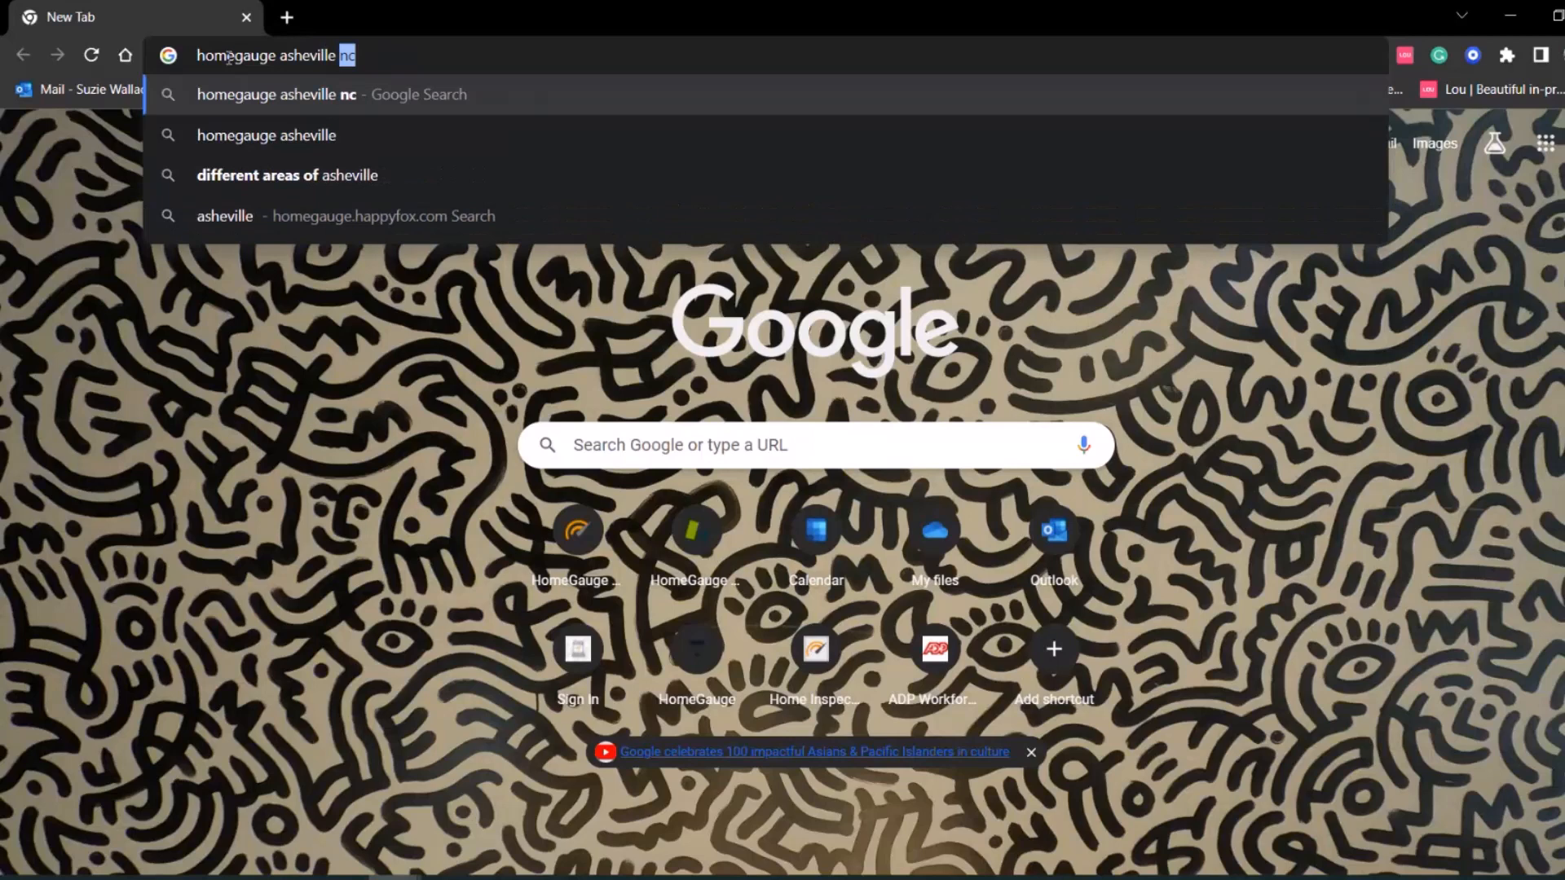
{"action": "type", "text": "nc"}
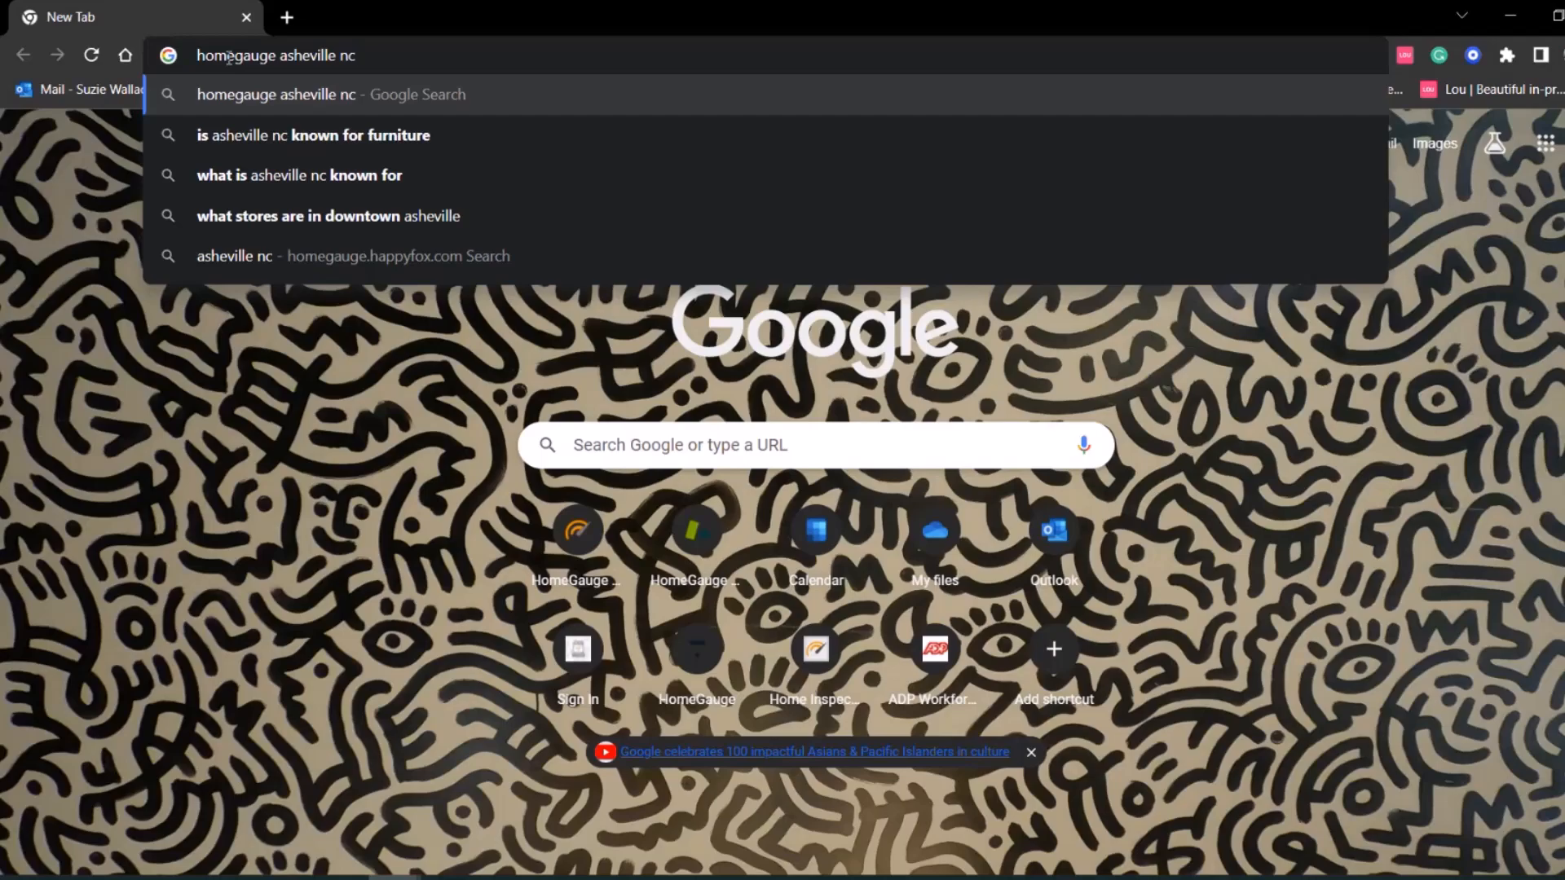
Search 'homegauge asheville nc', open the 21 Google reviews, and copy the reviews page address.
{"action": "key", "text": "Return"}
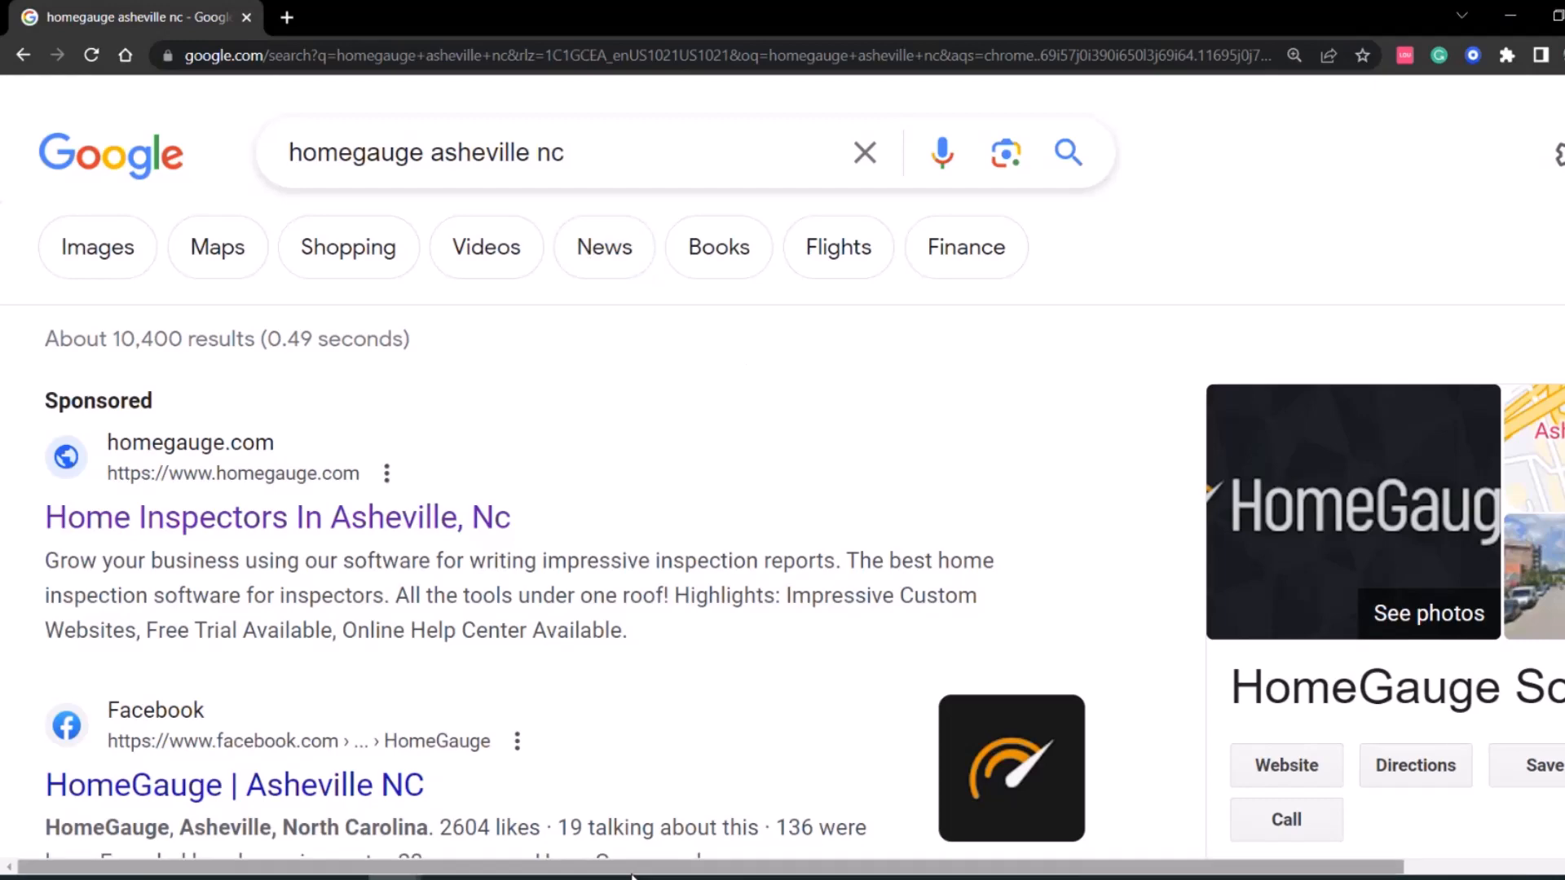
{"action": "left_click_drag", "start_coordinate": [633, 874], "coordinate": [996, 870]}
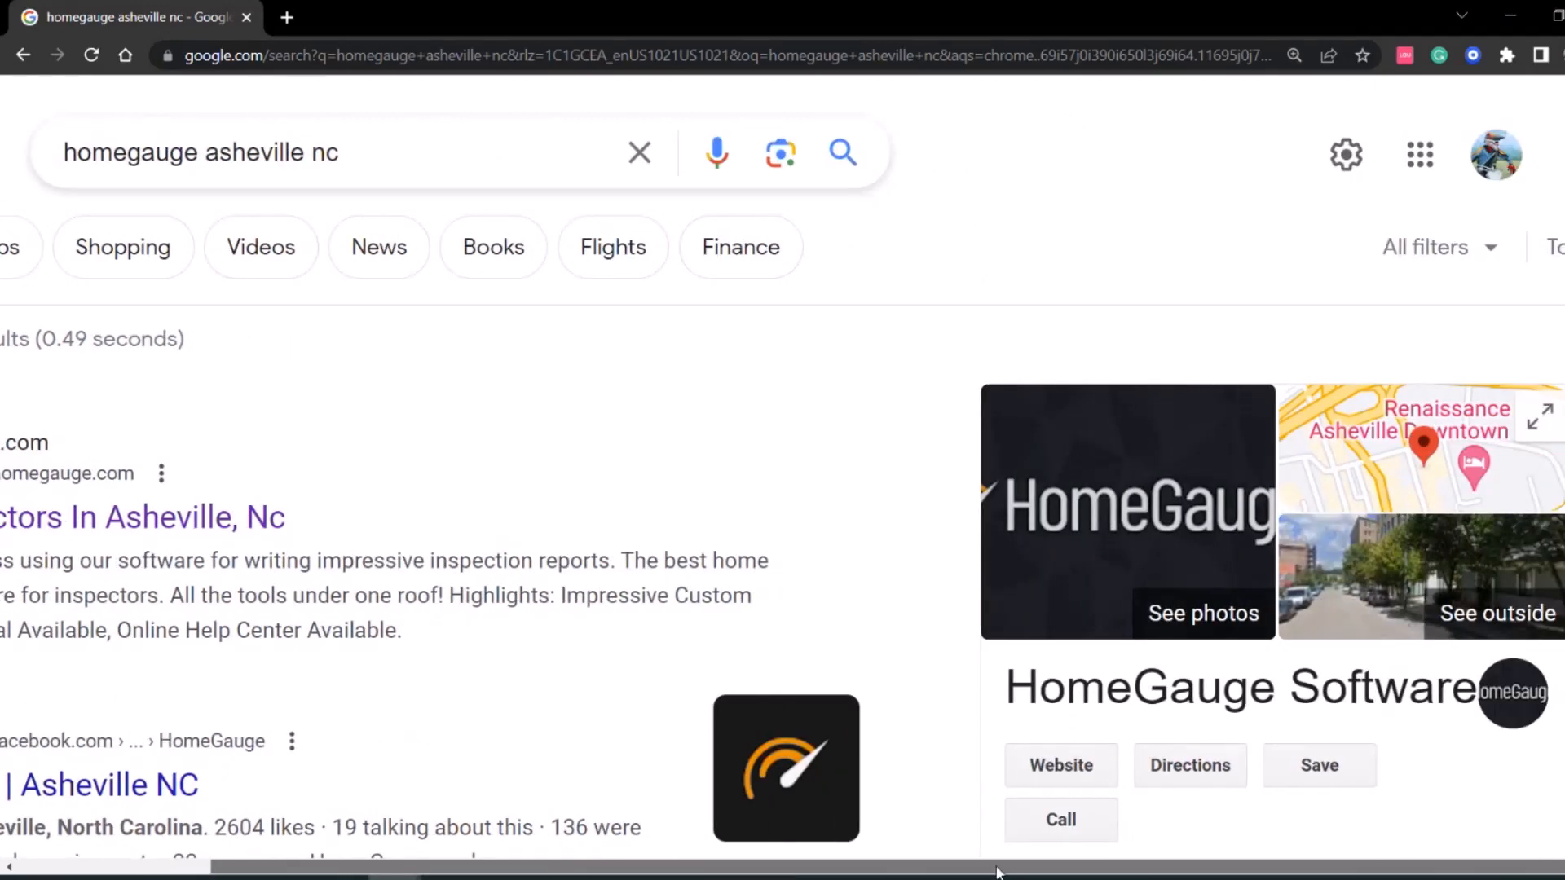
{"action": "scroll", "coordinate": [901, 408], "scroll_direction": "down", "scroll_amount": 4}
{"action": "scroll", "coordinate": [1278, 350], "scroll_direction": "down", "scroll_amount": 1}
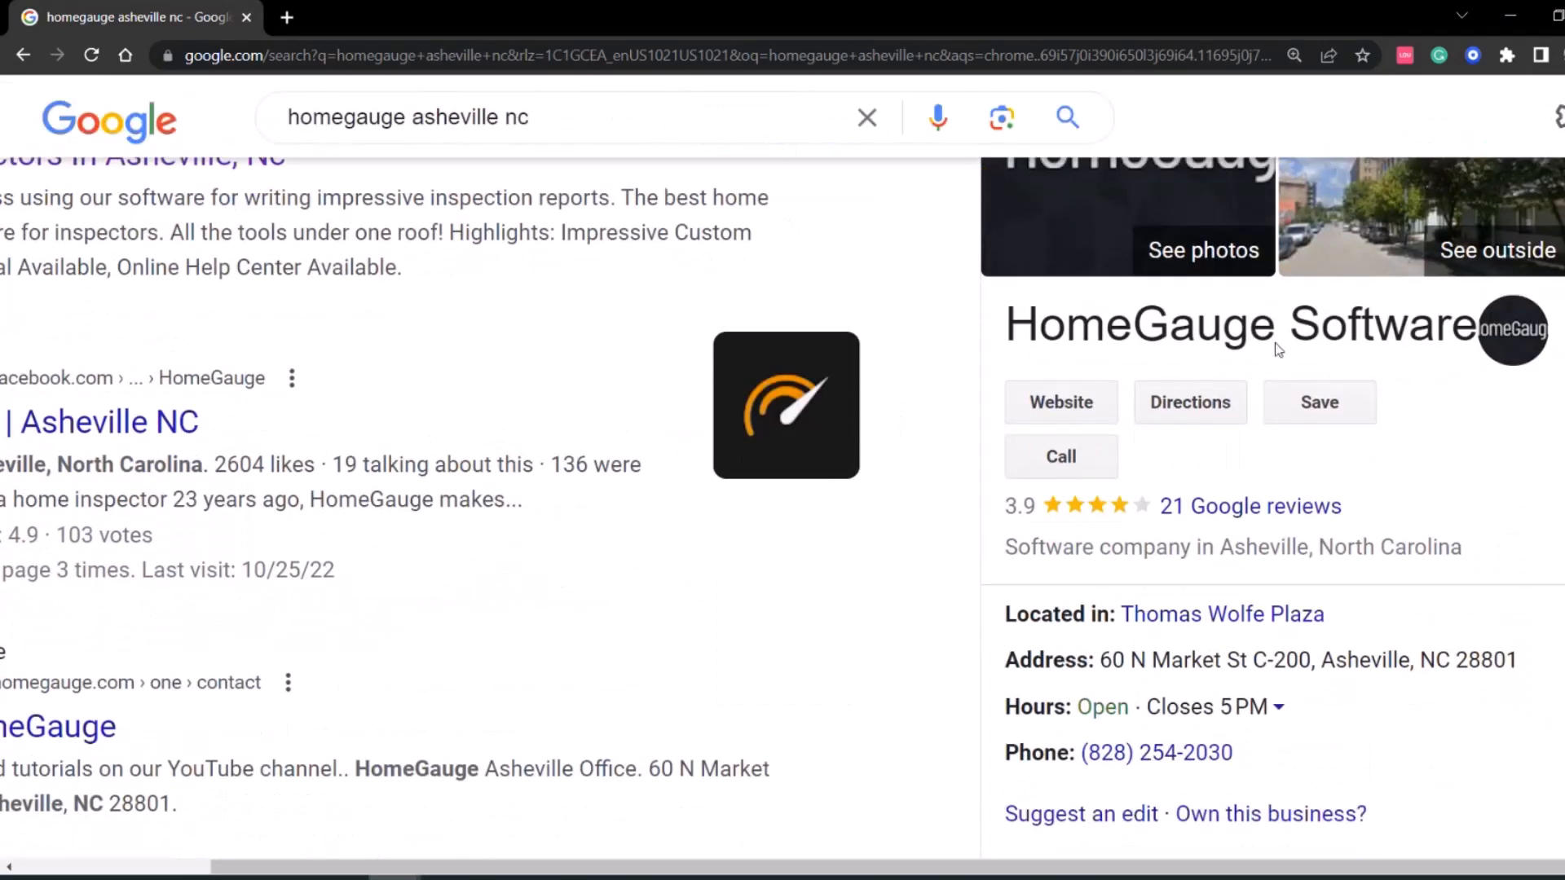
{"action": "scroll", "coordinate": [1276, 267], "scroll_direction": "up", "scroll_amount": 2}
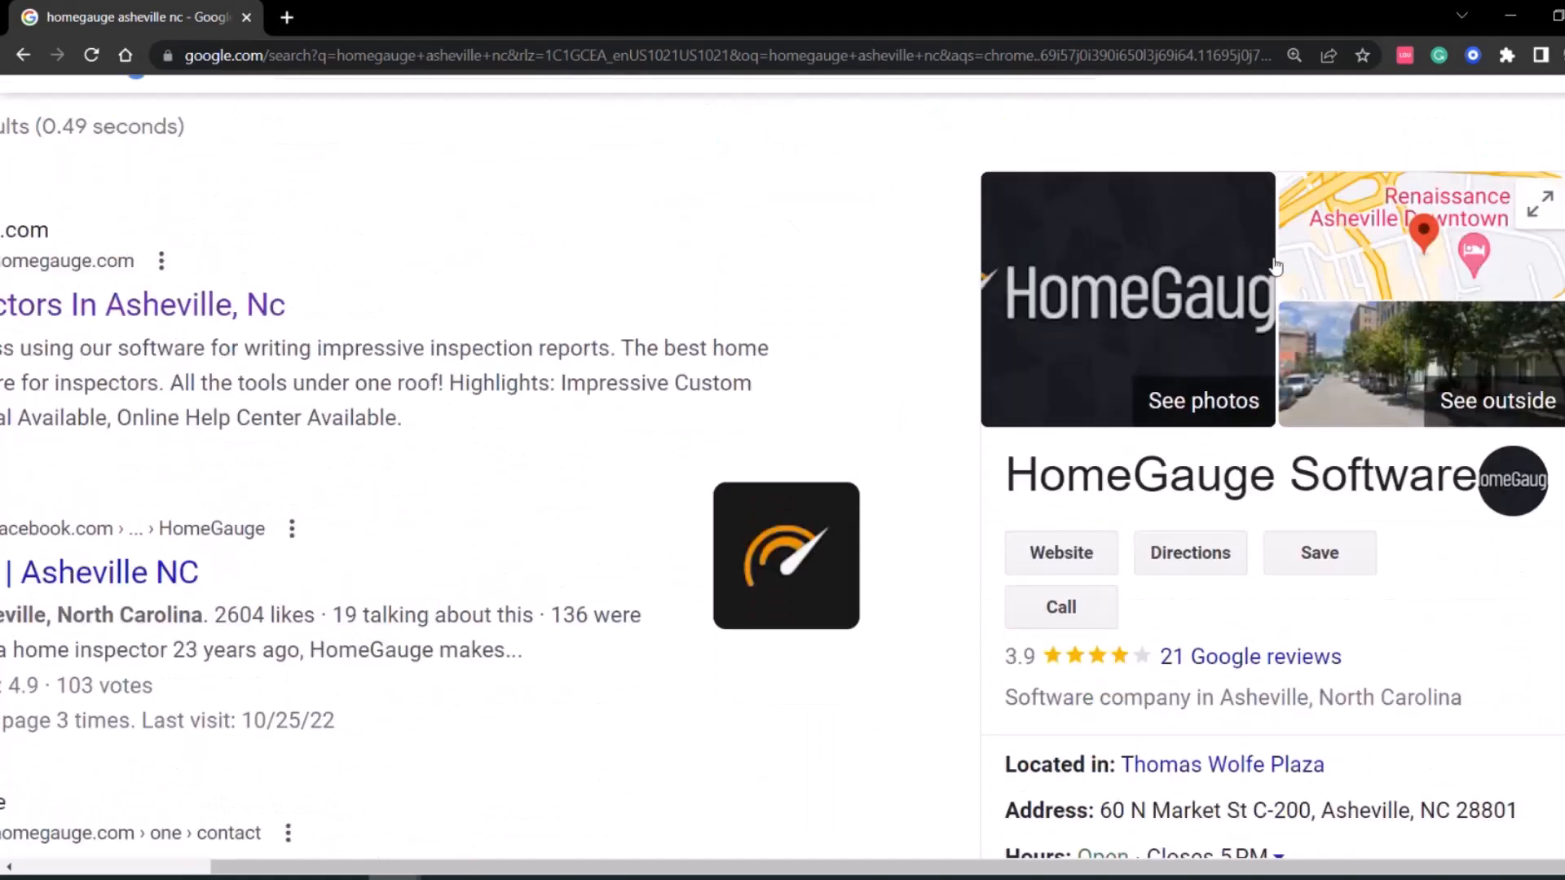
{"action": "scroll", "coordinate": [1329, 263], "scroll_direction": "down", "scroll_amount": 4}
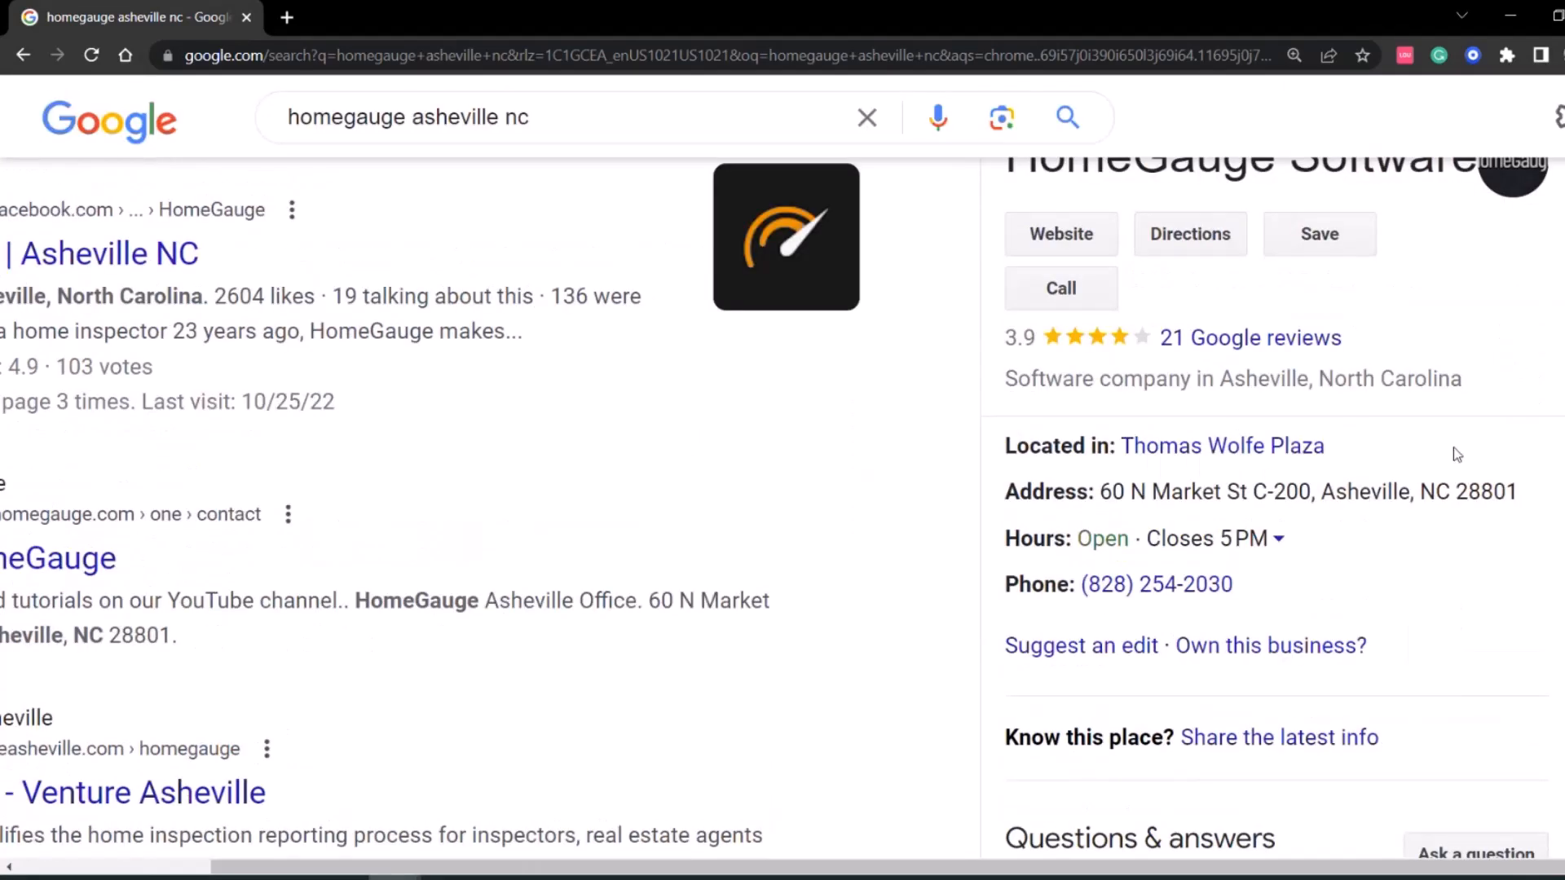
{"action": "scroll", "coordinate": [1458, 454], "scroll_direction": "up", "scroll_amount": 7}
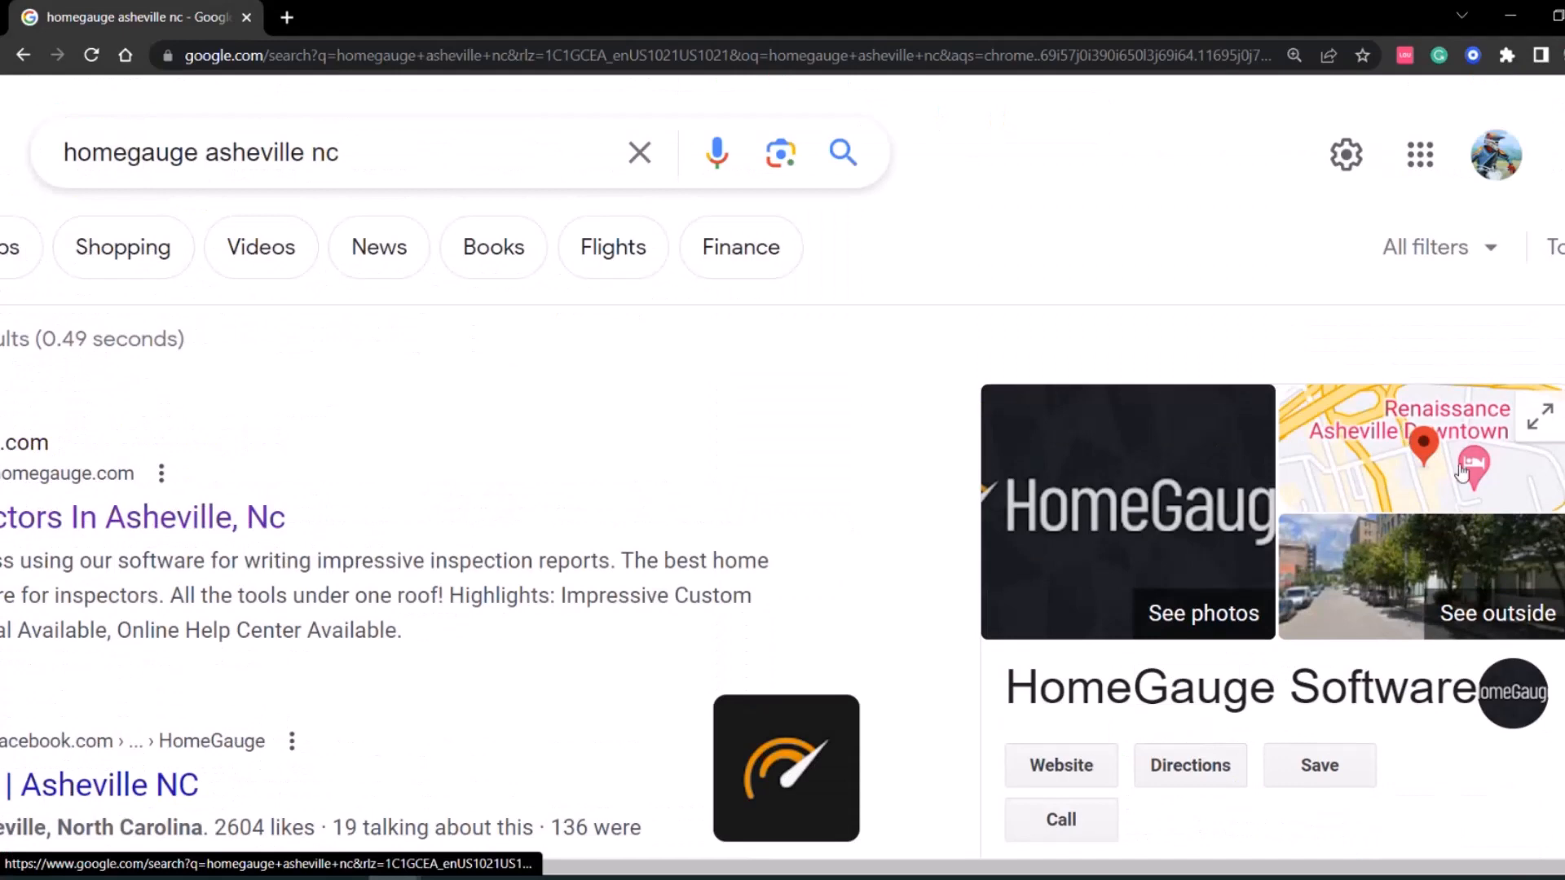
{"action": "scroll", "coordinate": [1457, 761], "scroll_direction": "down", "scroll_amount": 4}
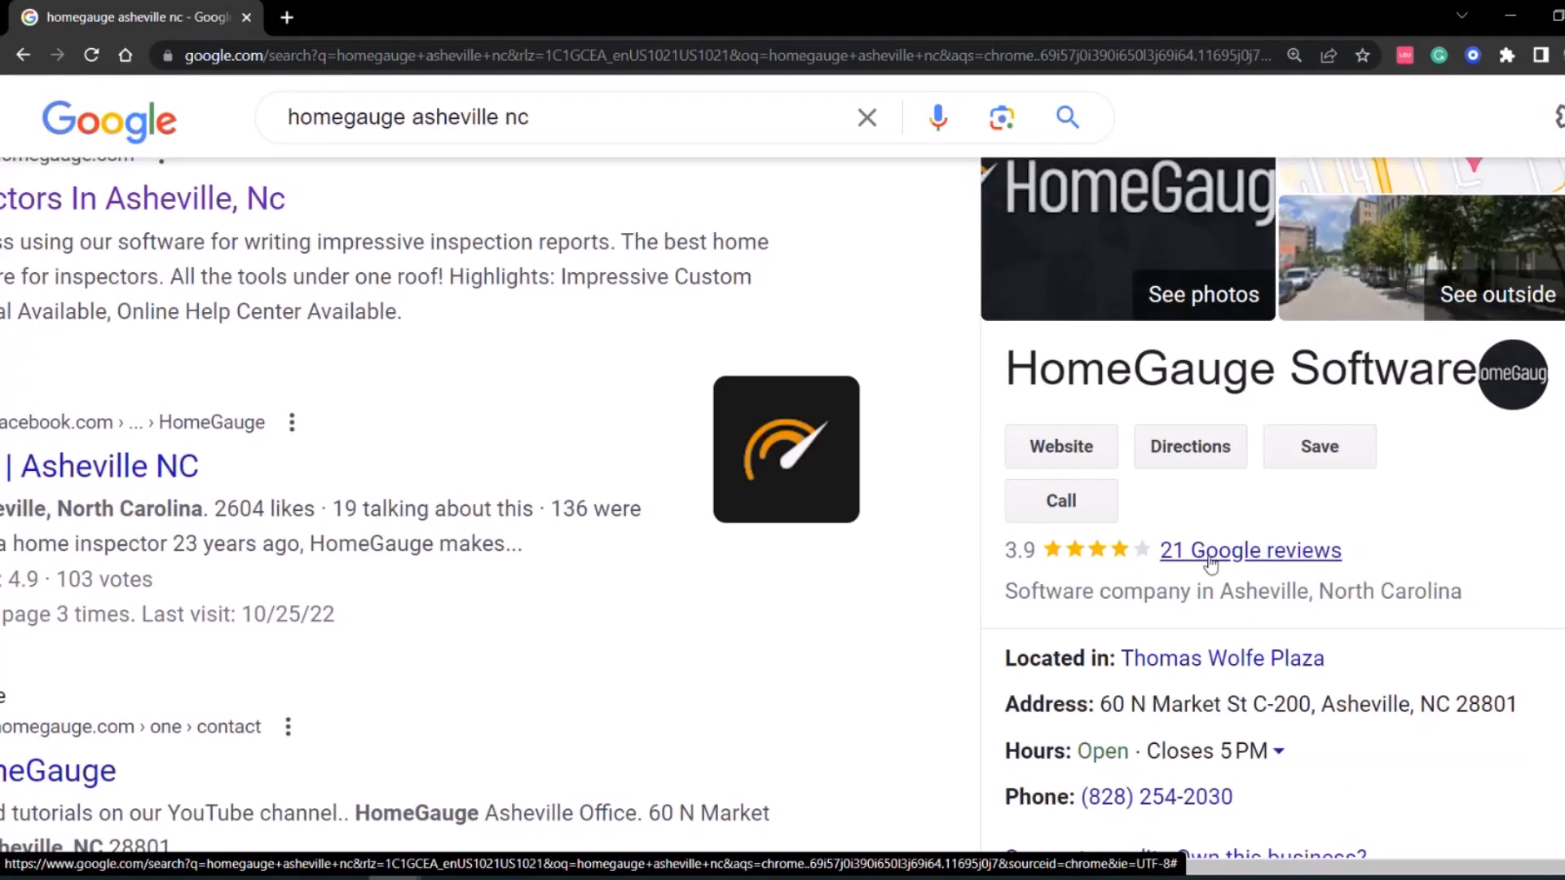
{"action": "left_click", "coordinate": [1210, 556]}
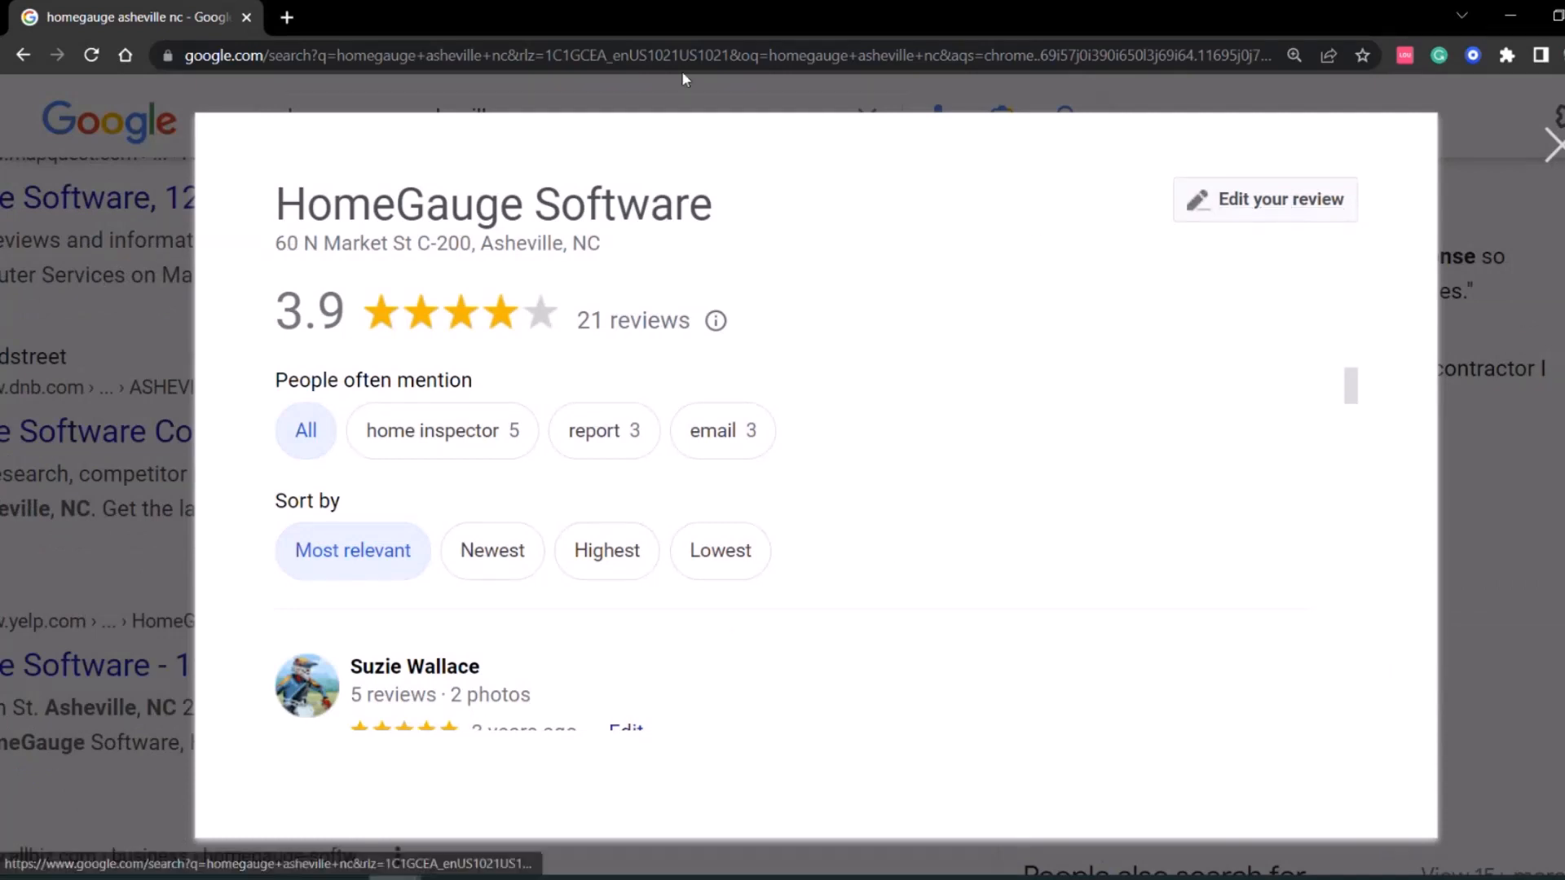
{"action": "left_click", "coordinate": [846, 58]}
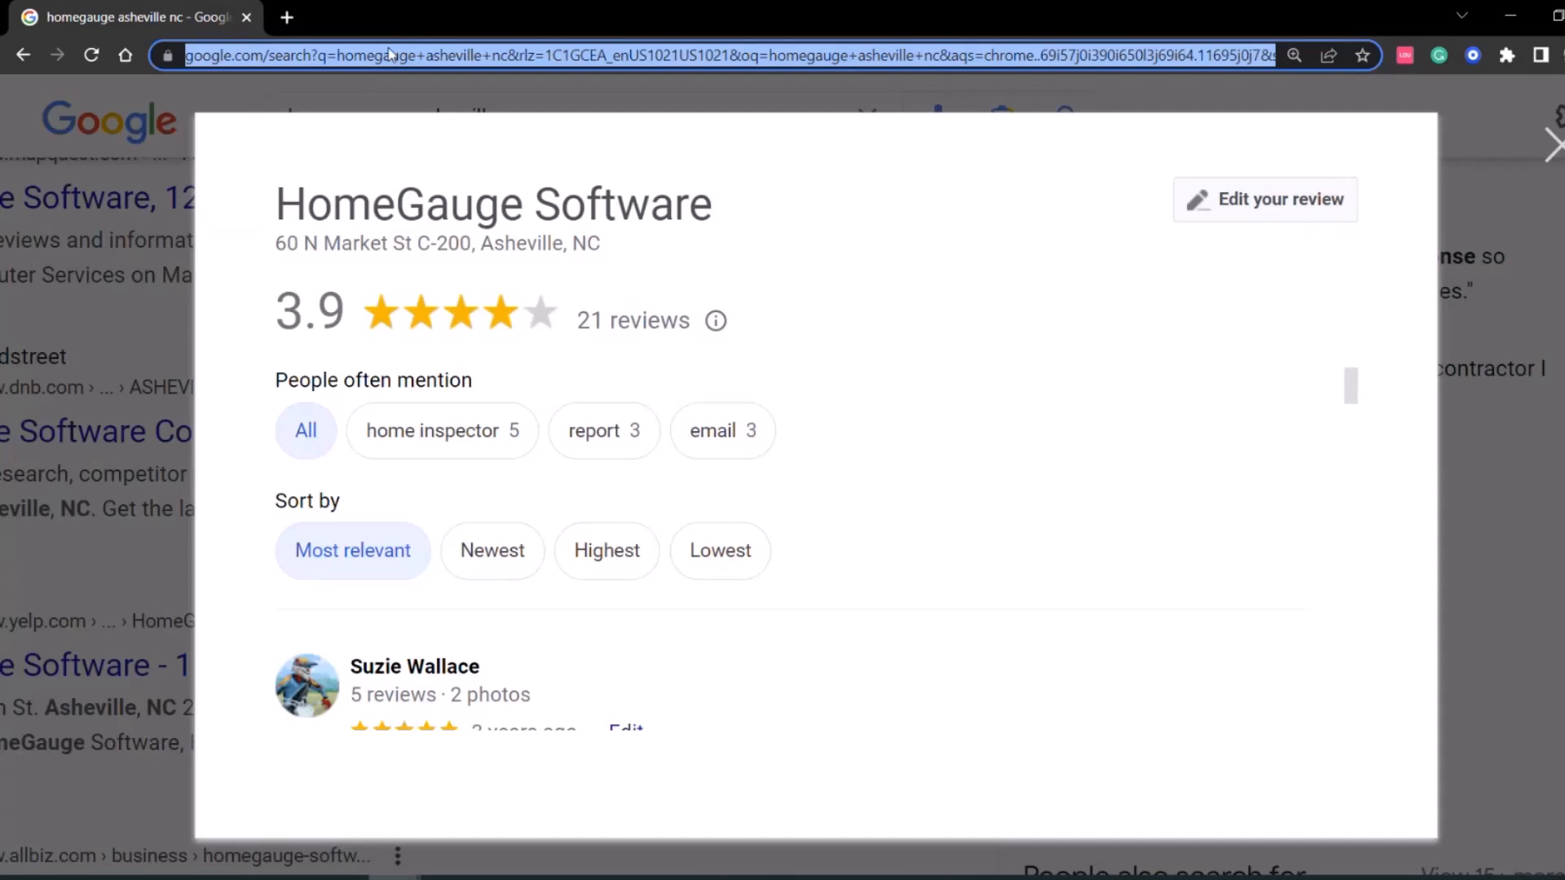
{"action": "key", "text": "alt+Left"}
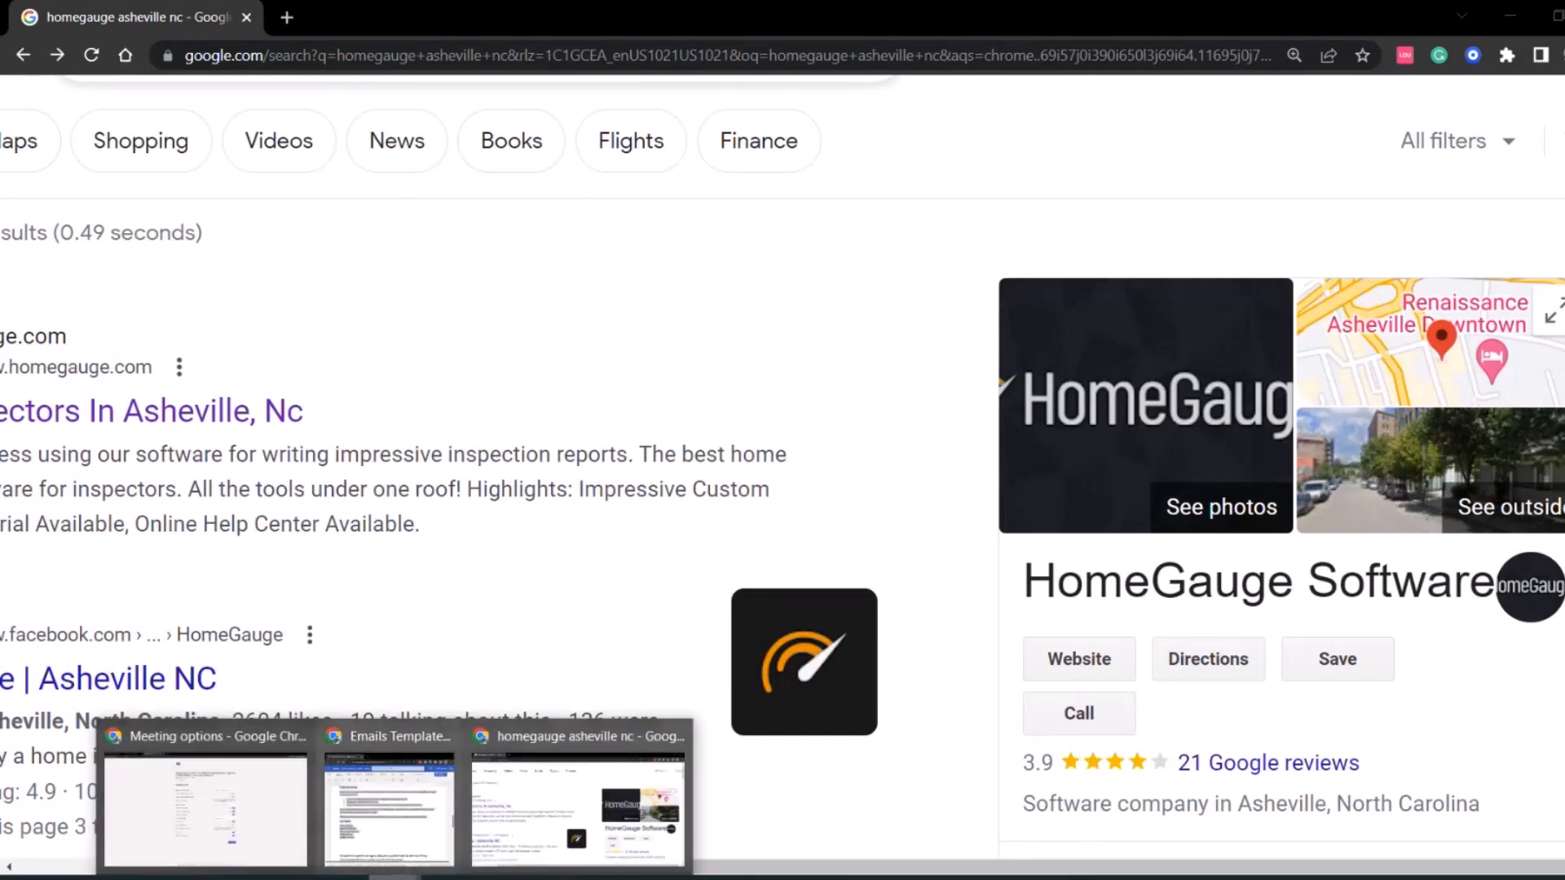
{"action": "left_click", "coordinate": [391, 795]}
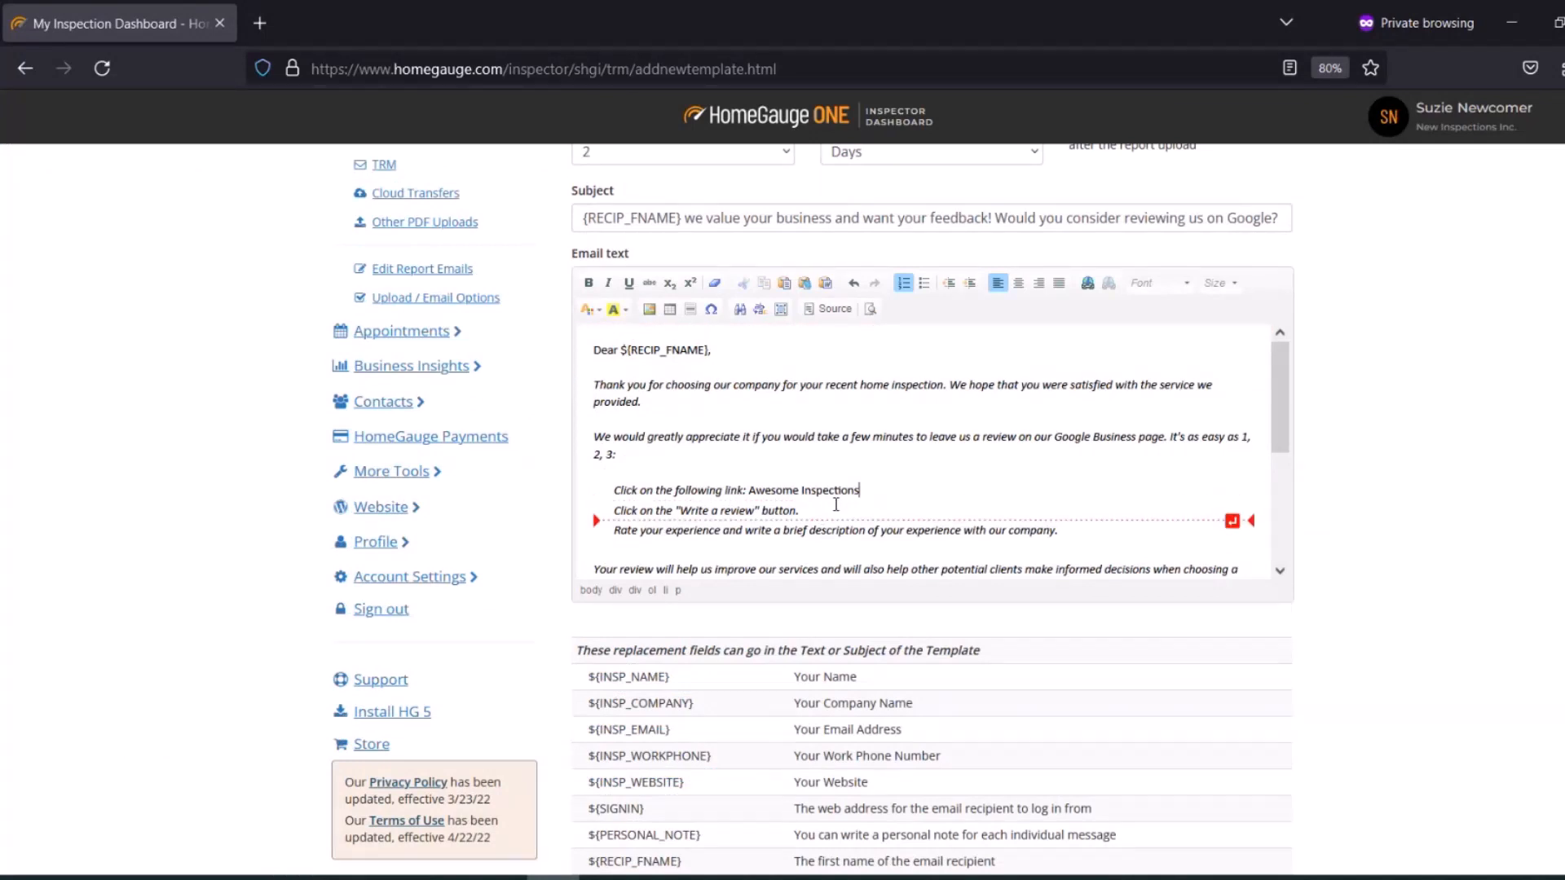
Link the words 'Awesome Inspections' to the copied Google reviews address.
{"action": "left_click_drag", "start_coordinate": [860, 490], "coordinate": [747, 490]}
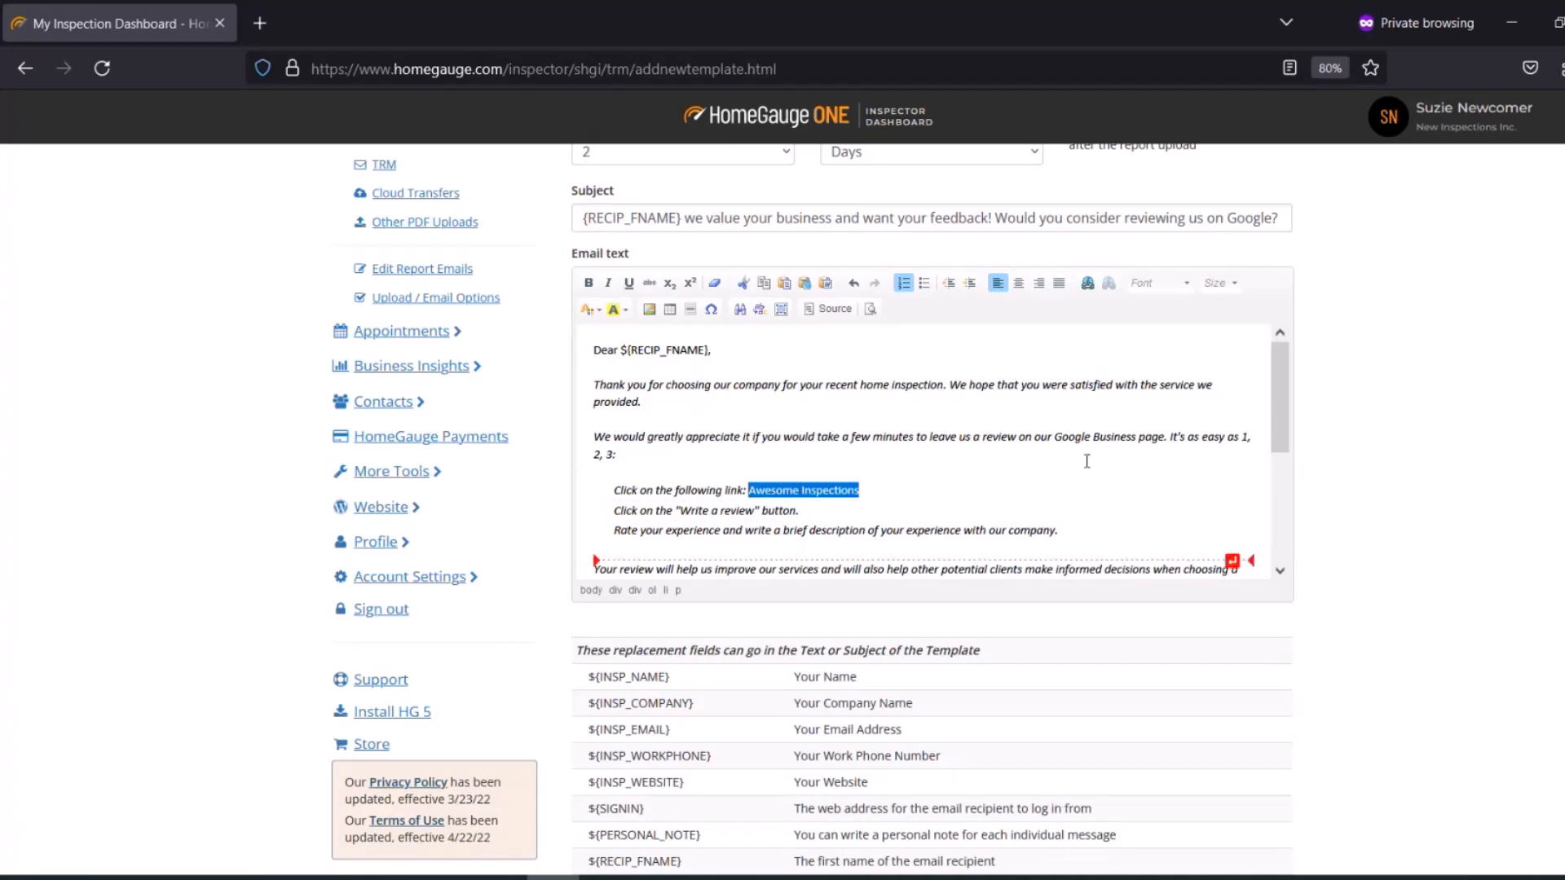
{"action": "left_click", "coordinate": [1089, 286]}
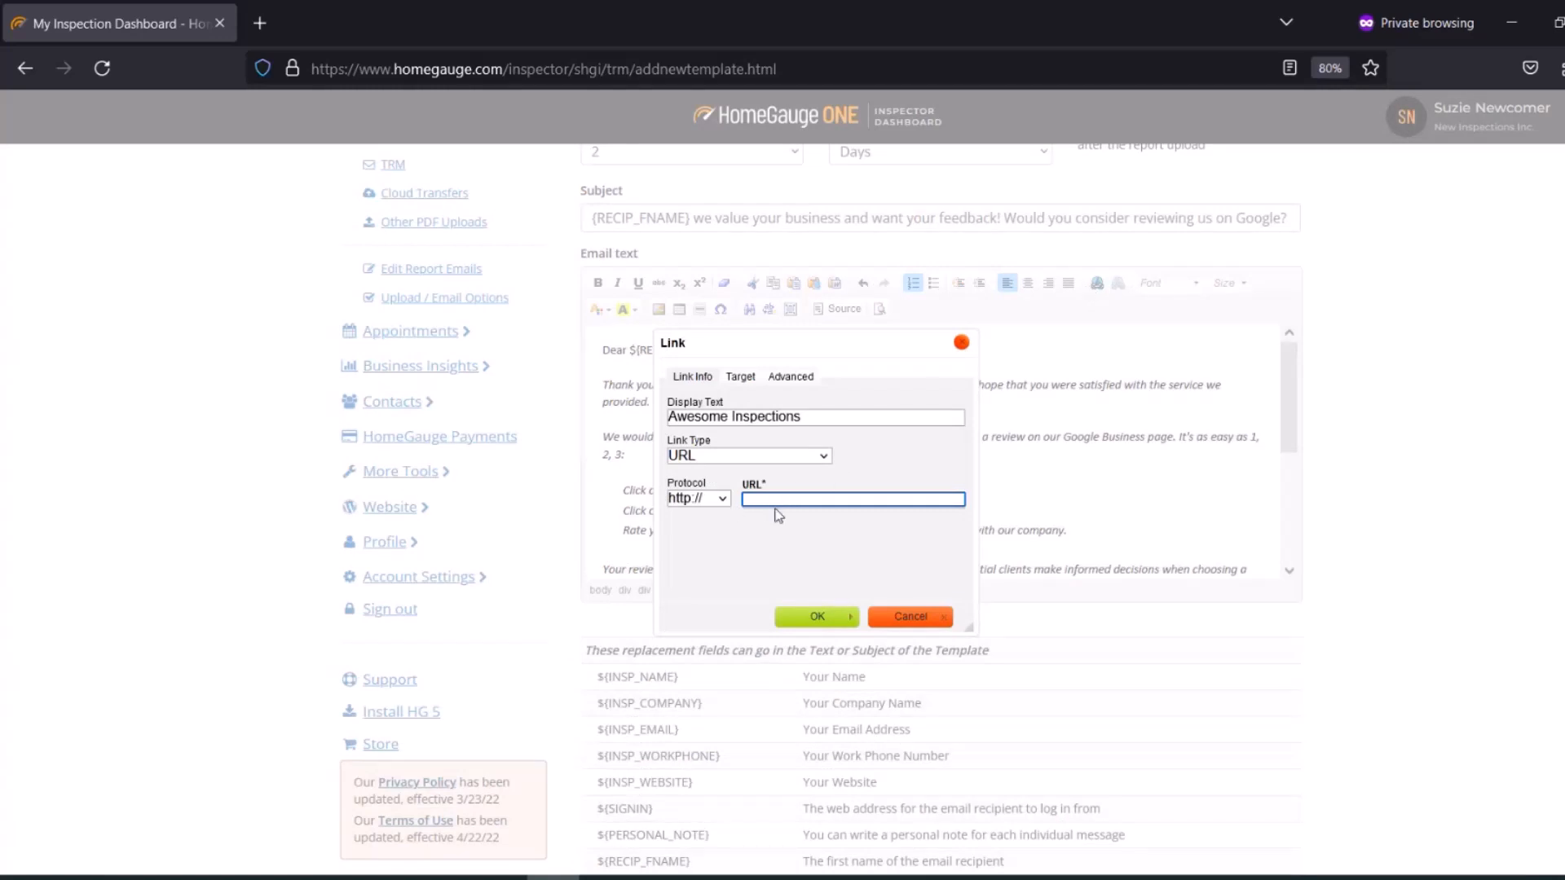
{"action": "key", "text": "ctrl+v"}
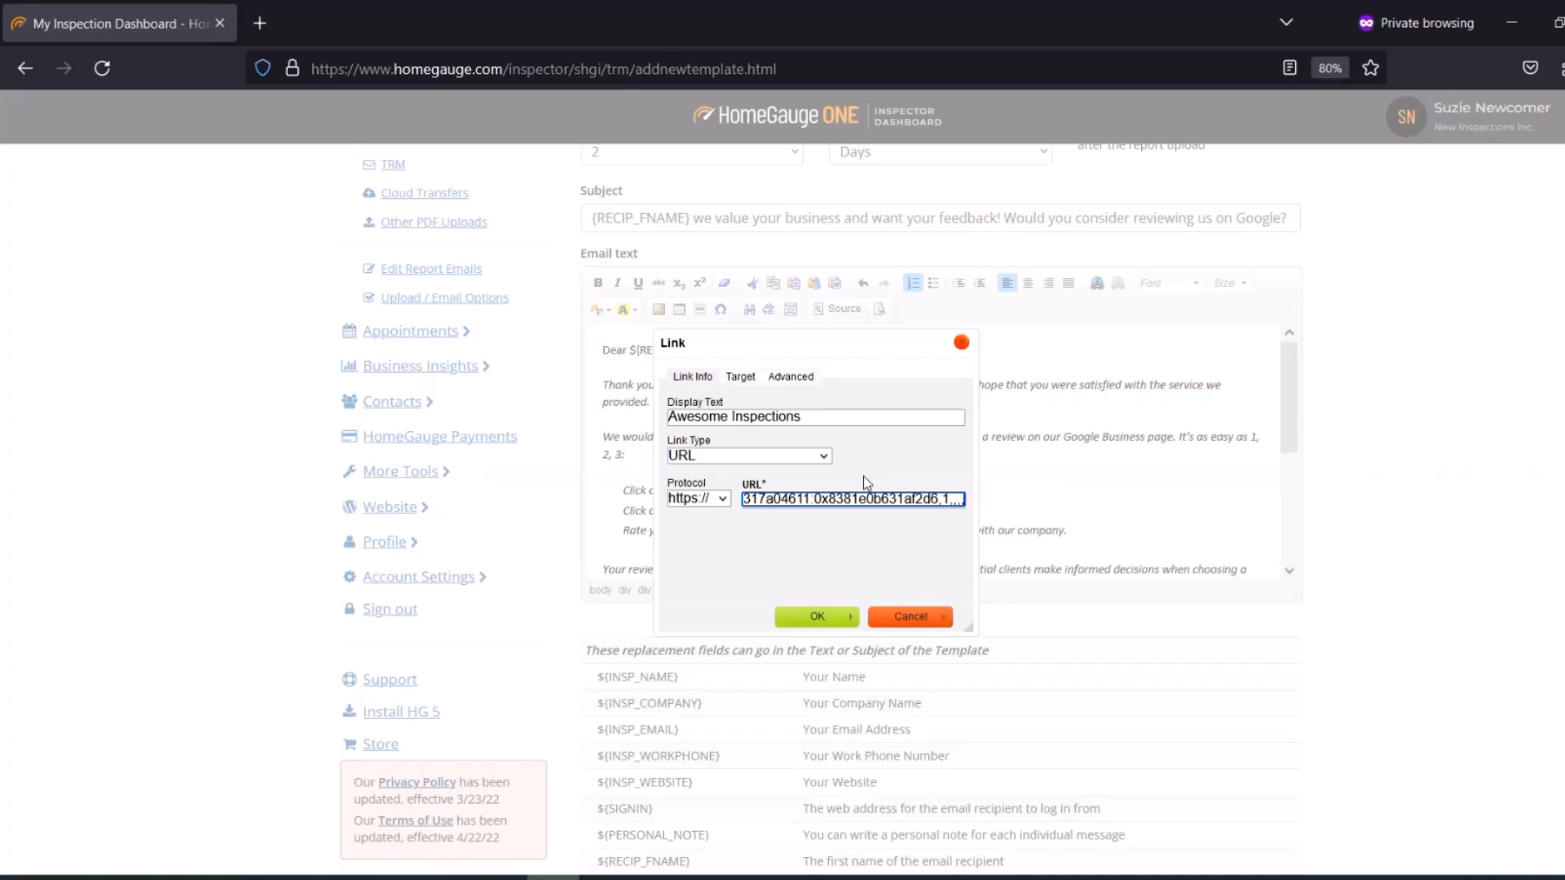
{"action": "left_click", "coordinate": [853, 618]}
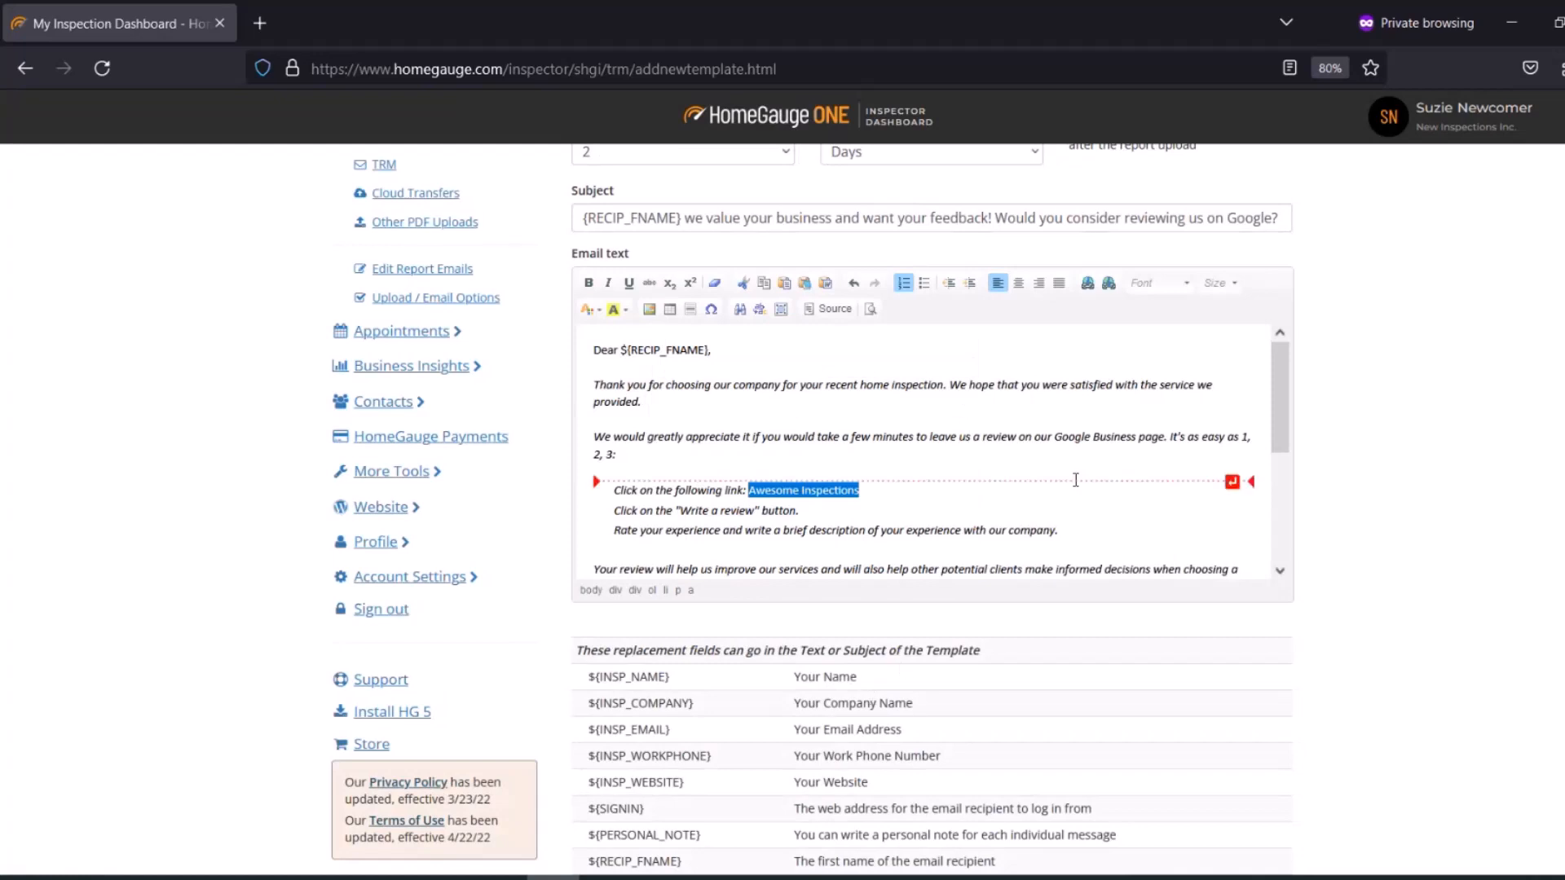
{"action": "left_click", "coordinate": [1091, 536]}
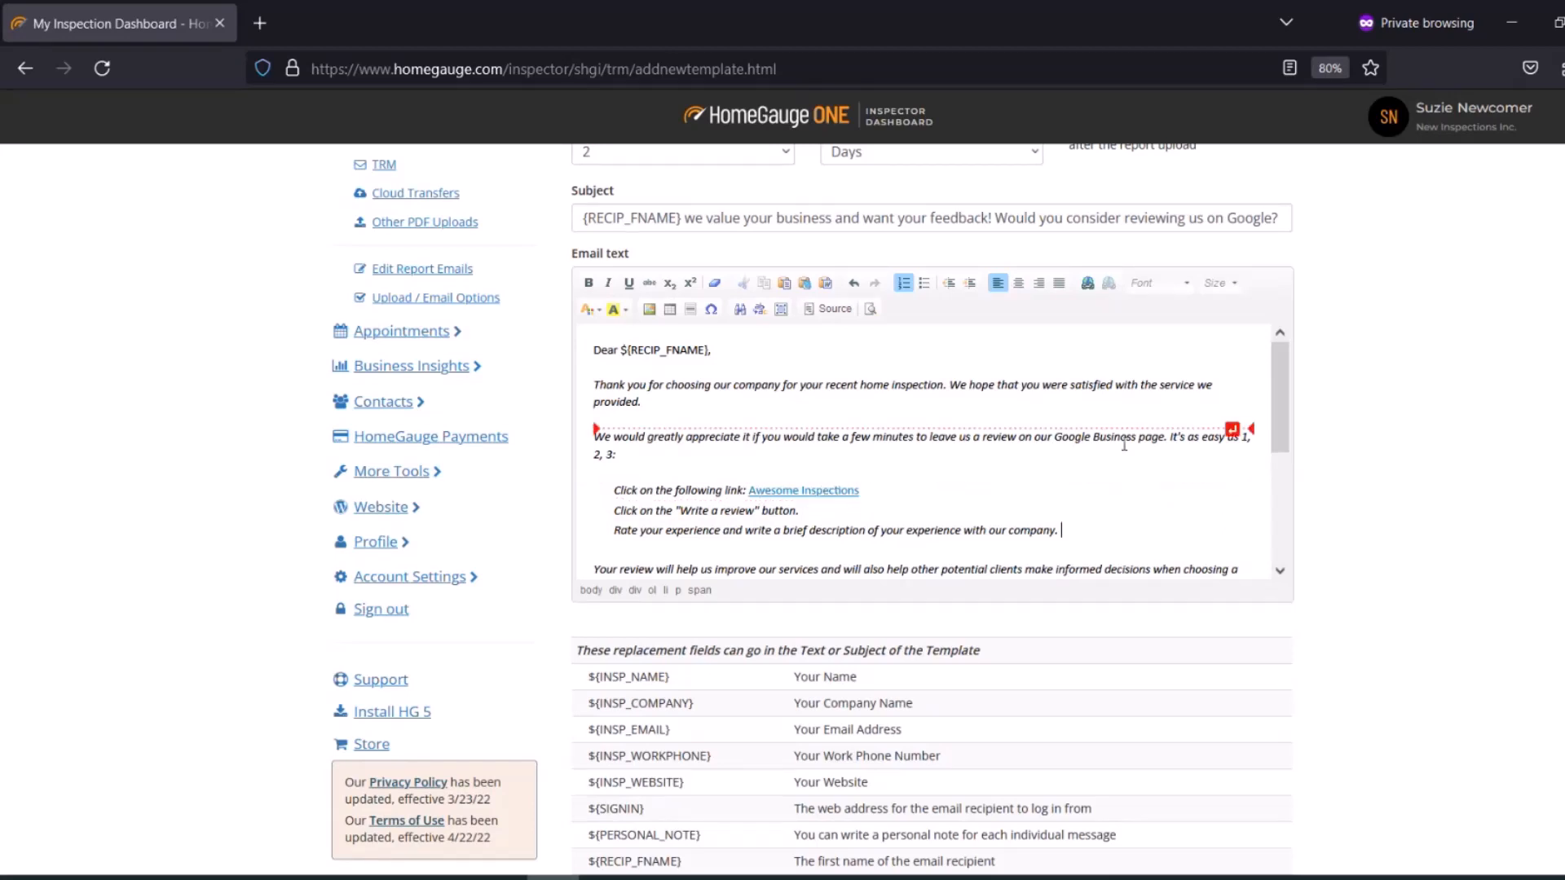
Save the new Google review template with Add Template.
{"action": "scroll", "coordinate": [1067, 394], "scroll_direction": "down", "scroll_amount": 4}
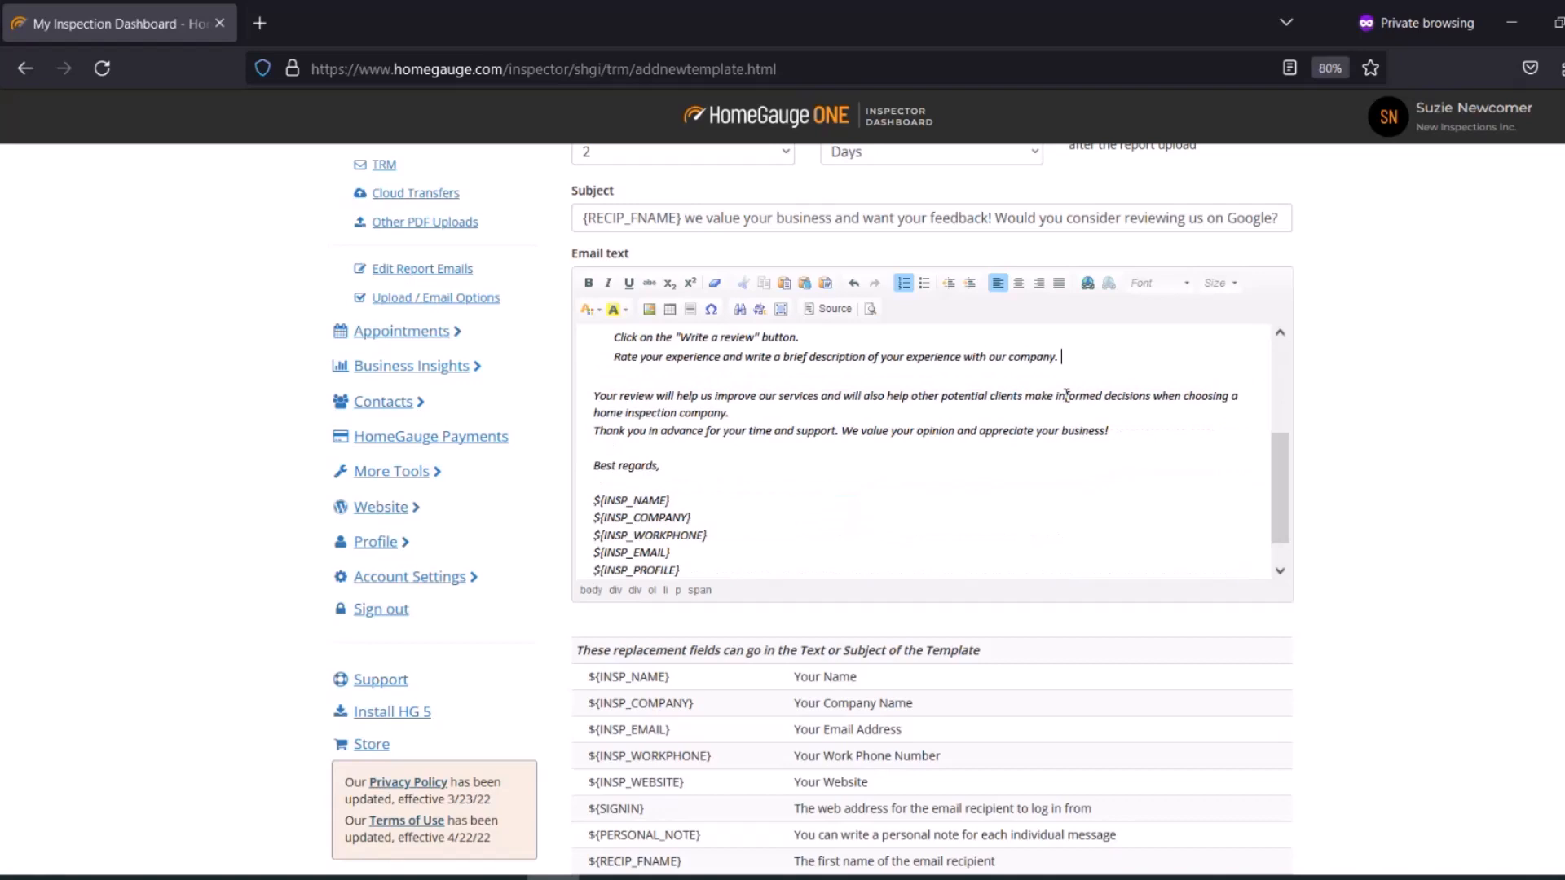
{"action": "scroll", "coordinate": [1067, 395], "scroll_direction": "down", "scroll_amount": 1}
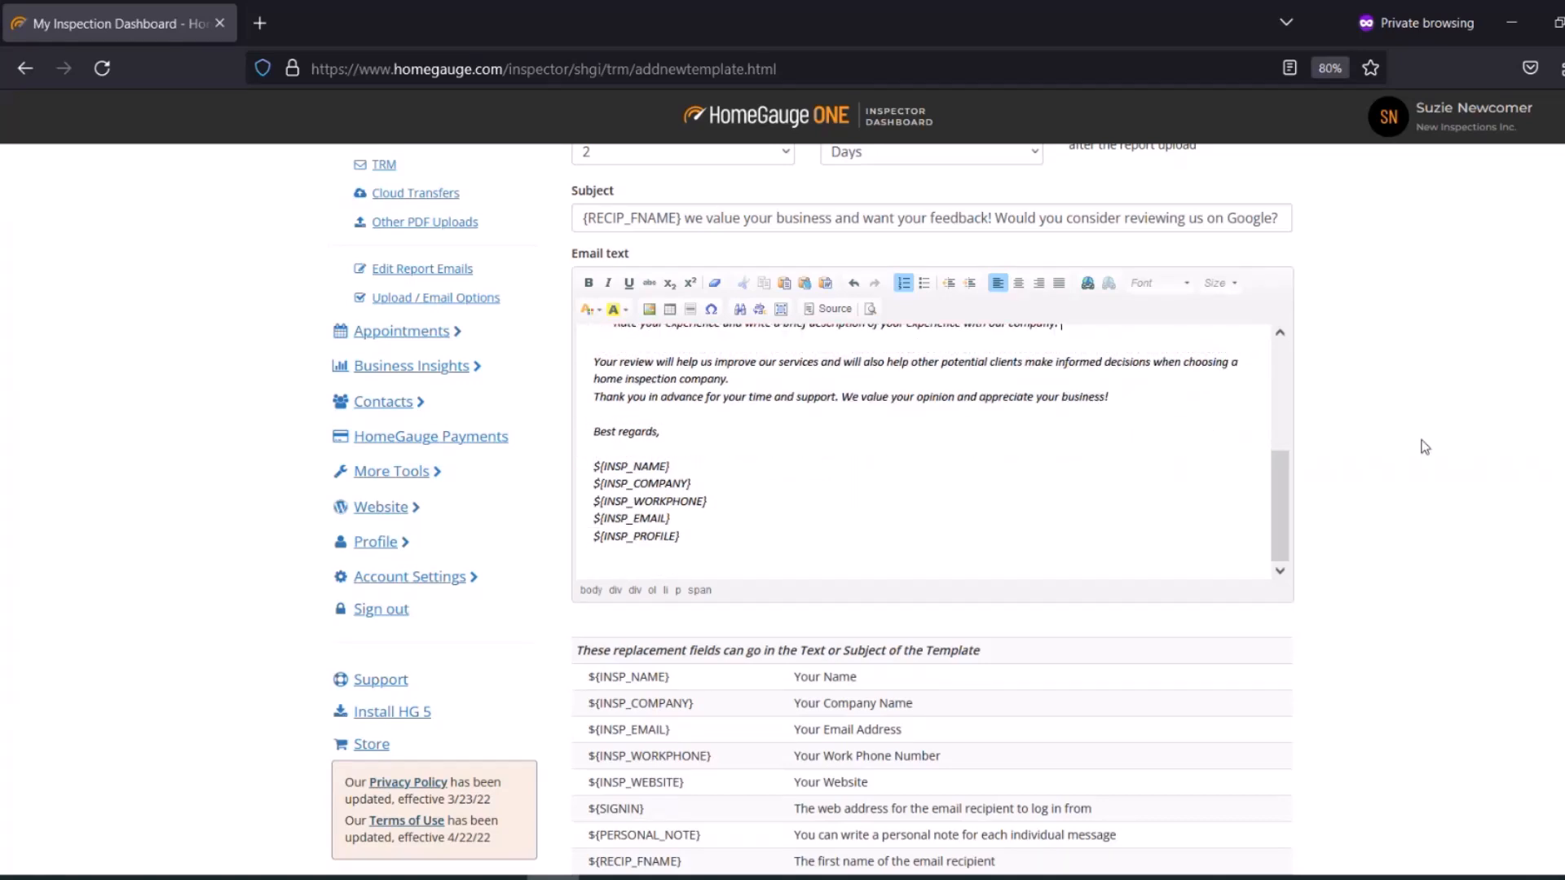
{"action": "scroll", "coordinate": [1443, 439], "scroll_direction": "down", "scroll_amount": 5}
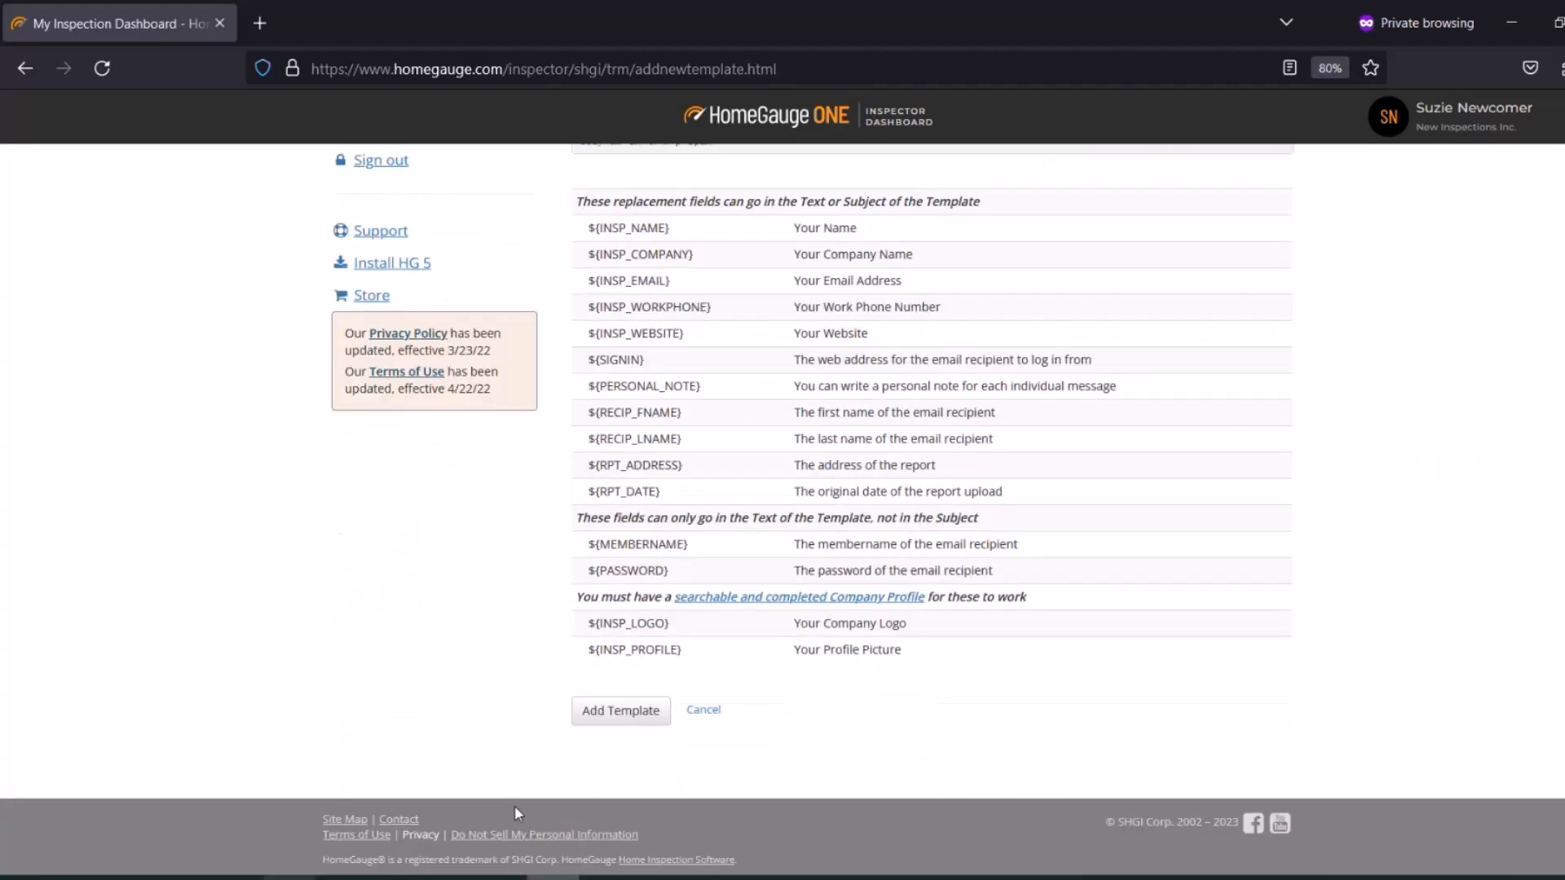
{"action": "left_click", "coordinate": [595, 712]}
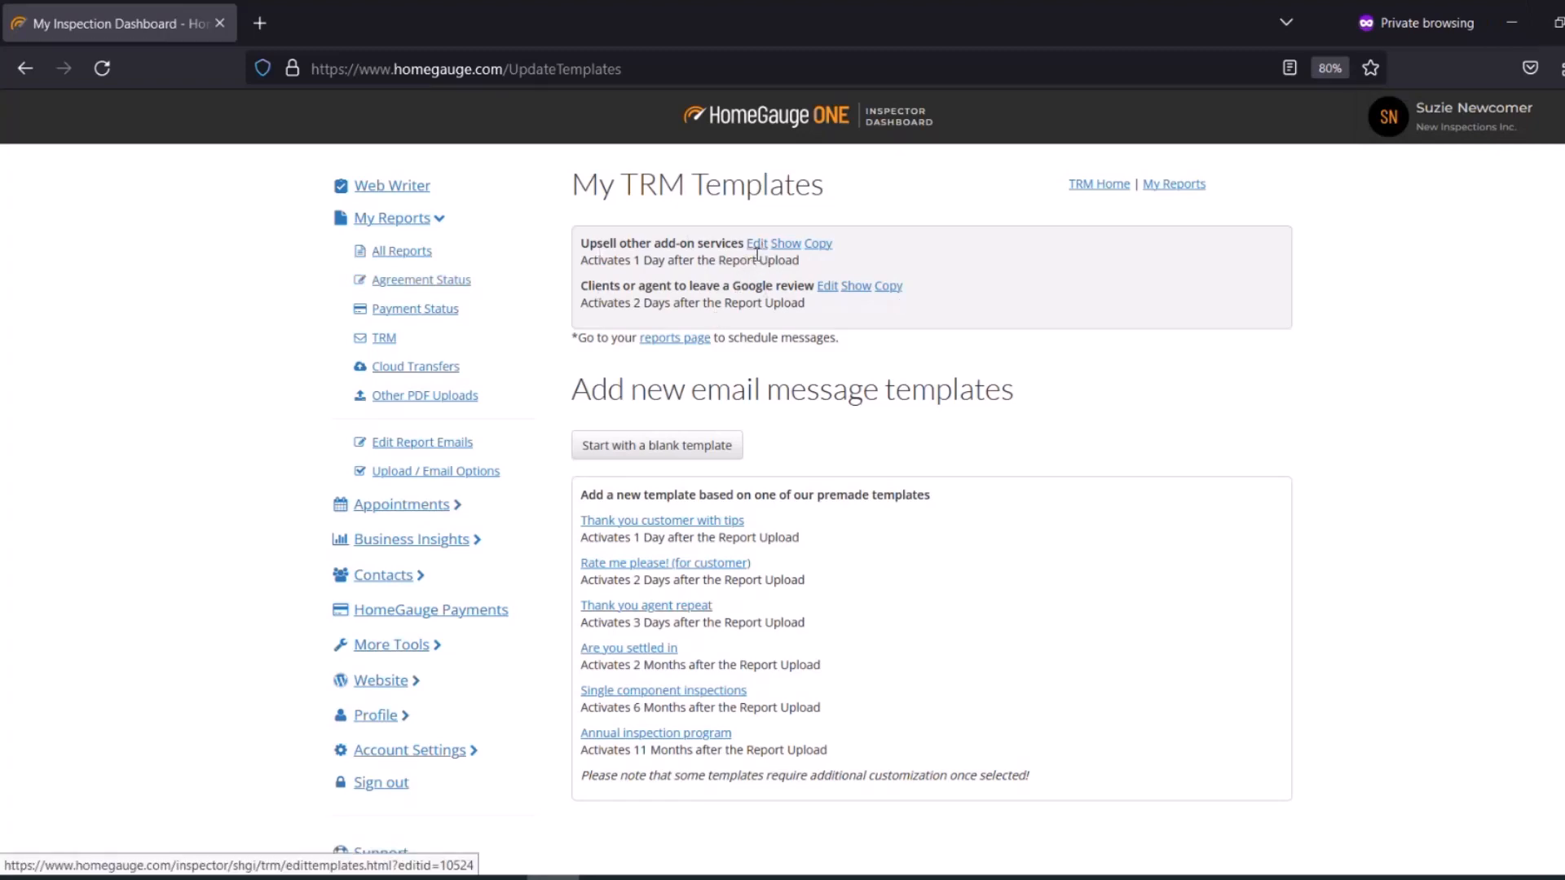
Show the saved Google review template and click its Awesome Inspections link to verify the reviews open.
{"action": "left_click", "coordinate": [855, 287]}
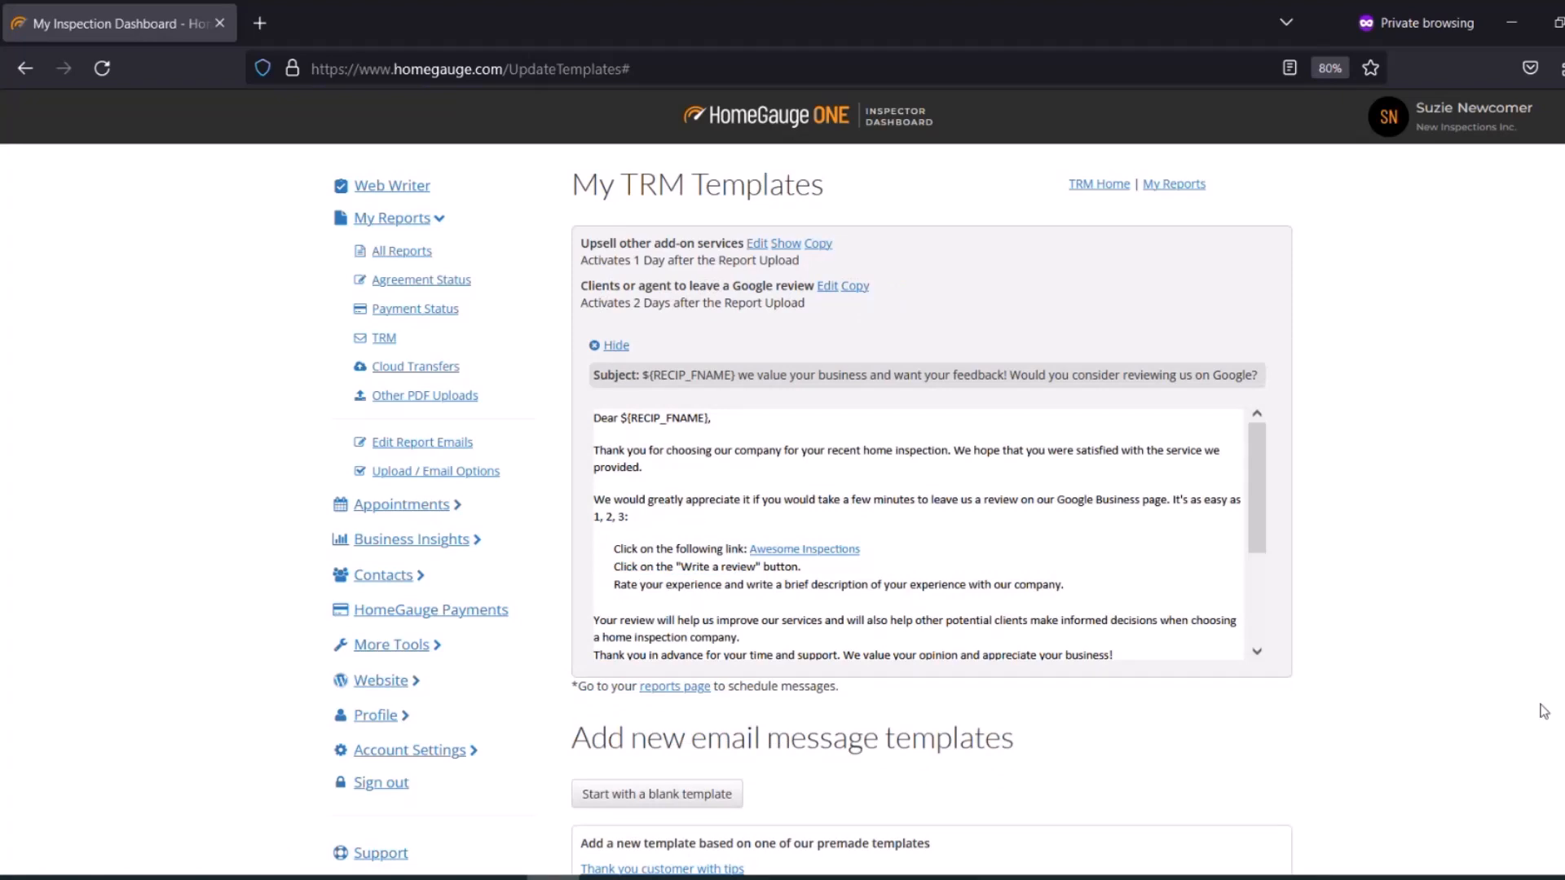
{"action": "left_click", "coordinate": [815, 552]}
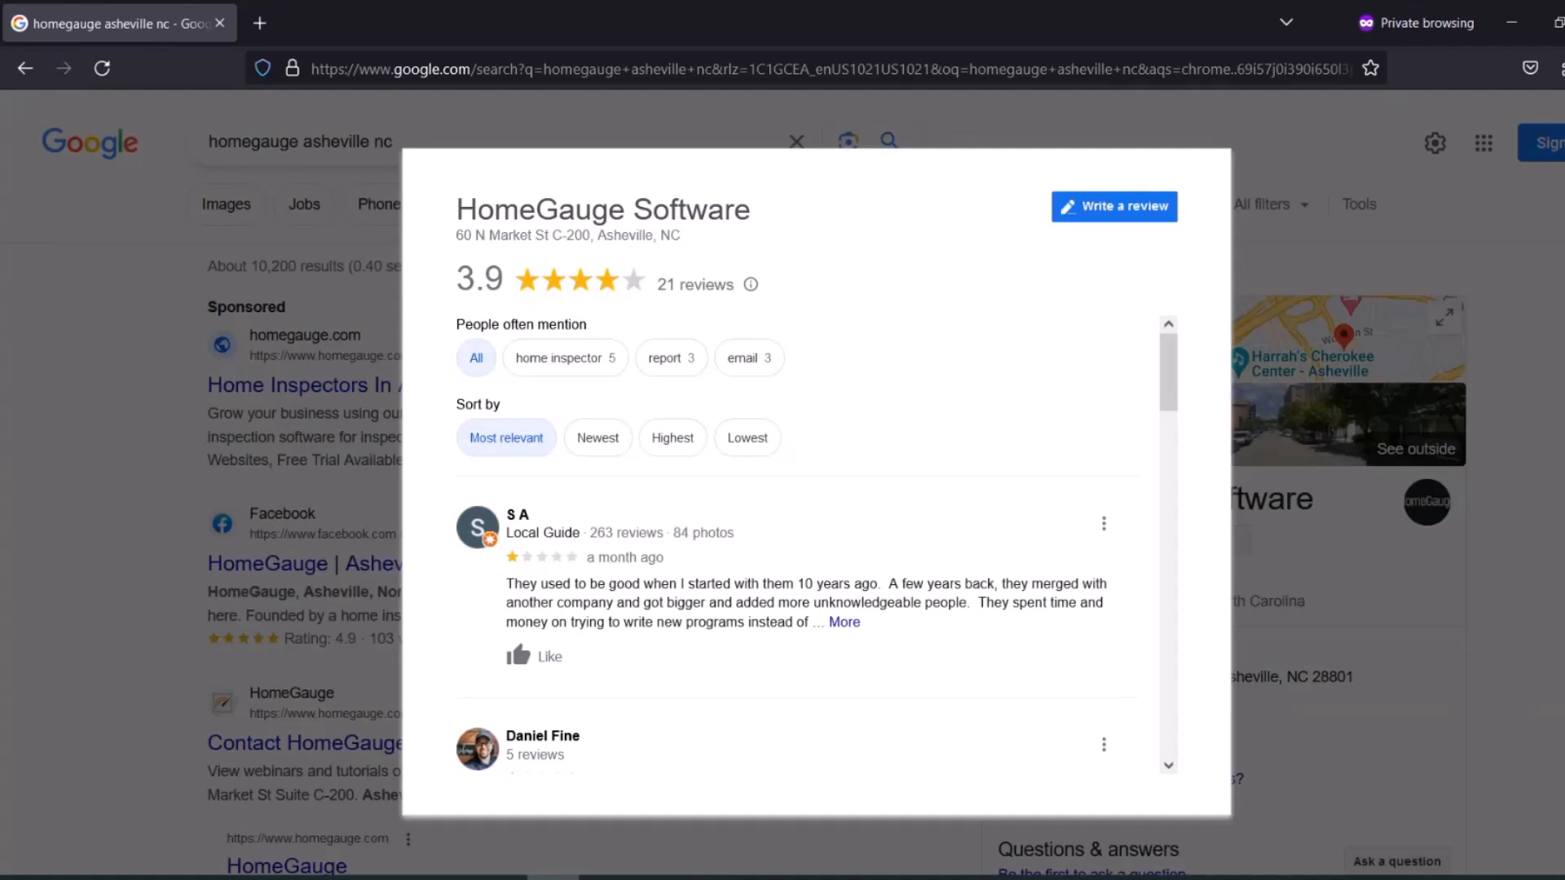
Close the Google reviews, go back to TRM Templates, and switch to the Emails Templates TRMs document.
{"action": "left_click", "coordinate": [1560, 150]}
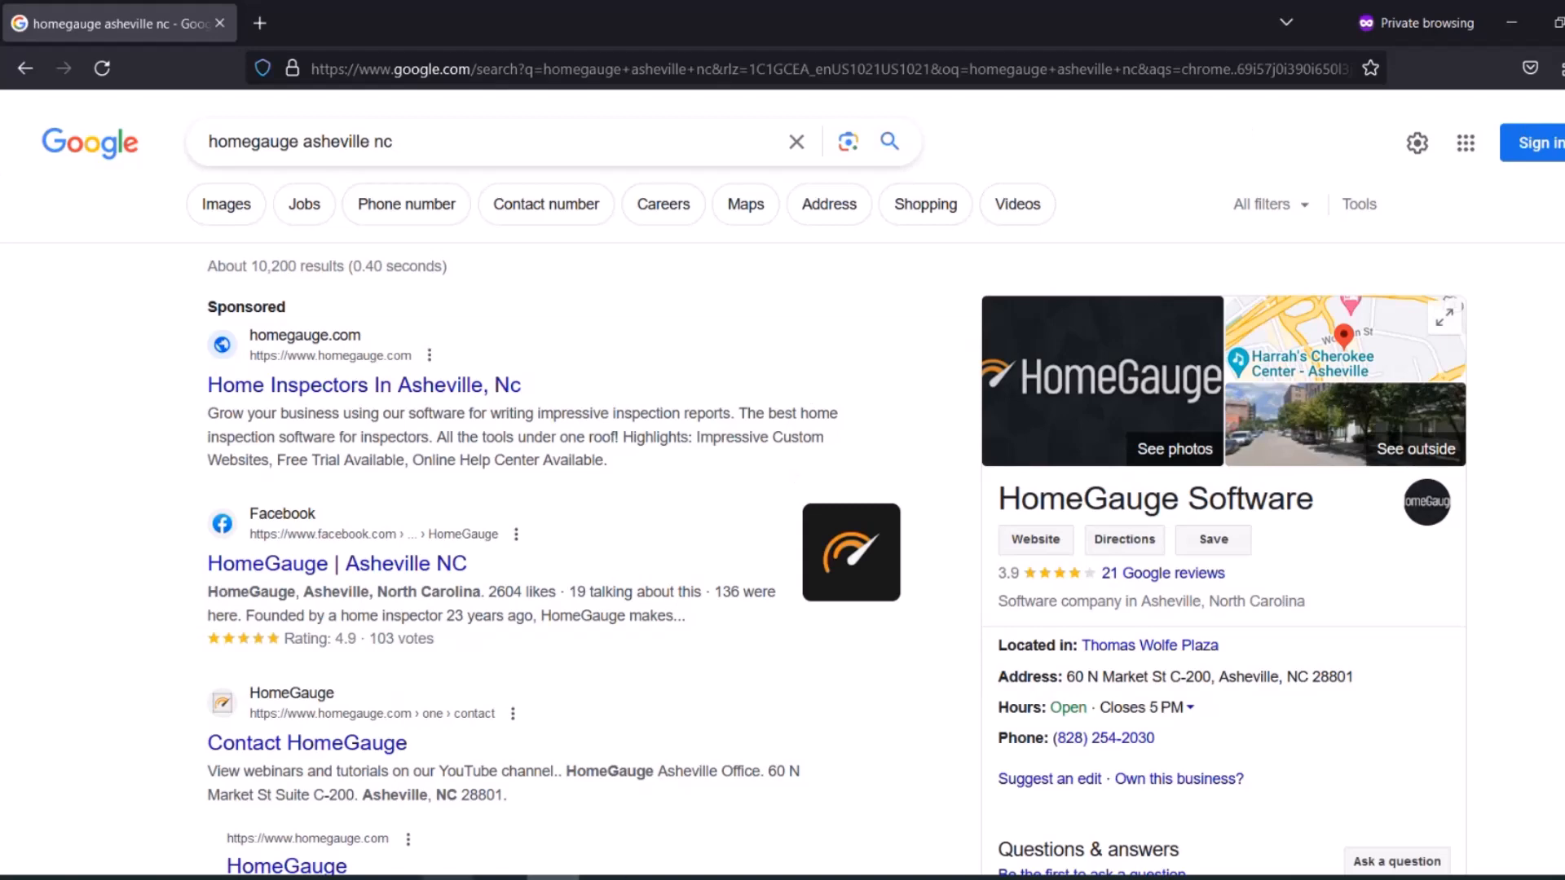
{"action": "mouse_move", "coordinate": [394, 877]}
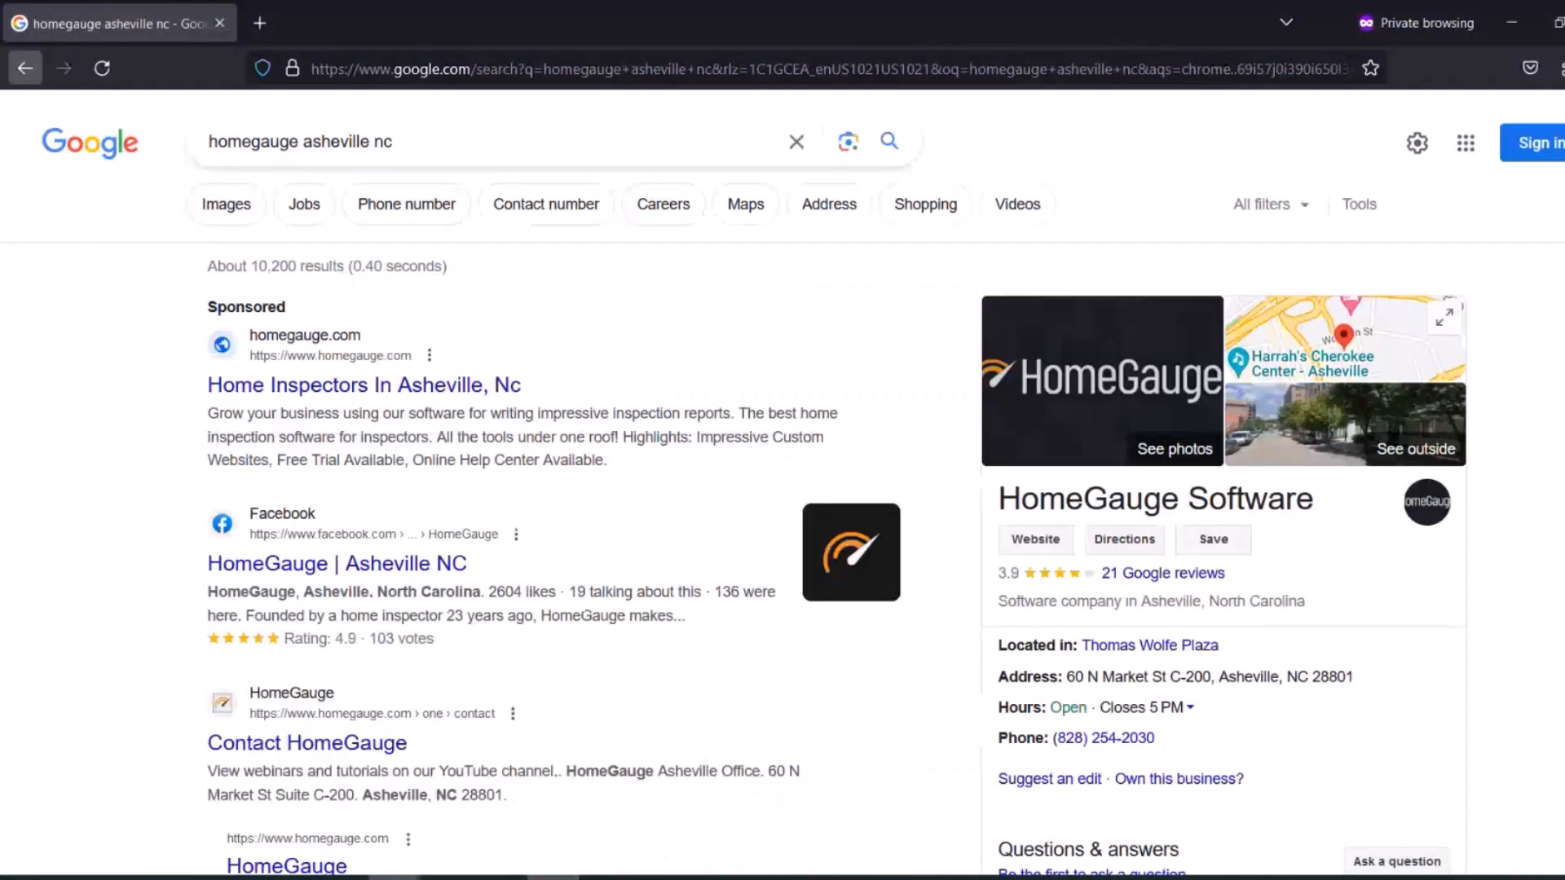
{"action": "left_click", "coordinate": [24, 68]}
{"action": "mouse_move", "coordinate": [393, 878]}
{"action": "left_click", "coordinate": [391, 844]}
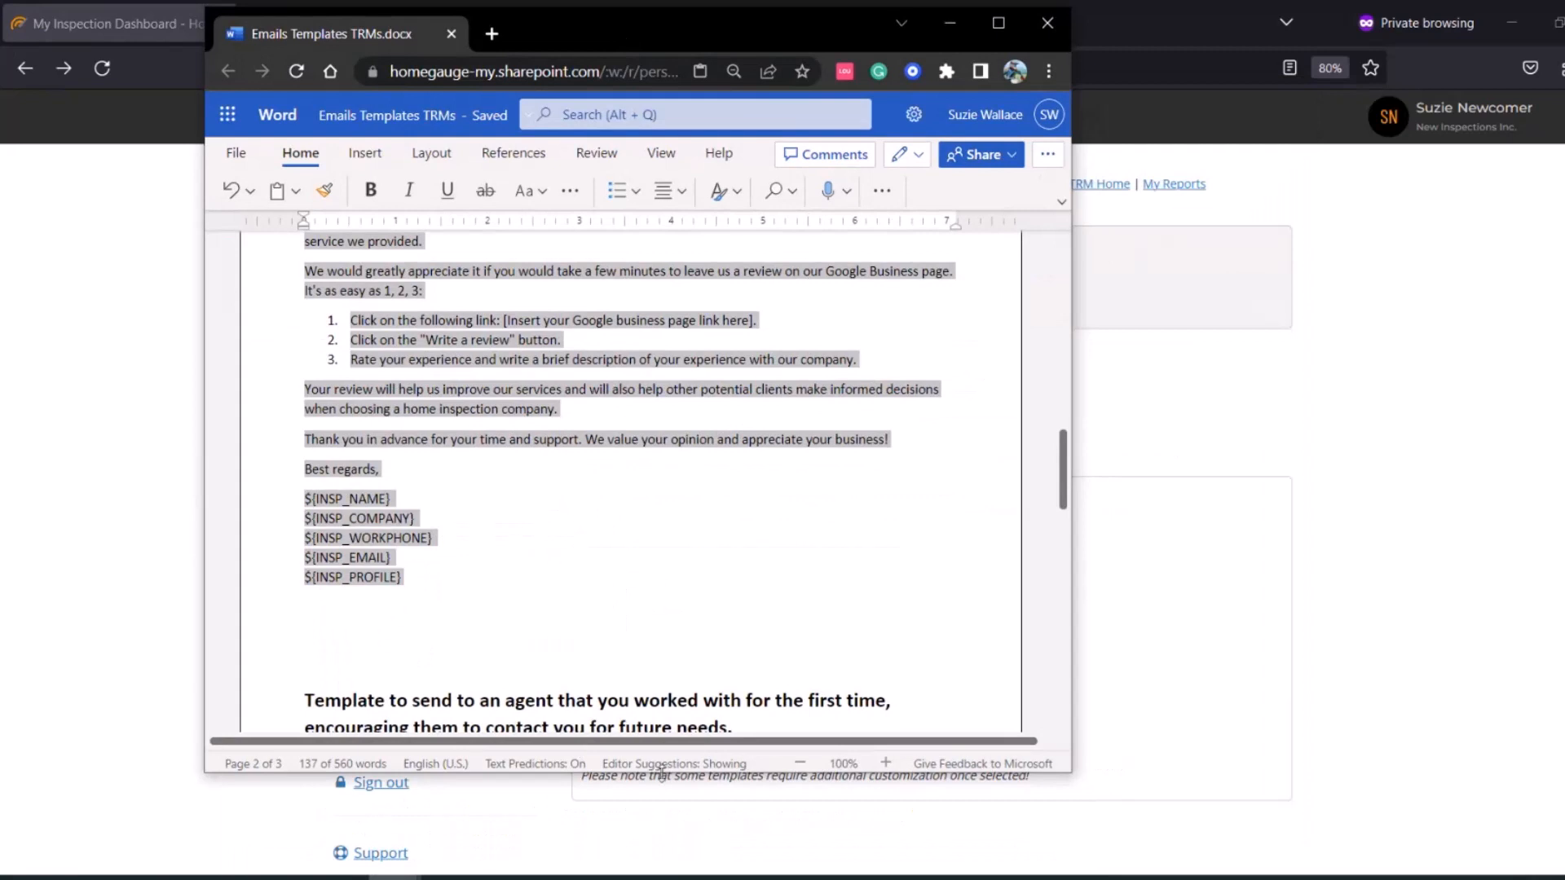
Start another blank TRM template in HomeGauge, then return to the Word templates document.
{"action": "left_click", "coordinate": [659, 791]}
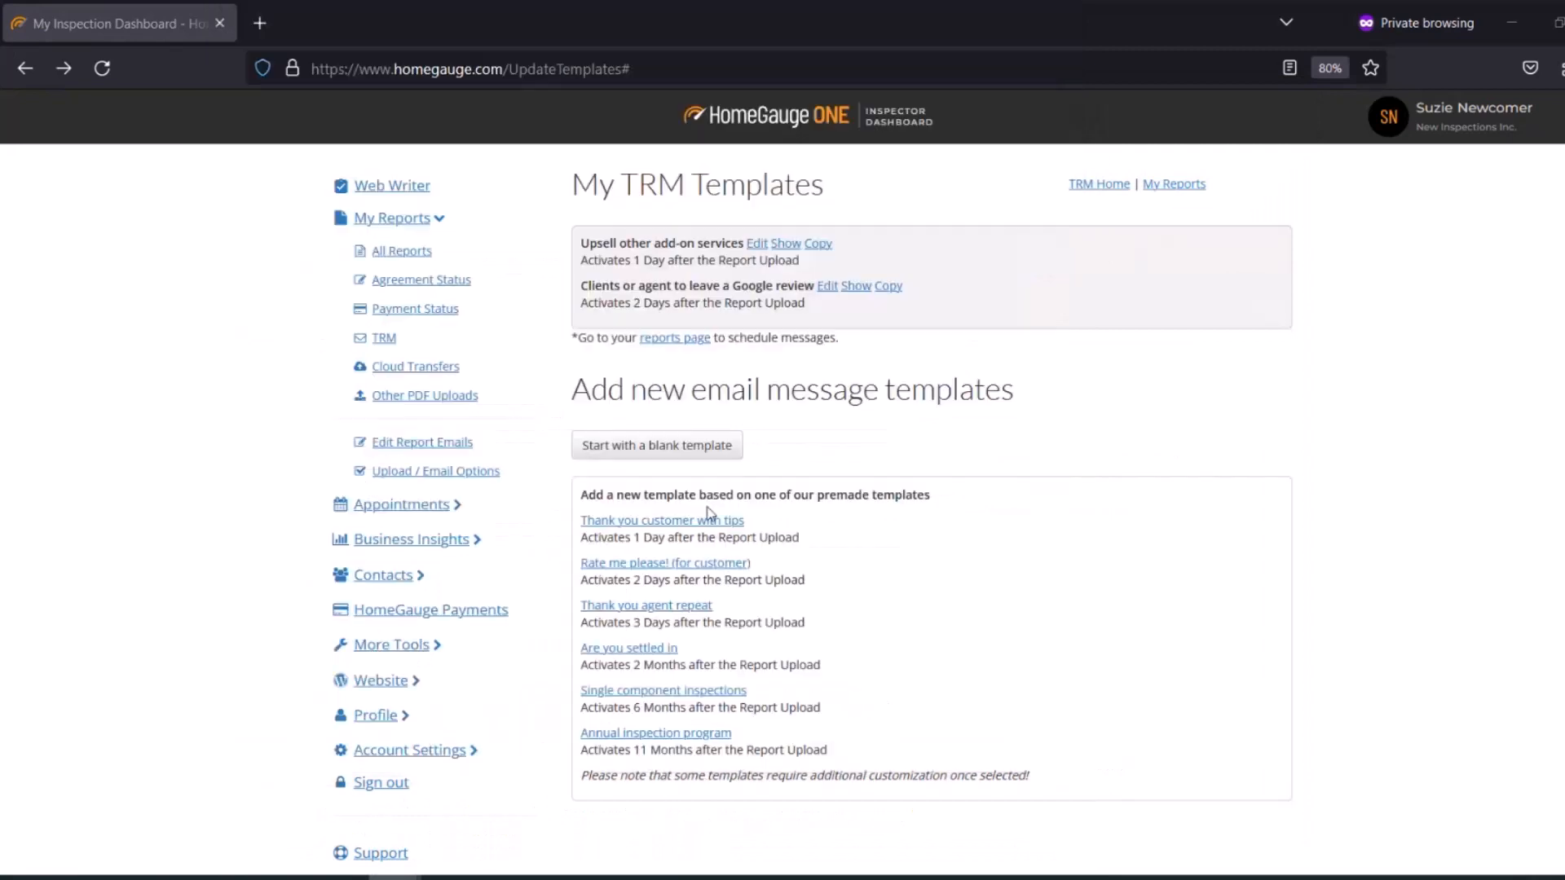
{"action": "left_click", "coordinate": [611, 457]}
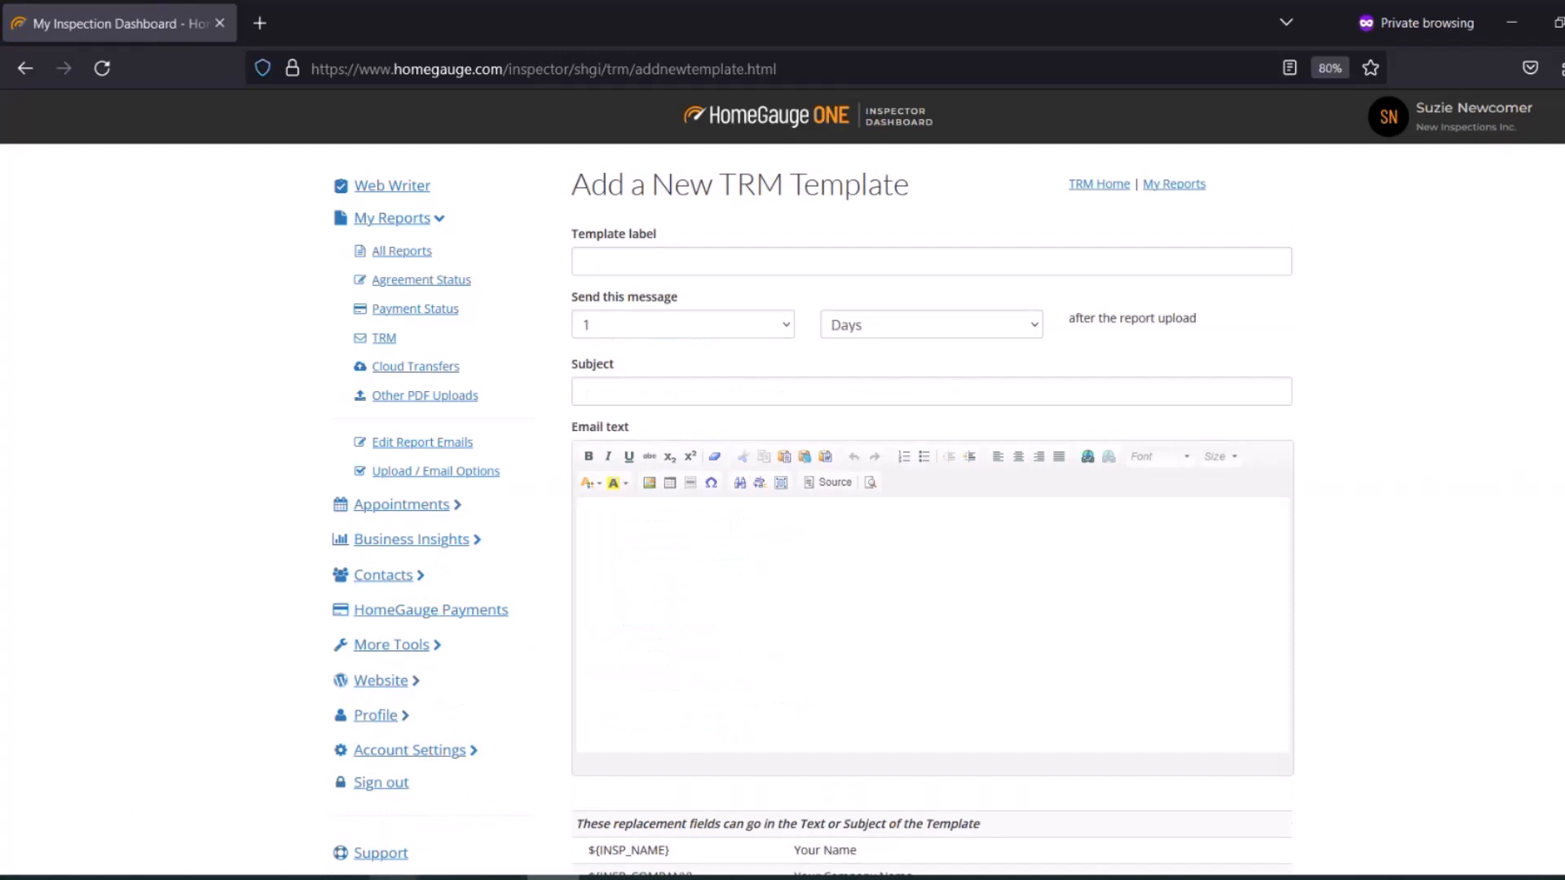
{"action": "mouse_move", "coordinate": [391, 876]}
{"action": "left_click", "coordinate": [391, 807]}
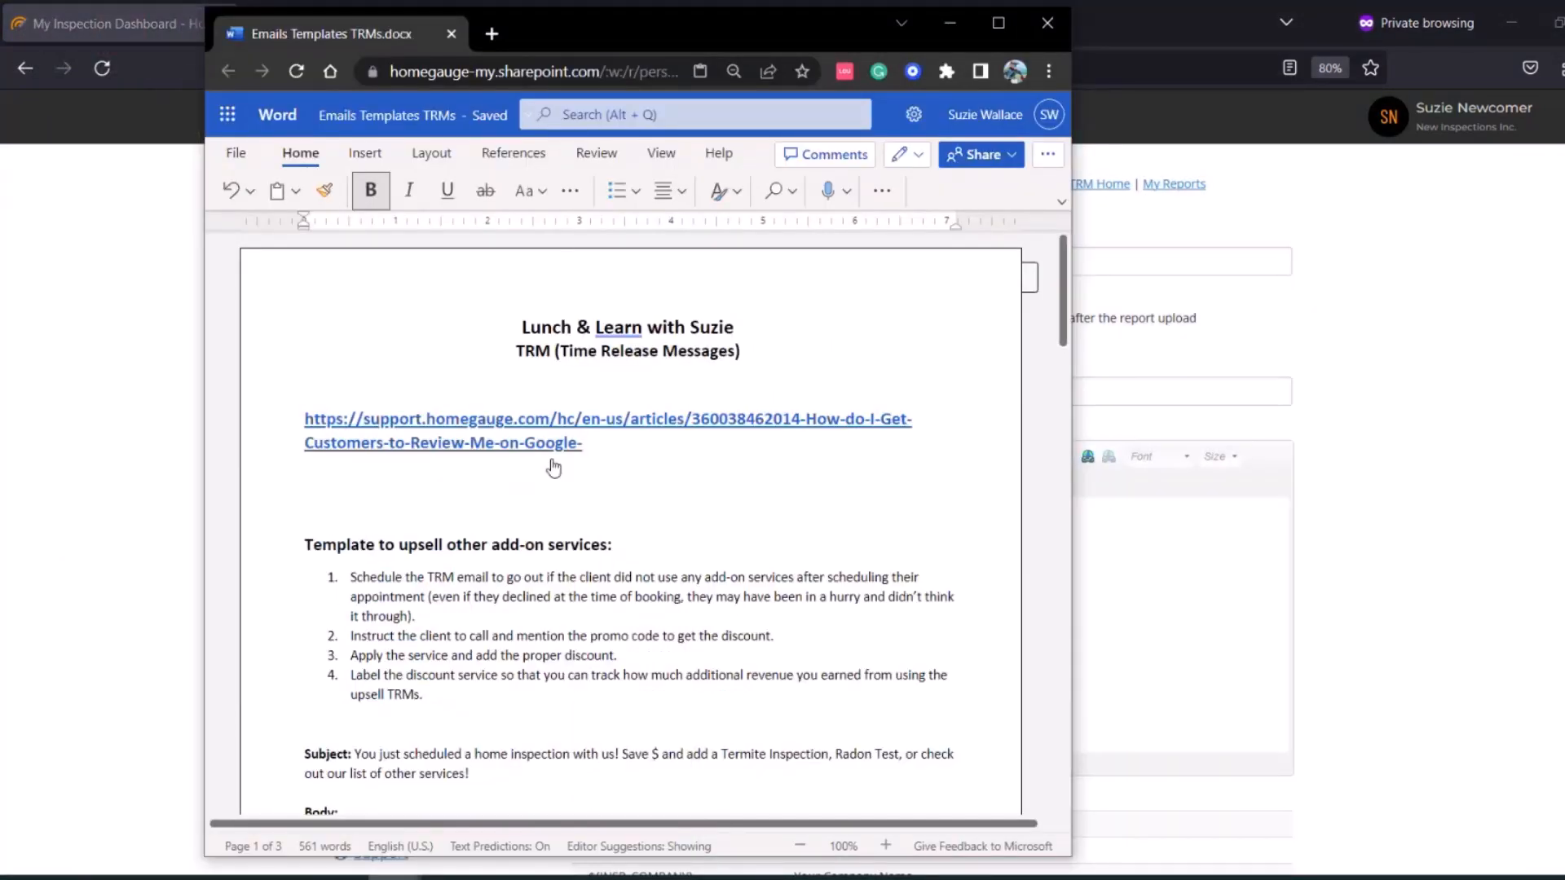
Copy the agent template's heading into the label: 'send to an agent that you worked with for the first time'.
{"action": "scroll", "coordinate": [548, 494], "scroll_direction": "down", "scroll_amount": 4}
{"action": "scroll", "coordinate": [548, 494], "scroll_direction": "down", "scroll_amount": 15}
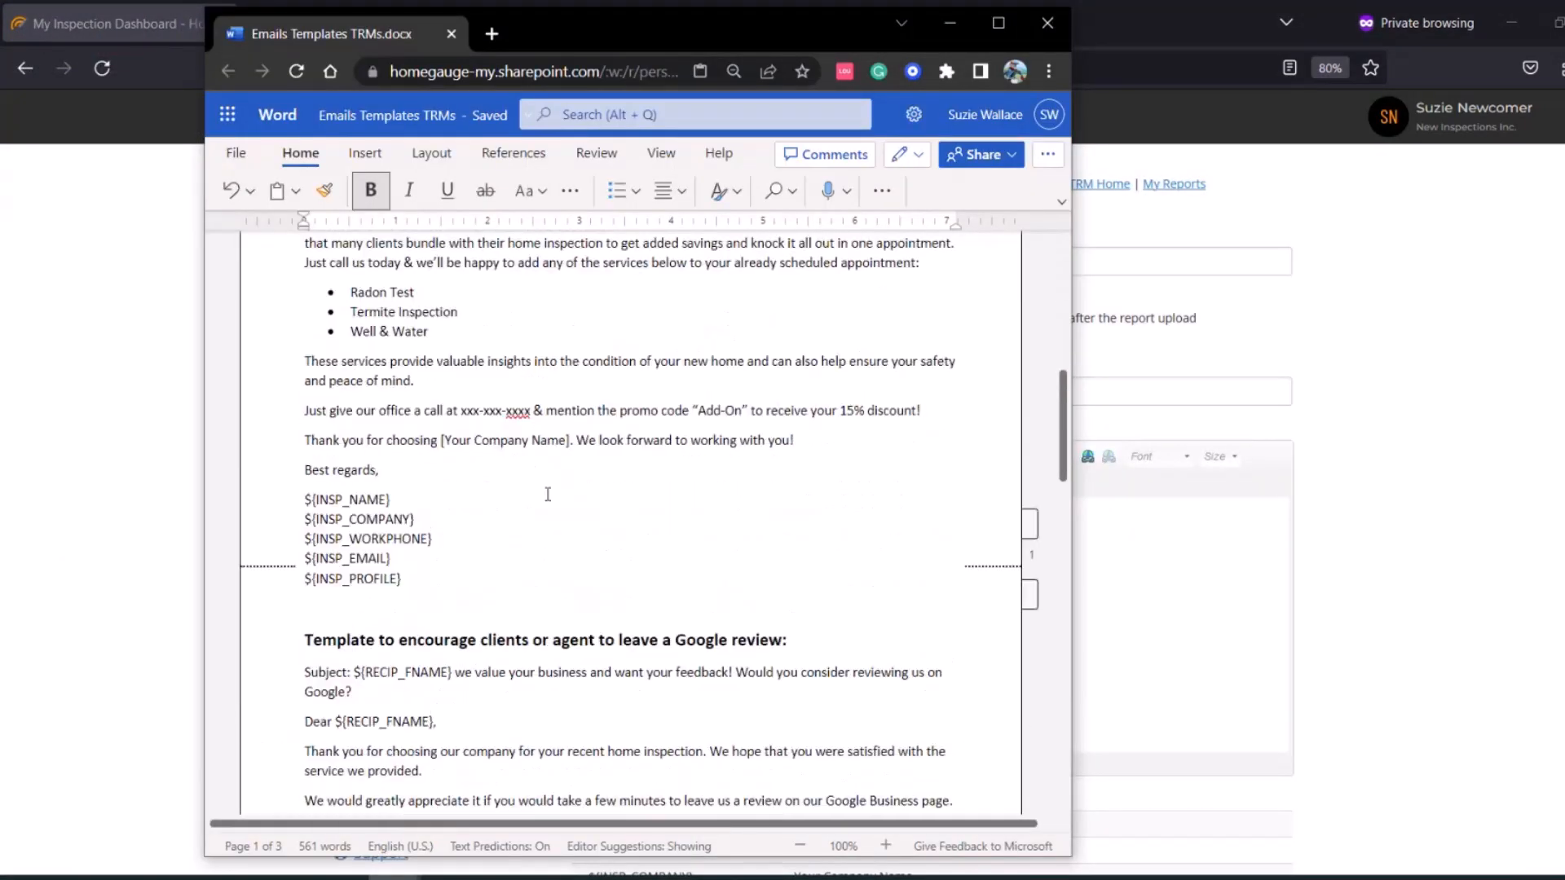
{"action": "scroll", "coordinate": [548, 494], "scroll_direction": "down", "scroll_amount": 1}
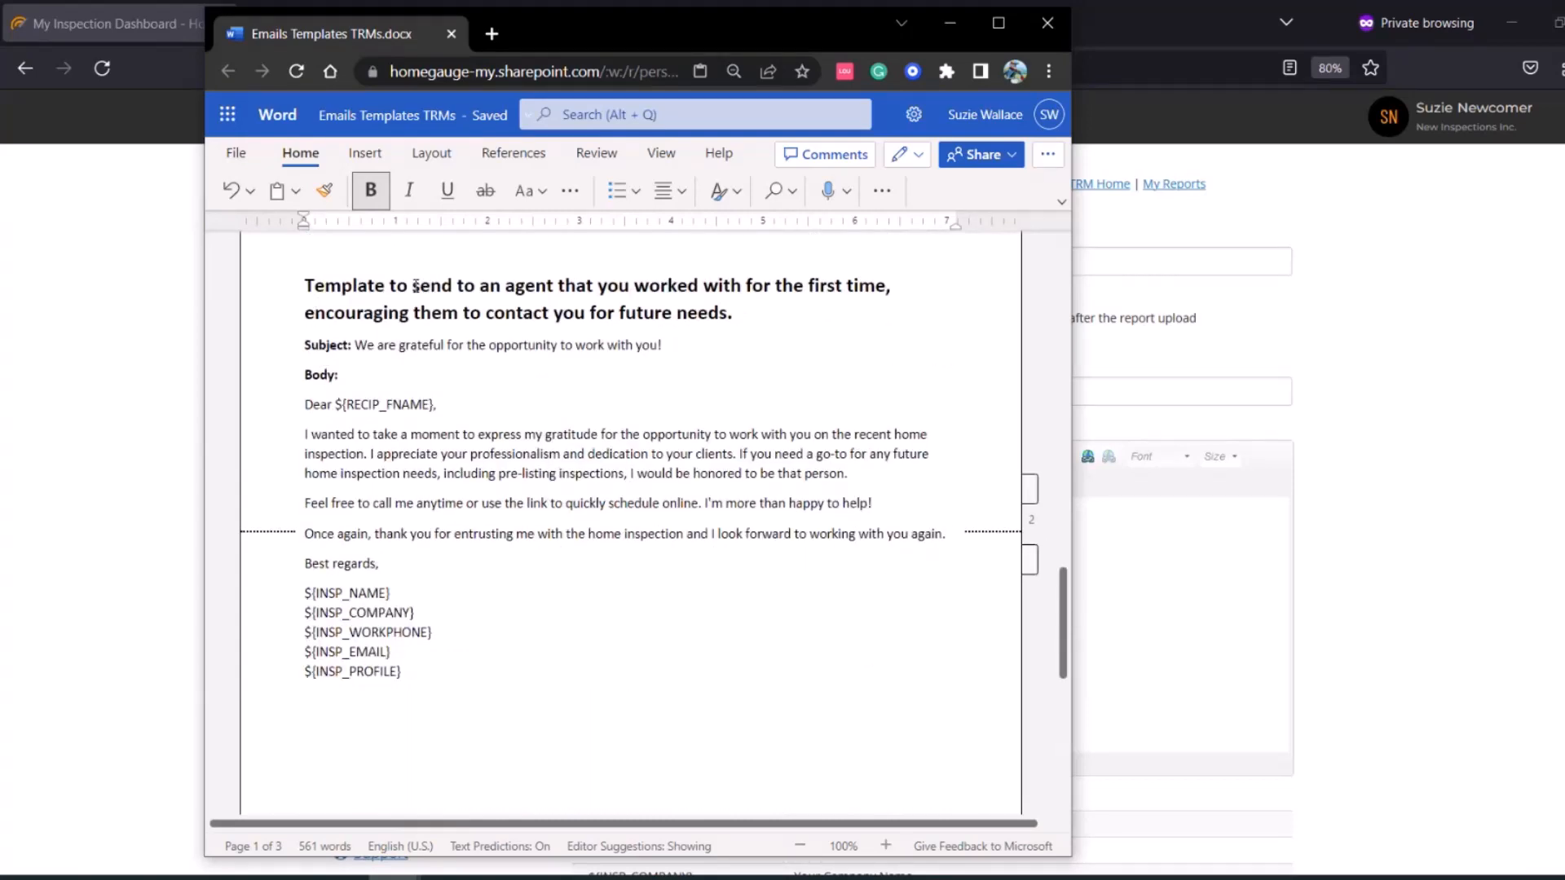
{"action": "scroll", "coordinate": [423, 293], "scroll_direction": "up", "scroll_amount": 3}
{"action": "left_click_drag", "start_coordinate": [411, 545], "coordinate": [889, 549]}
{"action": "key", "text": "ctrl+c"}
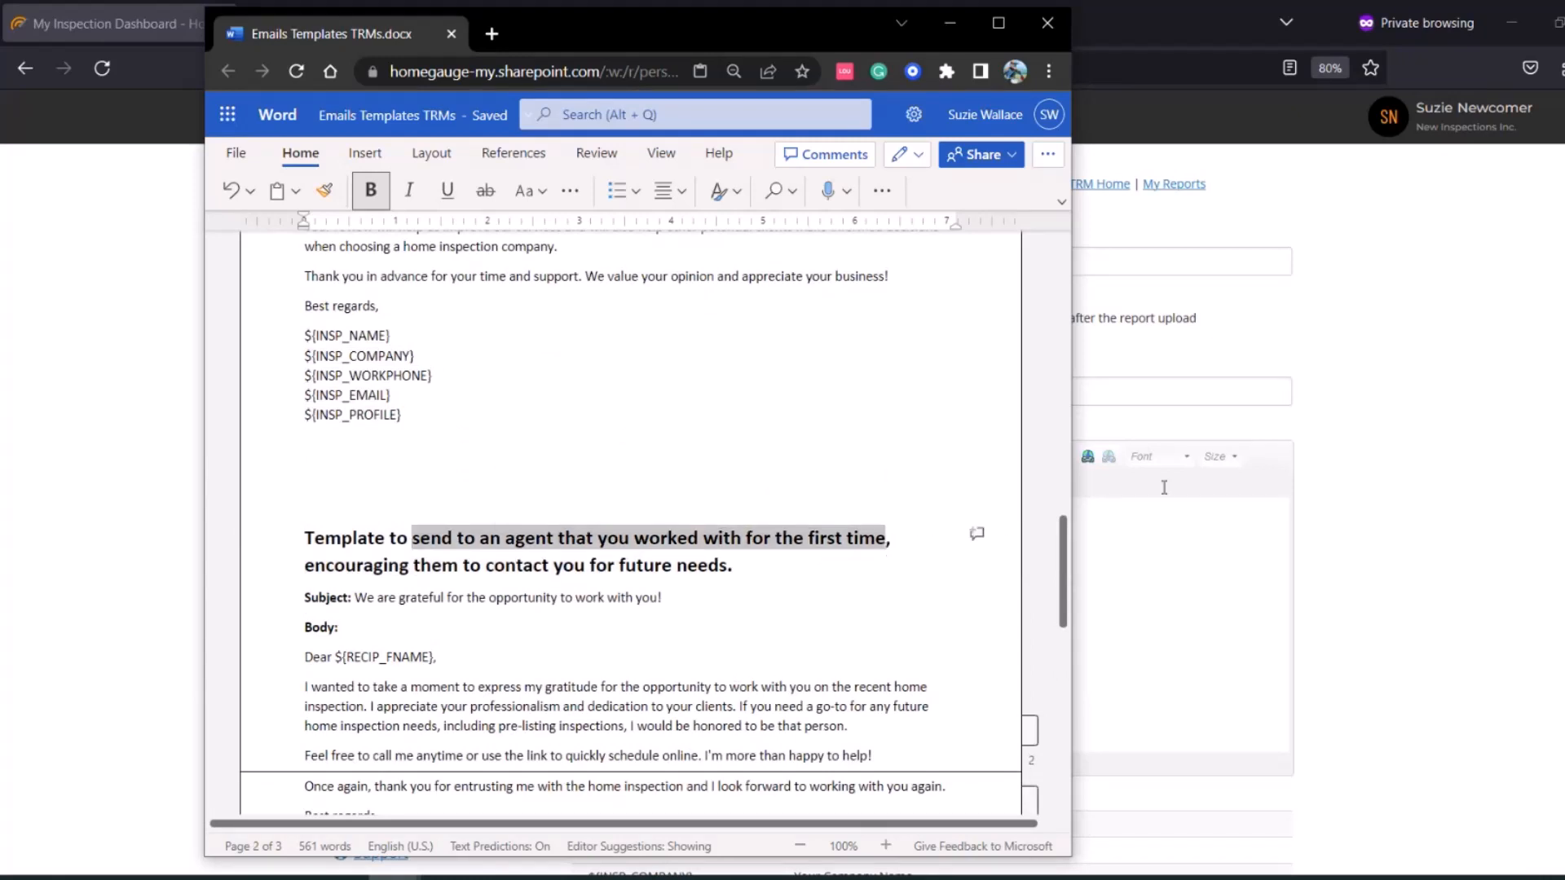
{"action": "key", "text": "alt+Tab"}
{"action": "left_click", "coordinate": [692, 259]}
{"action": "key", "text": "ctrl+v"}
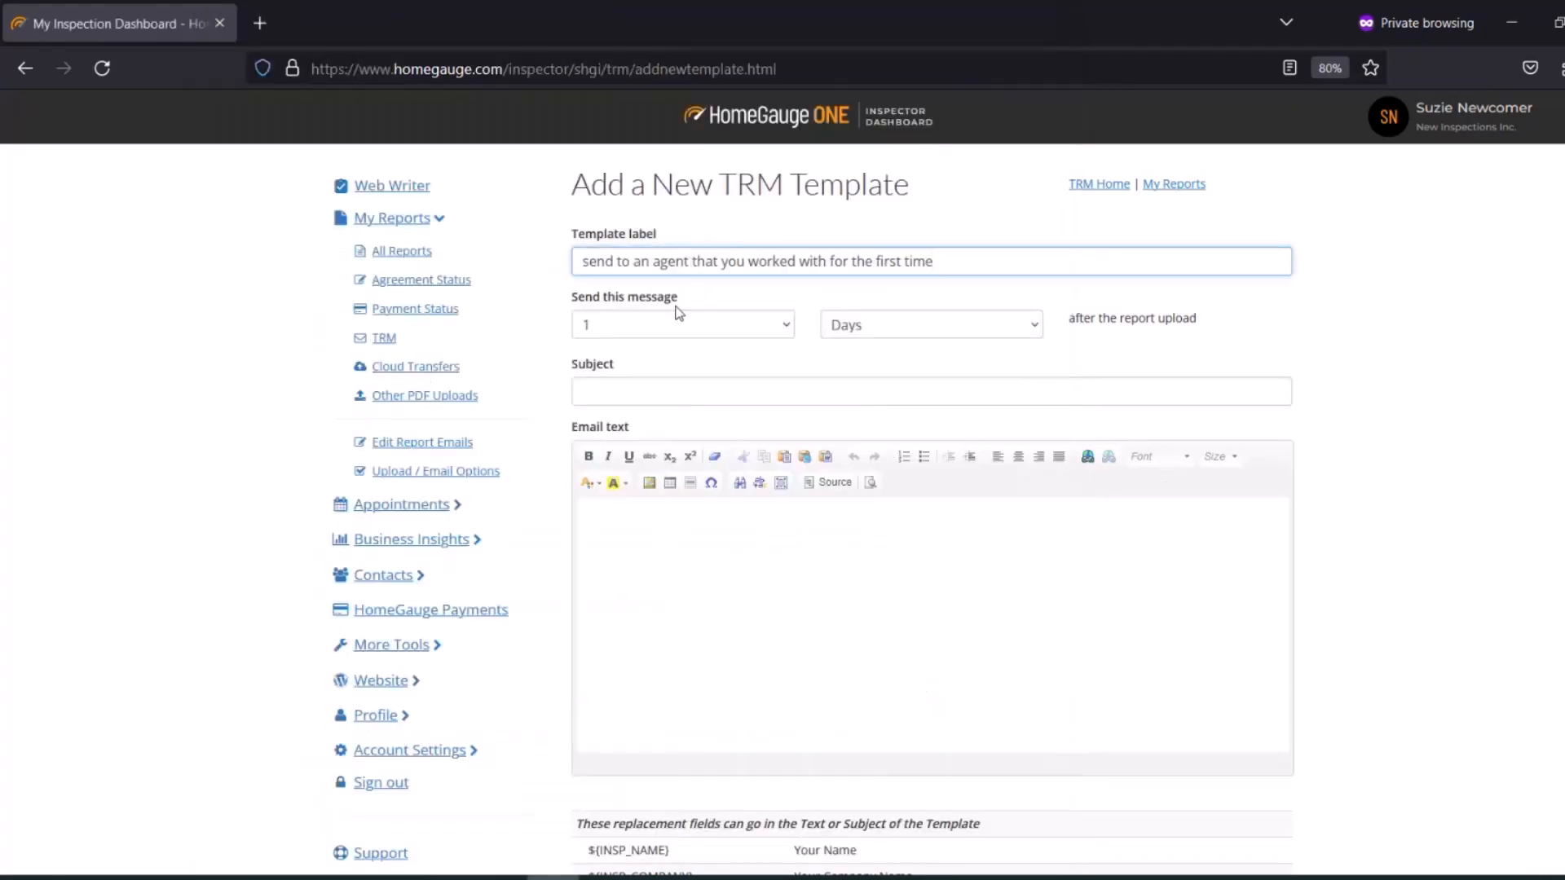
Capitalize the template label's first letter and set the message to send 8 days after upload.
{"action": "left_click", "coordinate": [589, 262]}
{"action": "key", "text": "BackSpace"}
{"action": "type", "text": "S"}
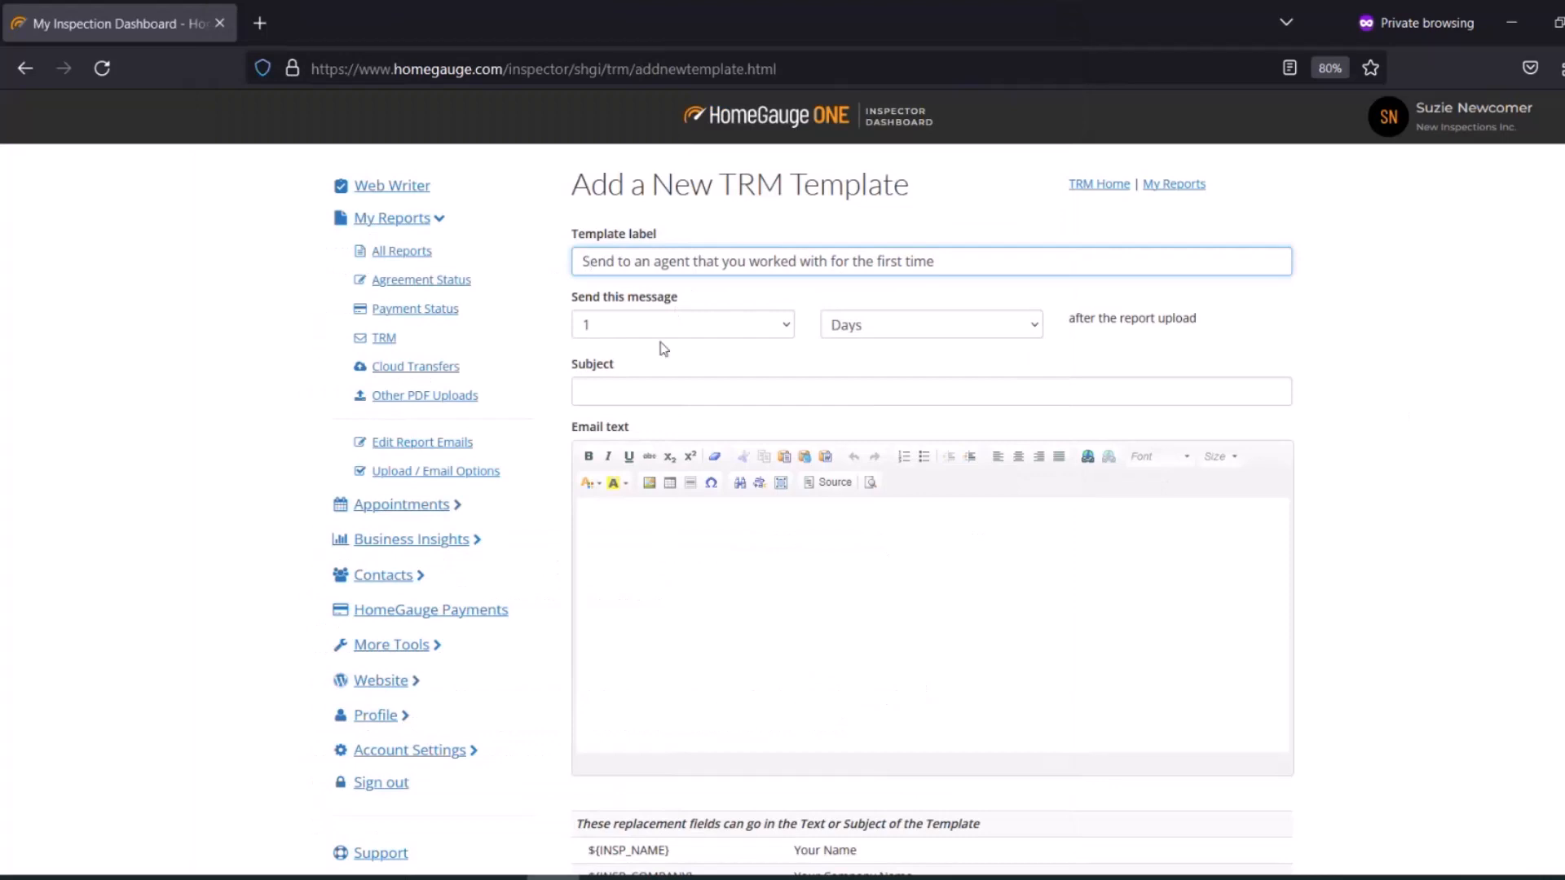
{"action": "left_click", "coordinate": [644, 330]}
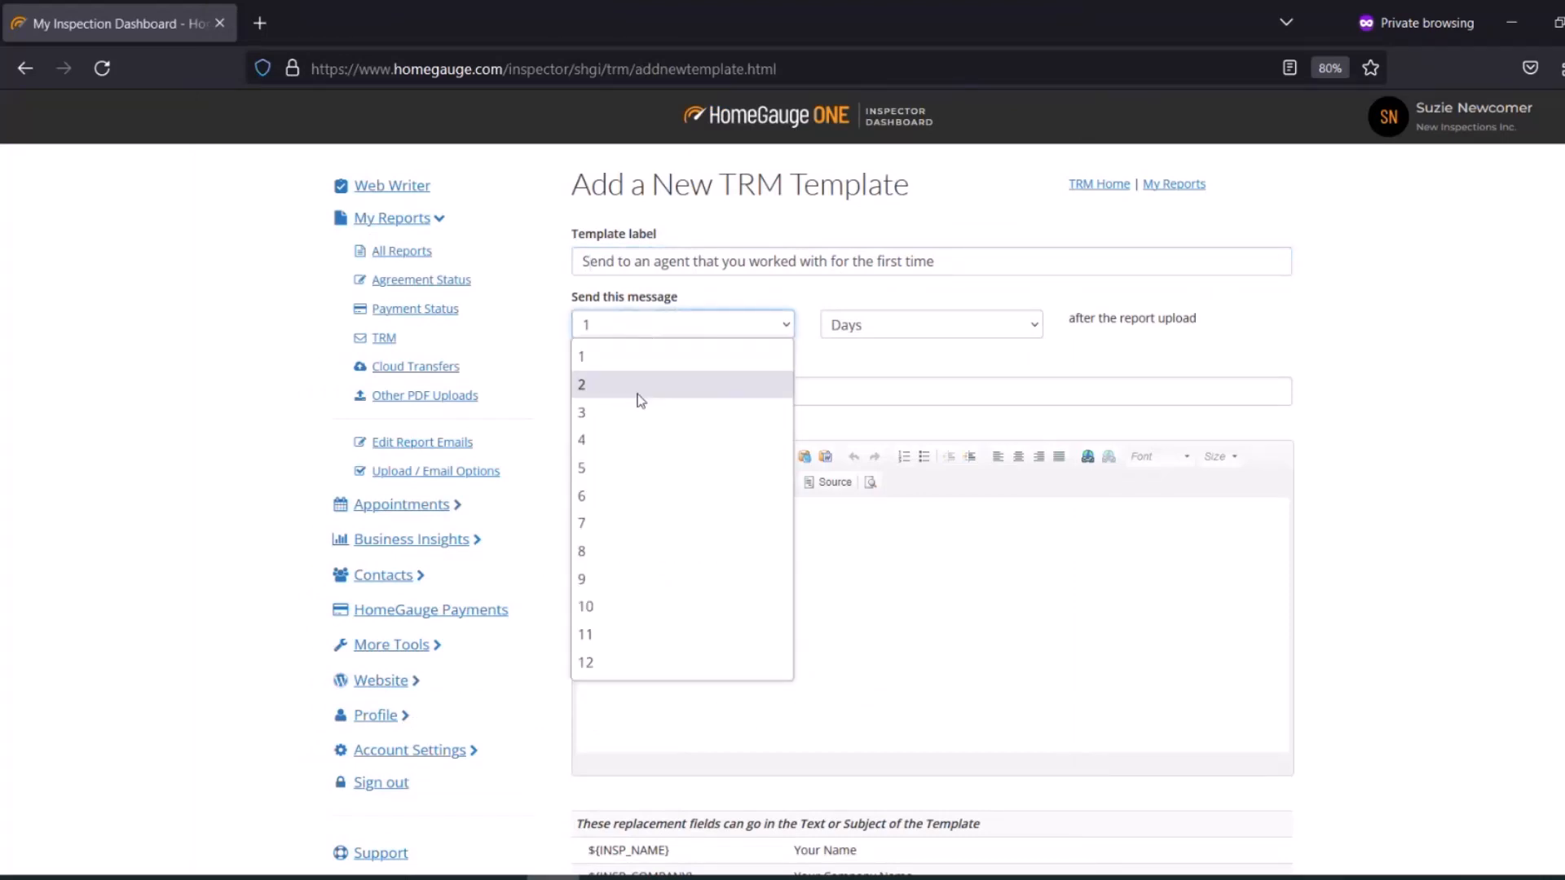
{"action": "left_click", "coordinate": [625, 468]}
{"action": "left_click", "coordinate": [605, 334]}
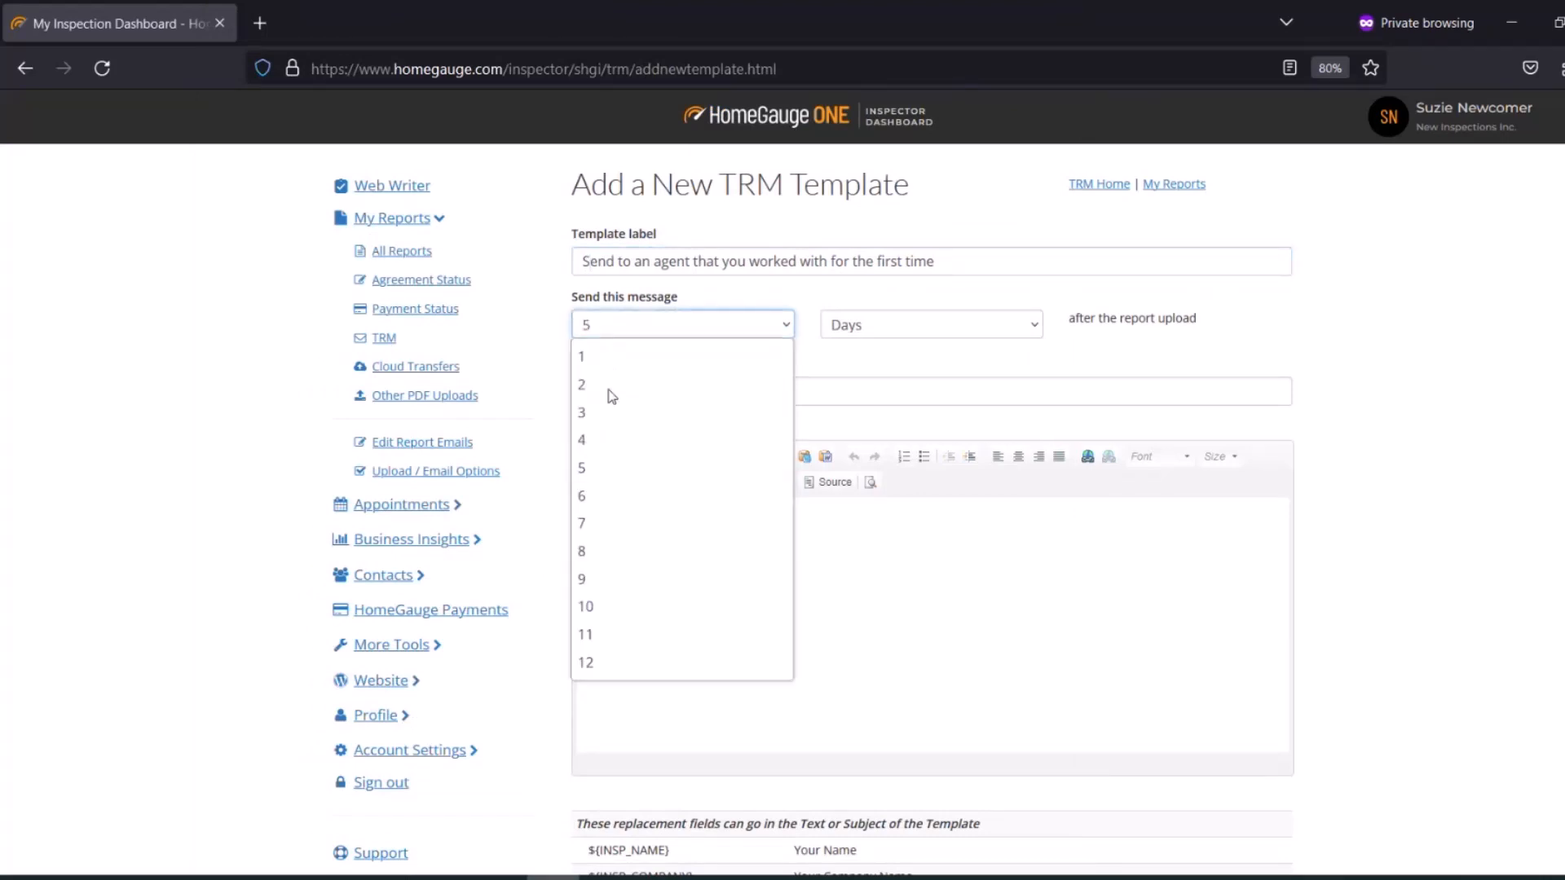
{"action": "left_click", "coordinate": [608, 552]}
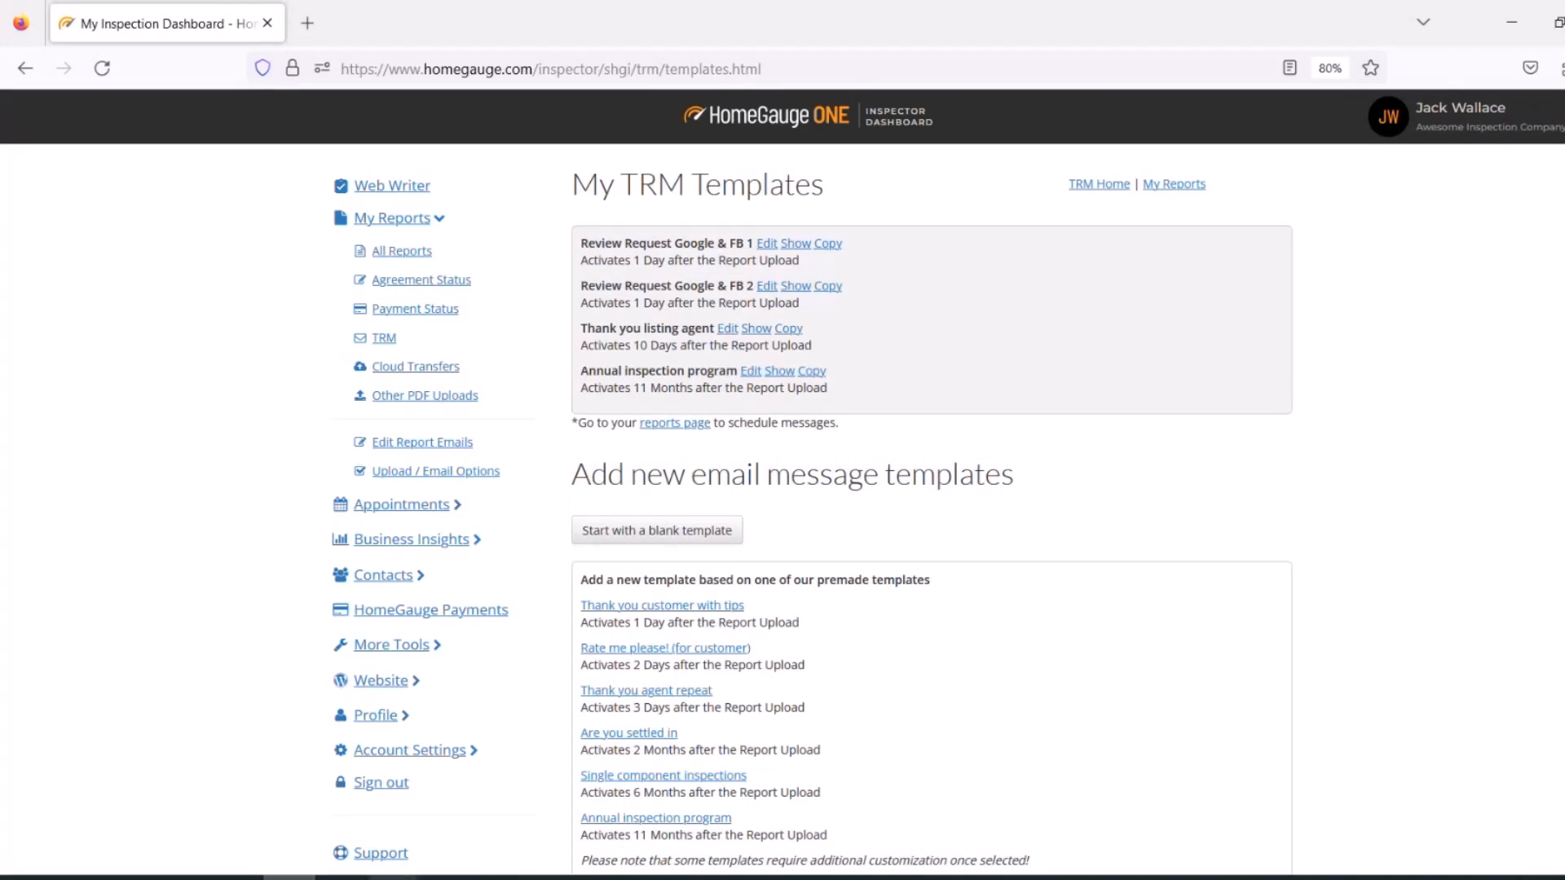
Copy the agent template's subject and letter from the Word document into the email form.
{"action": "mouse_move", "coordinate": [394, 878]}
{"action": "left_click", "coordinate": [377, 832]}
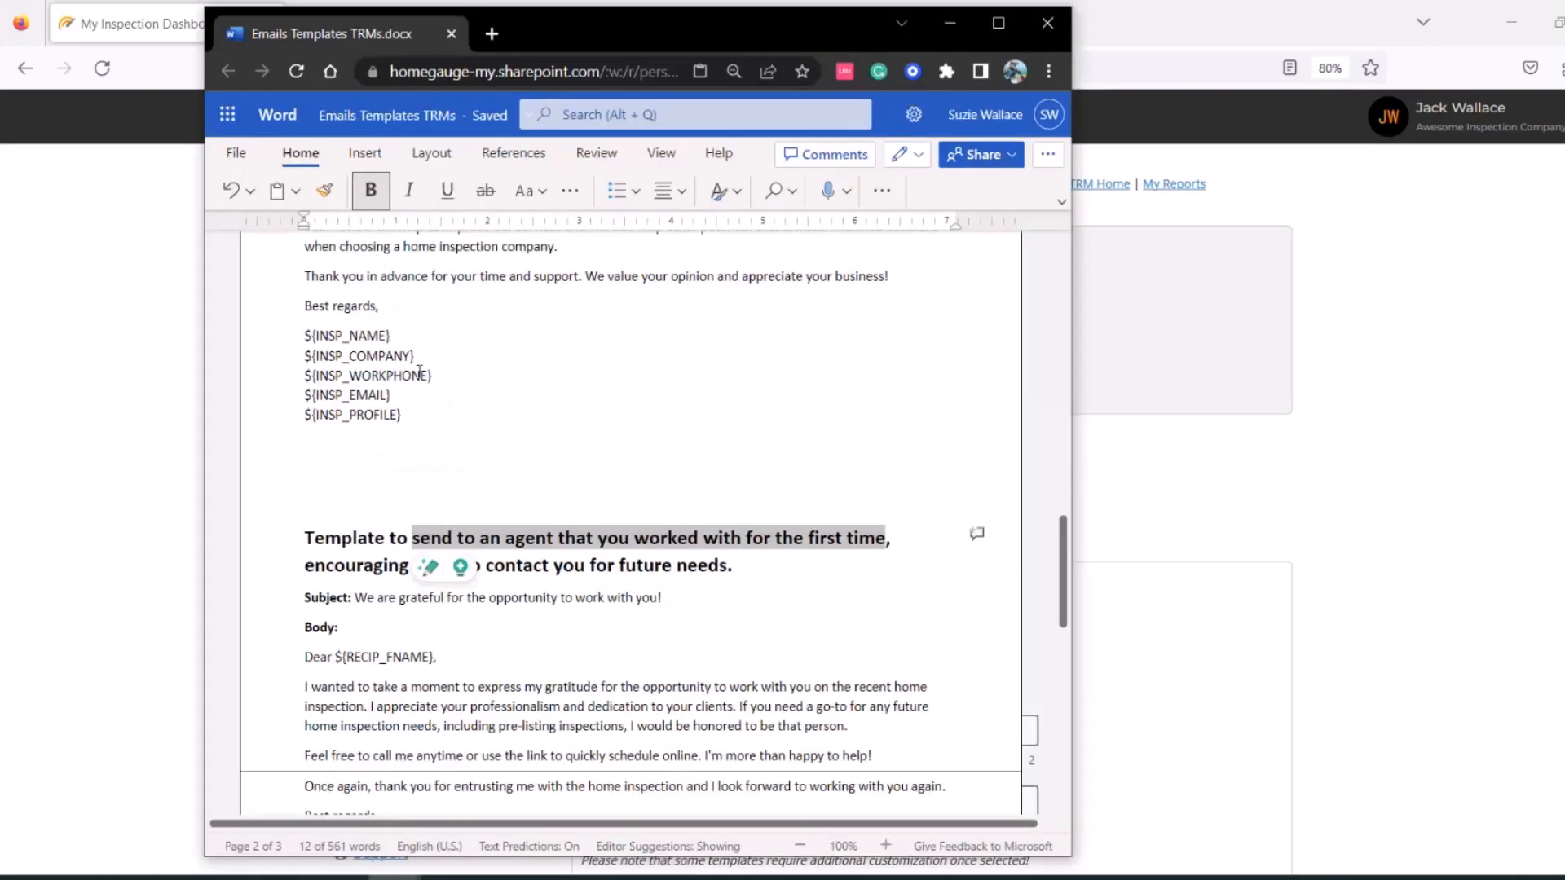
{"action": "left_click", "coordinate": [550, 697]}
{"action": "left_click_drag", "start_coordinate": [689, 599], "coordinate": [361, 611]}
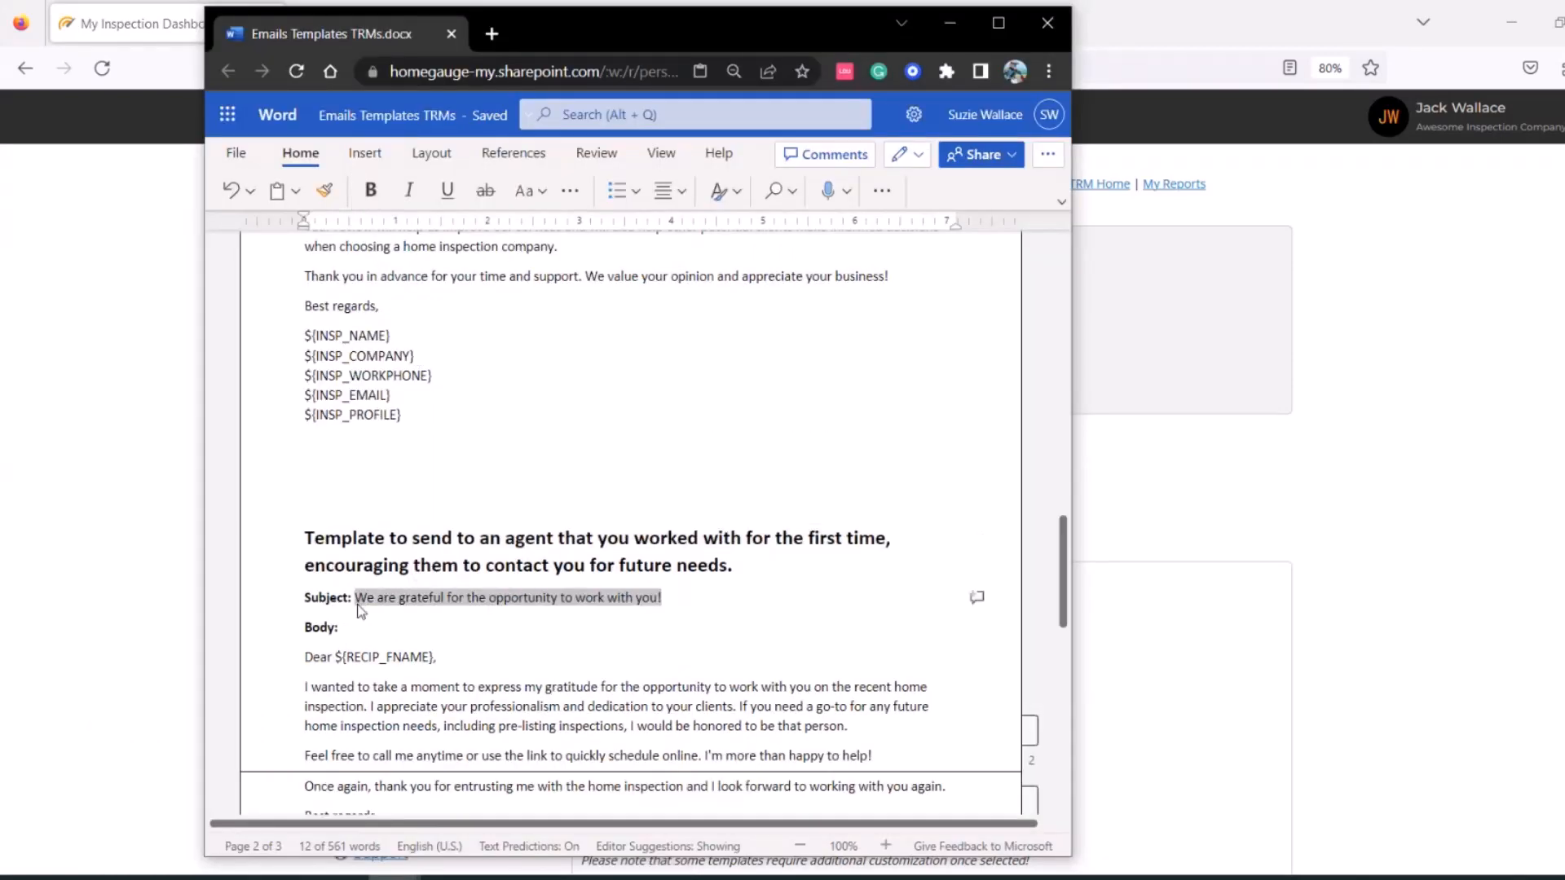
{"action": "left_click", "coordinate": [1148, 542]}
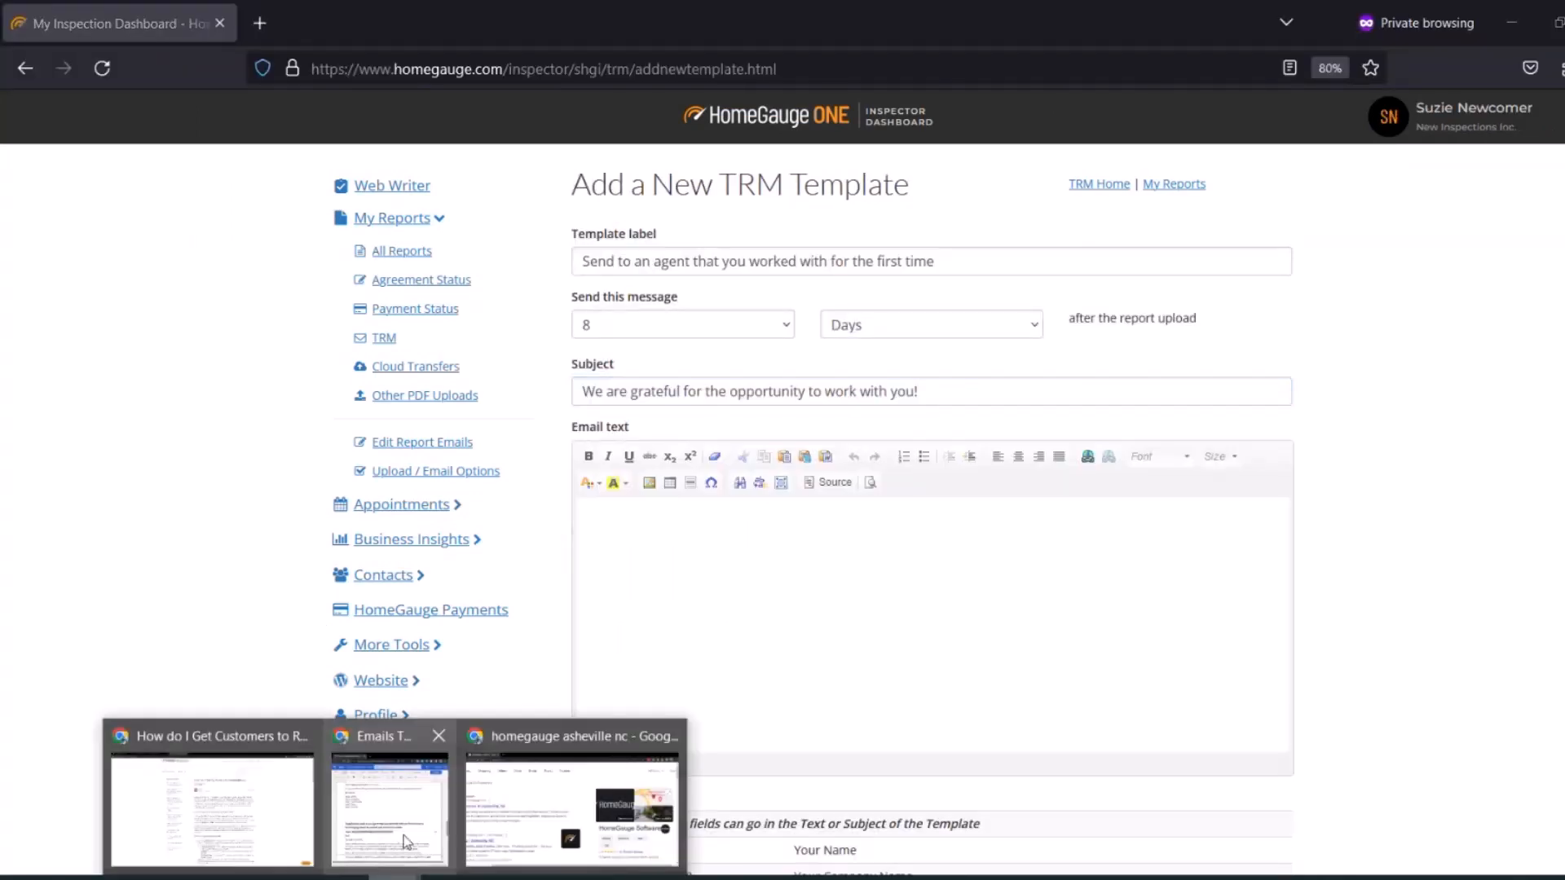
{"action": "left_click", "coordinate": [407, 843]}
{"action": "scroll", "coordinate": [518, 624], "scroll_direction": "down", "scroll_amount": 5}
{"action": "scroll", "coordinate": [538, 574], "scroll_direction": "up", "scroll_amount": 2}
{"action": "mouse_move", "coordinate": [415, 714]}
{"action": "left_mouse_down"}
{"action": "mouse_move", "coordinate": [300, 532]}
{"action": "mouse_move", "coordinate": [301, 463]}
{"action": "left_mouse_up"}
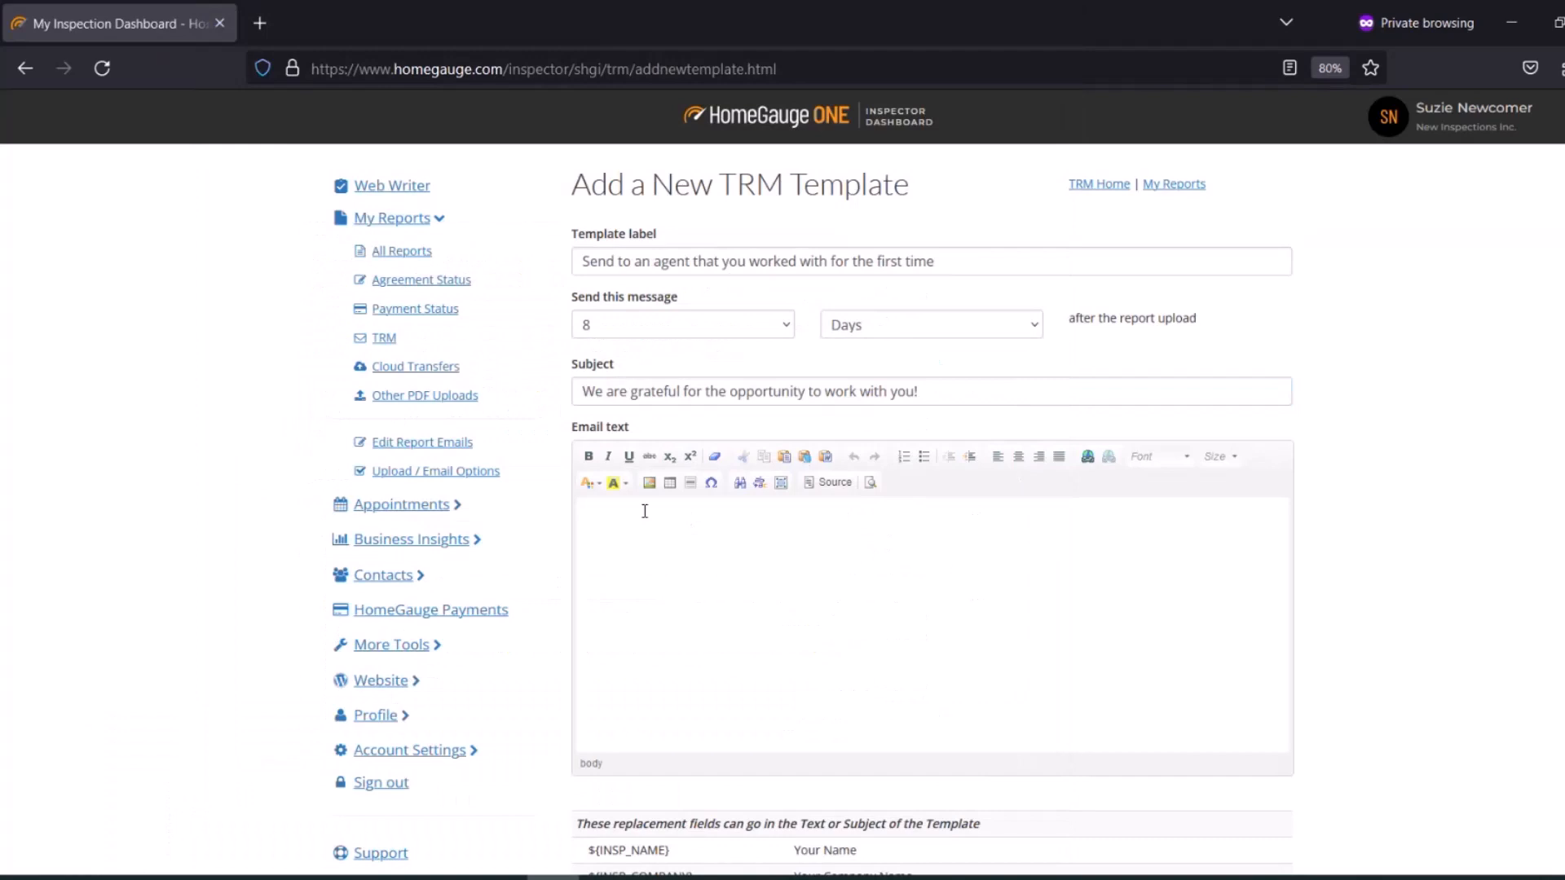
{"action": "left_click", "coordinate": [626, 530]}
{"action": "key", "text": "ctrl+v"}
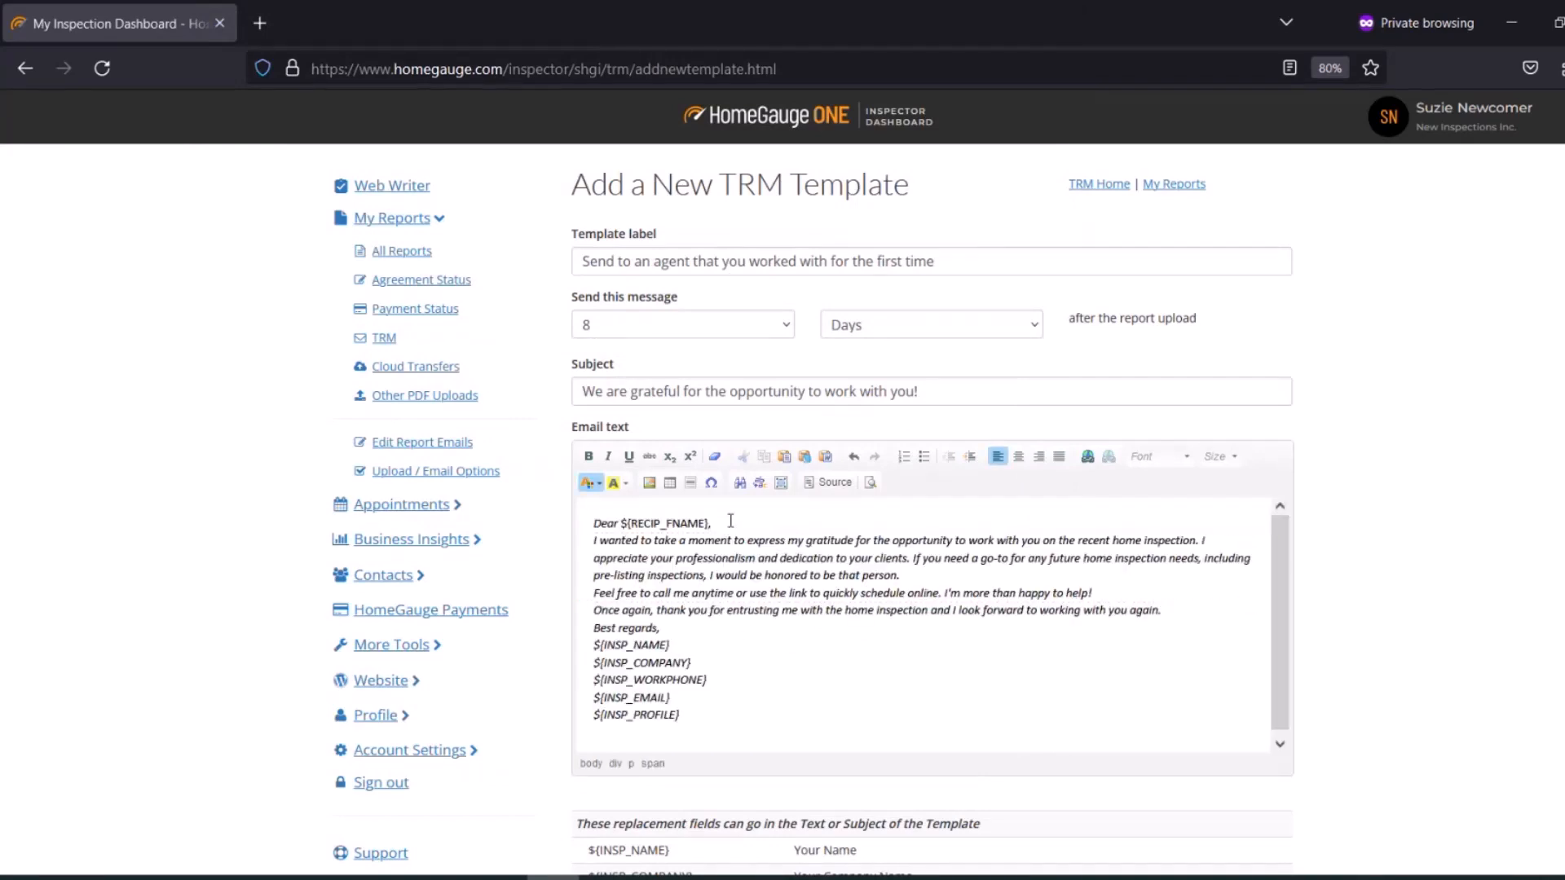
Add blank lines after the greeting, each paragraph and before Best regards, then add the template.
{"action": "left_click", "coordinate": [731, 520]}
{"action": "key", "text": "Return"}
{"action": "left_click", "coordinate": [923, 599]}
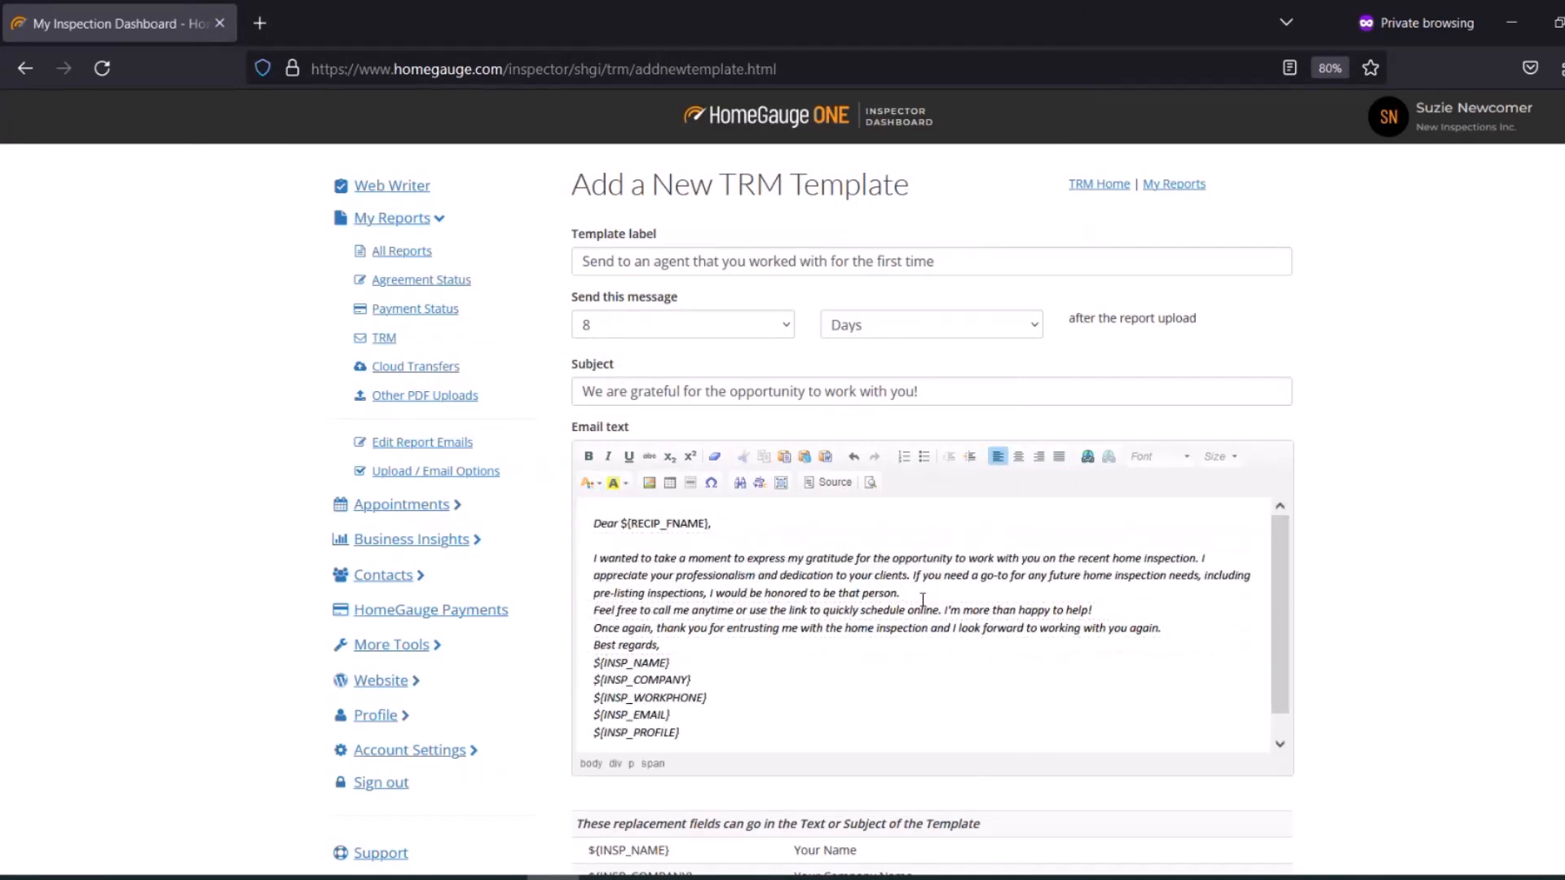
{"action": "key", "text": "Return"}
{"action": "left_click", "coordinate": [1109, 628]}
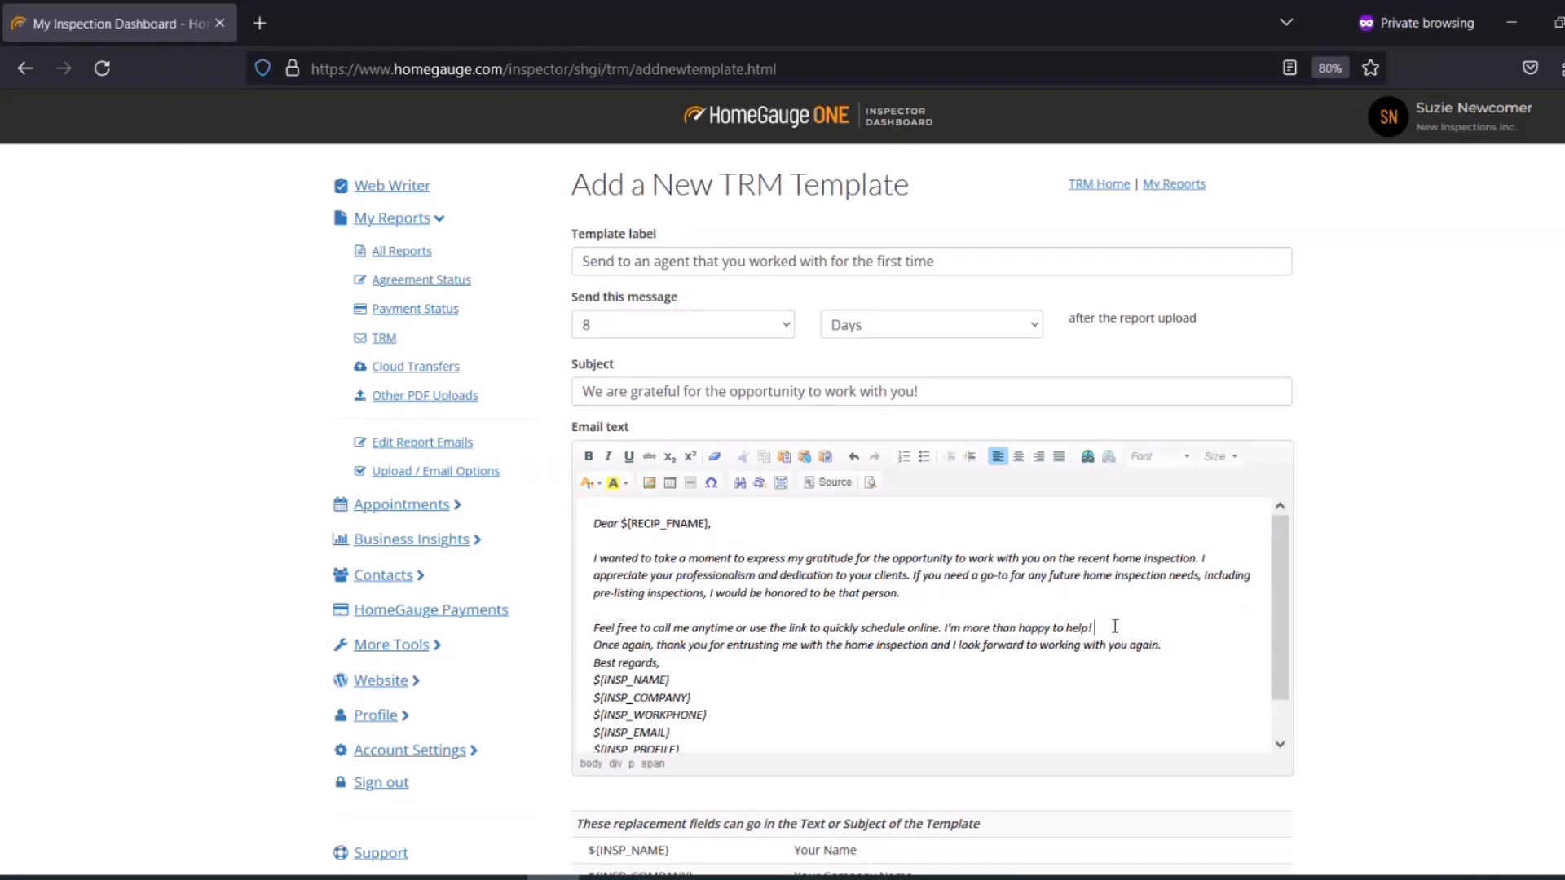
{"action": "key", "text": "Return"}
{"action": "left_click", "coordinate": [718, 683]}
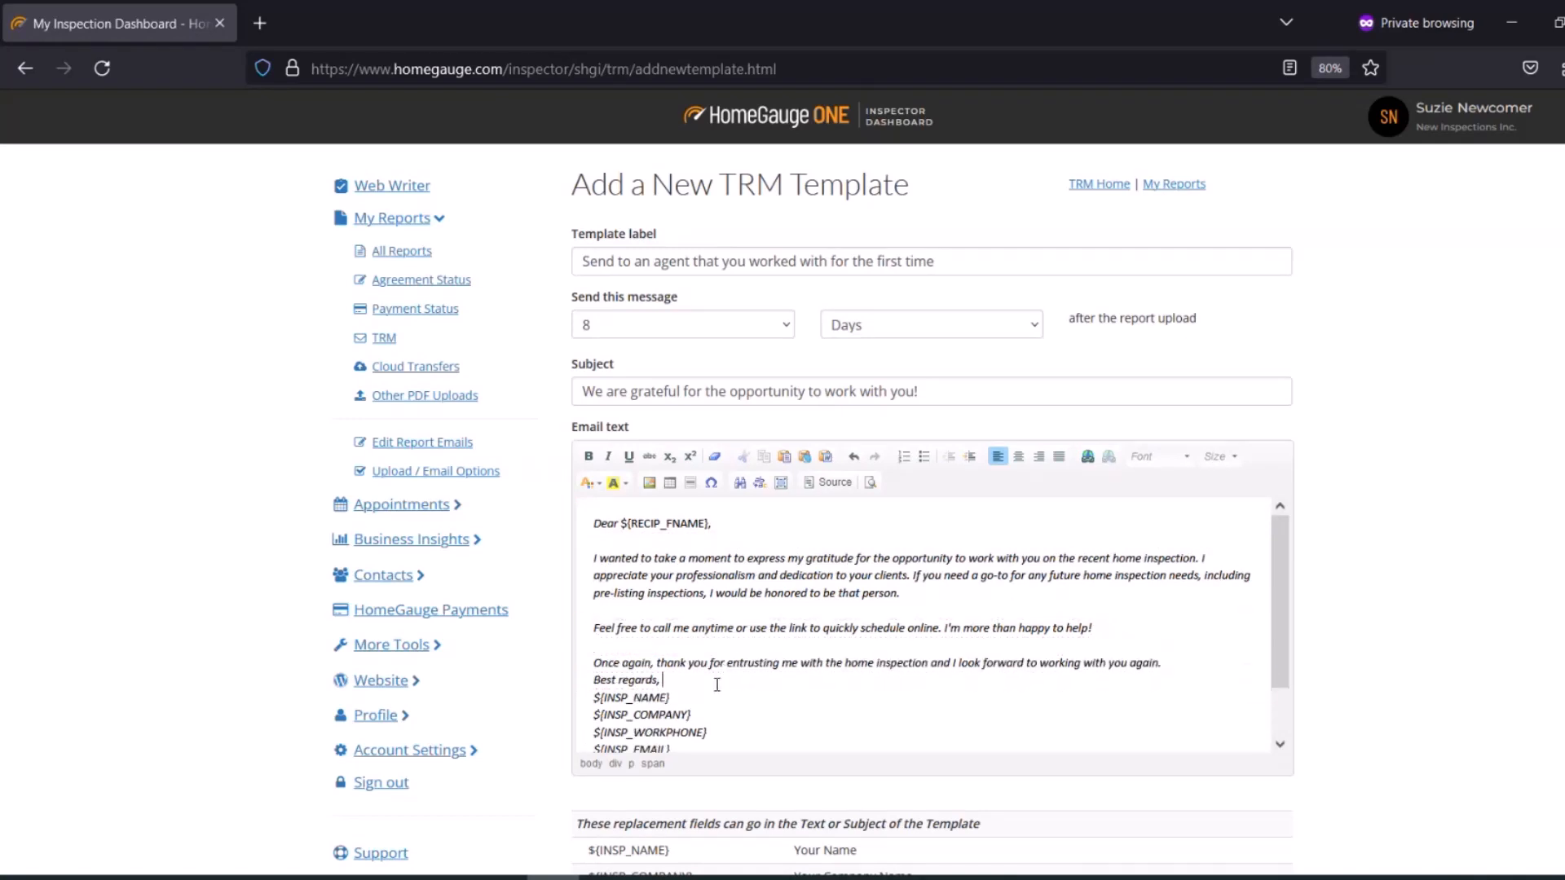
{"action": "left_click", "coordinate": [1178, 666]}
{"action": "key", "text": "Return"}
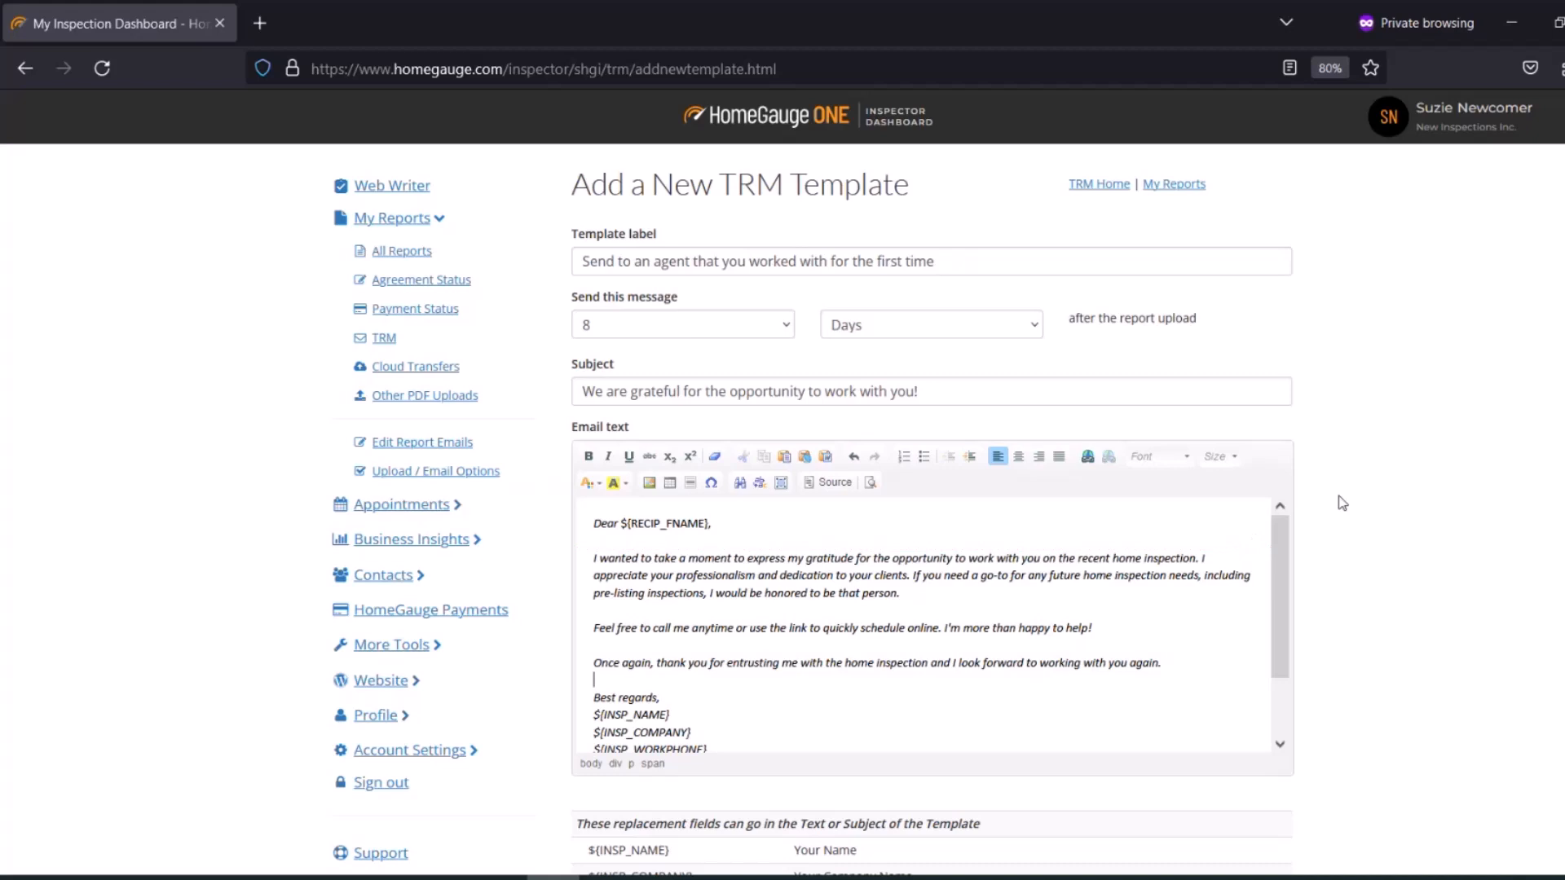
{"action": "scroll", "coordinate": [1058, 463], "scroll_direction": "down", "scroll_amount": 4}
{"action": "scroll", "coordinate": [799, 530], "scroll_direction": "down", "scroll_amount": 3}
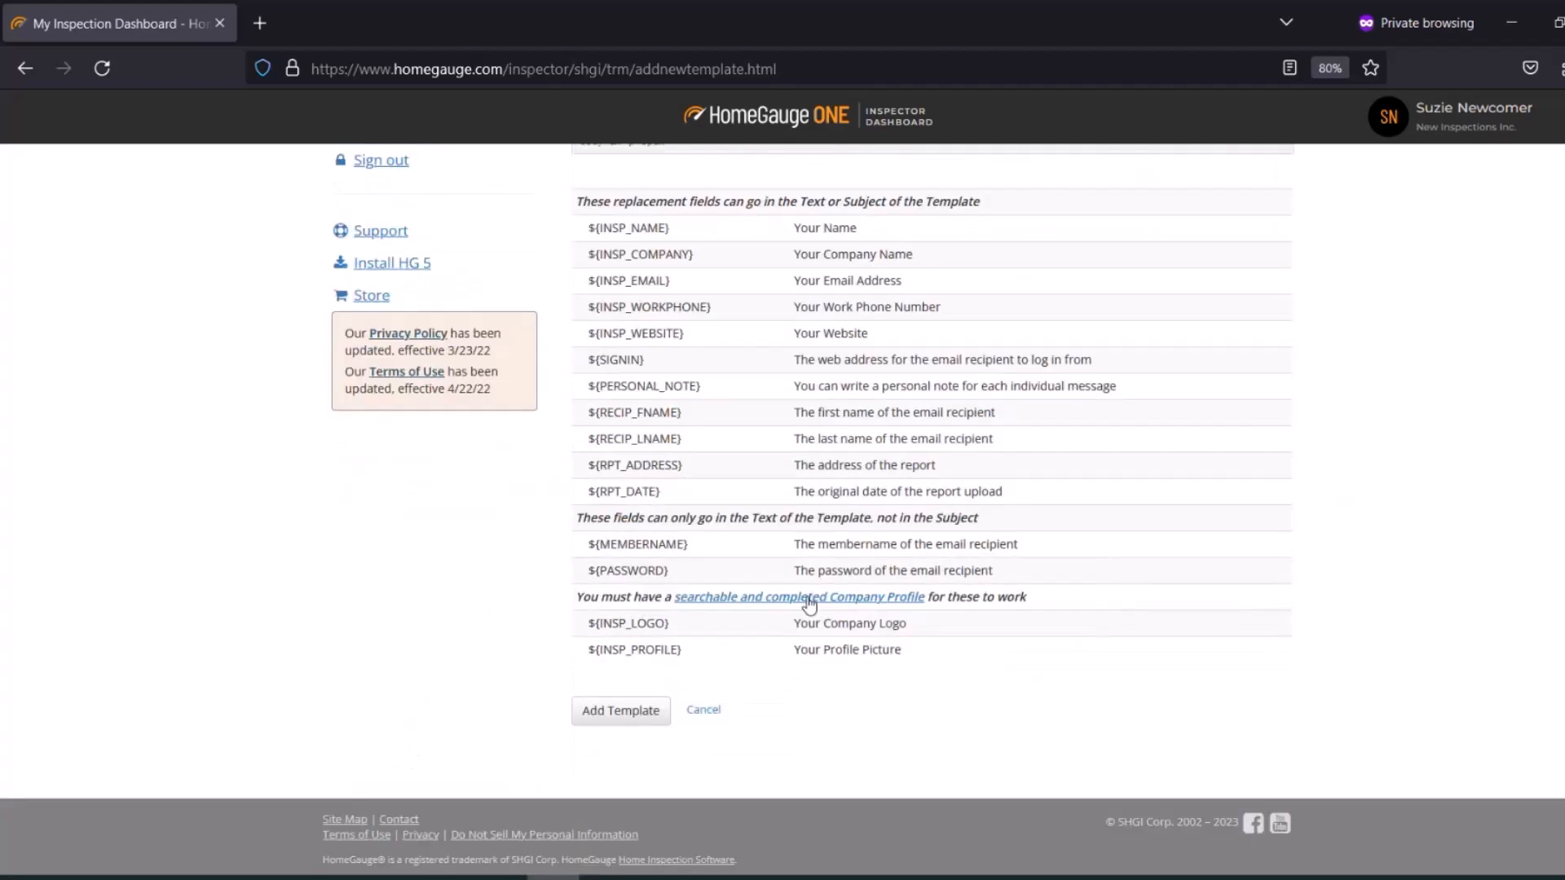
{"action": "left_click", "coordinate": [600, 721]}
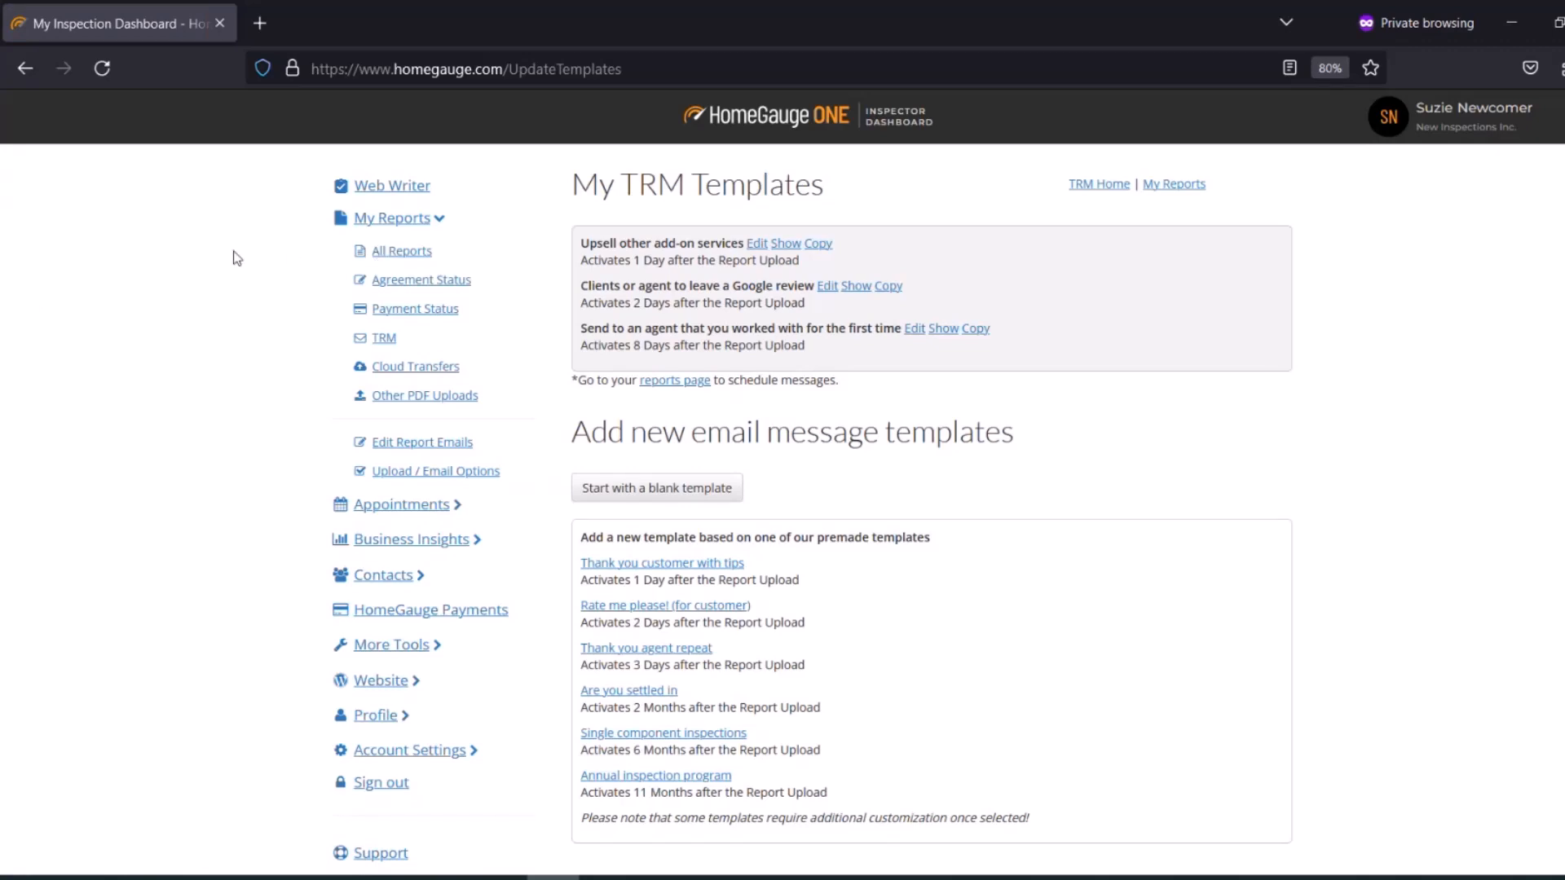
{"action": "left_click", "coordinate": [416, 259]}
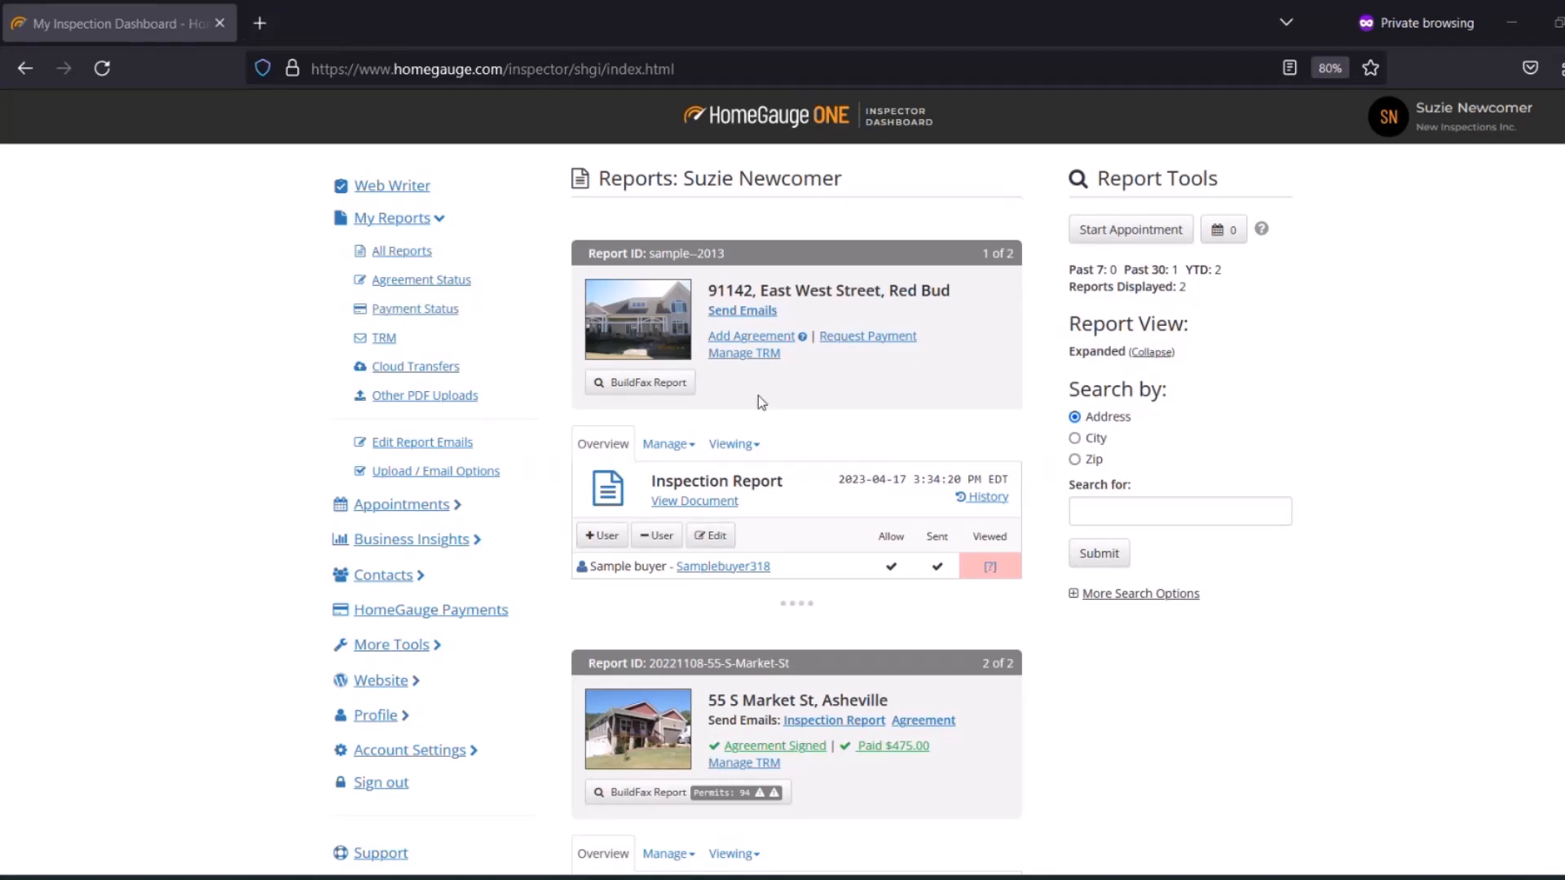
{"action": "left_click", "coordinate": [603, 545]}
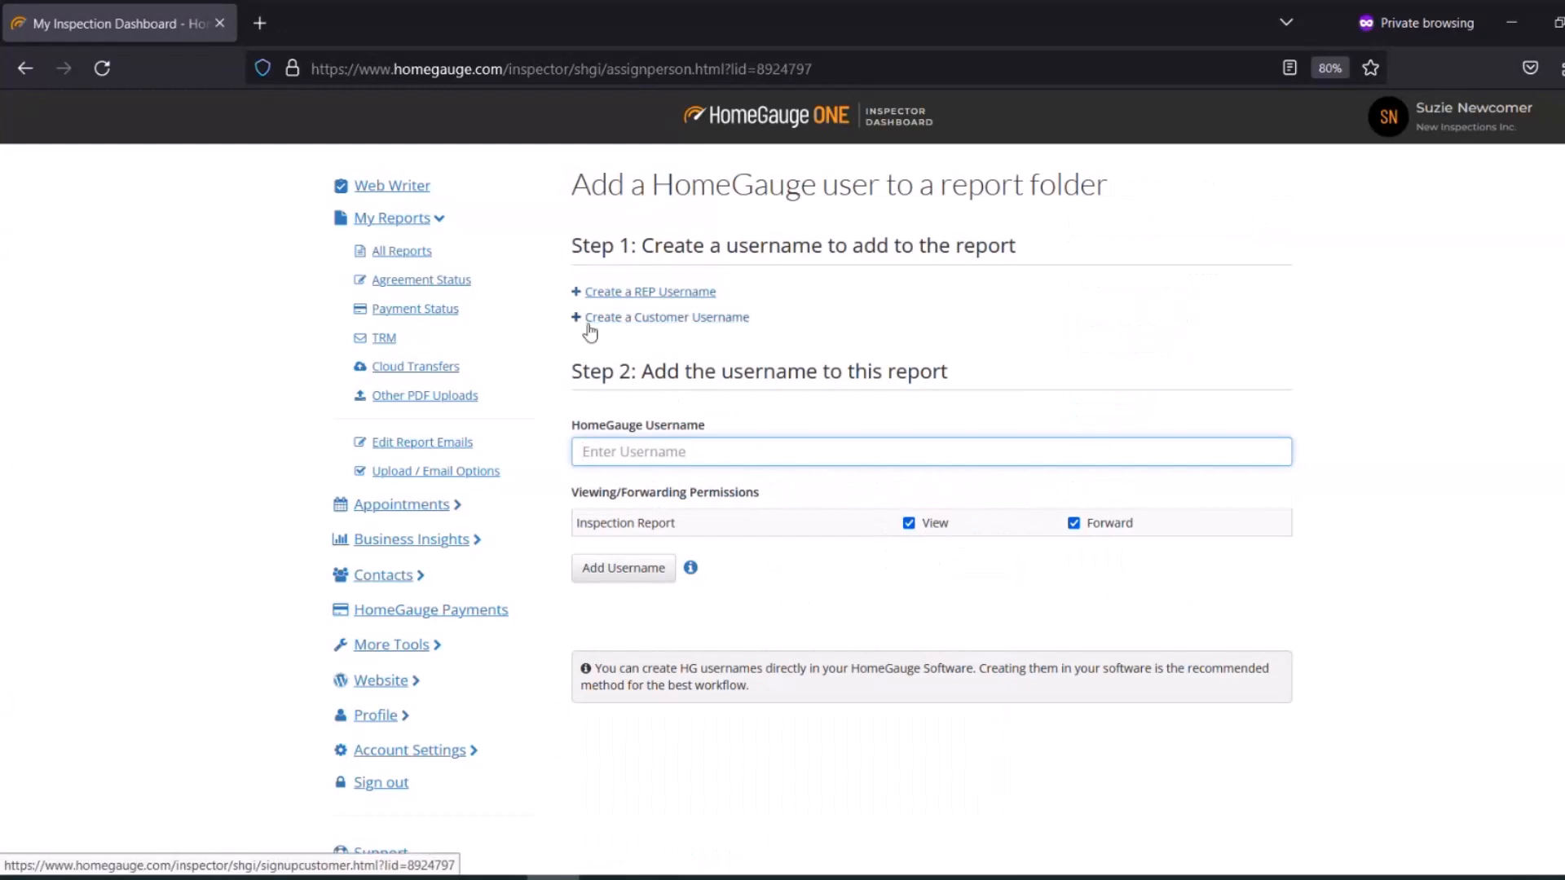
Create a customer username by entering the customer's first name, last name and e-mail, then submit.
{"action": "left_click", "coordinate": [650, 327]}
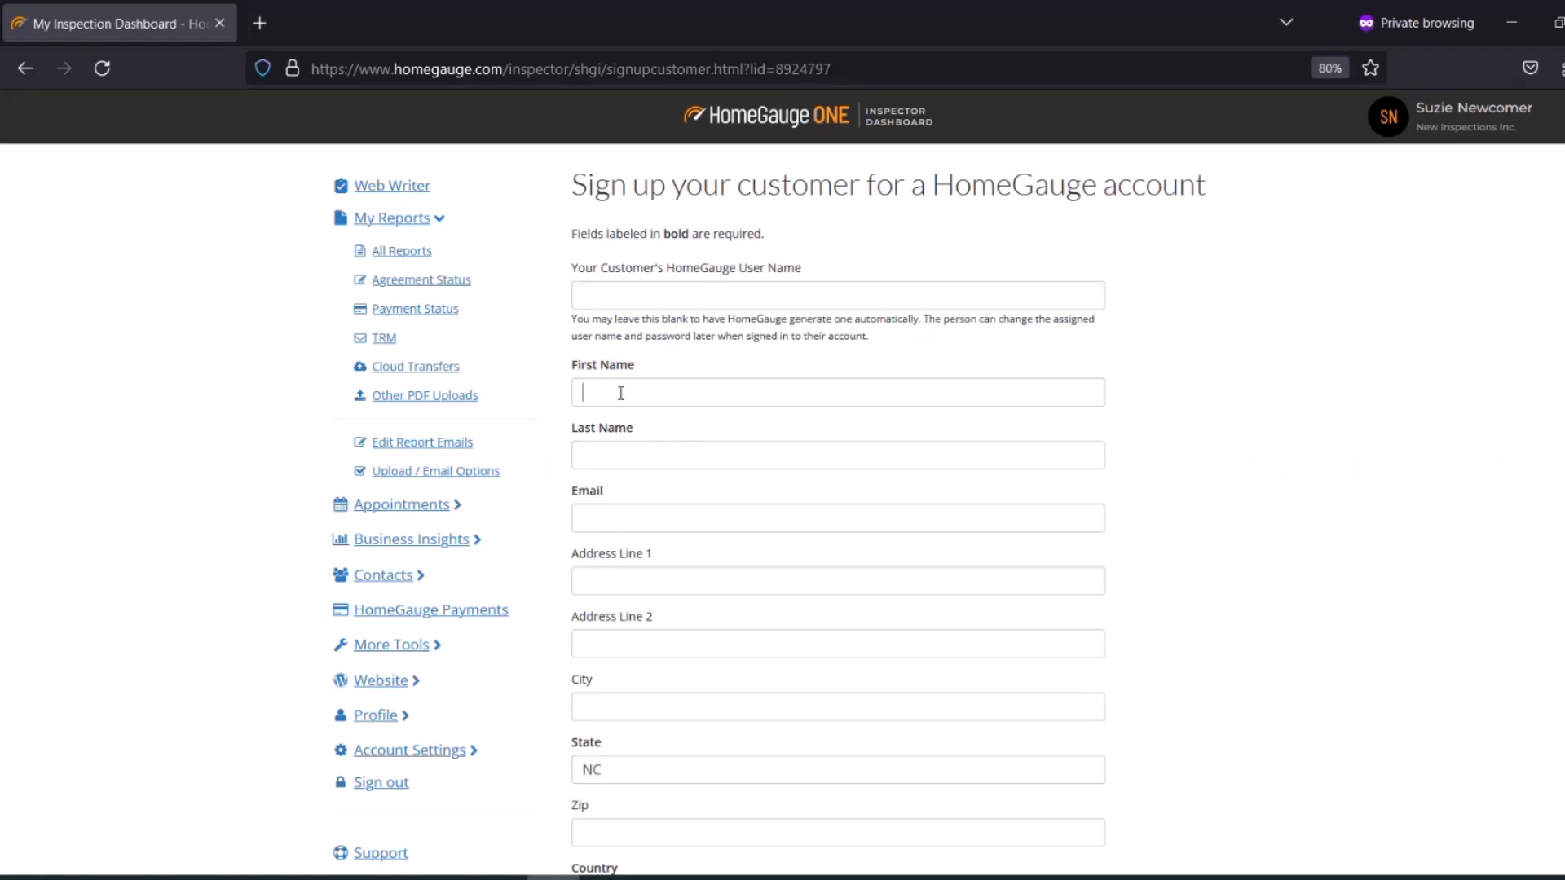
{"action": "type", "text": "Suzie"}
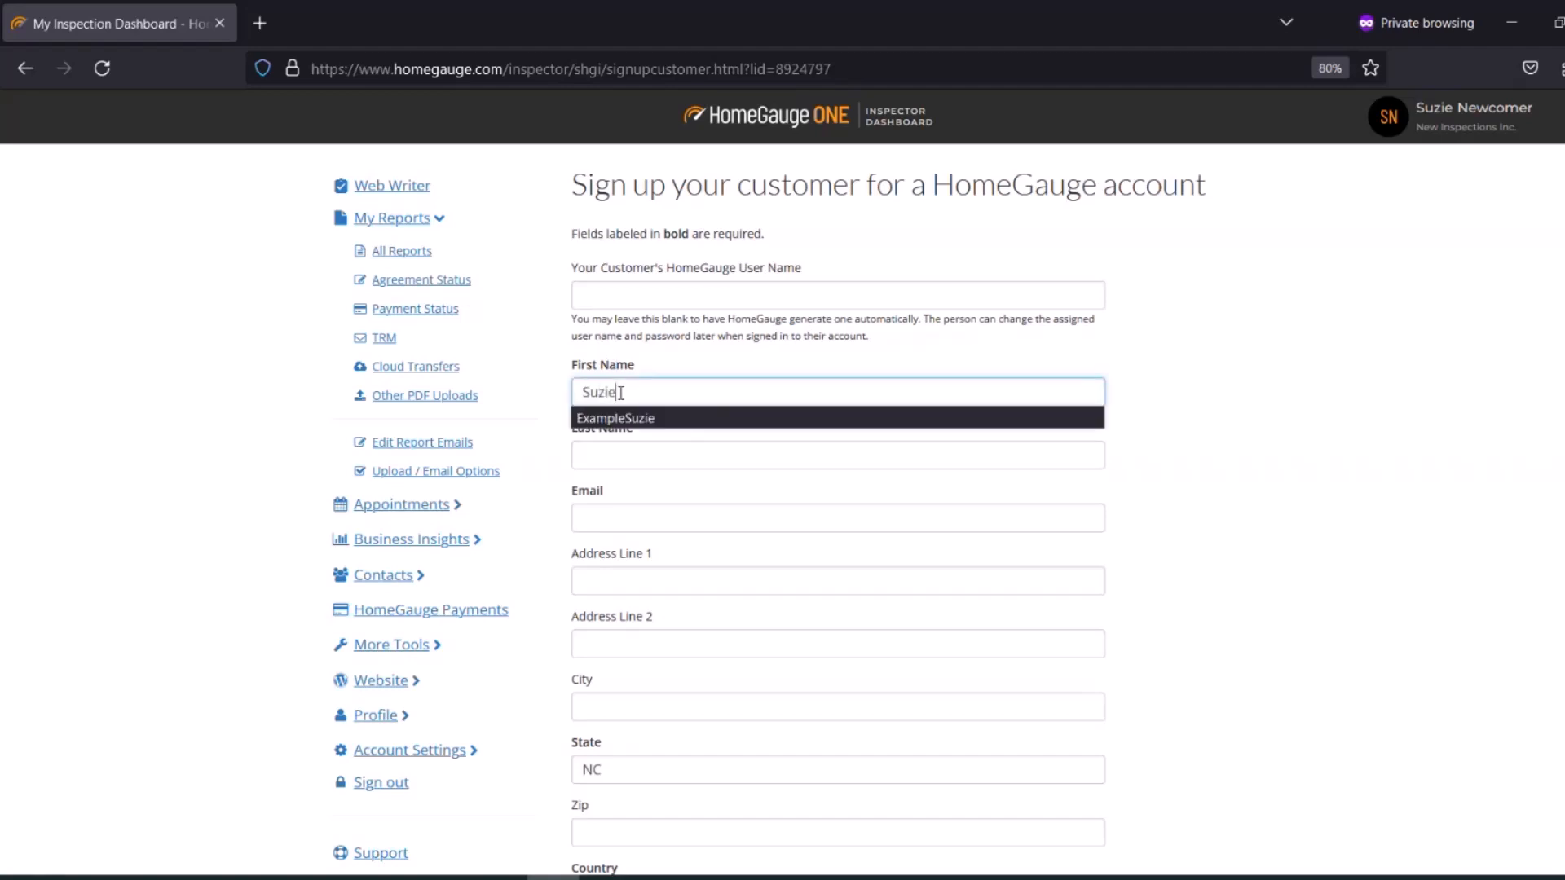
{"action": "key", "text": "Tab"}
{"action": "type", "text": "HG"}
{"action": "left_click", "coordinate": [624, 519]}
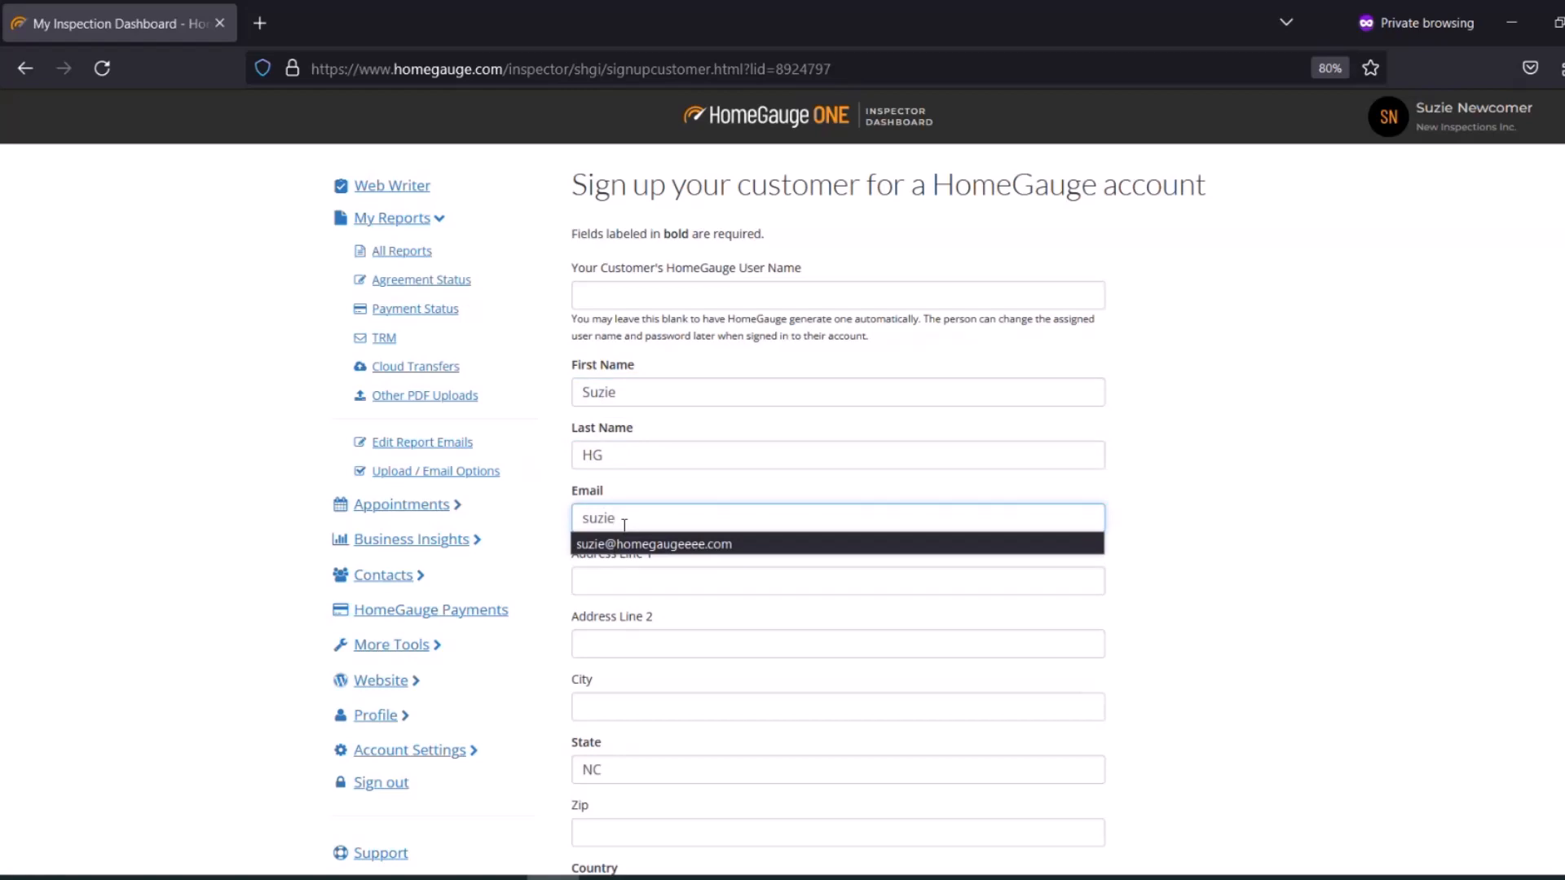
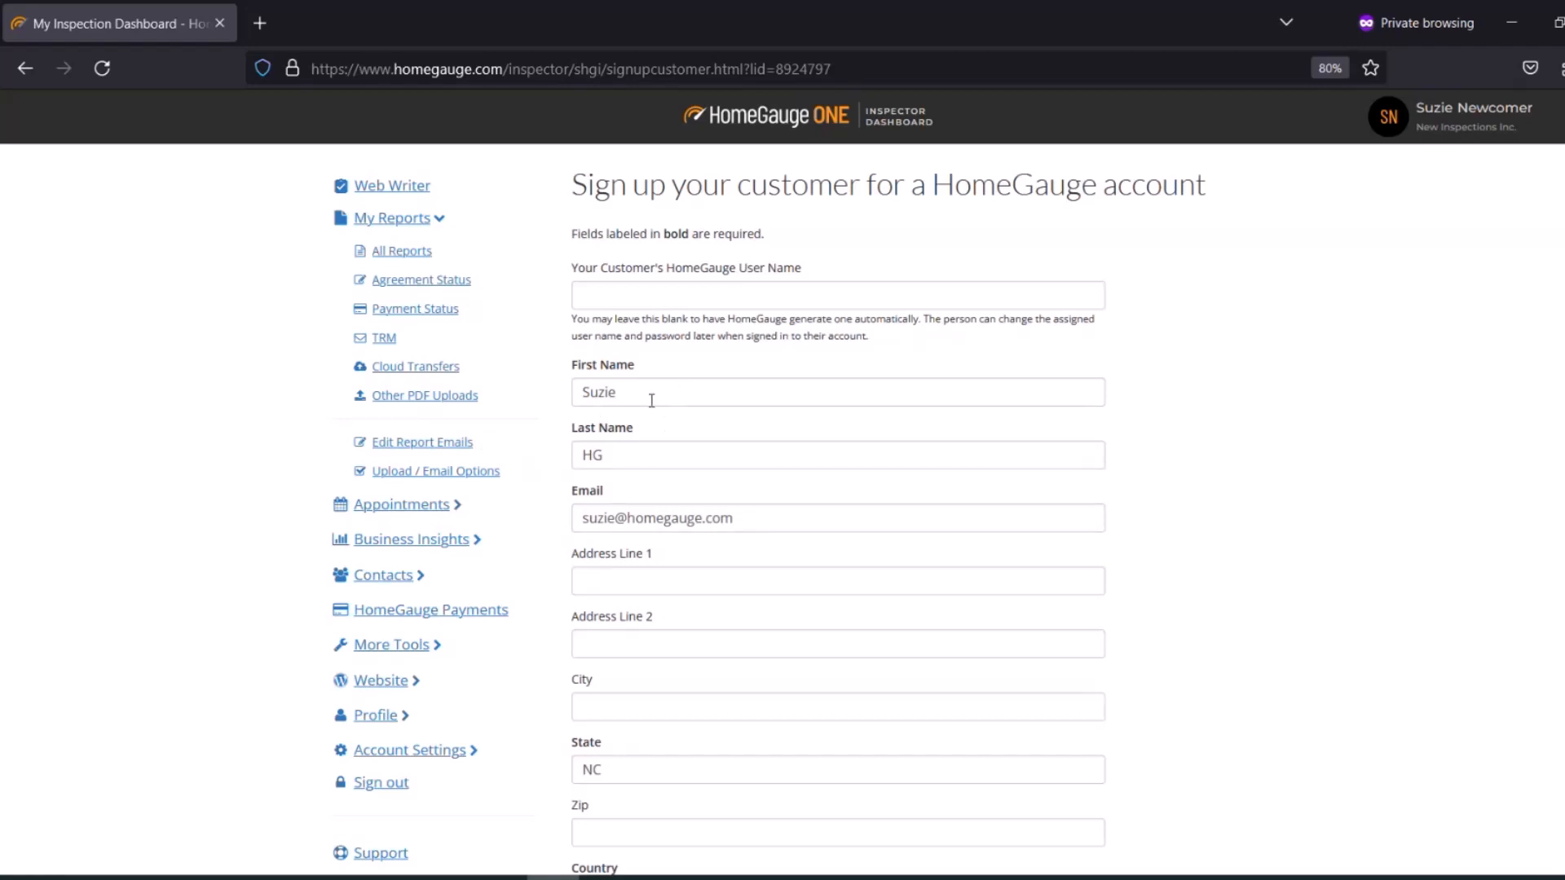
{"action": "scroll", "coordinate": [1350, 594], "scroll_direction": "down", "scroll_amount": 5}
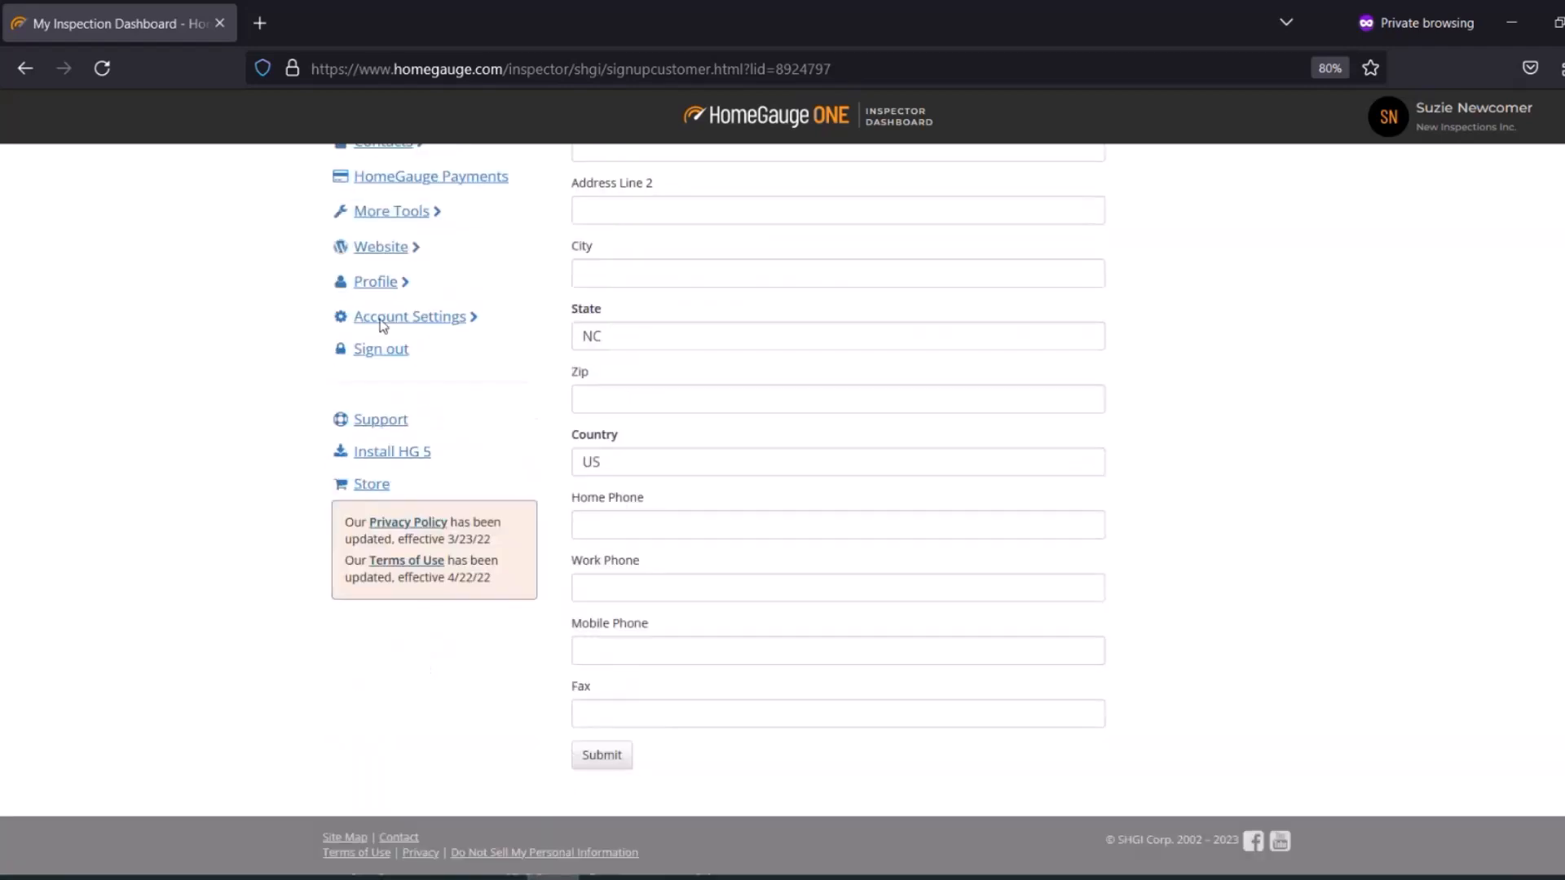
{"action": "left_click", "coordinate": [607, 758]}
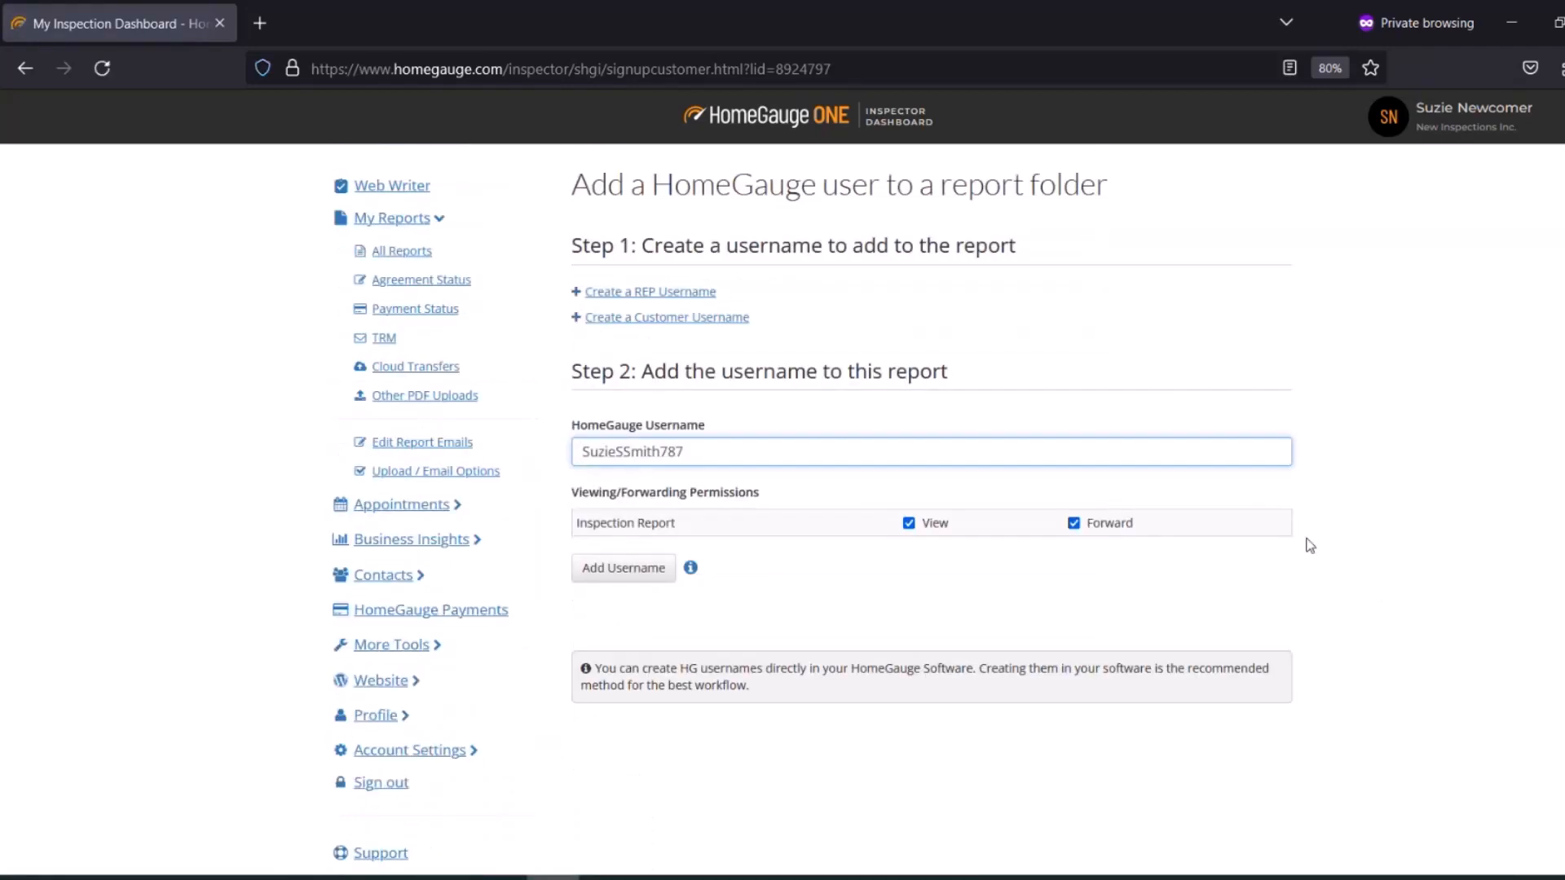
Add the generated customer username to report 91142 with view and forward permissions off, then return to All Reports.
{"action": "left_click_drag", "start_coordinate": [693, 456], "coordinate": [540, 462]}
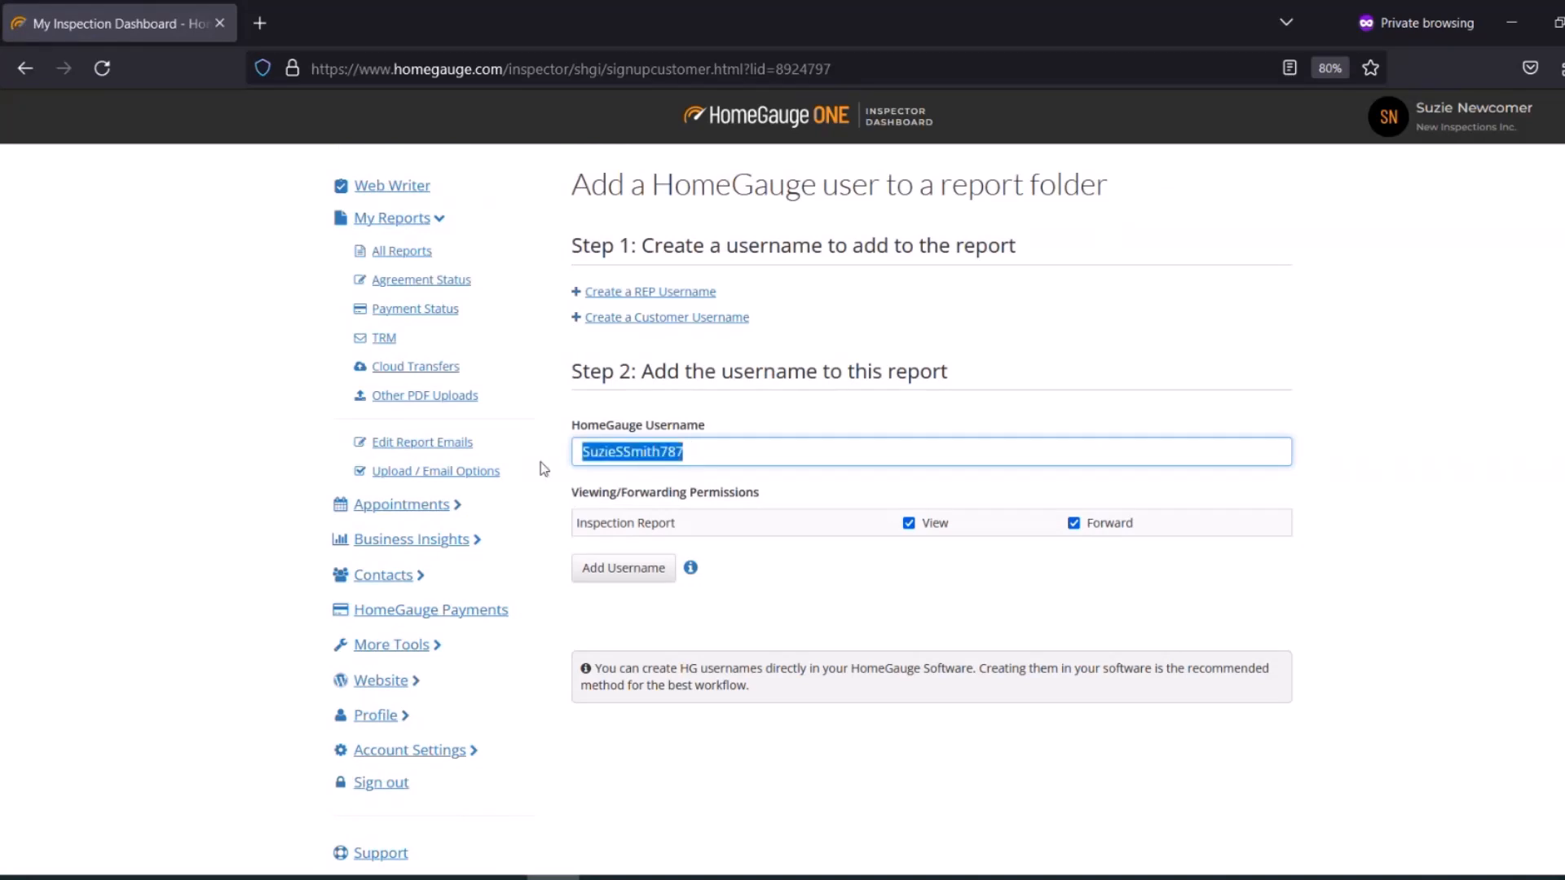
{"action": "left_click", "coordinate": [759, 606]}
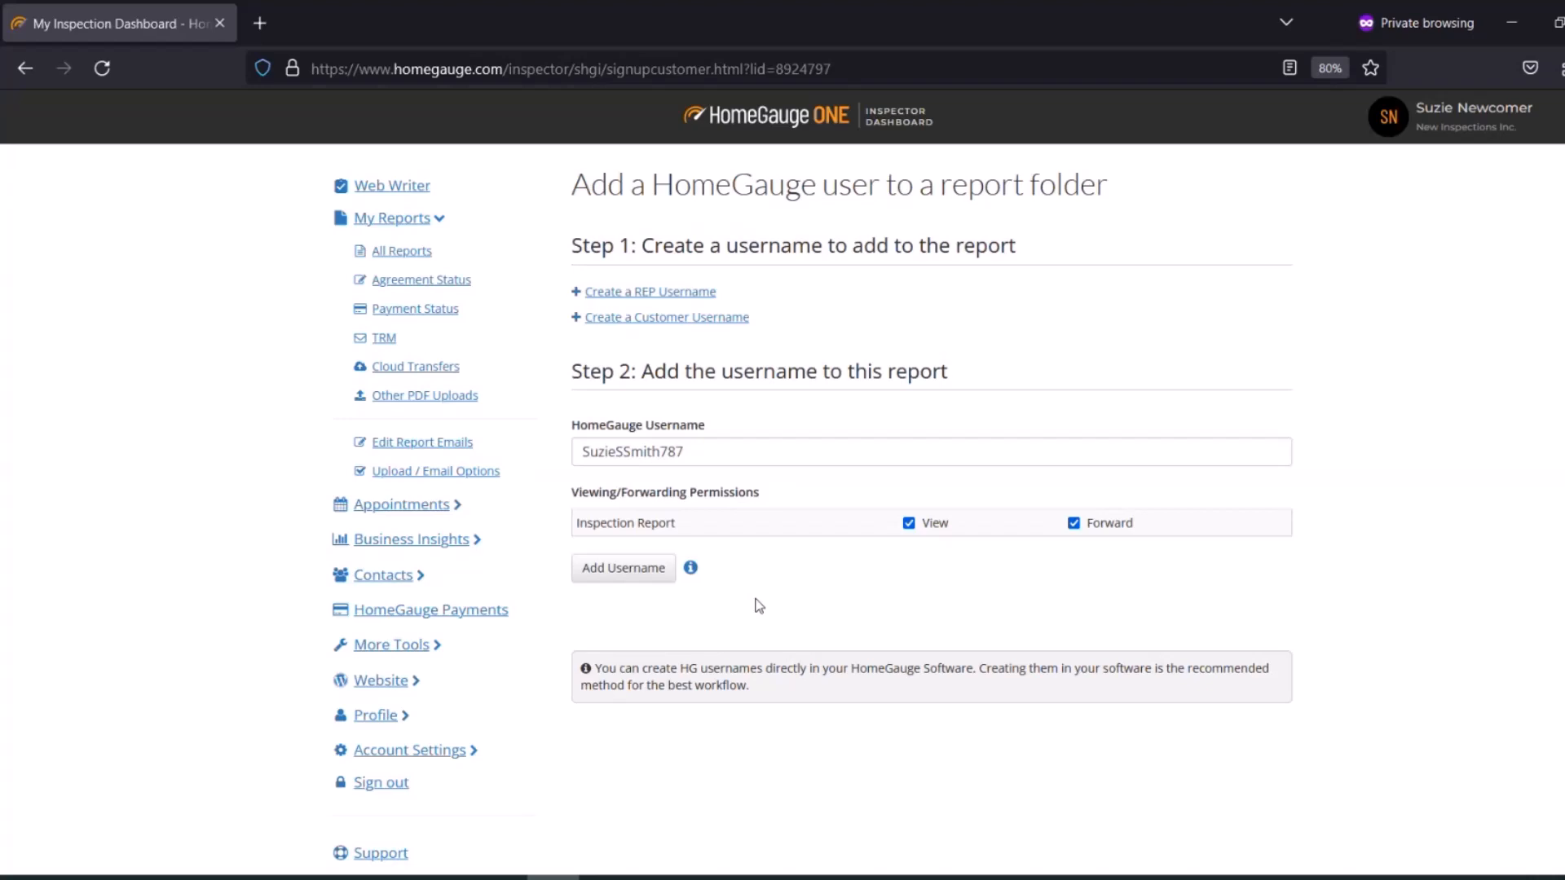
{"action": "left_click", "coordinate": [910, 526]}
{"action": "left_click", "coordinate": [1076, 527]}
{"action": "left_click", "coordinate": [652, 565]}
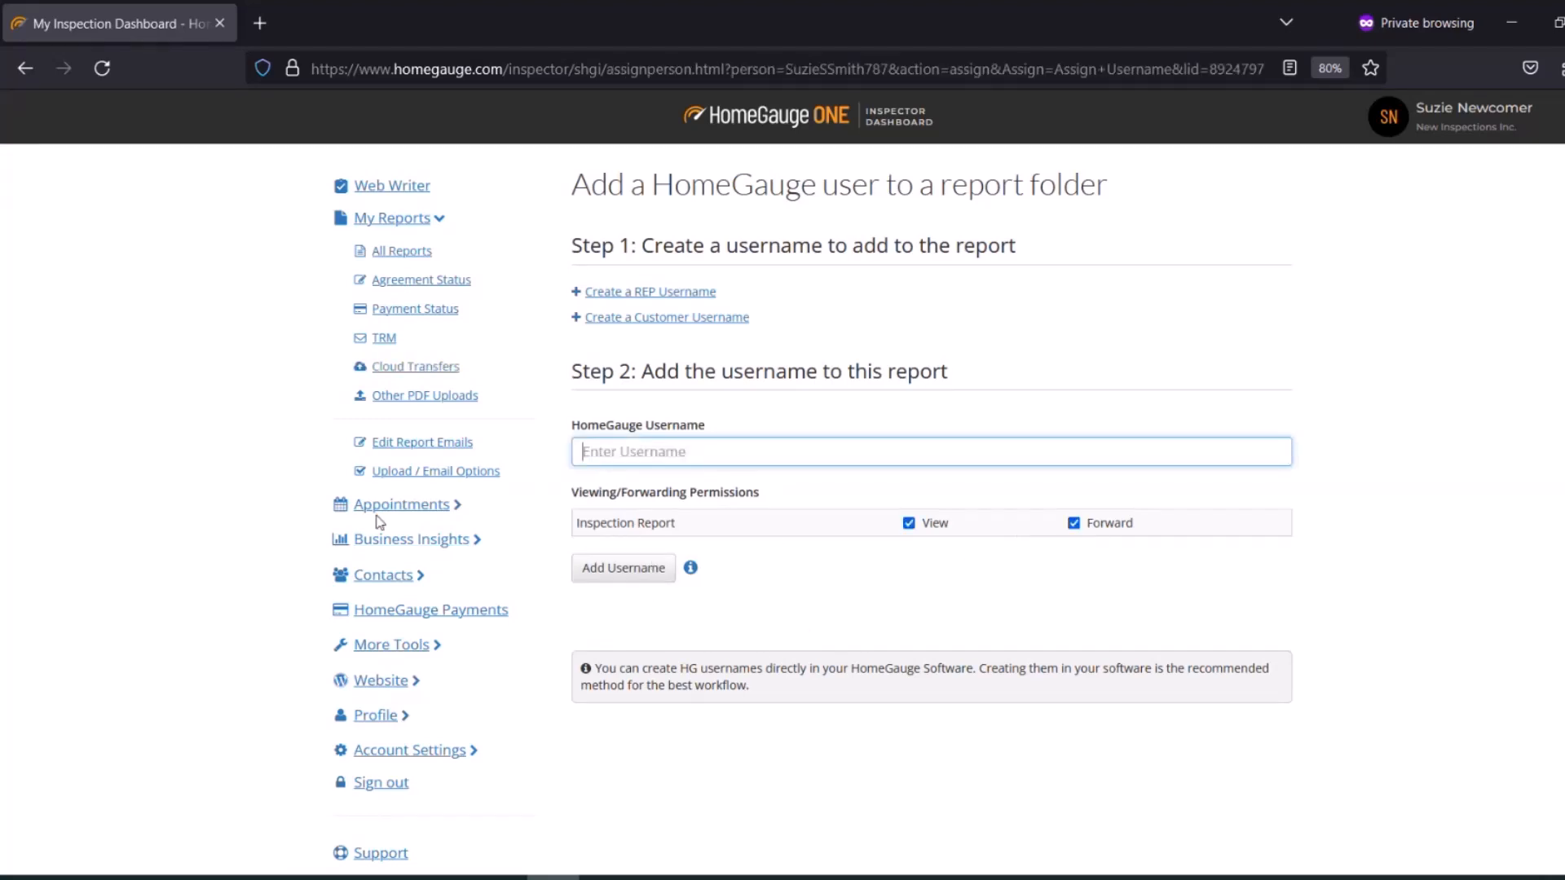
{"action": "left_click", "coordinate": [396, 258]}
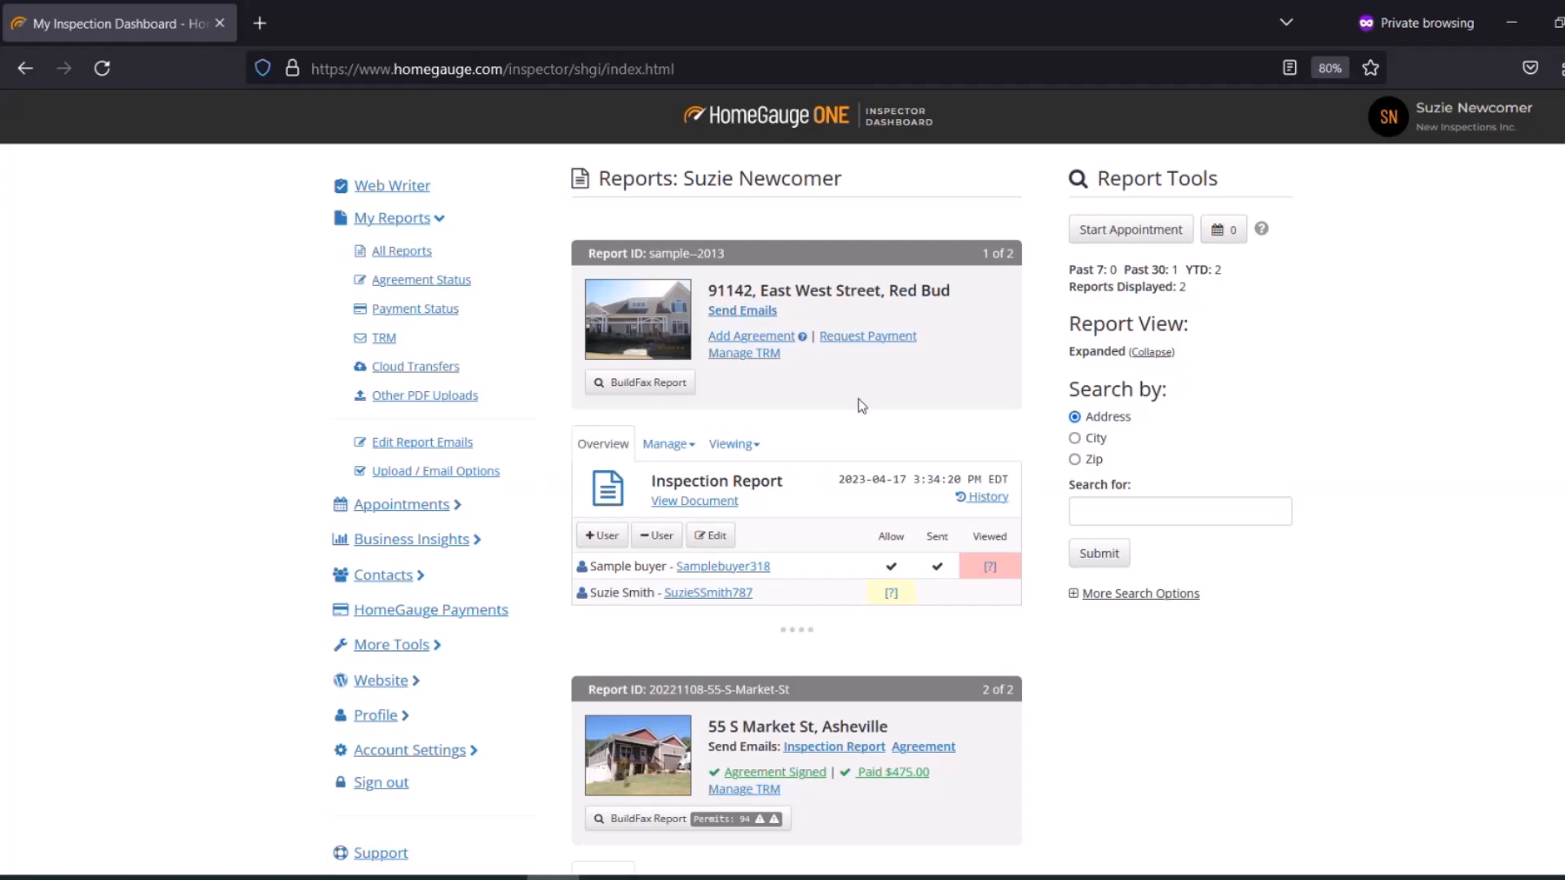
Open Manage TRM for report 91142 and review the scheduled review requests and upsell recipients.
{"action": "left_click", "coordinate": [745, 360]}
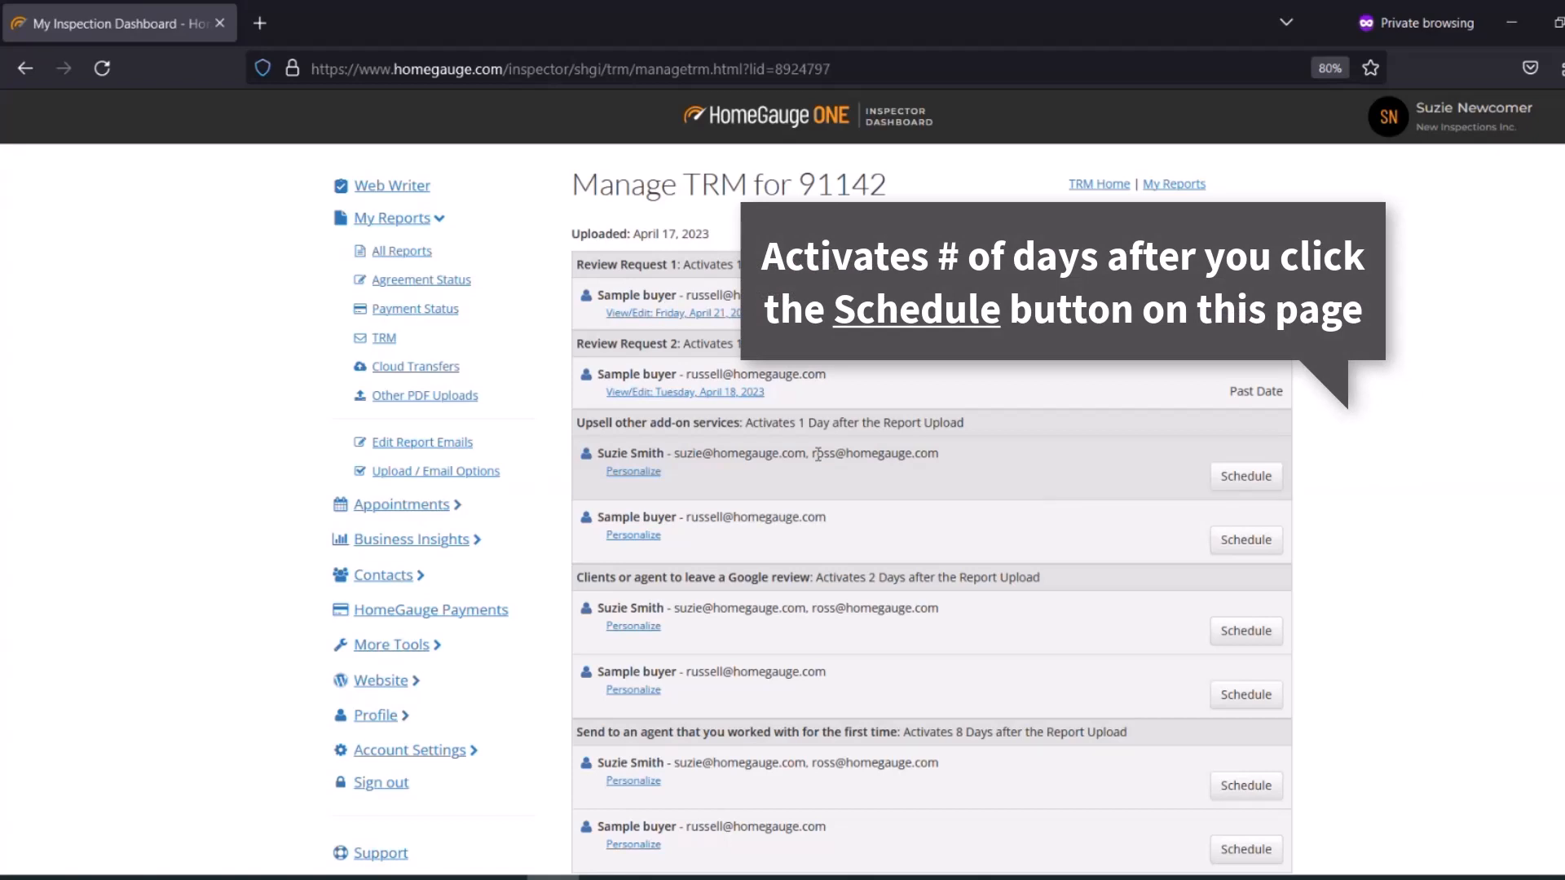
{"action": "mouse_move", "coordinate": [601, 313]}
{"action": "left_mouse_down"}
{"action": "mouse_move", "coordinate": [737, 313]}
{"action": "mouse_move", "coordinate": [616, 304]}
{"action": "left_mouse_up"}
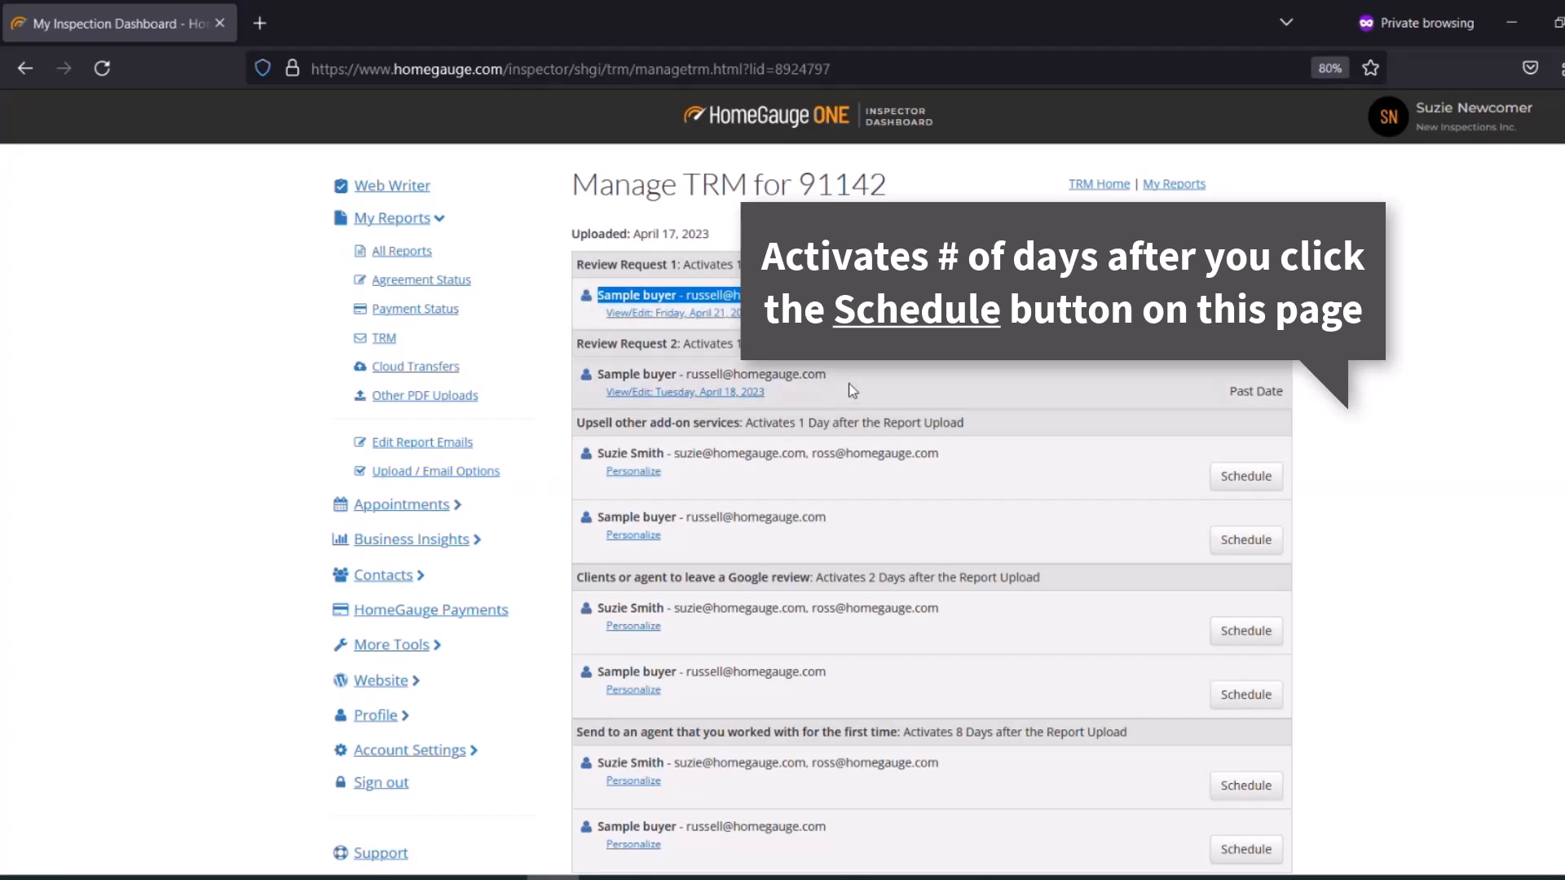
{"action": "left_click", "coordinate": [1281, 393]}
{"action": "left_click_drag", "start_coordinate": [1281, 392], "coordinate": [582, 295]}
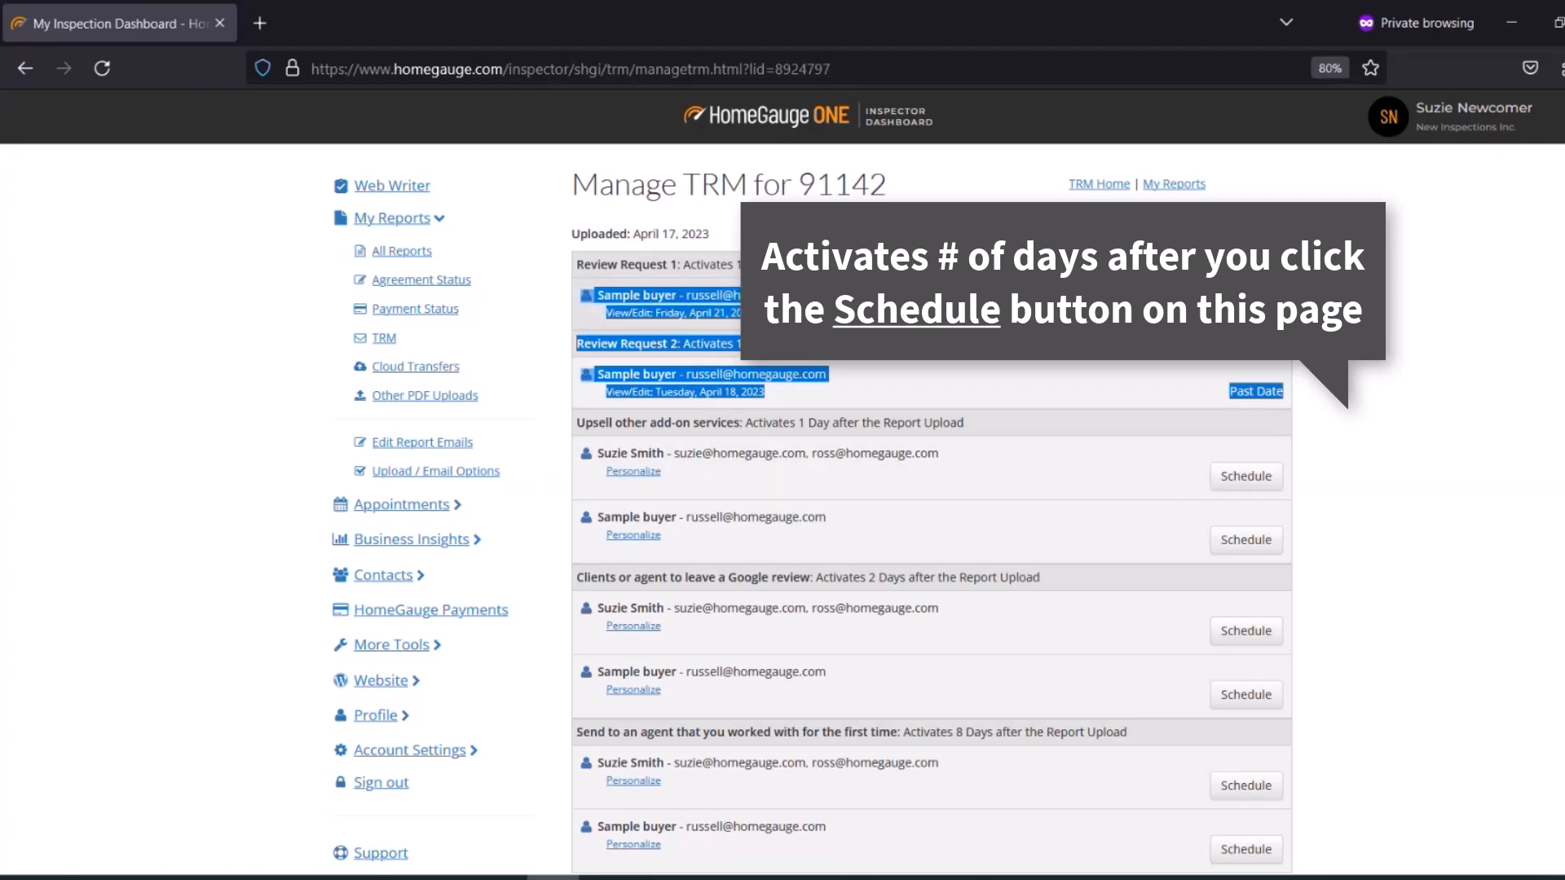
{"action": "left_click", "coordinate": [582, 295]}
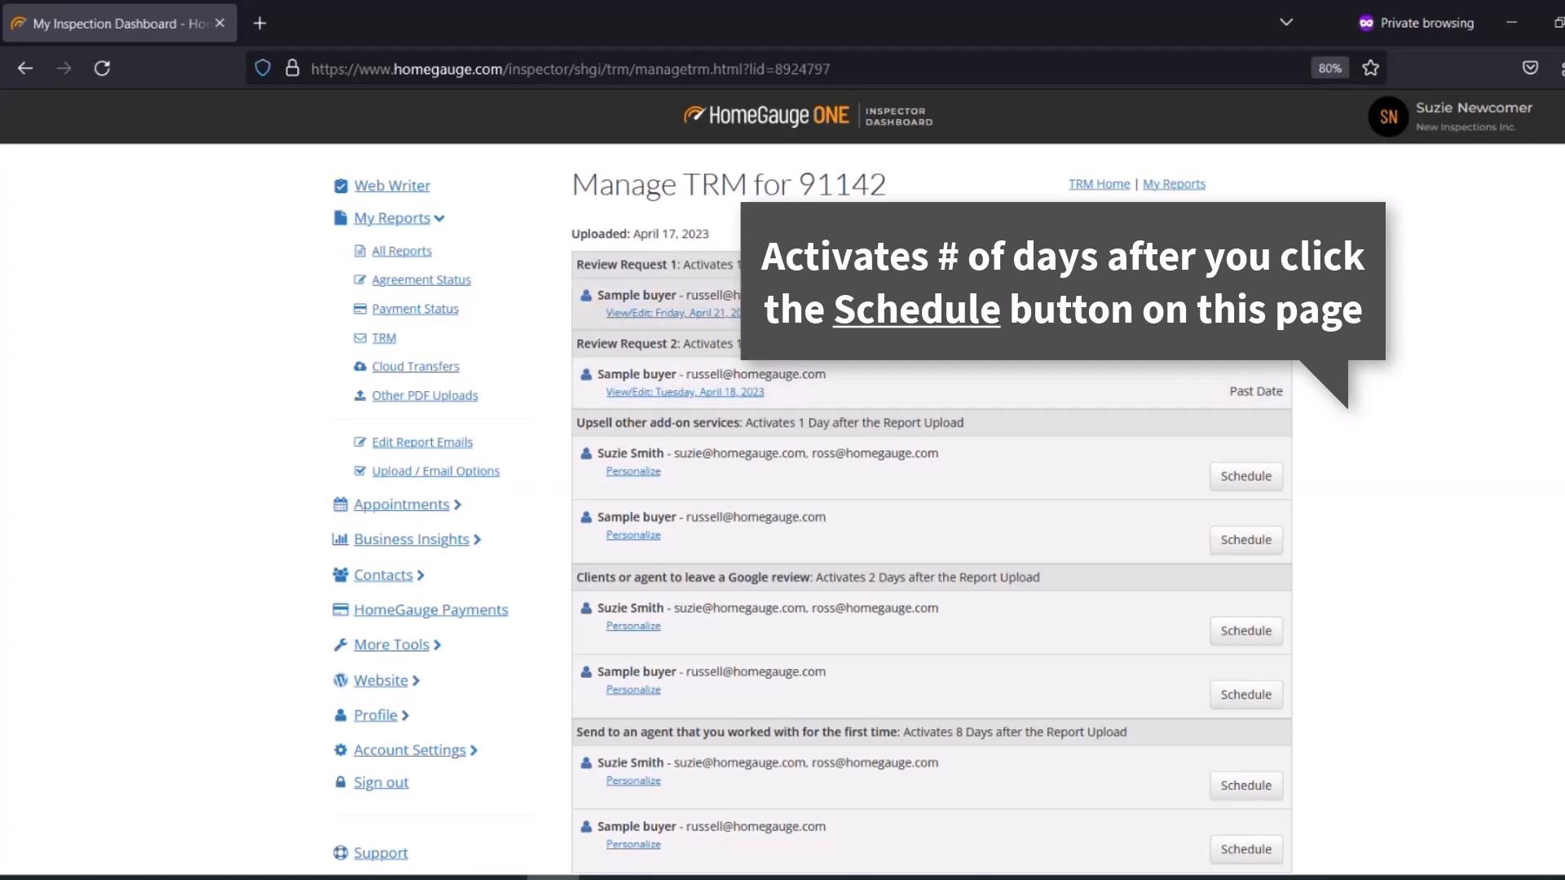
{"action": "left_click_drag", "start_coordinate": [1266, 393], "coordinate": [1229, 397]}
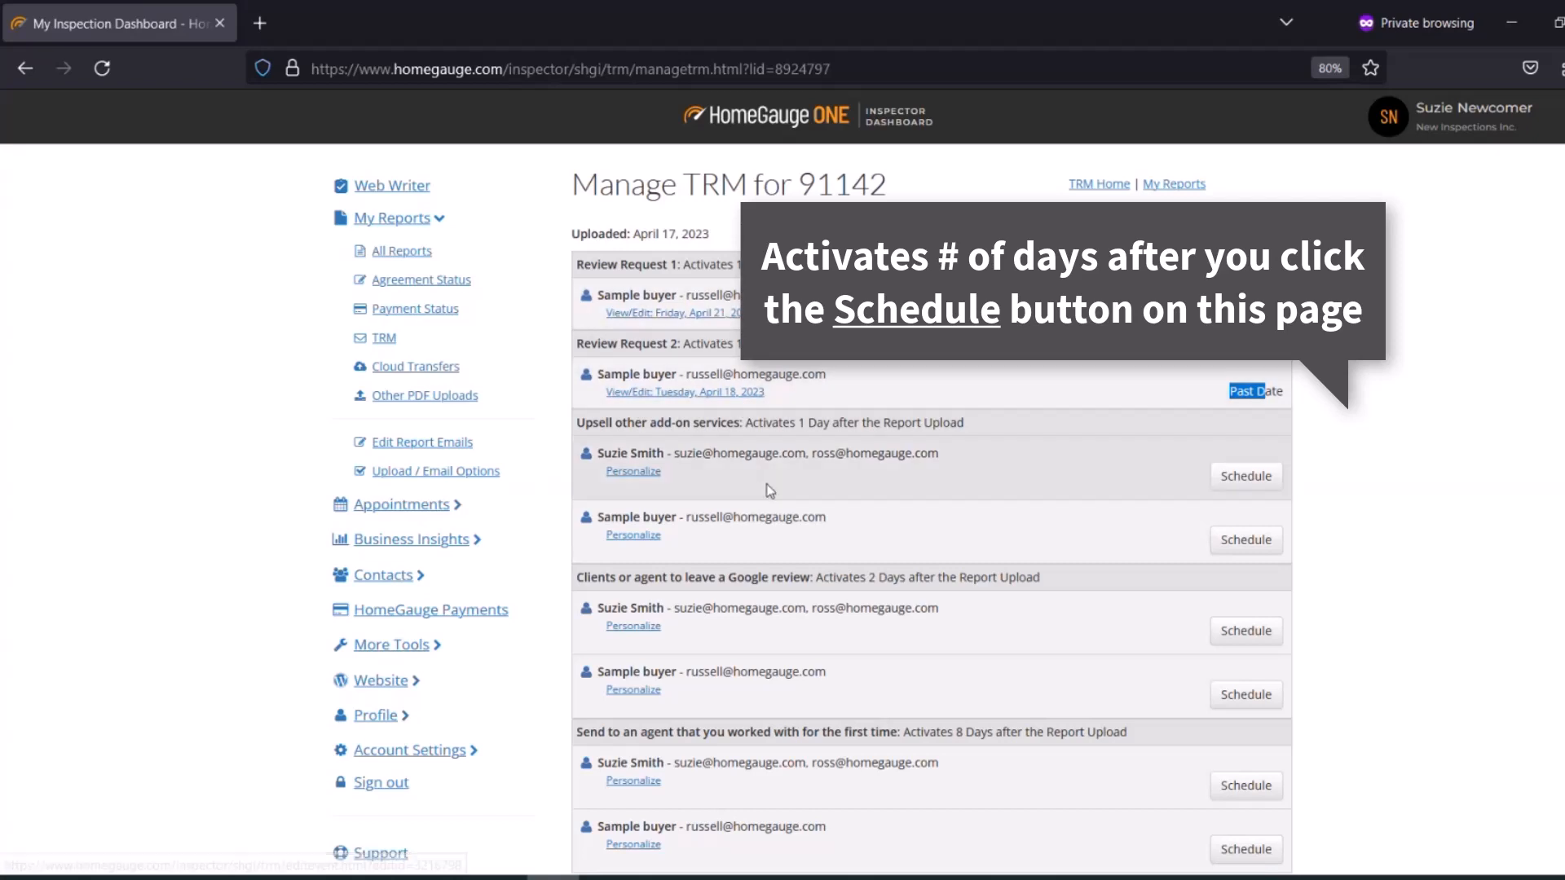
{"action": "scroll", "coordinate": [622, 551], "scroll_direction": "down", "scroll_amount": 2}
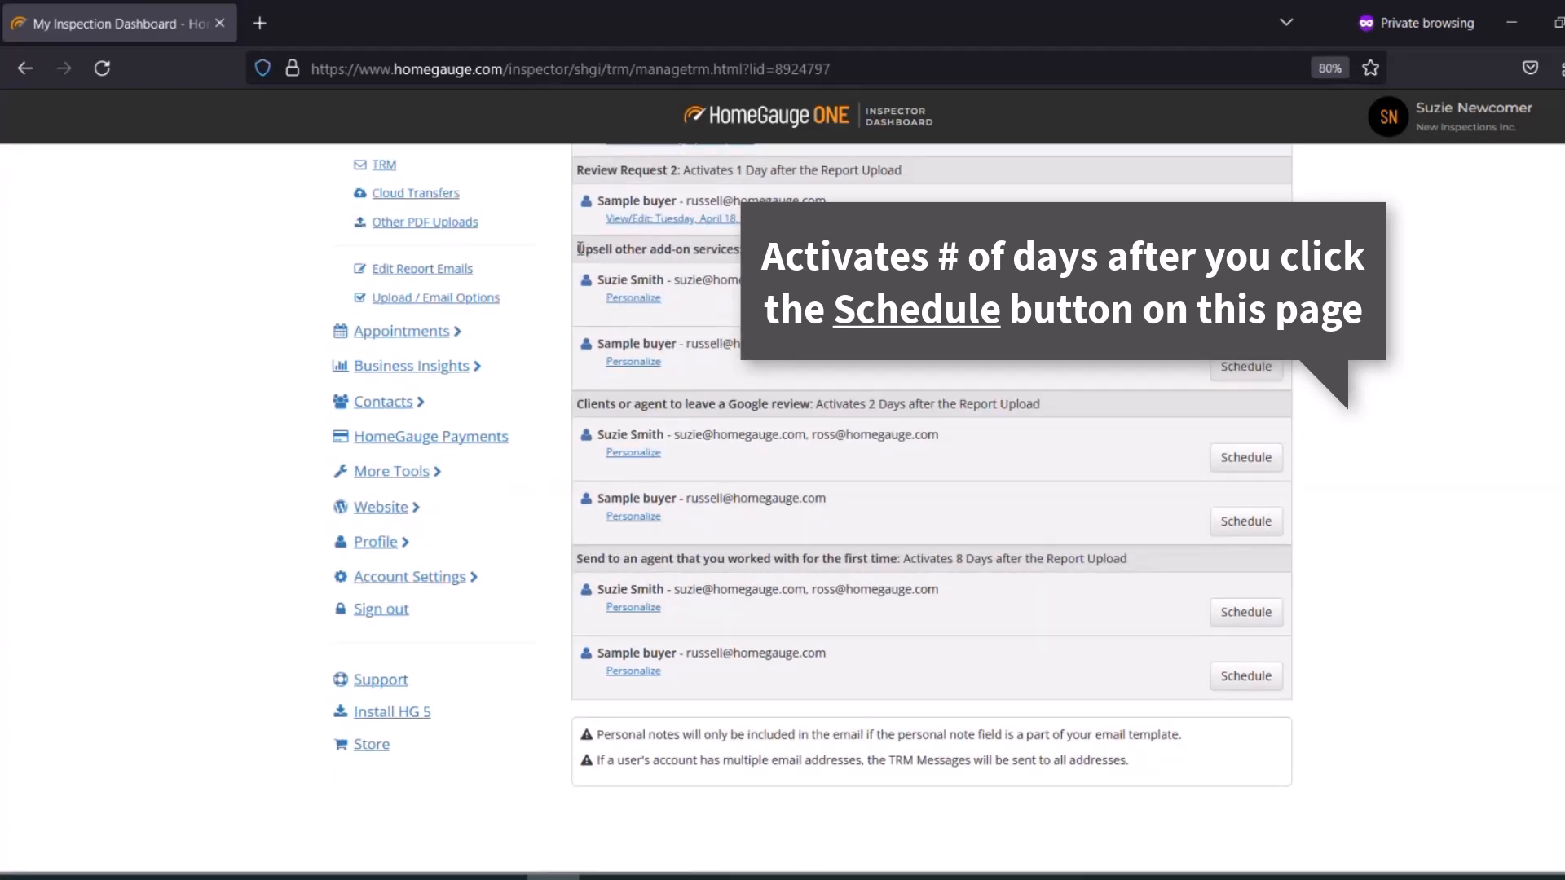
{"action": "left_click_drag", "start_coordinate": [582, 250], "coordinate": [740, 249]}
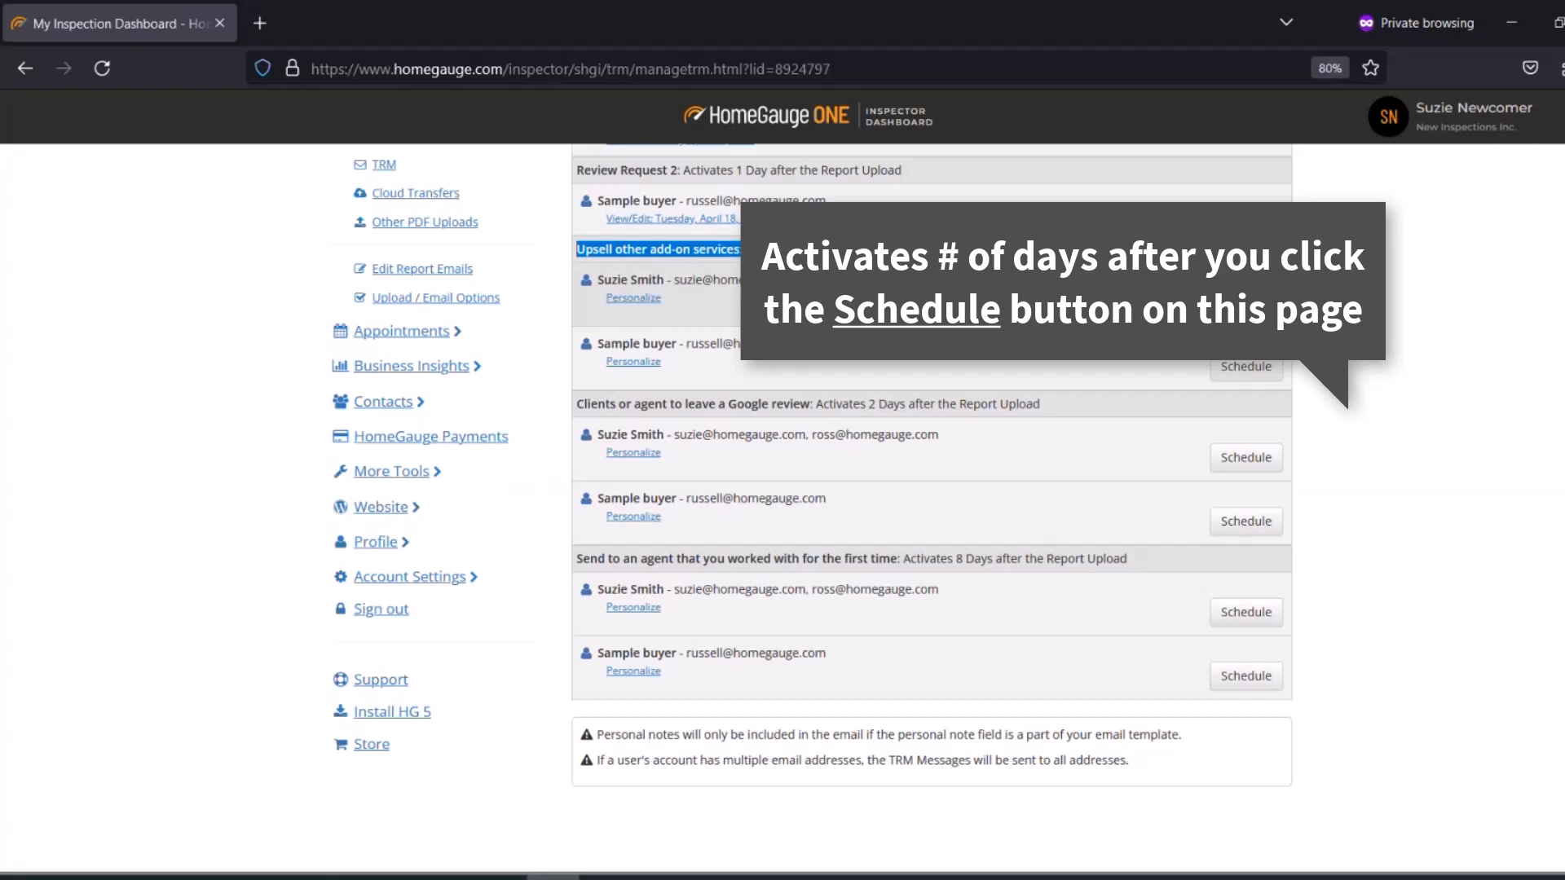
{"action": "left_click_drag", "start_coordinate": [680, 281], "coordinate": [937, 282]}
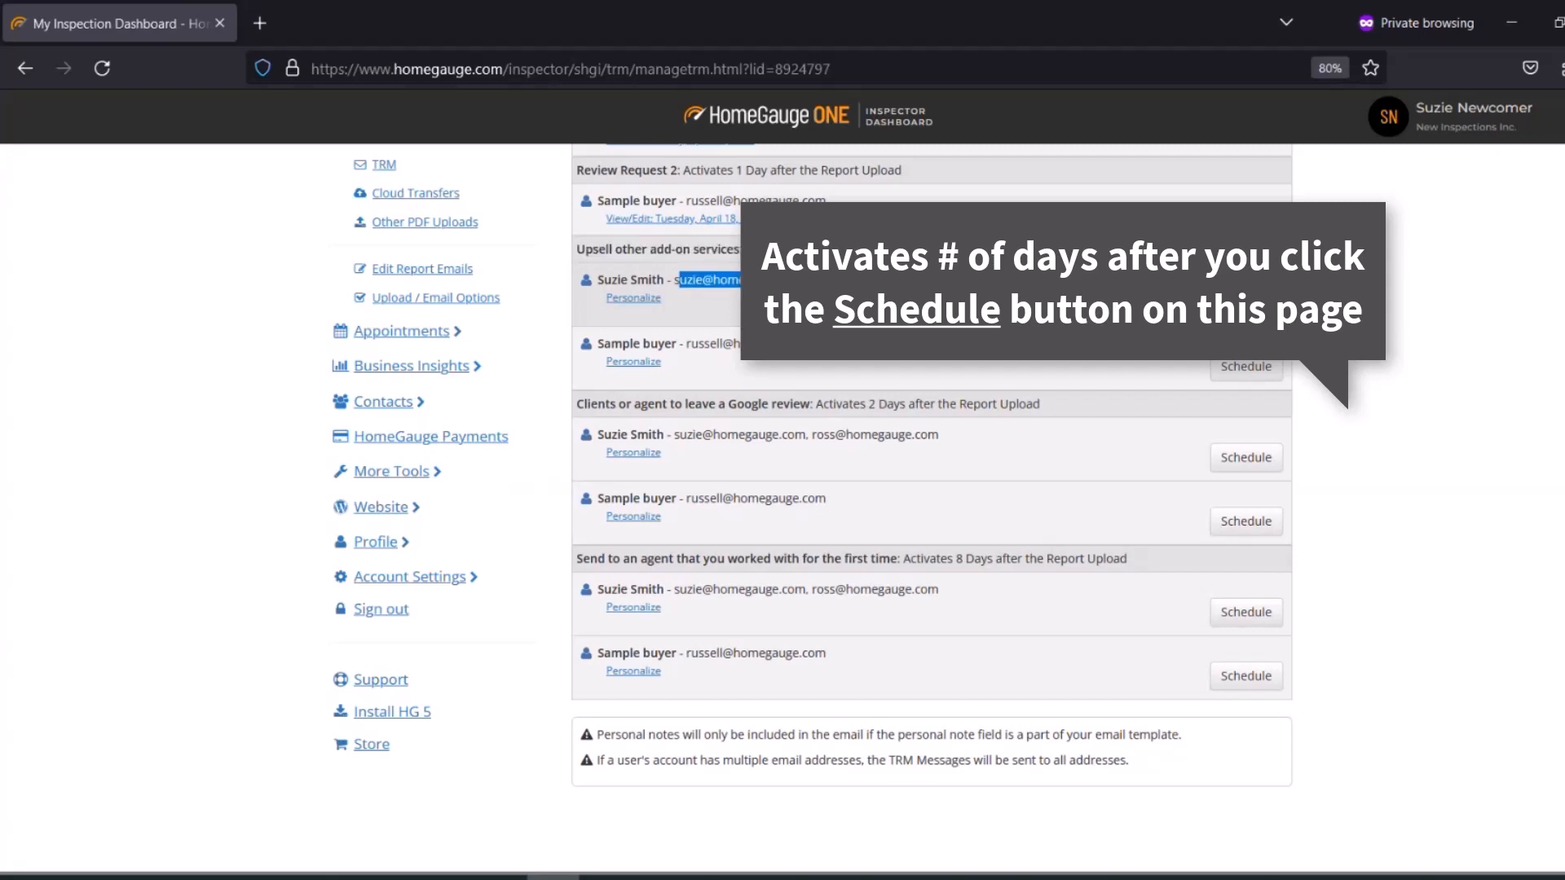
{"action": "left_click", "coordinate": [946, 292]}
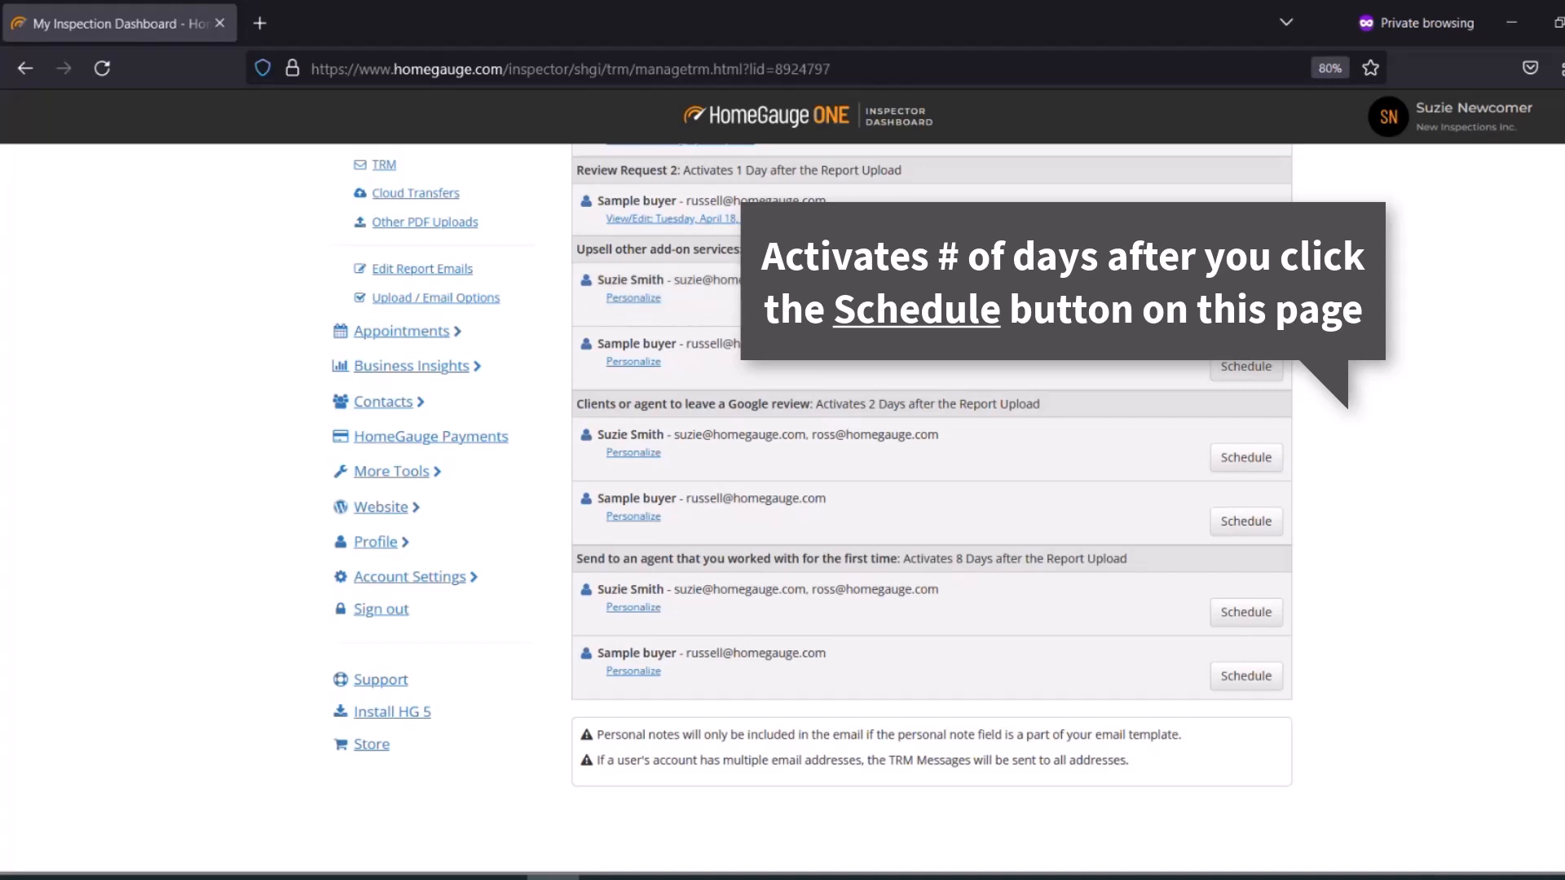
Schedule the upsell and Google review emails for the first recipient.
{"action": "left_click", "coordinate": [1246, 303]}
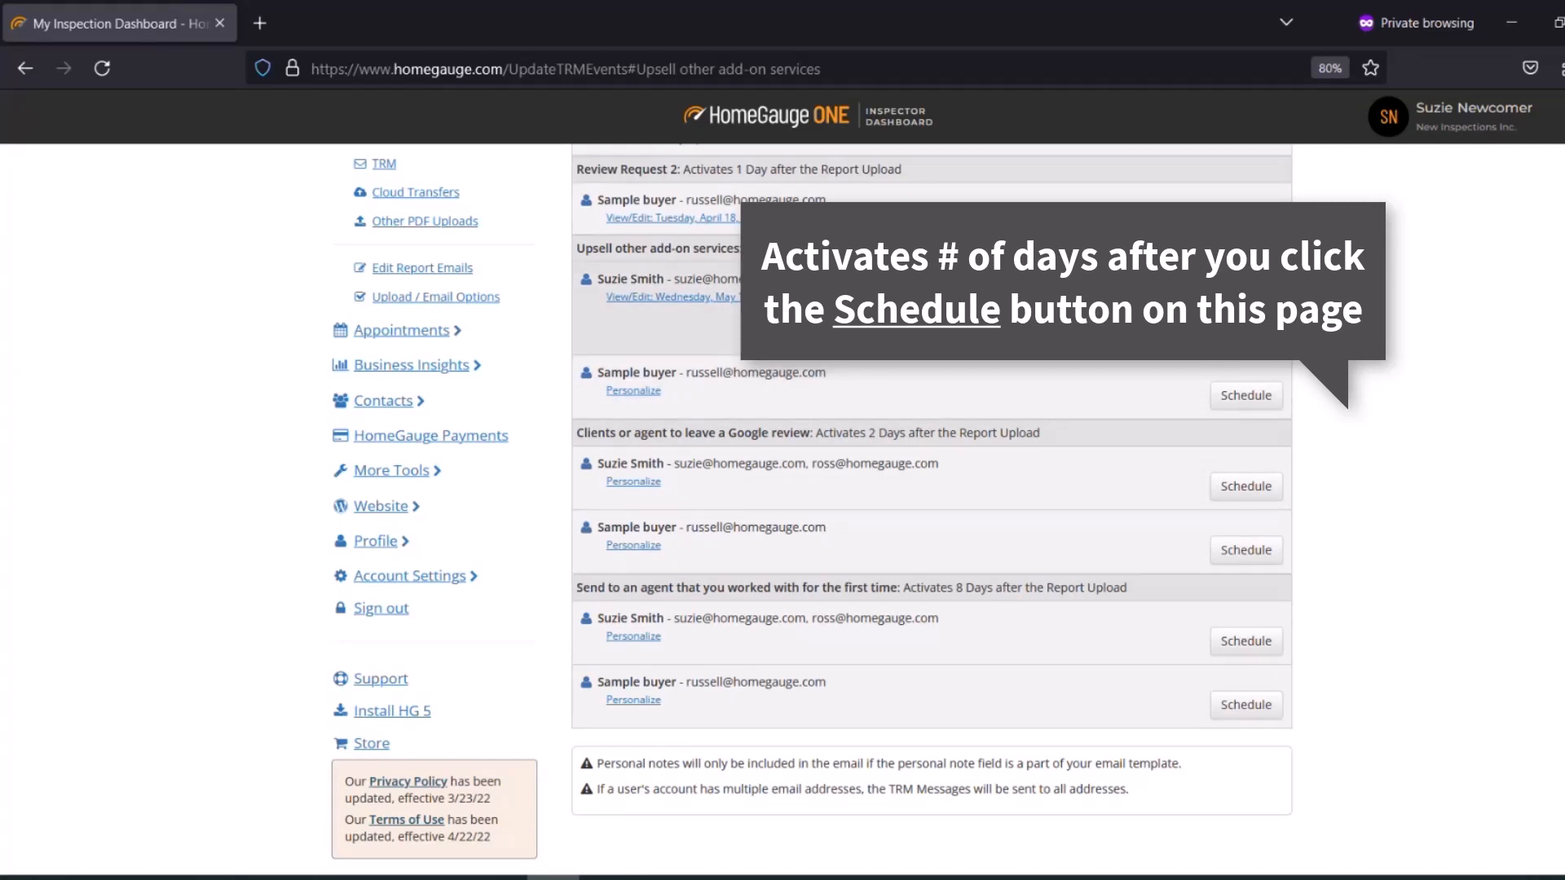
{"action": "left_click_drag", "start_coordinate": [819, 299], "coordinate": [610, 301]}
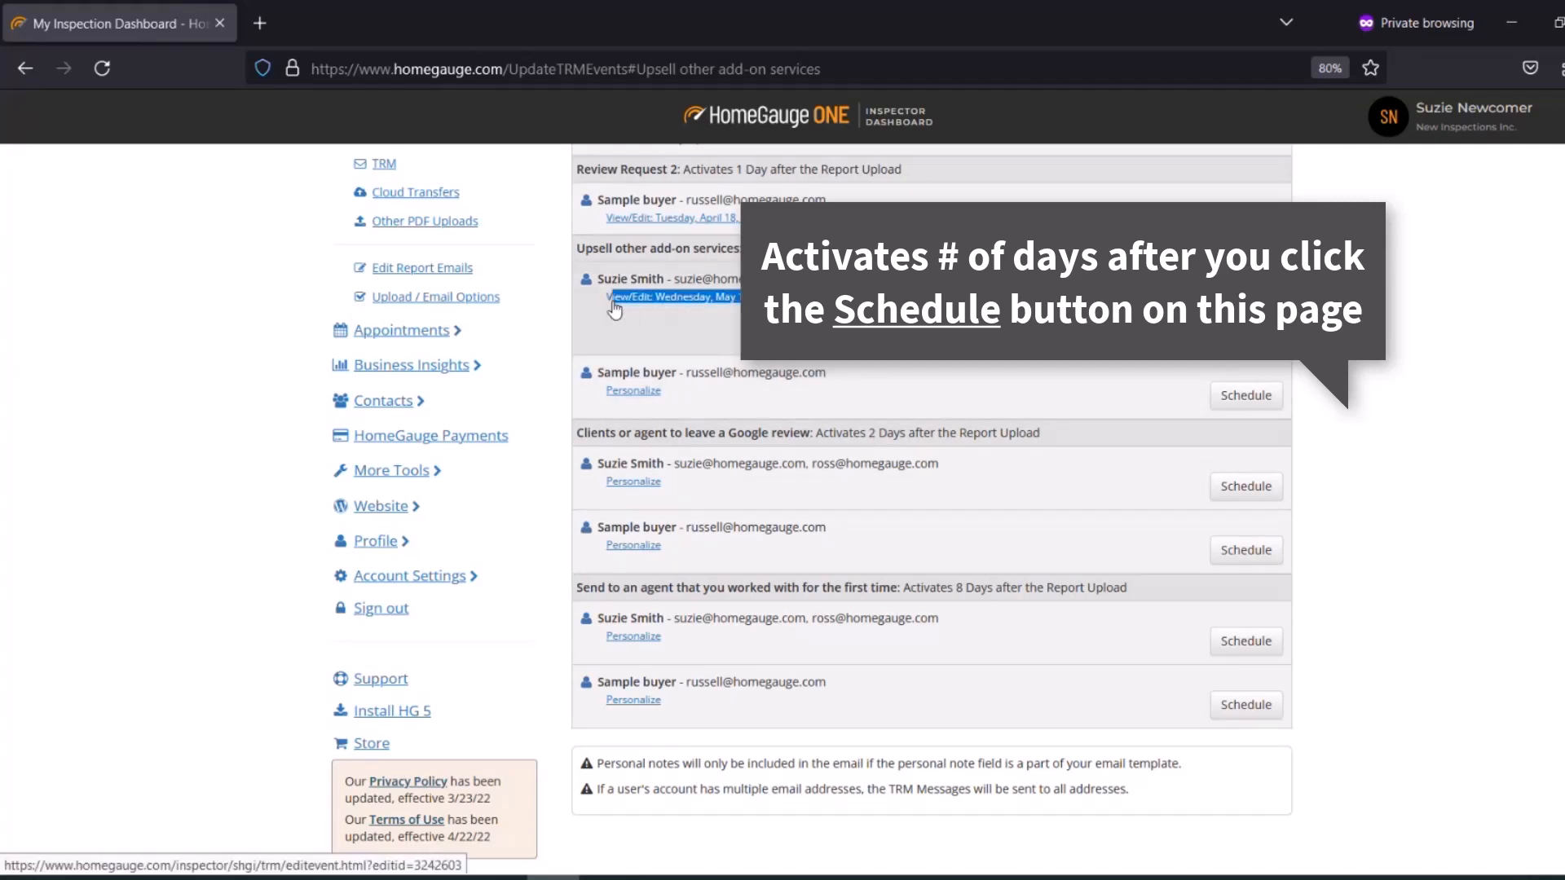
{"action": "left_click", "coordinate": [1355, 375]}
{"action": "scroll", "coordinate": [708, 468], "scroll_direction": "down", "scroll_amount": 2}
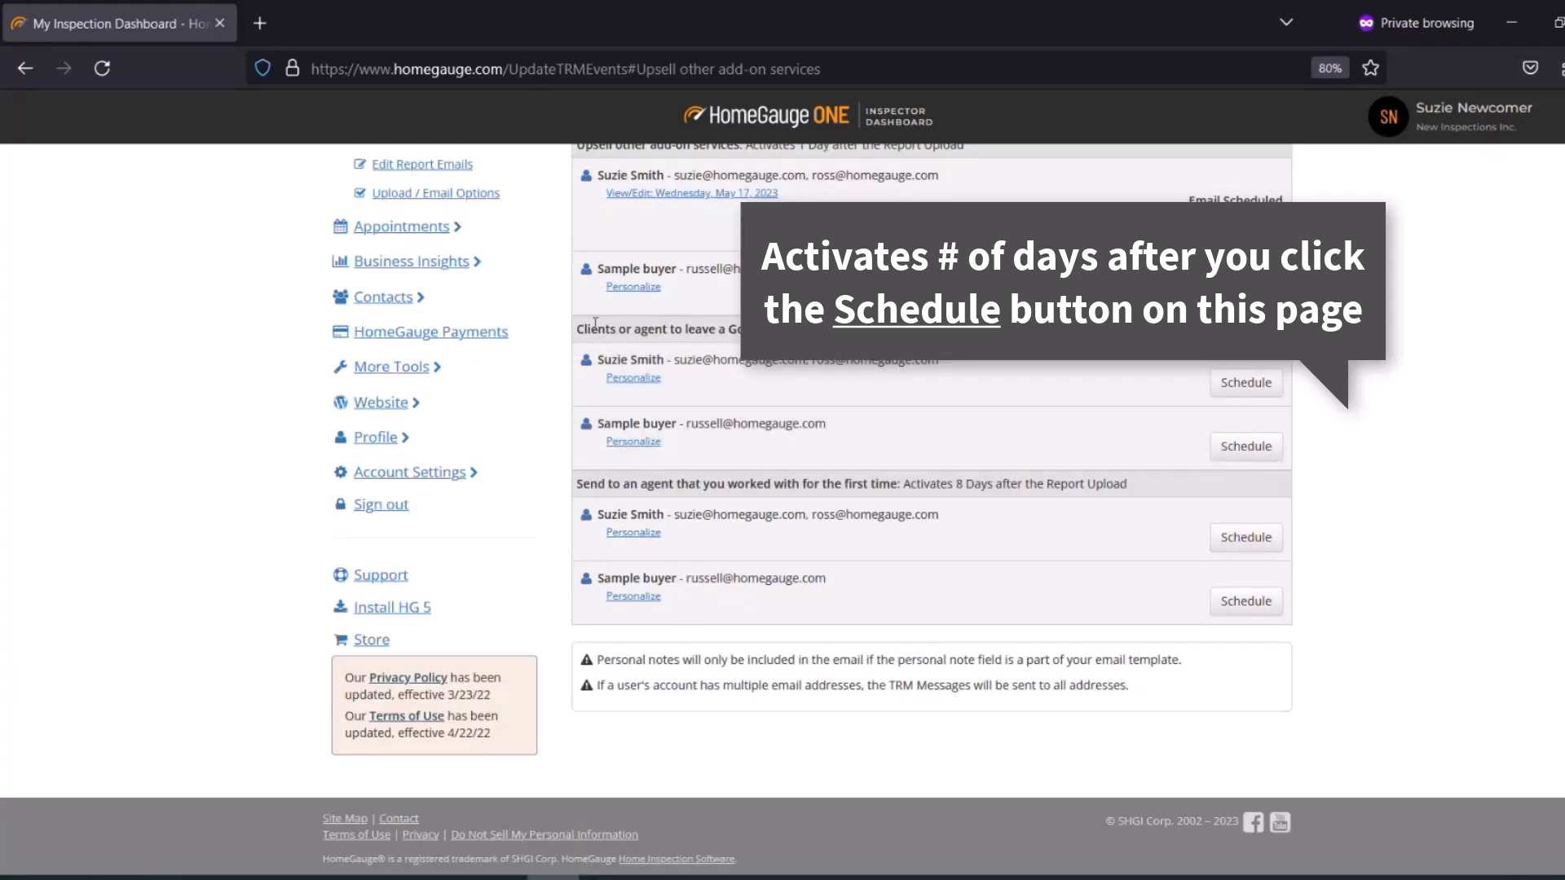
{"action": "left_click_drag", "start_coordinate": [575, 329], "coordinate": [774, 330]}
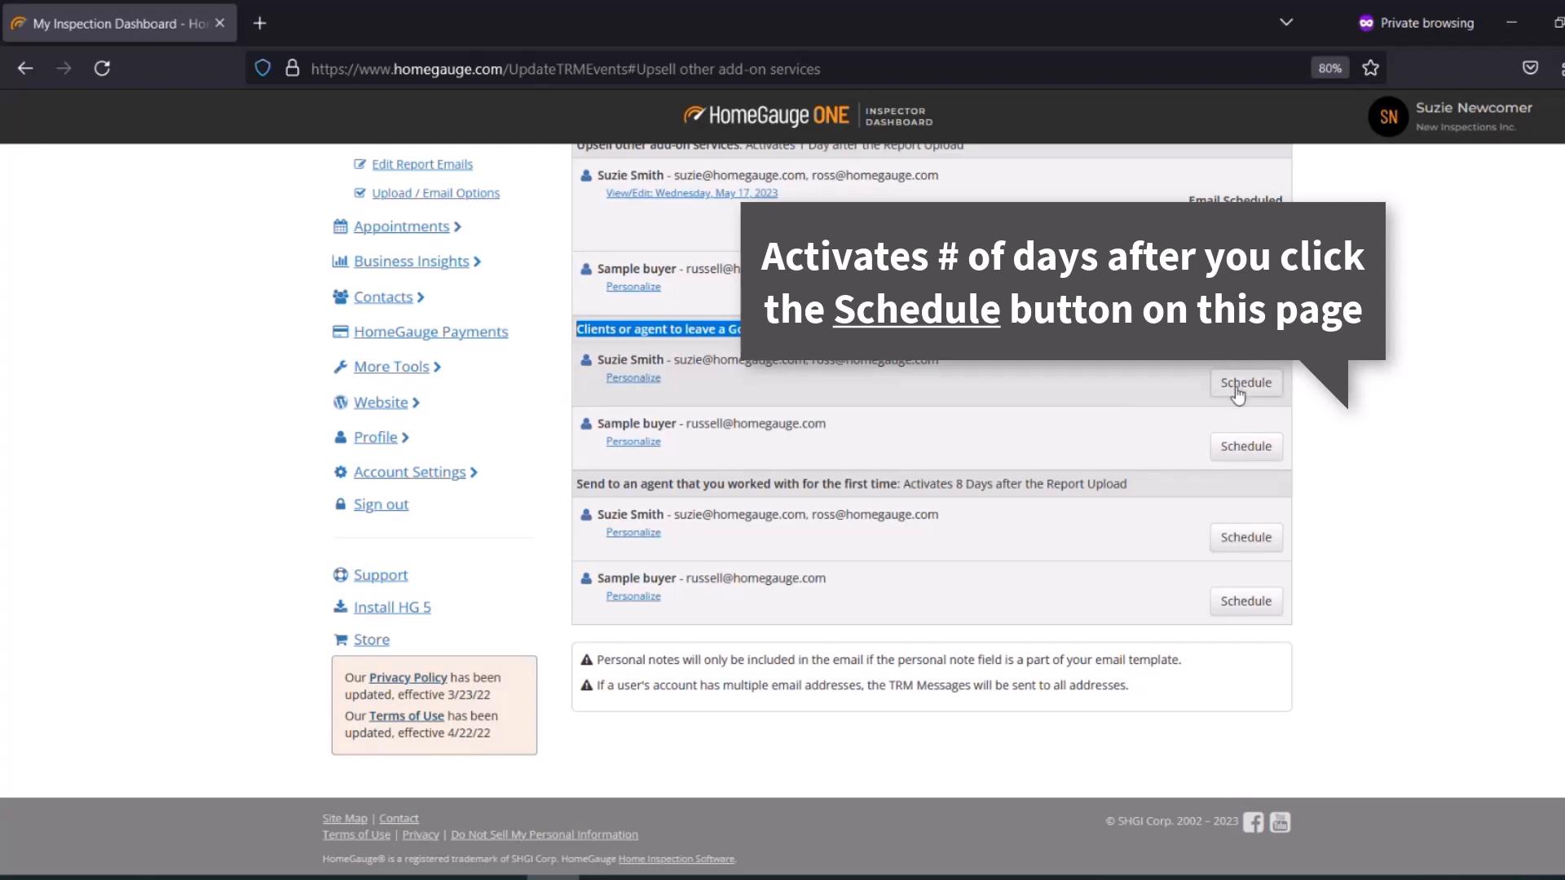
{"action": "left_click_drag", "start_coordinate": [942, 364], "coordinate": [570, 364]}
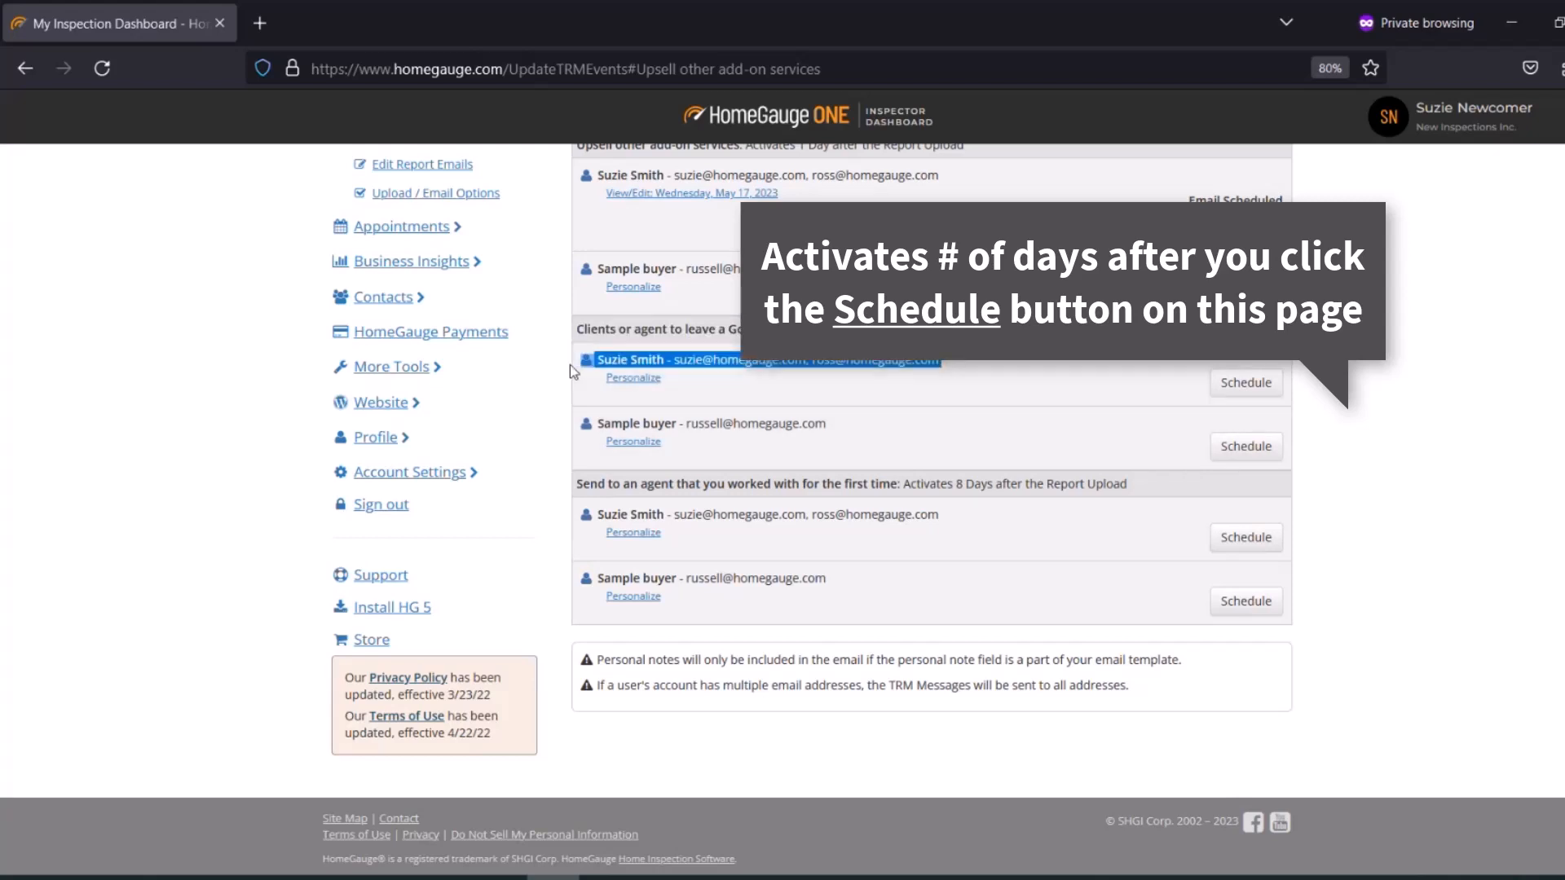
{"action": "left_click", "coordinate": [1246, 390]}
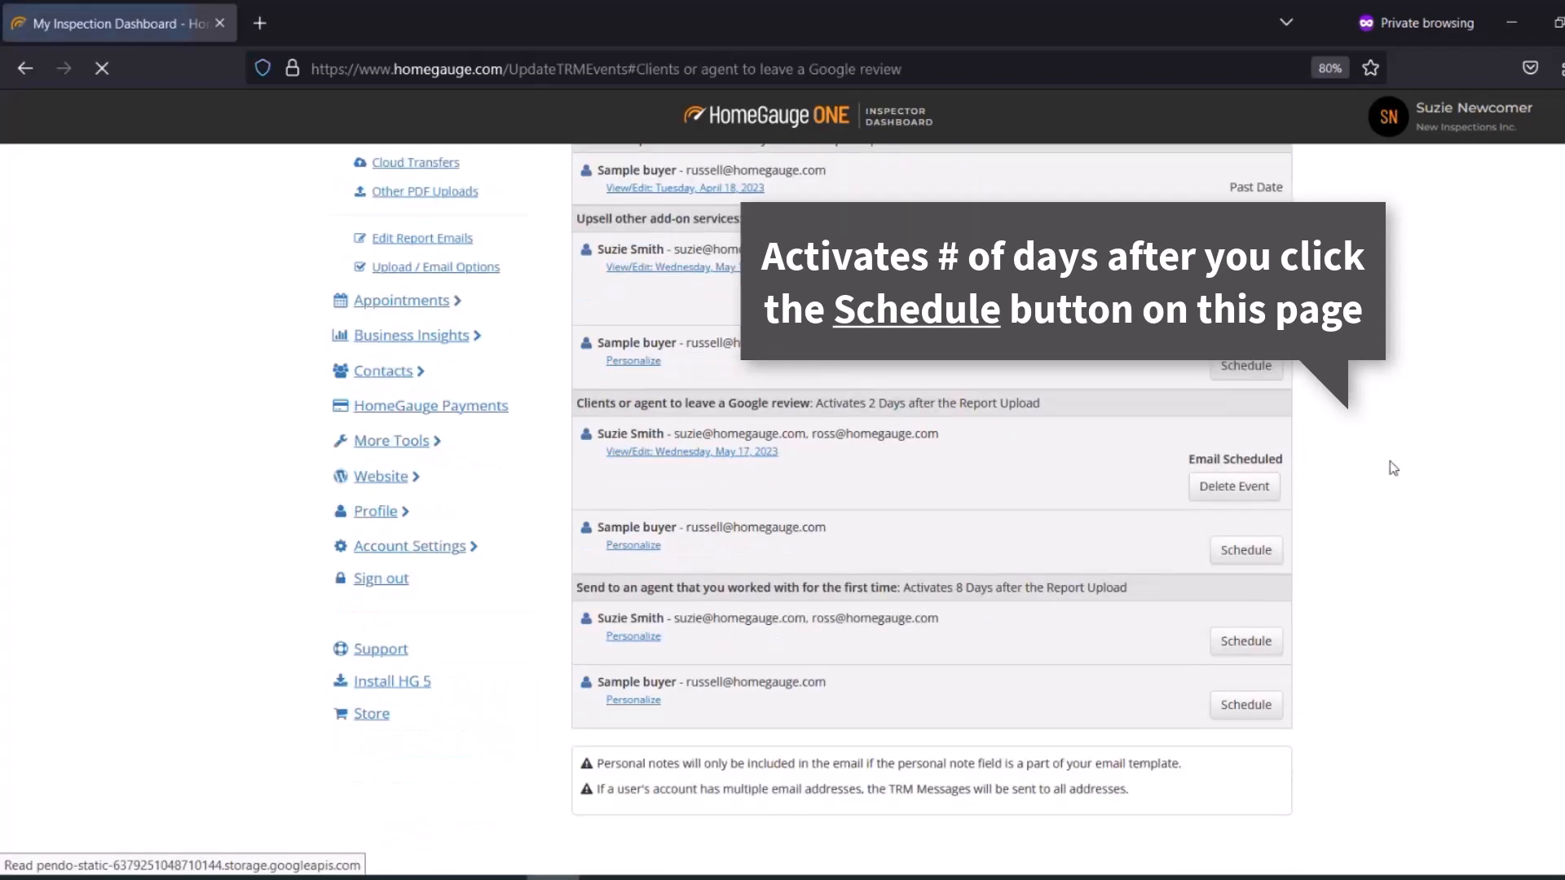
Schedule the first-time-agent email and check the 1-day and 8-day activation timings.
{"action": "scroll", "coordinate": [1288, 489], "scroll_direction": "down", "scroll_amount": 3}
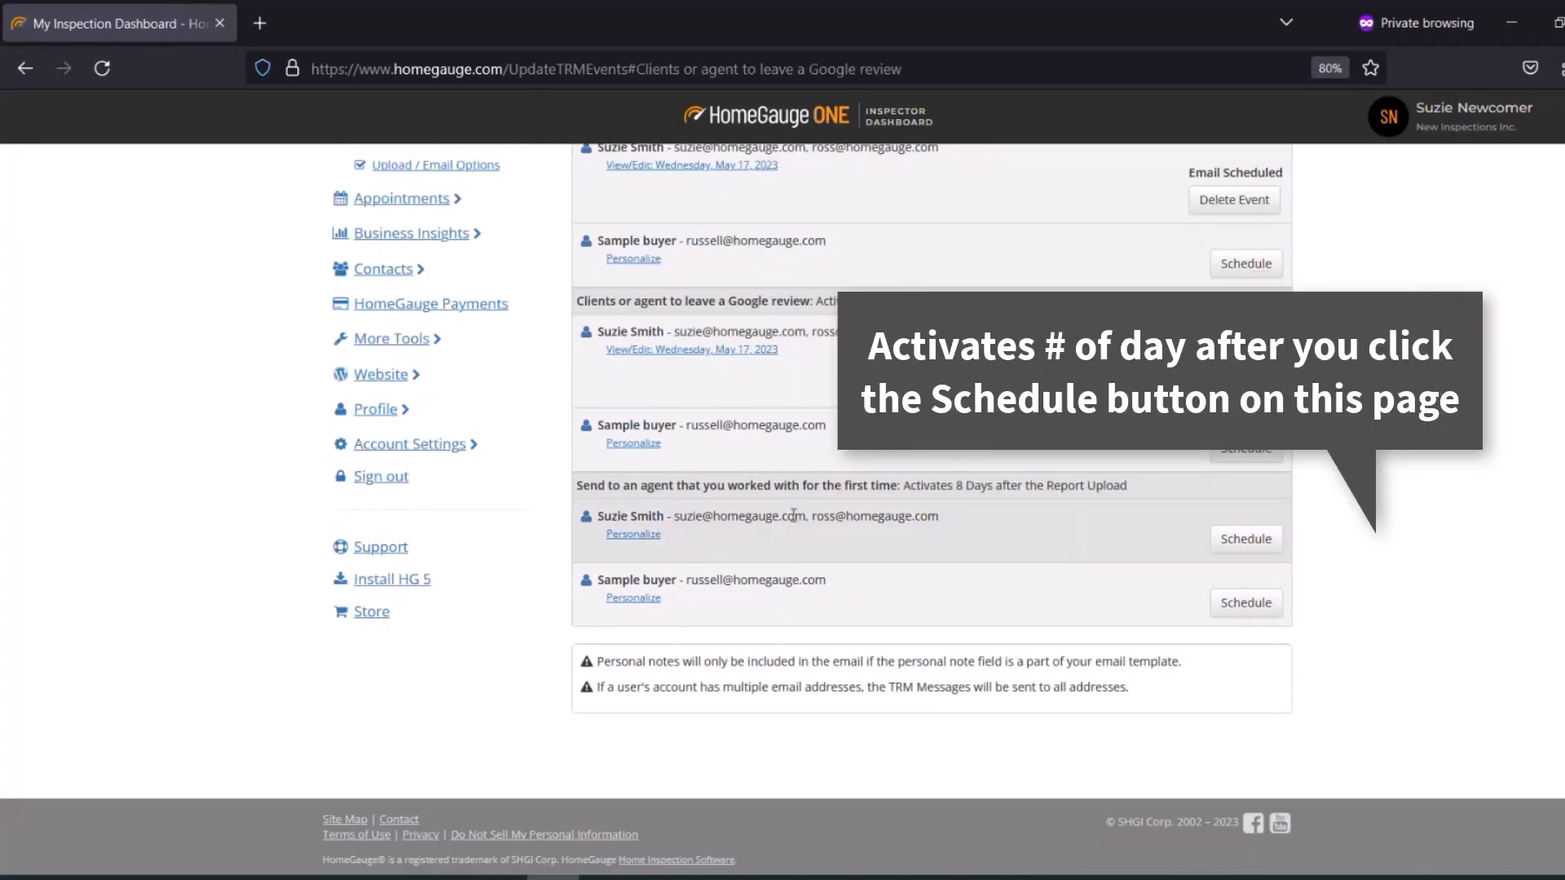
{"action": "left_click_drag", "start_coordinate": [576, 486], "coordinate": [1134, 493]}
{"action": "left_click_drag", "start_coordinate": [952, 487], "coordinate": [1051, 500]}
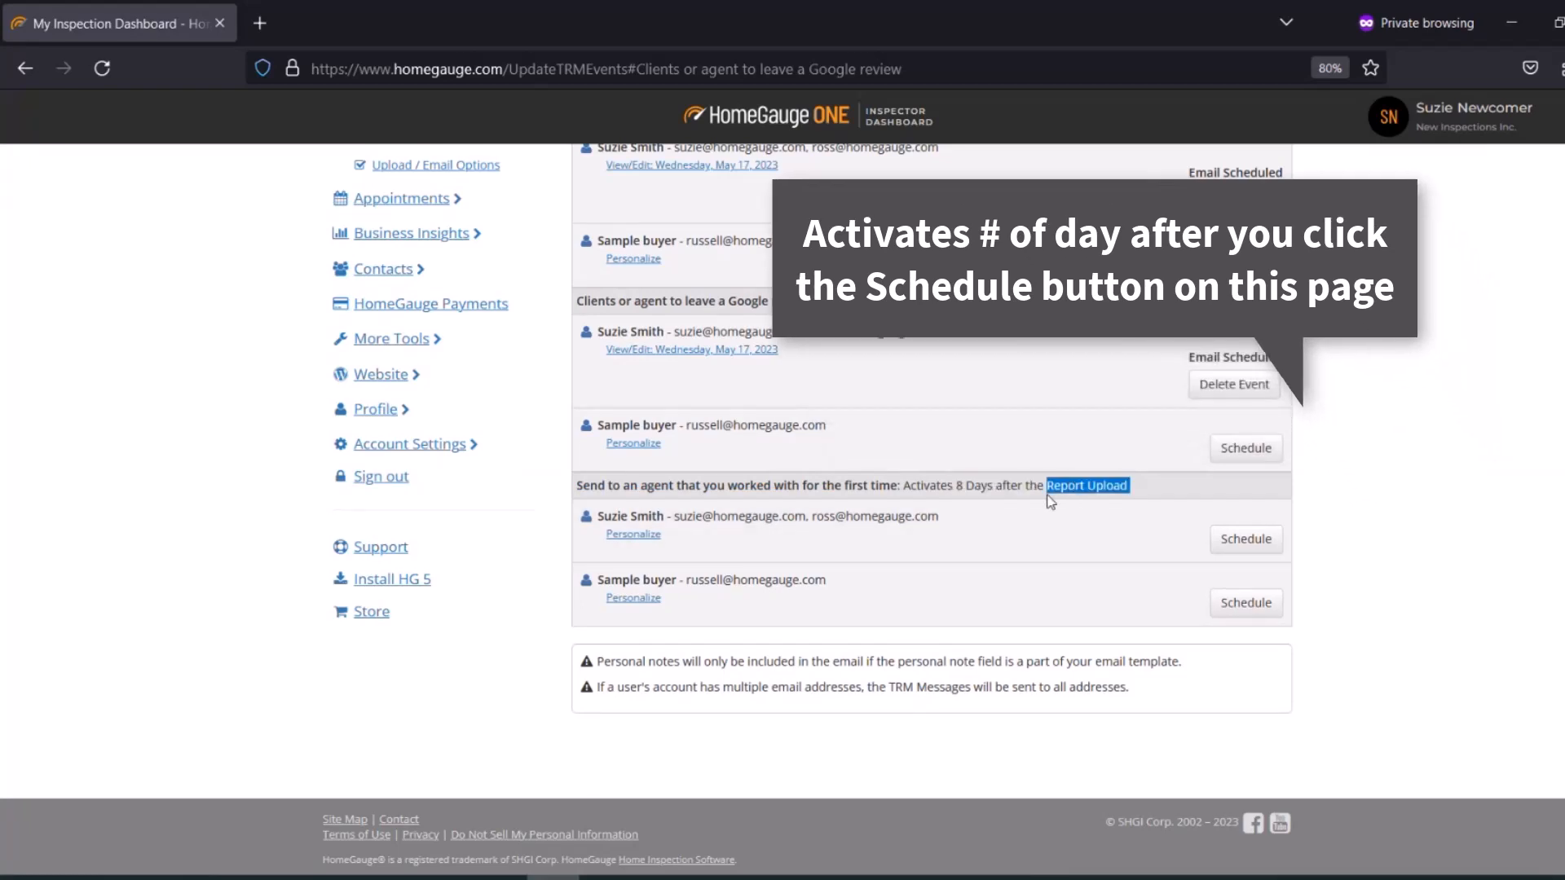
{"action": "left_click", "coordinate": [943, 536]}
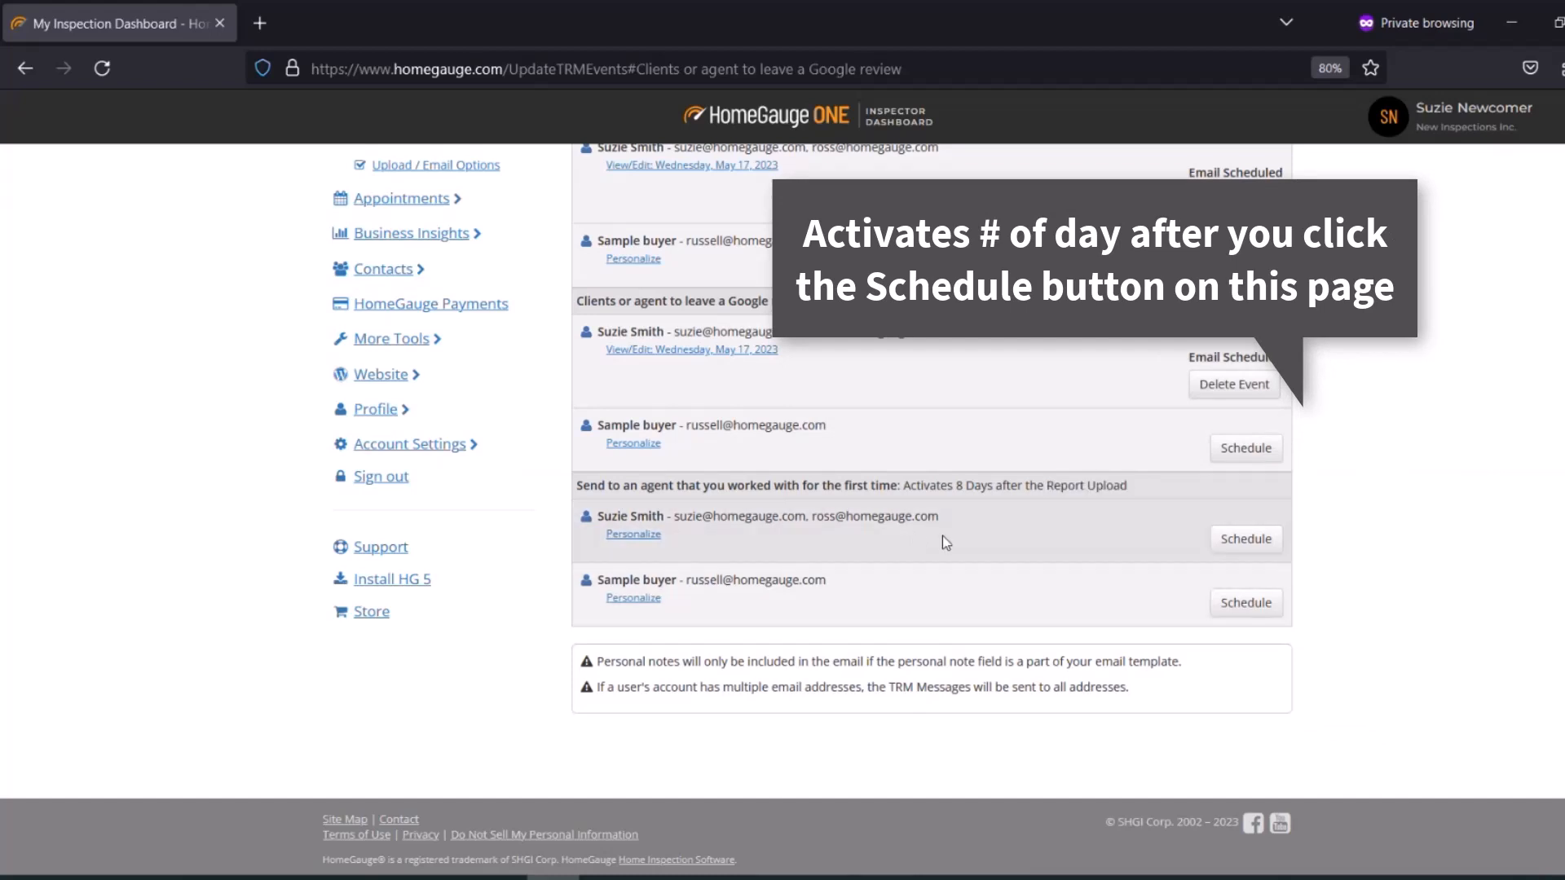
{"action": "left_click", "coordinate": [1246, 540]}
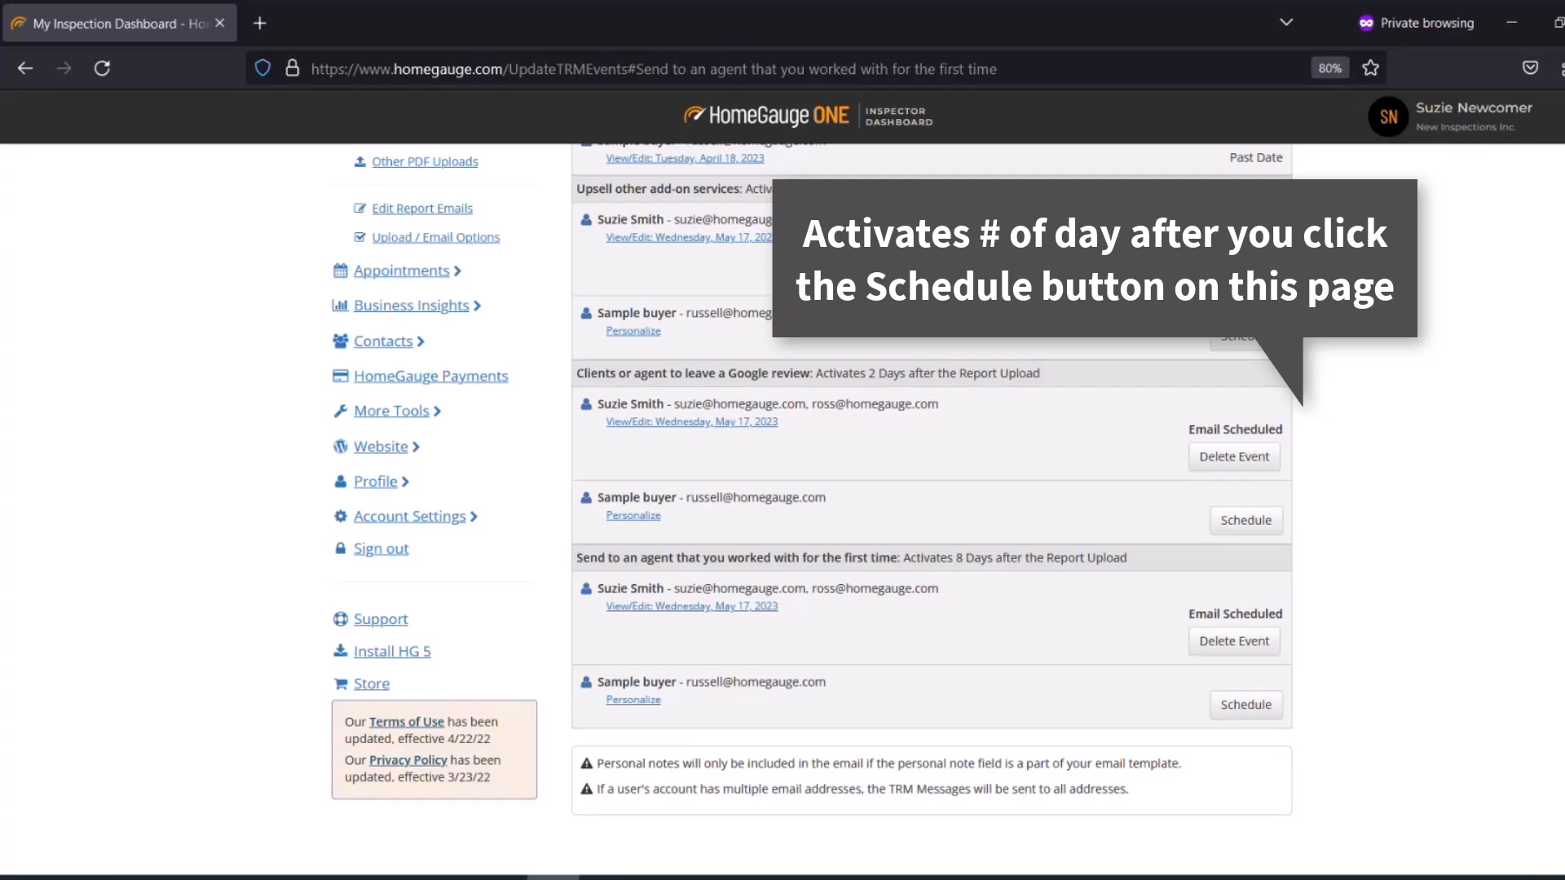
{"action": "scroll", "coordinate": [1423, 353], "scroll_direction": "up", "scroll_amount": 3}
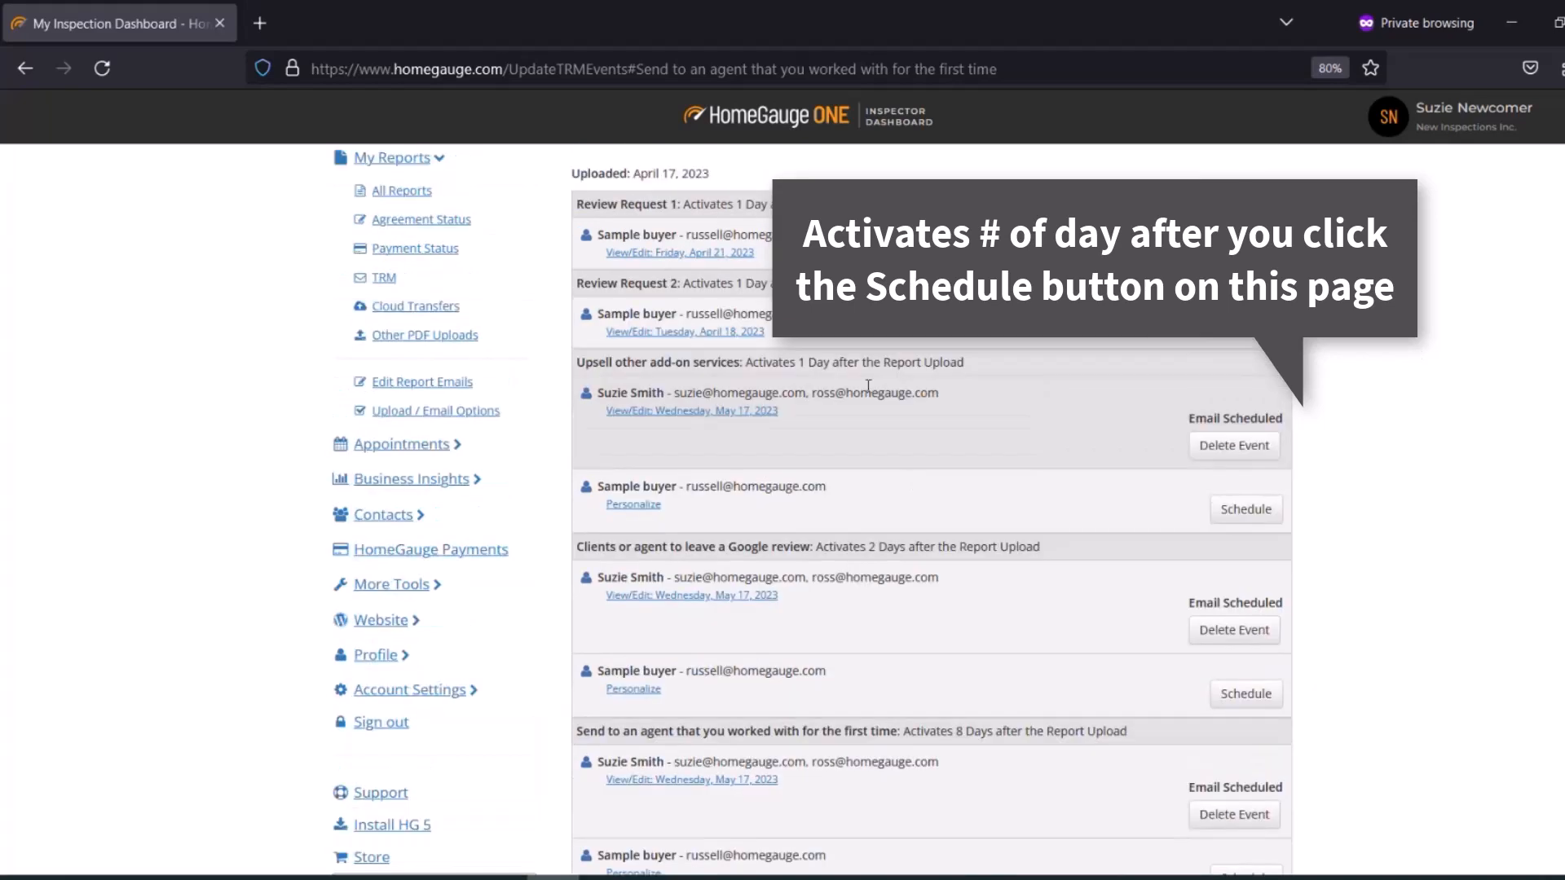
{"action": "left_click_drag", "start_coordinate": [798, 362], "coordinate": [962, 362]}
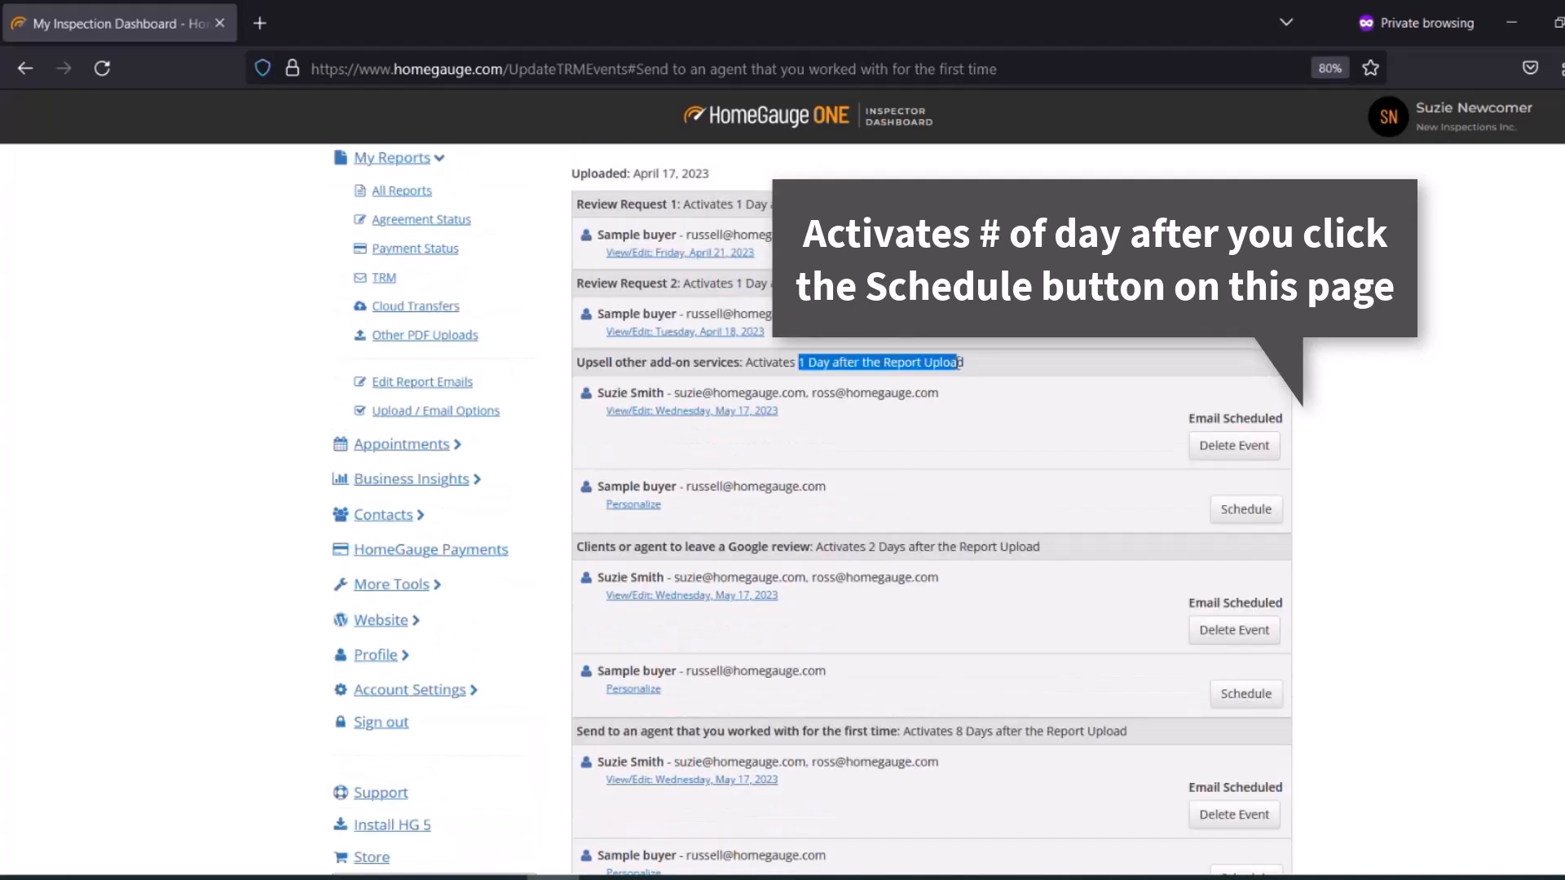
{"action": "scroll", "coordinate": [962, 364], "scroll_direction": "down", "scroll_amount": 3}
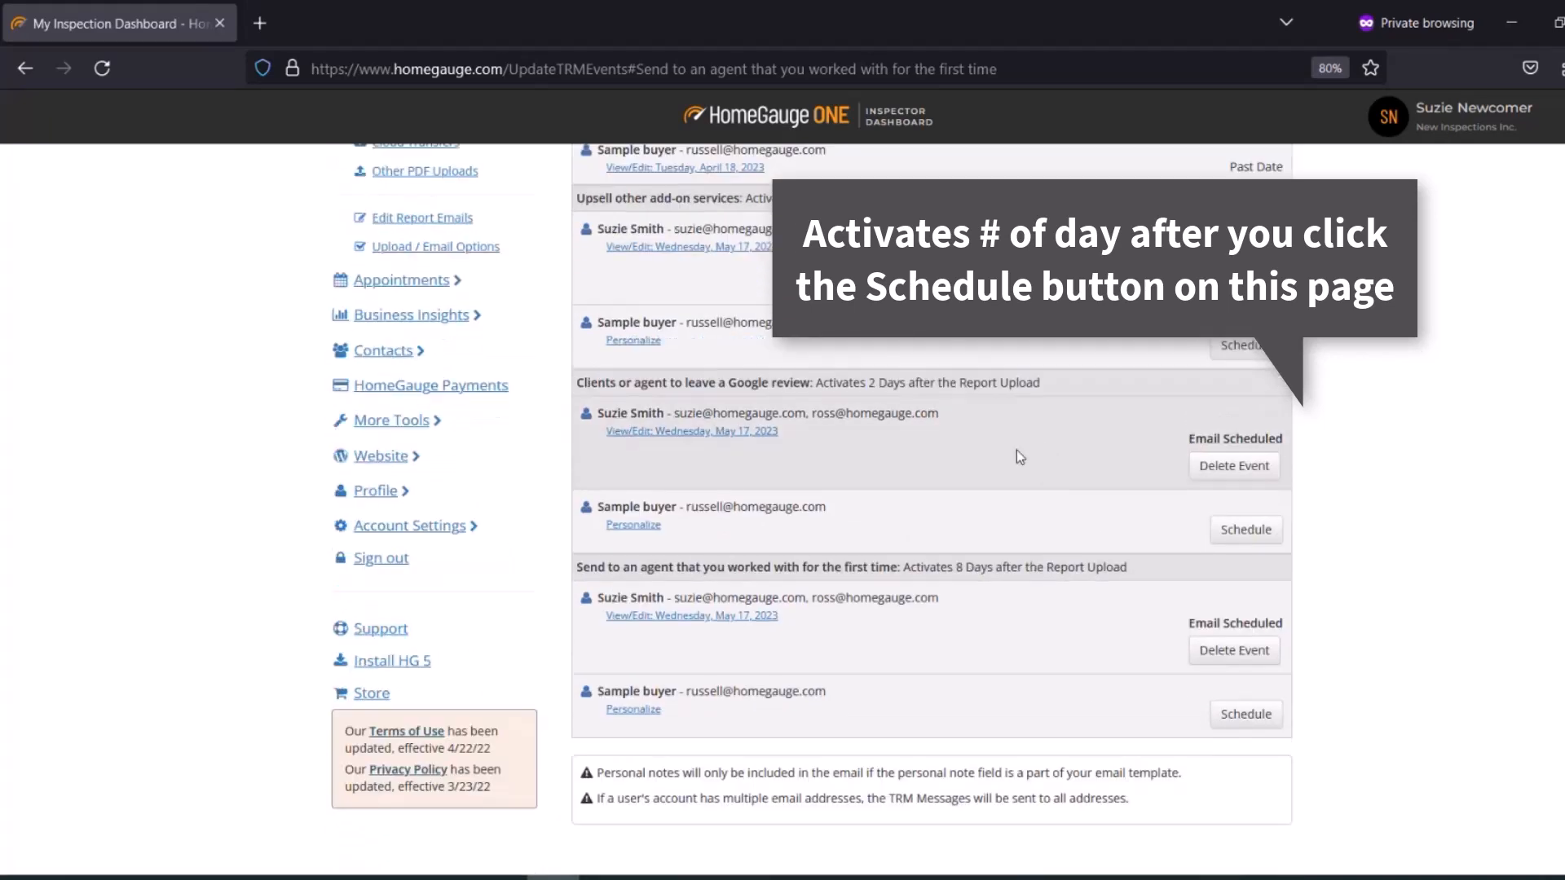
{"action": "left_click_drag", "start_coordinate": [837, 372], "coordinate": [1037, 393]}
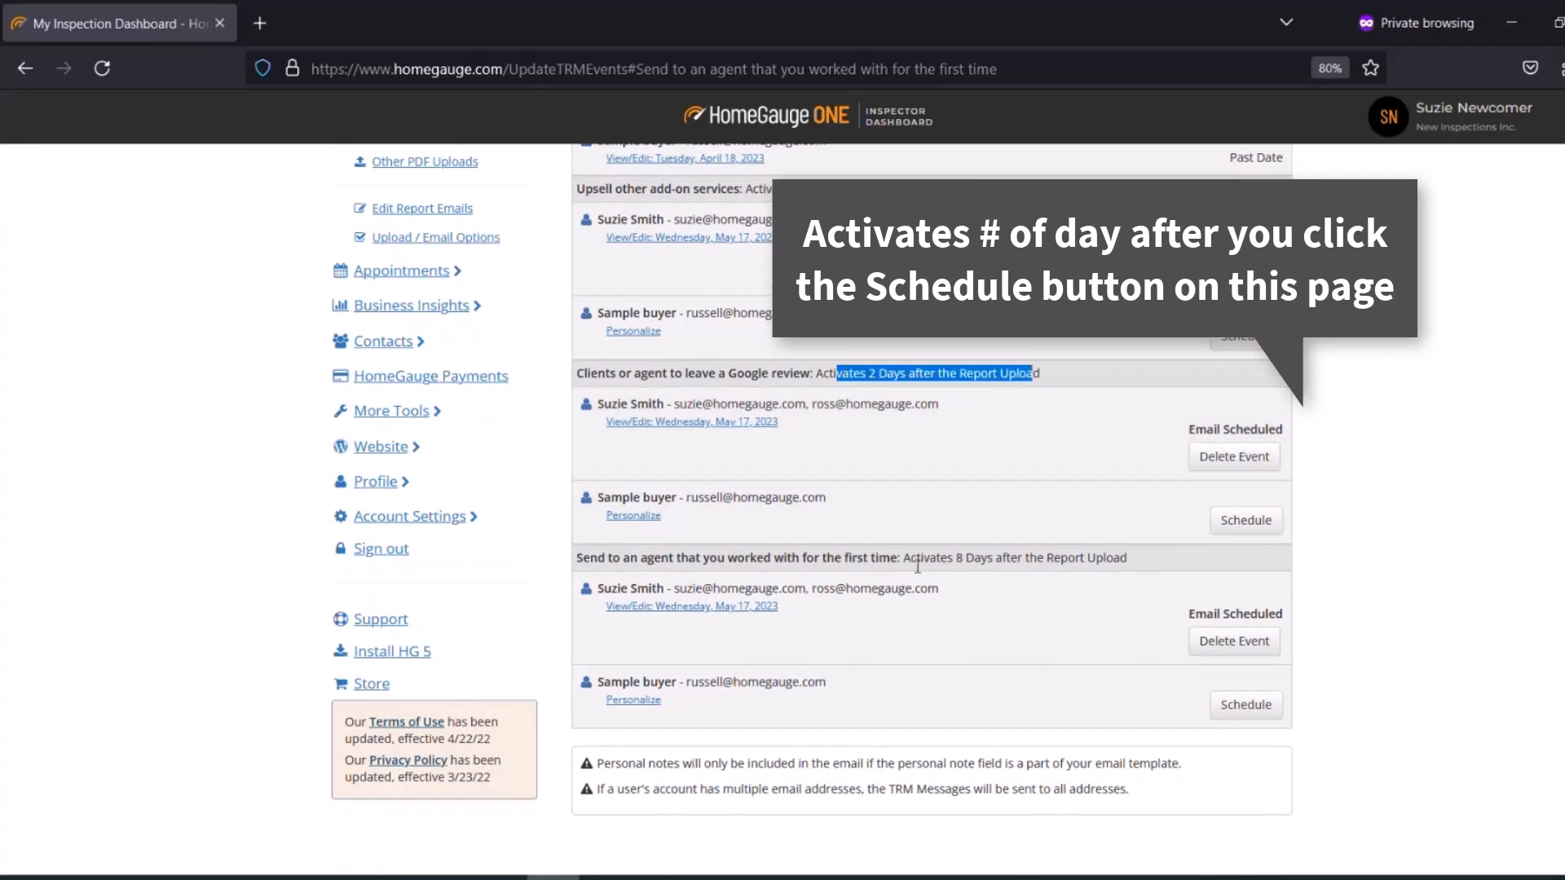
{"action": "left_click_drag", "start_coordinate": [922, 560], "coordinate": [1133, 561]}
{"action": "left_click", "coordinate": [1514, 540]}
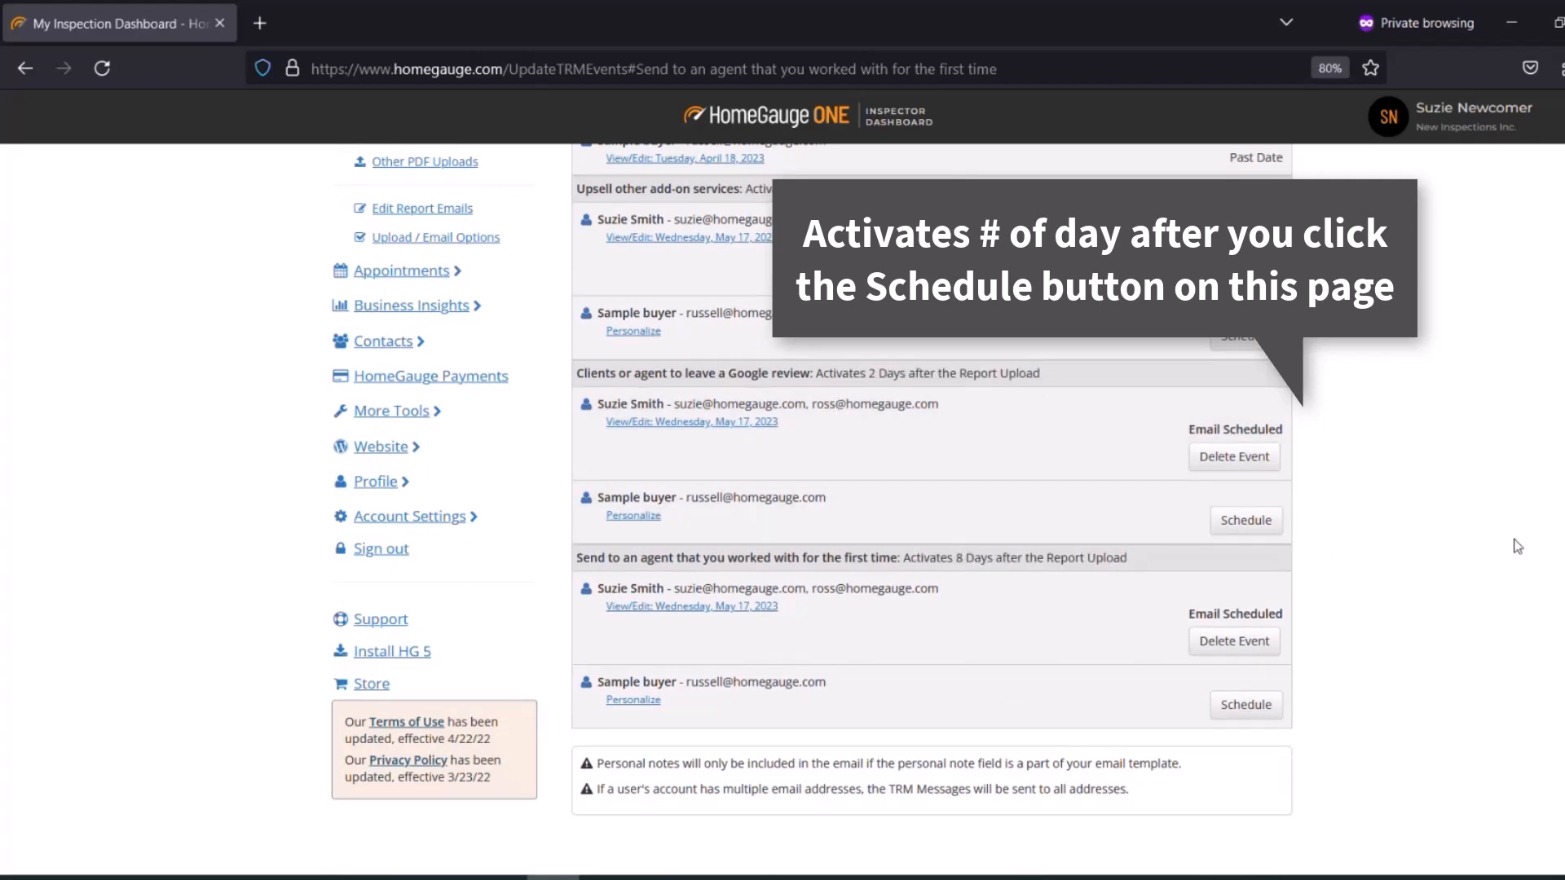
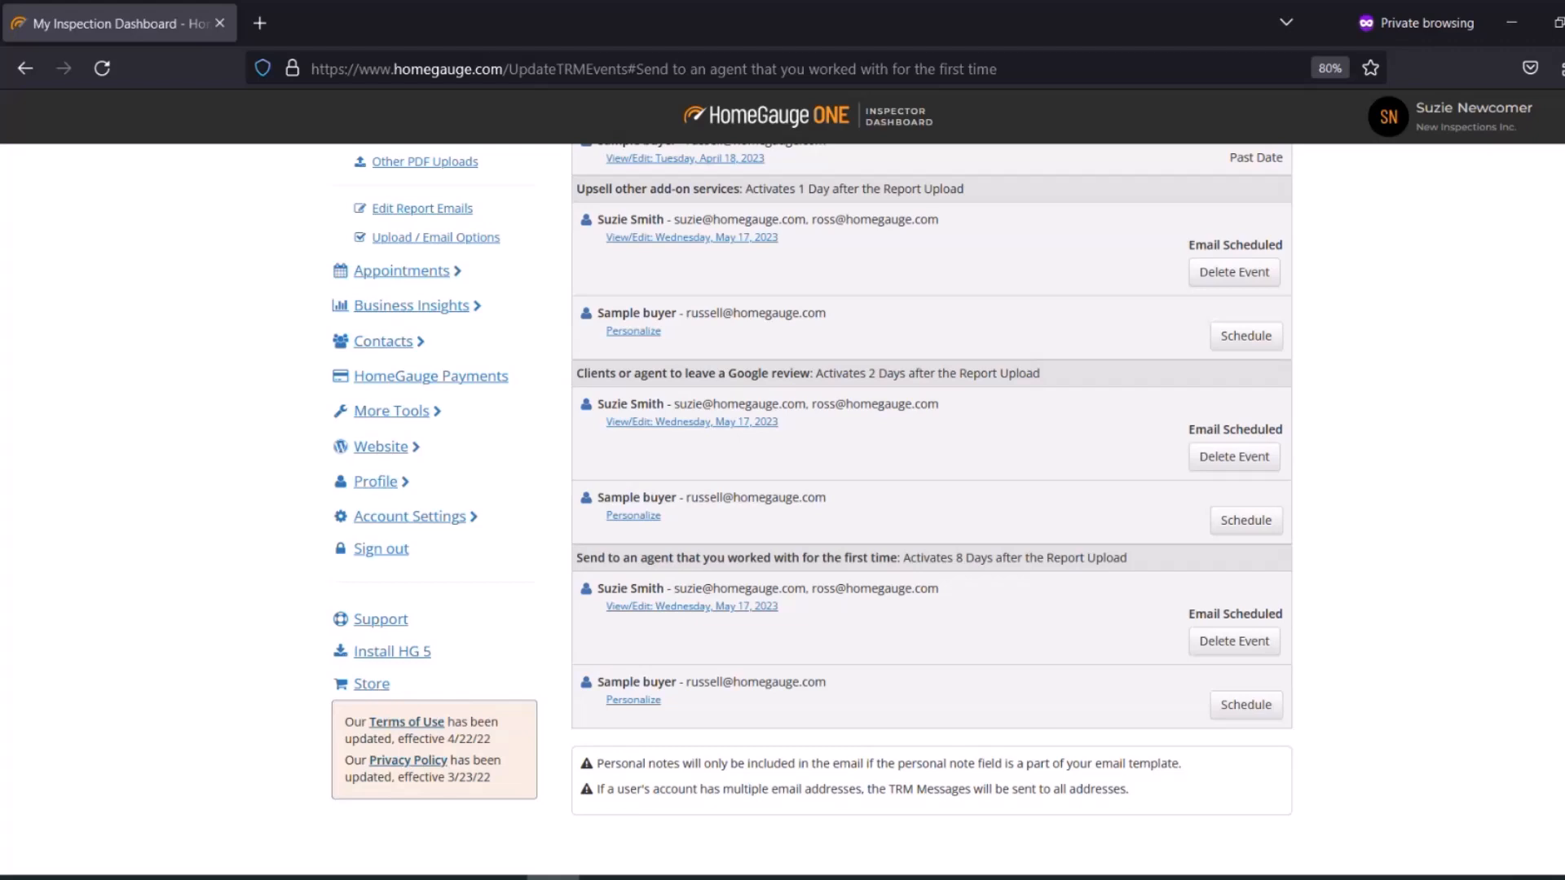
{"action": "scroll", "coordinate": [1240, 414], "scroll_direction": "up", "scroll_amount": 1}
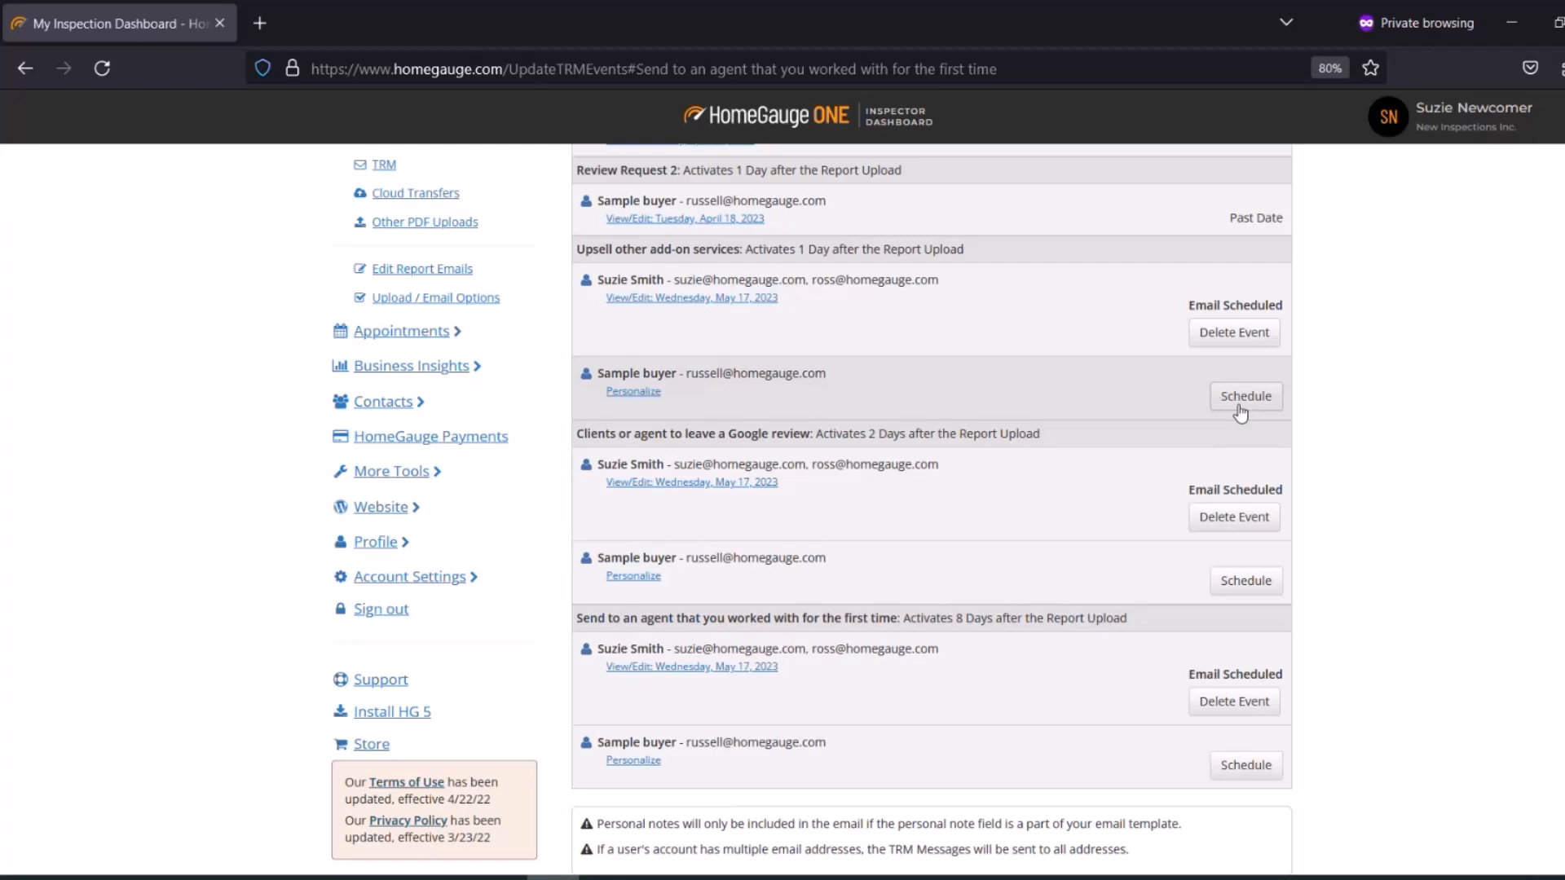
{"action": "scroll", "coordinate": [1240, 414], "scroll_direction": "up", "scroll_amount": 2}
{"action": "left_click_drag", "start_coordinate": [577, 336], "coordinate": [1023, 341]}
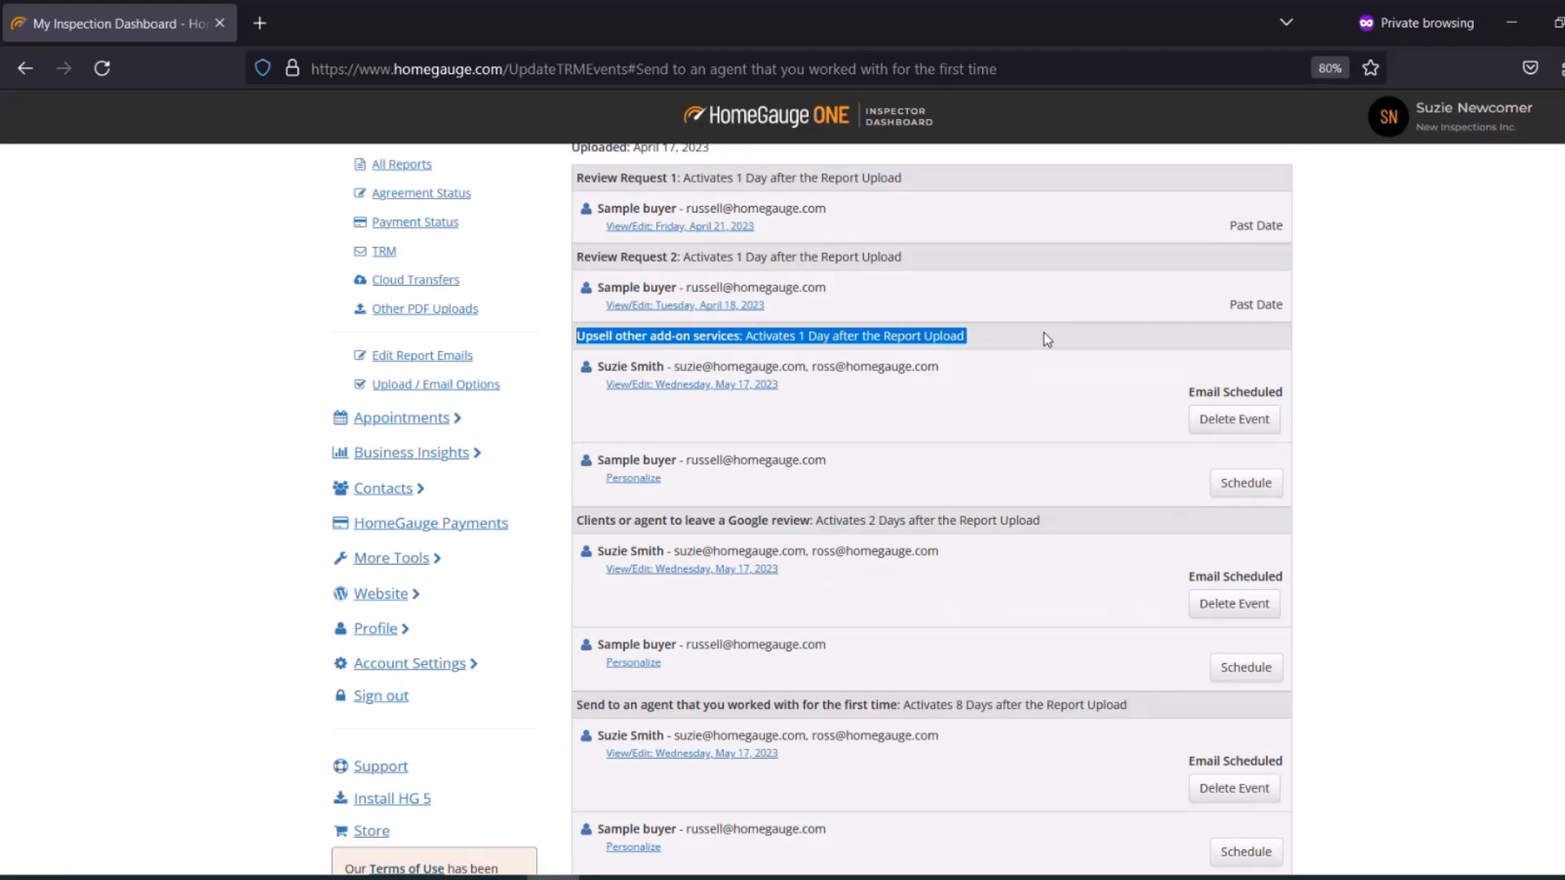
{"action": "scroll", "coordinate": [412, 256], "scroll_direction": "up", "scroll_amount": 2}
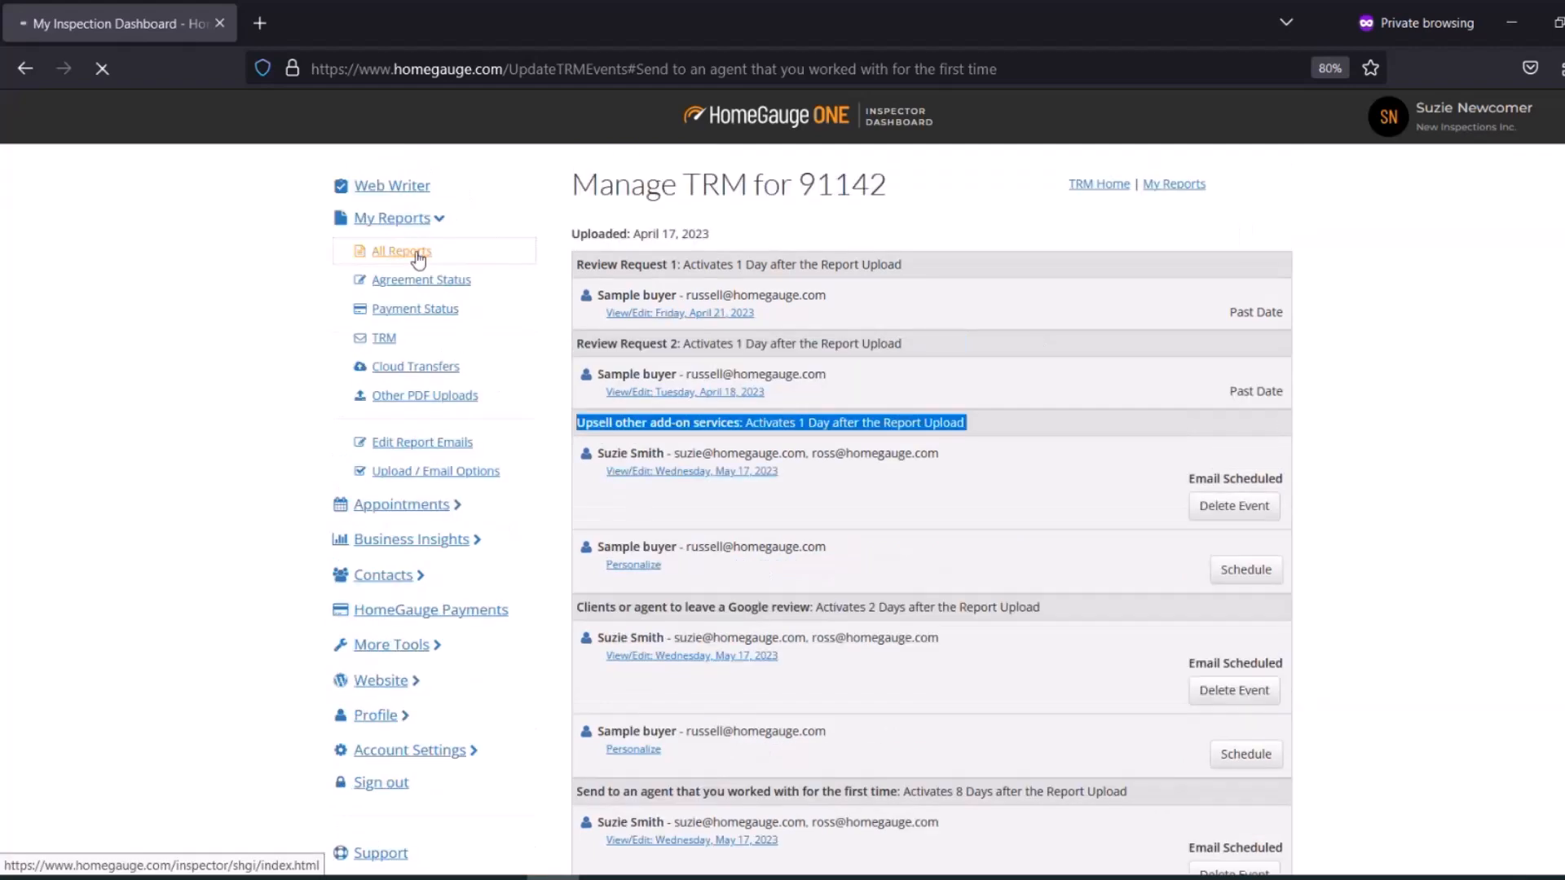
{"action": "left_click", "coordinate": [408, 253]}
{"action": "scroll", "coordinate": [1148, 613], "scroll_direction": "down", "scroll_amount": 2}
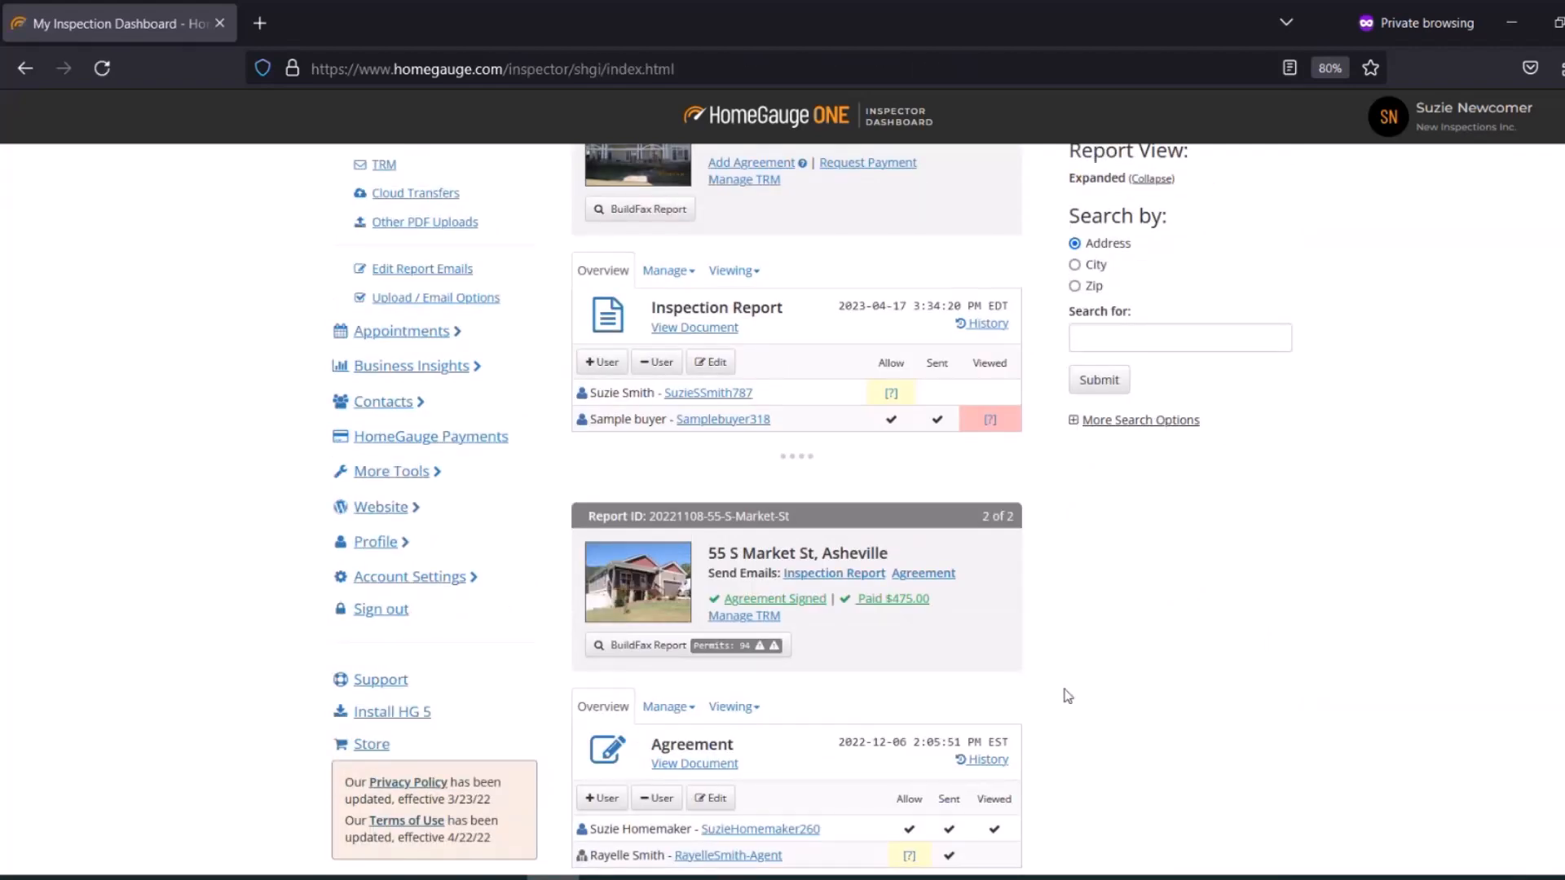
{"action": "scroll", "coordinate": [1068, 695], "scroll_direction": "down", "scroll_amount": 2}
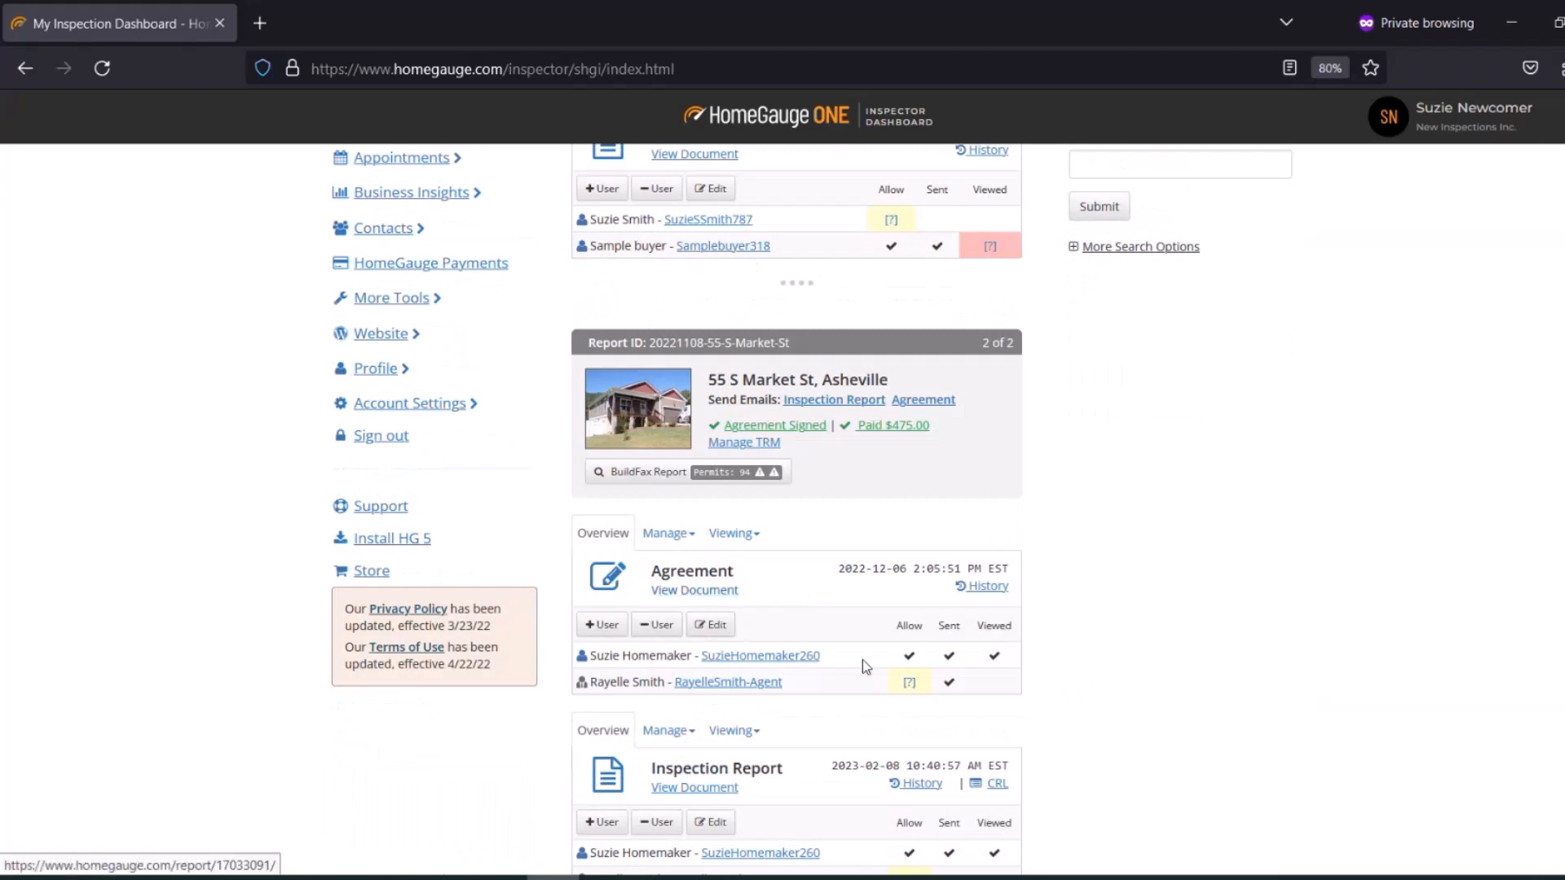
{"action": "scroll", "coordinate": [1003, 680], "scroll_direction": "up", "scroll_amount": 1}
{"action": "scroll", "coordinate": [1001, 689], "scroll_direction": "up", "scroll_amount": 1}
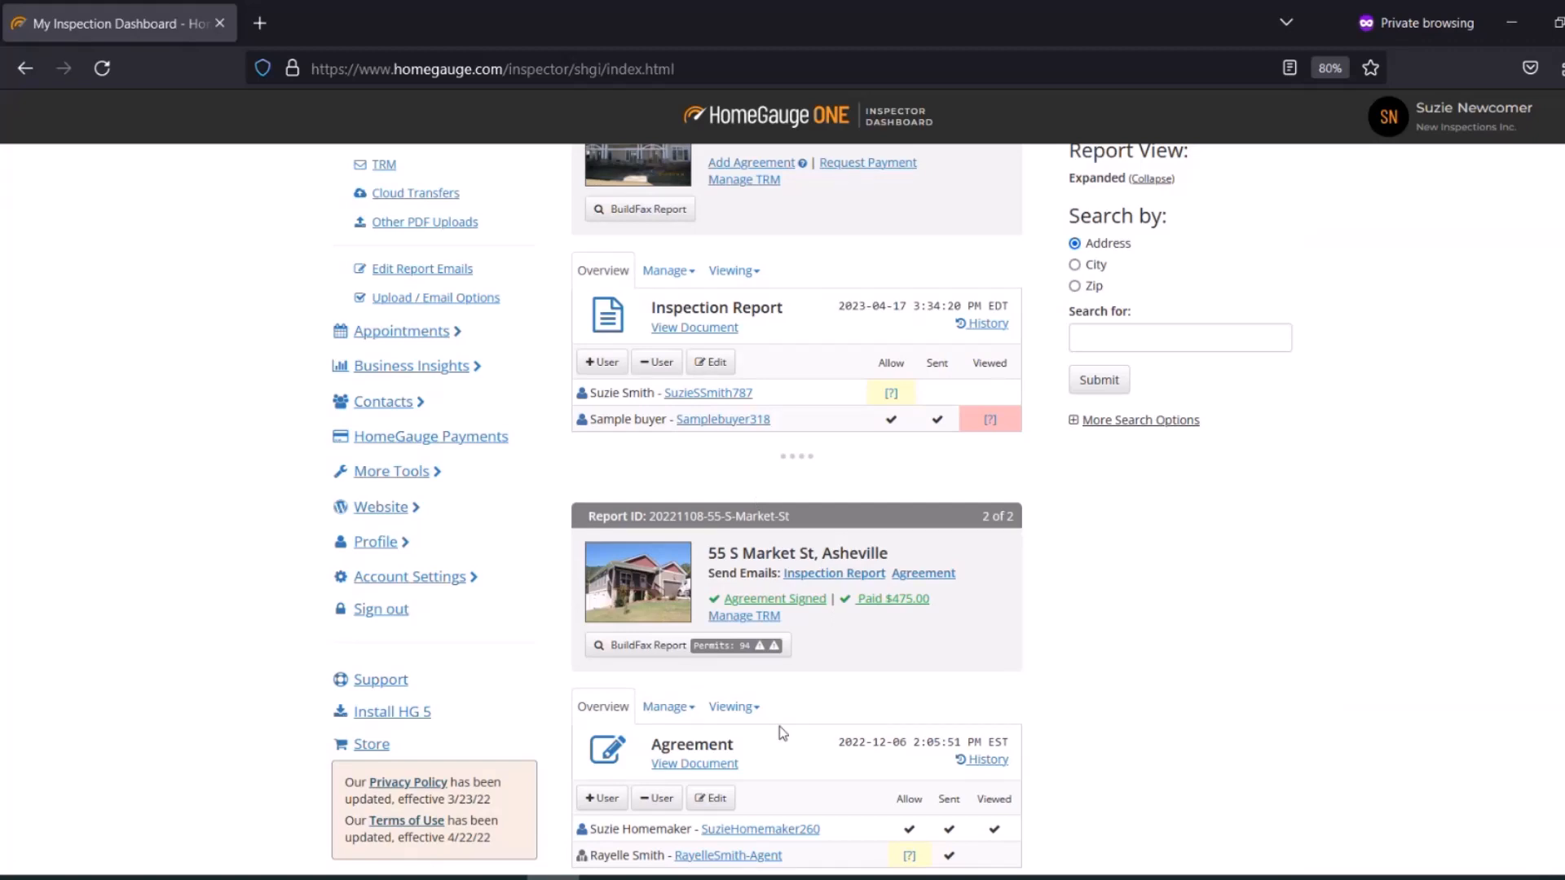
{"action": "left_click", "coordinate": [745, 623]}
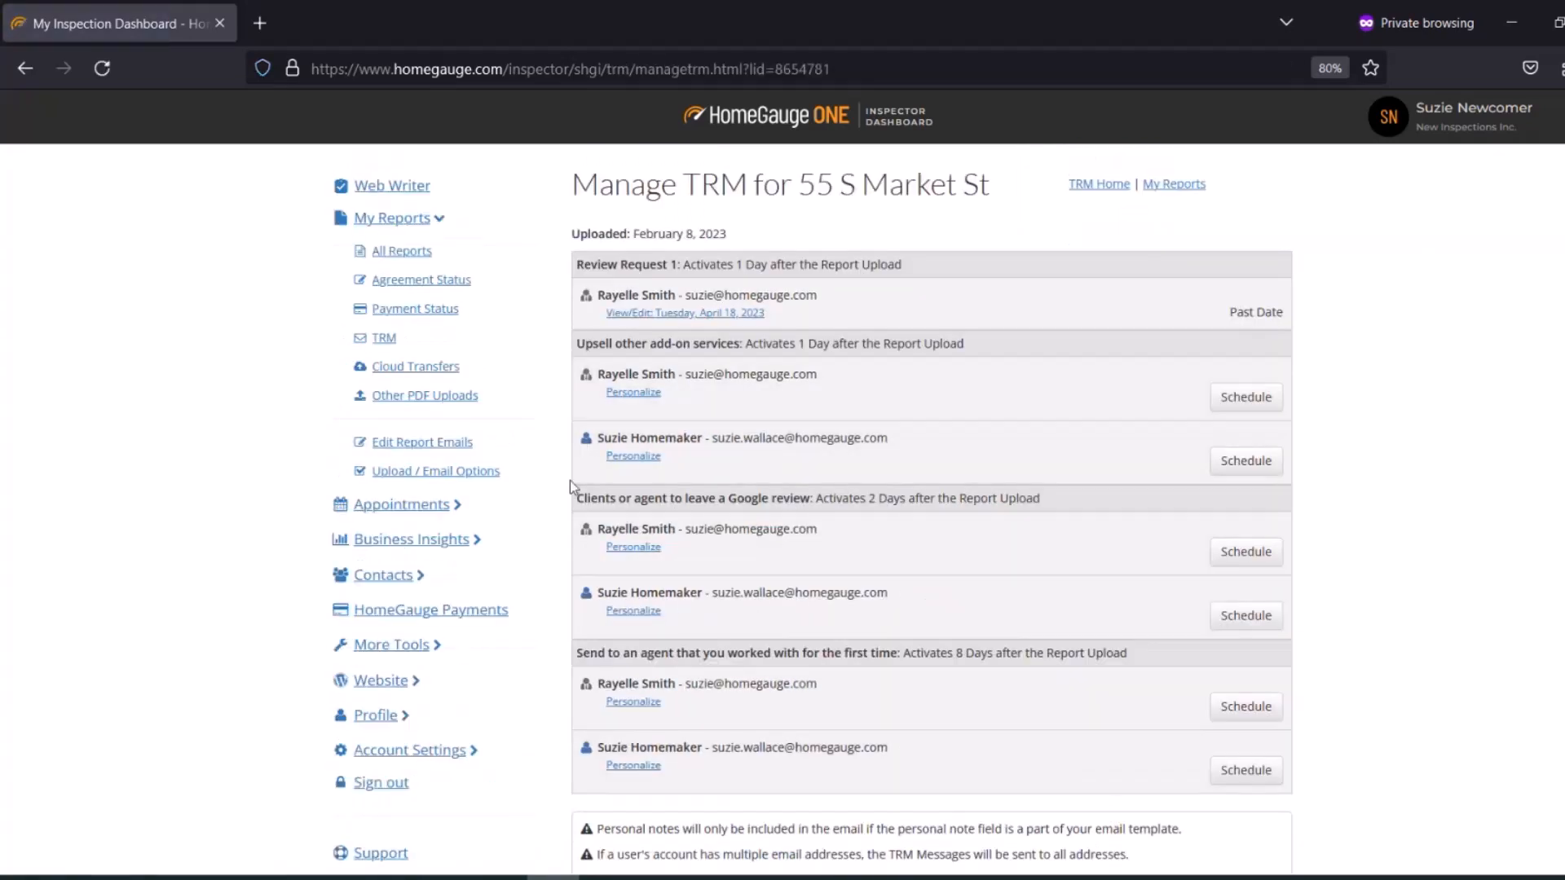
{"action": "left_click_drag", "start_coordinate": [575, 343], "coordinate": [992, 344]}
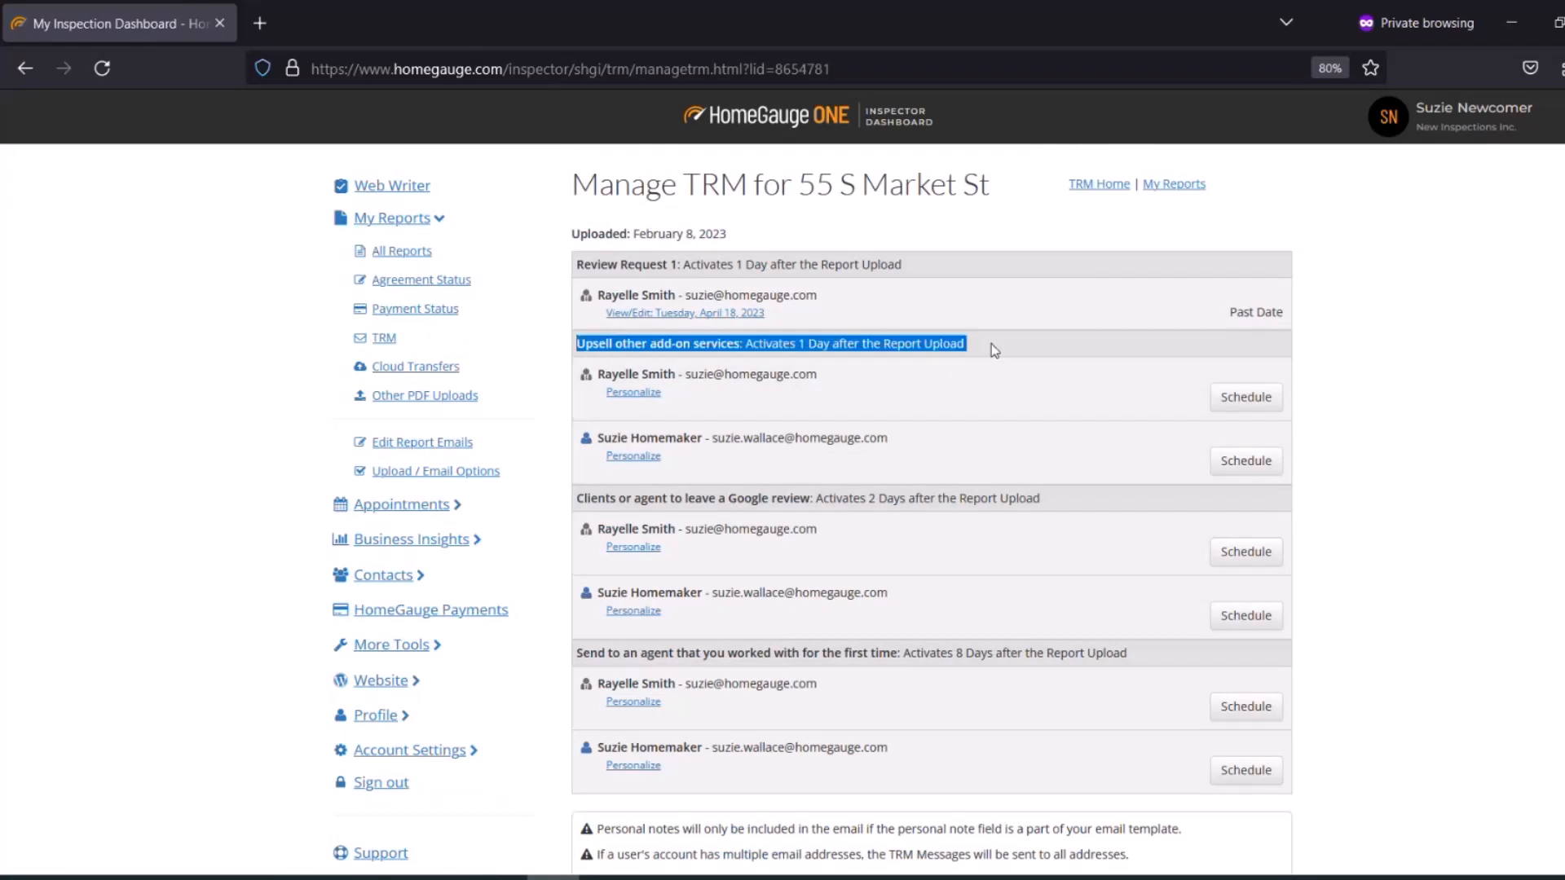